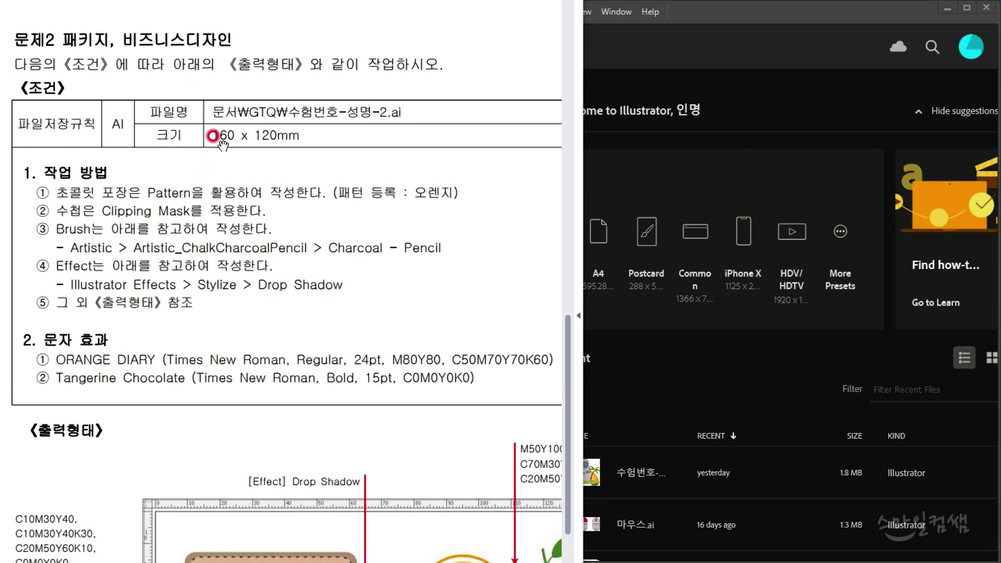
Step: Create a new landscape document 160 mm wide and 120 mm high
click(675, 32)
click(380, 288)
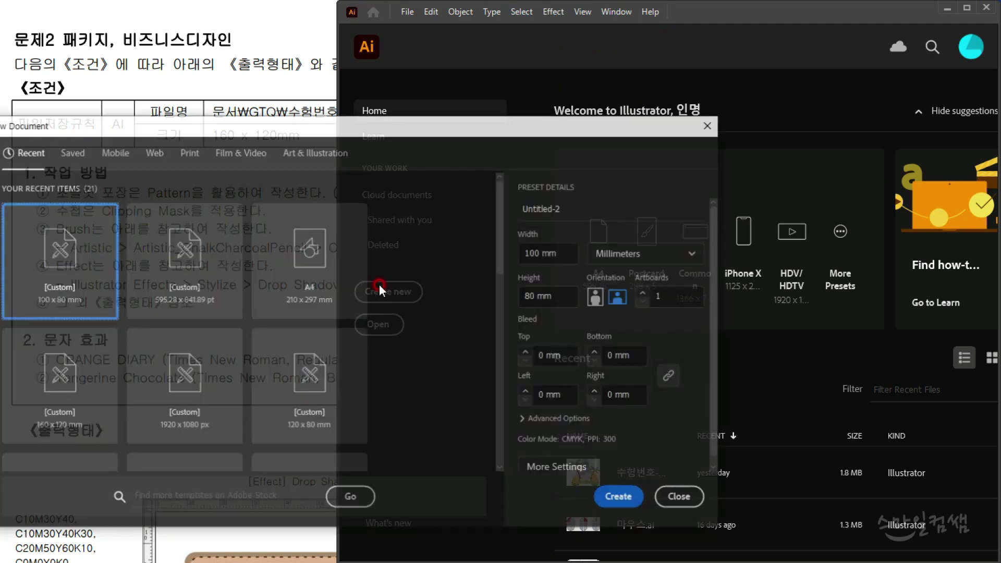
drag(258, 128, 445, 92)
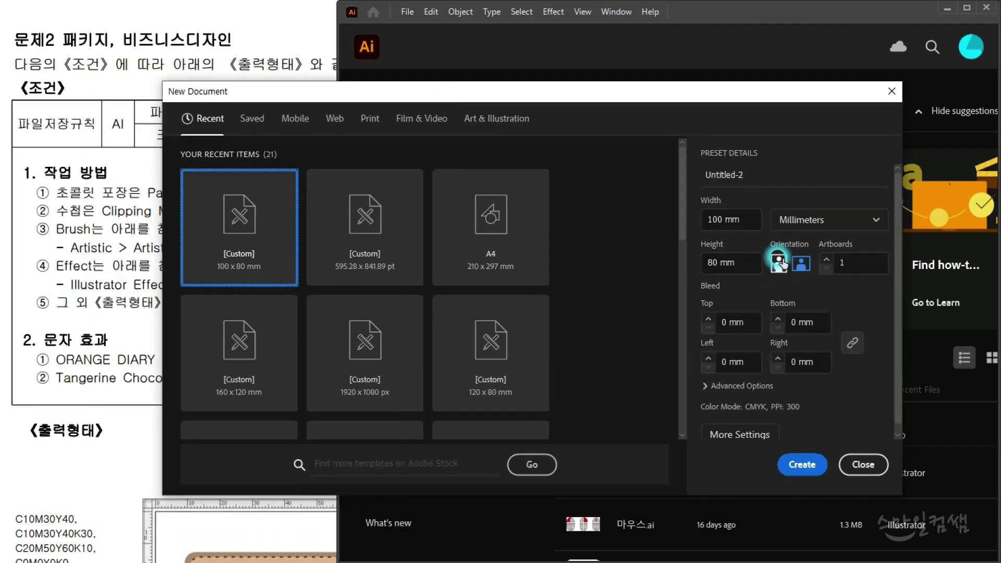
drag(582, 105, 565, 211)
click(732, 321)
key(BackSpace)
key(BackSpace)
key(BackSpace)
key(BackSpace)
key(BackSpace)
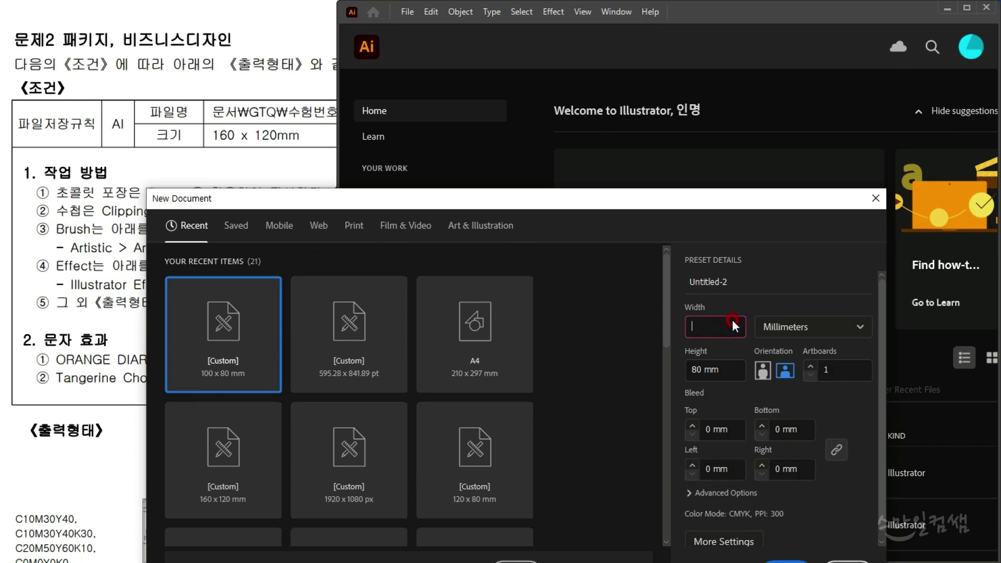
text(160)
key(Tab)
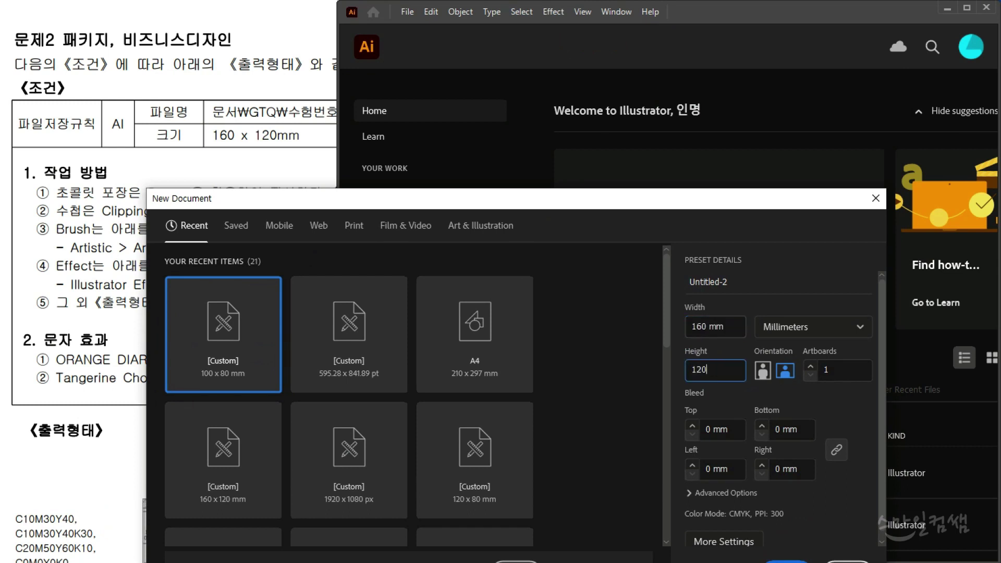
drag(673, 202, 667, 115)
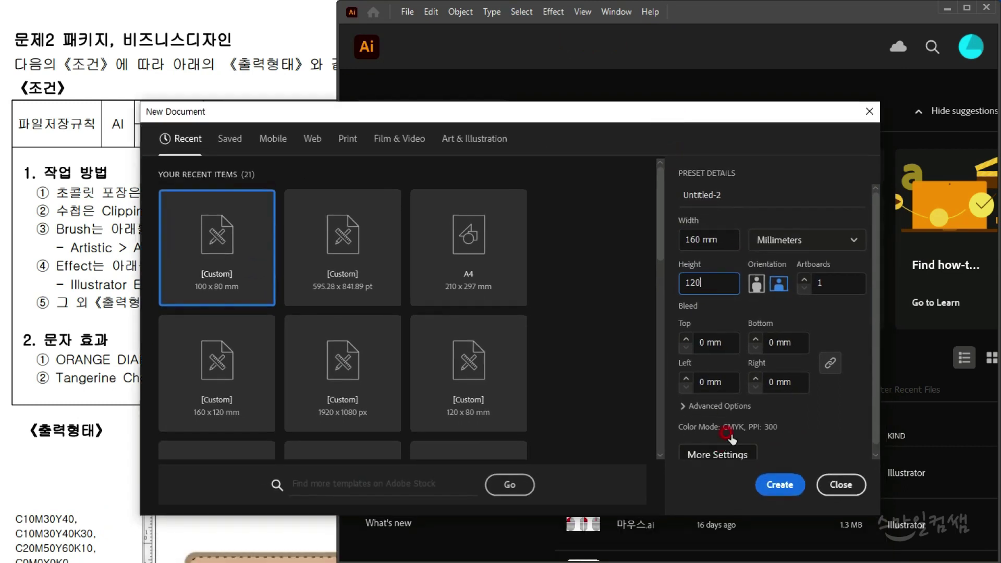
click(777, 485)
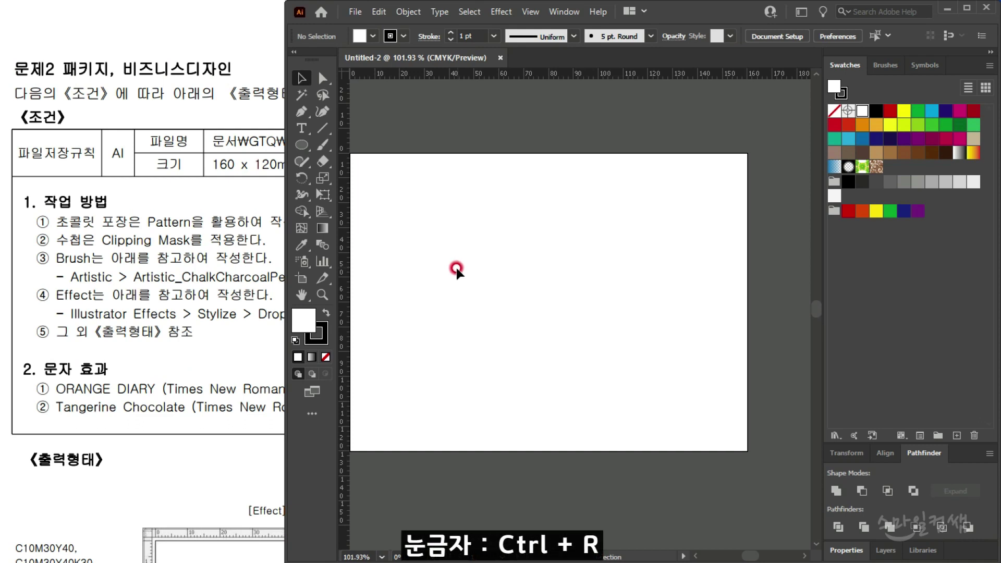
Step: Check the output layout in the exam sheet and place a vertical guide at about 80 mm on the artboard
click(212, 276)
drag(250, 466, 295, 118)
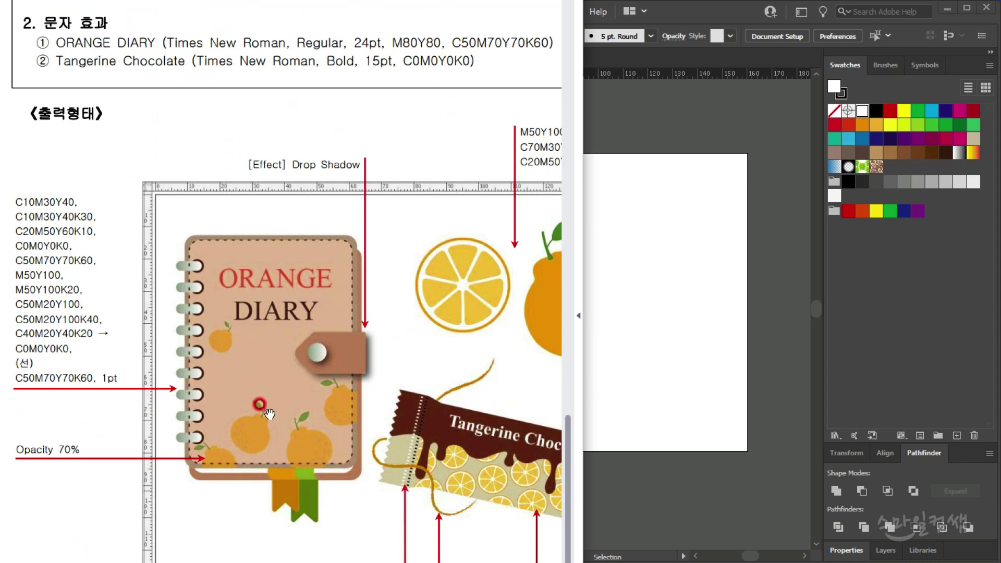
drag(493, 364, 382, 362)
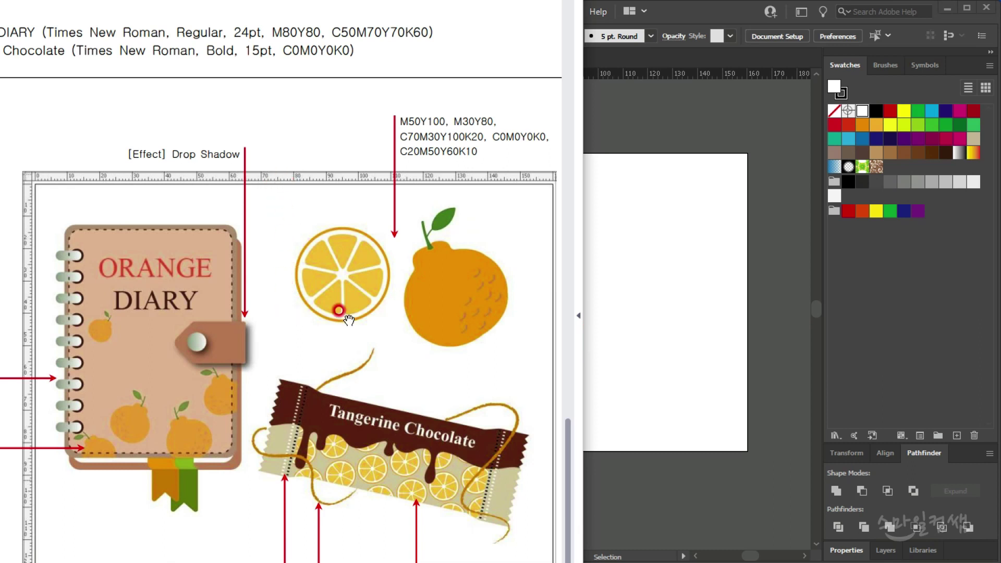
click(677, 283)
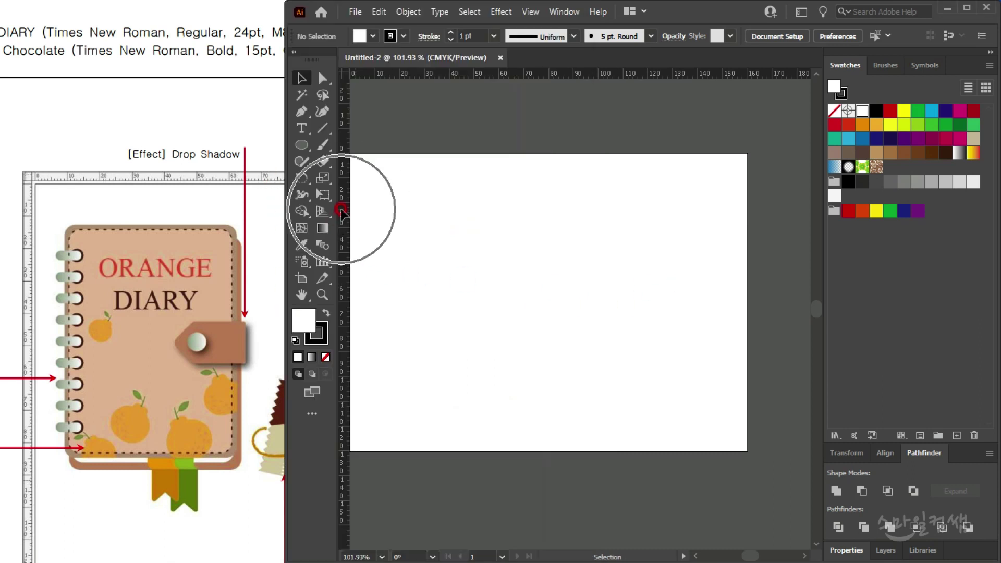
drag(341, 208, 547, 255)
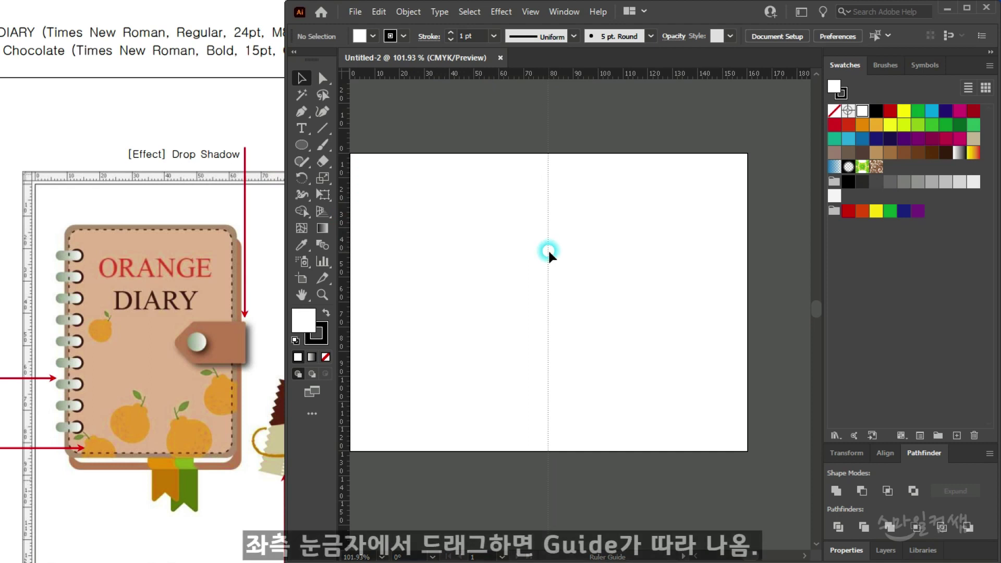
Step: Place a horizontal guide across the artboard about 51 mm below its upper edge
click(226, 268)
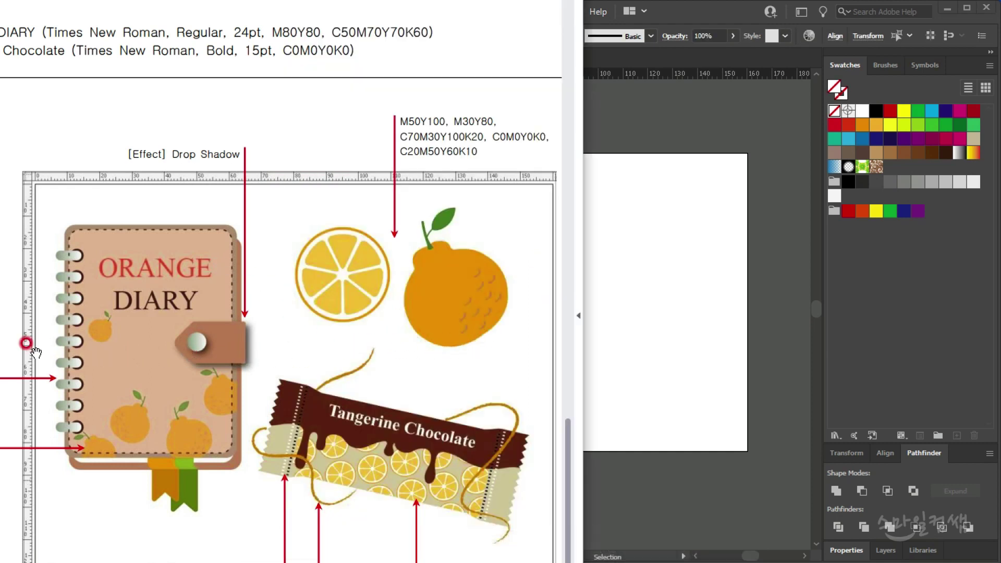
click(648, 199)
drag(594, 118, 573, 280)
scroll(661, 208, up, 2)
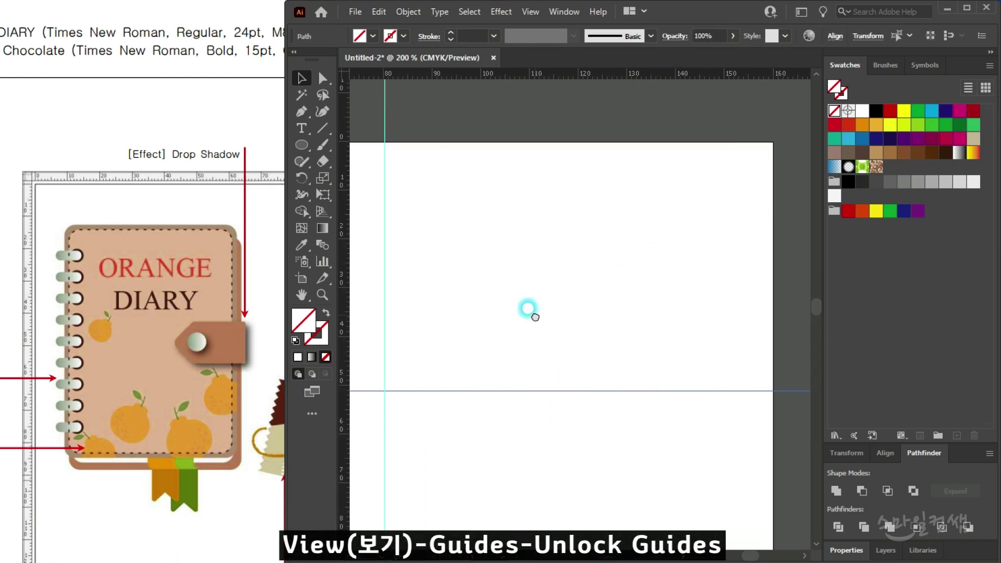
Step: Examine the orange illustration and its listed CMYK color values in the exam sheet
click(266, 279)
drag(275, 289, 63, 277)
click(553, 302)
drag(206, 303, 227, 279)
scroll(188, 298, up, 1)
scroll(231, 295, down, 1)
click(592, 291)
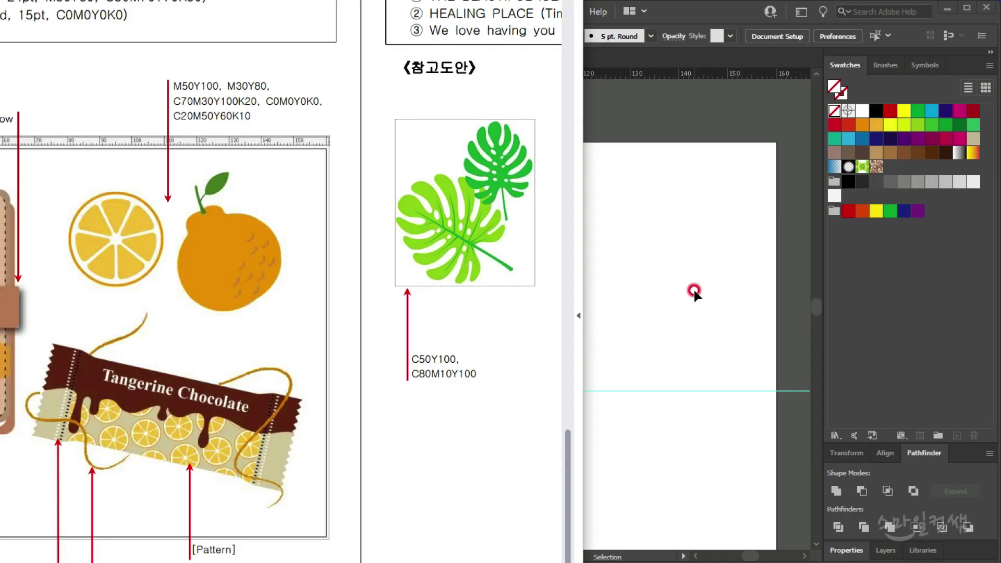
click(693, 290)
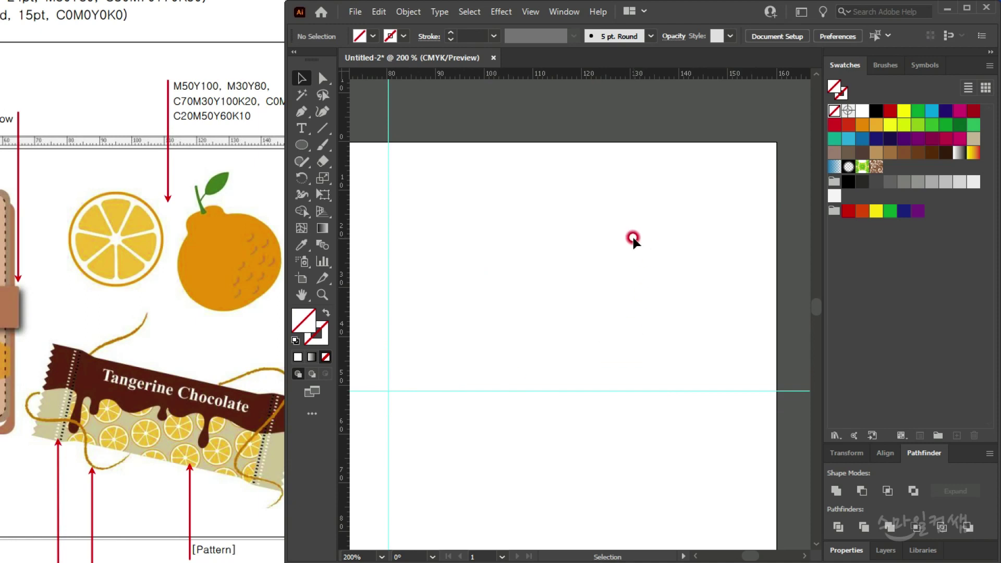
drag(216, 182, 181, 199)
click(677, 244)
Step: Delete the bright color group containing the red, orange, yellow, green, blue and purple swatches
click(872, 200)
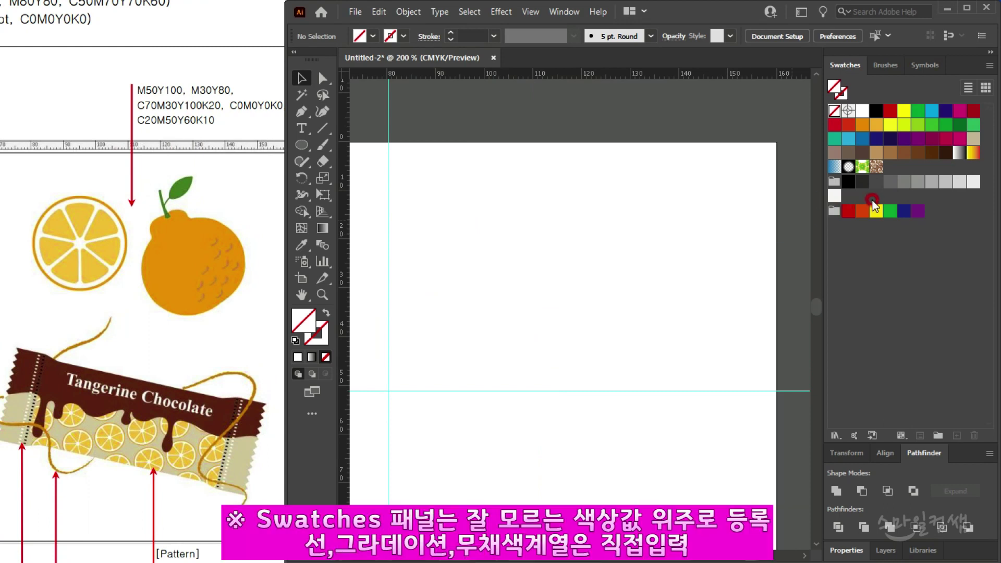
click(833, 212)
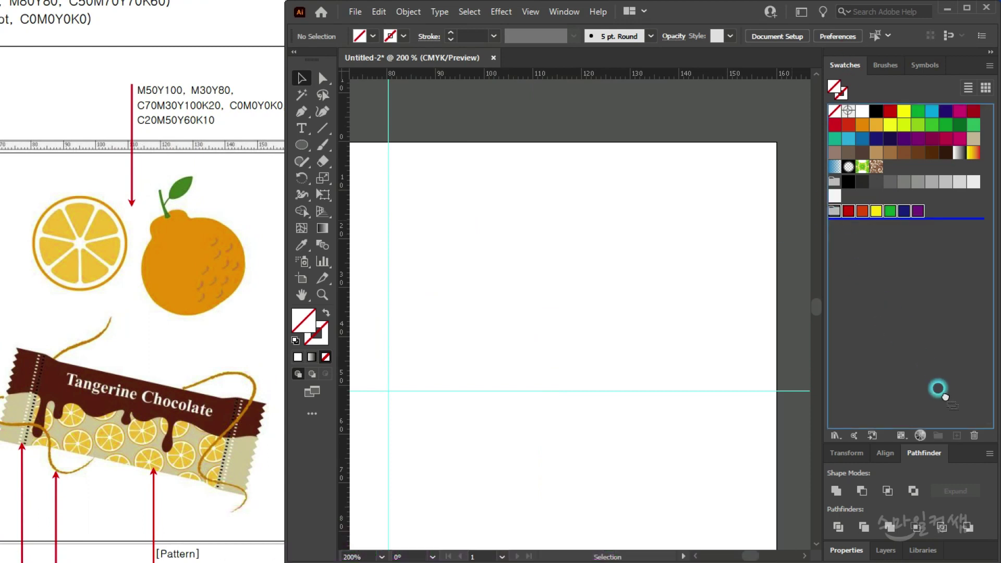
click(972, 435)
click(833, 238)
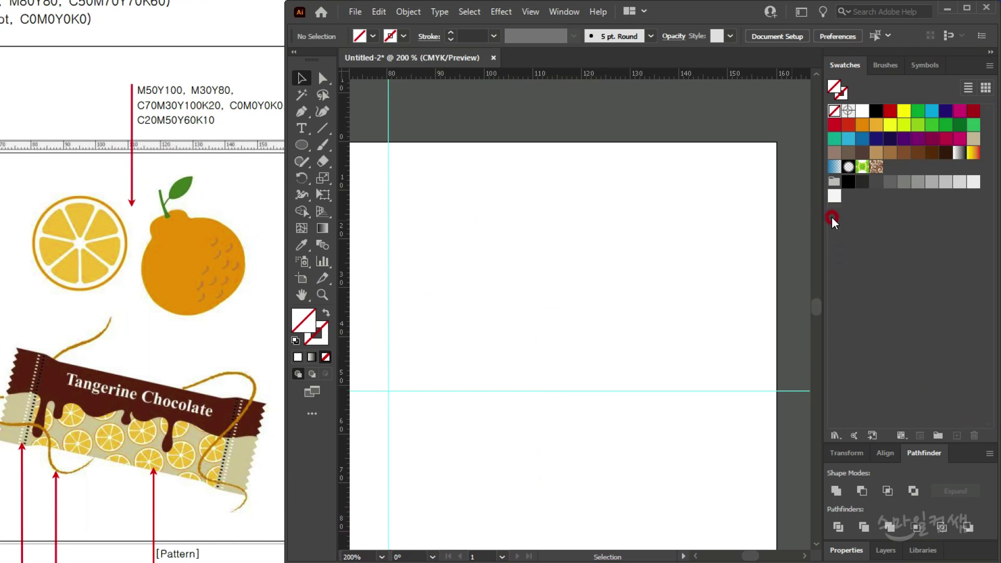
Step: Create a color group named Color Group 1 from the near-white swatch
click(936, 435)
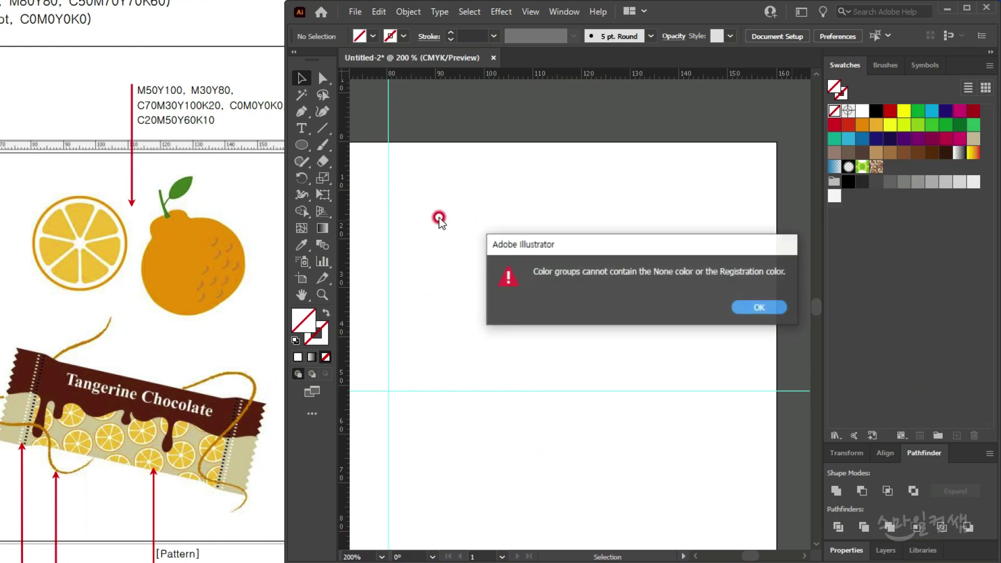
click(759, 310)
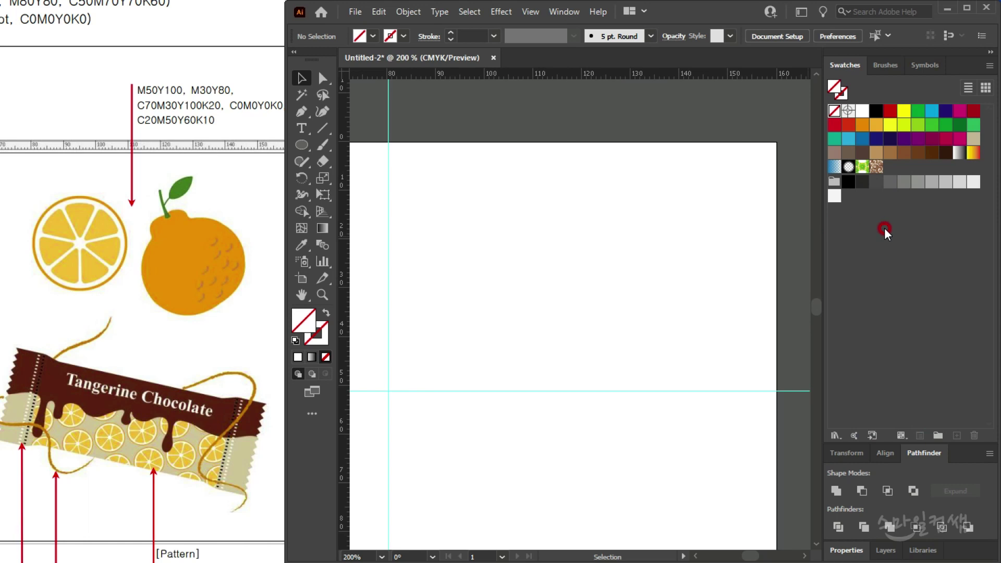
click(833, 197)
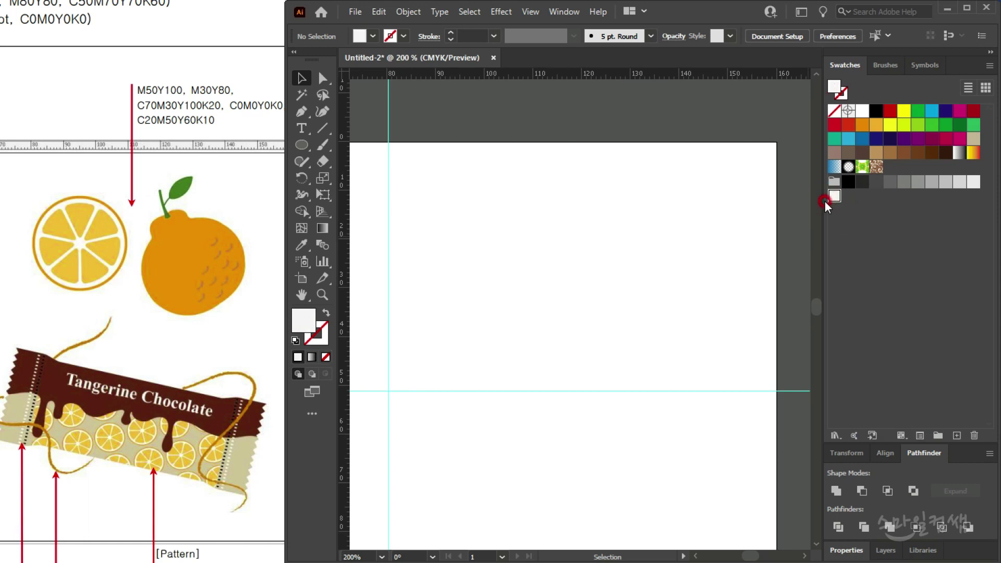
click(937, 436)
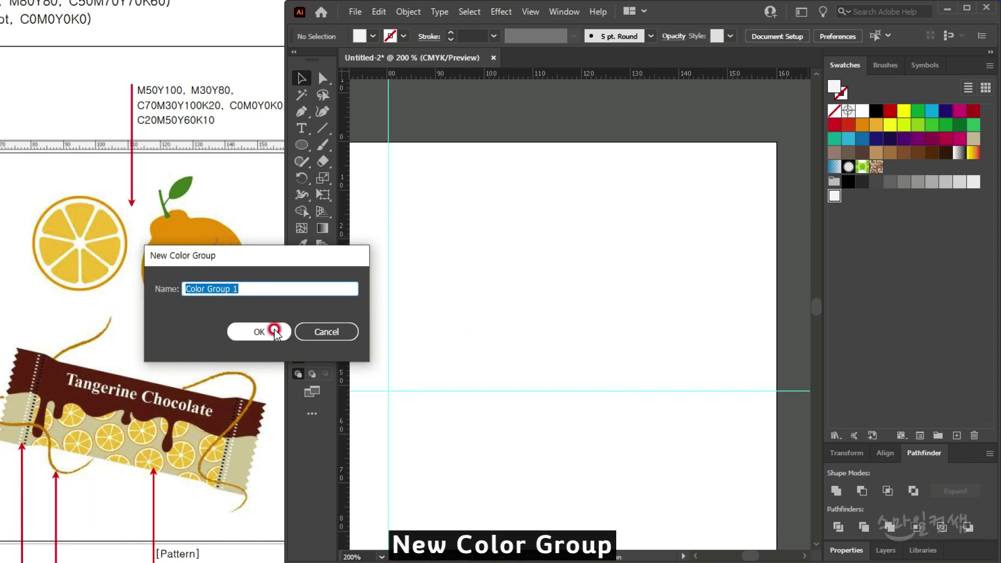
click(290, 330)
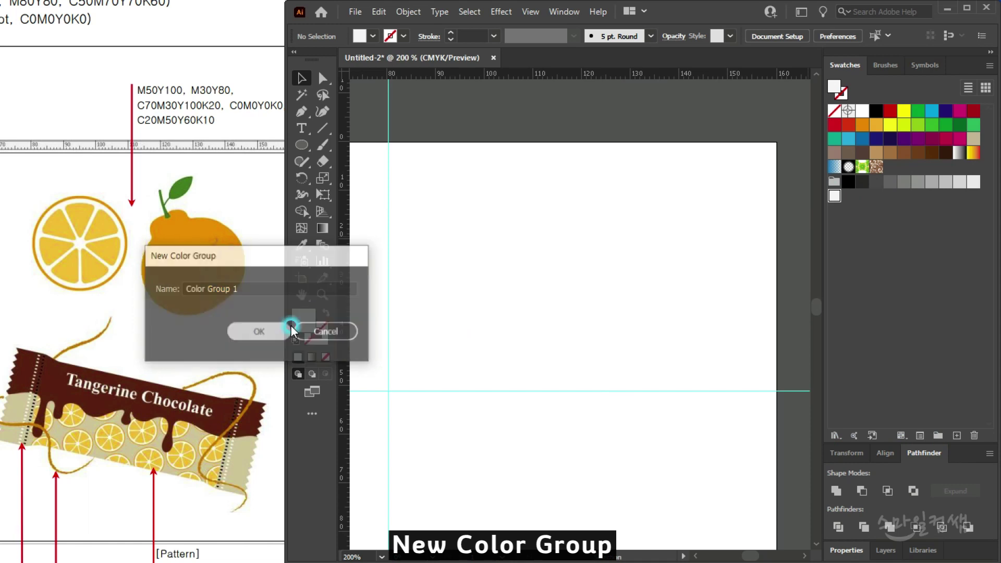
Step: Add an orange swatch with M 50 and Y 100 to the new color group
click(957, 435)
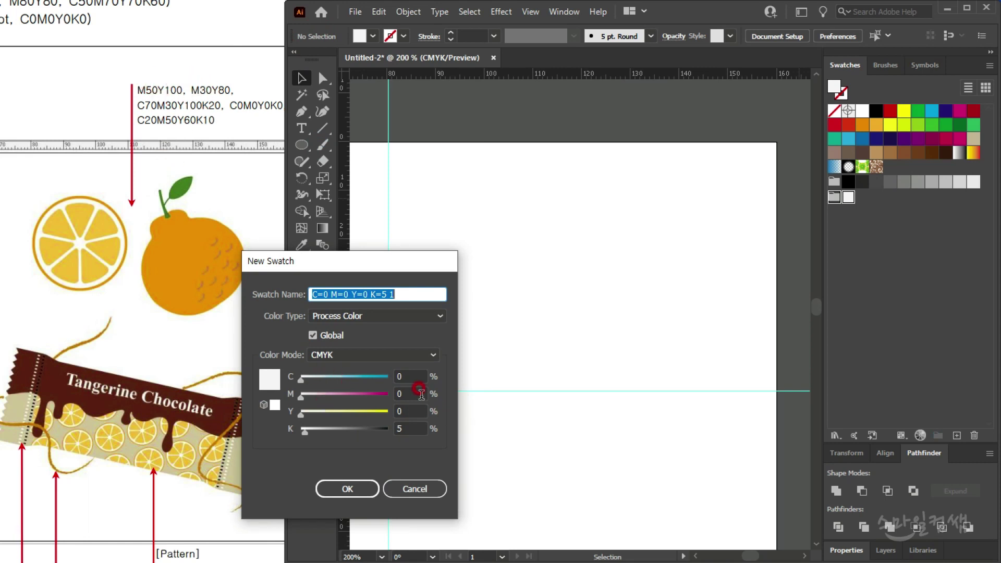
click(421, 393)
text(50)
key(Tab)
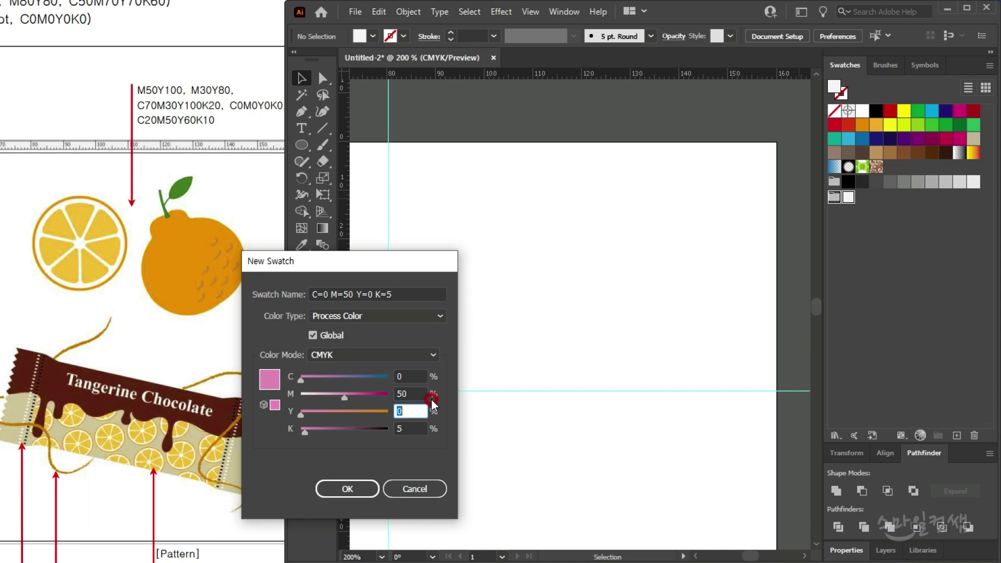
text(100)
key(Return)
Step: Add a yellow swatch with M 30 and Y 80 to the color group
click(956, 435)
click(408, 393)
drag(408, 393, 353, 390)
text(30)
key(Tab)
key(Return)
click(468, 445)
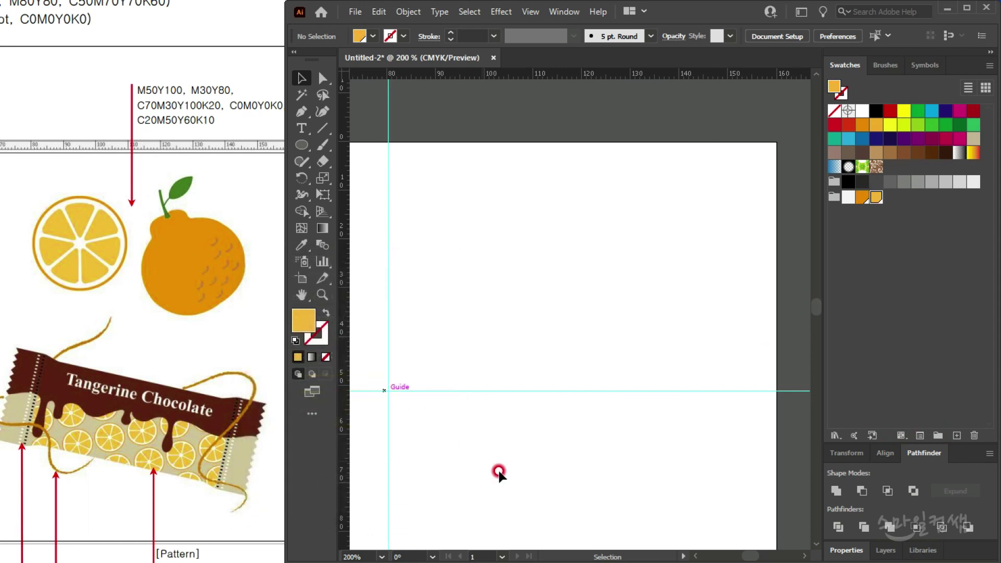
Step: Add a green swatch with C 70, M 30, Y 100 and K 20 to the color group
click(955, 435)
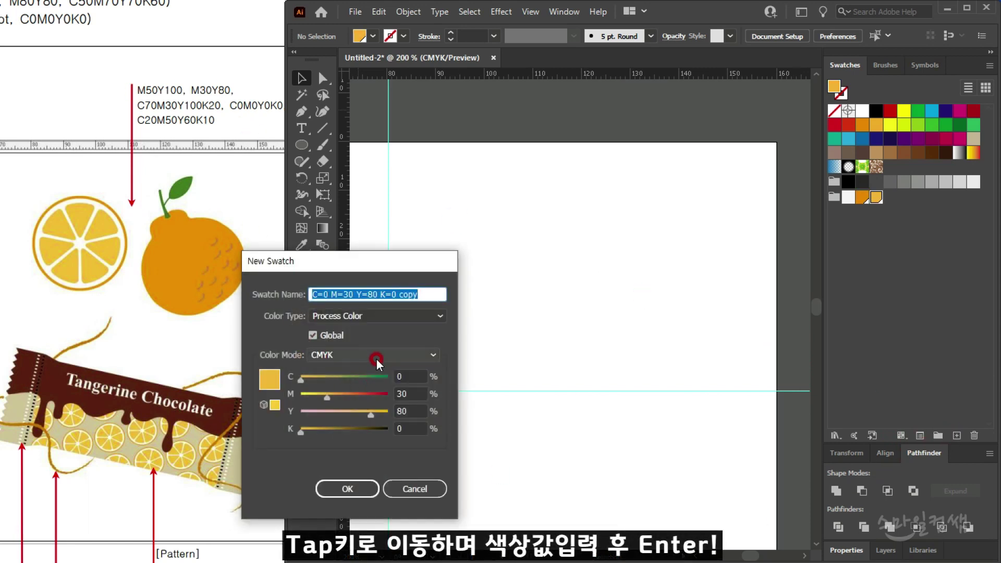
drag(408, 376, 373, 372)
text(70)
key(Tab)
key(Tab)
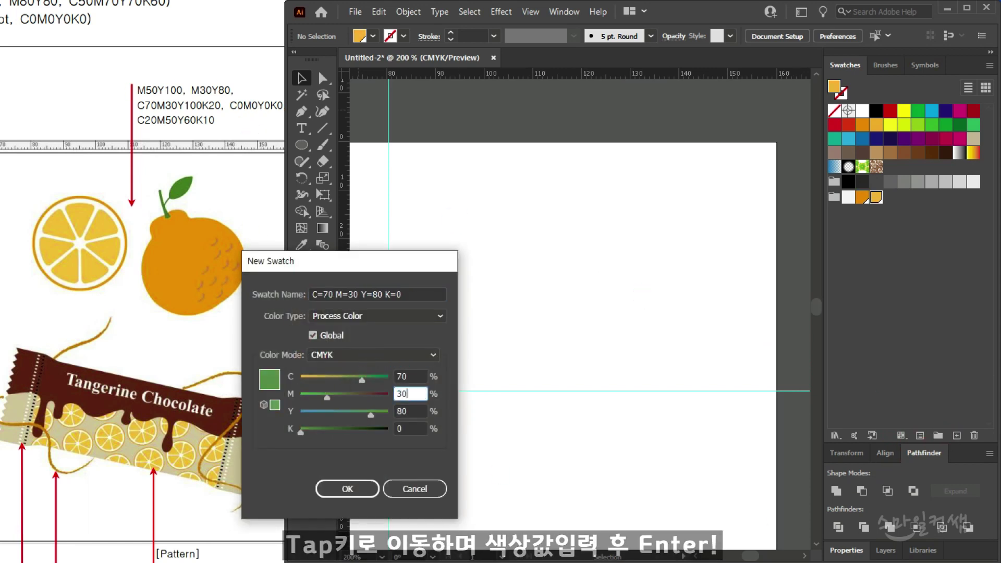
text(100)
key(Tab)
text(20)
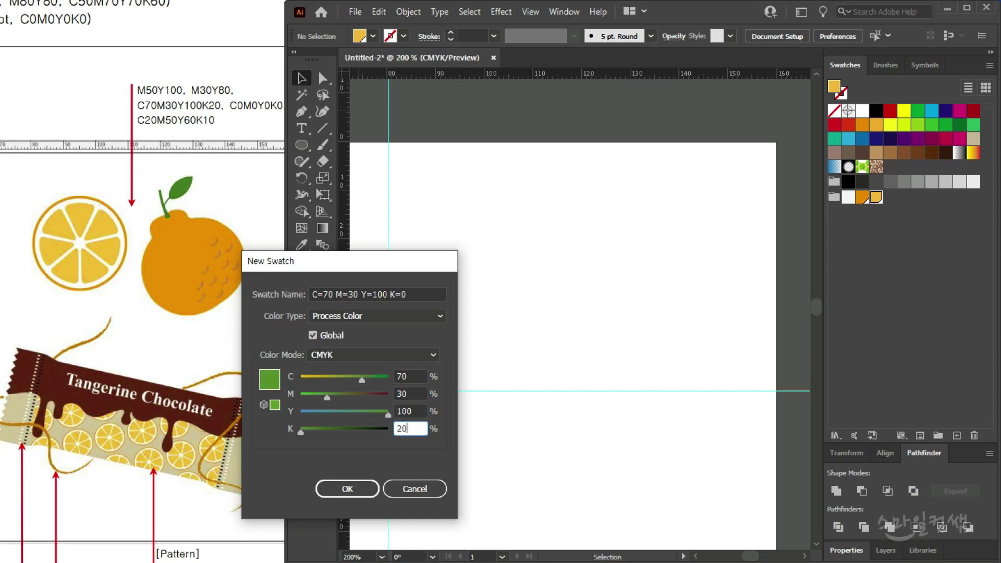
key(Return)
Step: Add a brown swatch with C 20, M 50, Y 60 and K 10 to the color group
click(956, 436)
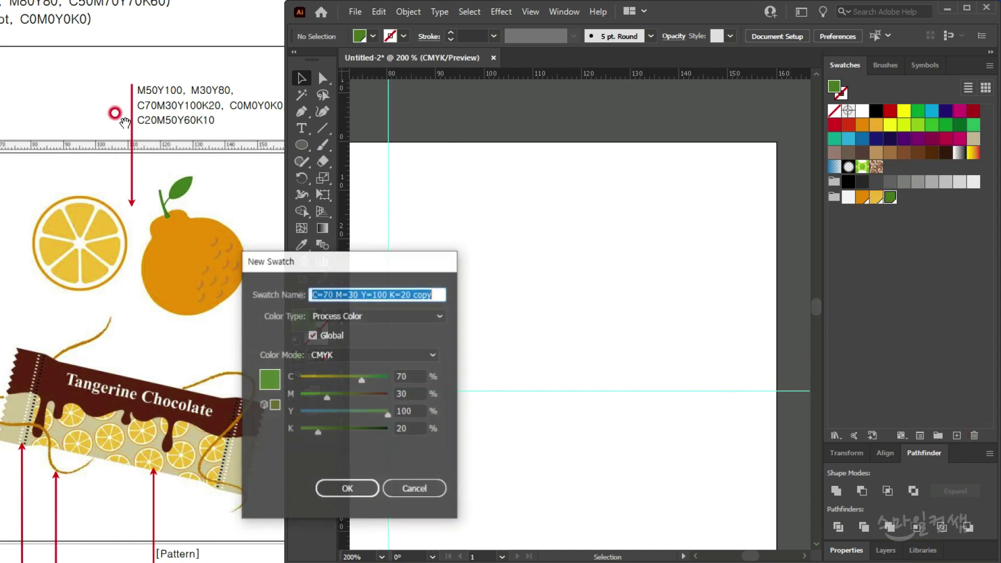
click(405, 375)
text(20)
key(Tab)
text(50)
key(Tab)
text(60)
key(Tab)
text(10)
key(Return)
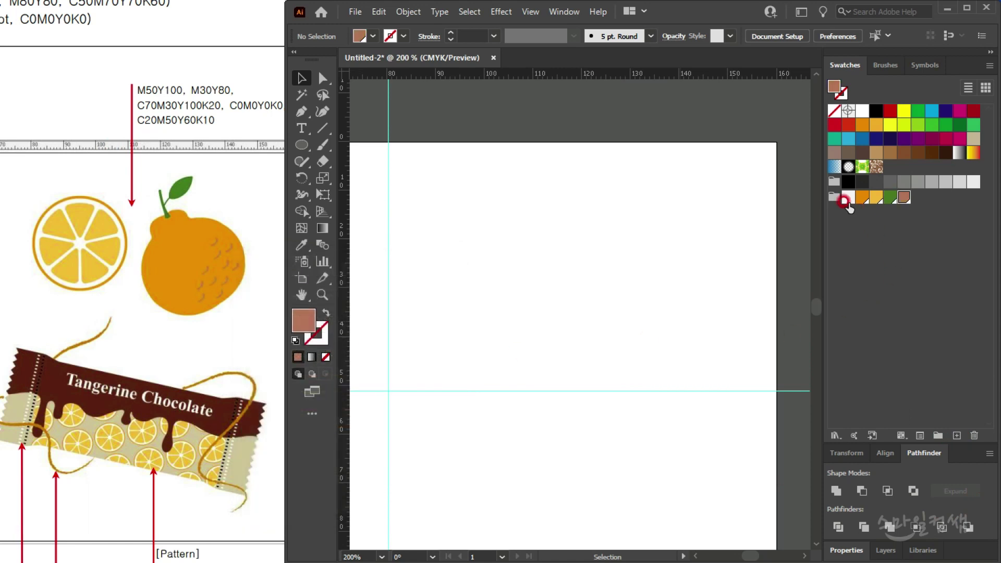
Step: Delete the near-white swatch from the new color group
drag(844, 198, 973, 436)
click(601, 333)
click(846, 283)
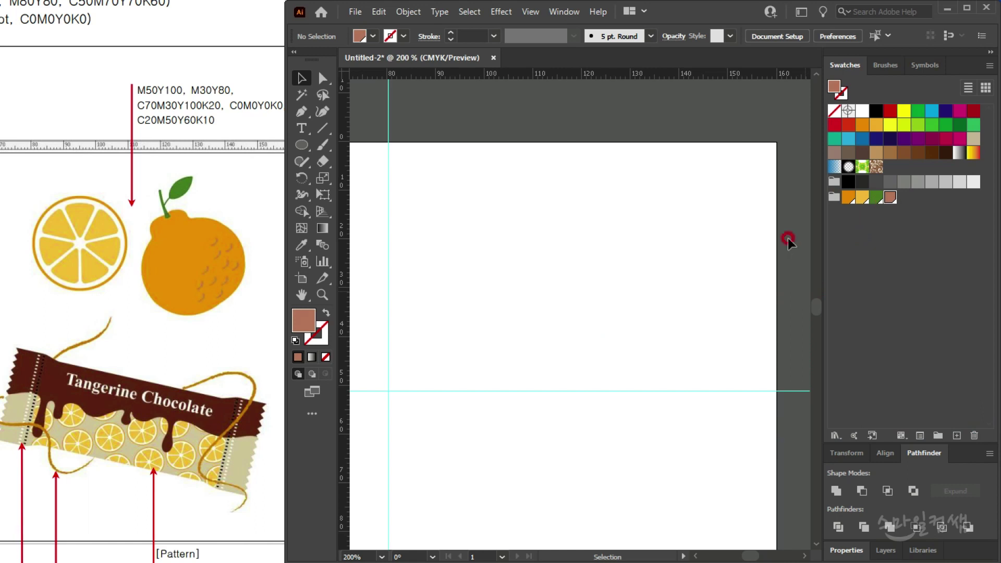
Step: Draw a fully rounded rectangle about 29 × 26 mm for the orange's body and fill it with the M50 Y100 orange
click(640, 334)
drag(305, 151, 339, 160)
drag(550, 225, 692, 351)
key(Right)
click(848, 196)
click(301, 79)
Step: Draw a smaller fully rounded orange rectangle about 15 × 7 mm, centered directly above the orange's body
drag(668, 268, 702, 218)
click(304, 144)
click(303, 77)
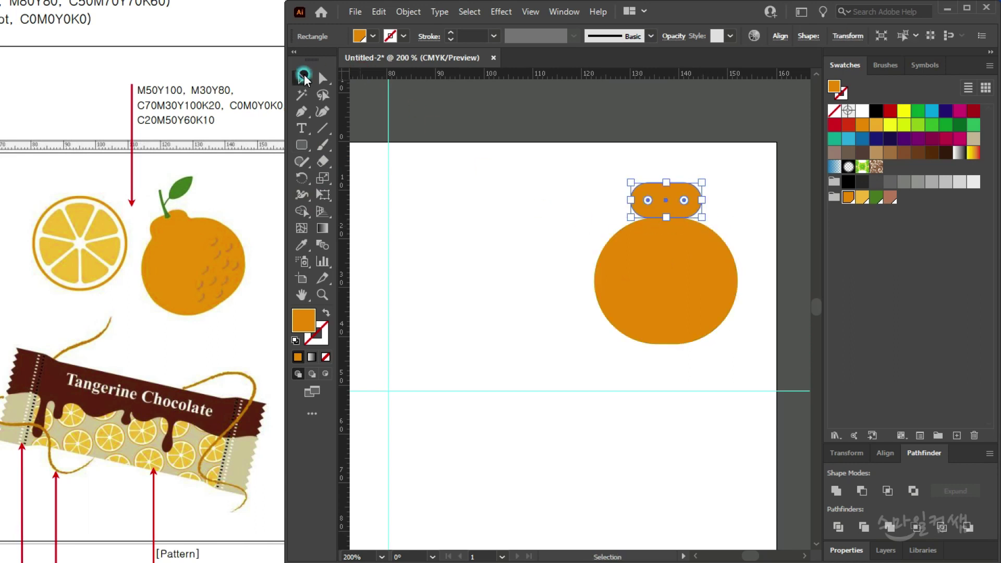
Step: Move the small rounded rectangle down so its lower half overlaps the top of the orange's body
drag(684, 191, 677, 212)
click(675, 356)
drag(674, 358, 682, 351)
click(676, 168)
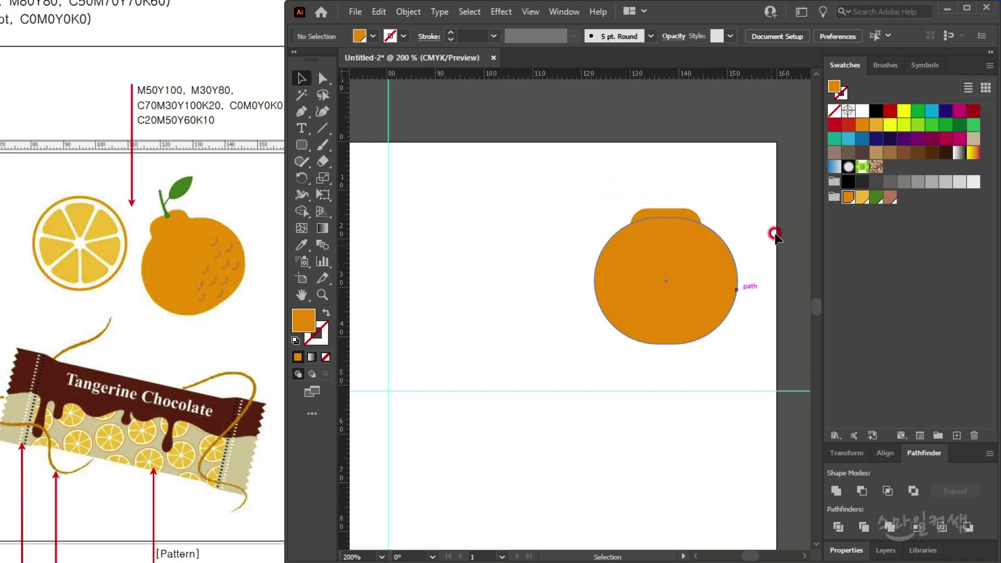
click(685, 209)
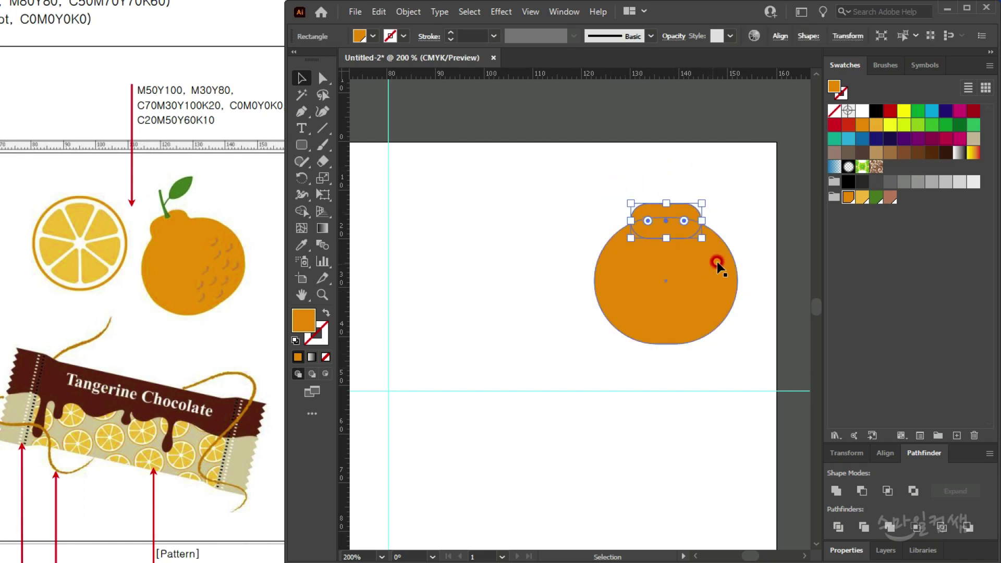
click(746, 189)
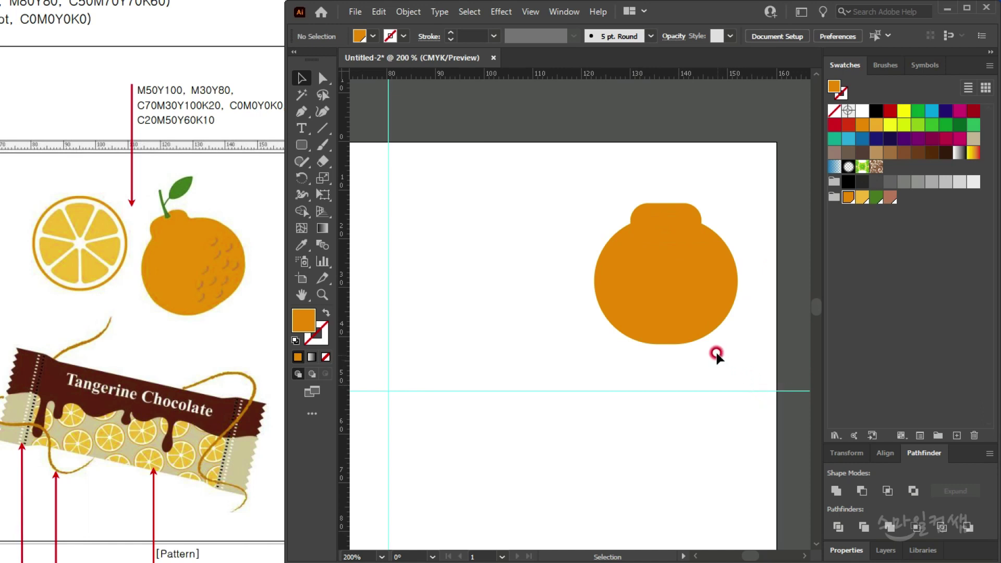
Step: Adjust the small rounded rectangle's vertical position so its lower part overlaps the top of the orange's body
click(686, 219)
scroll(686, 219, up, 2)
drag(721, 222, 714, 226)
click(674, 206)
drag(651, 188, 673, 206)
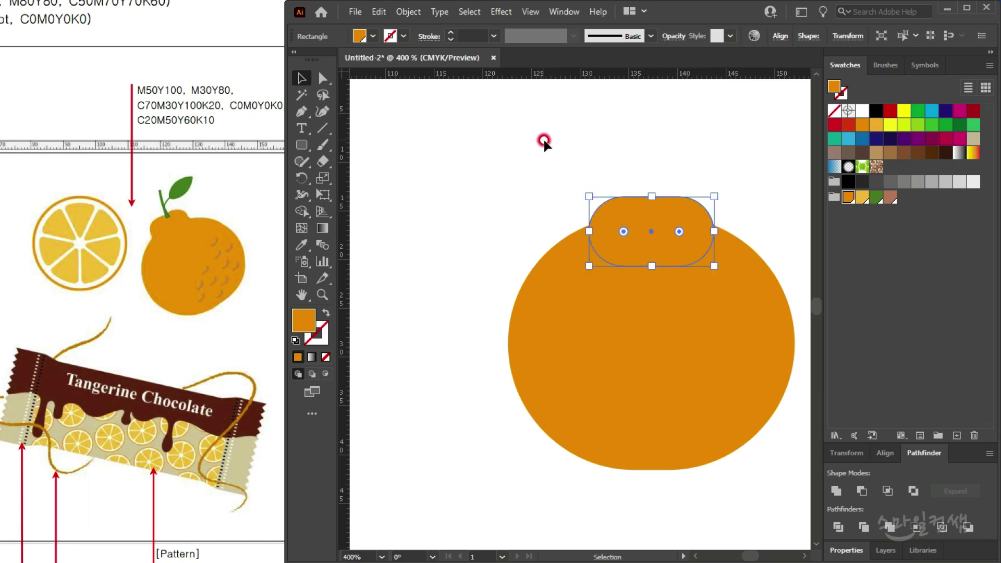
click(543, 140)
drag(696, 185, 687, 166)
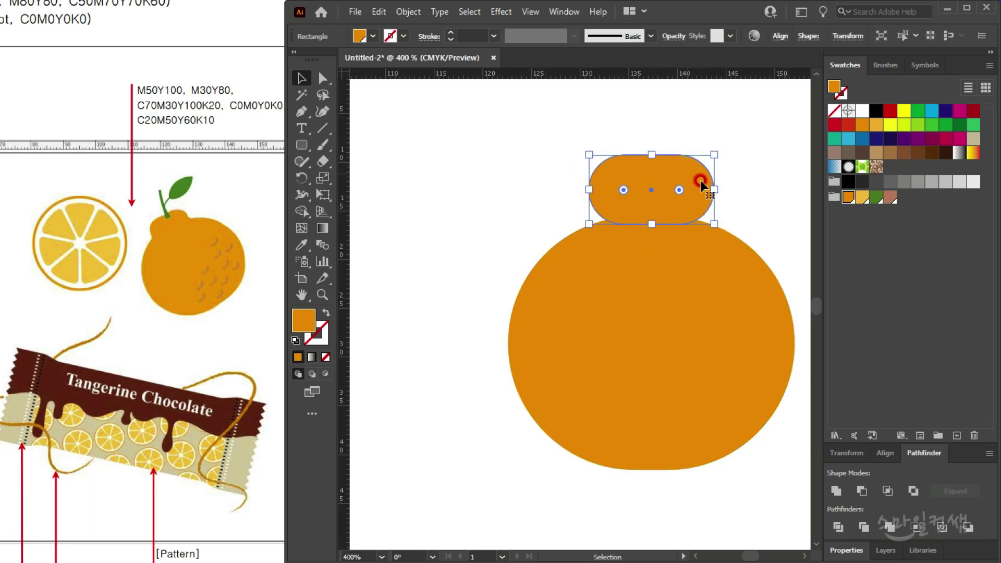
click(664, 133)
drag(675, 174, 680, 208)
click(652, 166)
Step: Unite the small rounded rectangle and the orange's body into a single shape
drag(580, 184, 745, 359)
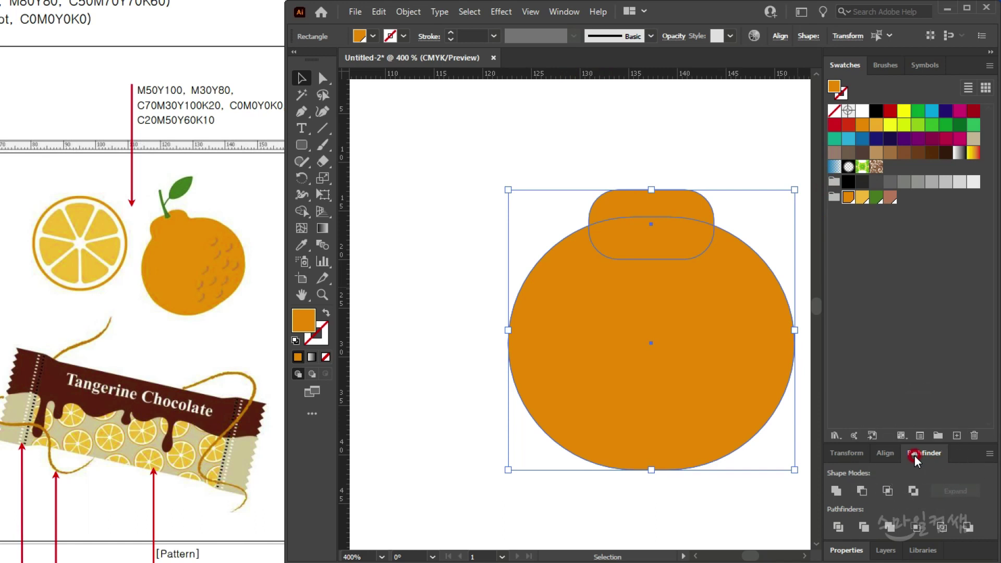
click(835, 490)
click(670, 170)
scroll(670, 260, down, 1)
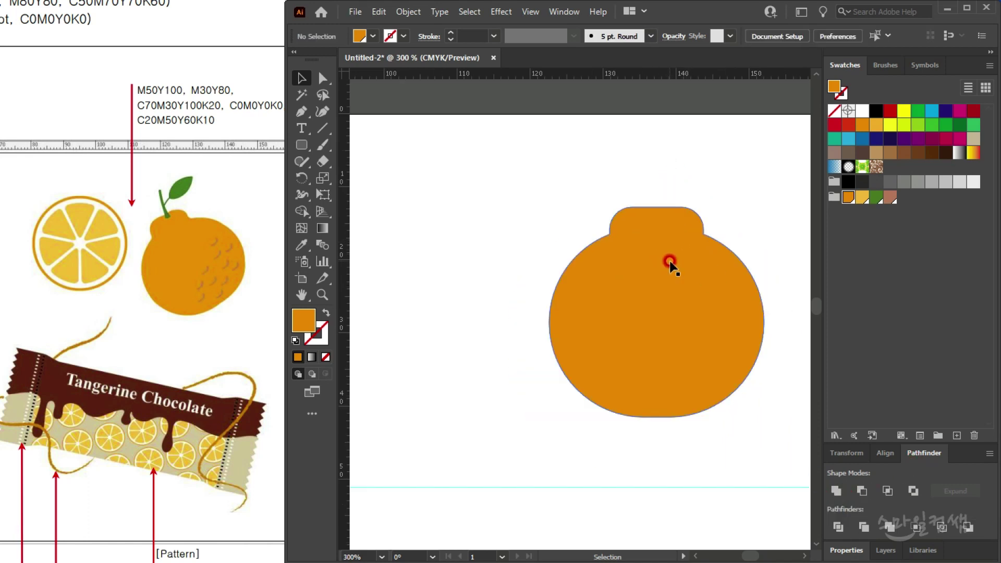
Step: Draw a slightly curved open stem path about 10 mm tall, from above the orange down into its top, using the Pen tool
drag(658, 291, 646, 302)
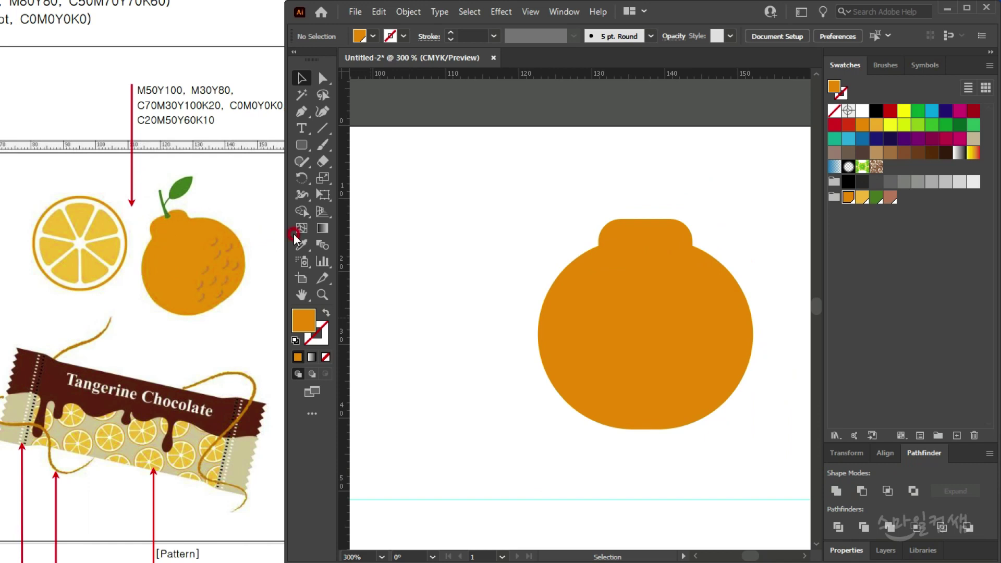
click(301, 111)
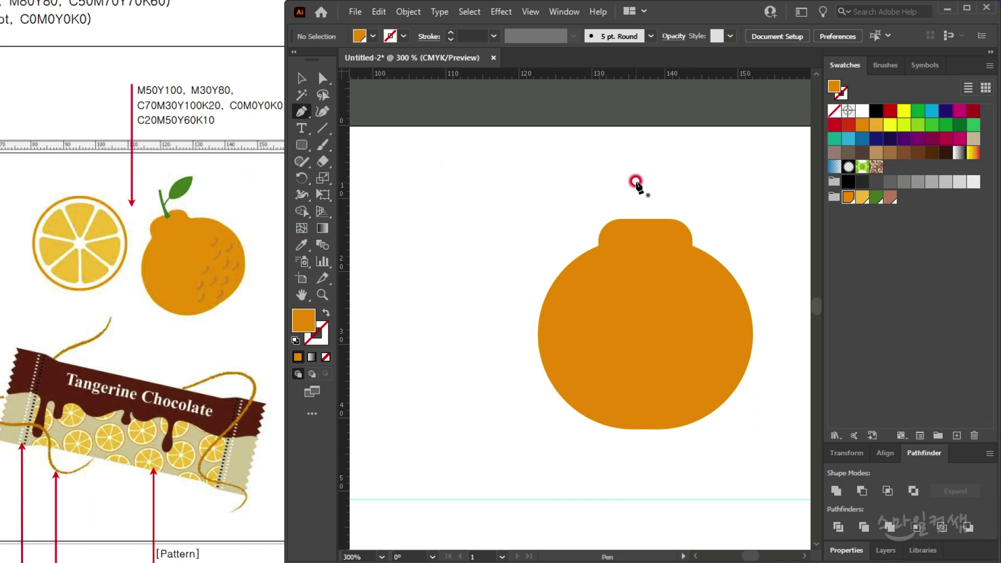
click(641, 170)
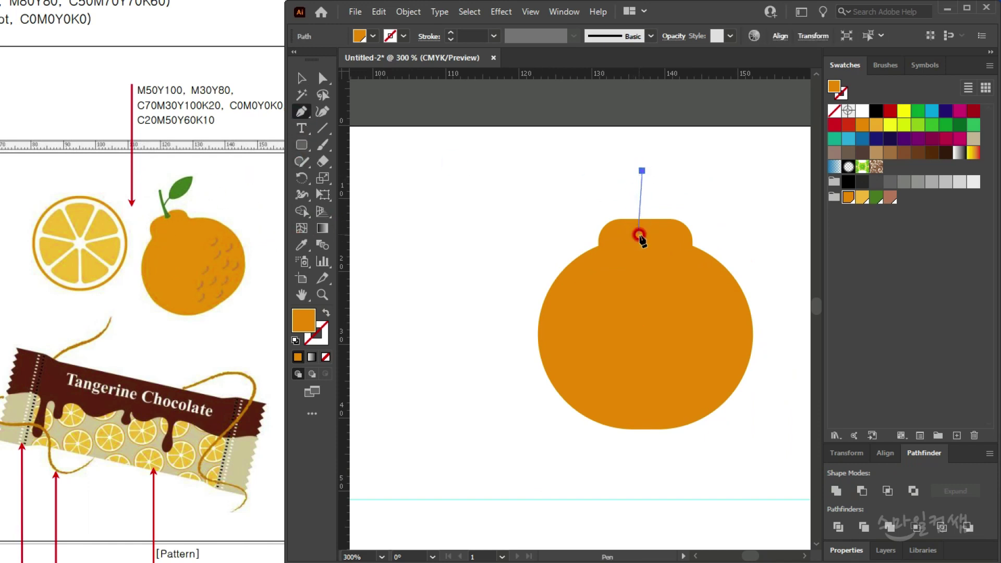
drag(658, 274, 656, 273)
Step: Give the stem path no fill and a green C70M30Y100K20 stroke, then deselect it
click(322, 312)
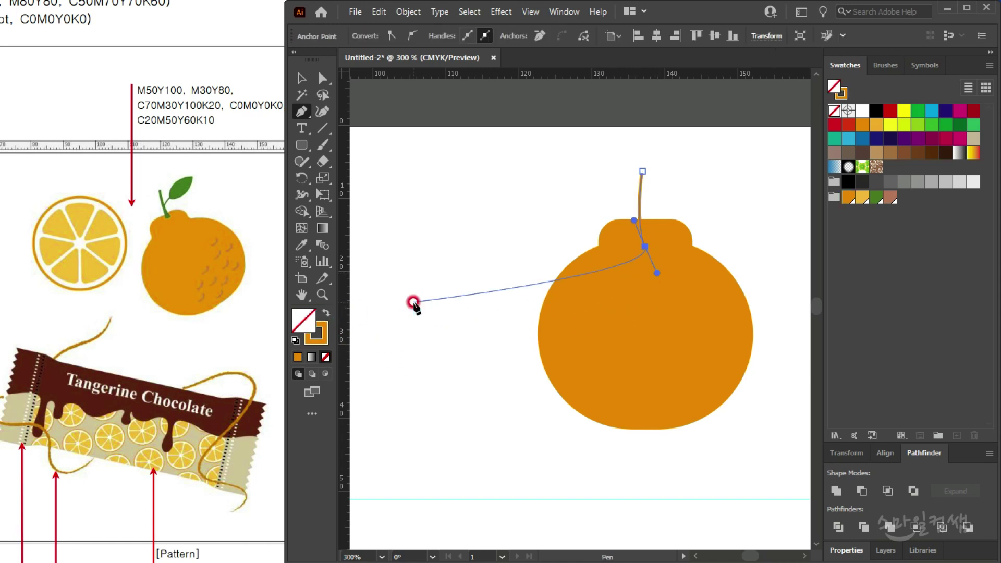
click(321, 337)
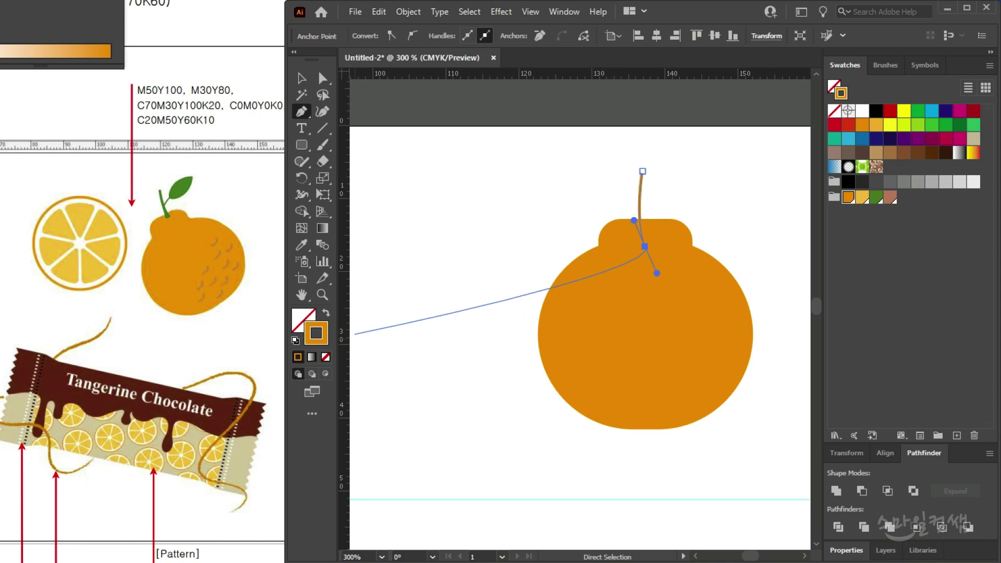
click(119, 1)
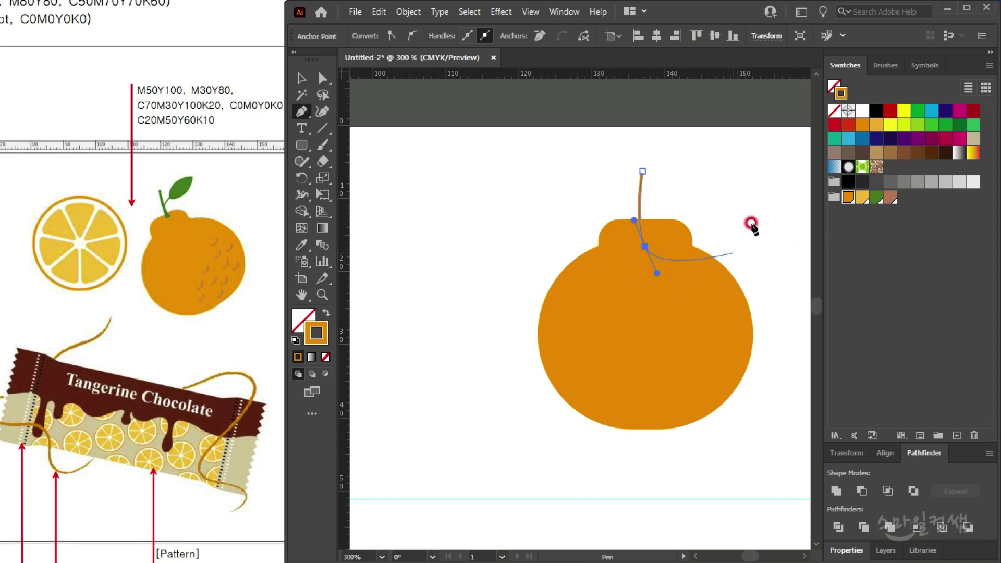
click(876, 198)
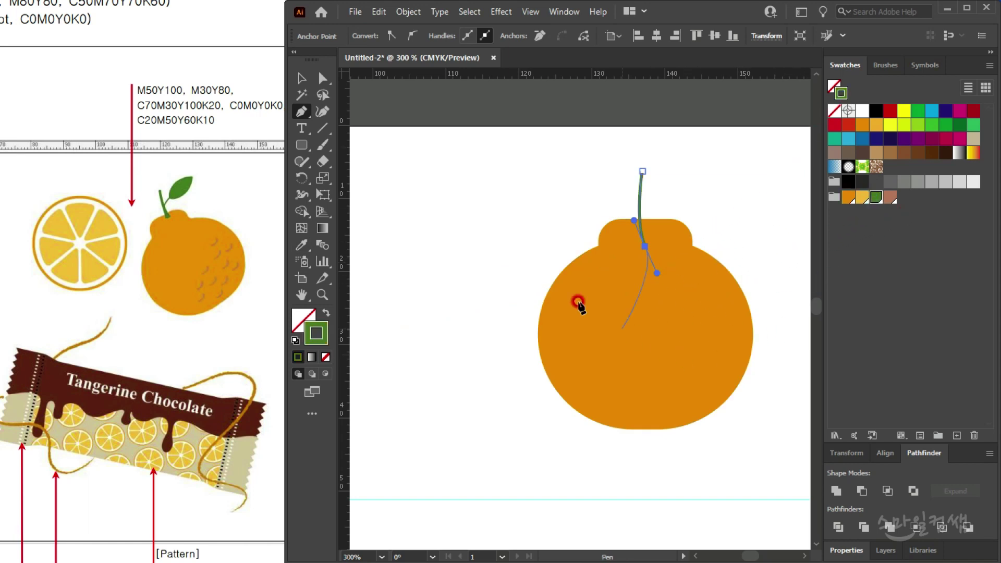
key(v)
click(516, 164)
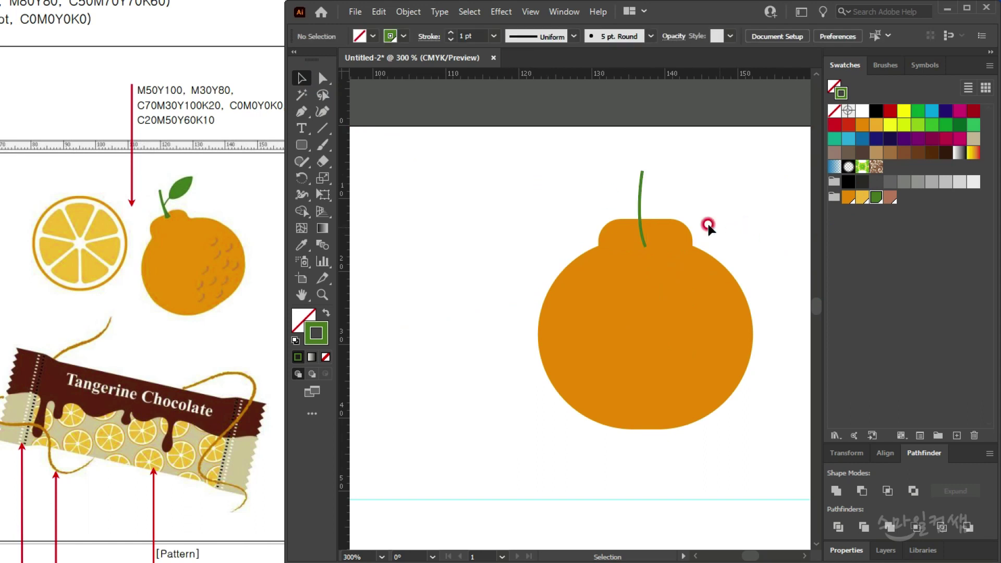
Step: Widen the stem's lower end to about 2.09 pt with the Width tool
key(ctrl+plus)
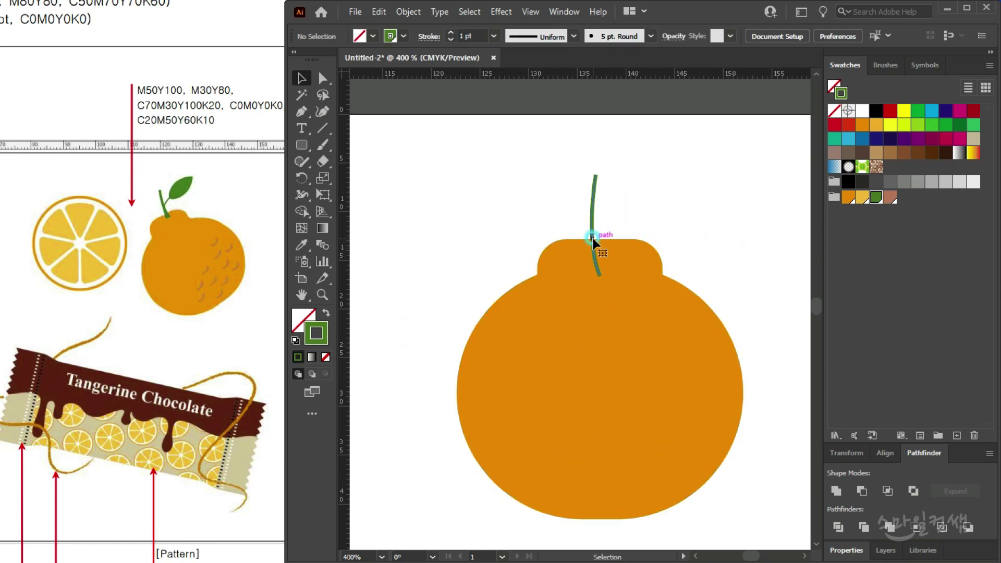
click(593, 268)
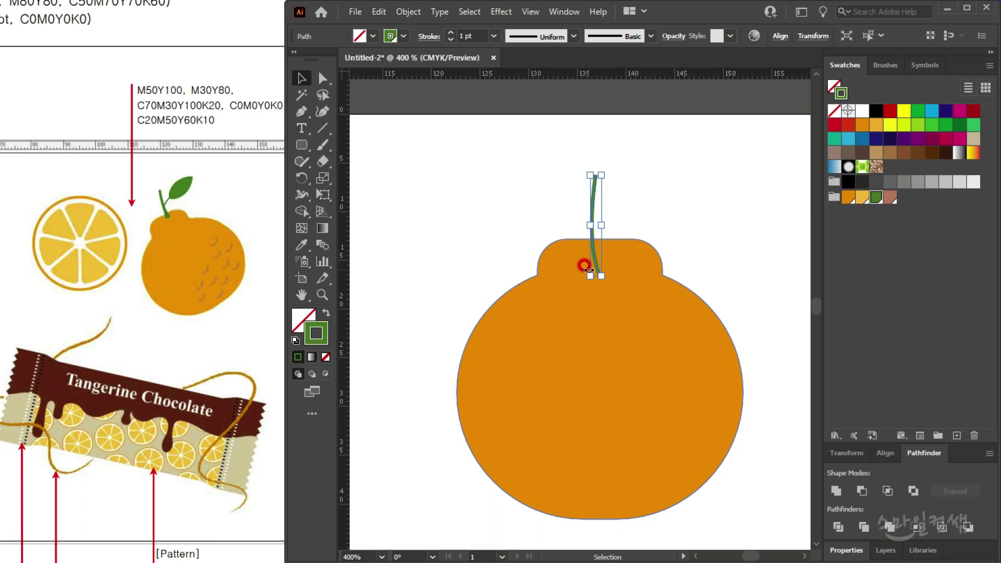
click(300, 197)
drag(300, 197, 351, 194)
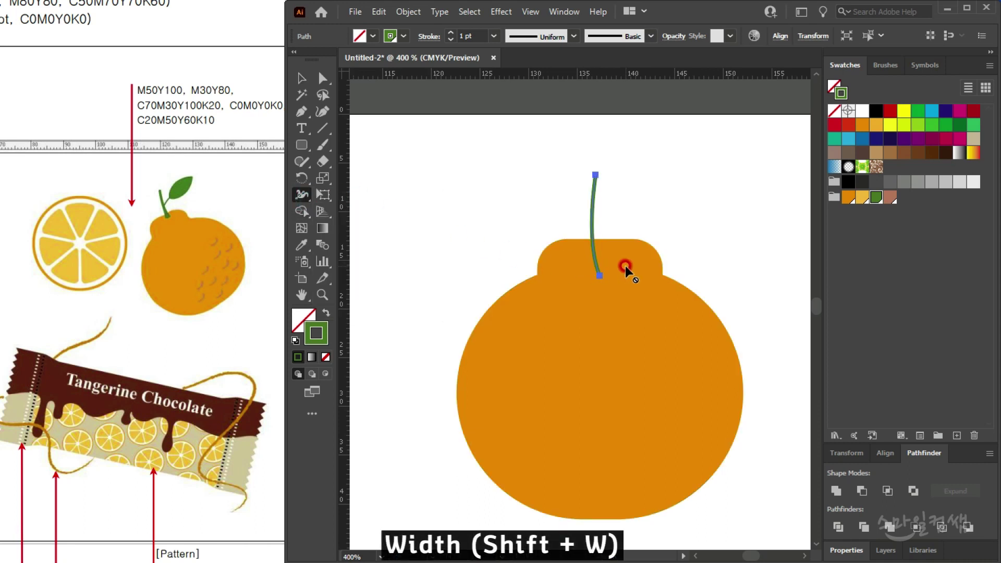
scroll(624, 265, up, 1)
scroll(618, 272, up, 3)
drag(543, 360, 554, 357)
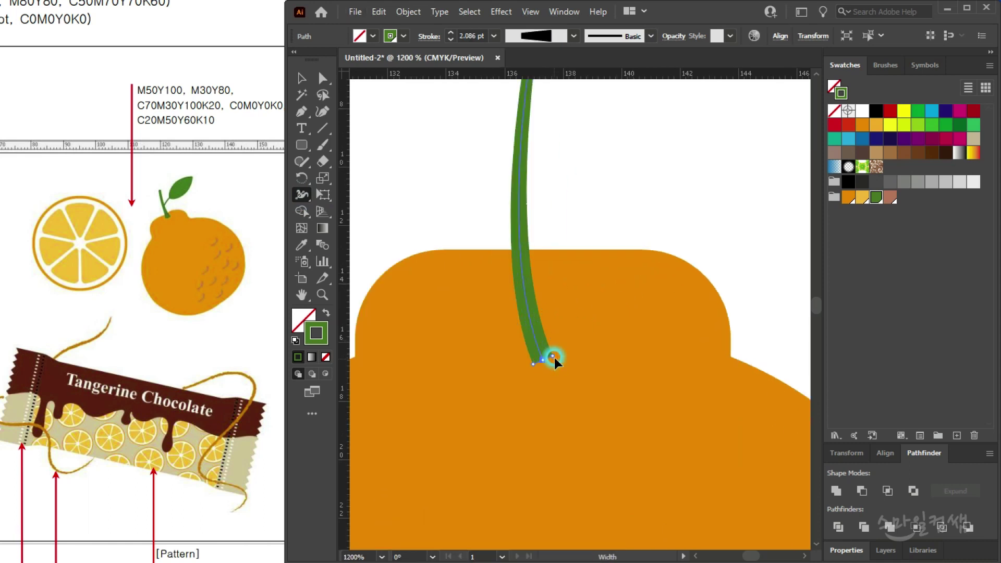
Step: Adjust the stem's width at its middle and widen its base to about 2.47 pt for a smooth taper
scroll(591, 352, down, 1)
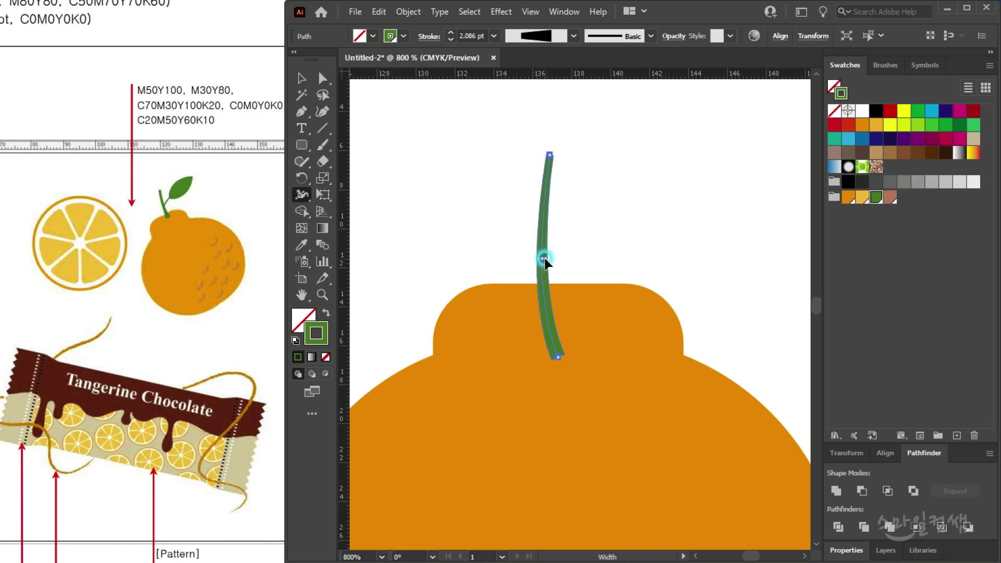
drag(542, 260, 539, 260)
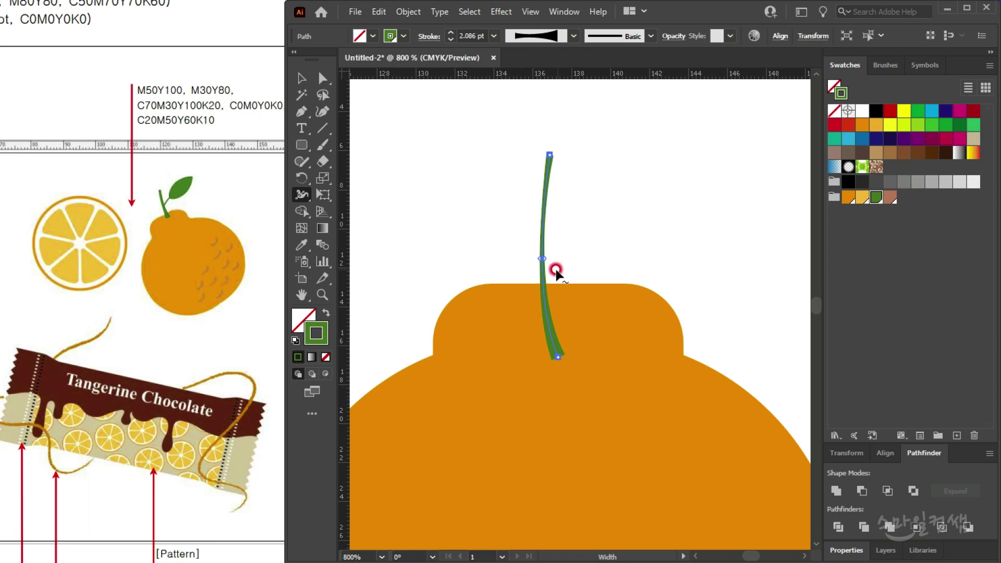
drag(545, 259, 547, 260)
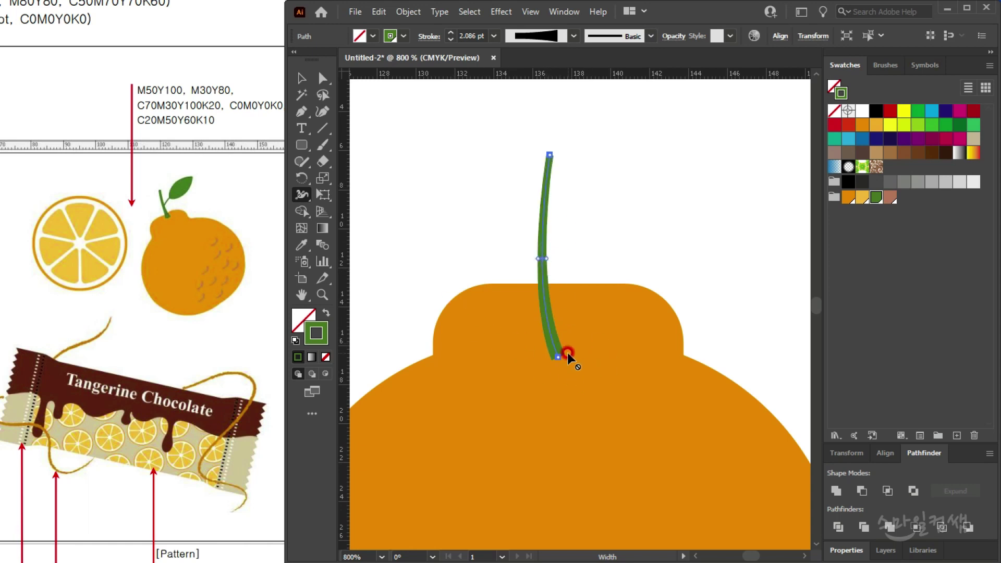
drag(559, 358, 564, 353)
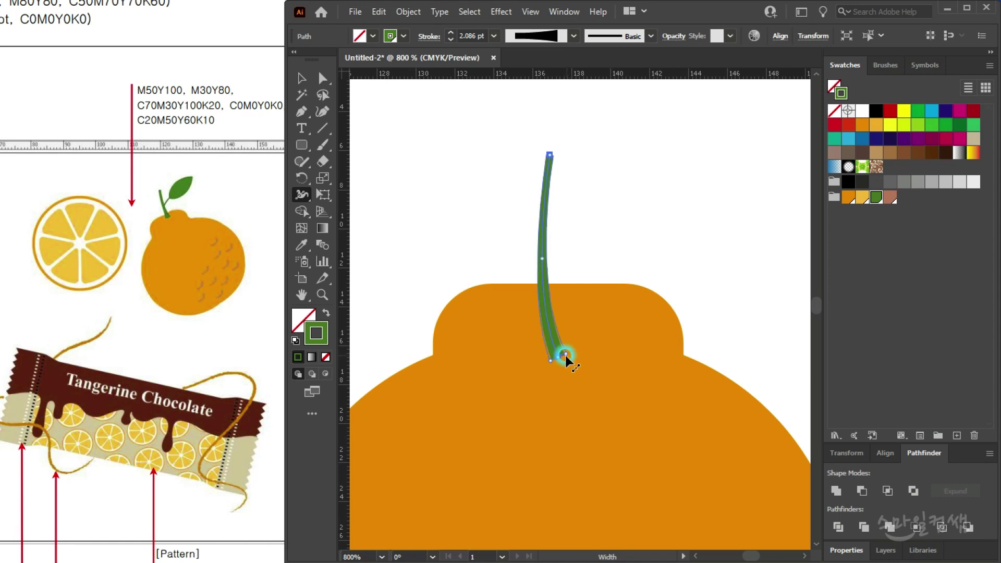
click(301, 78)
click(436, 148)
scroll(633, 240, down, 3)
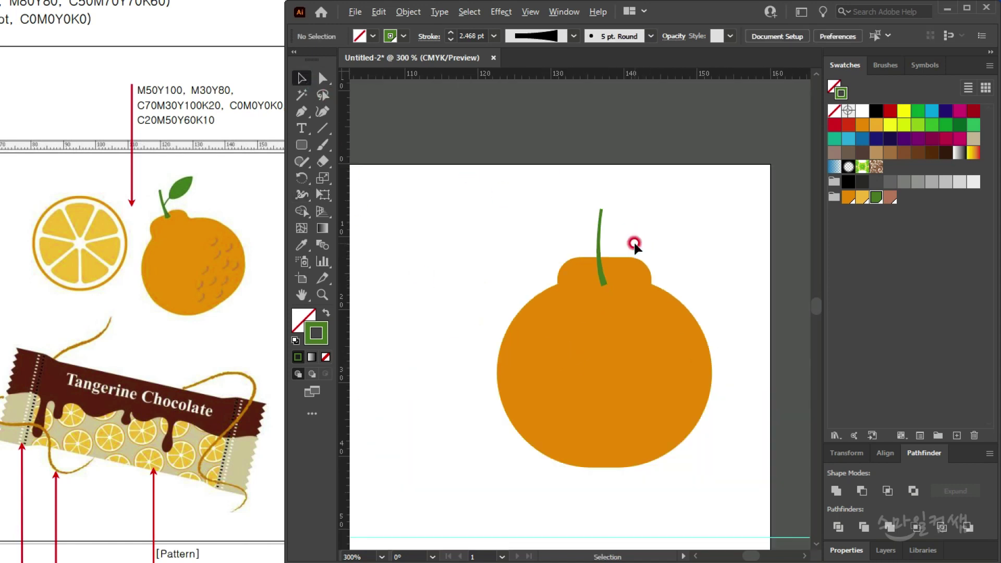
Step: Shorten the stem to about 7 mm tall so that its base just enters the top of the orange
click(601, 242)
mouse_move(608, 203)
mouse_down()
mouse_move(597, 226)
mouse_move(597, 197)
mouse_move(603, 214)
mouse_up()
click(596, 242)
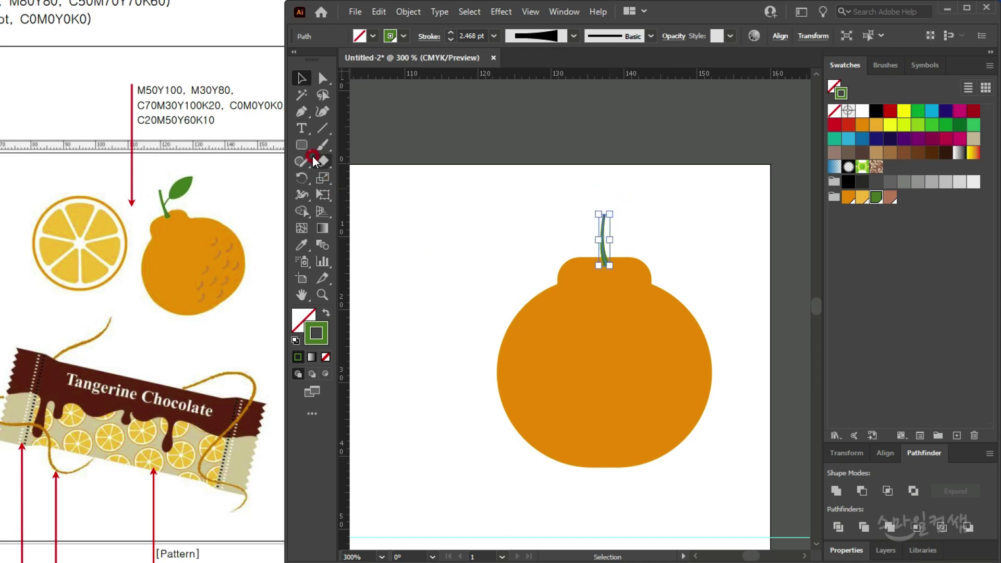
Step: Draw a short curved green branch from the middle of the stem outward to the upper right with the Pen tool
click(301, 111)
click(605, 265)
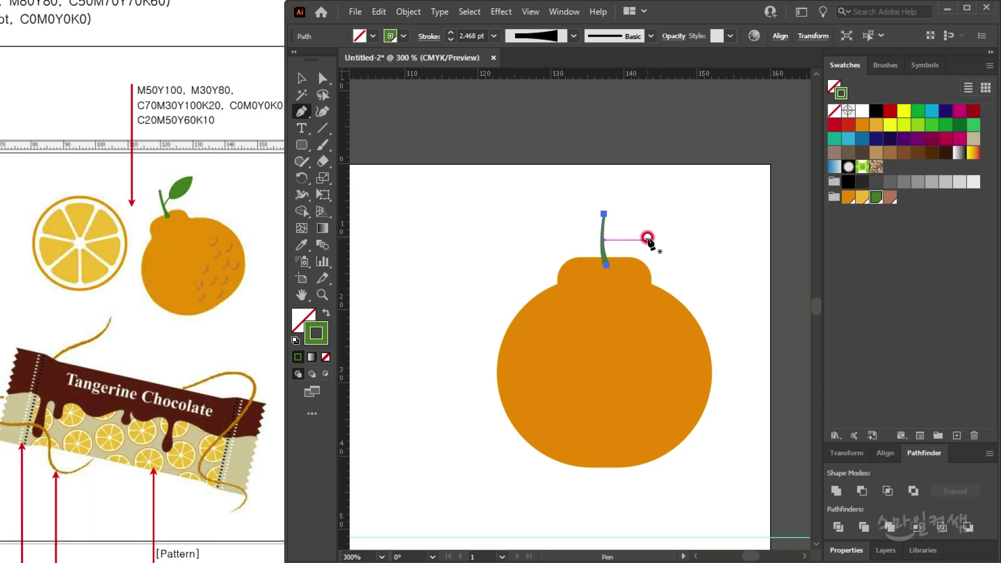
ctrl+click(610, 223)
scroll(609, 223, up, 3)
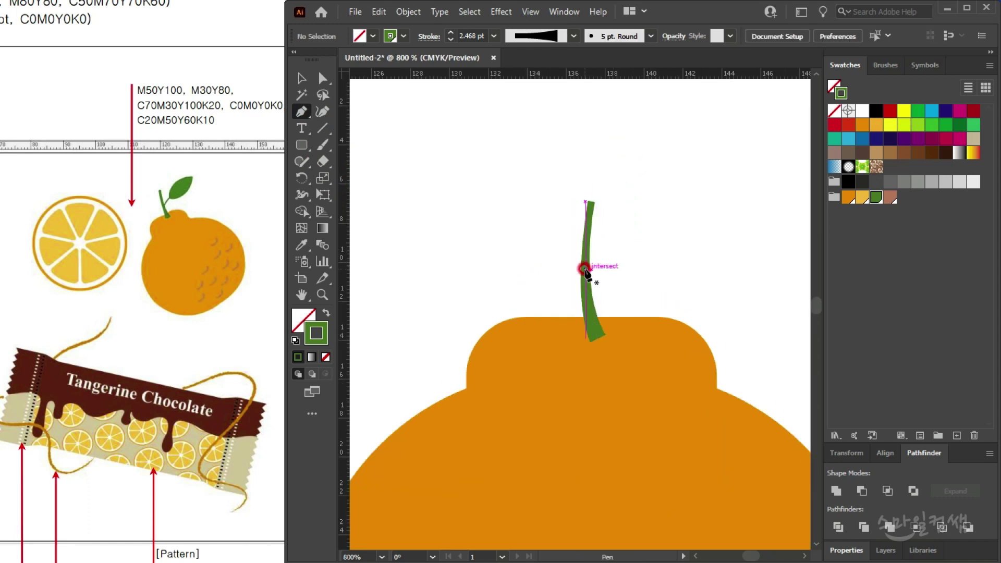
click(584, 278)
drag(611, 254, 627, 245)
click(301, 78)
click(648, 281)
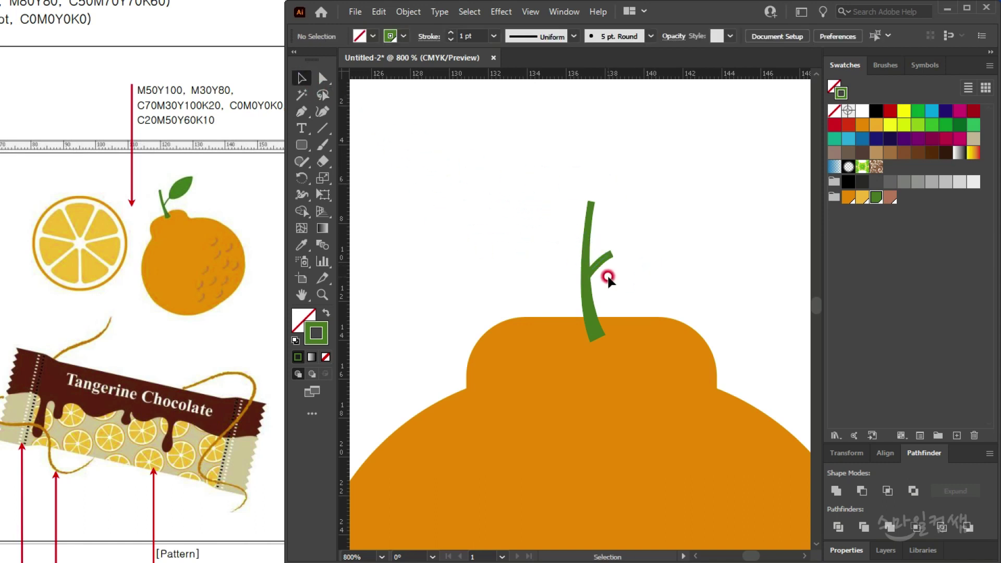
Step: Set the branch's stroke weight to 0.5 pt
click(603, 260)
scroll(603, 260, up, 4)
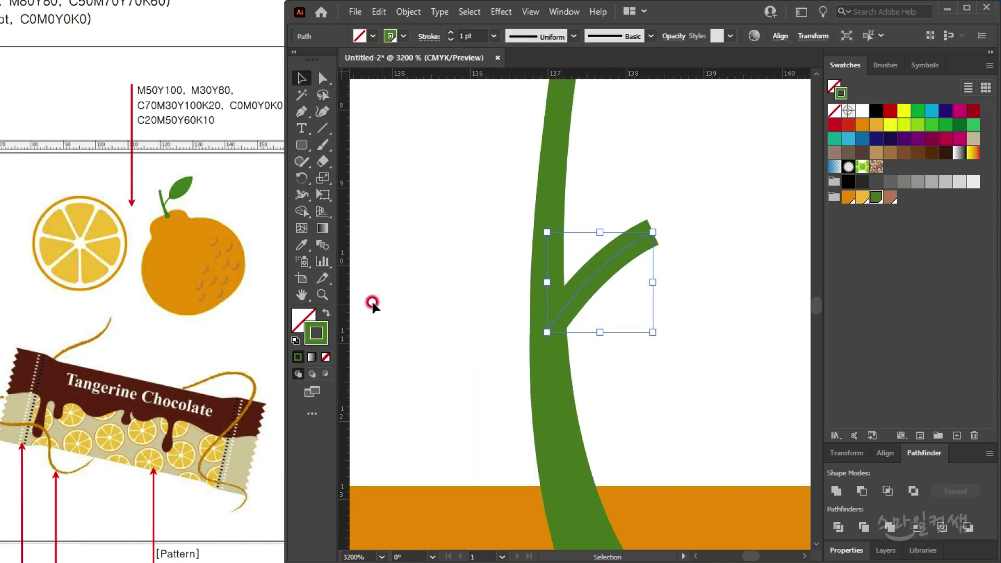
click(434, 36)
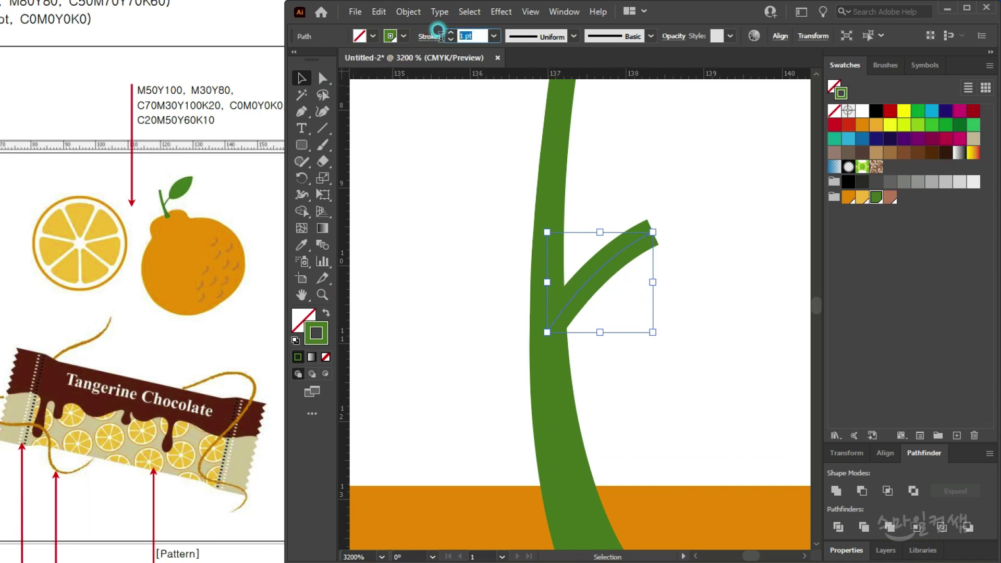
text(0.5)
key(Return)
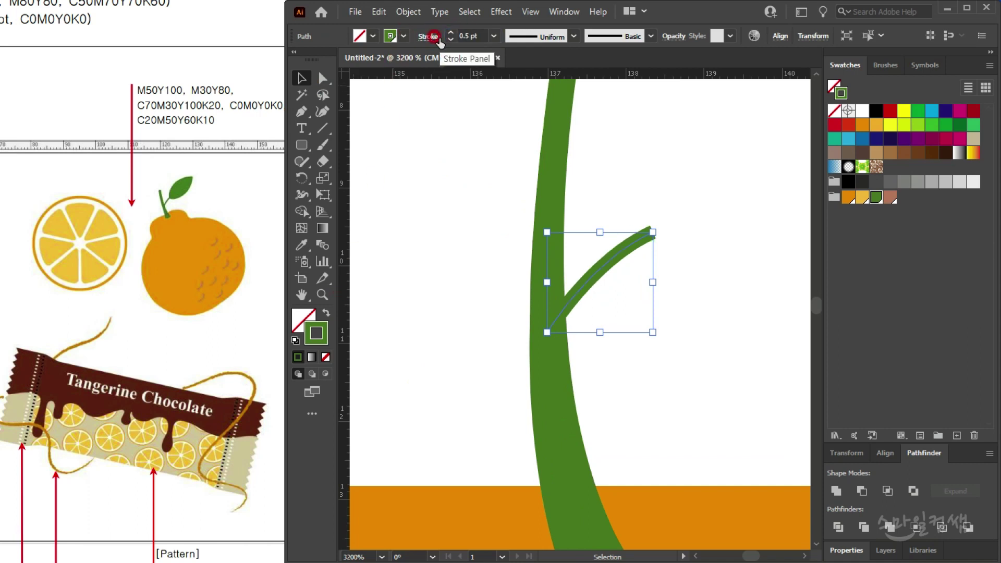
click(583, 177)
scroll(630, 170, down, 4)
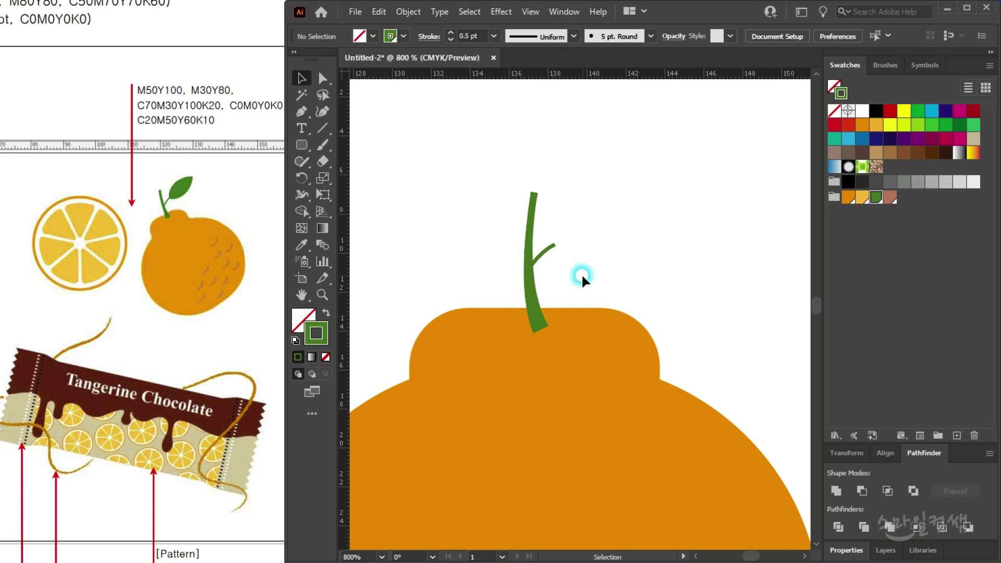
Step: Apply Expand Appearance to the stem and branch together, then check both paths individually
drag(582, 276, 469, 210)
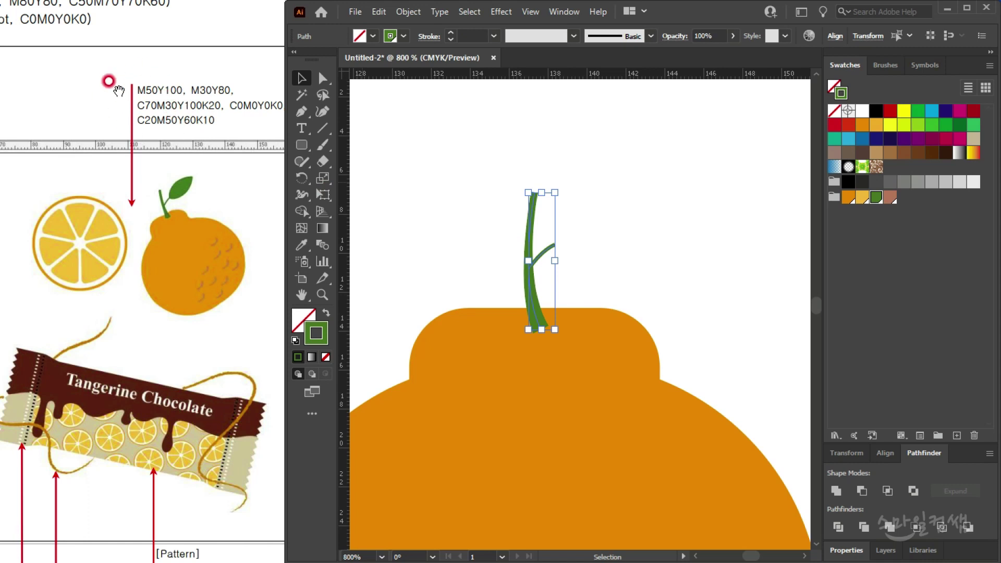
click(408, 12)
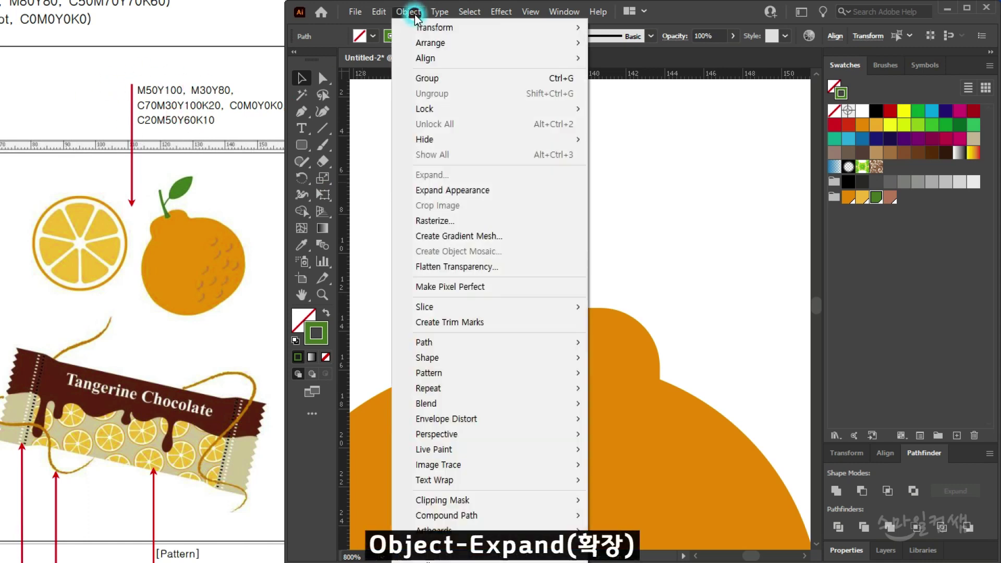
click(443, 190)
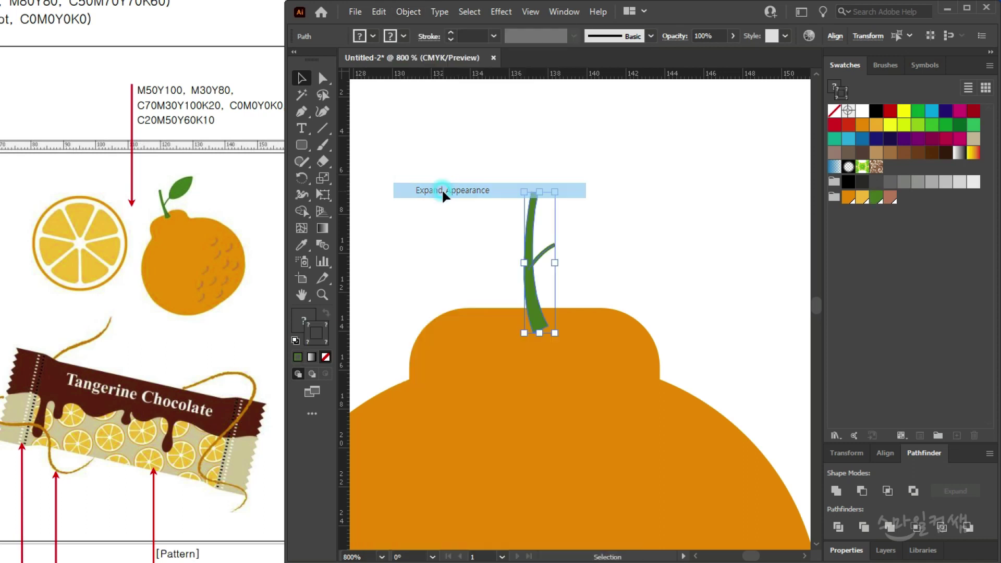
click(558, 248)
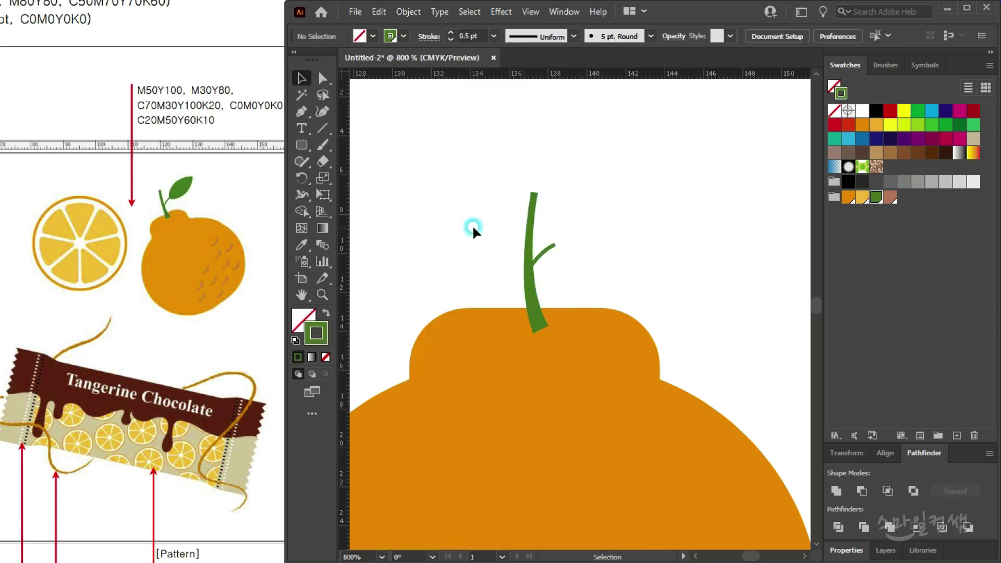
click(533, 247)
scroll(533, 247, up, 2)
scroll(532, 247, down, 2)
click(595, 256)
click(527, 232)
click(590, 269)
Step: Draw a green upright ellipse about 3.4 mm wide and 7.4 mm tall to the right of the stem
click(302, 195)
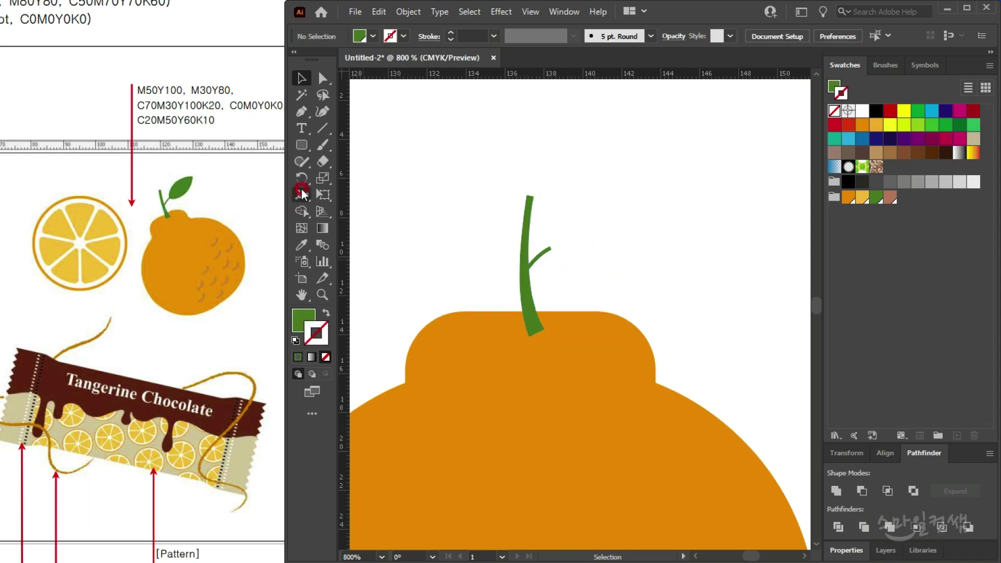
click(303, 146)
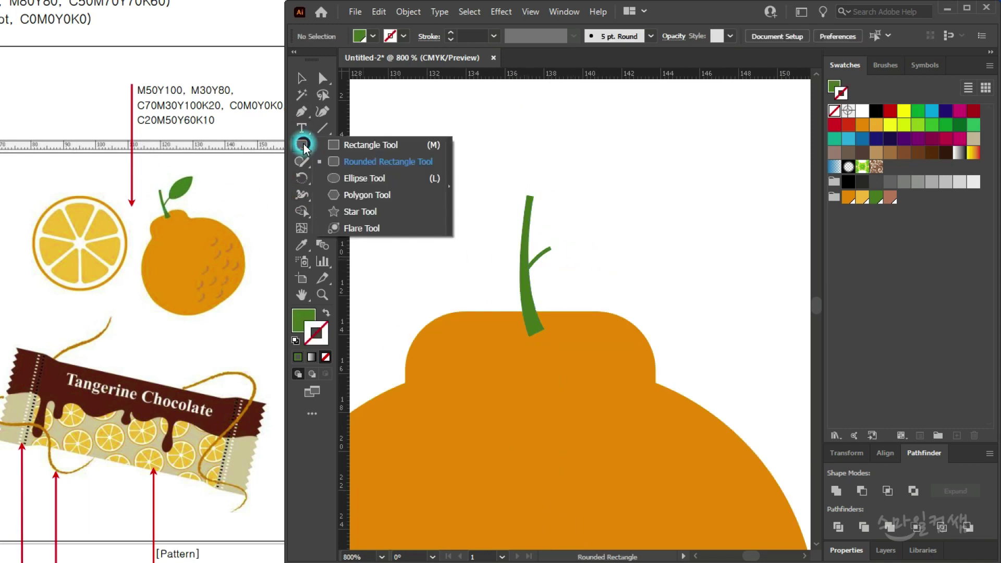
click(348, 176)
drag(610, 152, 677, 296)
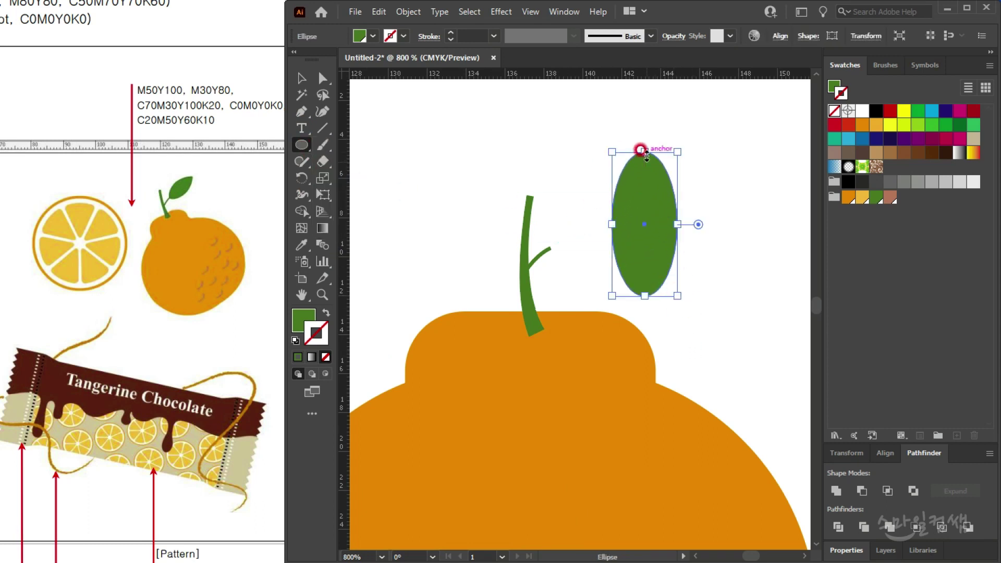
Step: Convert the ellipse's top anchor point to a sharp corner to form a leaf tip
click(305, 140)
click(301, 111)
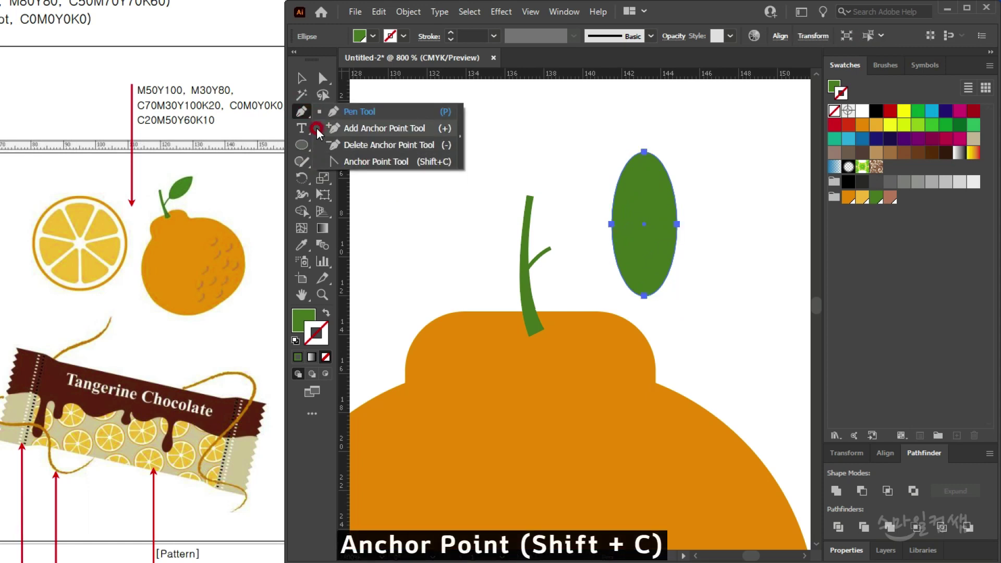
click(333, 111)
key(shift+c)
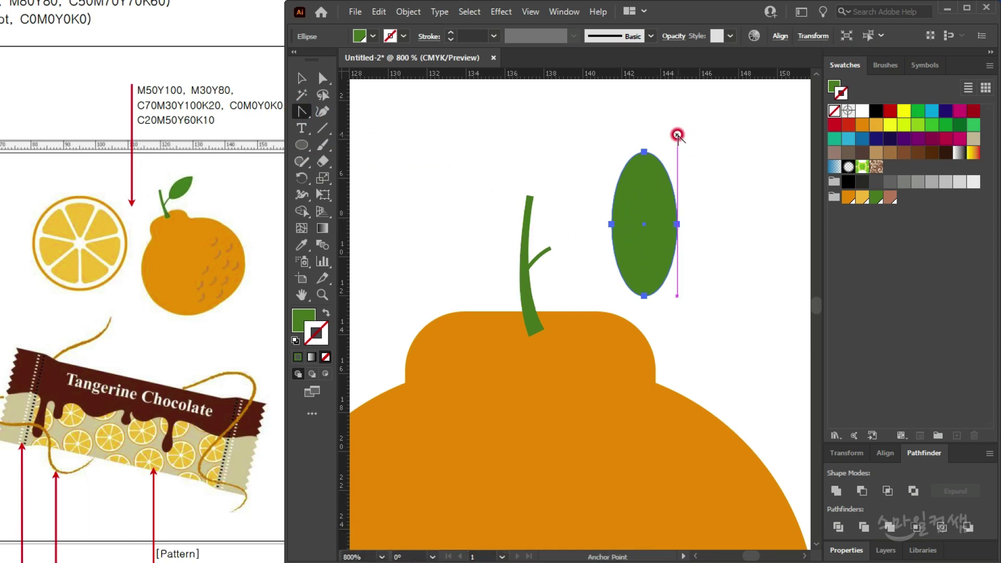
click(644, 150)
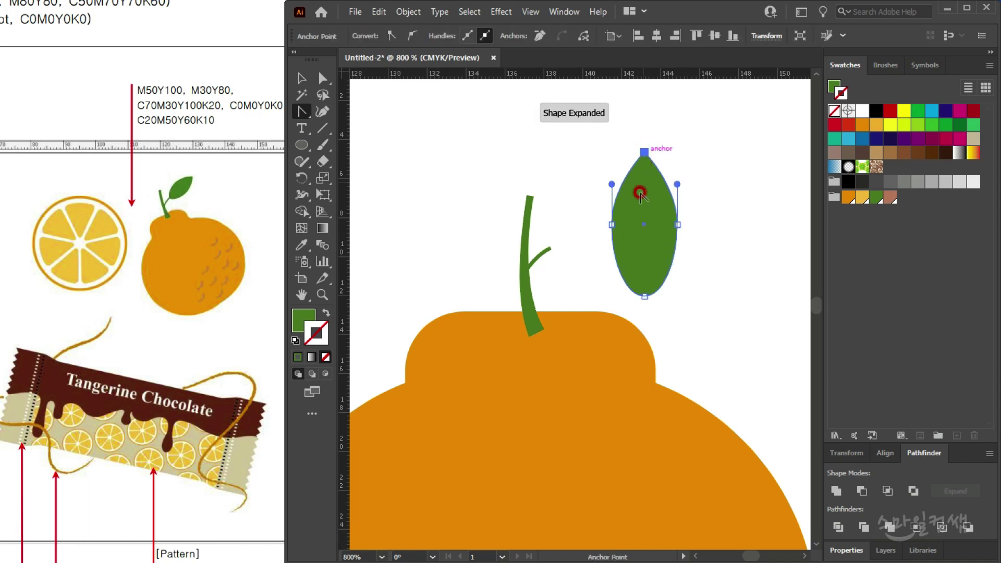
Step: Rotate the leaf clockwise and place its base on the end of the stem's branch
click(301, 78)
drag(675, 146, 710, 240)
drag(639, 225, 598, 215)
drag(657, 223, 610, 213)
click(657, 260)
scroll(686, 289, down, 3)
drag(721, 321, 679, 276)
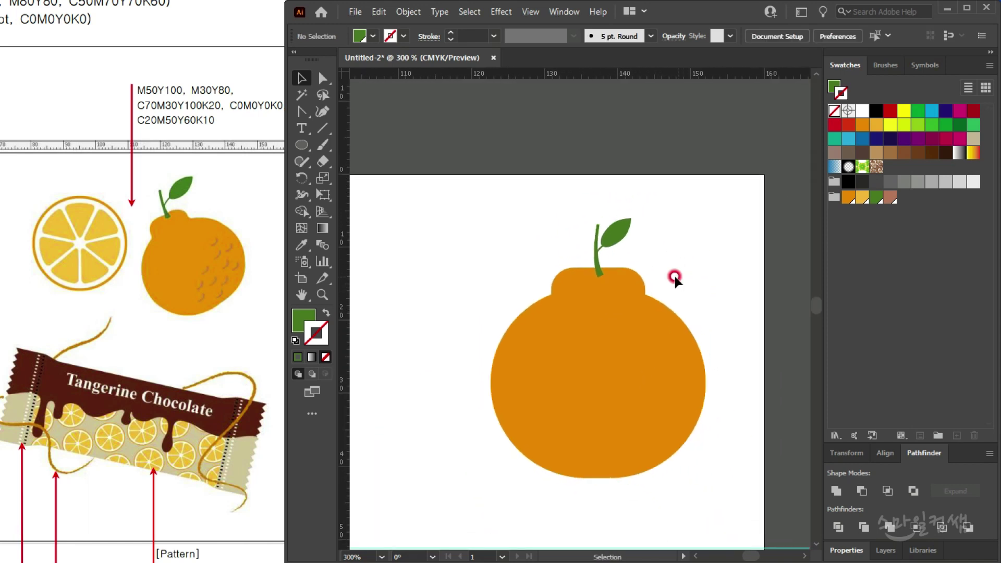
click(628, 235)
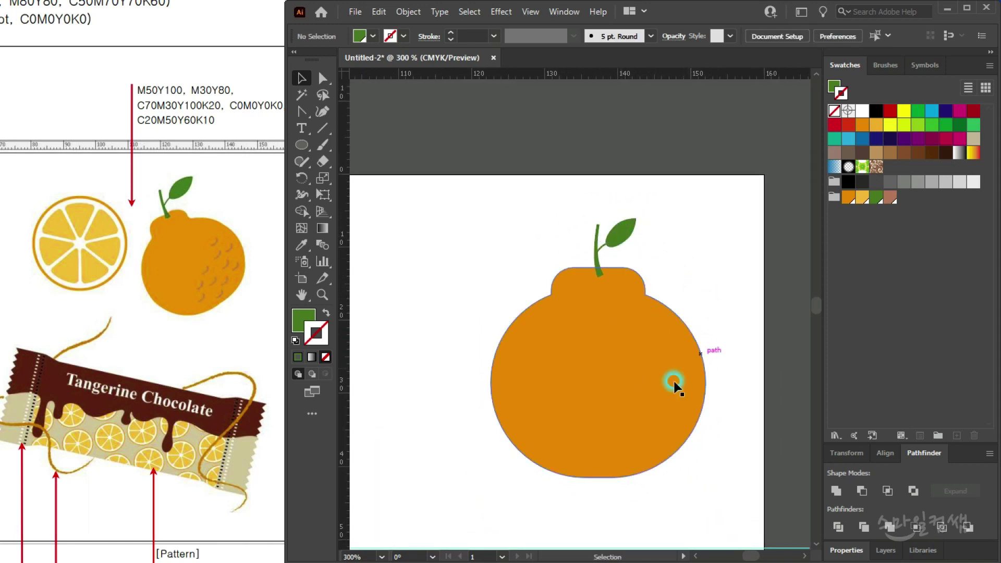
Step: Group the orange body with its stem and leaf
click(681, 462)
drag(697, 478, 679, 459)
drag(655, 412, 658, 371)
drag(521, 217, 697, 454)
key(a)
key(ctrl+g)
Step: Tilt the orange group counterclockwise and size it about 29 mm wide near the artboard's upper-right corner
key(v)
drag(690, 208, 646, 208)
scroll(585, 362, down, 2)
drag(642, 344, 710, 287)
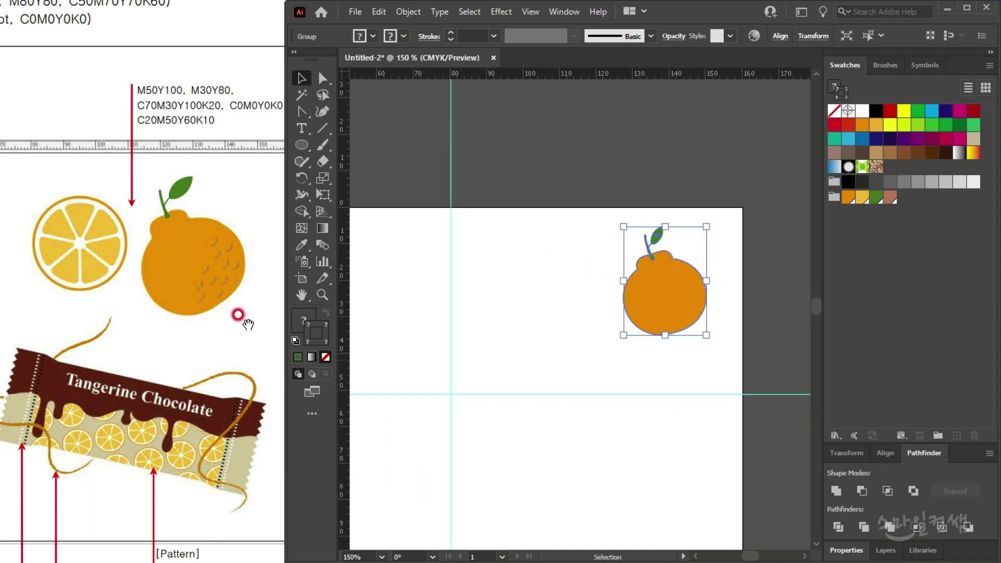
drag(622, 334, 572, 360)
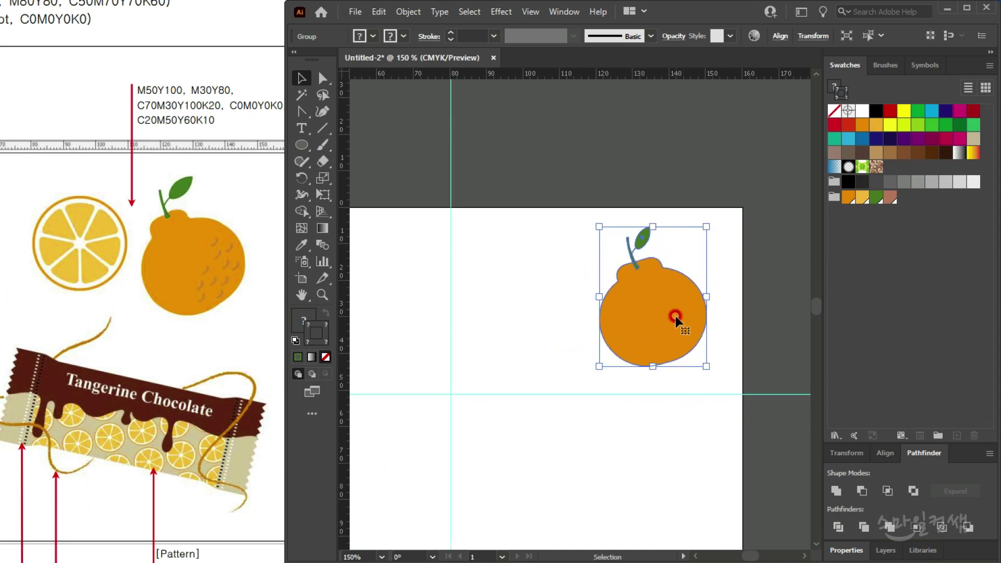
drag(673, 317, 667, 317)
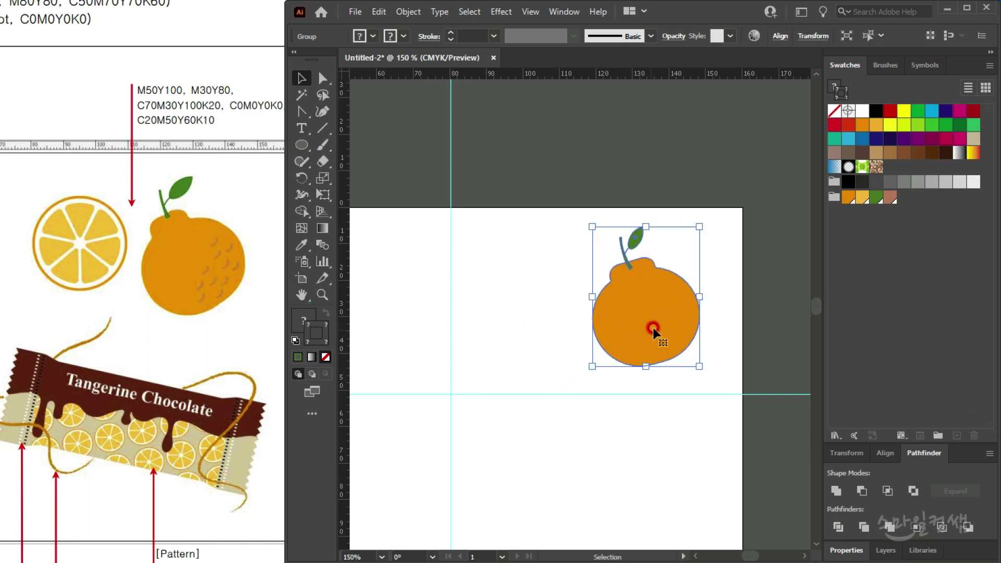
Step: Sketch a short curved brown mark about 2 mm long with the Pencil tool, unfilled, on the orange's right side
scroll(650, 330, up, 3)
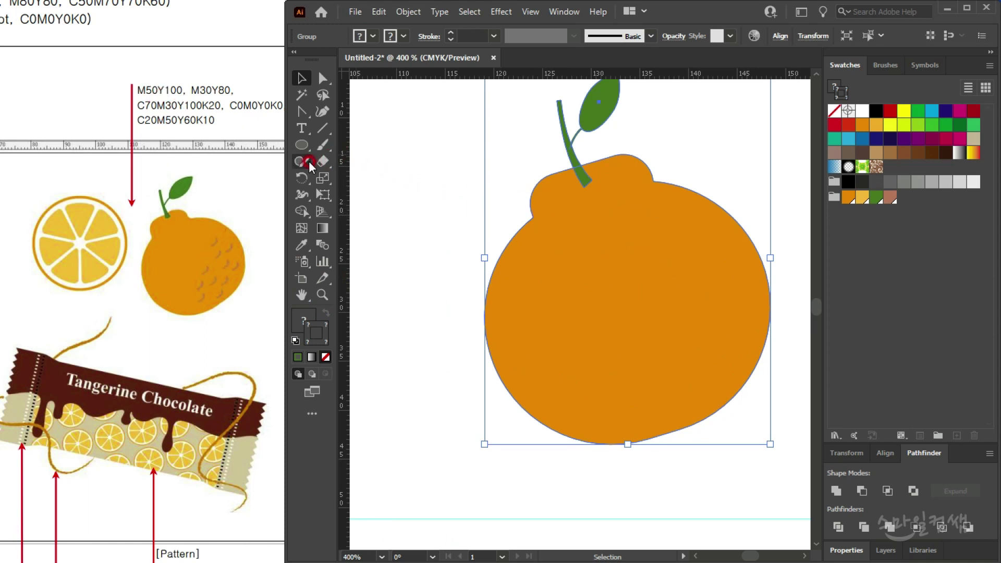
drag(302, 161, 363, 185)
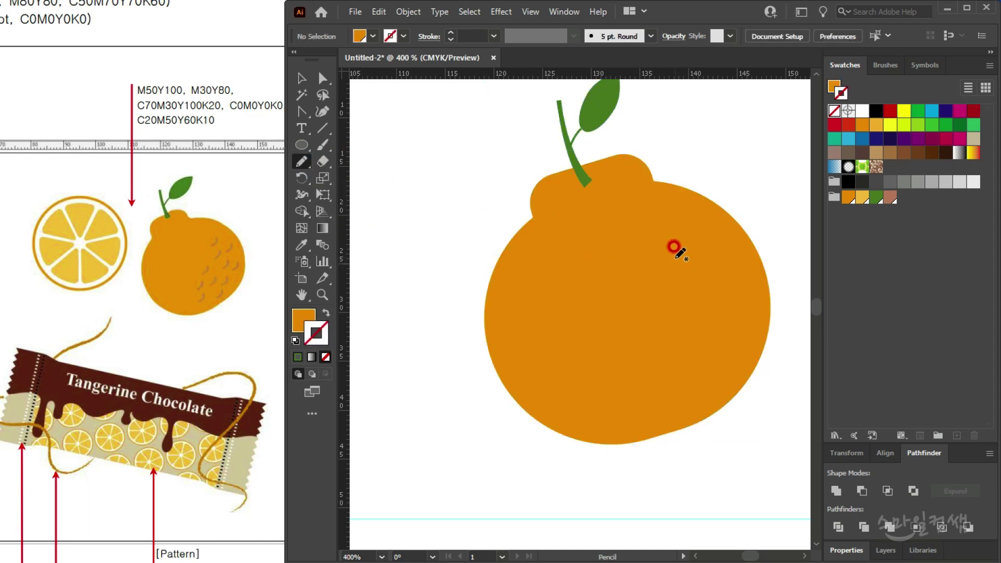
key(super+space)
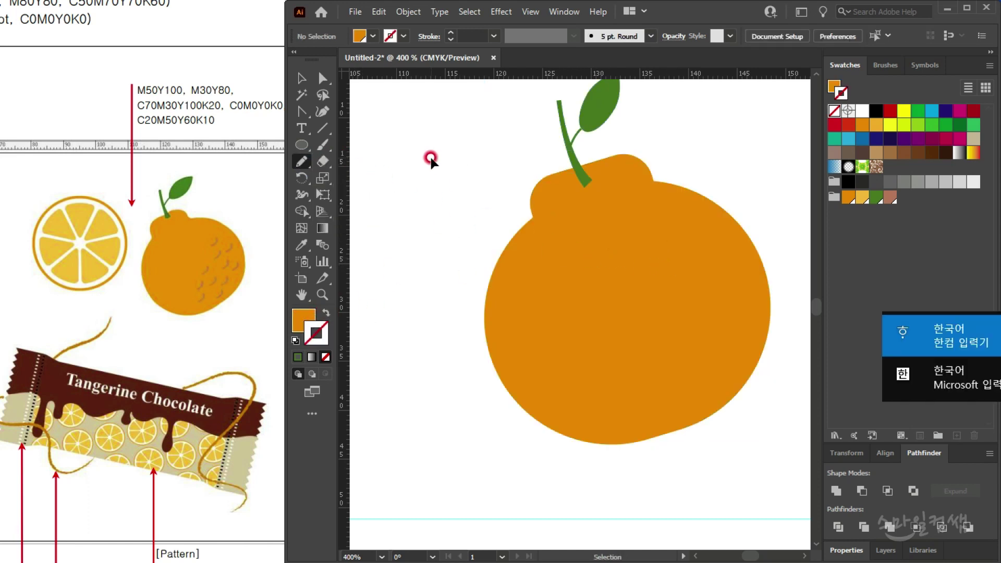
click(323, 313)
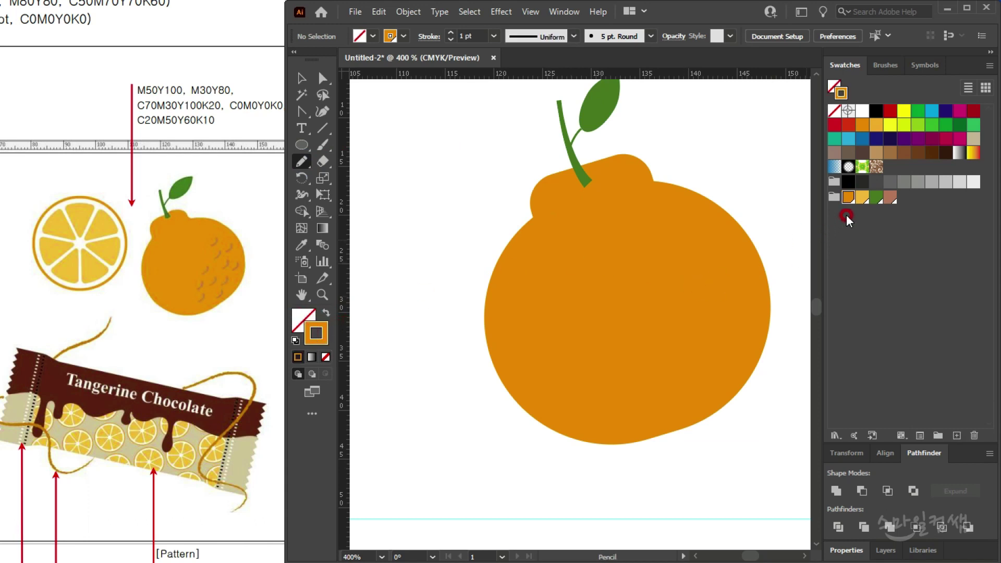
click(887, 197)
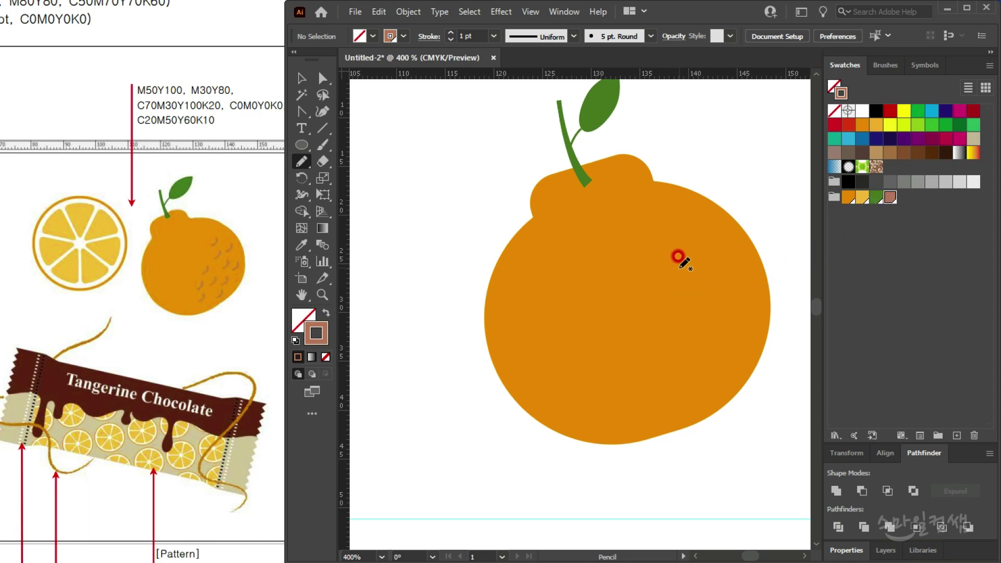
drag(677, 257, 655, 269)
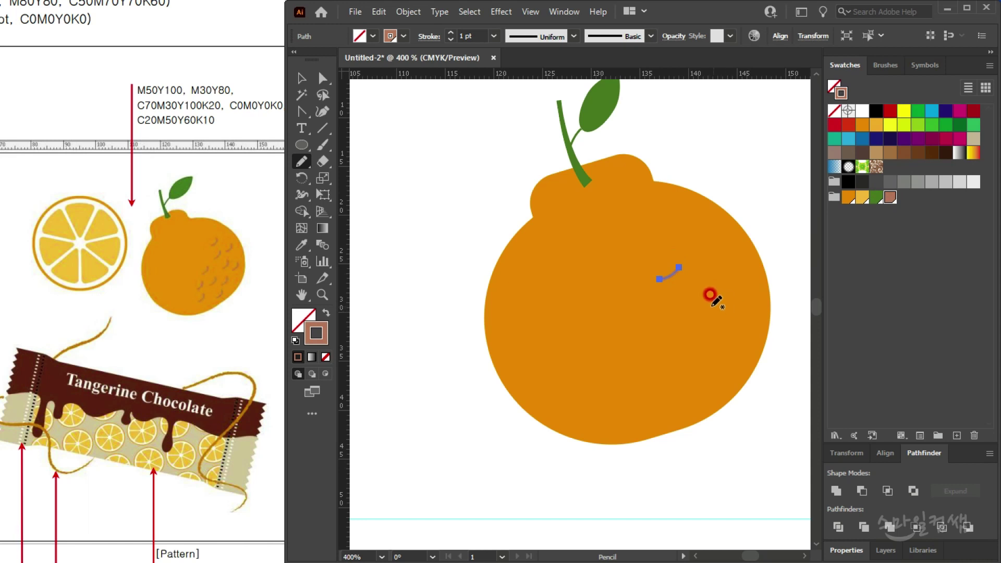
Step: Set the brown mark's stroke weight to 2 pt and expand its fill and stroke into a shape
click(446, 32)
click(301, 79)
click(408, 11)
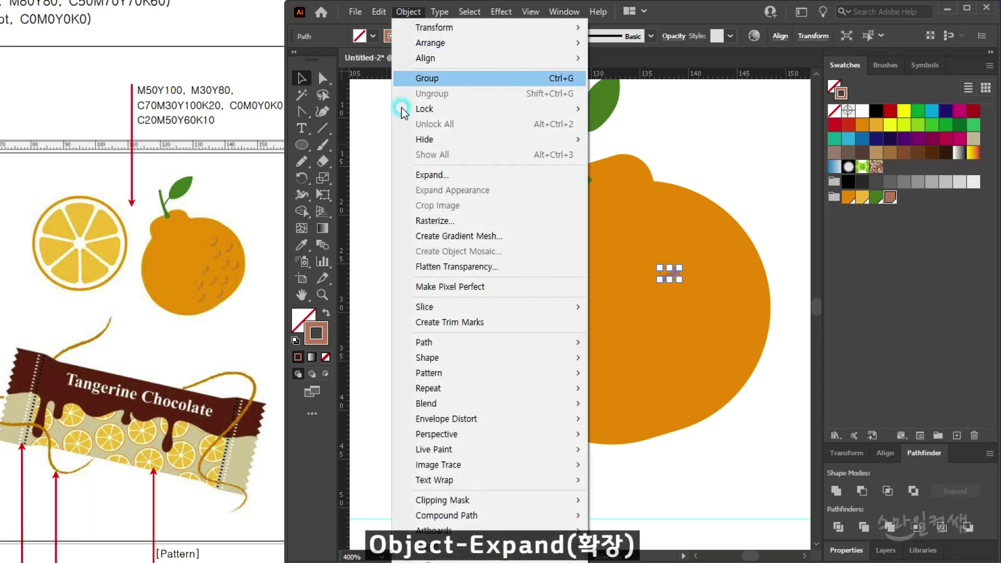
click(448, 176)
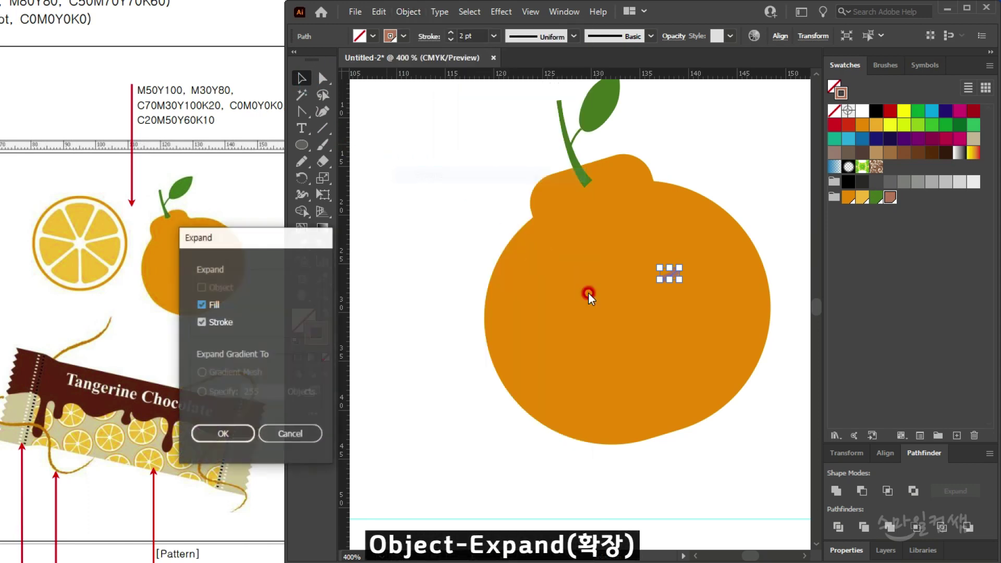
click(239, 433)
Step: Duplicate the brown mark into eleven scattered peel dimples across the orange's lower-right side
scroll(676, 282, up, 1)
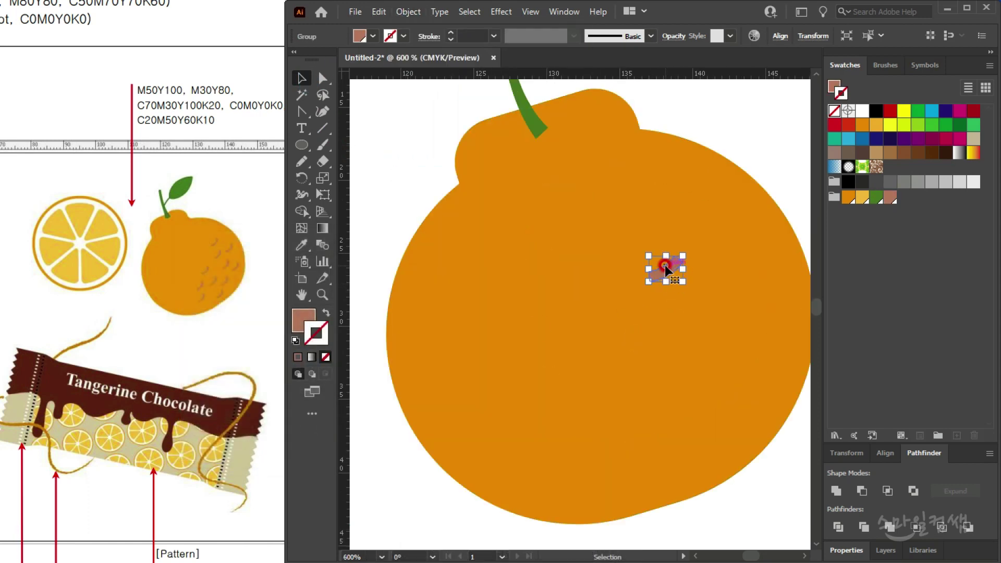
mouse_move(687, 282)
mouse_down()
mouse_move(748, 286)
mouse_move(658, 304)
mouse_move(770, 363)
mouse_move(633, 357)
mouse_move(667, 390)
mouse_move(701, 405)
mouse_up()
drag(702, 405, 674, 458)
drag(675, 457, 590, 446)
click(745, 154)
Step: Group the orange with all its peel marks and shift the group slightly down and to the right
scroll(720, 211, down, 3)
drag(683, 261, 648, 288)
drag(529, 171, 649, 246)
drag(753, 347, 752, 347)
key(ctrl+g)
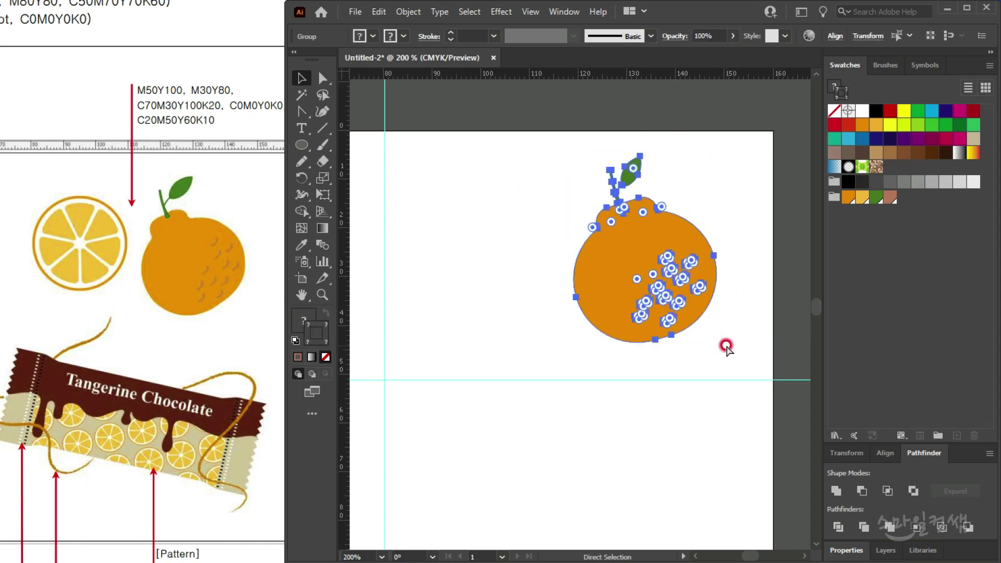
click(494, 271)
mouse_move(598, 277)
mouse_down()
mouse_move(635, 279)
mouse_move(605, 280)
mouse_up()
click(513, 248)
Step: Draw a circle about 27.5 mm wide left of the orange, with no fill and a 2 pt dark orange stroke
click(301, 144)
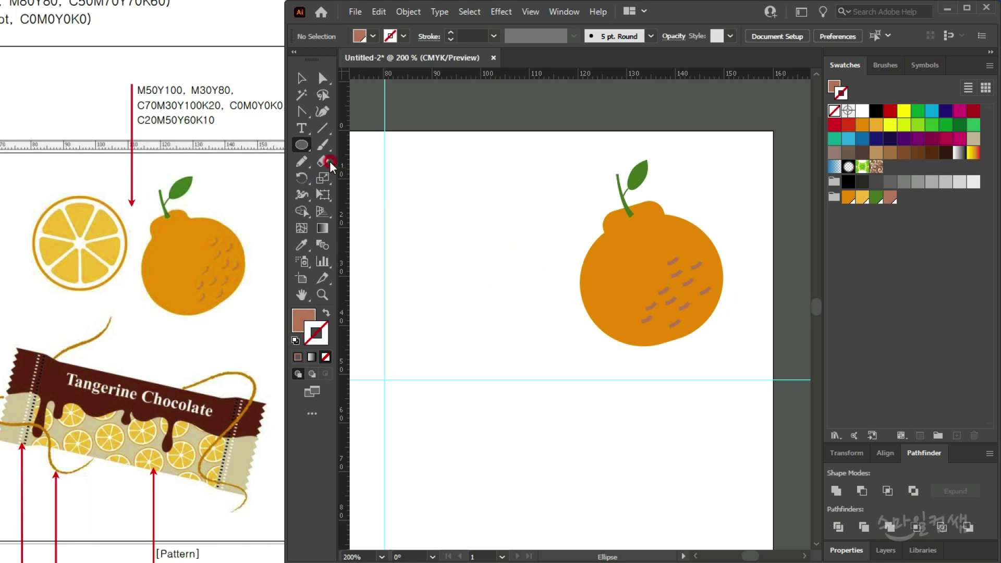
mouse_move(478, 256)
mouse_down()
mouse_move(538, 326)
mouse_move(531, 334)
mouse_up()
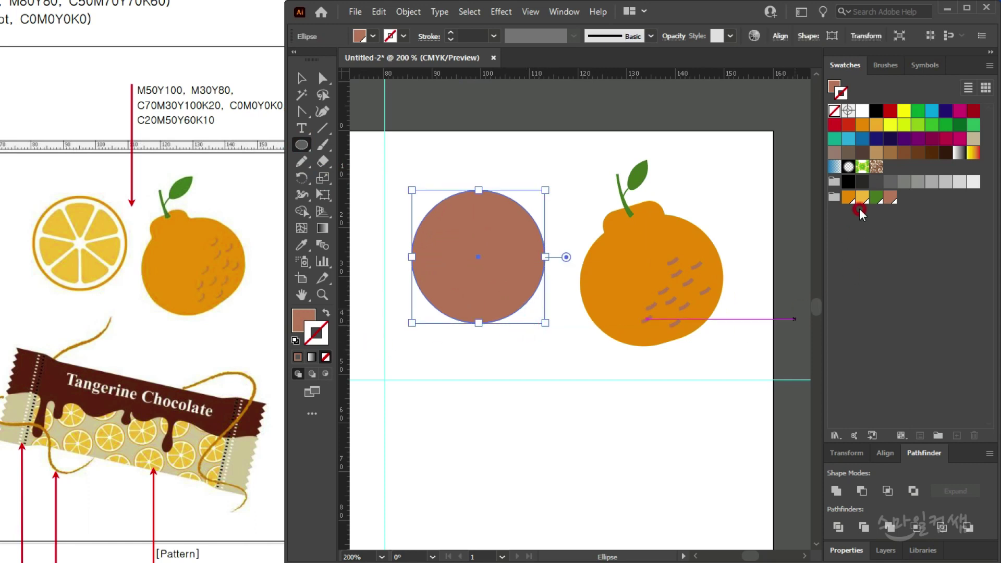
click(848, 198)
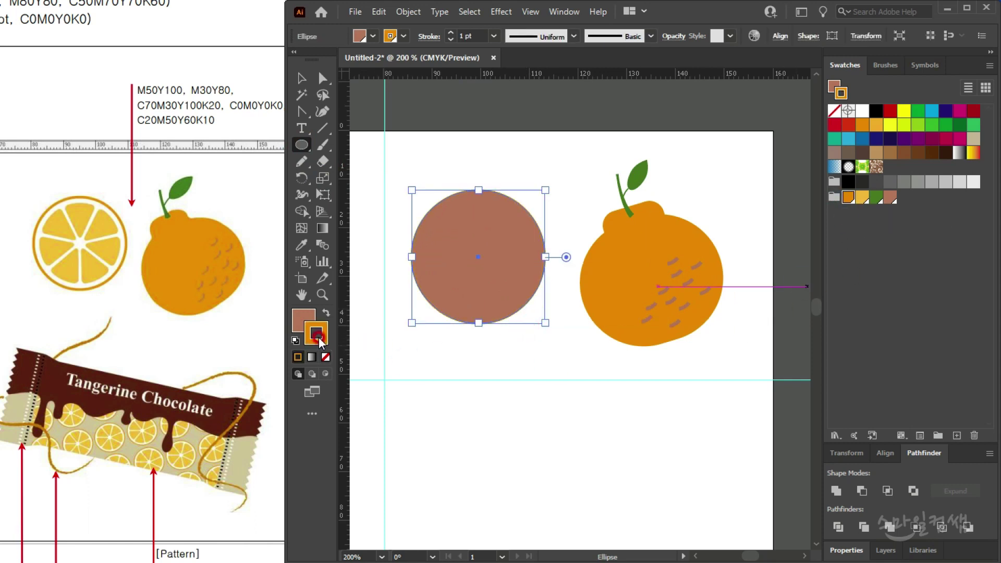
click(325, 356)
click(316, 333)
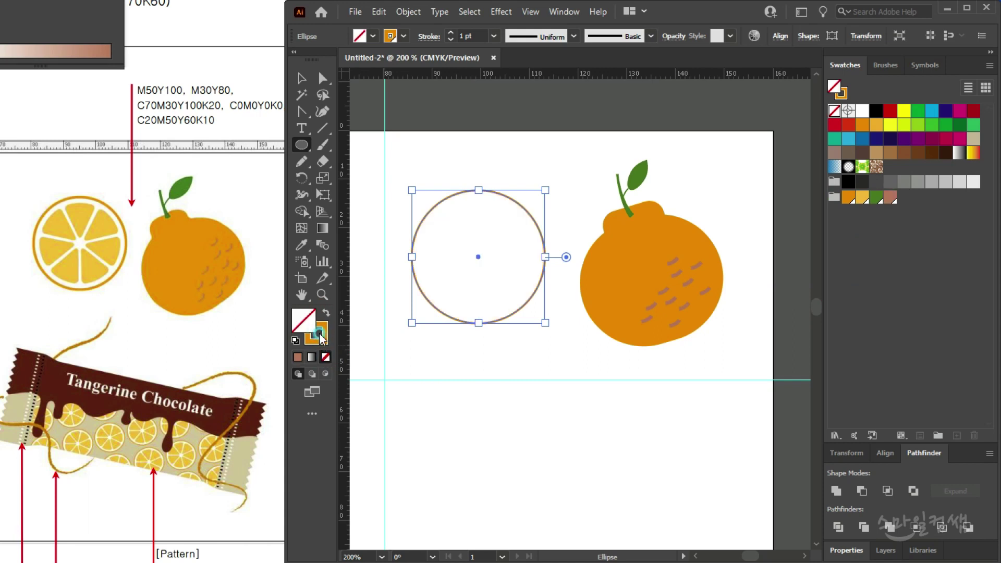
click(450, 32)
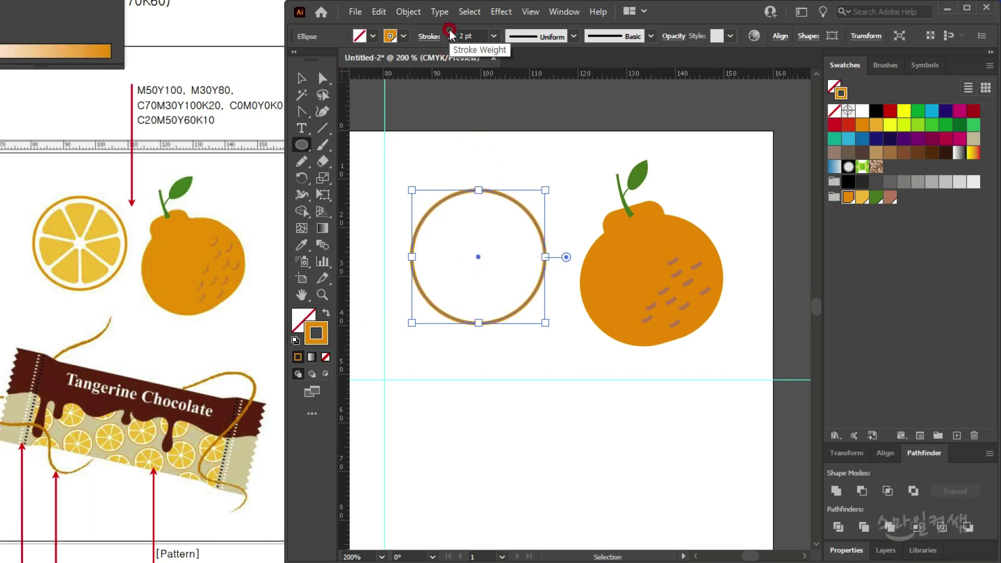
click(301, 78)
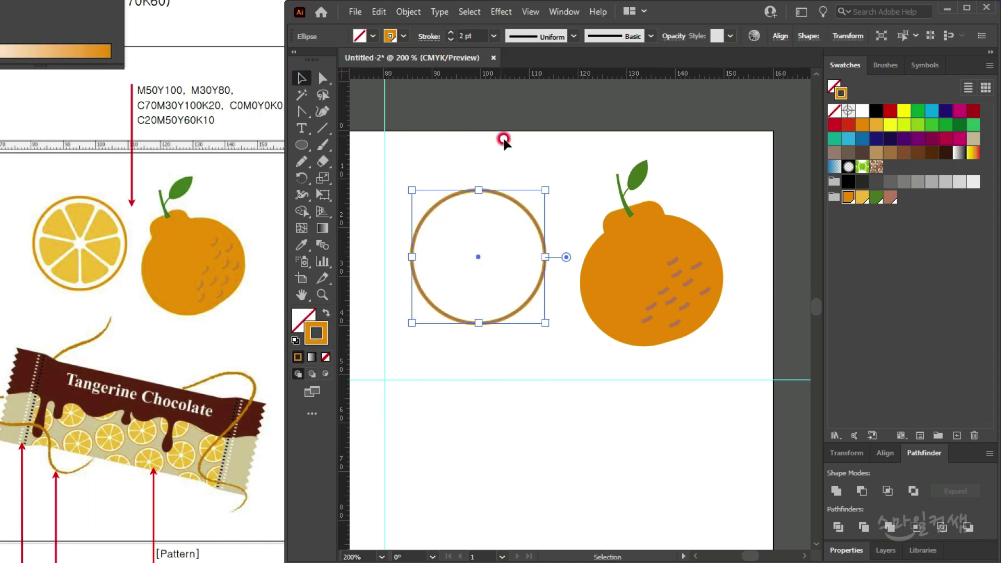
click(502, 139)
Step: Make a concentric copy of the circle about 23 mm wide, filled light yellow-orange with no stroke
click(472, 189)
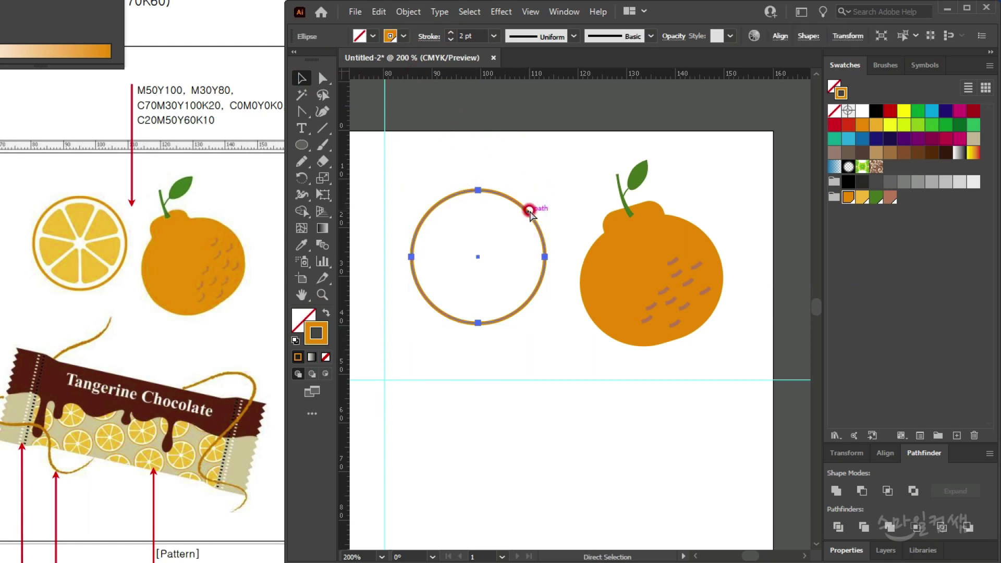
drag(545, 187, 536, 191)
click(843, 199)
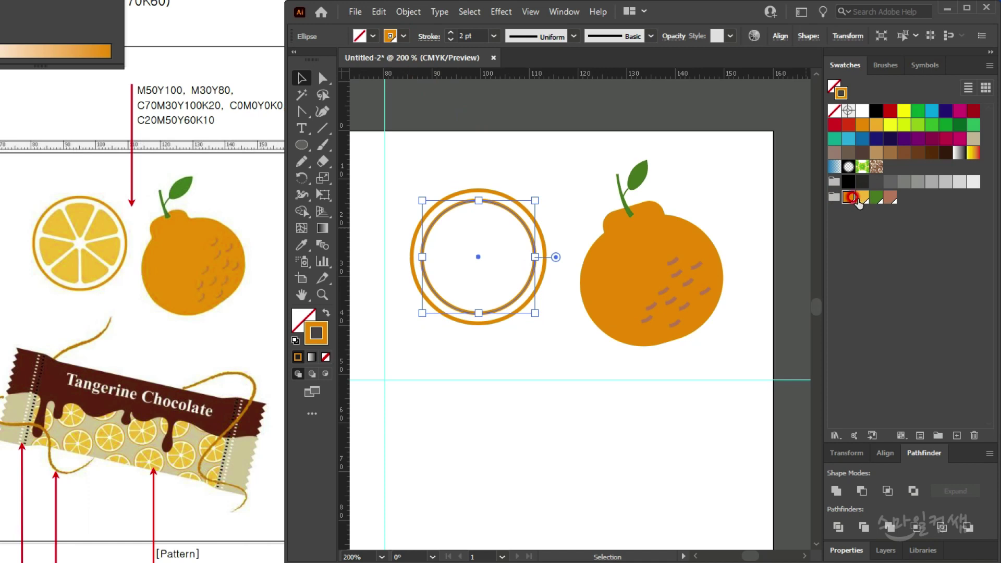
click(325, 312)
click(300, 315)
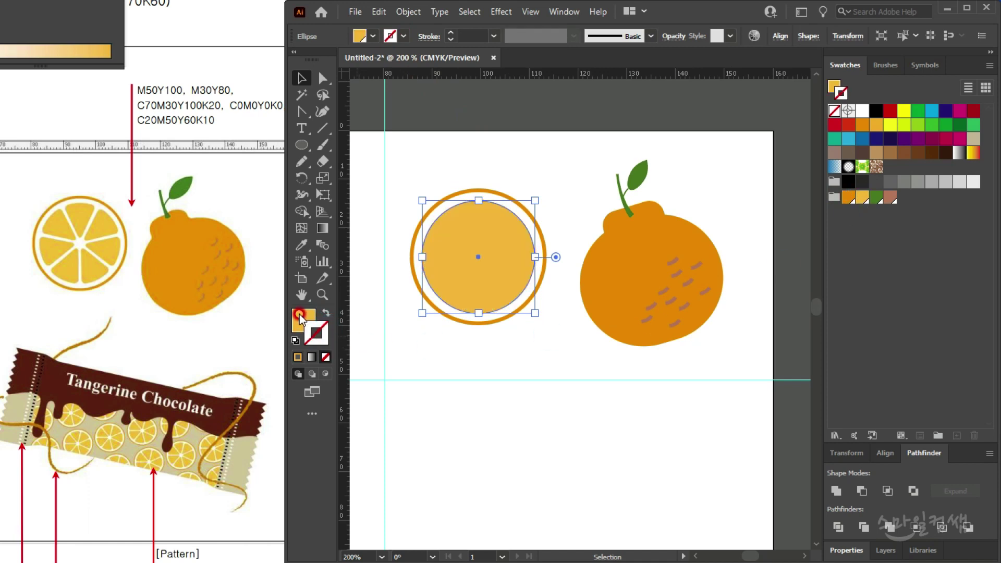
click(539, 356)
Step: Enlarge the yellow inner circle from its center to about 24 mm wide, narrowing the white gap inside the ring
click(504, 267)
scroll(505, 266, up, 1)
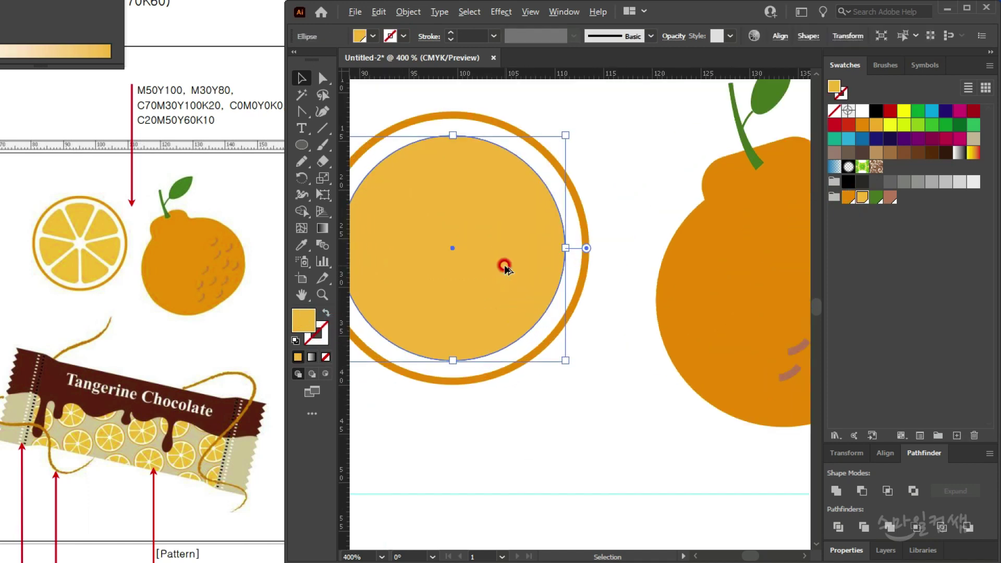
scroll(508, 278, up, 1)
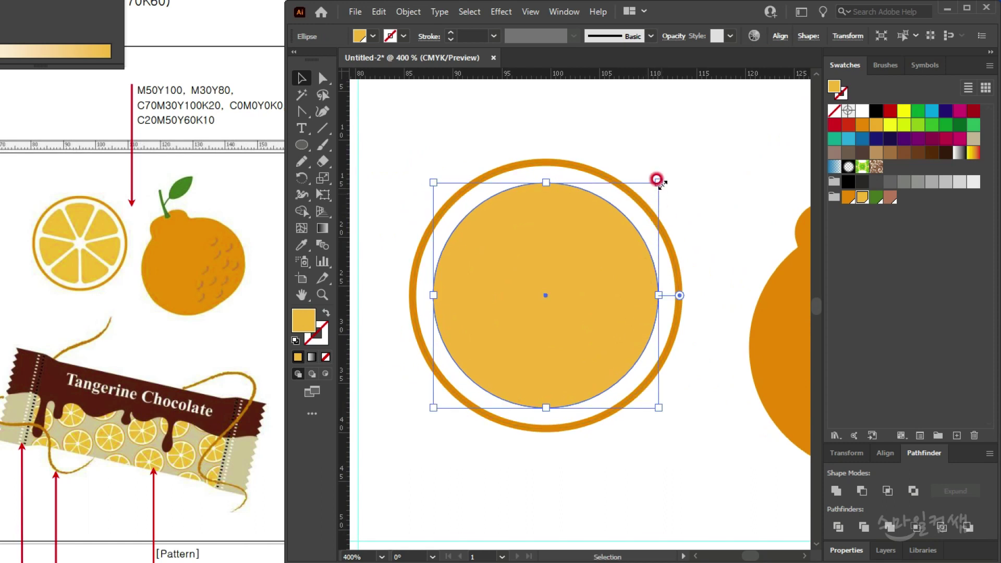
drag(656, 182, 664, 178)
click(665, 183)
scroll(626, 353, down, 1)
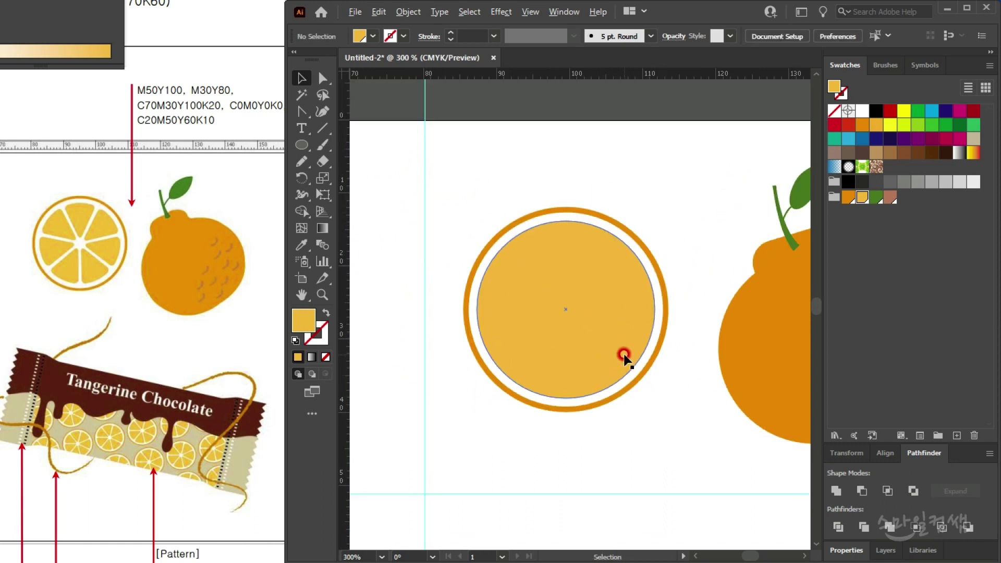
scroll(510, 286, down, 3)
scroll(510, 286, right, 3)
click(529, 252)
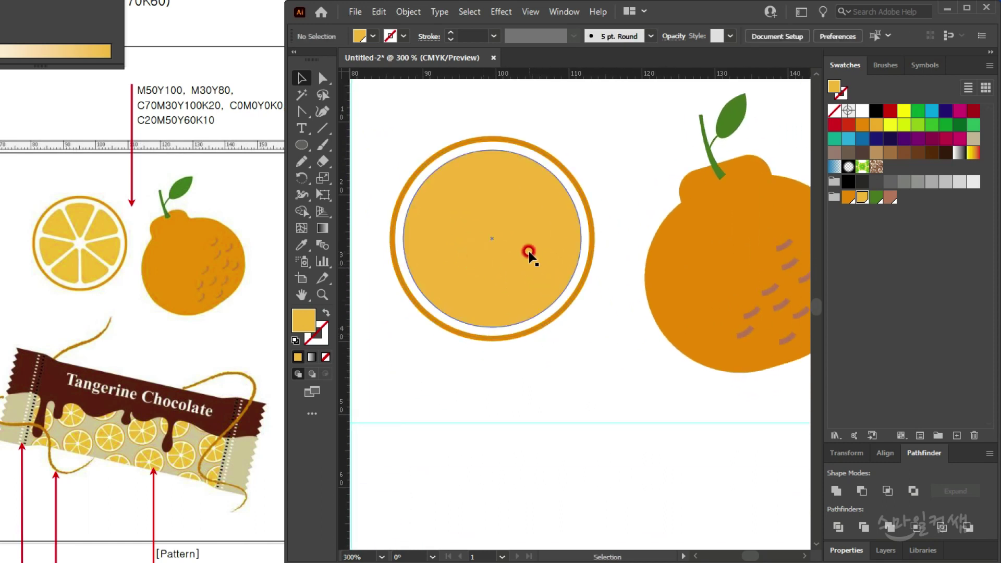
drag(565, 168, 569, 380)
key(ctrl+z)
click(614, 248)
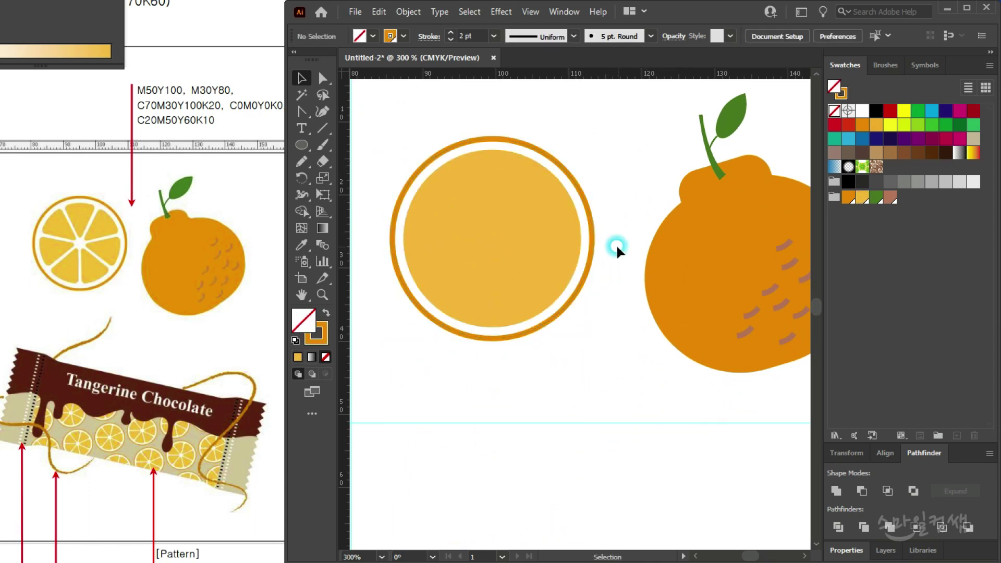
Step: Draw a vertical line about 39 mm long through the center of the yellow circle, extending beyond the outer ring at both ends
click(552, 186)
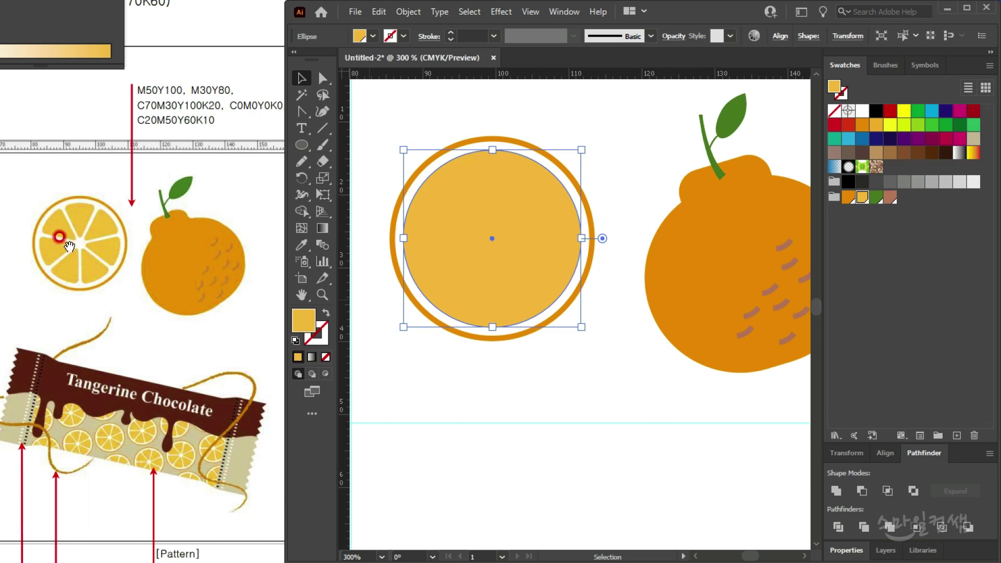
click(322, 128)
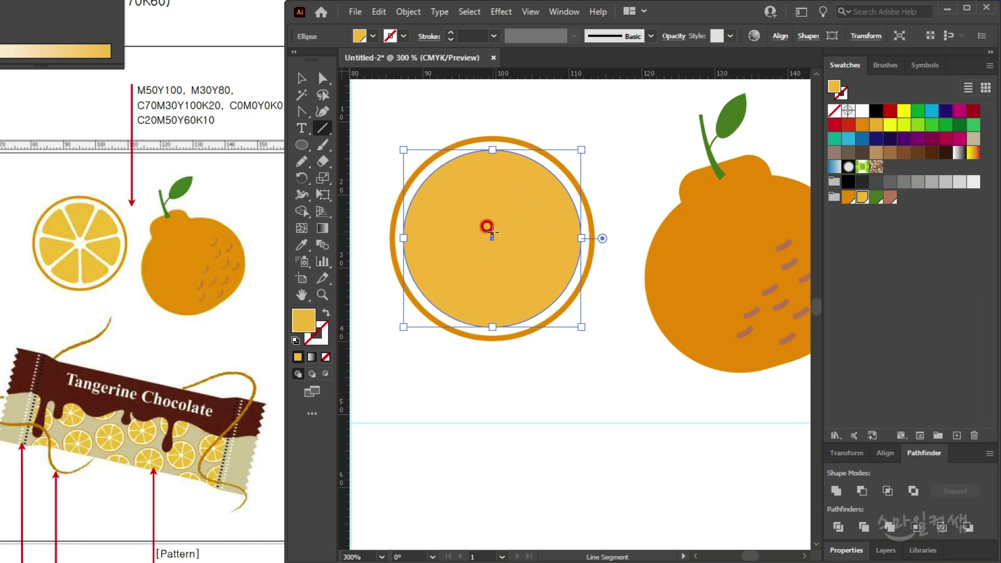
drag(488, 198, 486, 111)
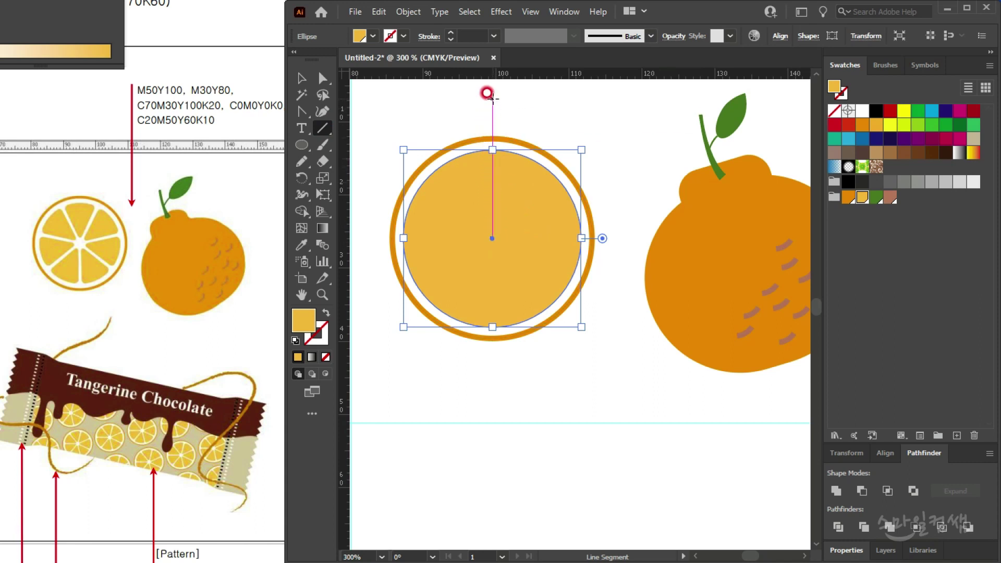
drag(487, 92, 493, 384)
click(336, 322)
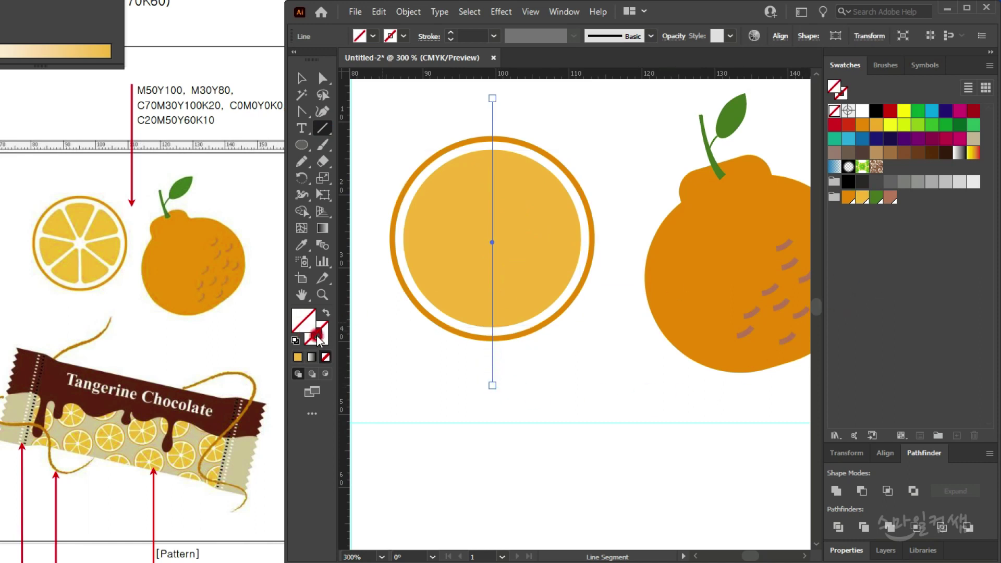
Step: Give the vertical line a 3 pt black stroke
click(449, 33)
click(449, 32)
click(450, 33)
click(875, 199)
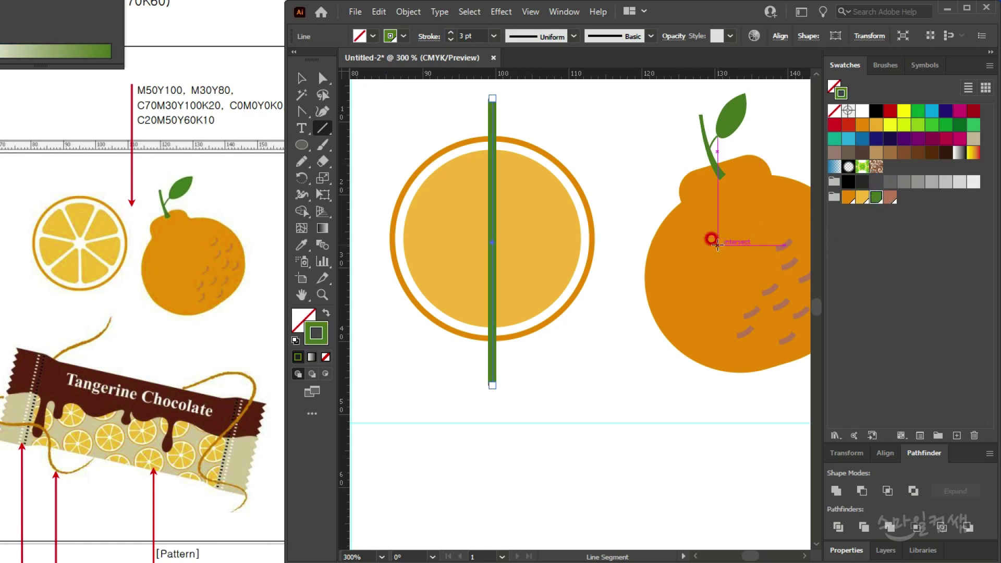
click(876, 124)
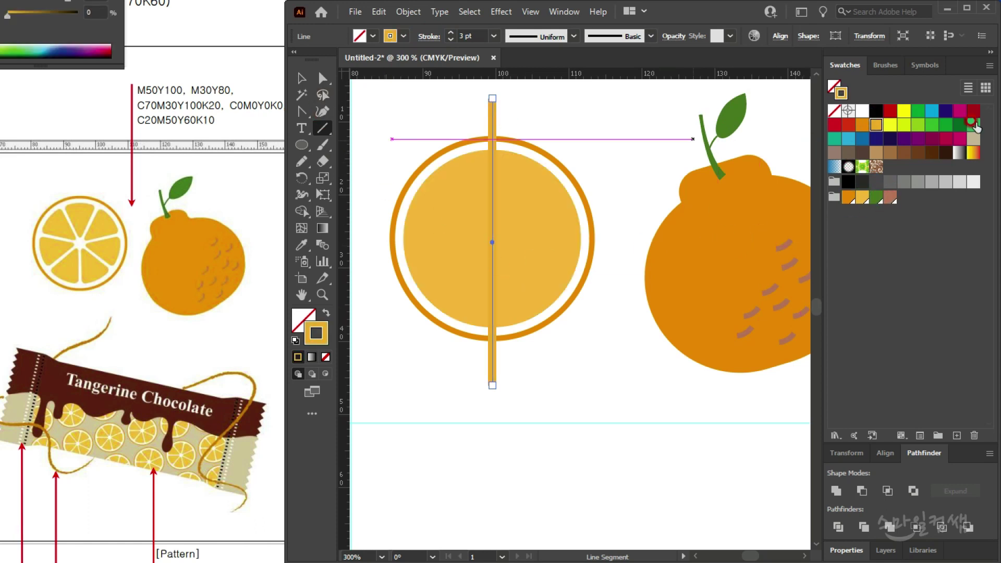
click(875, 110)
Step: Reduce the vertical line's stroke weight to 2 pt
click(302, 78)
click(483, 87)
click(443, 104)
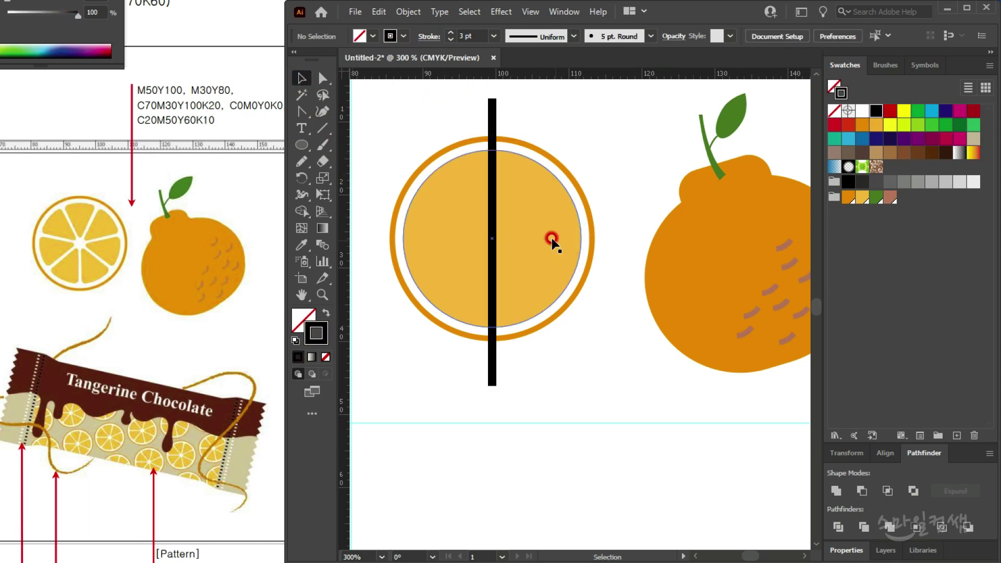
click(492, 105)
click(450, 41)
click(391, 145)
Step: Move the vertical line about 3.5 mm down, off the center of the circles
scroll(628, 254, down, 1)
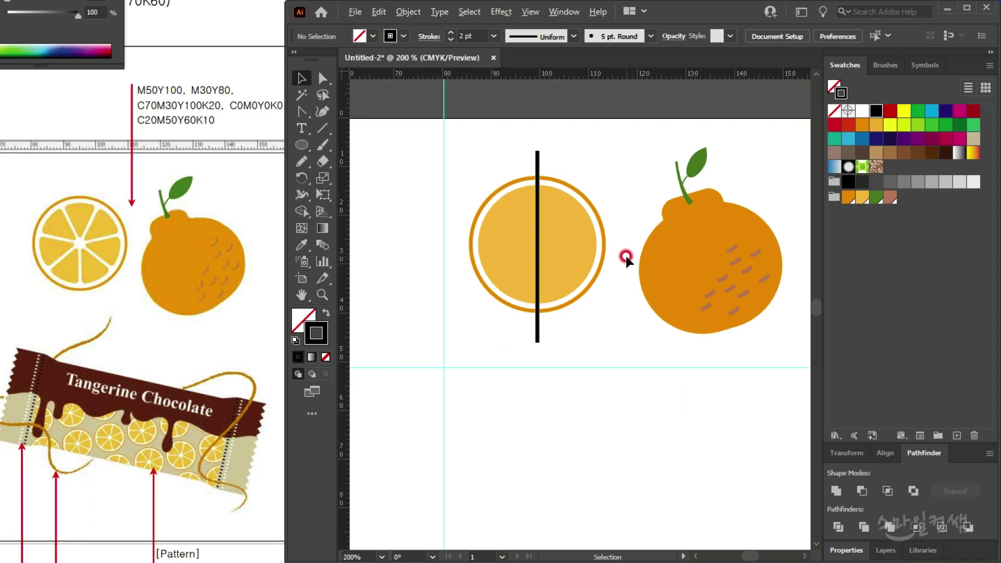
scroll(540, 209, up, 1)
click(540, 149)
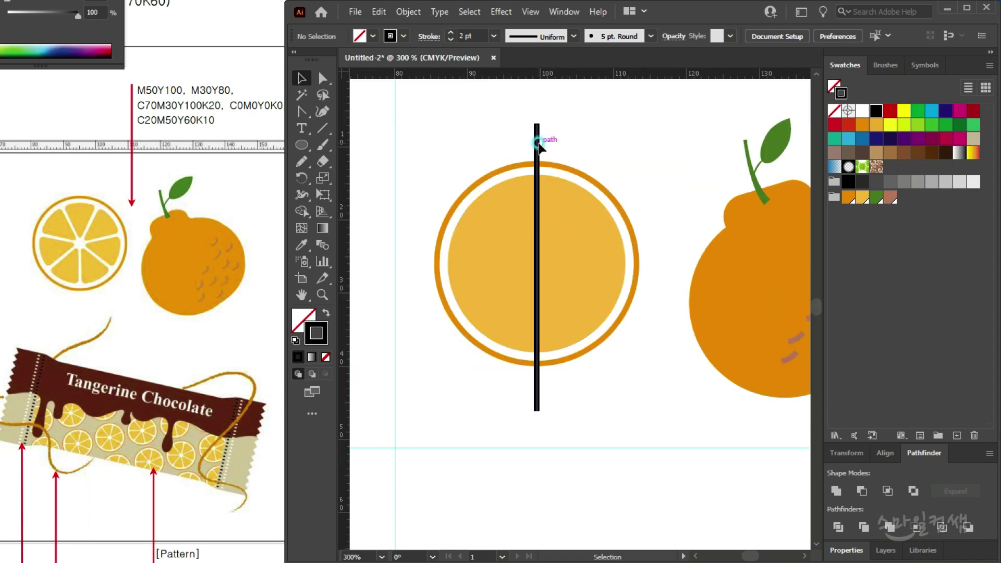
click(86, 223)
click(53, 222)
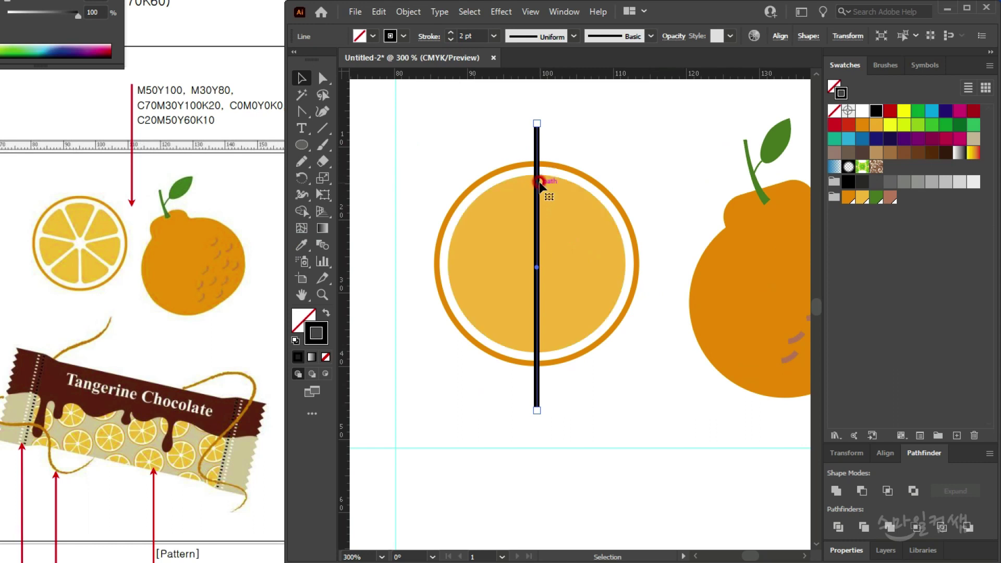
drag(538, 138, 539, 164)
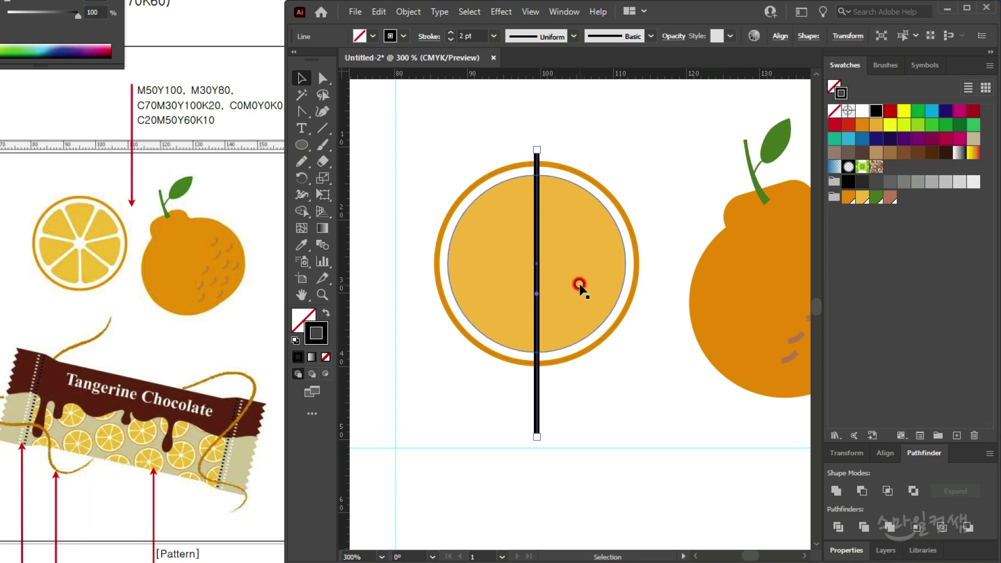
click(482, 158)
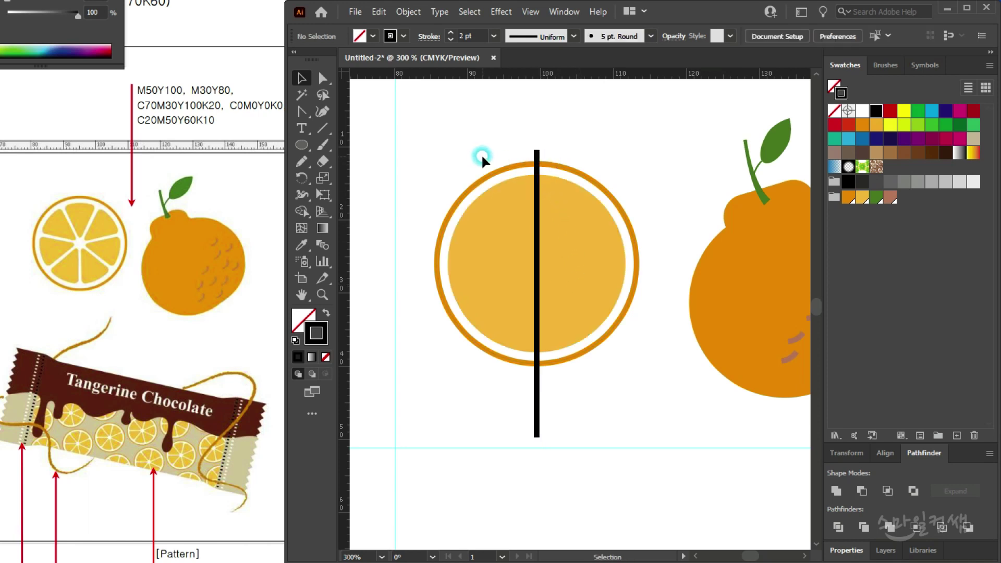
Step: Align the two circles and the vertical line to a common center, both horizontally and vertically
drag(481, 179, 624, 326)
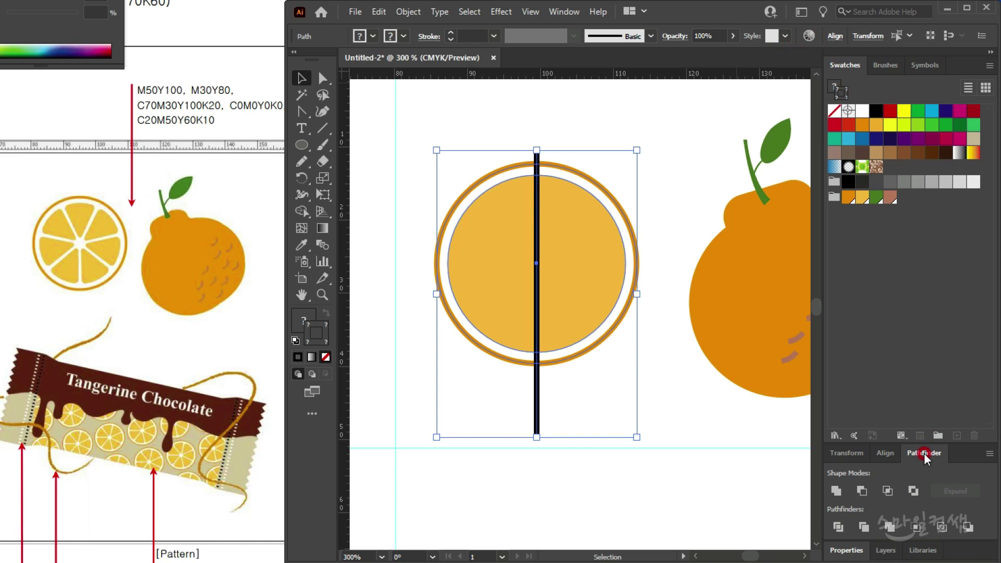
click(884, 453)
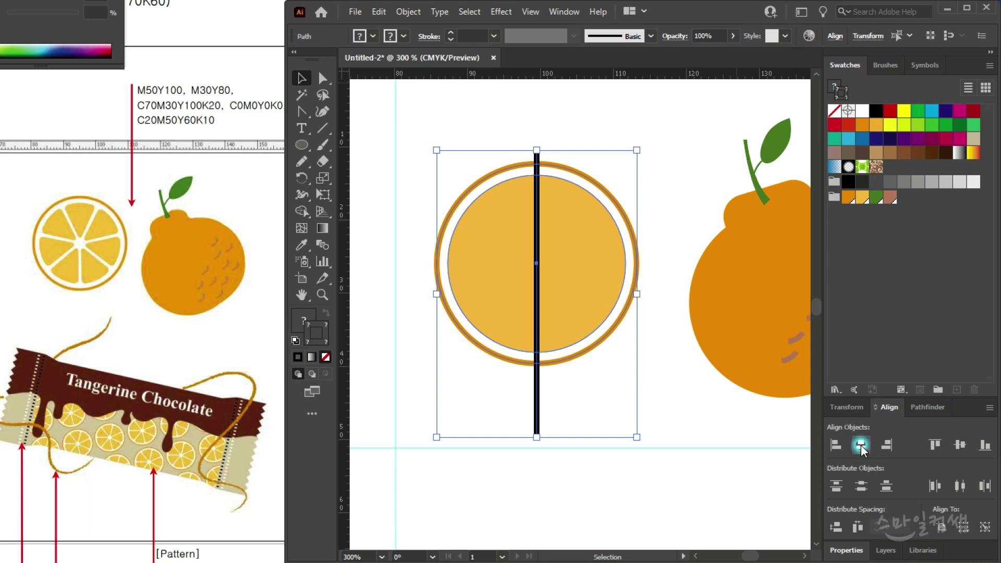
click(960, 445)
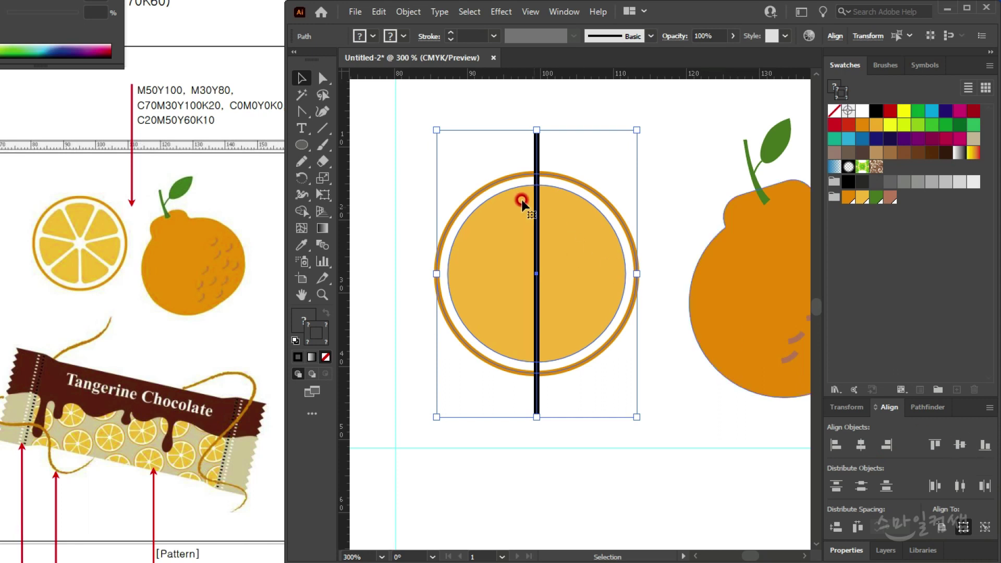
click(405, 152)
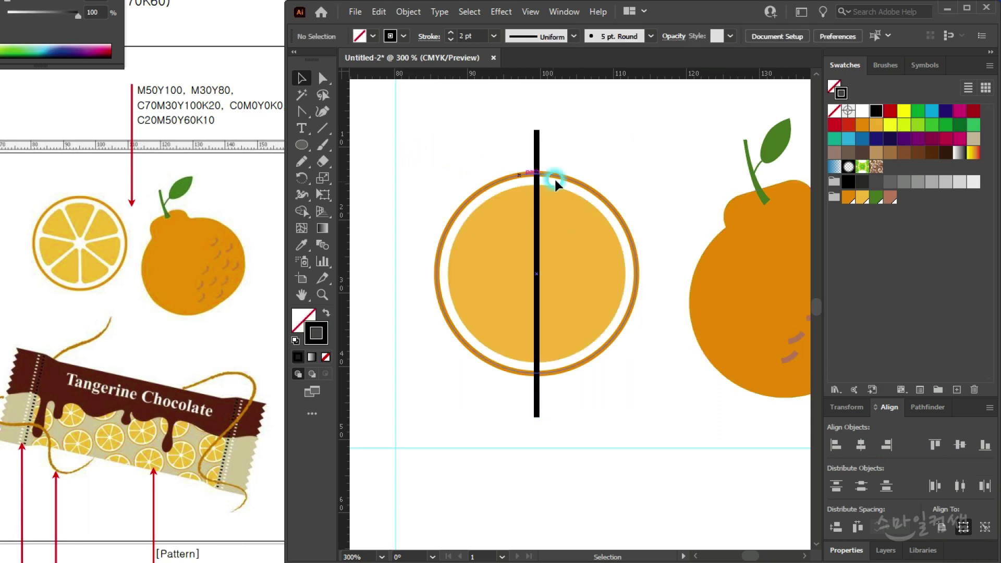
Step: Make a rotated copy of the vertical line about the circles' center, using an angle of 360/7 degrees
click(535, 133)
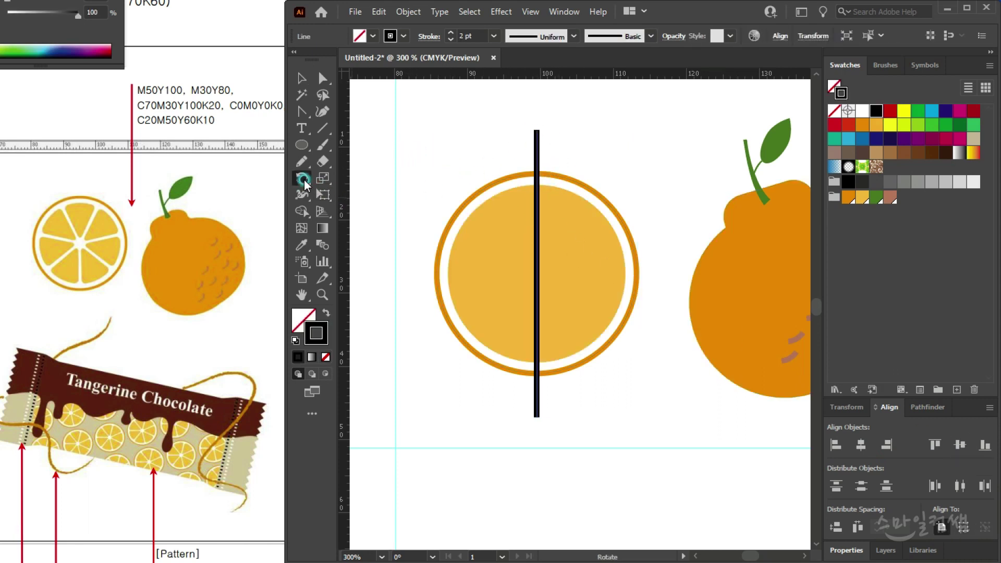
click(304, 179)
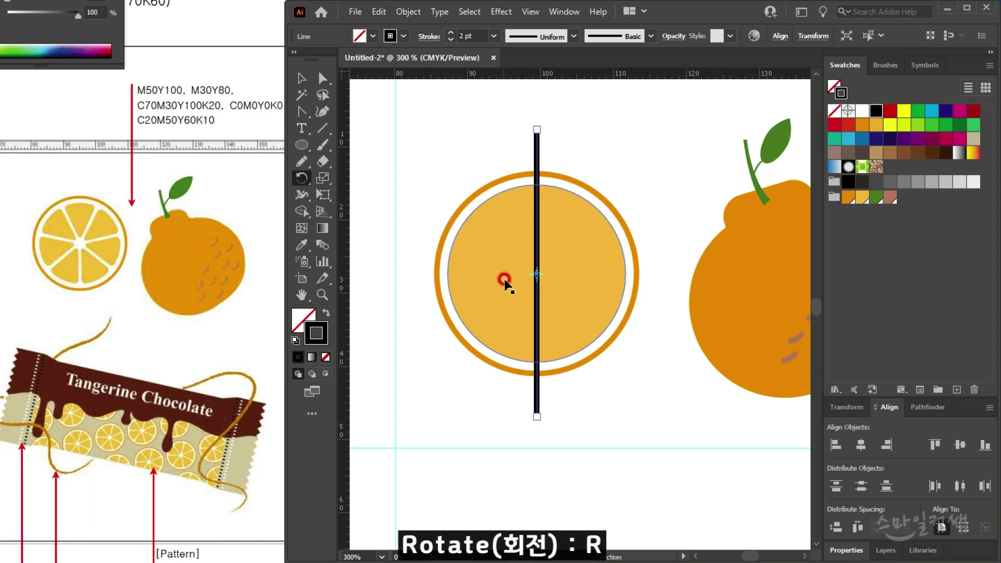
key(ctrl+y)
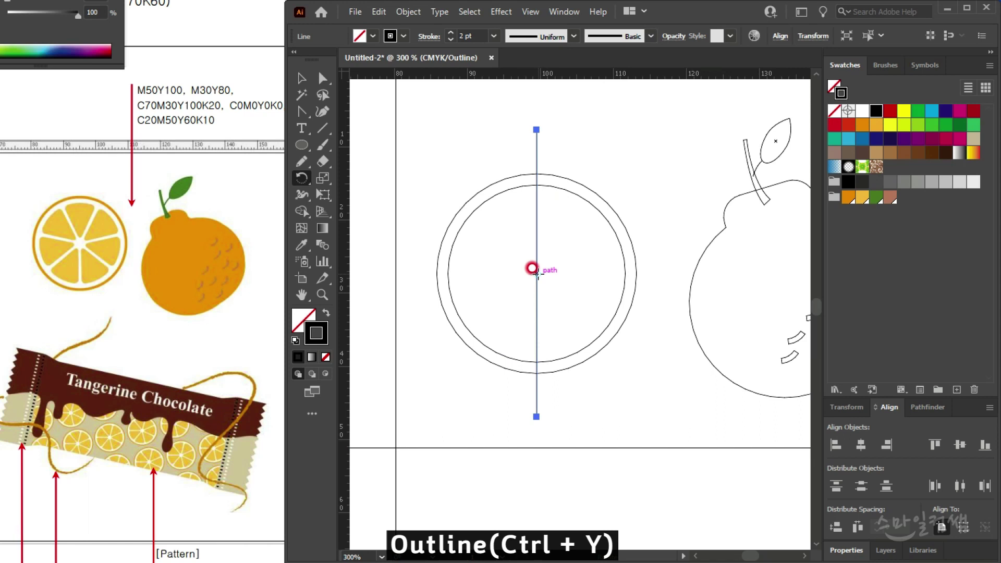
alt+click(535, 272)
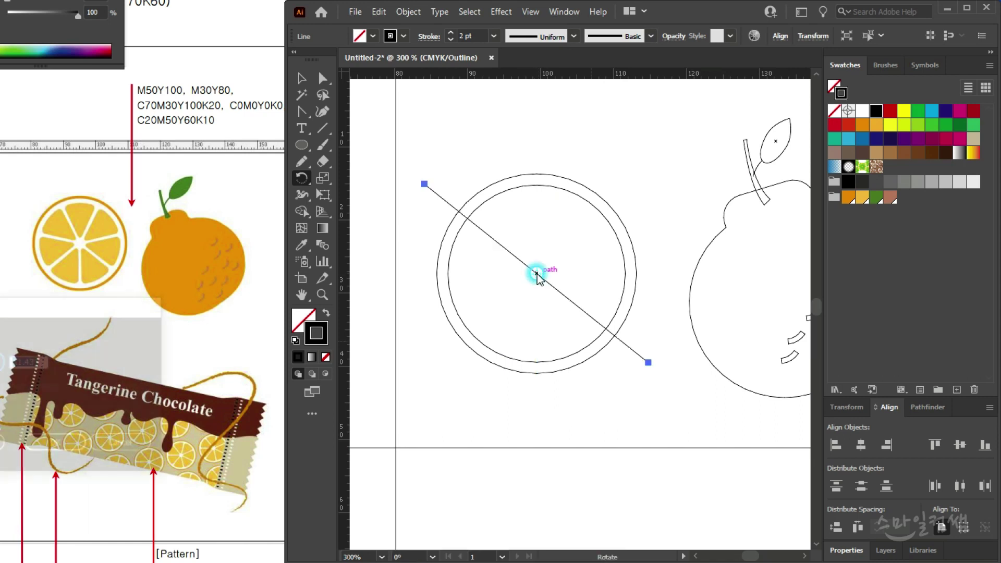
drag(55, 308, 349, 313)
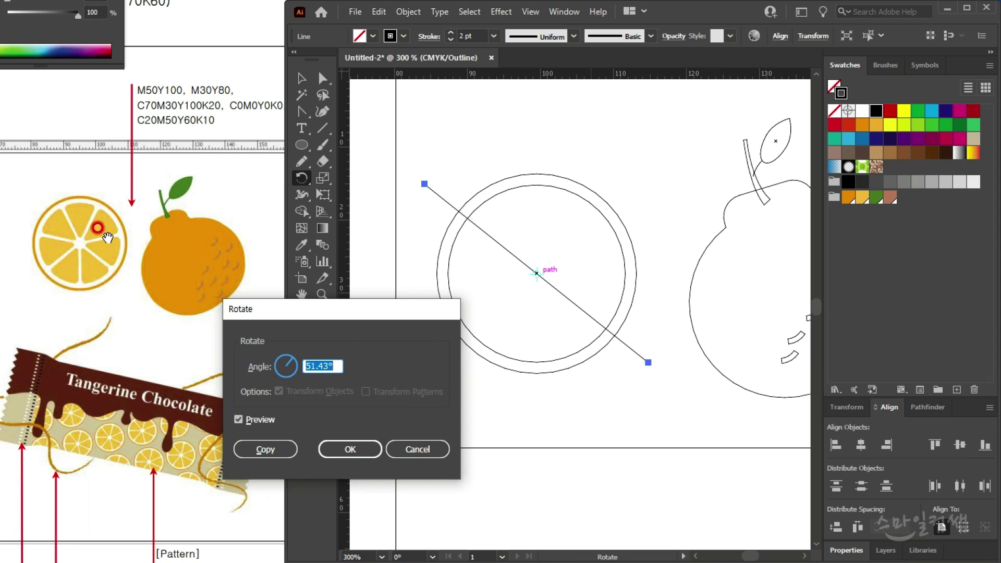
text(360/7)
click(258, 419)
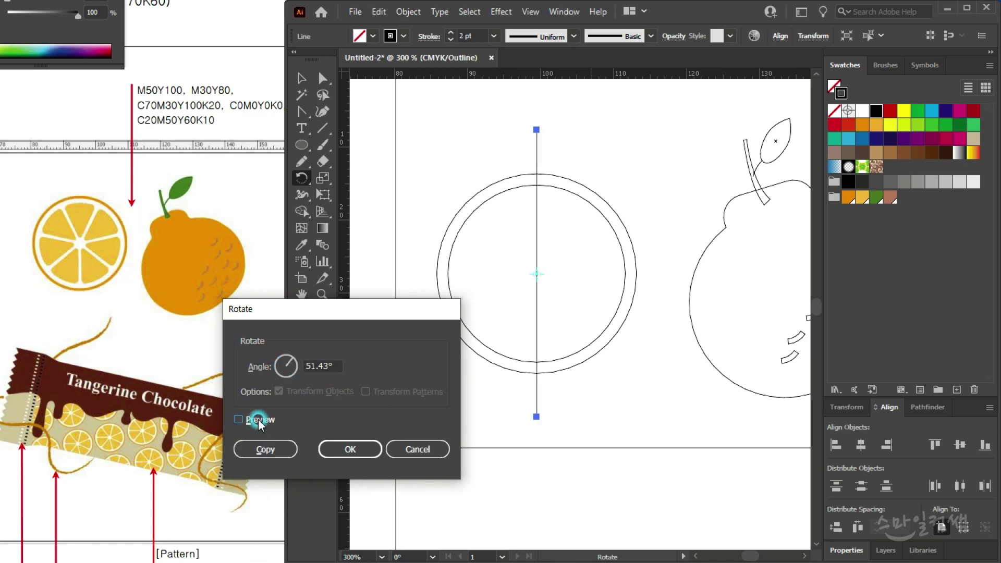
click(258, 419)
click(280, 448)
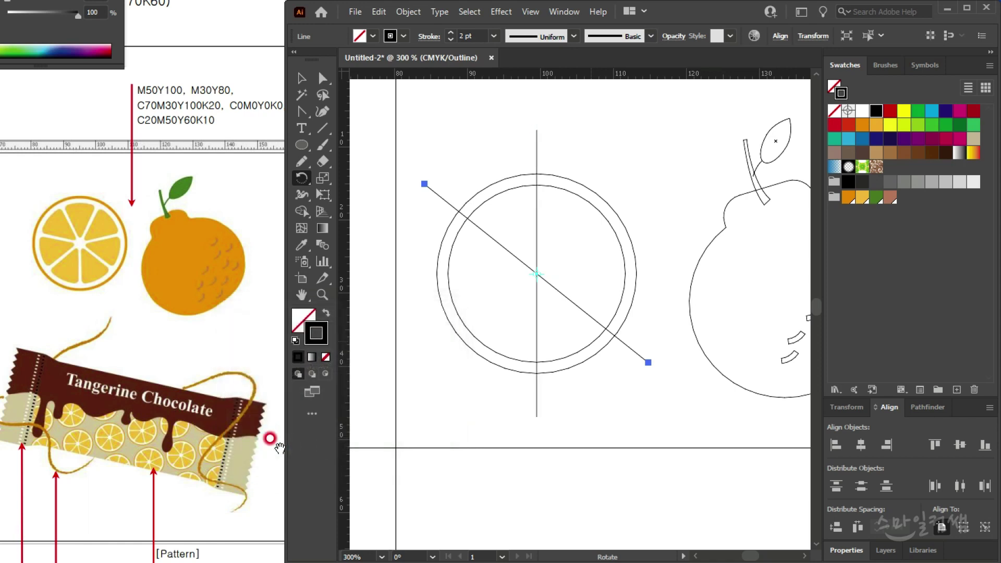
Step: Repeat the rotated copy five more times to form seven evenly spaced lines, and return from outline view to the color preview
key(ctrl+d)
key(ctrl+d)
key(ctrl+d)
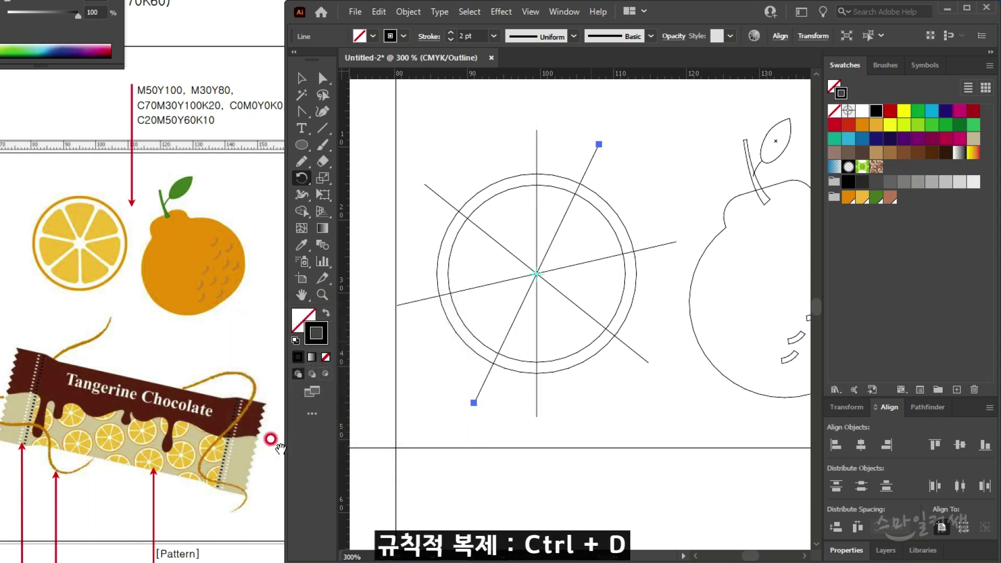
key(ctrl+d)
key(ctrl+d)
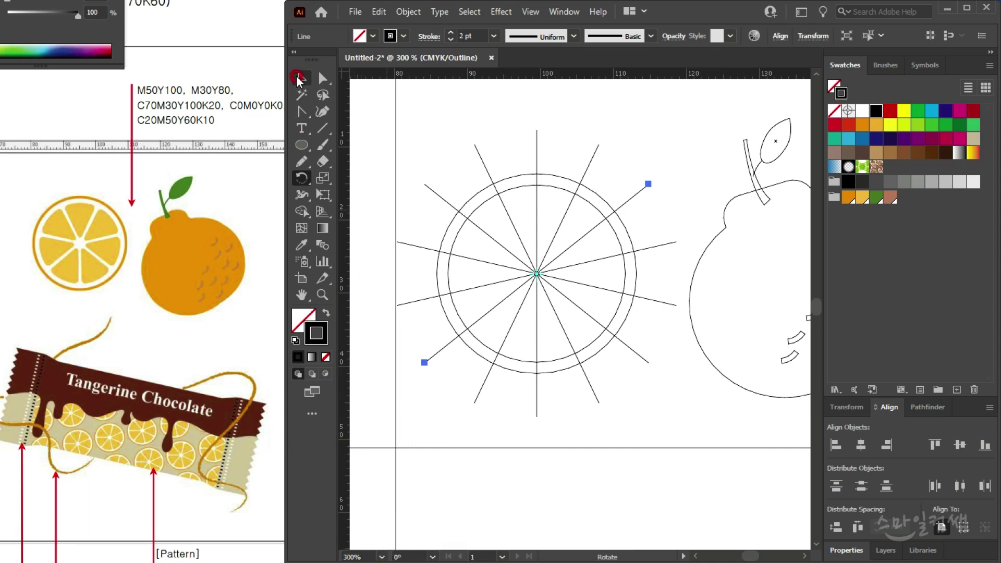
key(ctrl+y)
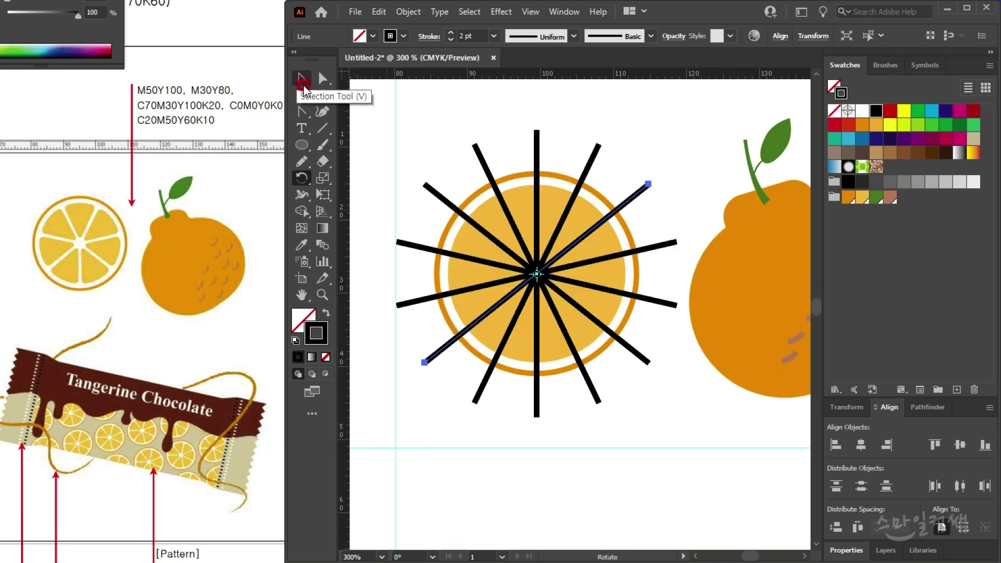
click(302, 81)
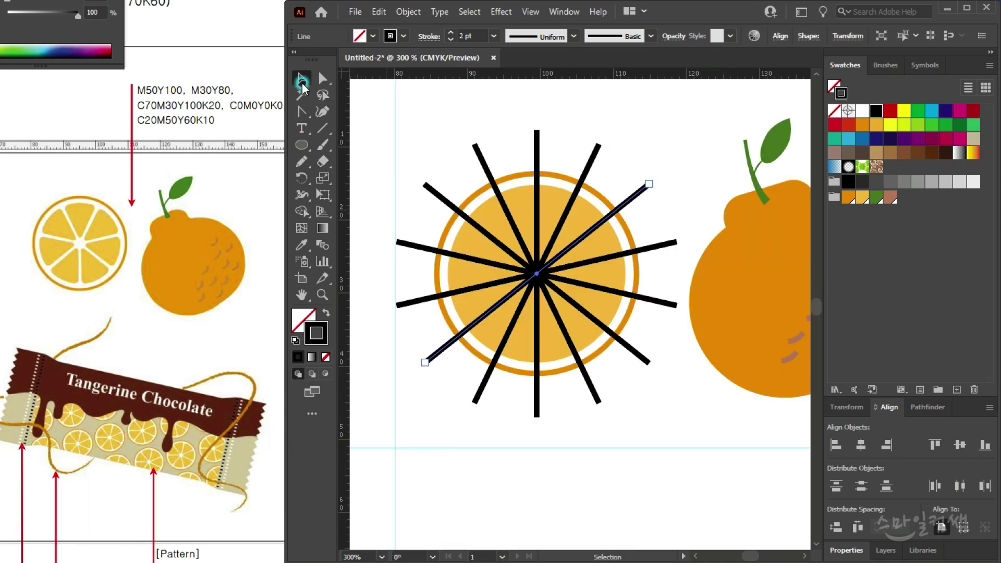
click(516, 152)
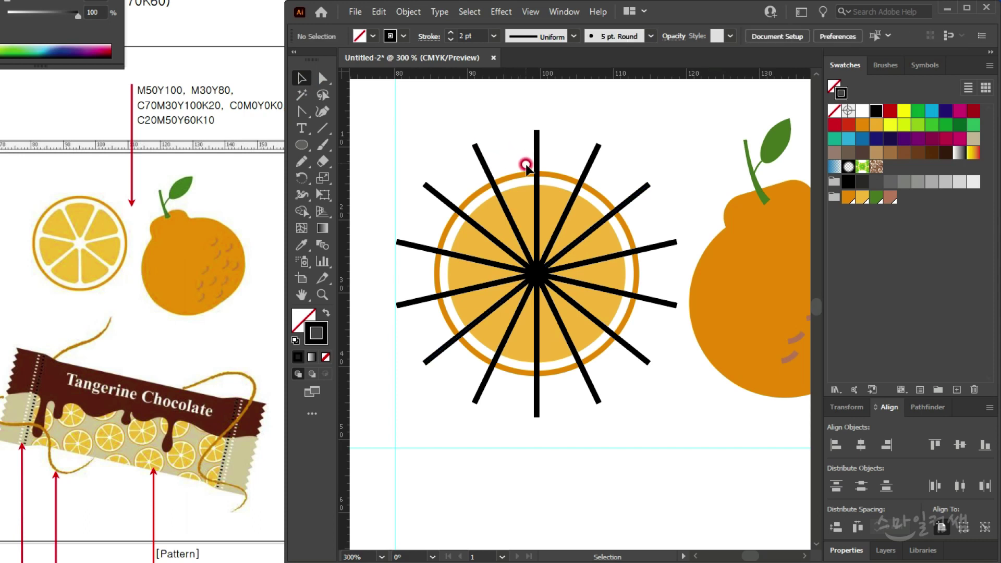
Step: Expand the seven black lines and the yellow circle into filled shapes, leaving the outer orange ring out of the selection
click(525, 204)
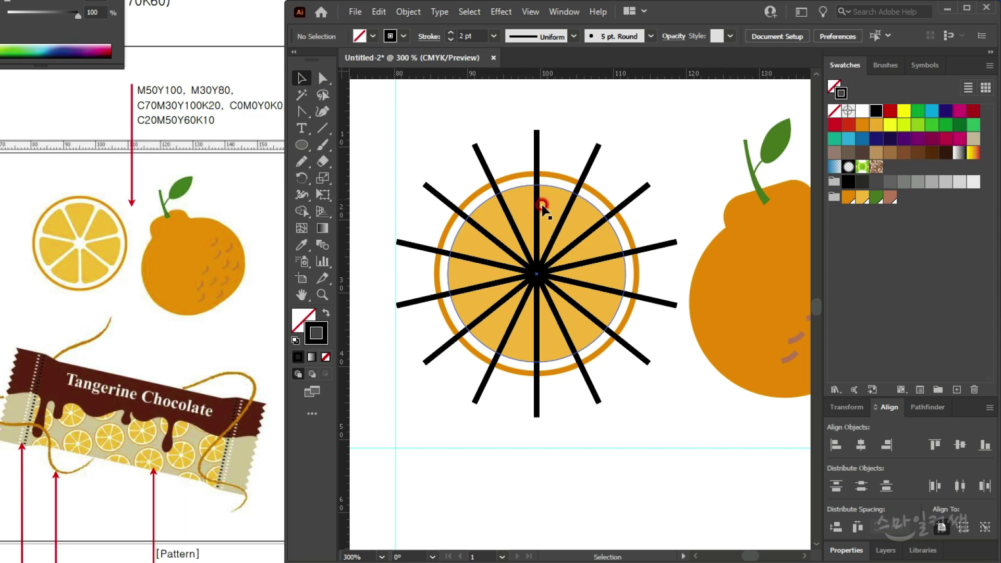
click(522, 174)
click(522, 175)
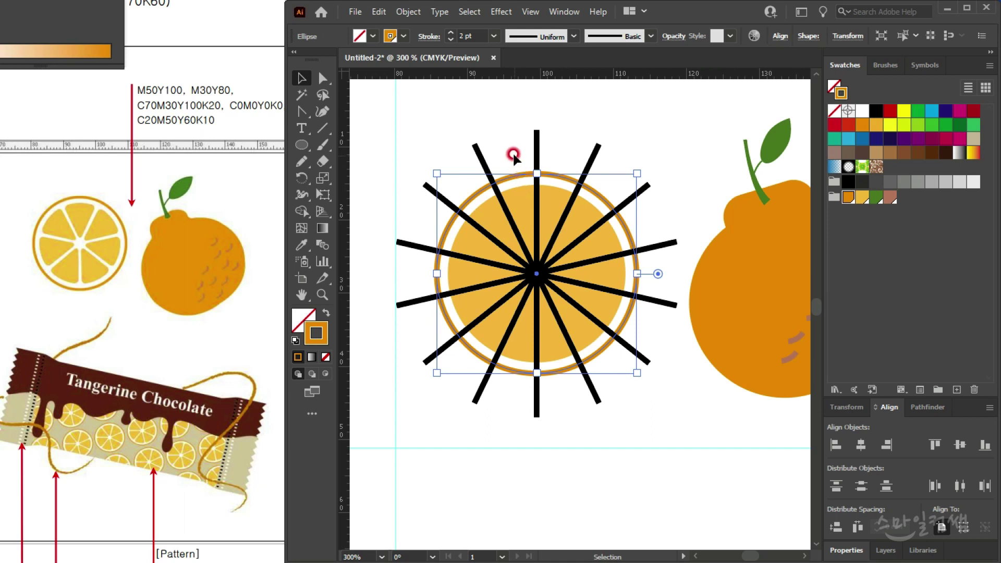
key(ctrl+a)
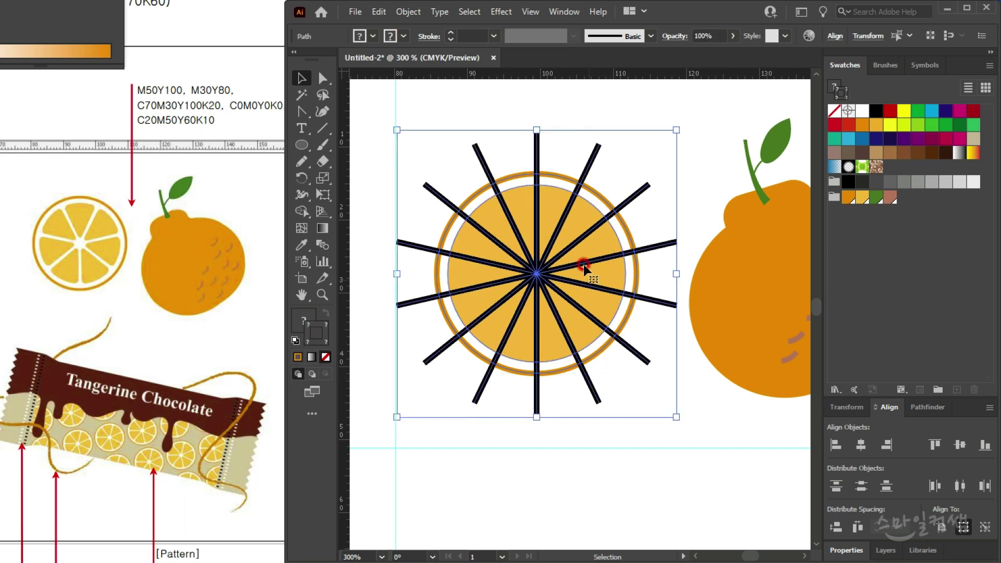
shift+click(527, 176)
click(408, 11)
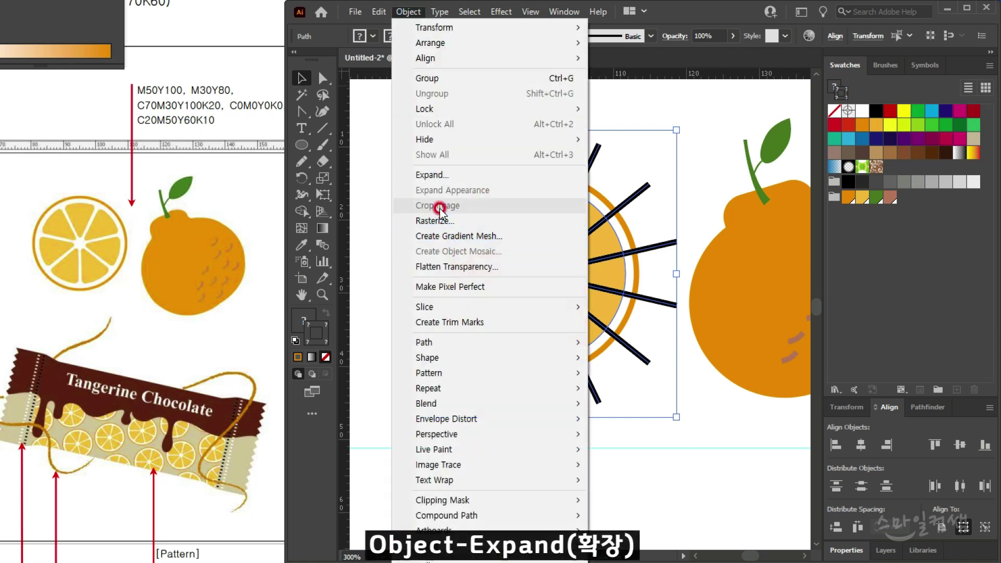
click(440, 174)
click(221, 431)
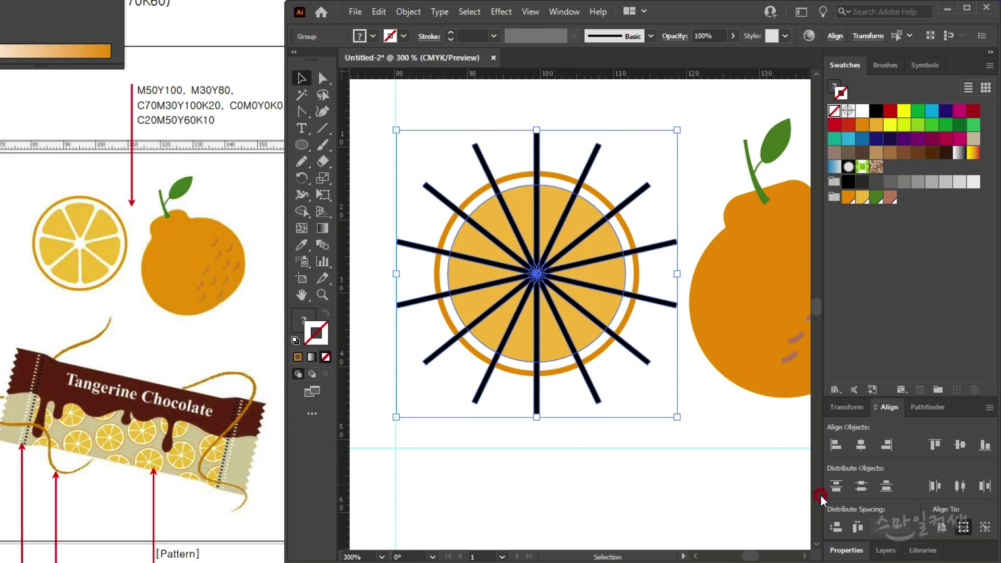
Step: Divide the yellow circle and the seven black bars at their overlaps, ungroup the resulting pieces and deselect them
click(859, 447)
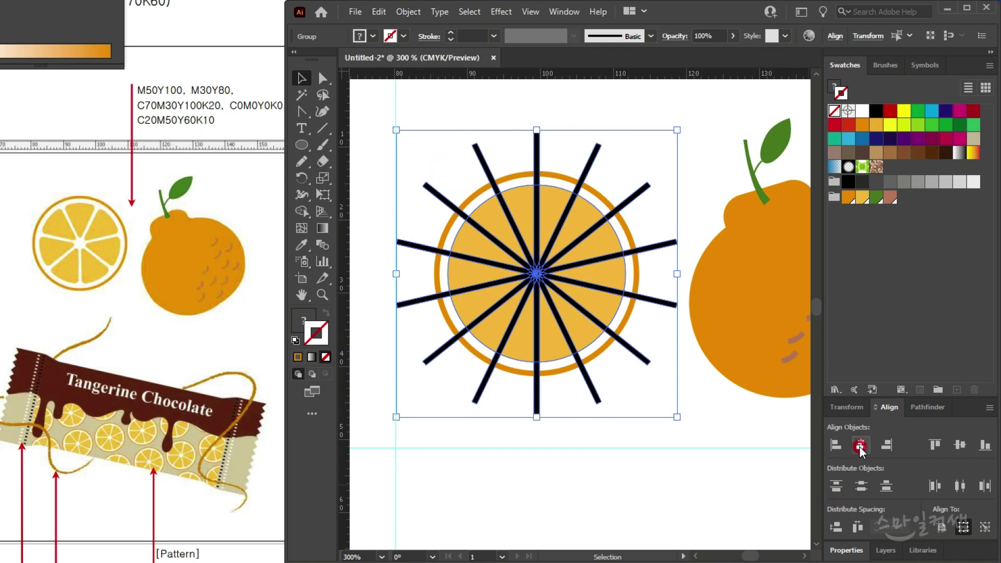
click(913, 409)
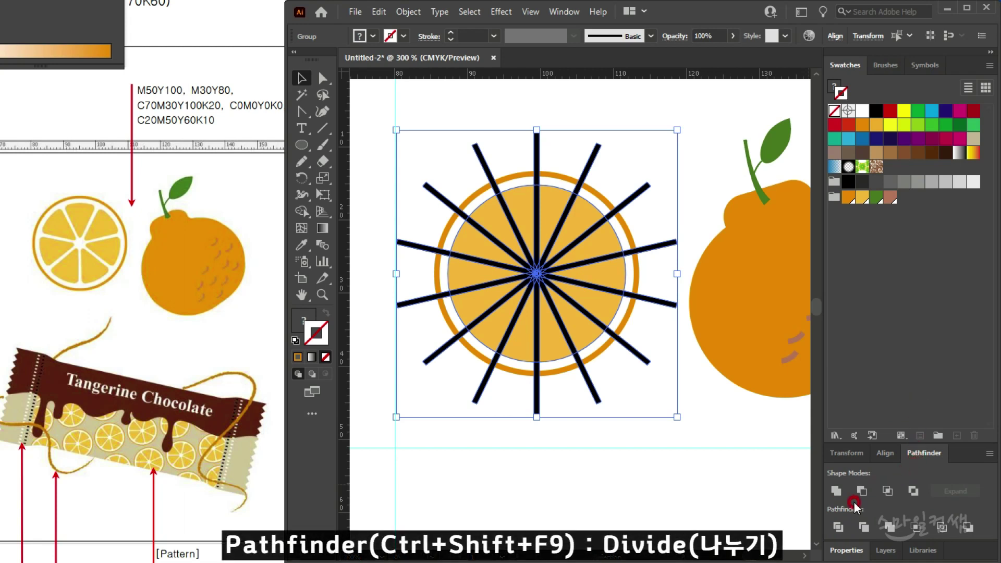
click(837, 527)
right_click(538, 202)
click(592, 317)
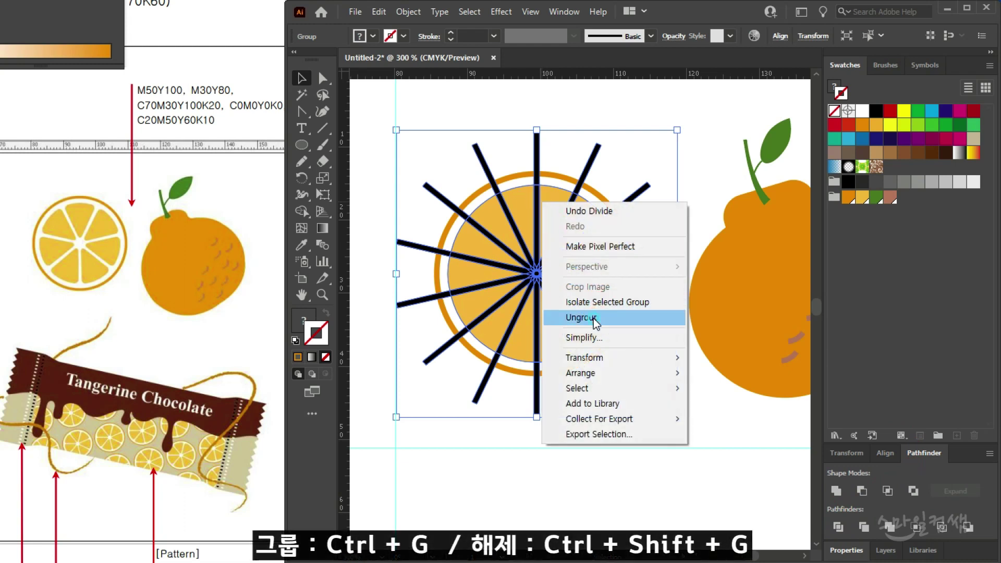
click(586, 98)
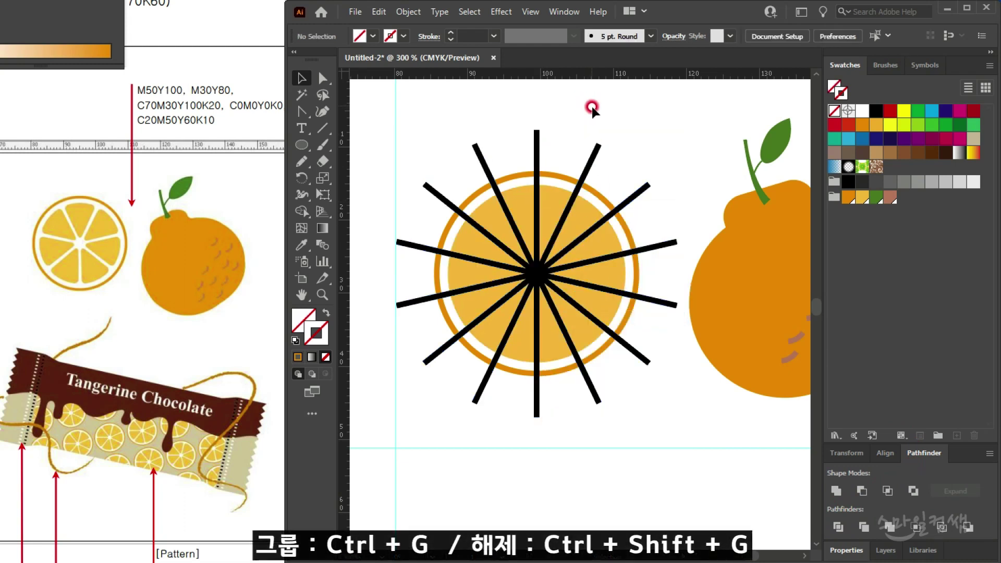
Step: Delete the black bar ends that stick out beyond the yellow circle, except the one pointing straight down
drag(571, 132, 459, 140)
key(Delete)
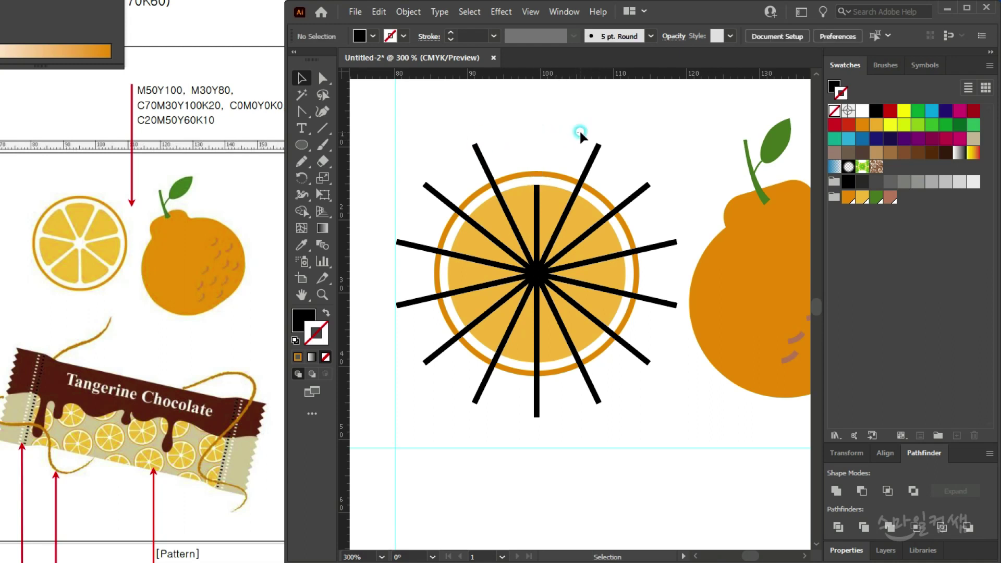
drag(633, 176, 661, 227)
key(Delete)
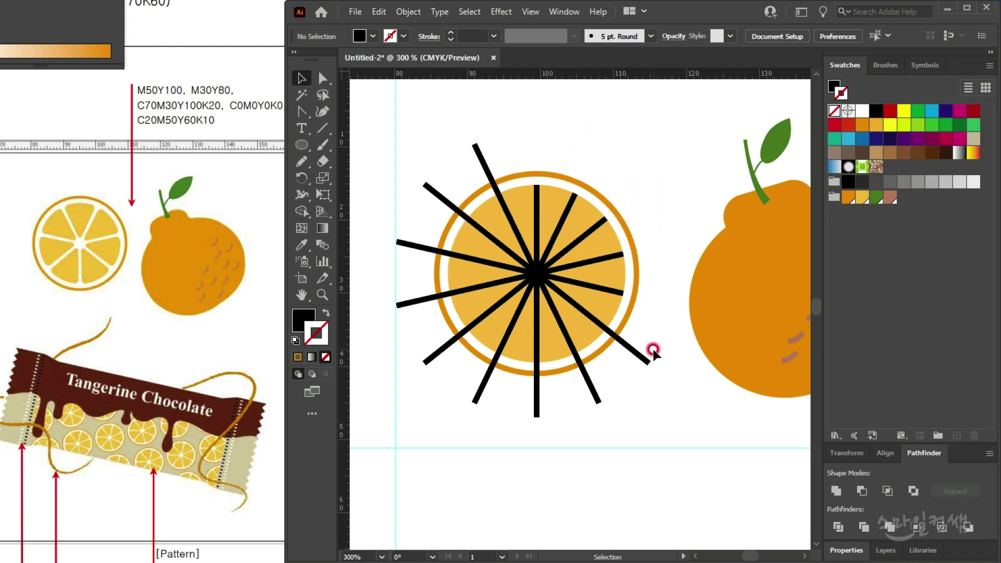
drag(624, 388, 458, 390)
key(Delete)
key(Delete)
click(431, 358)
key(Delete)
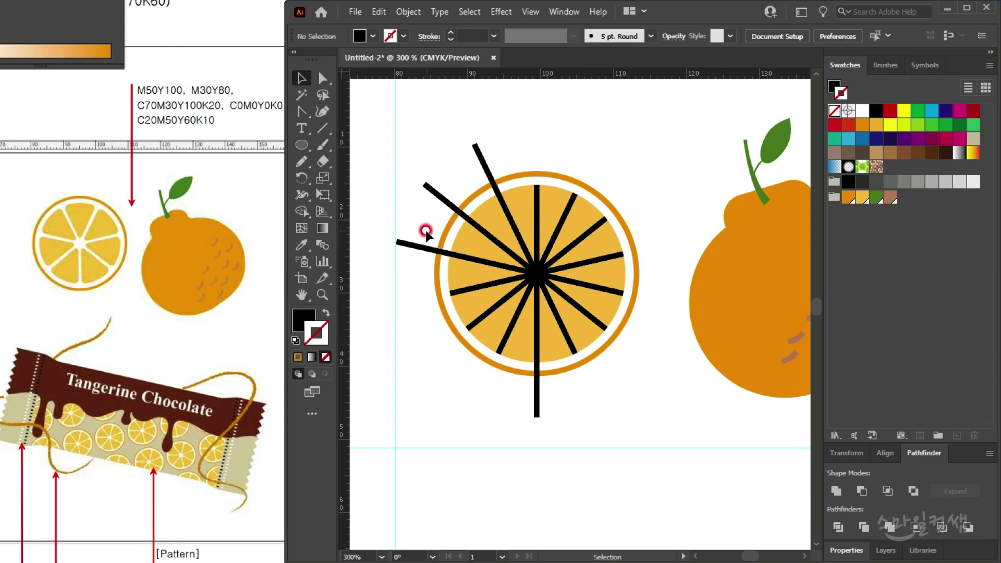
drag(426, 230, 411, 245)
key(Delete)
drag(438, 200, 428, 181)
key(Delete)
drag(493, 134, 461, 159)
key(Delete)
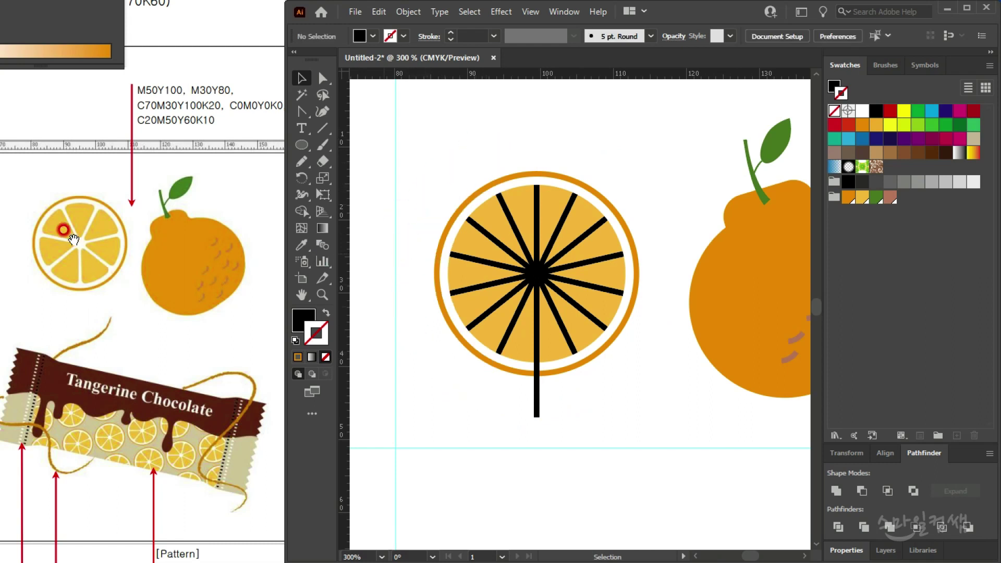
Step: Unite the two yellow wedges beside the top vertical bar and the bar piece between them into one segment
click(527, 204)
scroll(527, 204, up, 3)
shift+click(545, 191)
shift+click(589, 197)
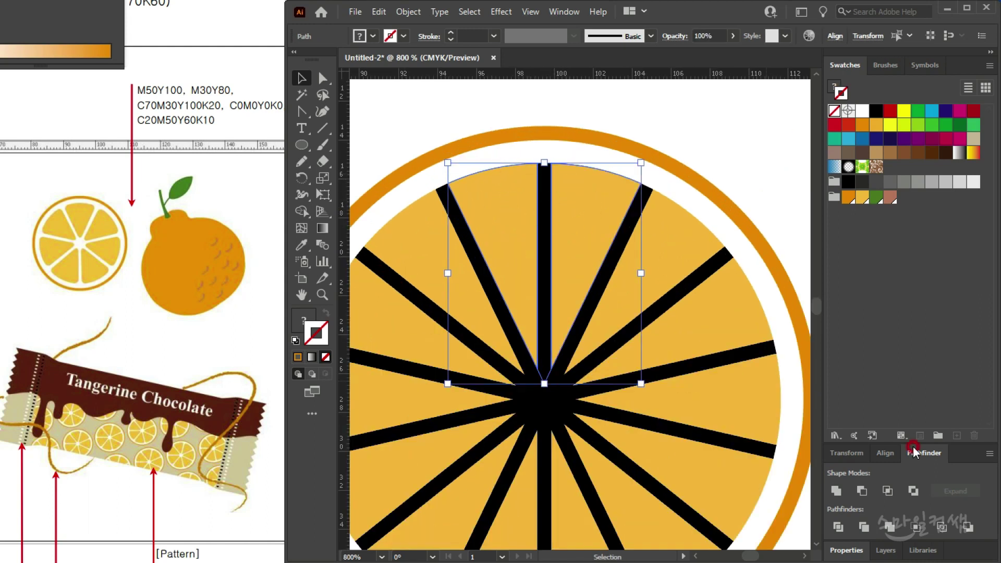
click(836, 491)
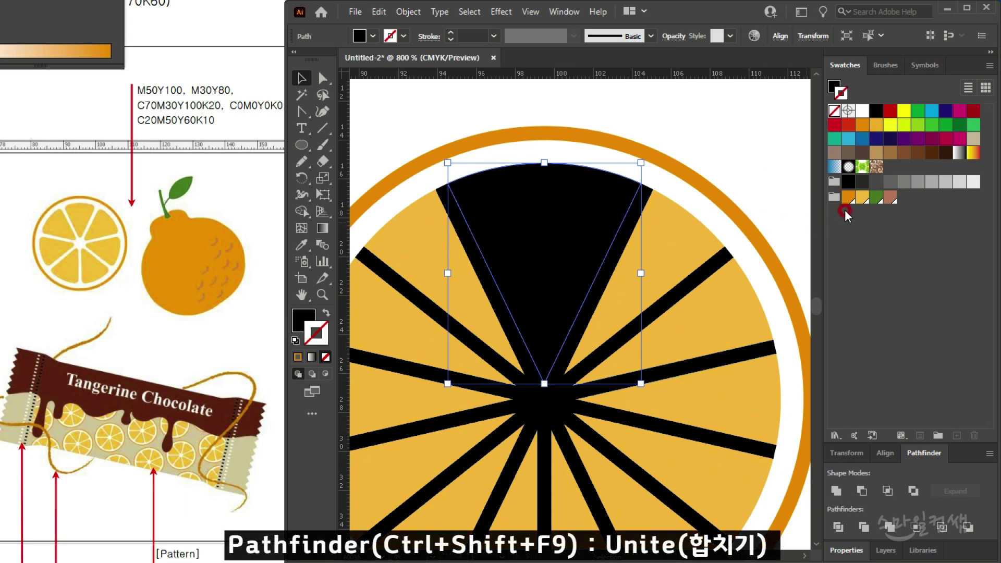
Step: Fill the united top segment with the C=0 M=30 Y=80 K=0 swatch, without a stroke, and deselect it
click(859, 197)
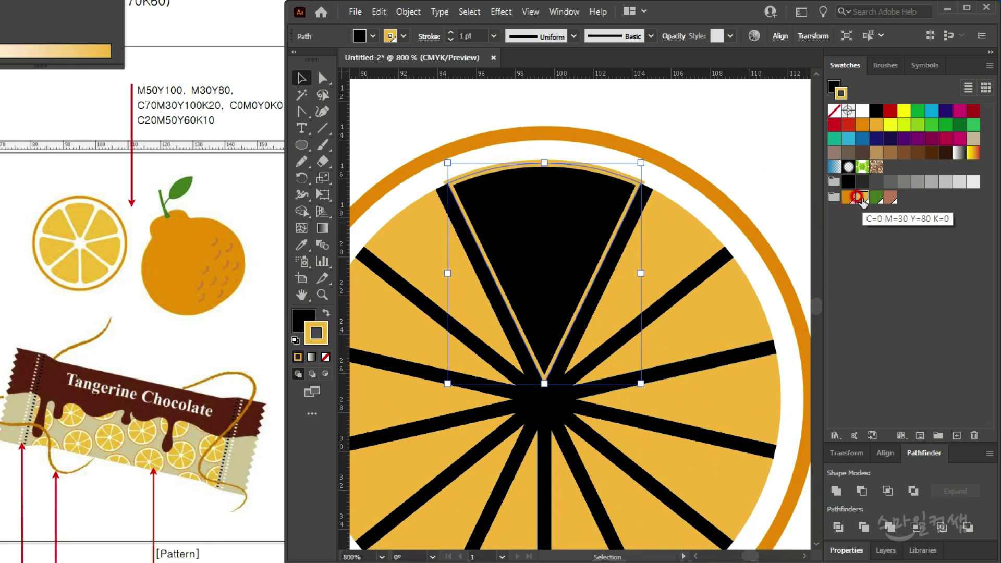
click(360, 322)
click(325, 313)
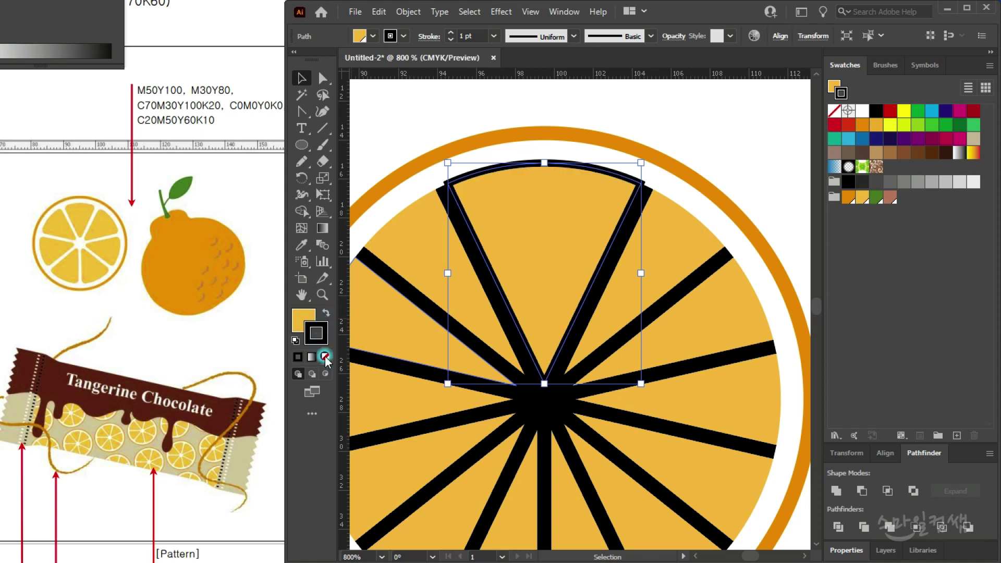
click(325, 357)
click(704, 102)
Step: Delete the two black bar pieces that border the top segment
click(465, 219)
key(Delete)
click(606, 266)
key(Delete)
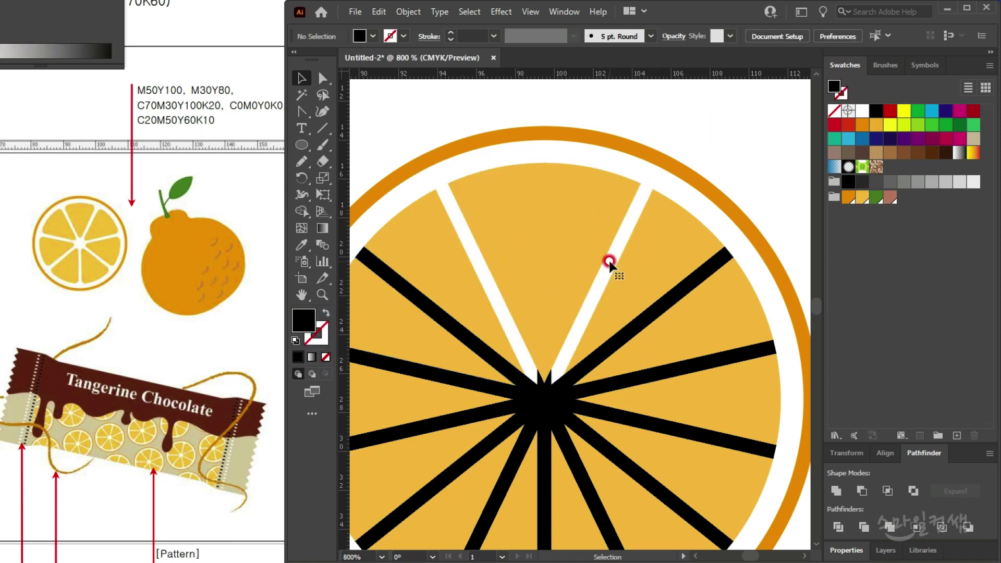
Step: Unite the wedges and the bar between them into an upper-left and a left segment, each filled with C=0 M=30 Y=80 K=0
drag(512, 381, 657, 273)
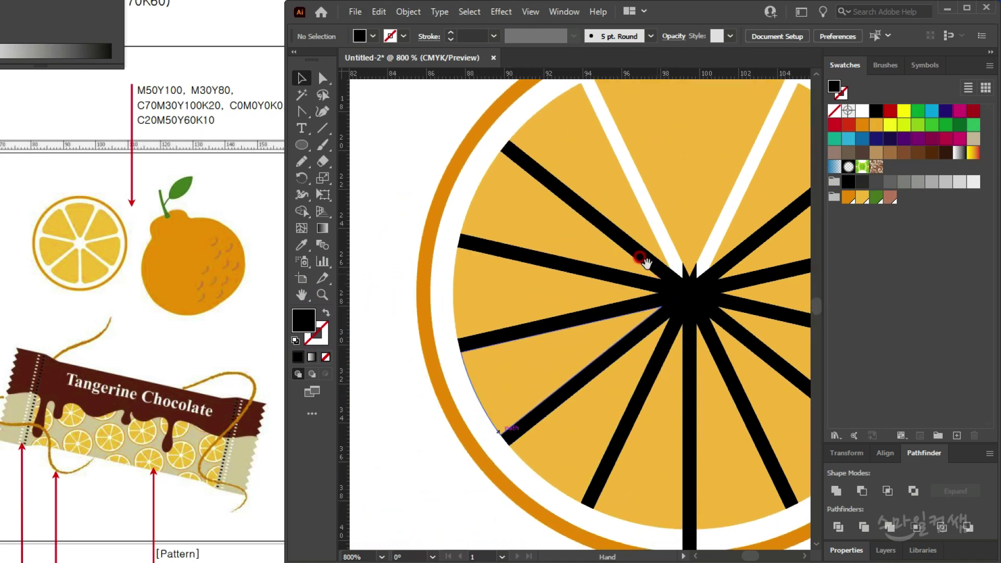
click(521, 162)
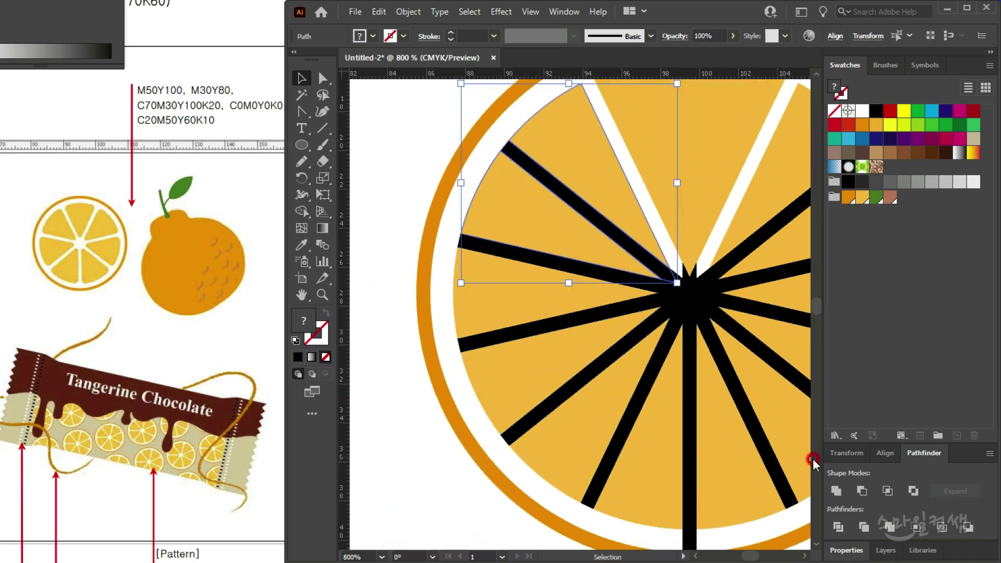
click(836, 492)
click(861, 197)
click(466, 326)
shift+click(465, 341)
click(835, 491)
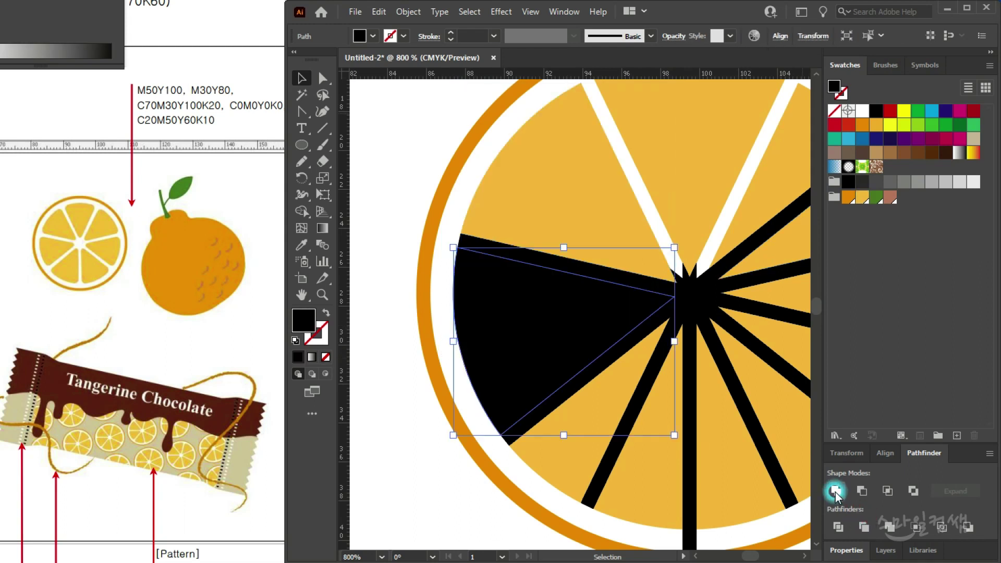
click(858, 198)
Step: Form one united segment on each side of the bottom vertical bar, both filled with C=0 M=30 Y=80 K=0
scroll(661, 346, right, 3)
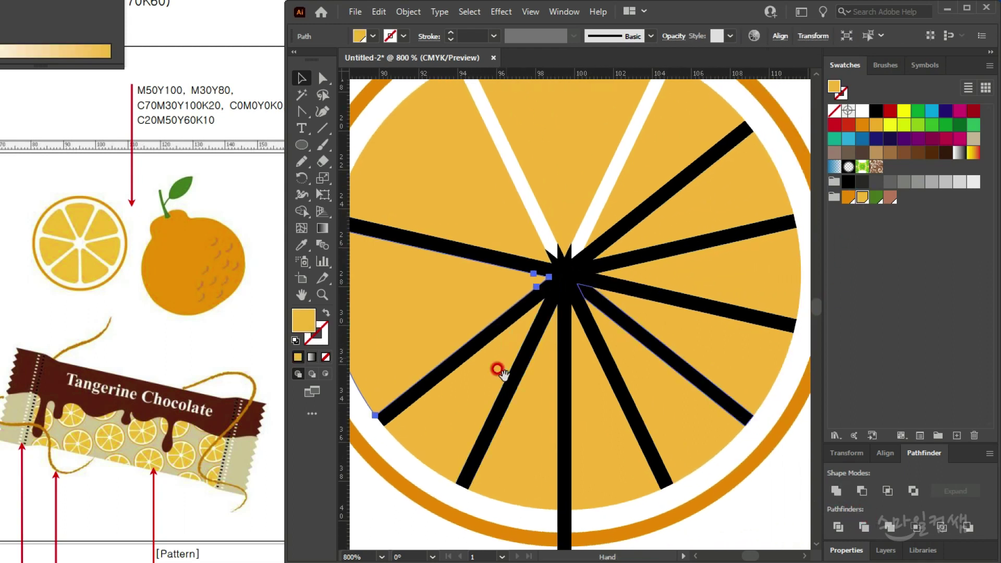
drag(482, 492, 482, 493)
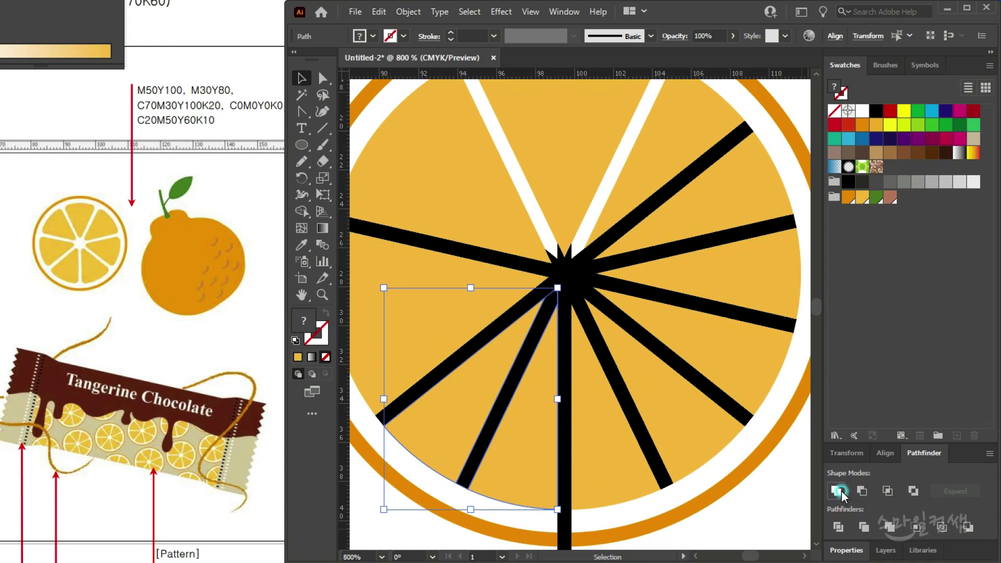
click(835, 490)
click(862, 197)
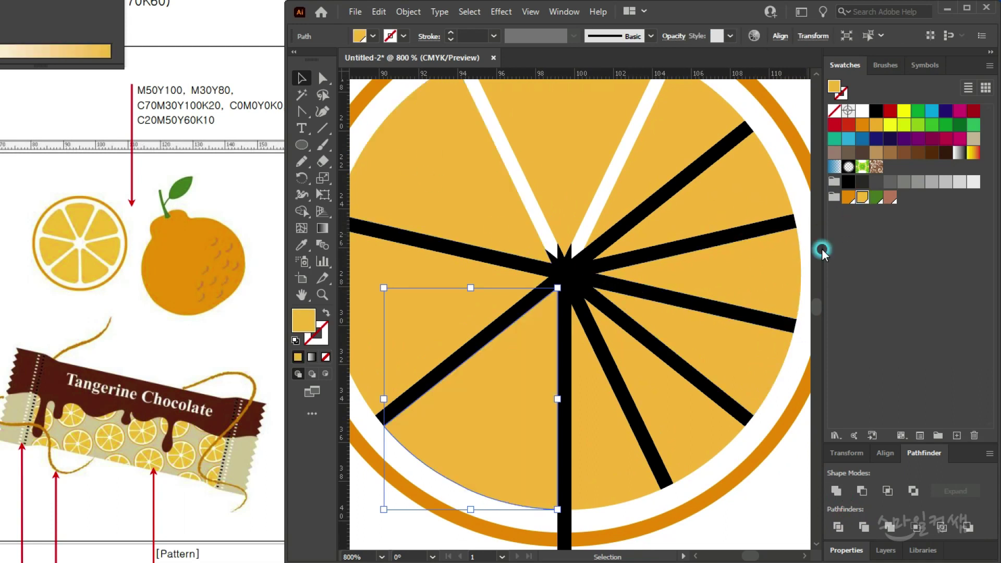
drag(653, 482, 653, 483)
click(860, 197)
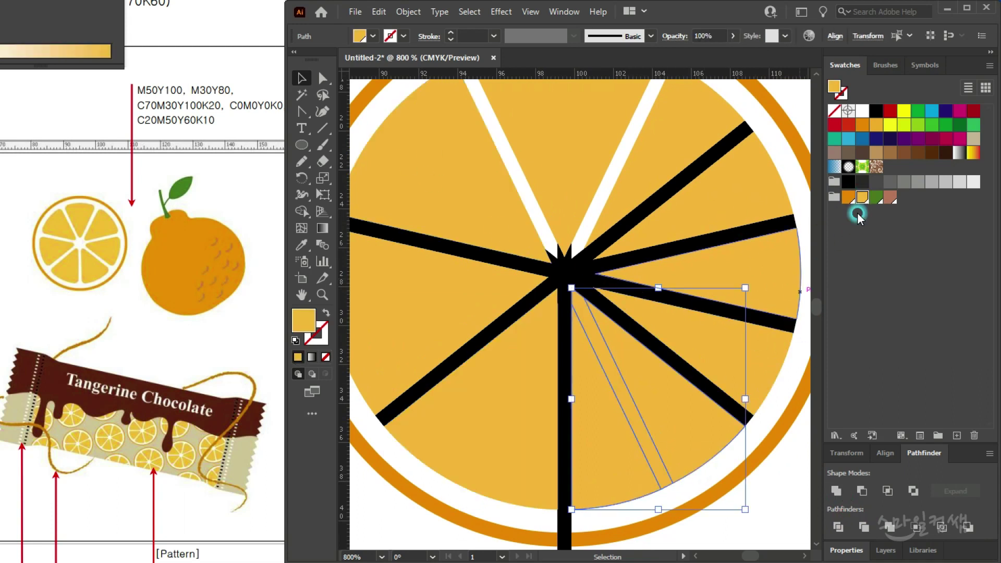
click(832, 491)
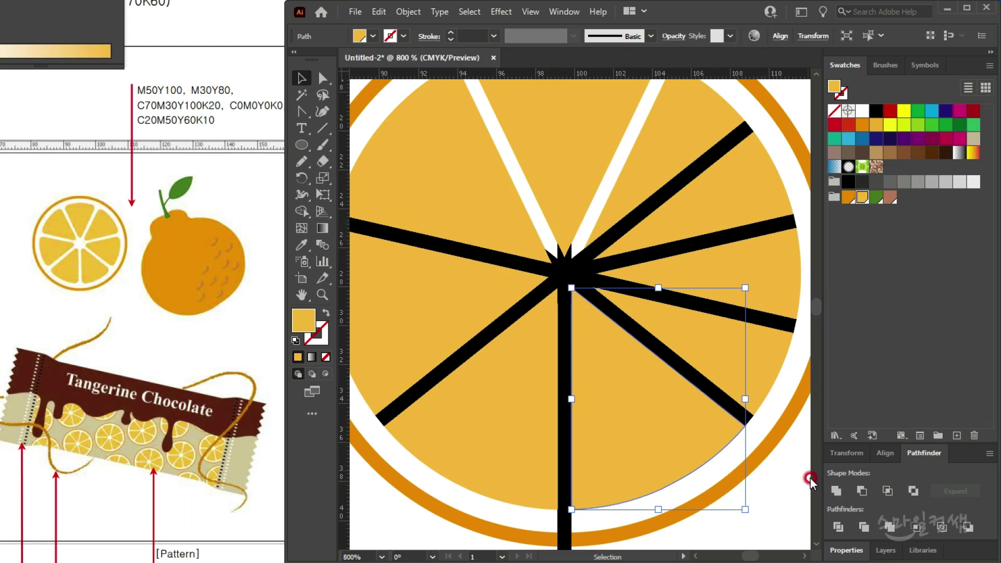
Step: Unite the right-hand wedges and their middle bar into one segment, fill it with C=0 M=30 Y=80 K=0 and deselect it
click(768, 295)
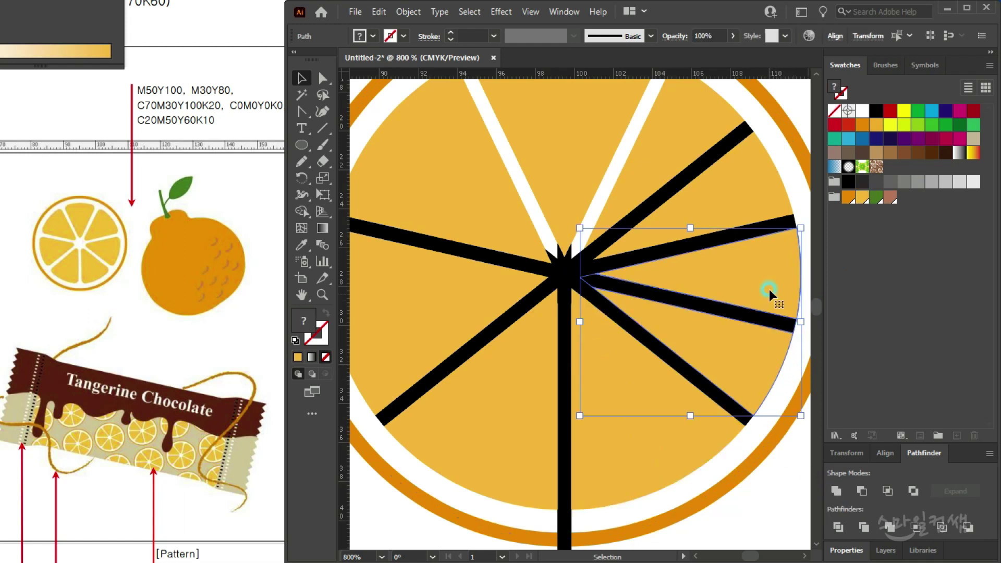
click(835, 490)
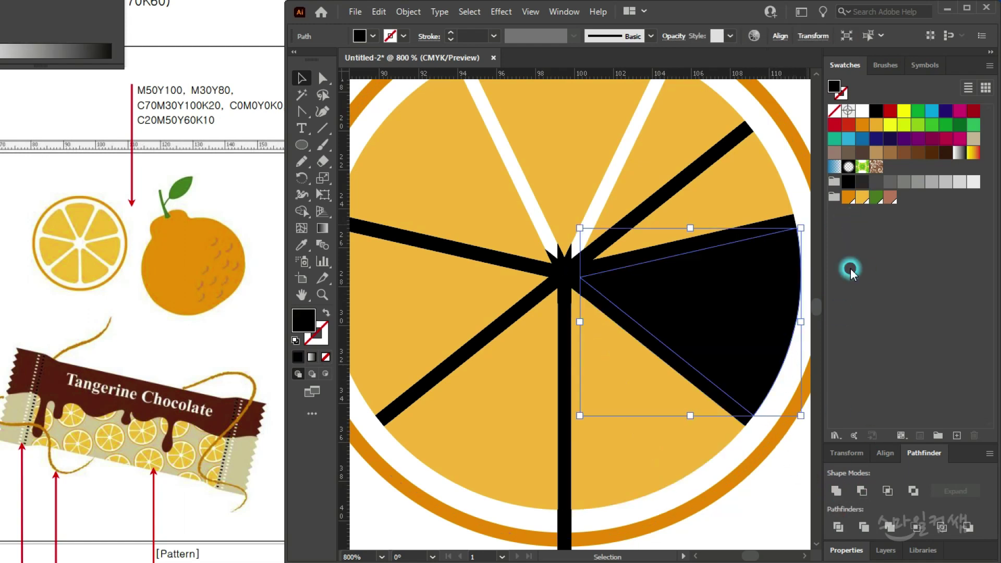
click(861, 197)
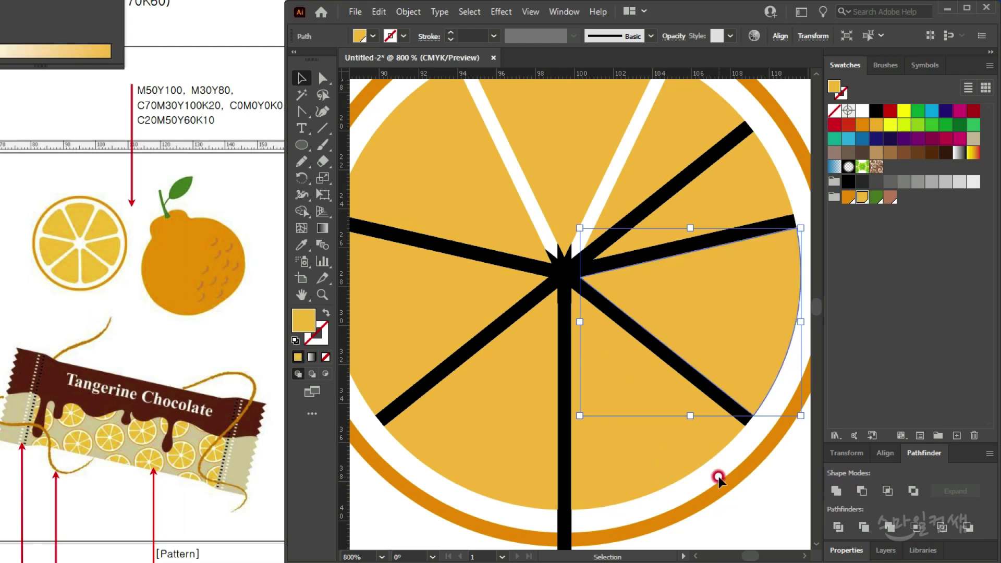
key(ctrl+shift+a)
Step: Try deleting all the remaining black pieces selected with the Magic Wand, and undo the deletion
scroll(711, 460, down, 8)
scroll(711, 462, up, 5)
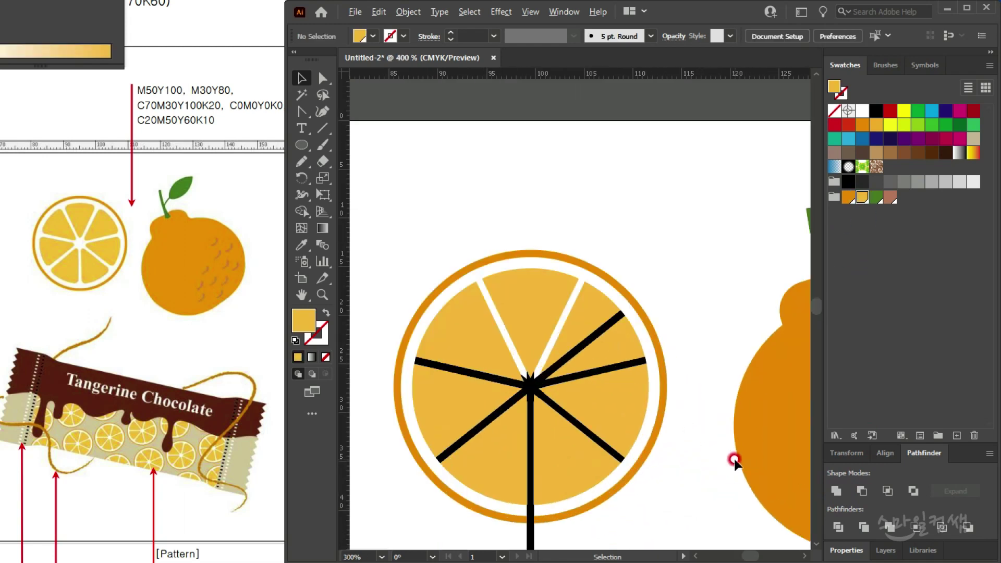
drag(536, 436, 561, 267)
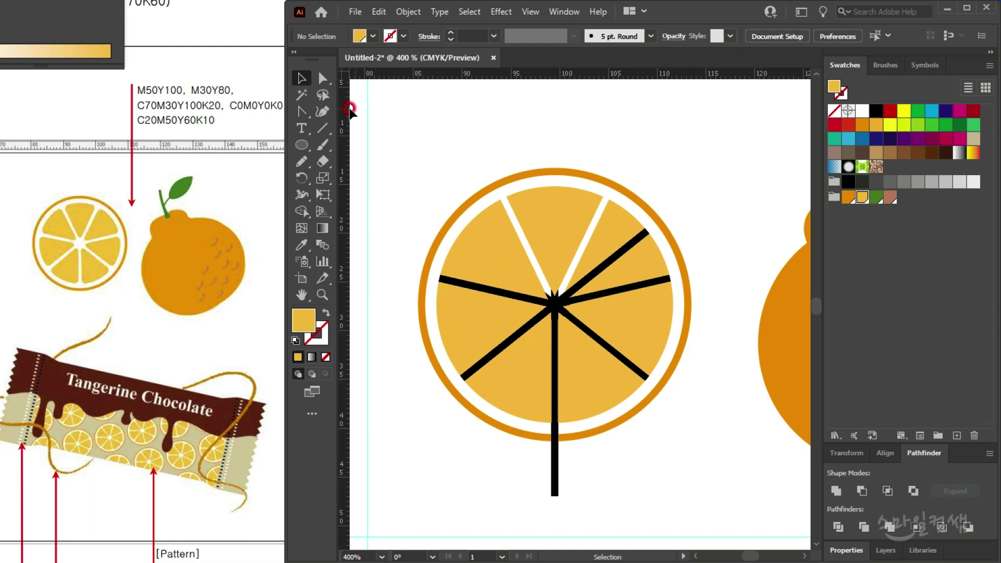
click(302, 95)
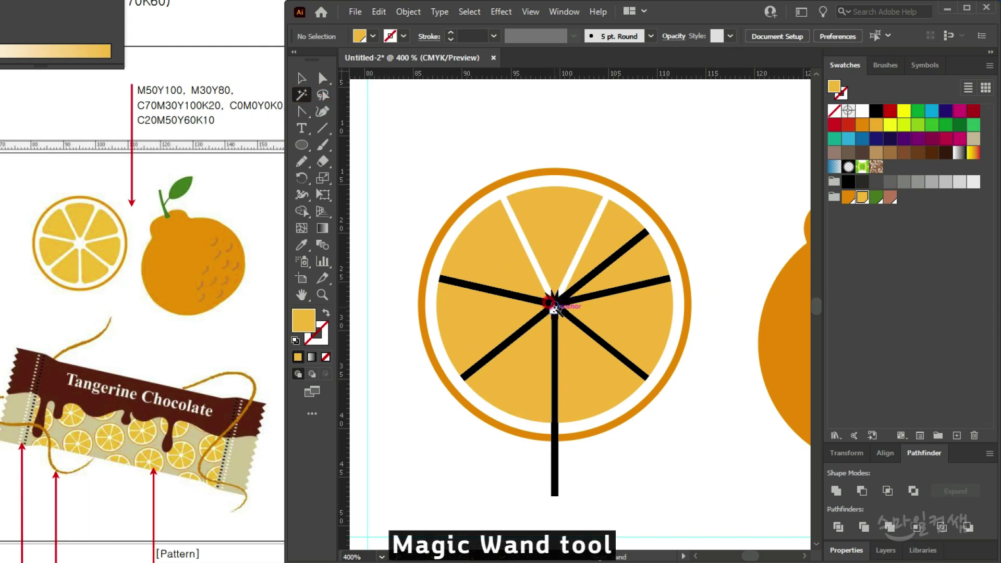
click(530, 322)
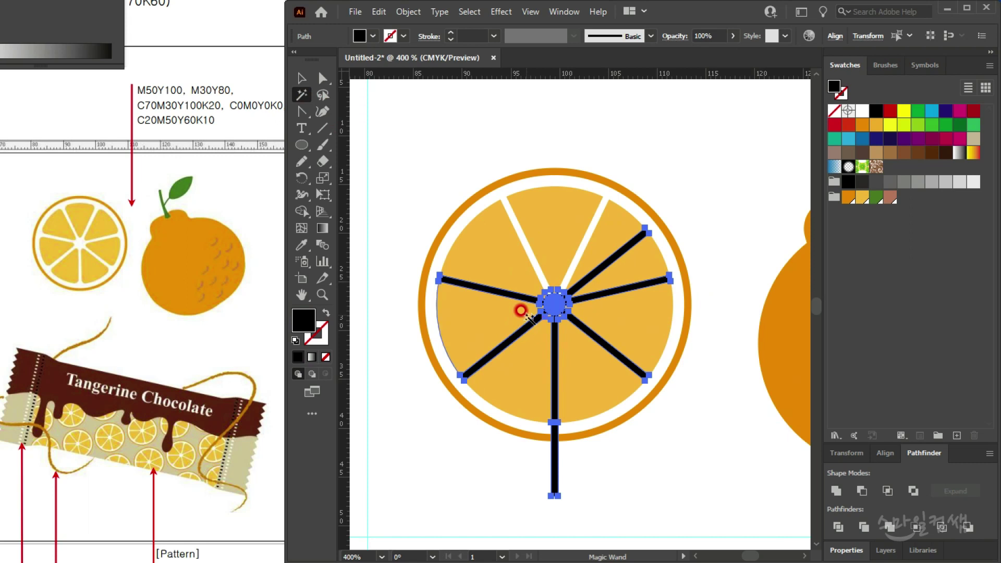
key(Delete)
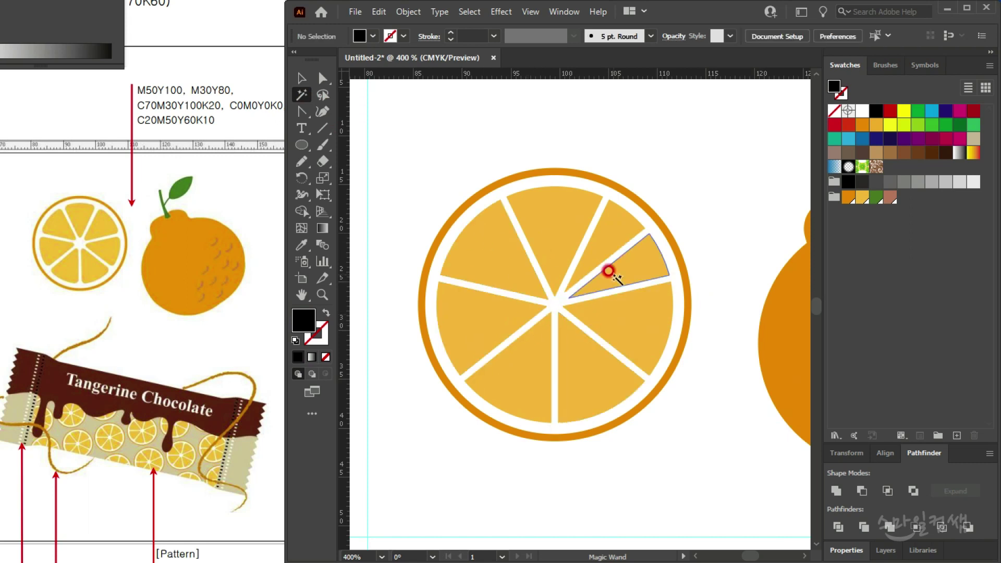
key(ctrl+z)
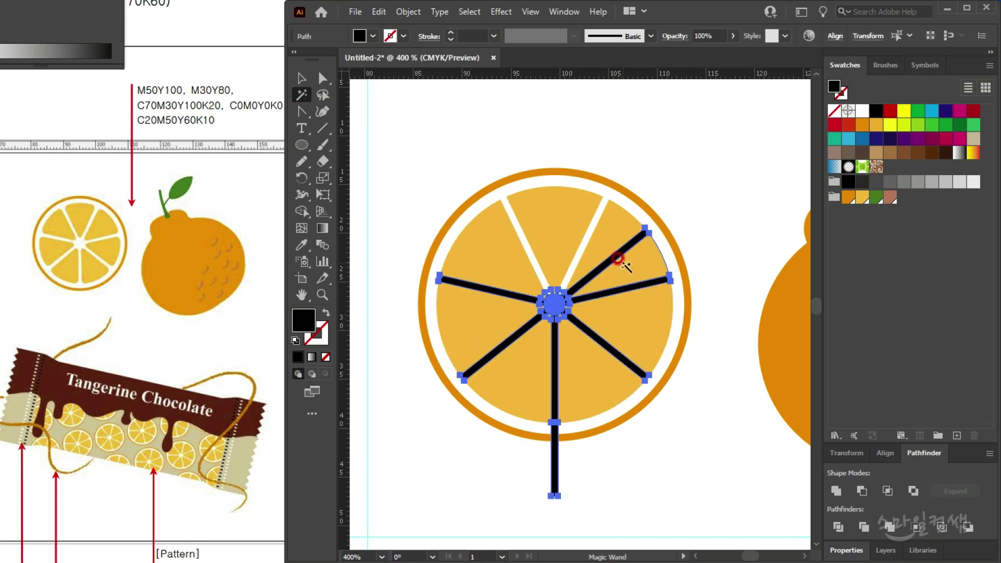
Step: Unite the two upper-right wedges and the bar between them into one segment filled with C=0 M=30 Y=80 K=0
scroll(615, 263, up, 3)
click(303, 79)
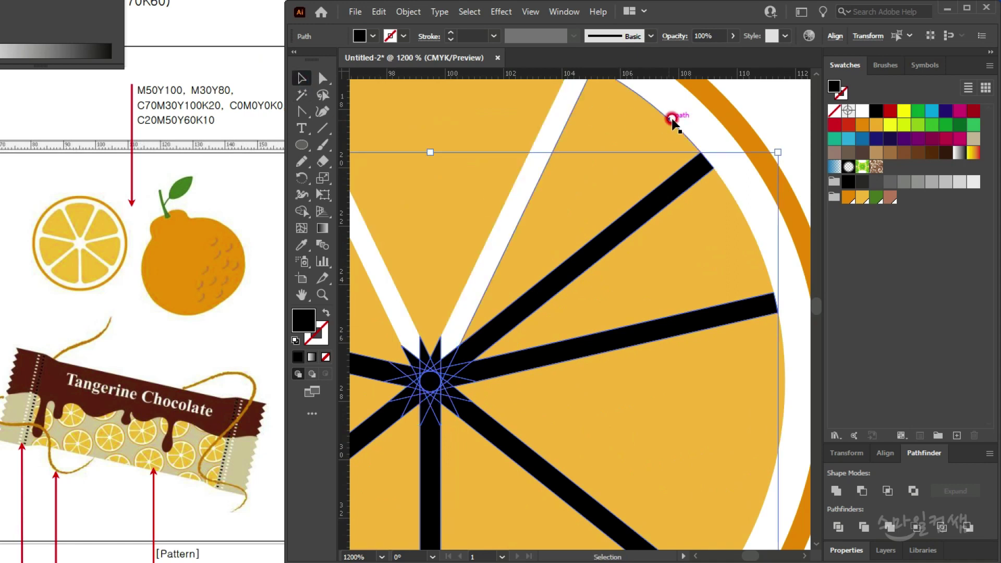
click(690, 121)
click(695, 198)
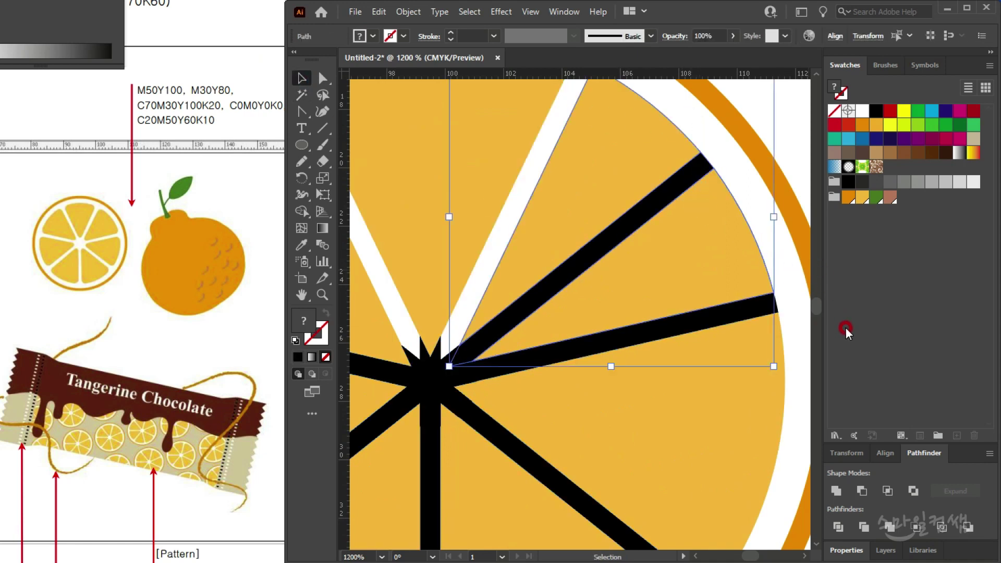
click(837, 492)
click(862, 197)
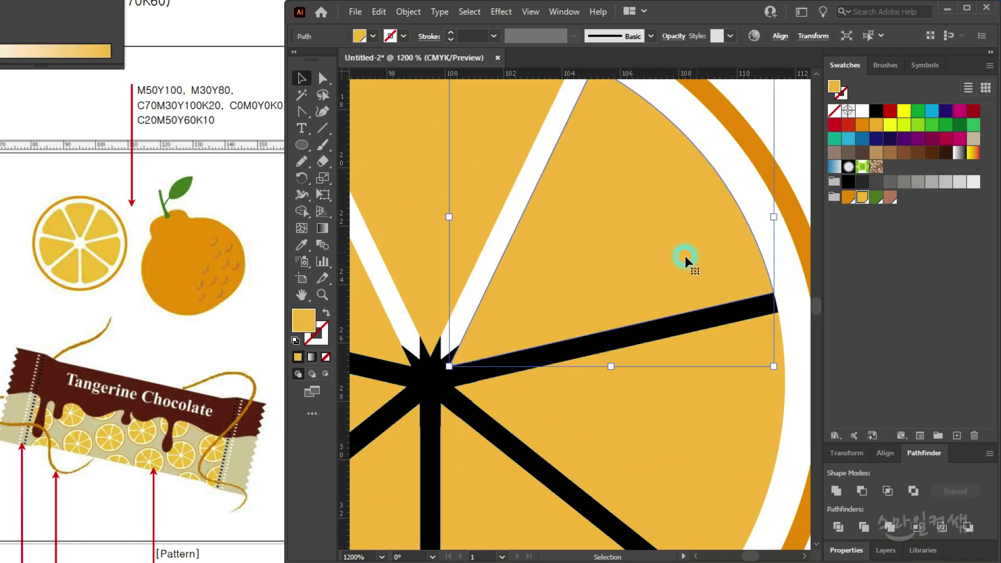
Step: Delete all the remaining black bars and centre pieces of the orange slice, selecting them with the Magic Wand
scroll(684, 253, down, 3)
click(301, 94)
scroll(543, 315, up, 3)
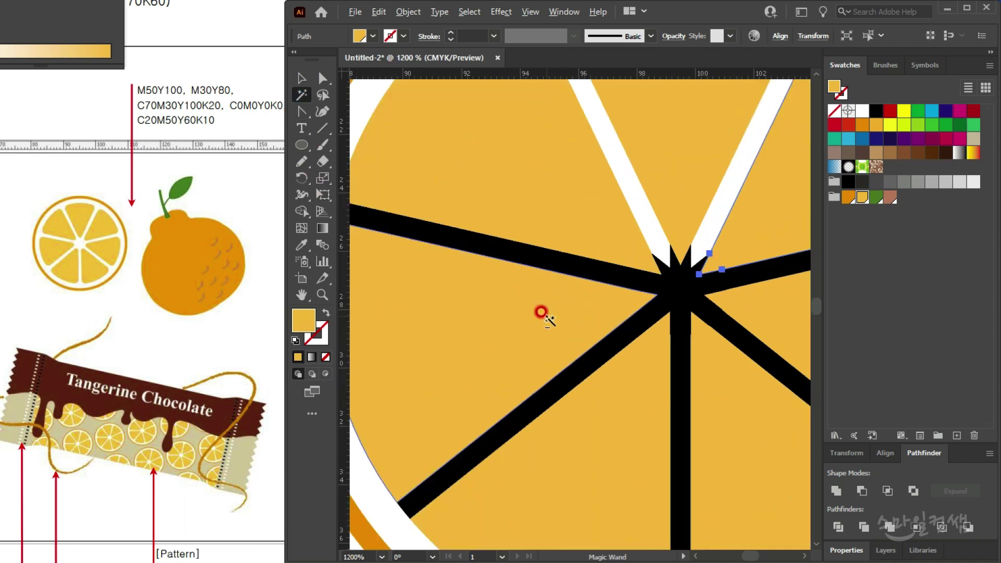
click(582, 357)
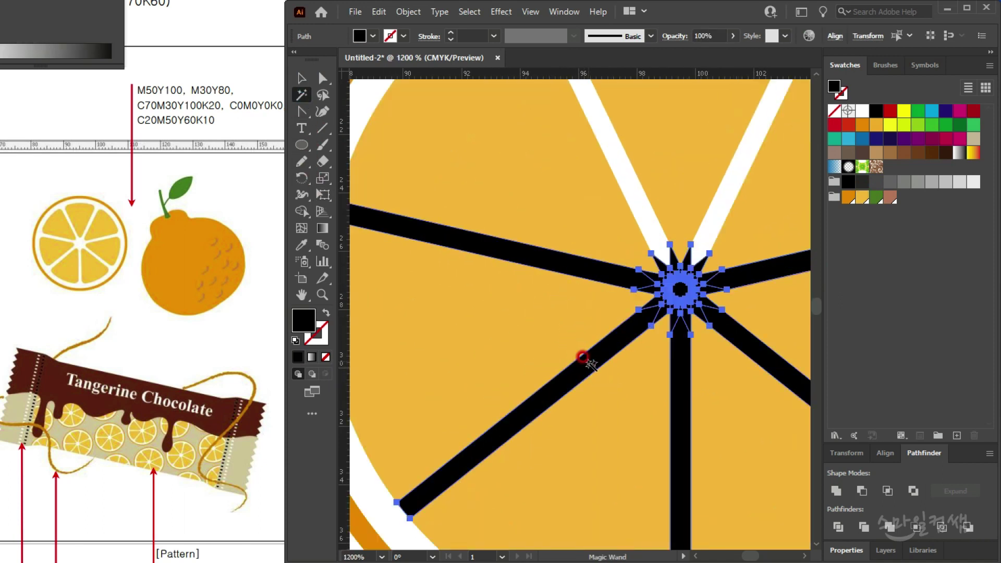
key(Delete)
scroll(582, 357, down, 3)
scroll(651, 346, down, 1)
key(v)
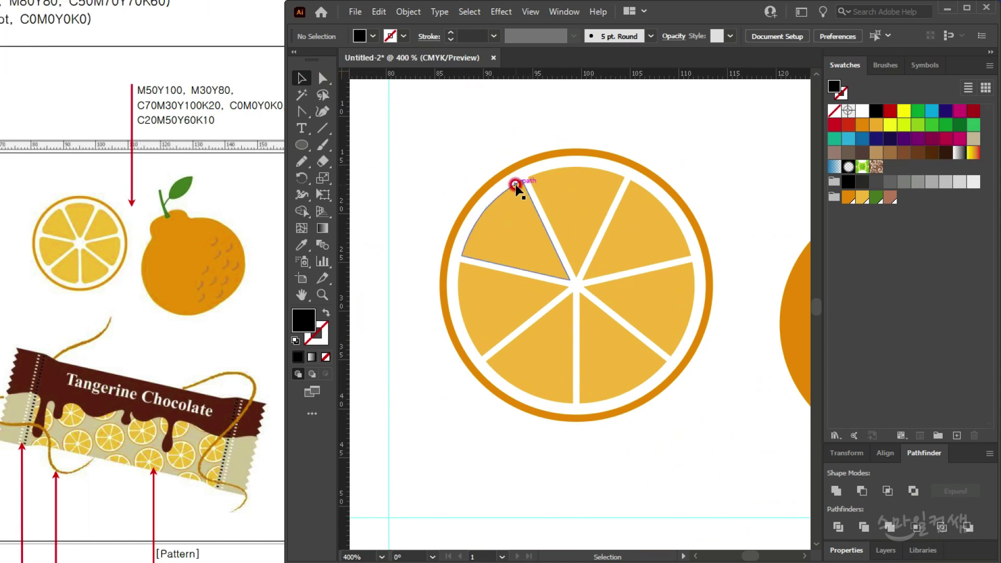
Step: Try rounding the corners of all seven slice segments with Live Corners, leaving out the outer ring
drag(508, 182, 639, 343)
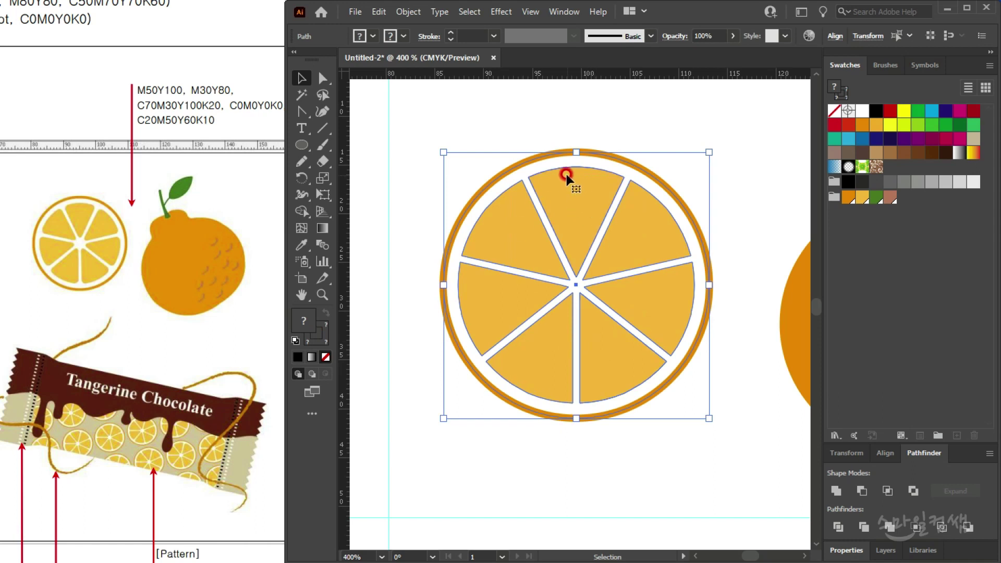
shift+click(552, 155)
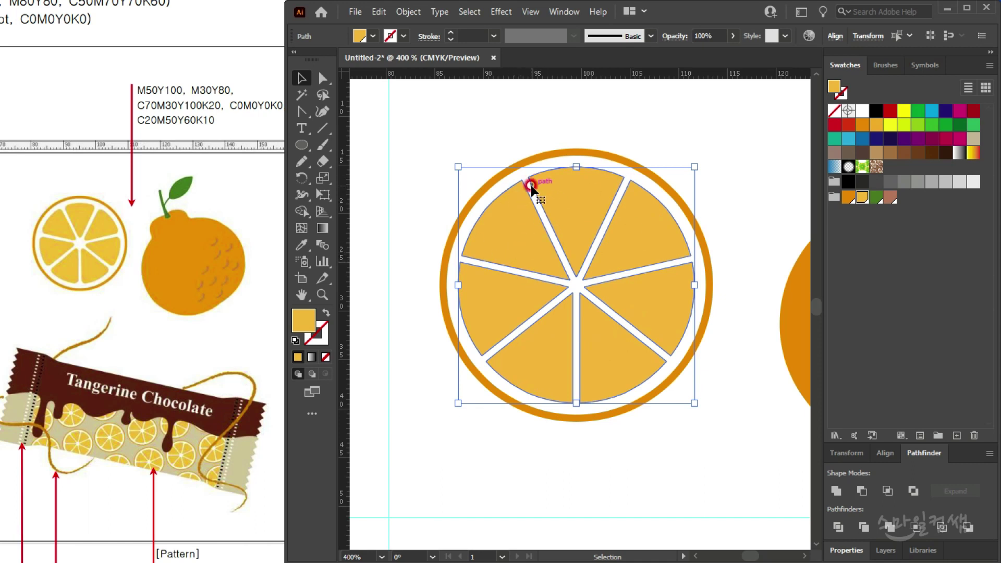
click(324, 79)
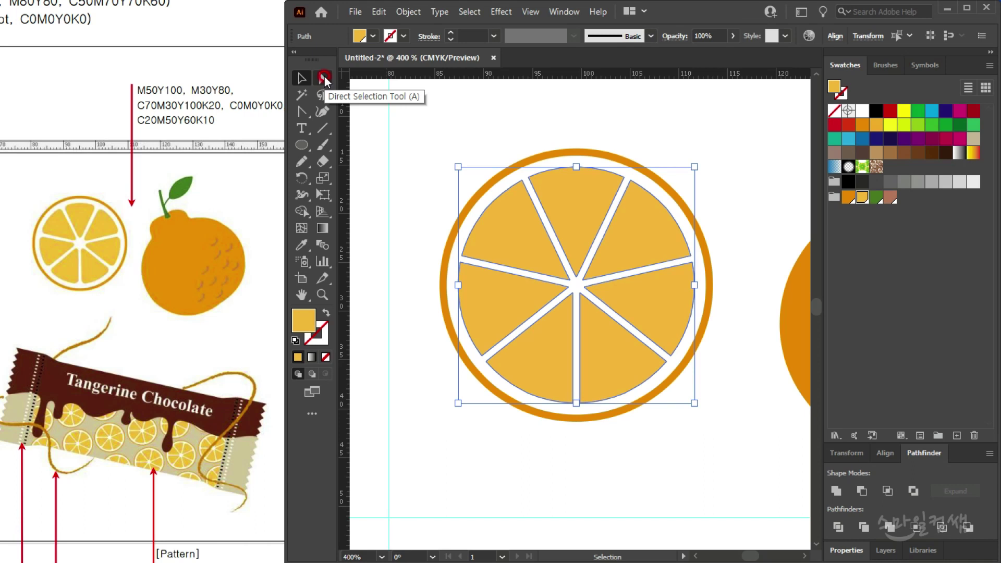
click(325, 78)
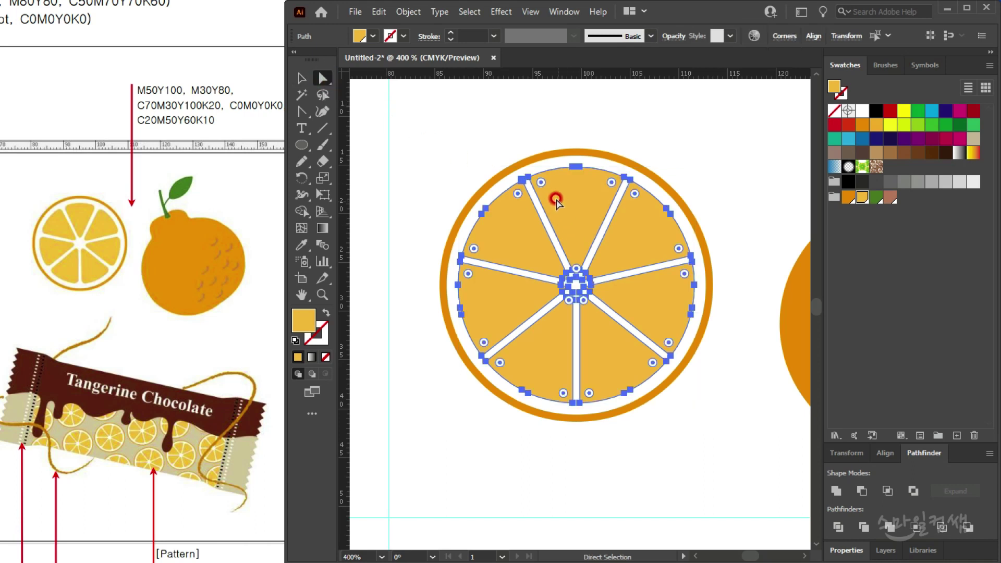
click(540, 182)
drag(550, 186, 552, 186)
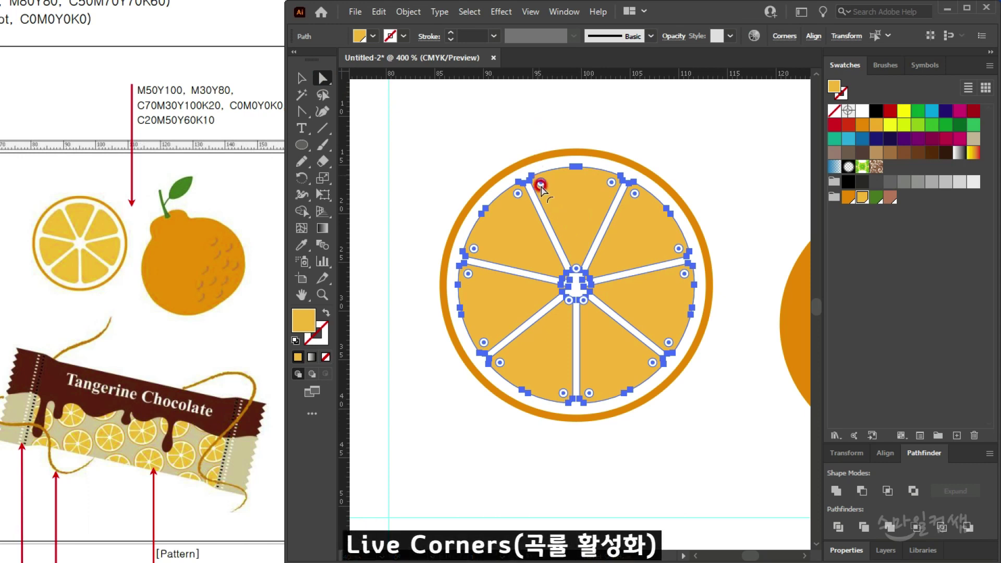
click(688, 145)
click(584, 189)
click(670, 242)
key(ctrl+a)
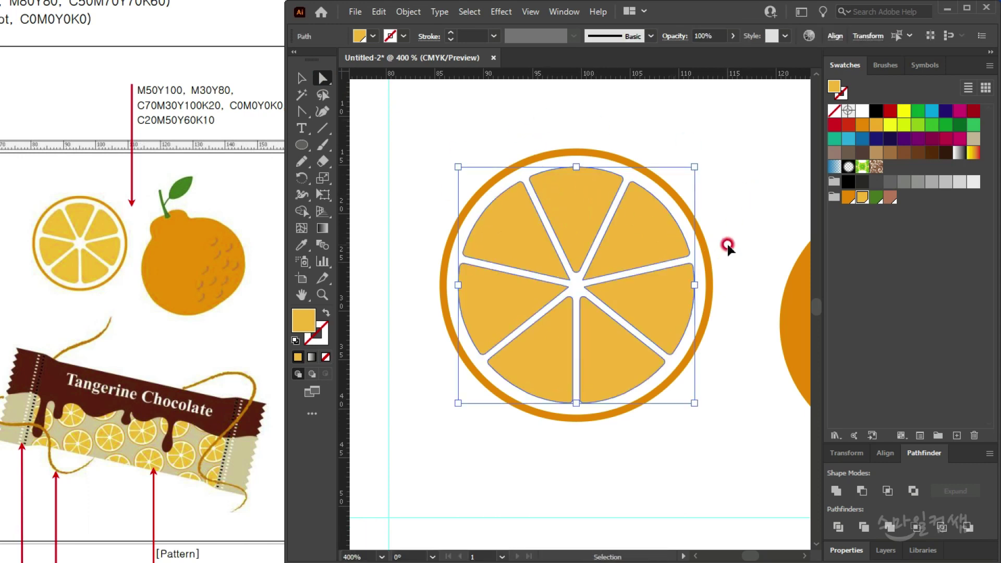
click(723, 178)
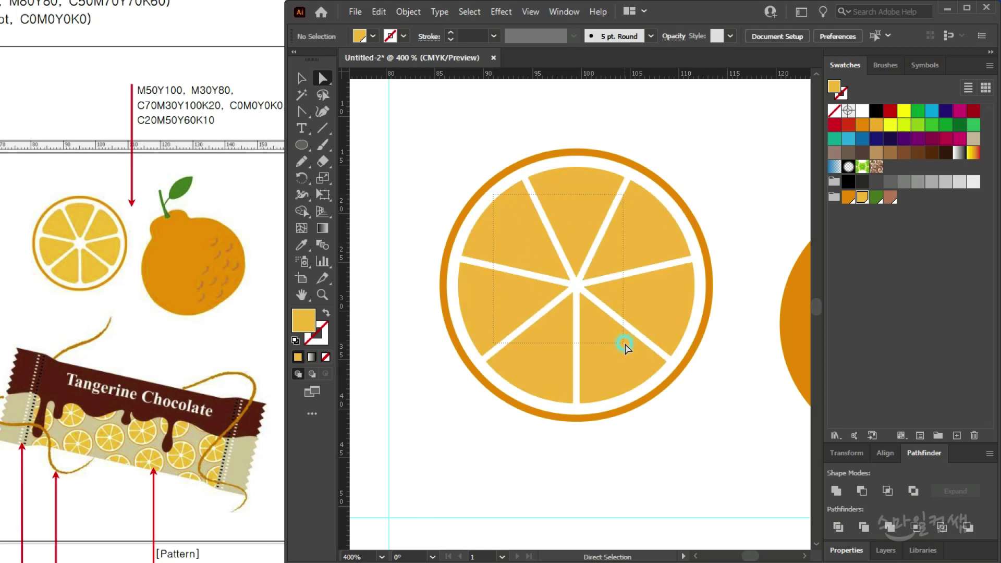
Step: Select the seven slice segments as whole objects, leaving the outer ring out of the selection
drag(625, 344, 625, 344)
click(301, 78)
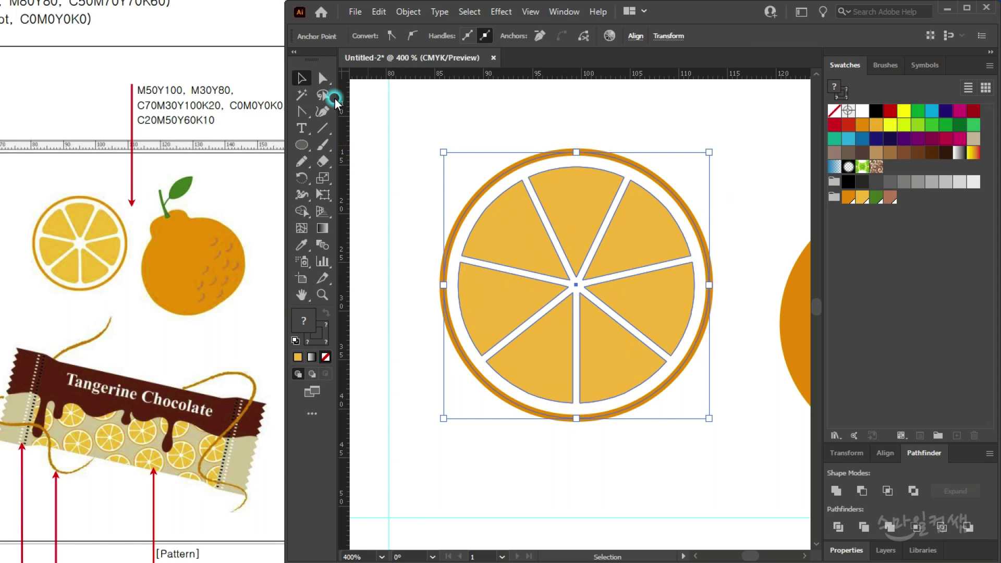
key(ctrl+shift+a)
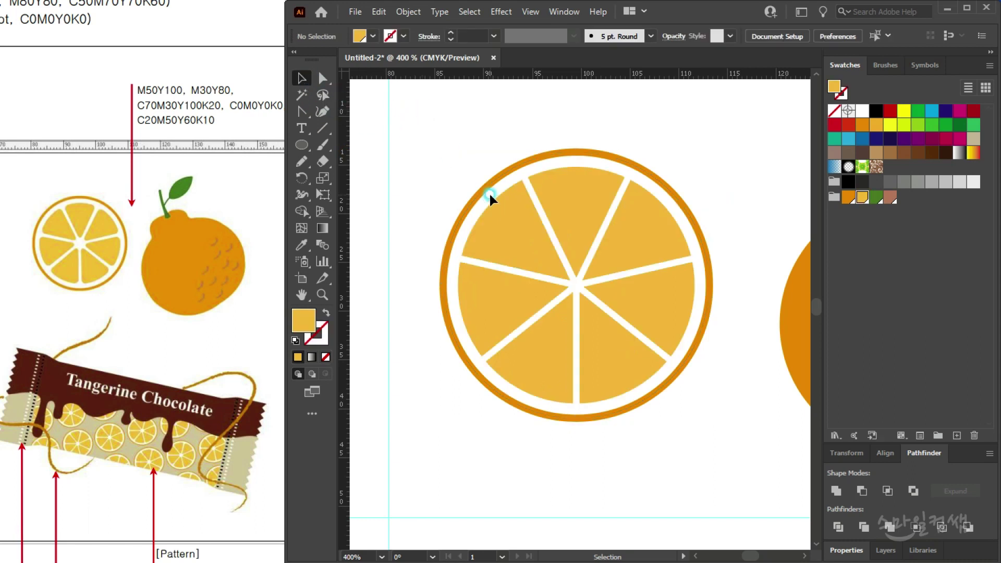
click(603, 315)
click(536, 186)
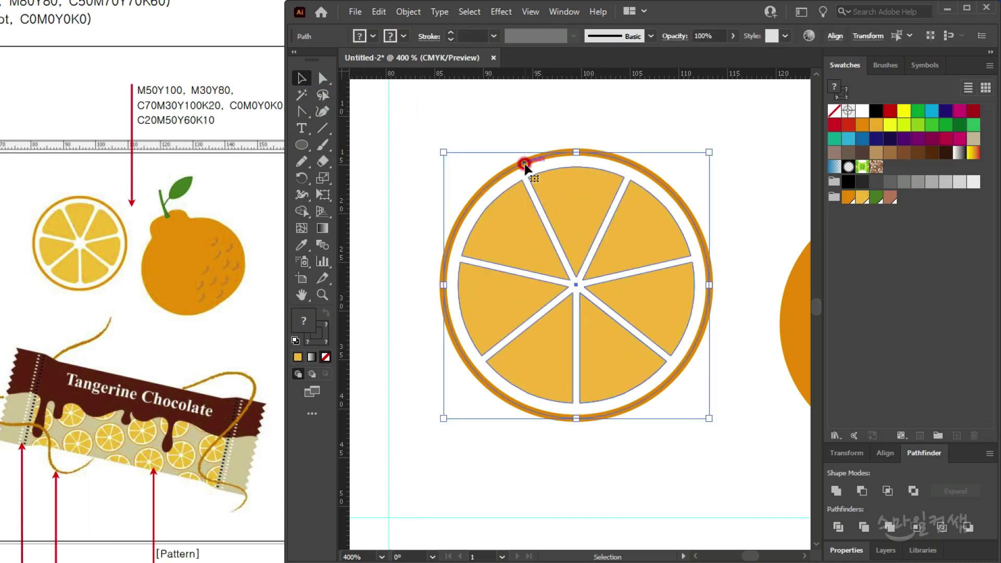
shift+click(524, 163)
click(320, 79)
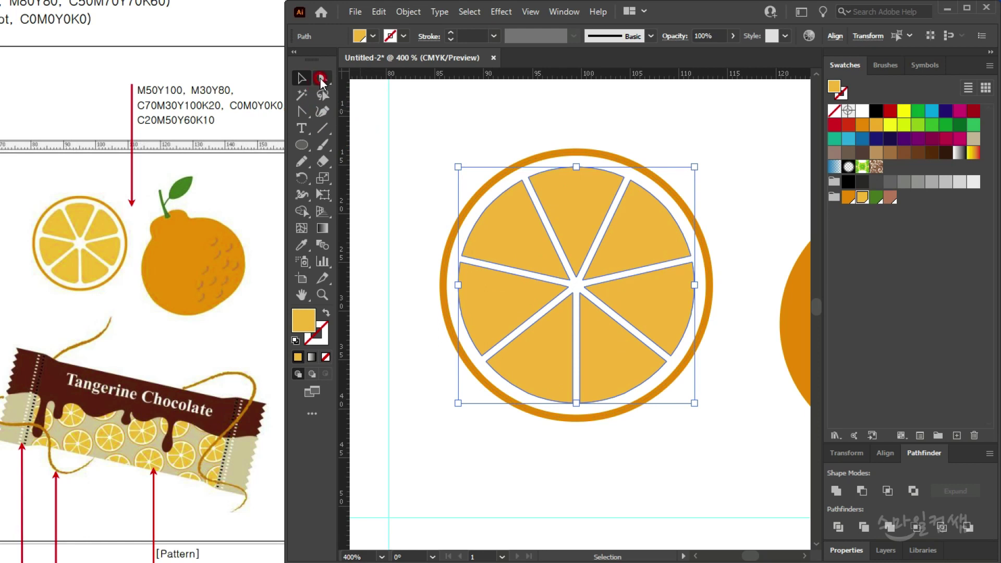
Step: Apply the Stylize Round Corners effect with a 1 mm radius to the selected segments, checking it with Preview
click(512, 12)
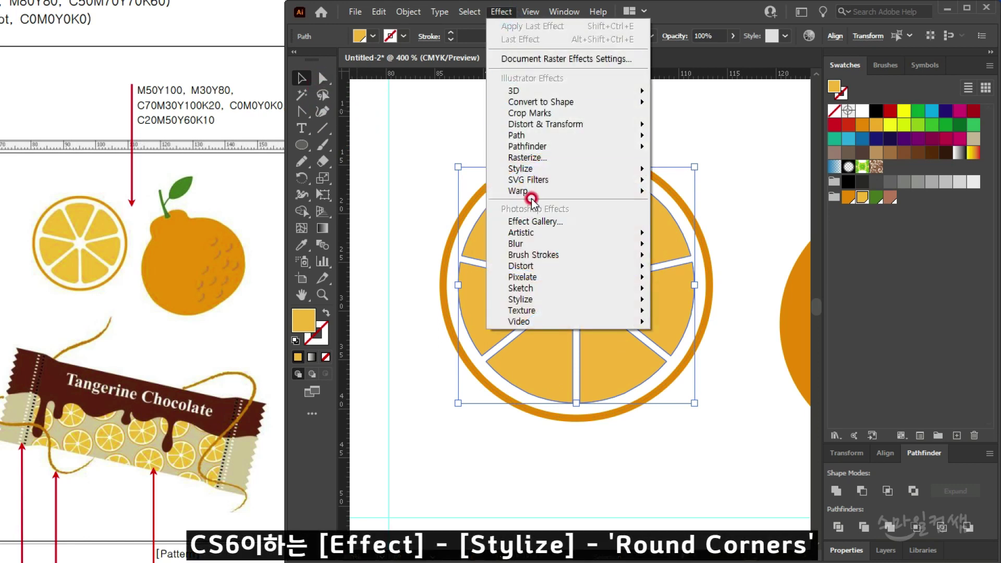
click(548, 165)
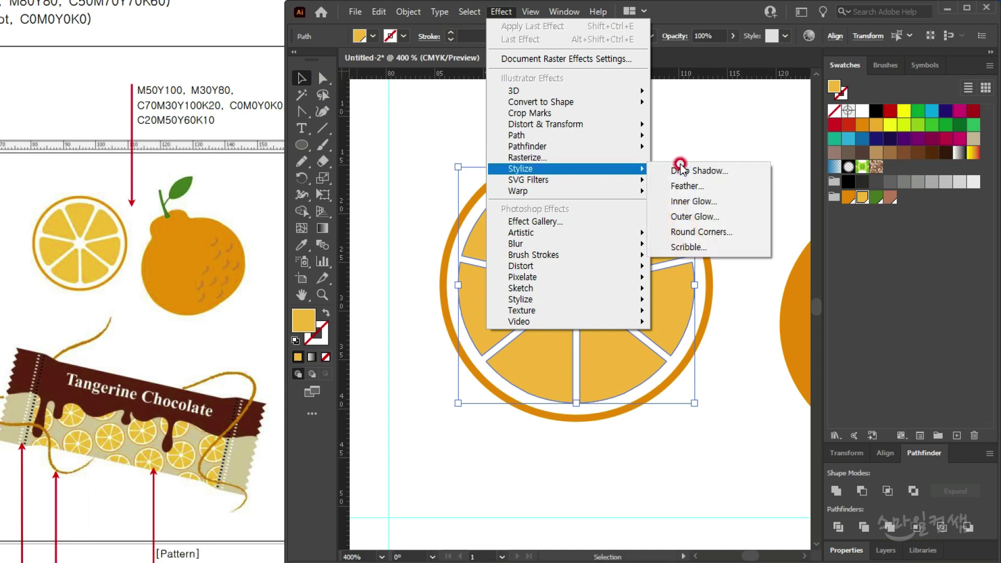
click(686, 233)
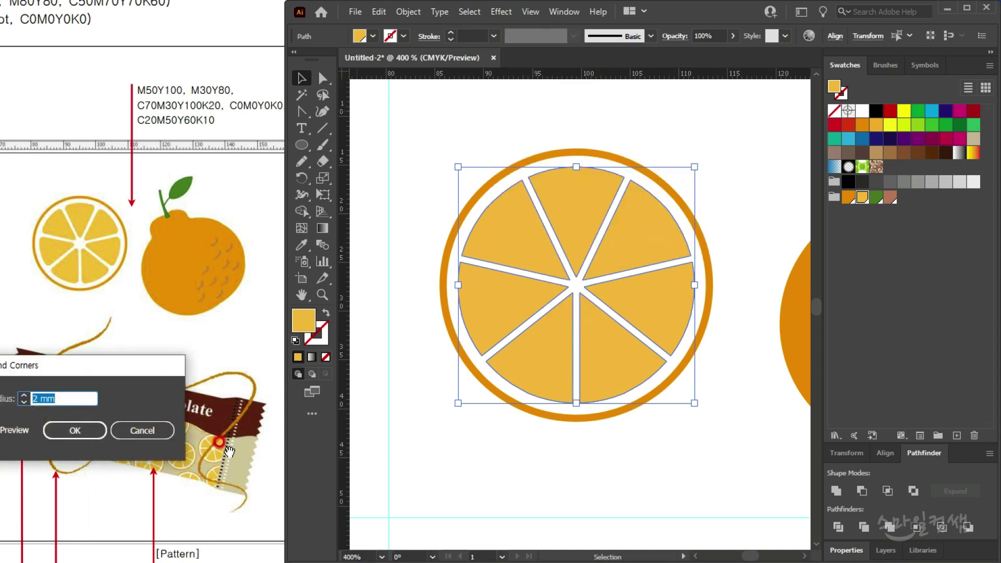
drag(50, 362, 517, 442)
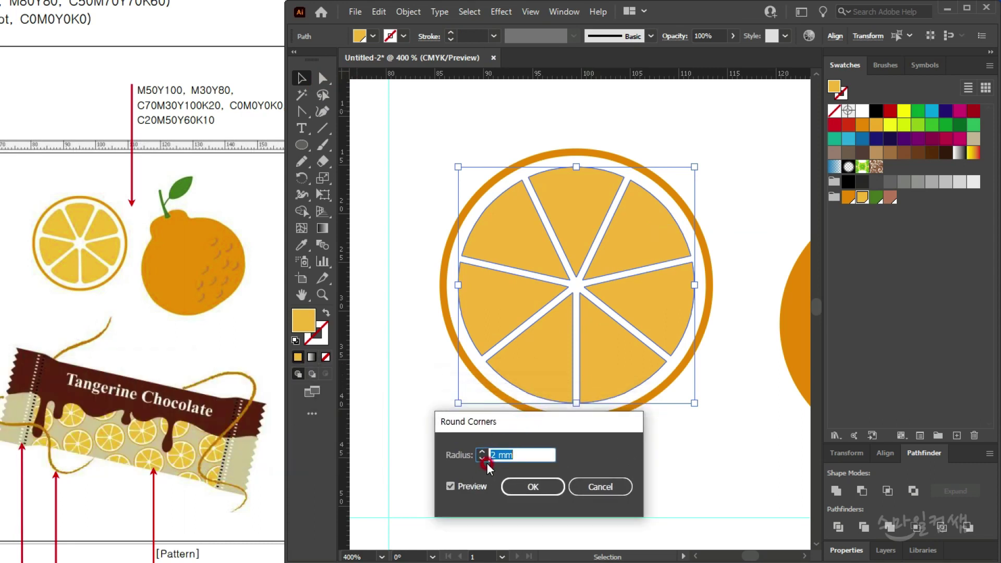
click(468, 486)
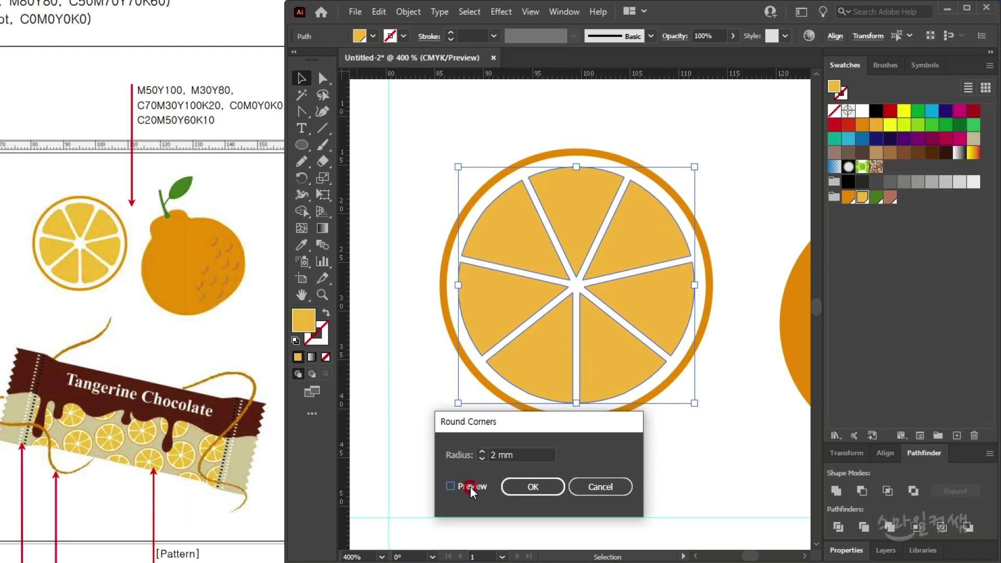
click(470, 486)
click(516, 454)
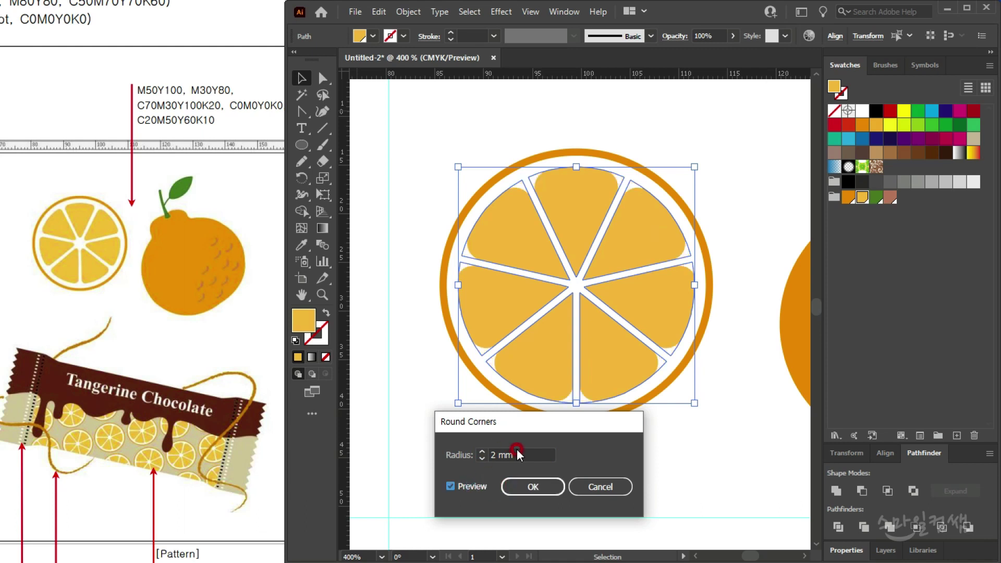
click(484, 459)
click(450, 486)
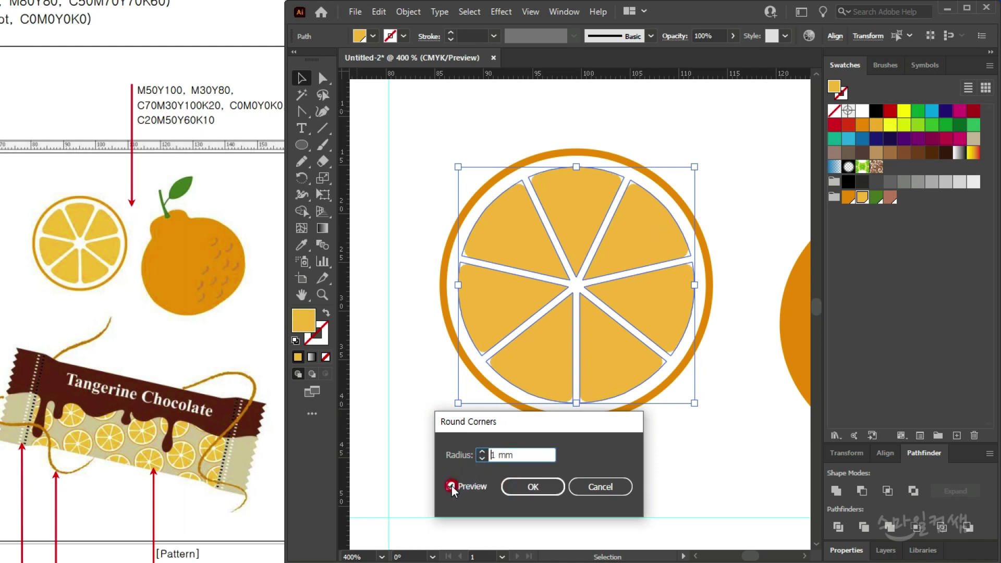
click(505, 481)
Step: Examine the upper-left segment's rounded corner up close against its underlying path outline
click(473, 126)
drag(488, 199, 614, 304)
drag(616, 210, 607, 157)
click(570, 280)
click(569, 276)
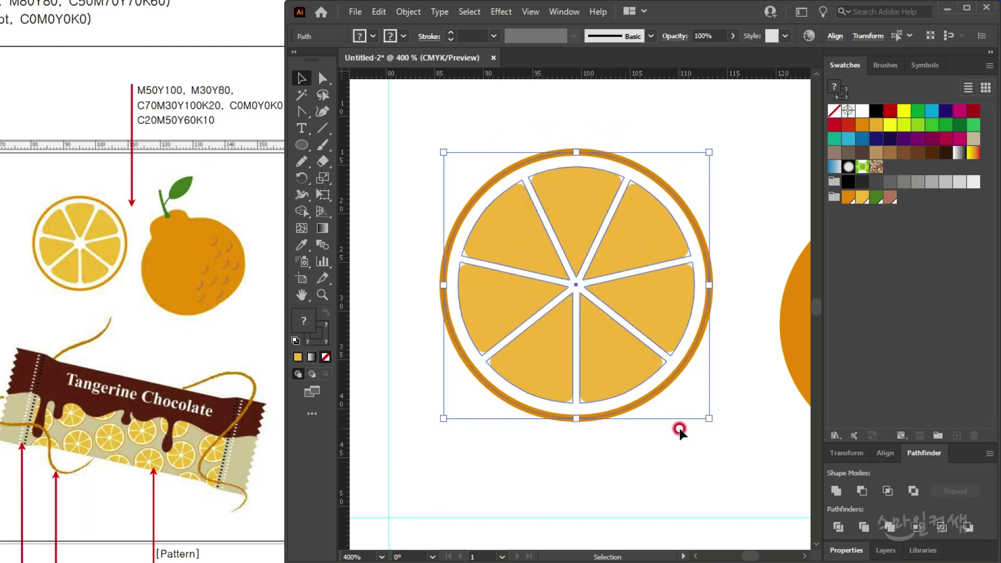
click(753, 175)
scroll(518, 173, up, 5)
click(510, 286)
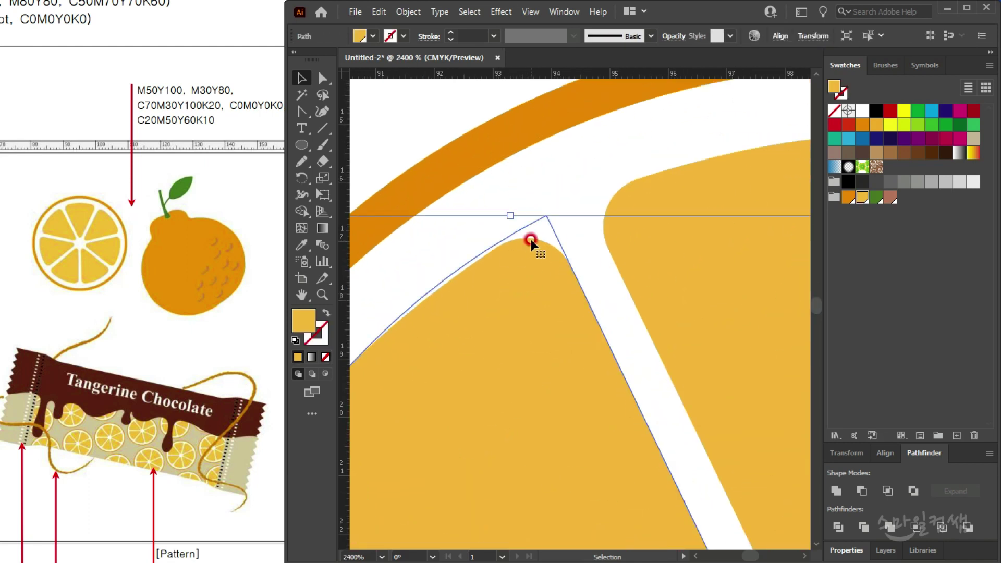
scroll(534, 263, down, 3)
scroll(543, 280, down, 2)
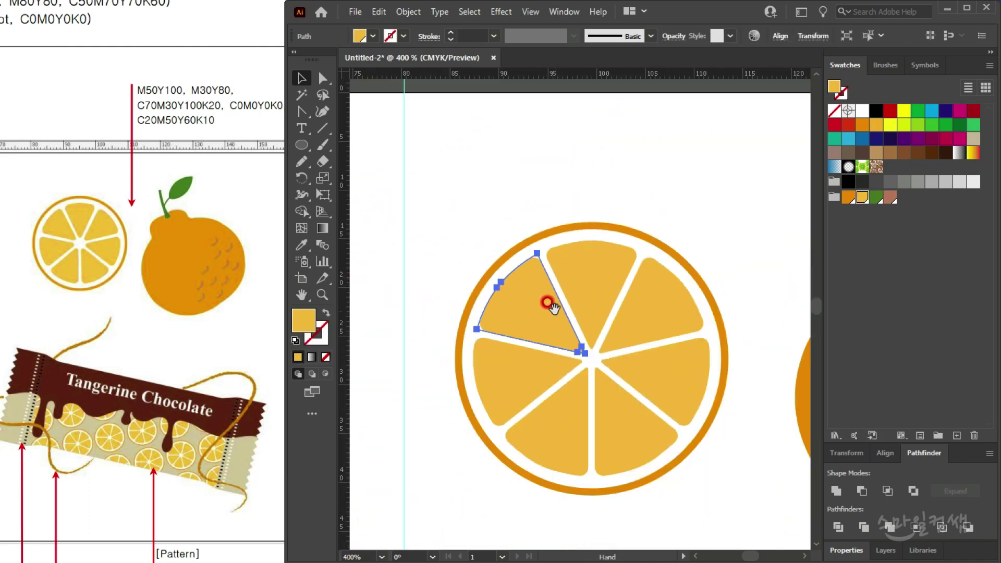
Step: Expand the appearance of the whole orange slice so the rounded corners become real paths, and deselect it
drag(480, 179, 695, 467)
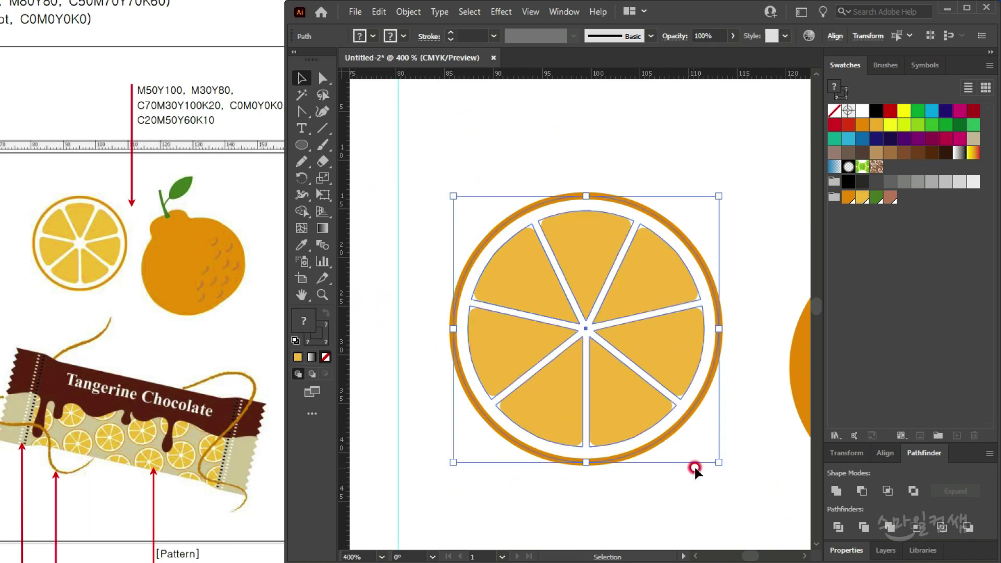
click(406, 12)
click(438, 191)
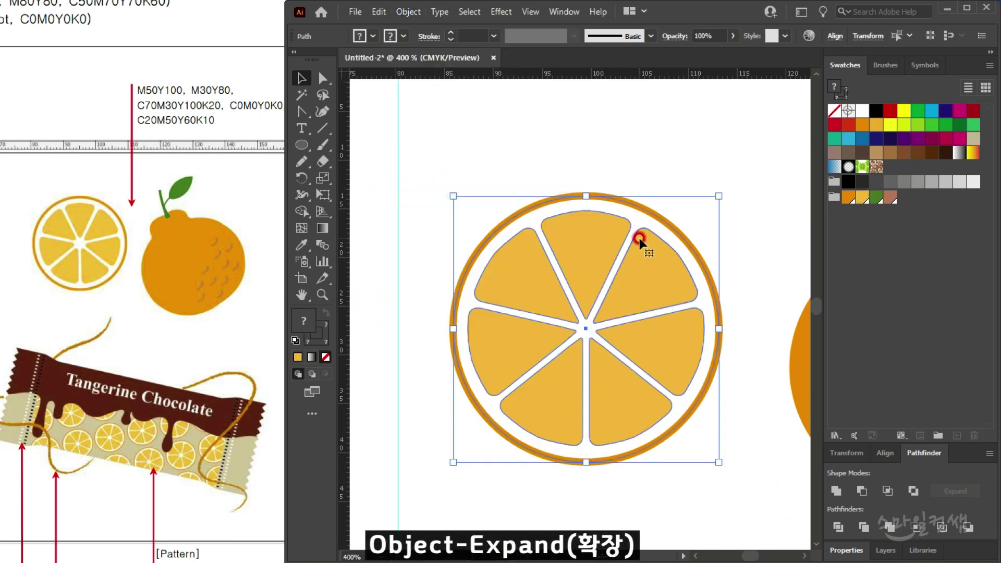
click(727, 461)
Step: Group all parts of the orange slice, move the group closer to the whole tangerine and deselect it
scroll(728, 462, down, 2)
drag(641, 433, 498, 286)
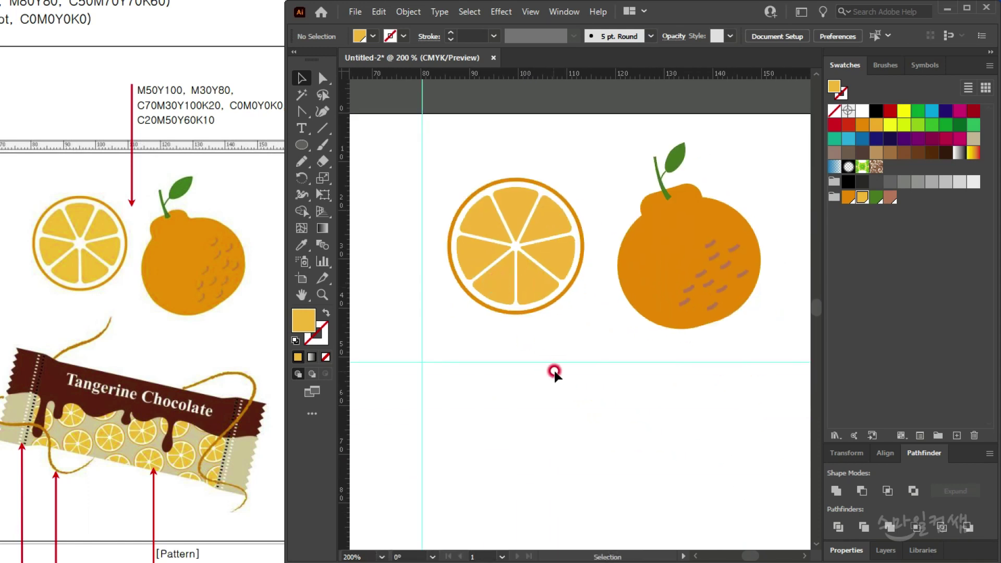
click(496, 230)
key(ctrl+g)
drag(550, 221, 568, 211)
scroll(694, 285, down, 1)
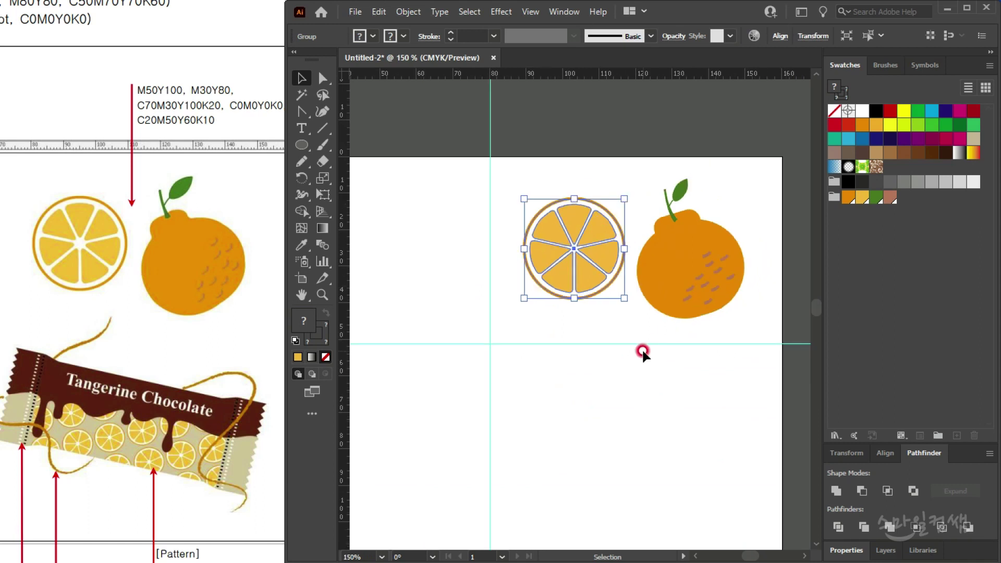
click(627, 326)
Step: Bring the diary and its colour list on the exam sheet into view and create a new swatch color group
drag(458, 346, 623, 305)
drag(32, 264, 322, 208)
click(228, 272)
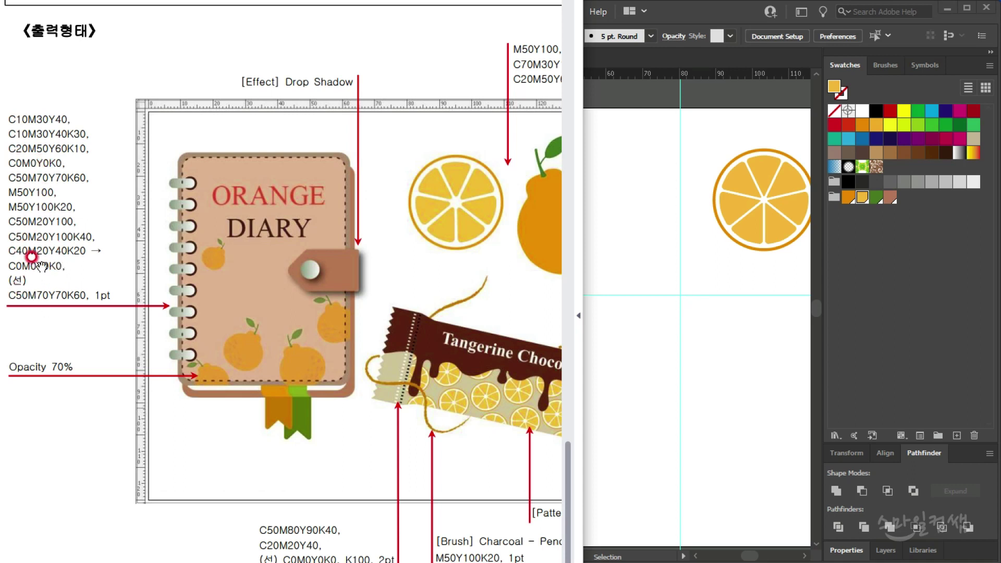
click(642, 205)
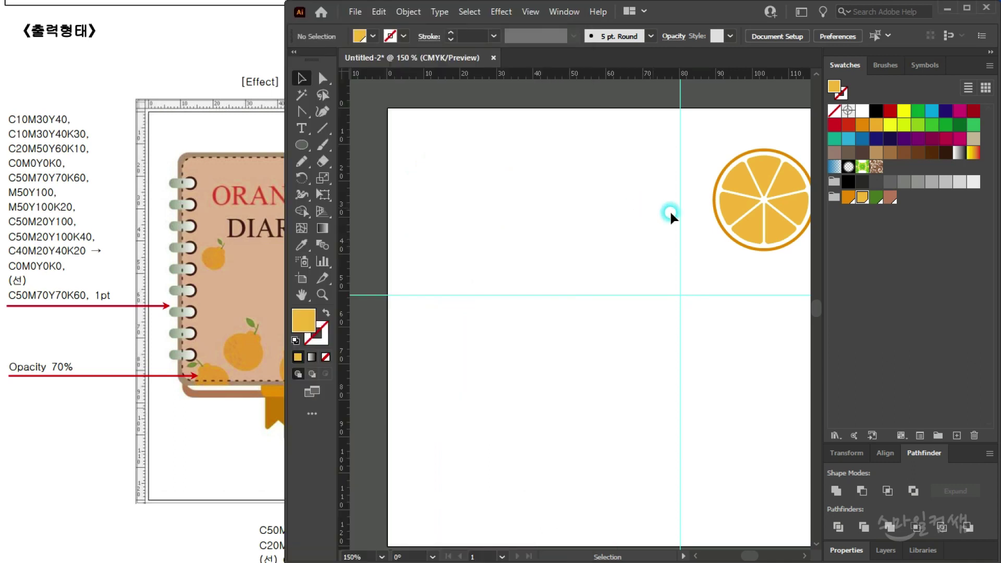
click(933, 436)
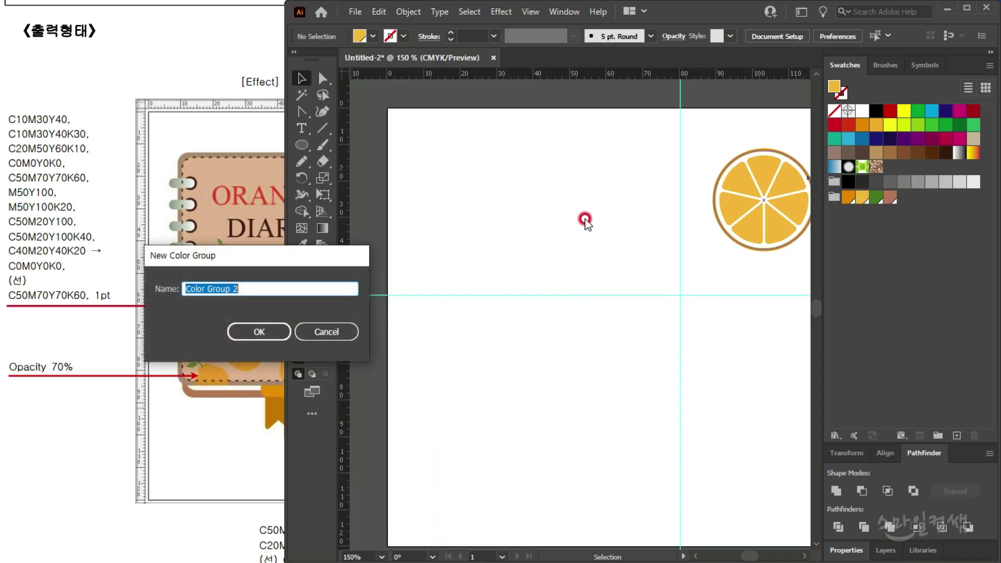
click(274, 333)
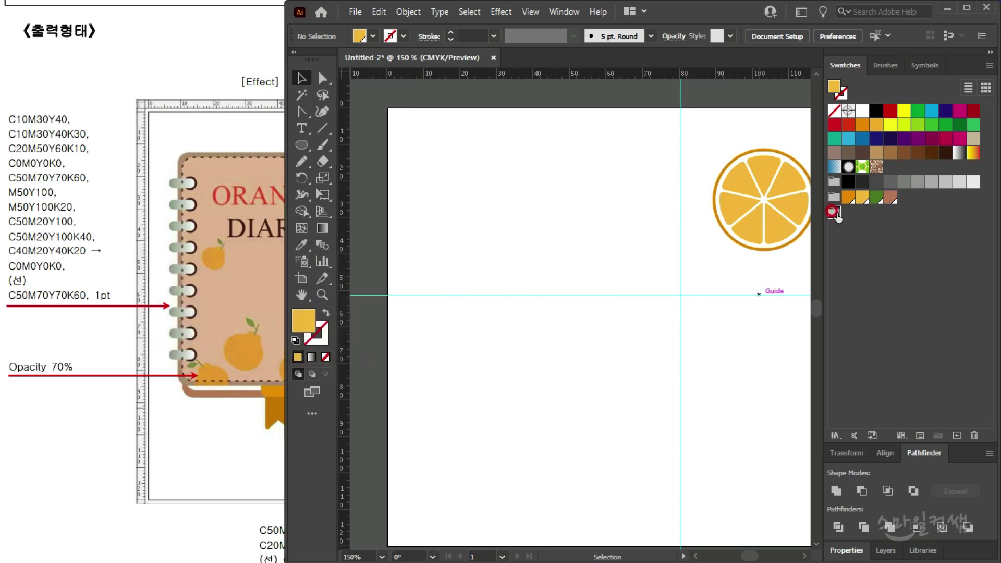
Step: Add a global process colour swatch of C=10 M=30 Y=40 K=0 to the new color group
click(956, 435)
drag(355, 263, 427, 142)
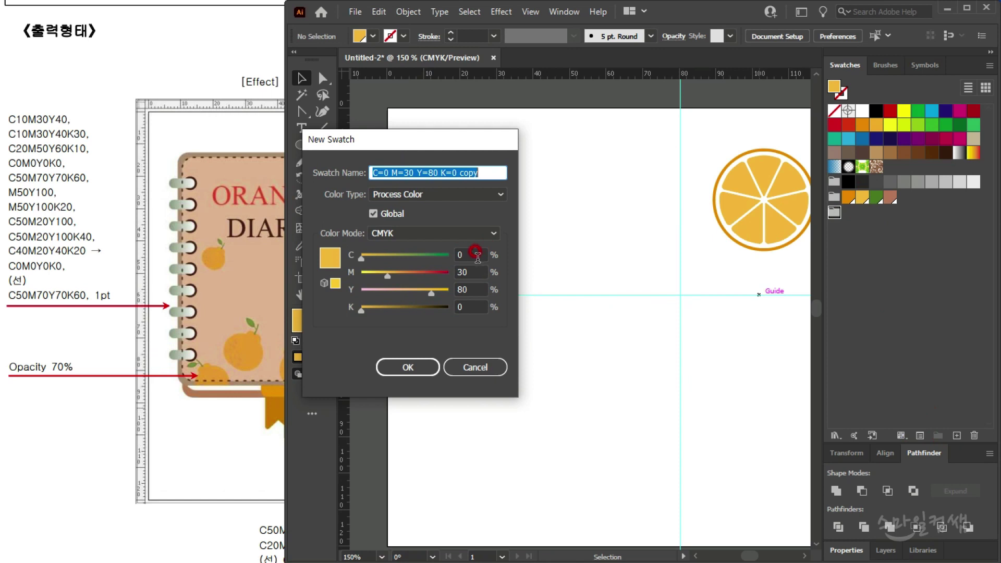
drag(475, 252, 441, 200)
text(10)
key(Tab)
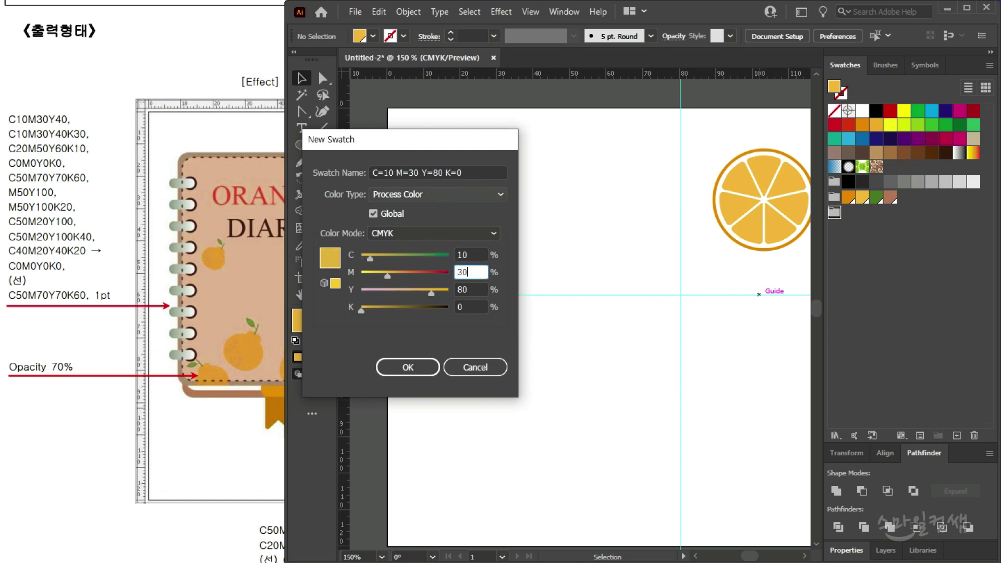
key(Tab)
key(Return)
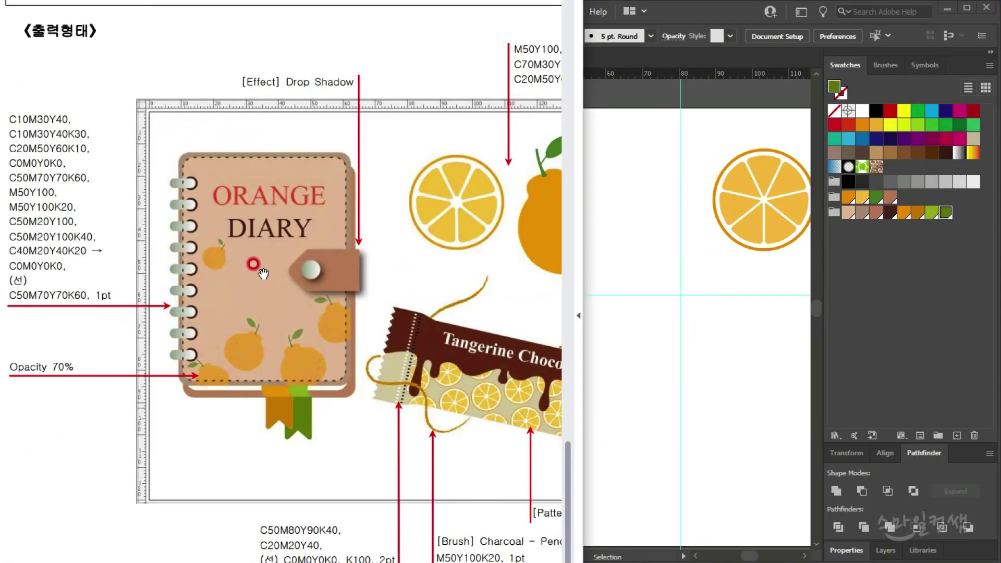
Step: Move the vertical guide to about 68 mm on the horizontal ruler, matching the diary layout on the exam sheet
drag(383, 351, 276, 289)
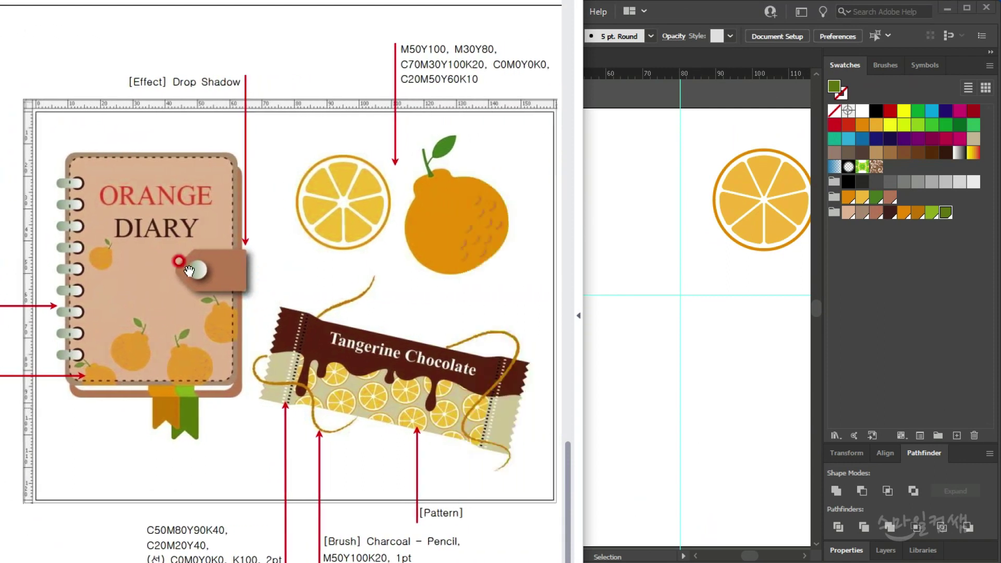
click(670, 308)
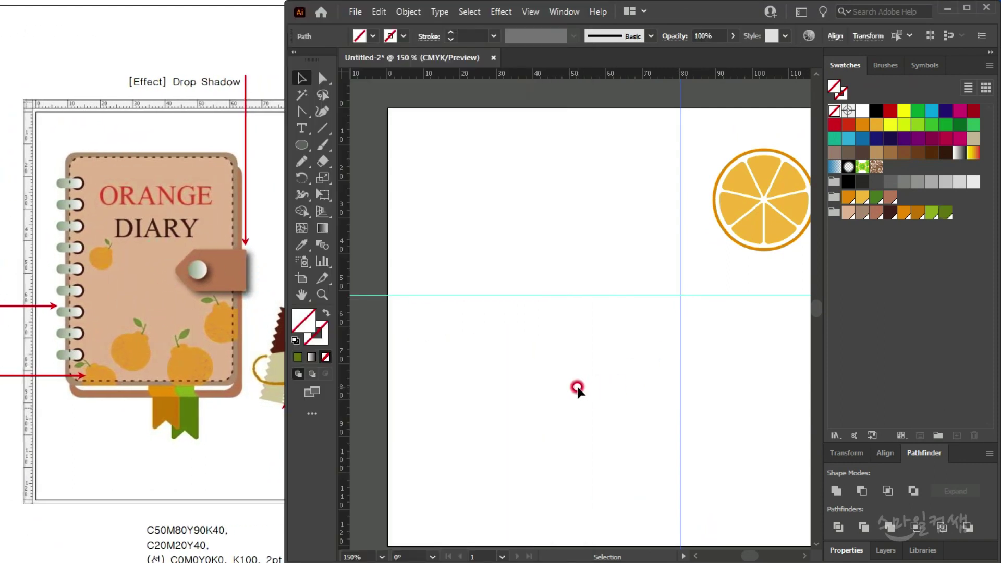
drag(523, 338, 510, 283)
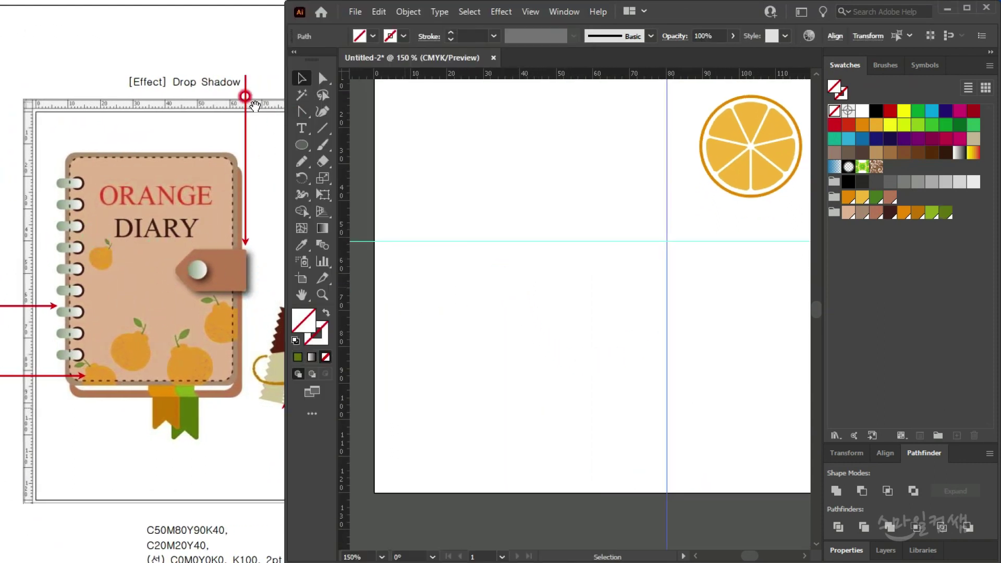
drag(667, 180, 623, 197)
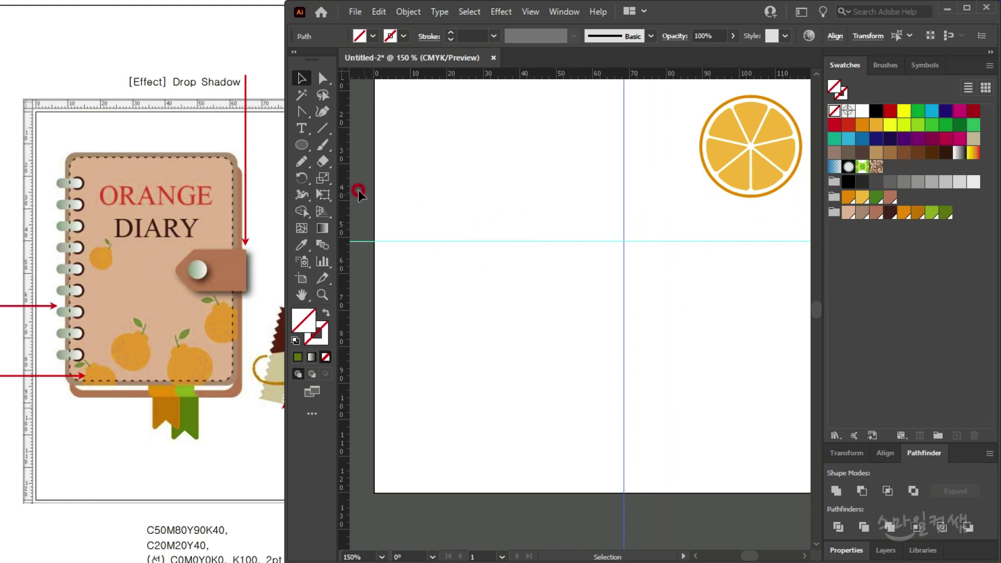
Step: Draw a rounded rectangle about 53 x 72 mm for the diary cover, reducing its corner radius while drawing
drag(302, 151, 364, 164)
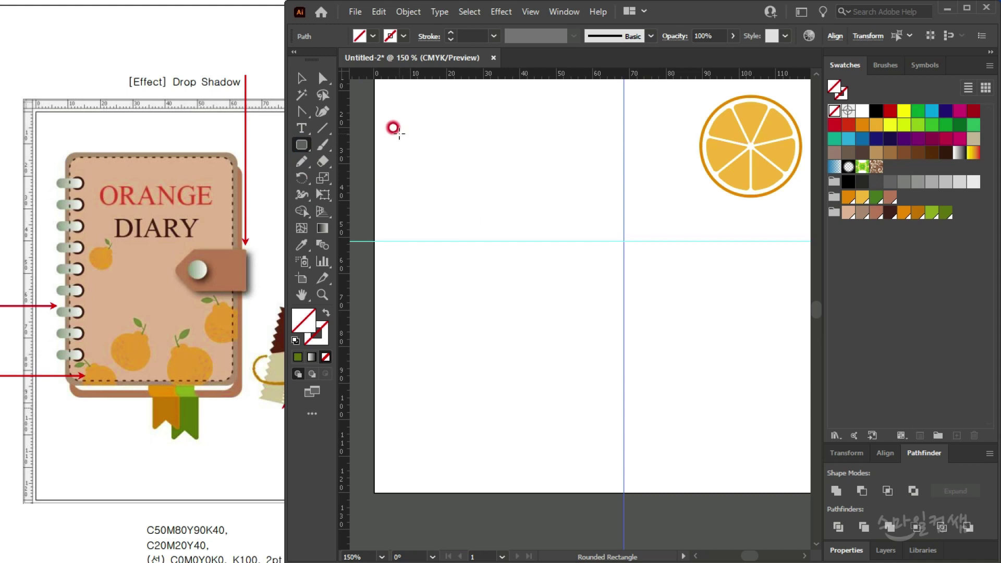
mouse_move(405, 135)
mouse_down()
mouse_move(513, 330)
mouse_move(602, 433)
mouse_move(597, 400)
mouse_up()
key(Down)
key(Down)
key(Down)
key(Down)
key(Down)
key(Down)
key(Down)
key(Down)
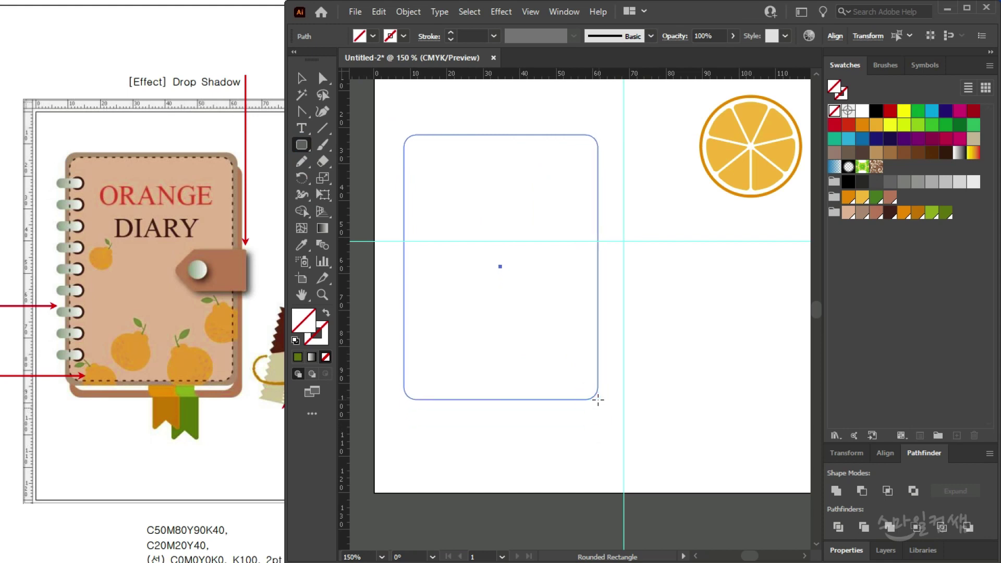
drag(598, 400, 598, 400)
key(v)
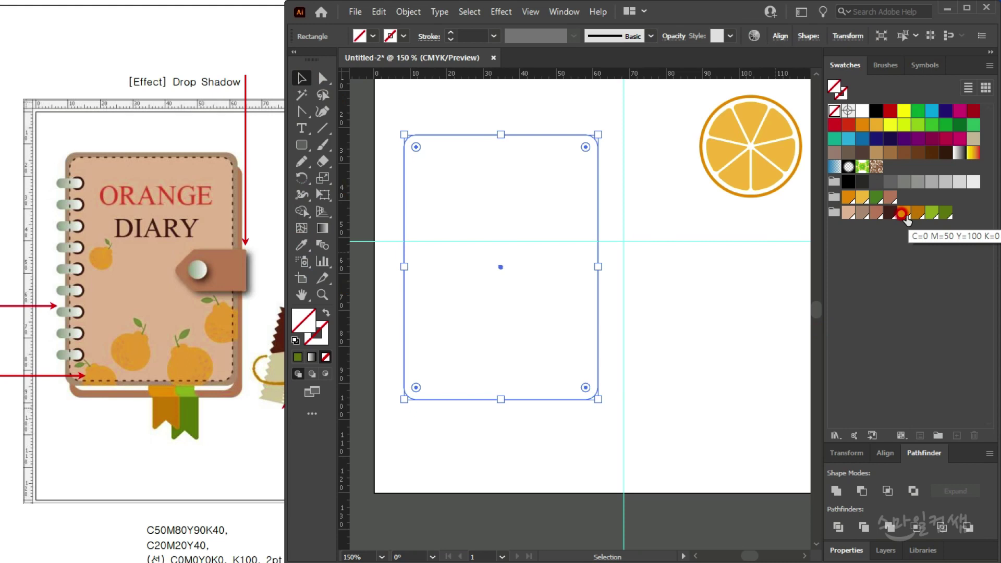
Step: Fill the rounded rectangle with the C=20 M=50 Y=60 K=10 swatch and move it slightly down and to the right
click(917, 212)
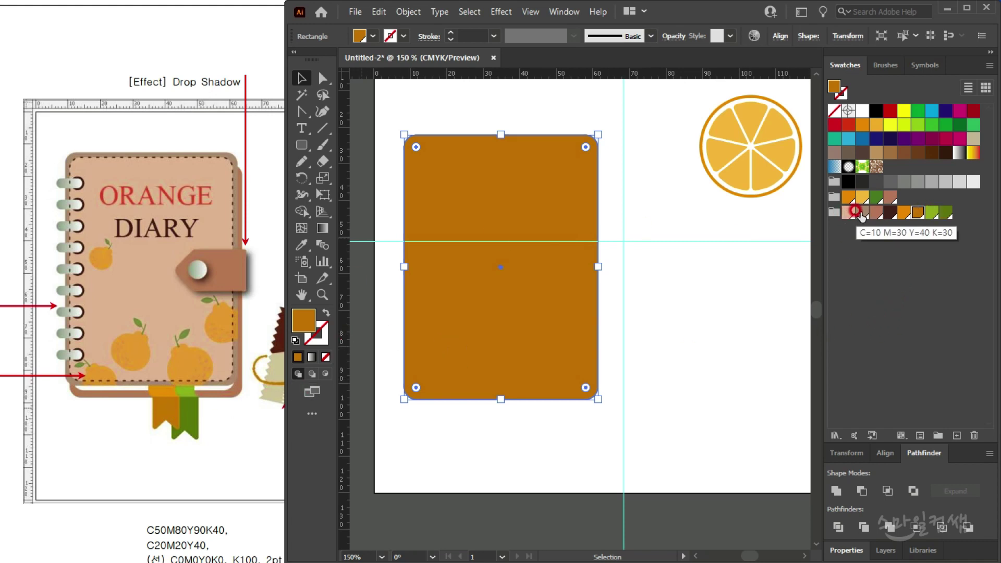
click(873, 212)
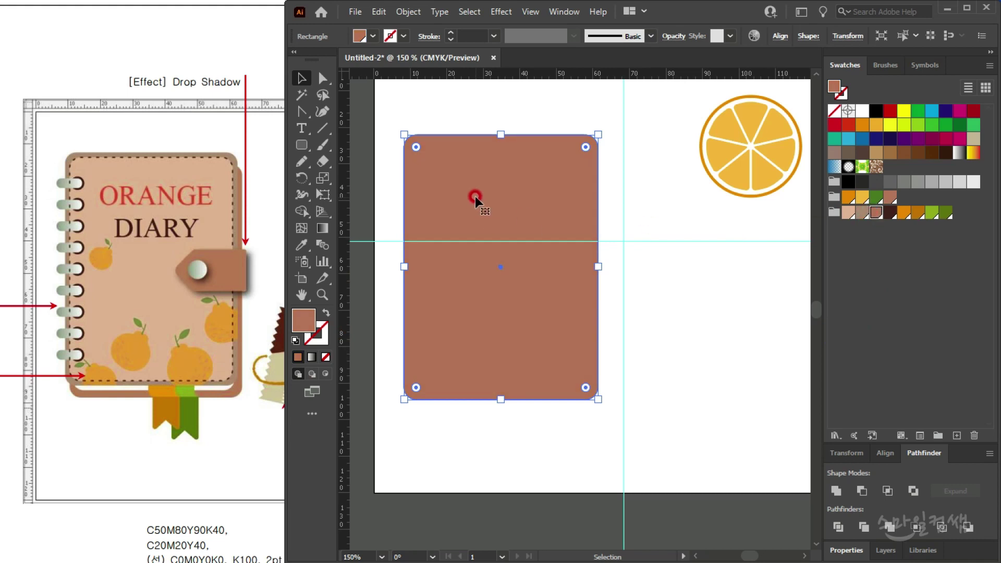
drag(523, 201, 533, 219)
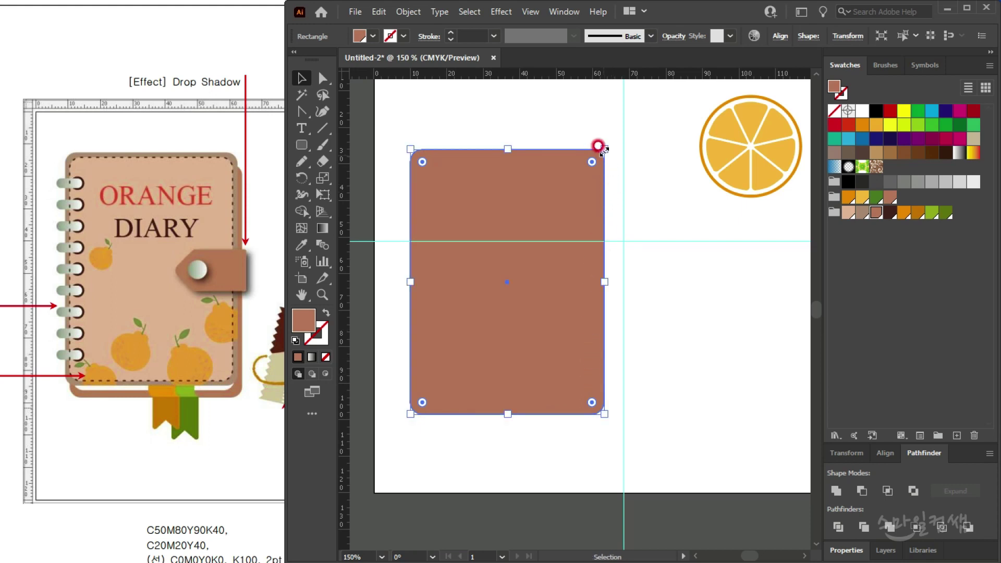
Step: Make a smaller copy of the brown cover inside it, shift it slightly down and fill it white for the pages
mouse_move(603, 150)
mouse_down()
mouse_move(585, 163)
mouse_move(594, 162)
mouse_up()
key(Down)
key(Down)
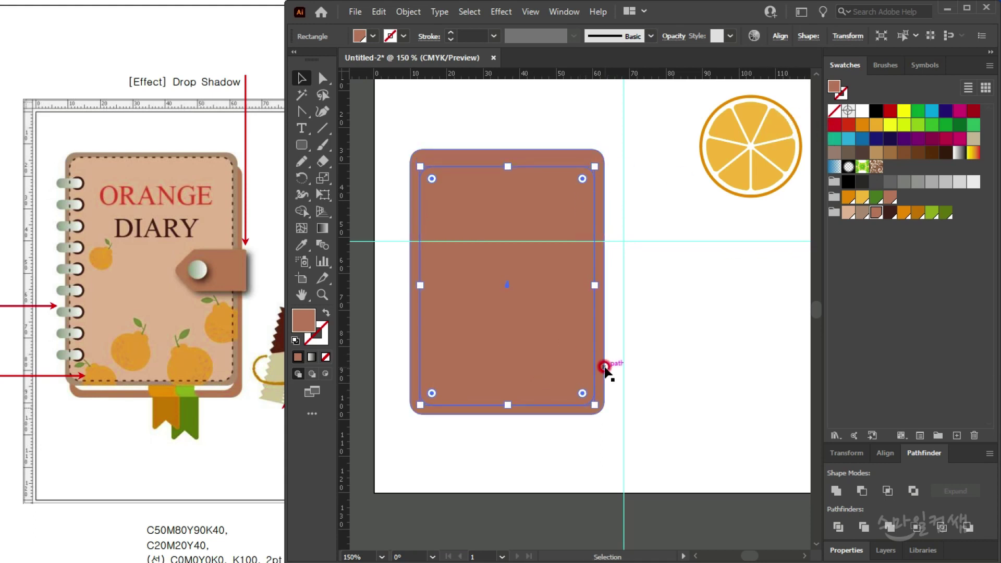
click(854, 113)
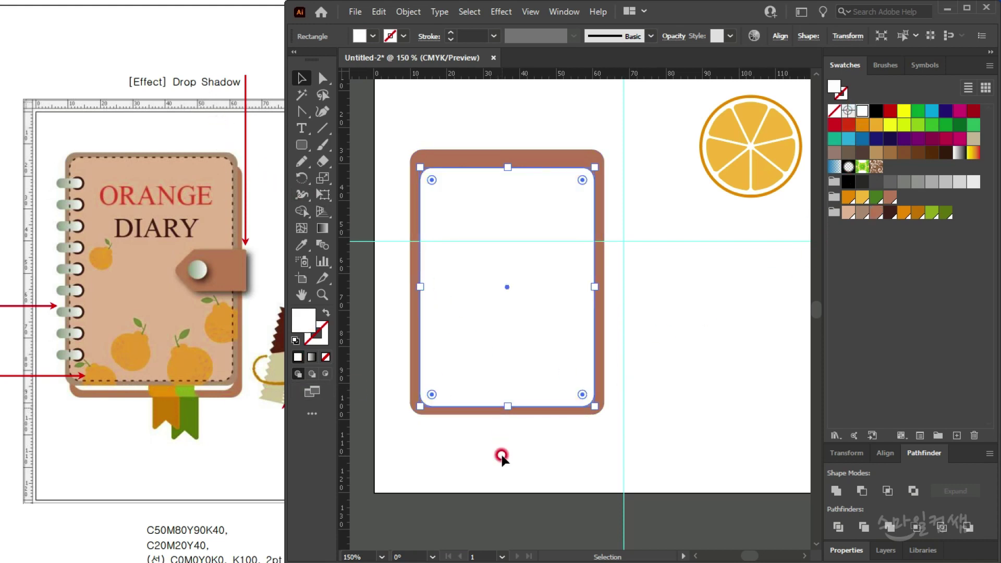
Step: Paste a copy of the brown back cover in front of the pages and fill it with C=10 M=30 Y=40 K=30
click(599, 186)
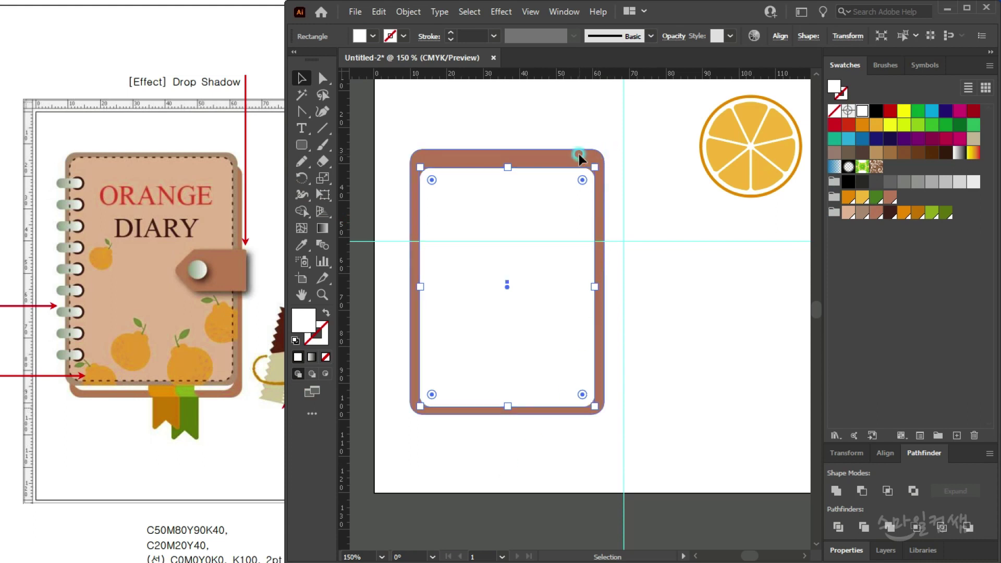
key(ctrl+c)
key(ctrl+f)
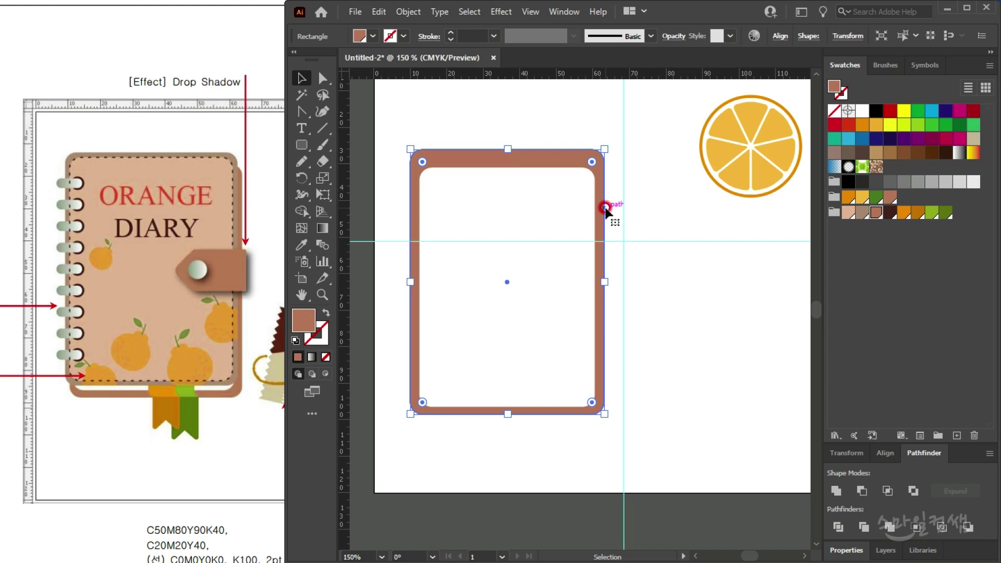
key(ctrl+f)
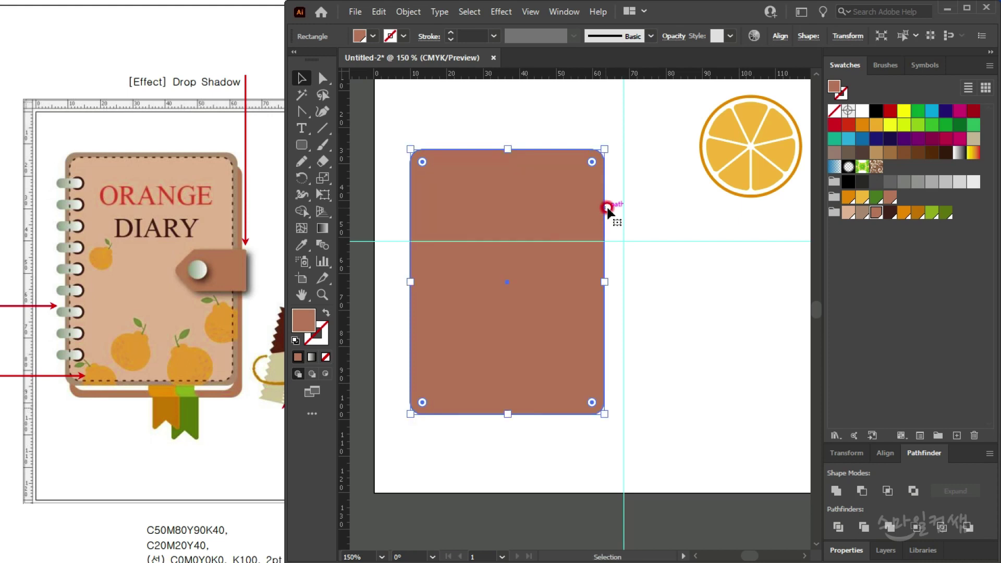
click(859, 212)
Step: Nudge the front cover about 2 mm left and 3.5 mm up from the back cover, and deselect it
key(Left)
key(Left)
key(Left)
key(Left)
key(Left)
key(Left)
key(Left)
key(Left)
key(Left)
key(Left)
key(Up)
key(Up)
key(Up)
key(Up)
key(Up)
key(Up)
key(Up)
key(Up)
key(Up)
key(Up)
key(Up)
key(Up)
key(Up)
key(Right)
key(Right)
key(Right)
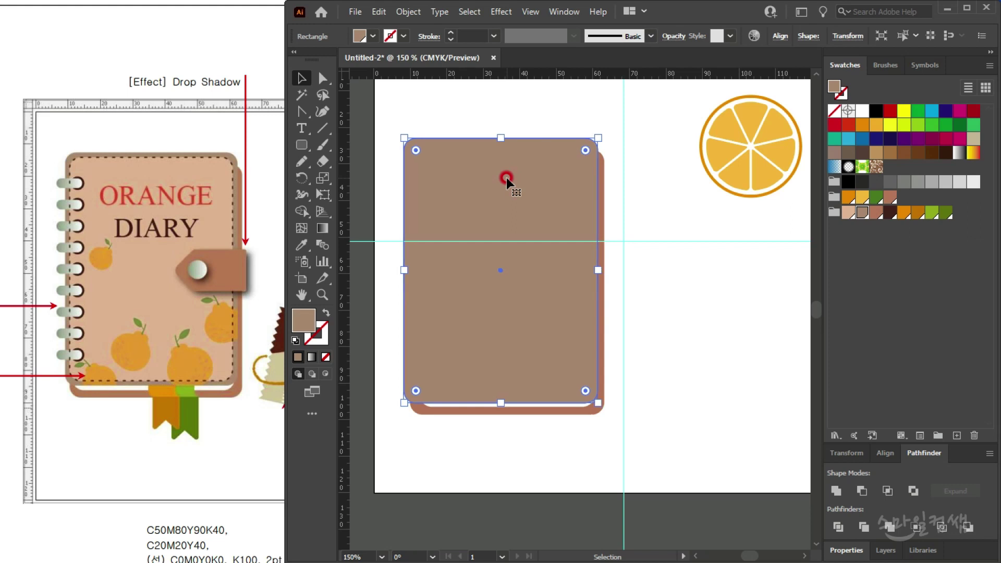
key(Left)
key(Left)
key(Up)
key(Up)
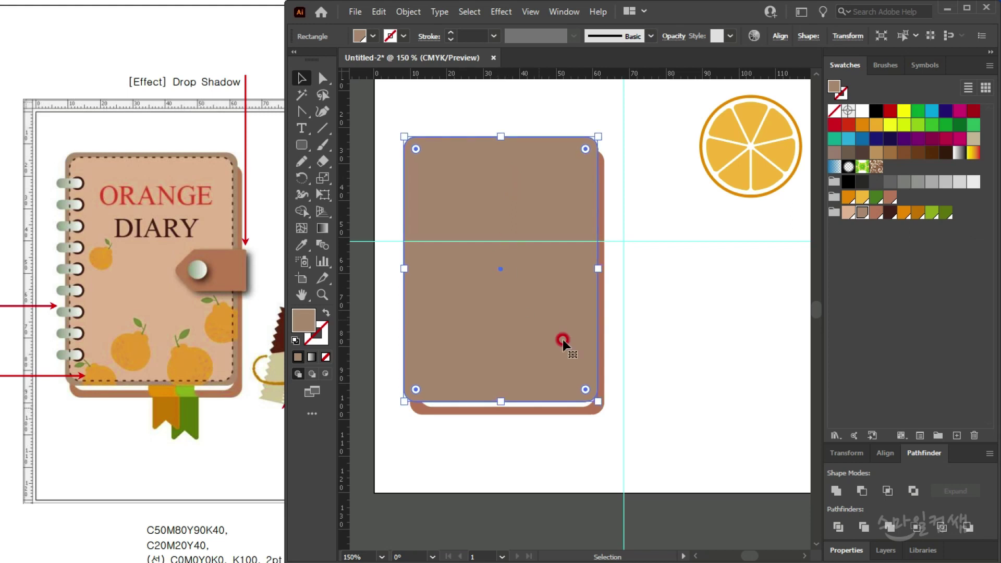
click(565, 469)
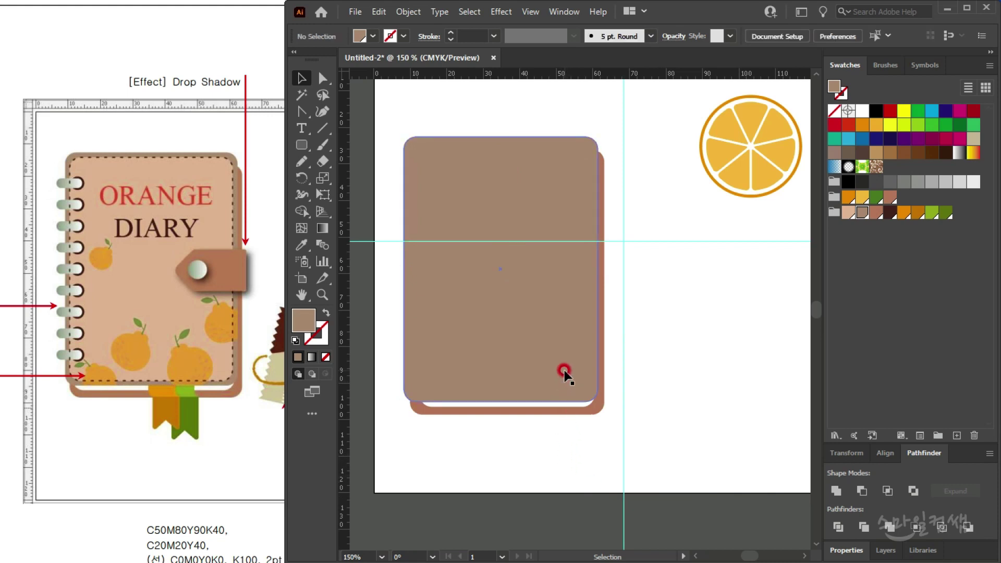
Step: Create a slightly smaller, centred copy of the front cover and fill it with the C=10 M=30 Y=40 swatch
click(528, 172)
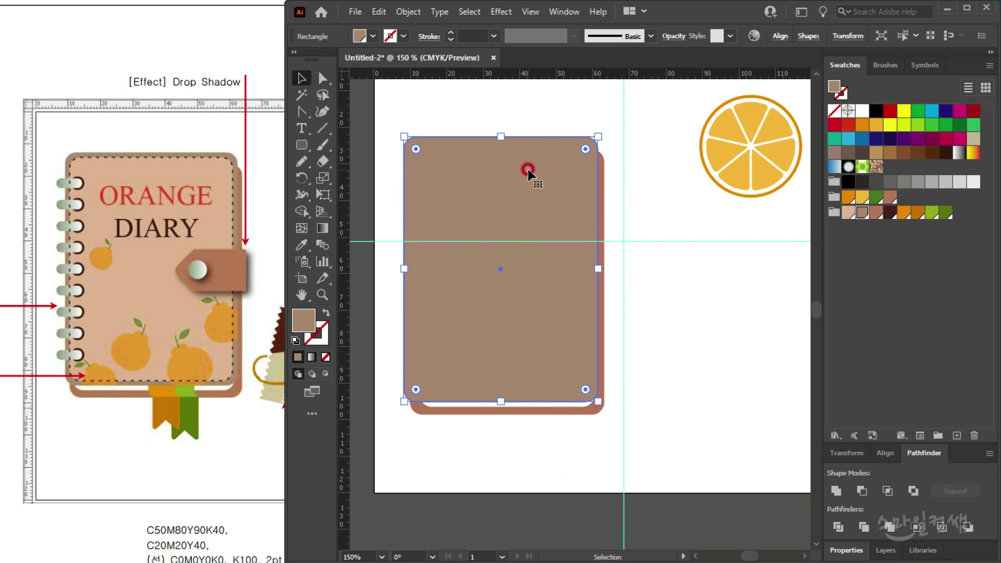
mouse_move(593, 137)
mouse_down()
mouse_move(580, 136)
mouse_move(592, 145)
mouse_up()
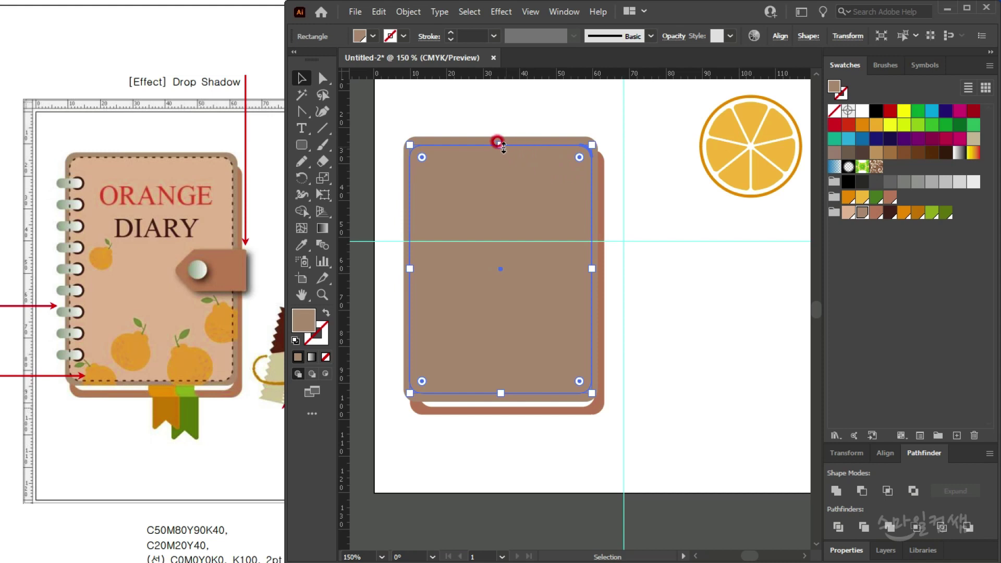
click(847, 213)
click(638, 317)
Step: Check the diary's colour list on the exam sheet and set the inner cover panel's stroke to C=50 M=70 Y=70 K=60
click(518, 207)
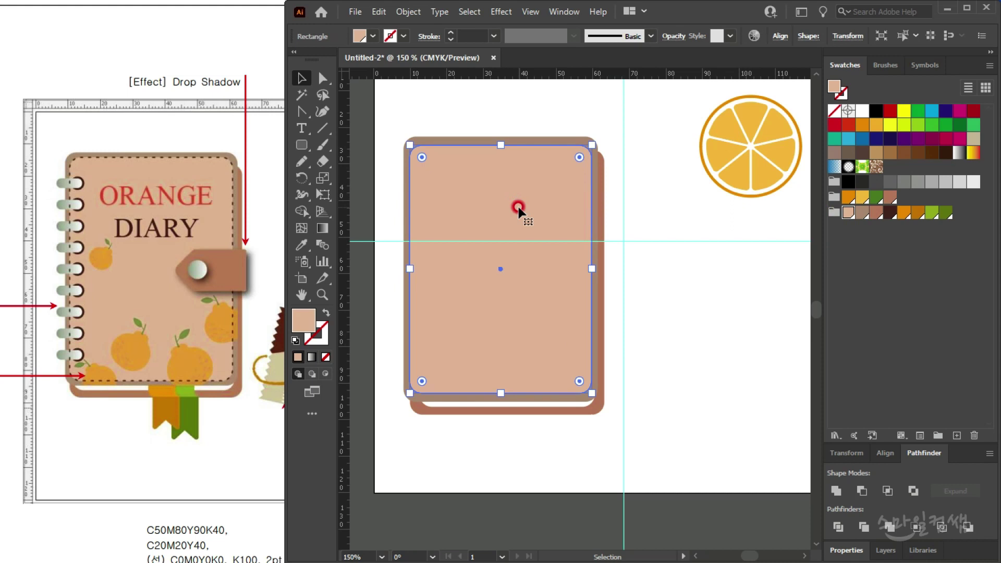
click(94, 253)
drag(94, 253, 201, 252)
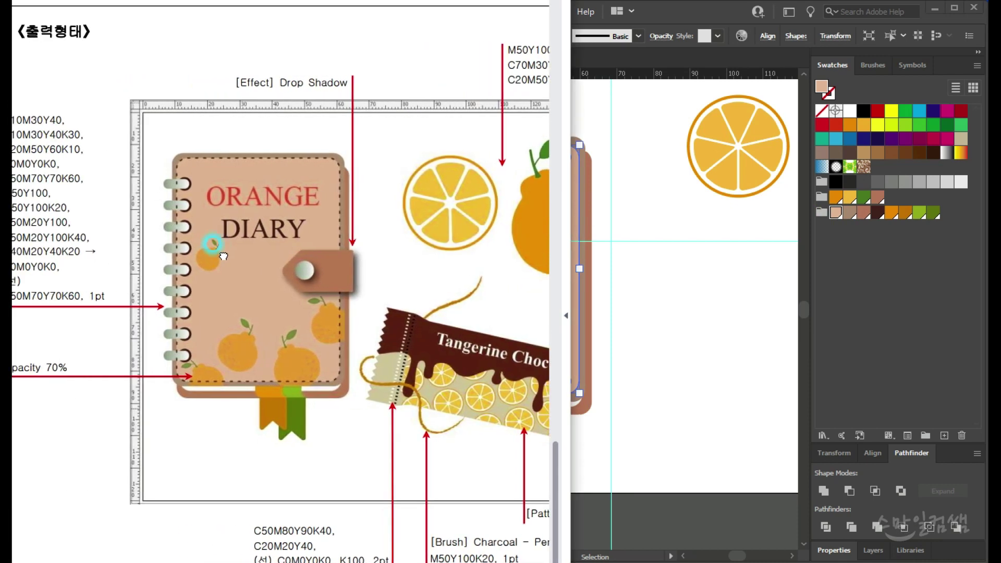
click(93, 270)
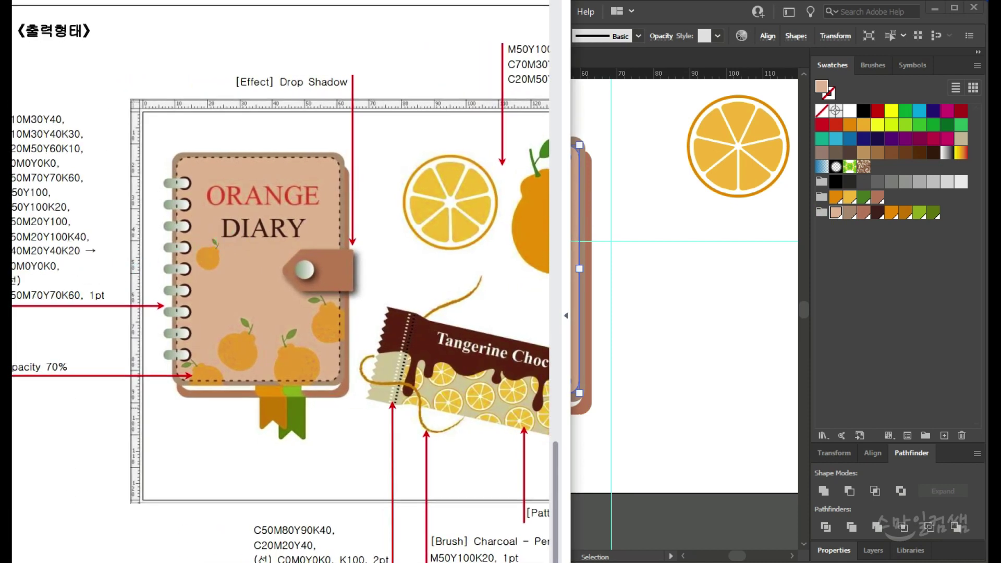
click(243, 298)
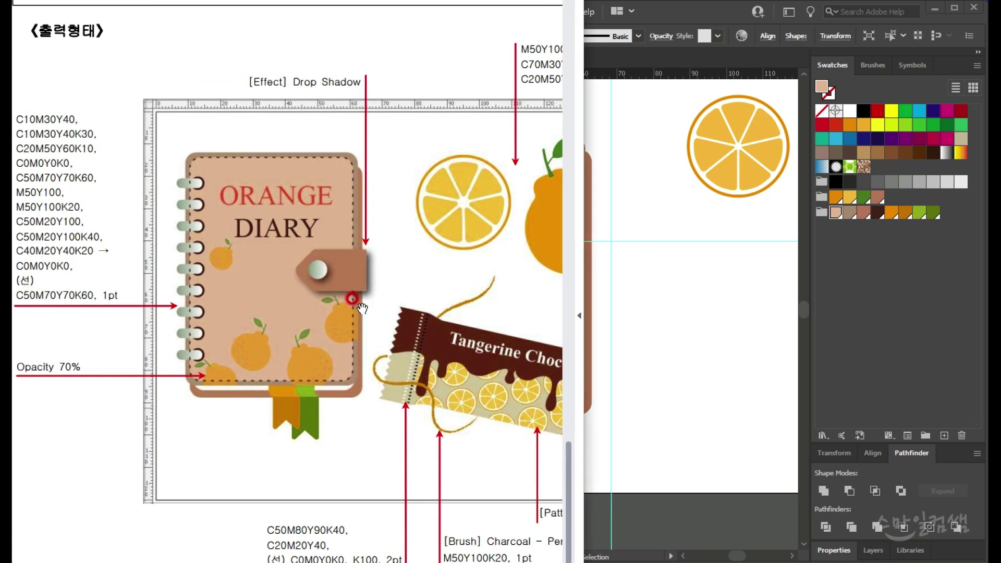
click(676, 342)
click(435, 346)
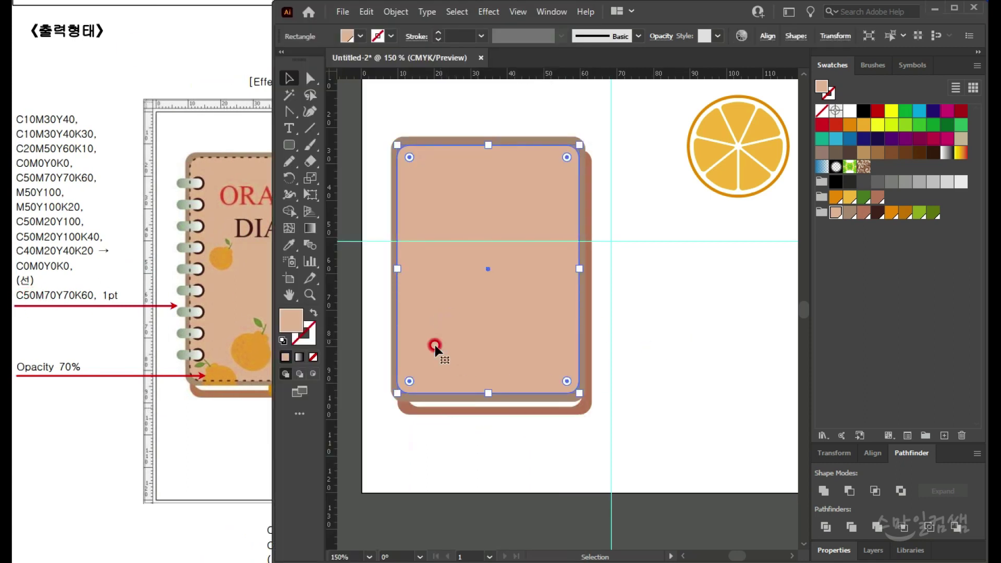
double_click(309, 333)
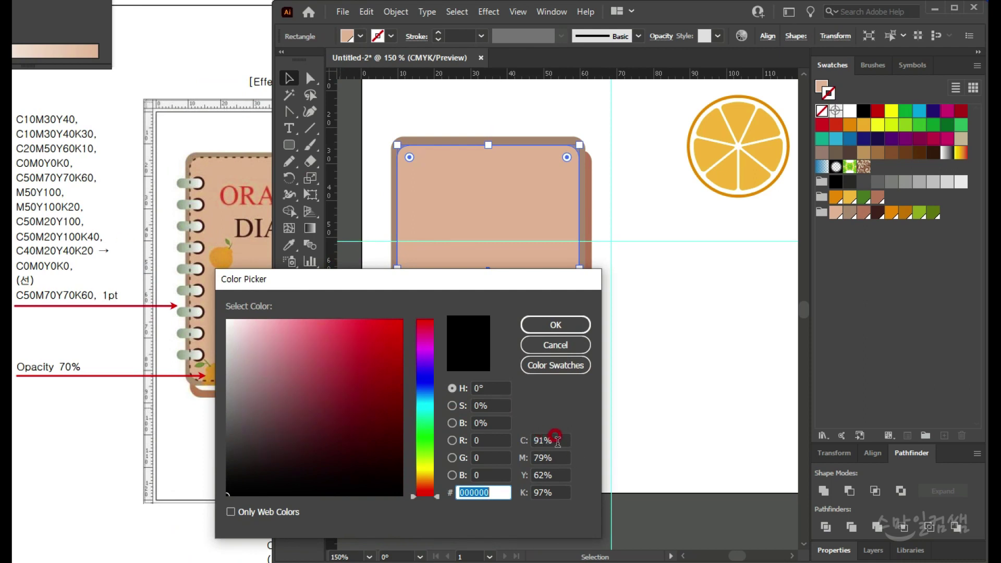
click(555, 440)
text(50)
key(Tab)
text(70)
key(Tab)
text(70)
key(Tab)
text(60)
key(Return)
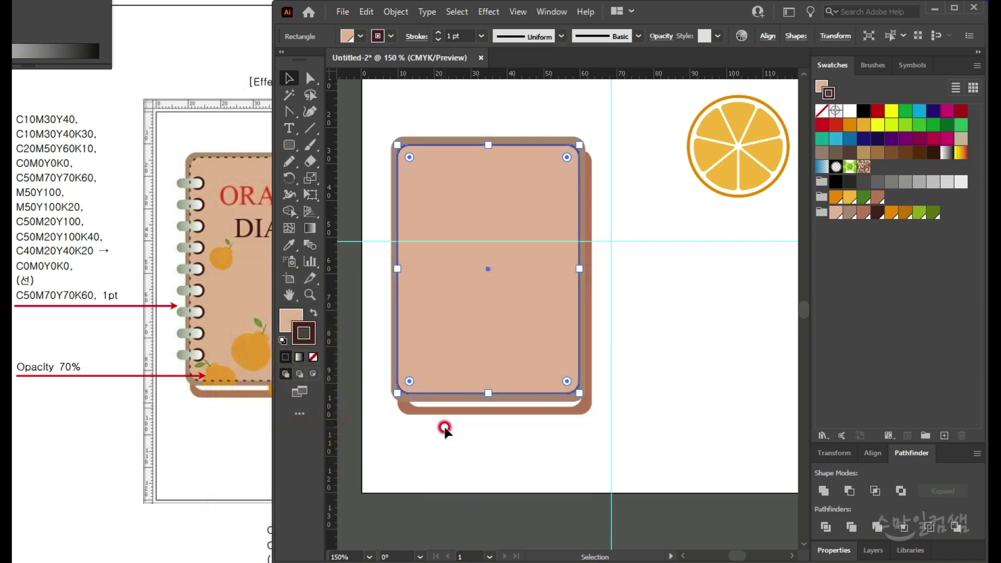
Step: Turn the inner cover panel's stroke into a dashed line with a 3 pt dash, and deselect the panel
click(415, 37)
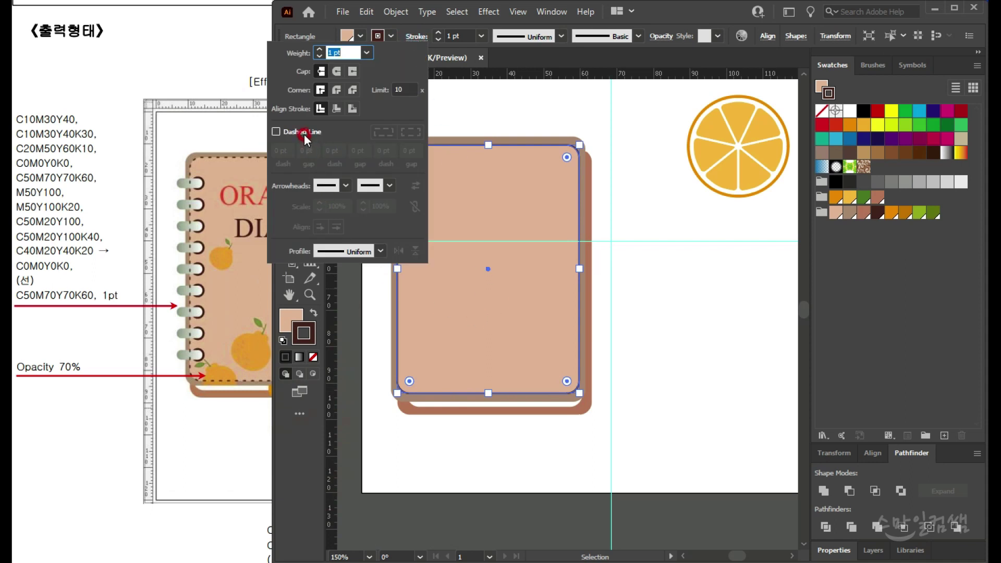
click(302, 133)
click(293, 153)
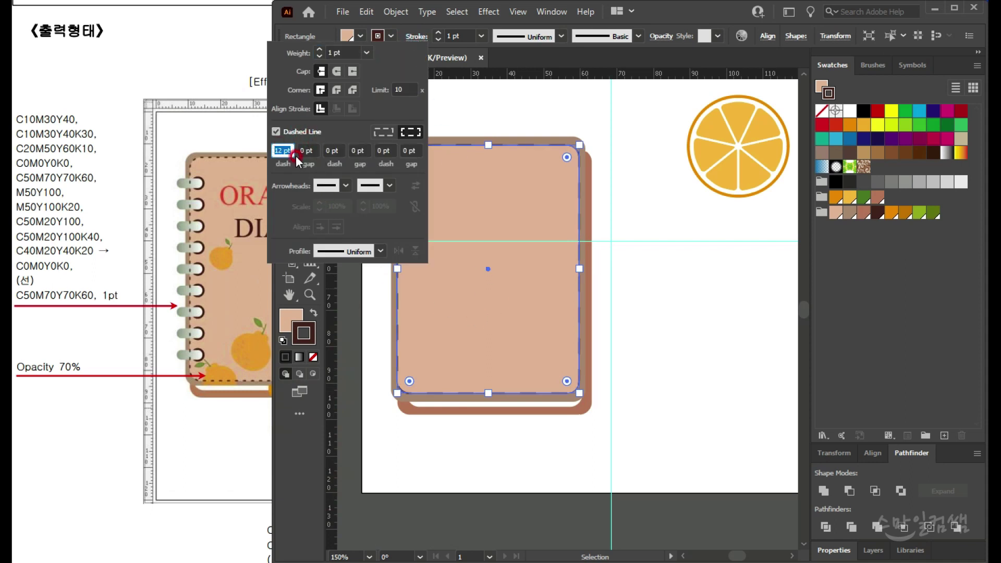
text(3)
key(Return)
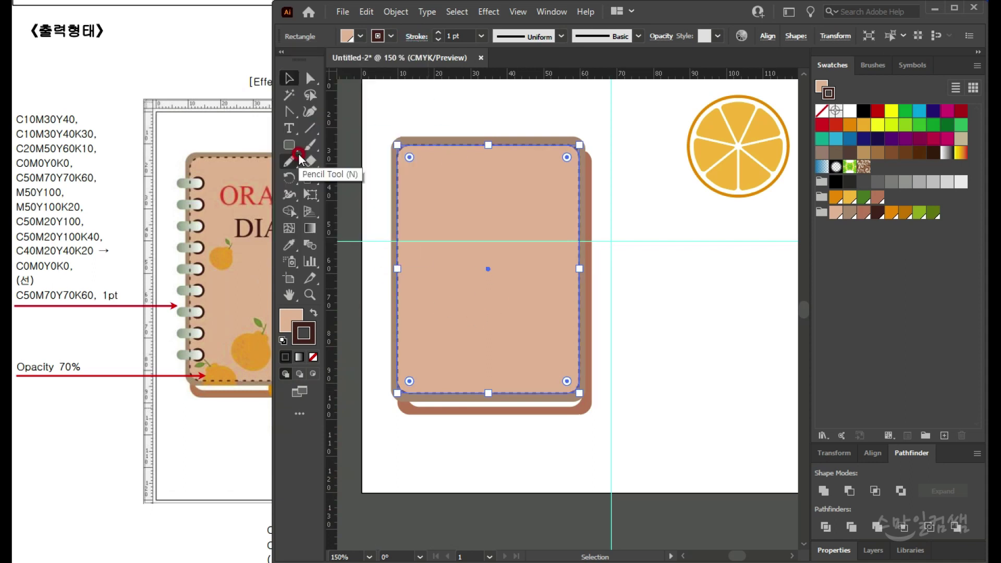
click(398, 96)
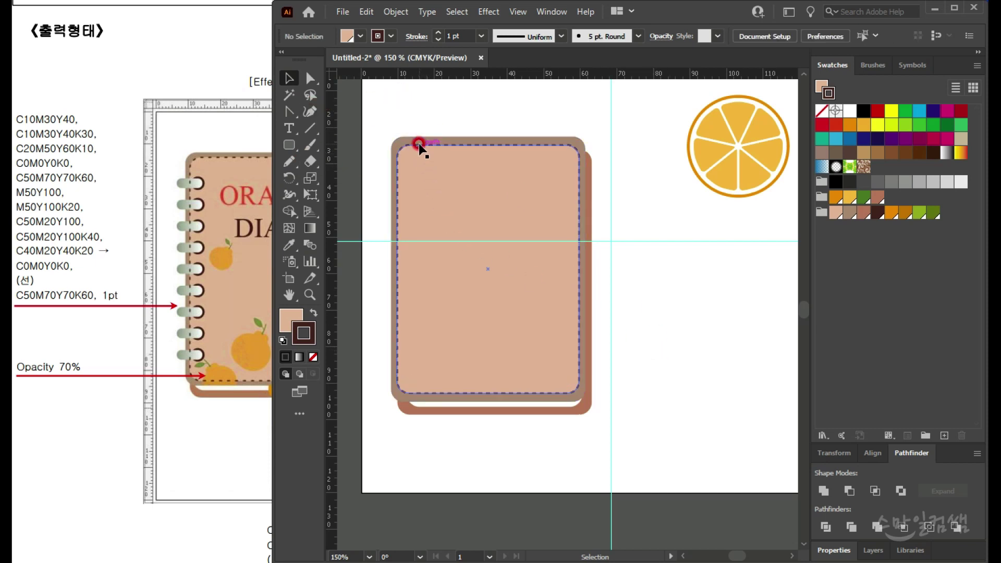
Step: Adjust the dash and gap lengths of the inner panel's dashed stroke to match the exam sheet, and deselect it
click(420, 148)
click(417, 36)
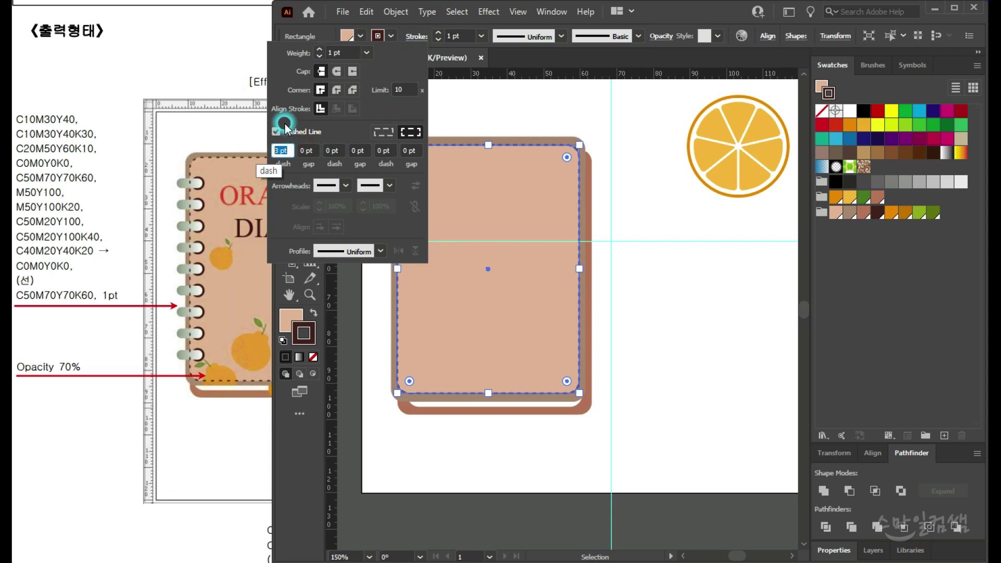
key(Return)
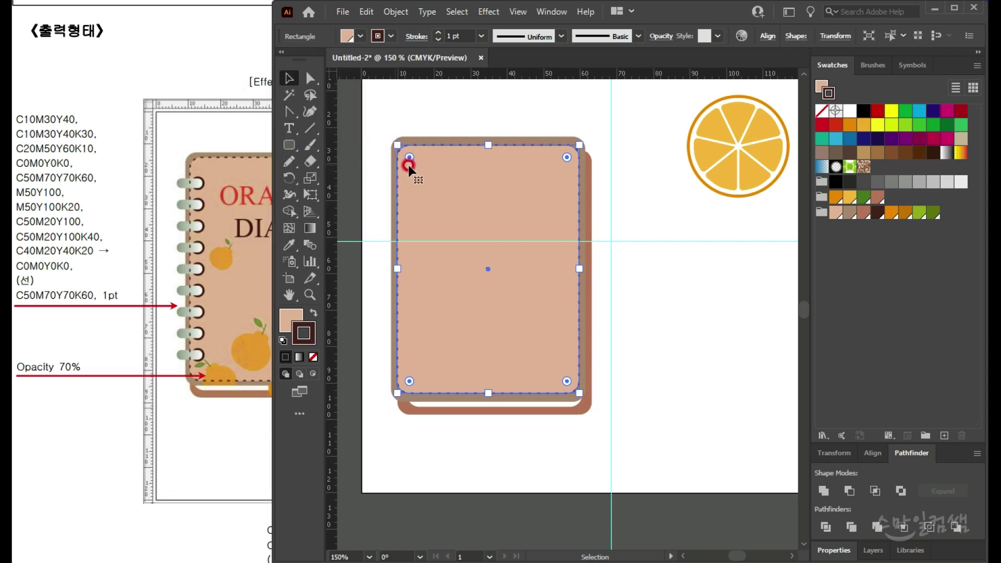
click(417, 36)
double_click(307, 150)
key(Return)
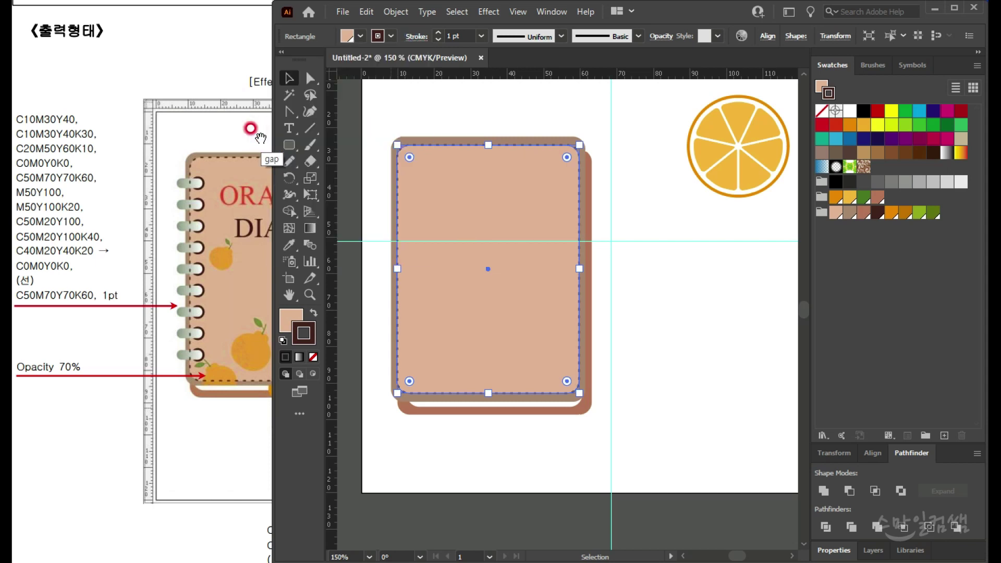
click(418, 107)
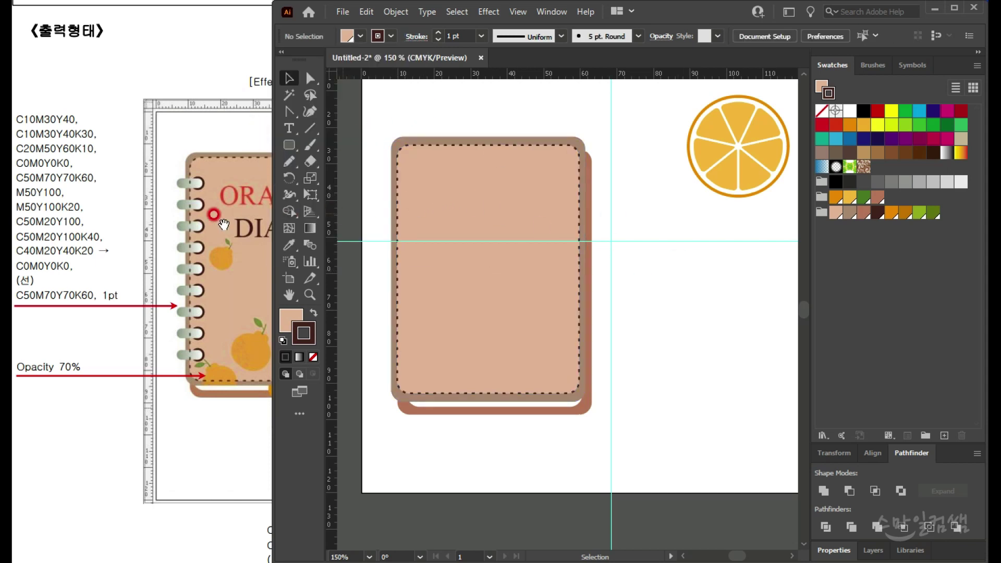
Step: Draw a small upright ellipse, about 3 mm wide and 4.5 mm high, near the upper-left corner inside the stitched outline
click(218, 219)
click(629, 273)
click(618, 285)
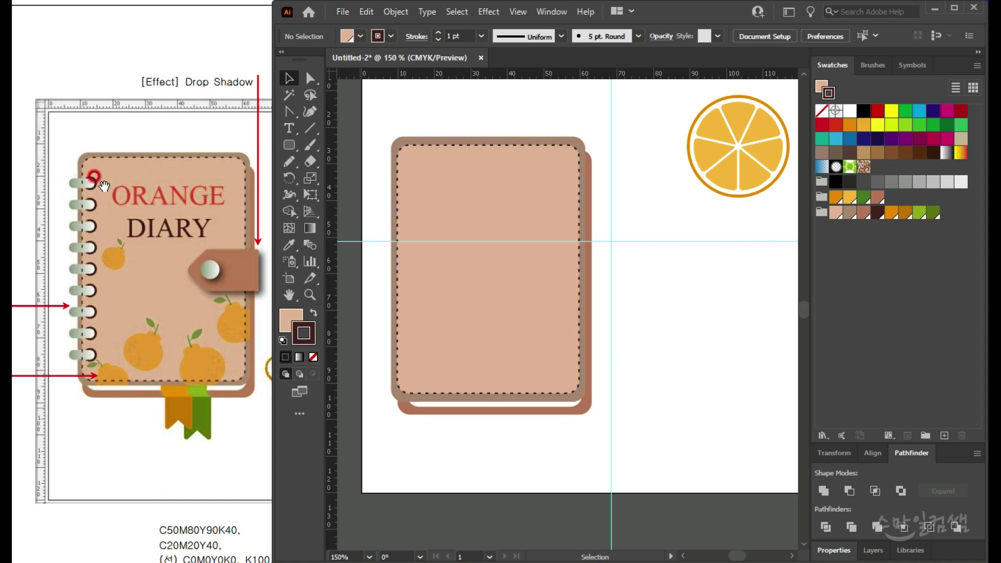
click(288, 145)
click(340, 180)
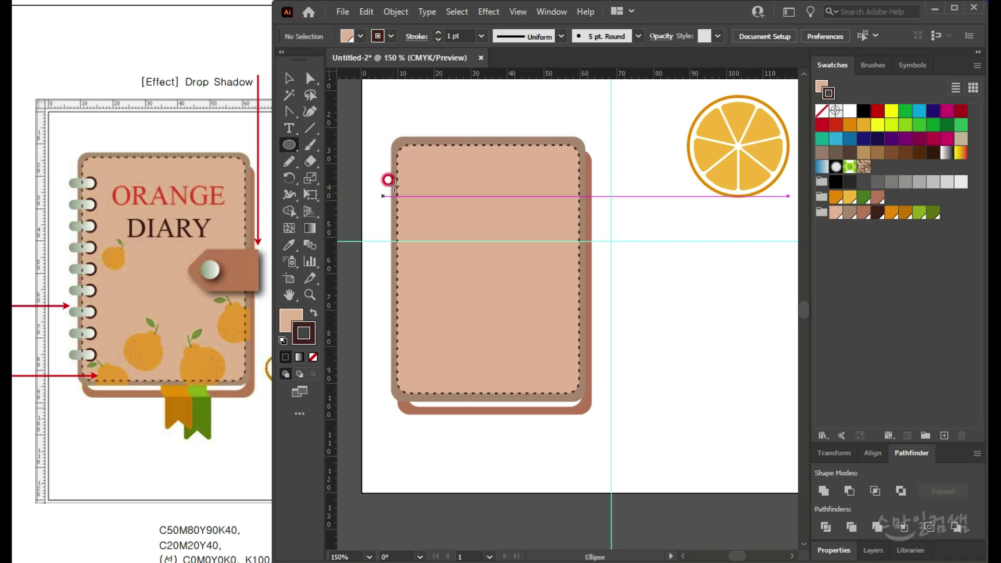
scroll(409, 176, up, 2)
drag(408, 177, 441, 182)
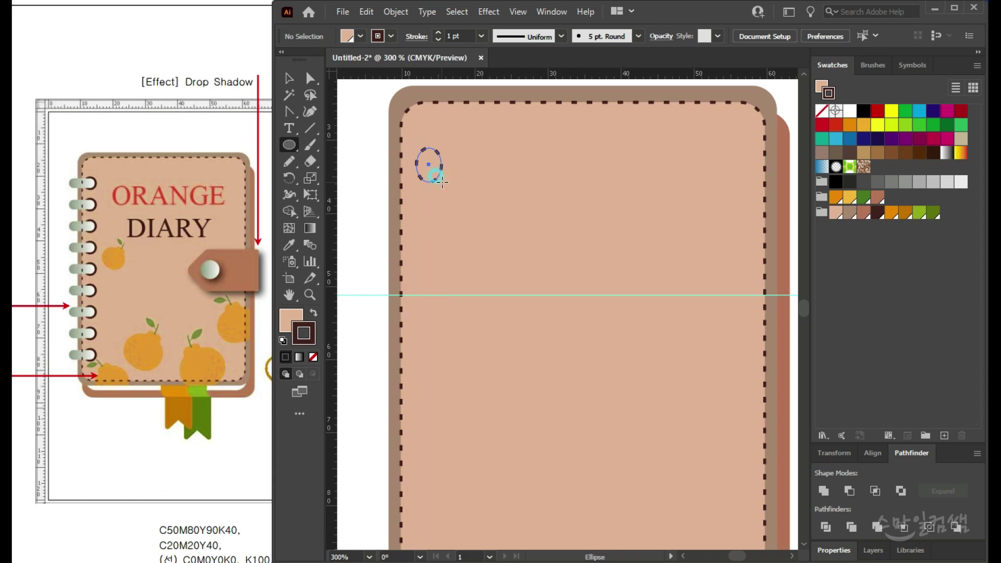
drag(438, 180, 437, 180)
Step: Remove the ellipse's stroke and fill it with the C=50 M=70 Y=70 K=60 swatch
click(877, 212)
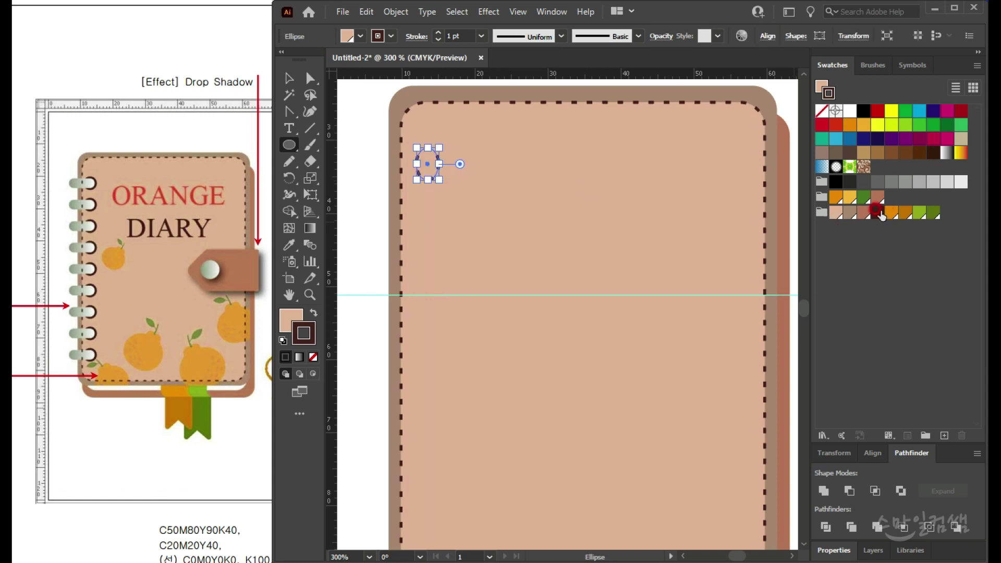
click(312, 356)
click(292, 320)
click(878, 212)
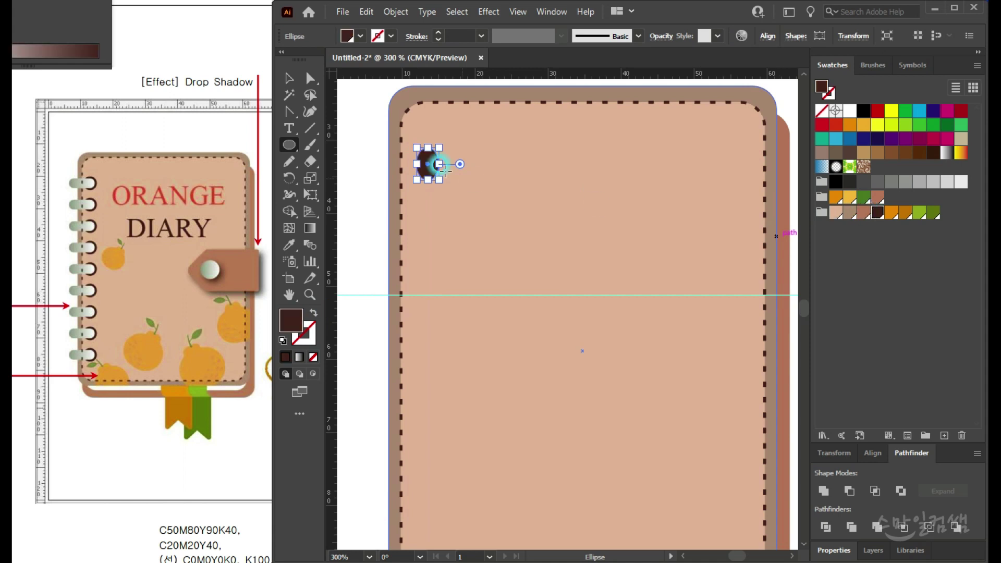
Step: Reduce the dark brown ellipse's height to about 4 mm
click(288, 78)
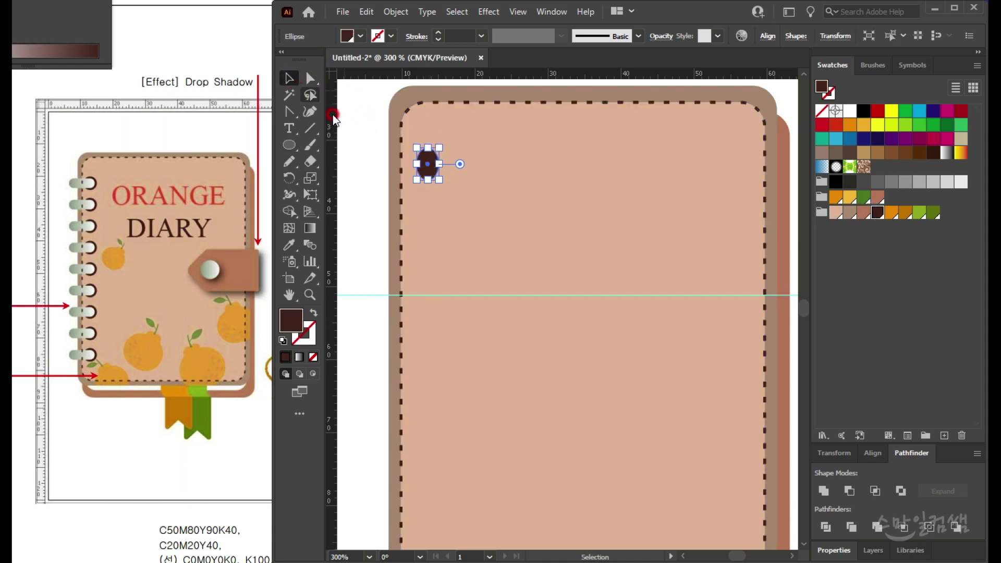
alt+scroll(441, 165, up, 3)
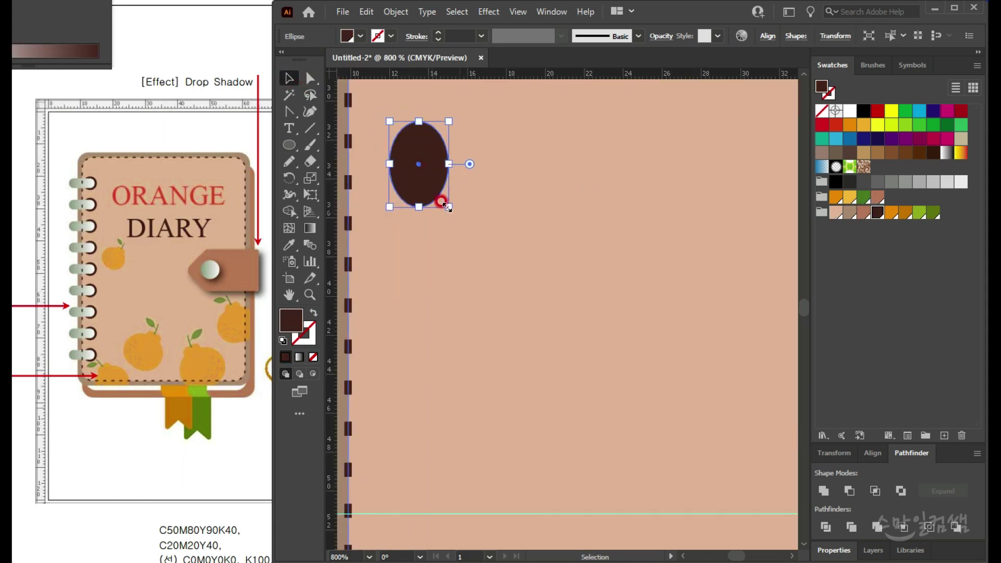
drag(448, 206, 412, 193)
Step: Draw a rounded bar, about 8 mm long and 2.7 mm high, from the ellipse out past the cover's left edge
alt+scroll(443, 203, down, 2)
drag(515, 211, 597, 210)
drag(289, 145, 348, 163)
drag(435, 167, 509, 194)
click(289, 78)
Step: Check the binding ring's gradient colours on the exam sheet and give the rounded bar a linear gradient fill
click(69, 264)
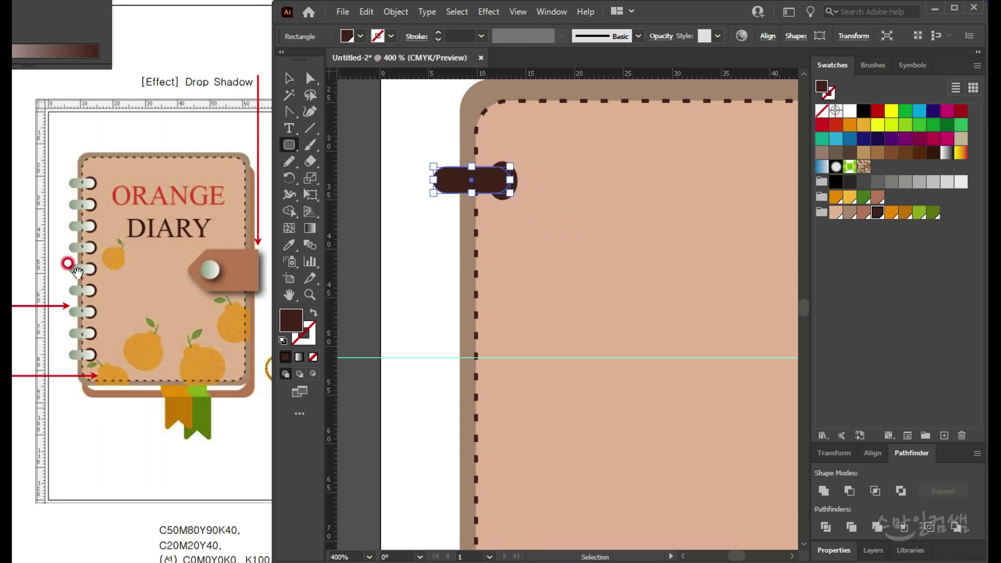
click(44, 263)
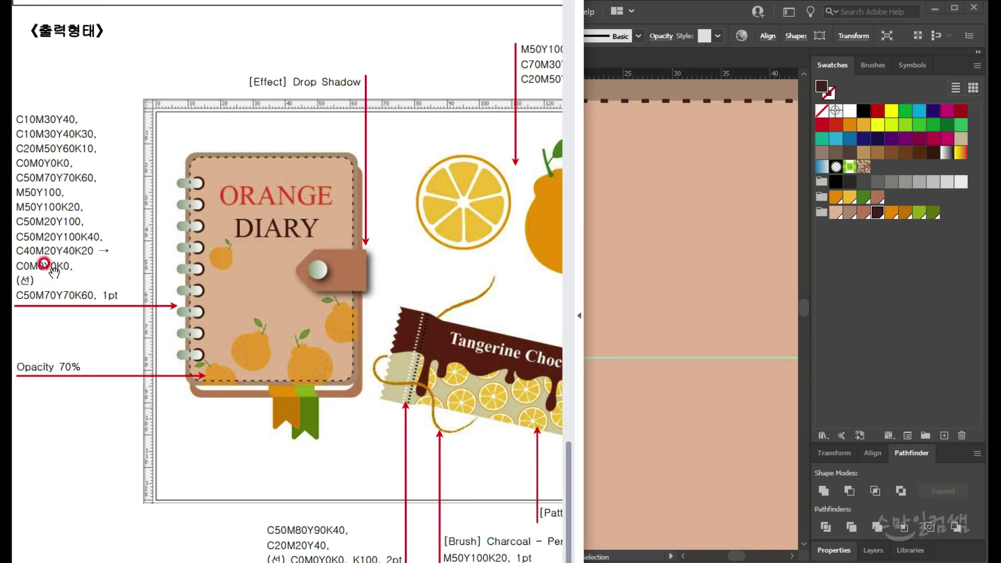
click(652, 250)
click(676, 19)
click(552, 16)
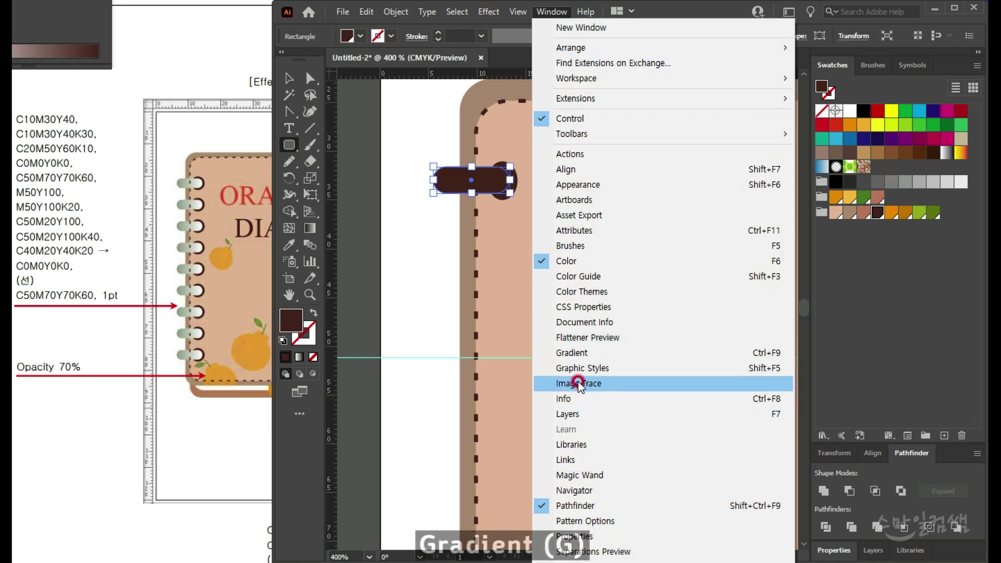
click(576, 353)
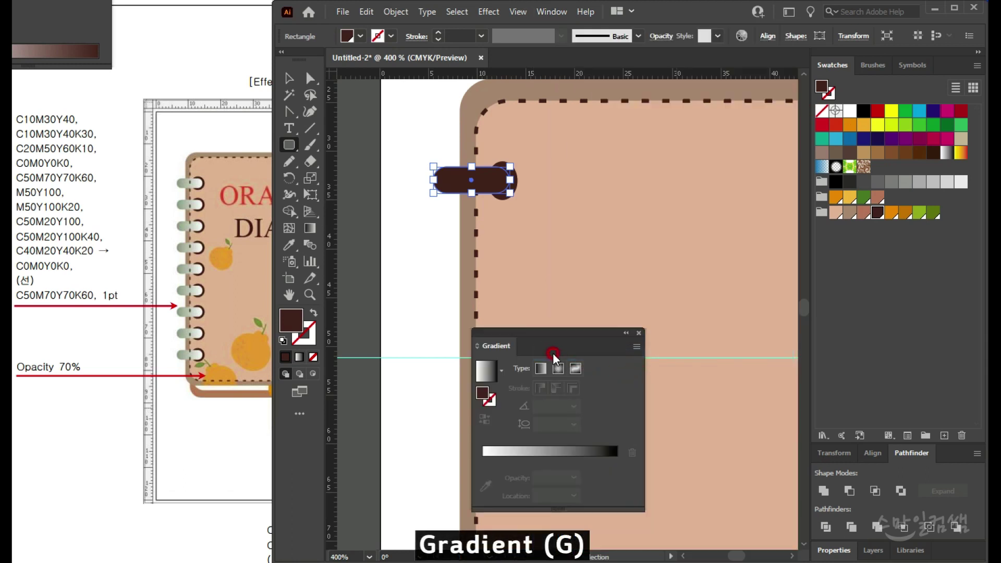
drag(545, 333, 667, 218)
click(659, 253)
click(604, 362)
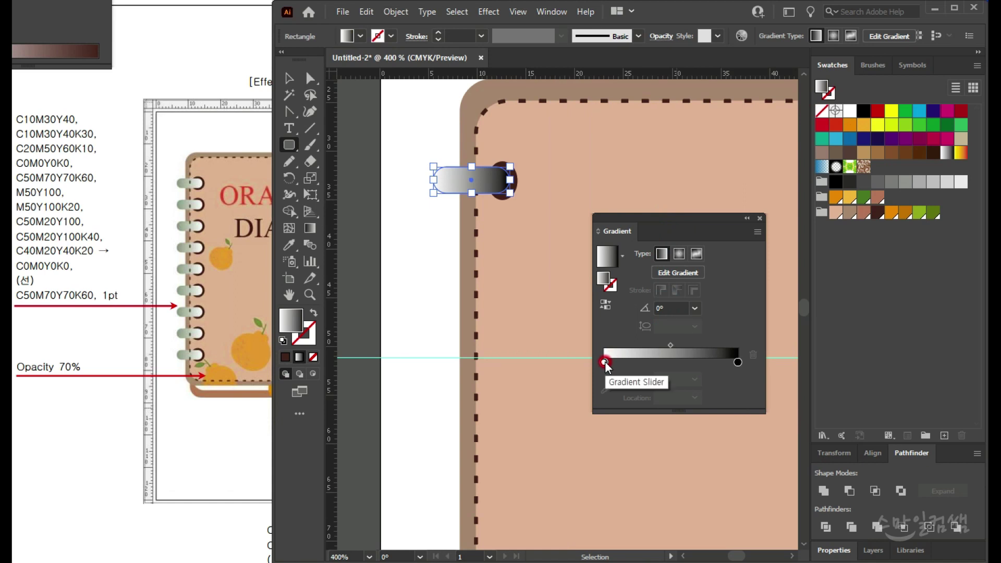
Step: Set the gradient's black end stop to CMYK C=40 M=20 Y=40 K=20
double_click(737, 362)
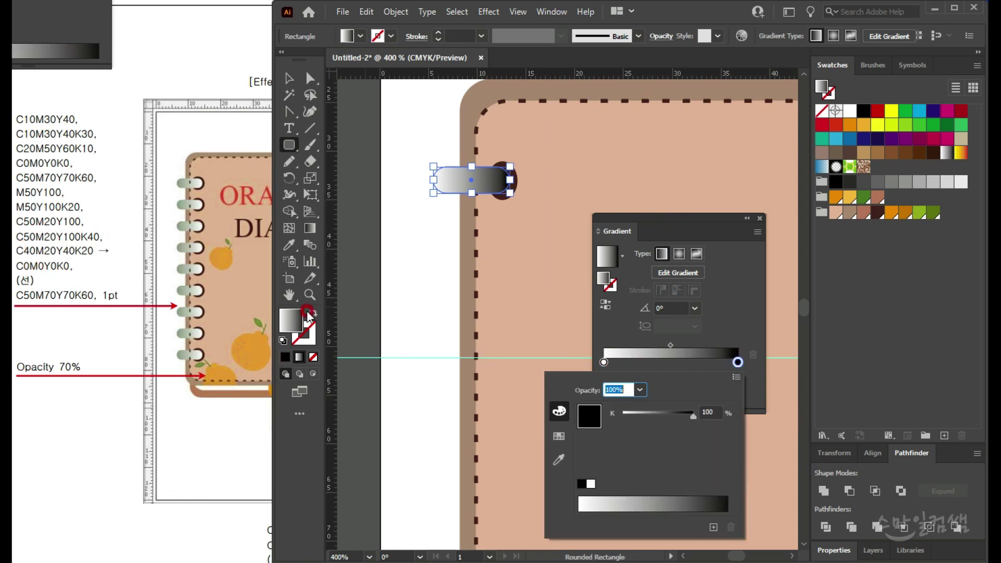
click(735, 379)
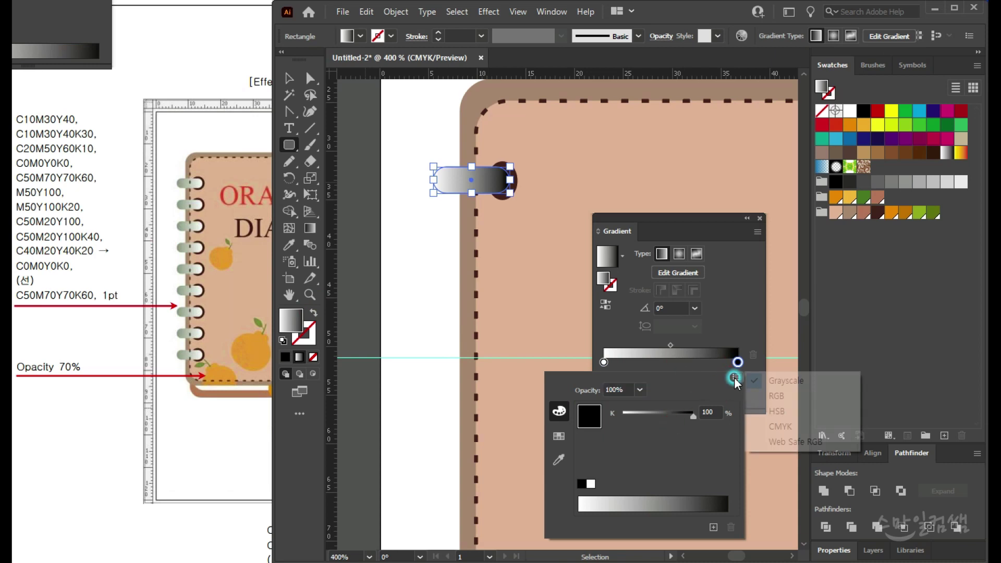
click(758, 411)
click(714, 412)
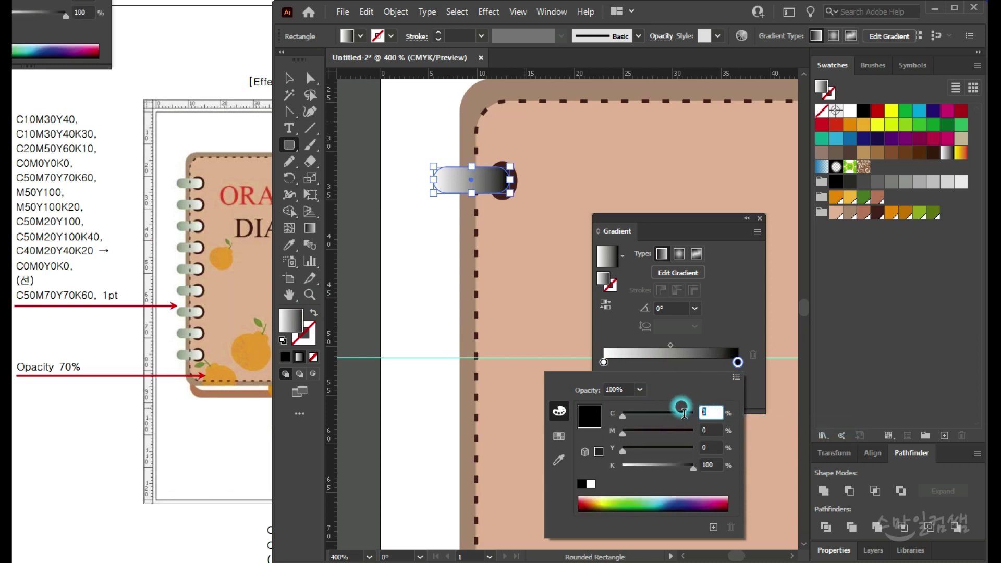
text(40)
key(Tab)
text(20)
key(Tab)
text(40)
key(Tab)
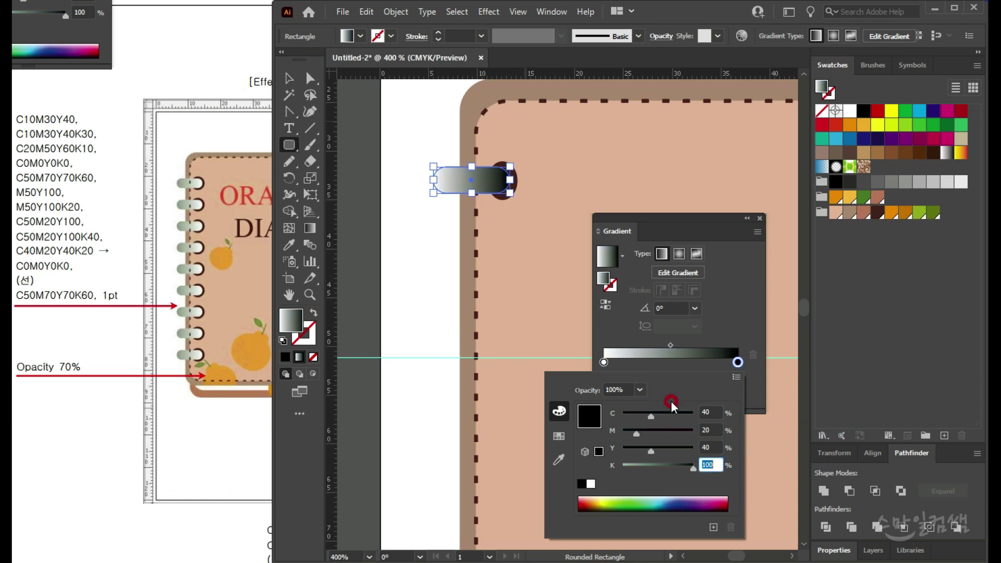
text(20)
key(Return)
click(669, 394)
Step: Reverse the bar's gradient so it runs from grey-green at the outer end to white, as on the exam sheet
click(197, 185)
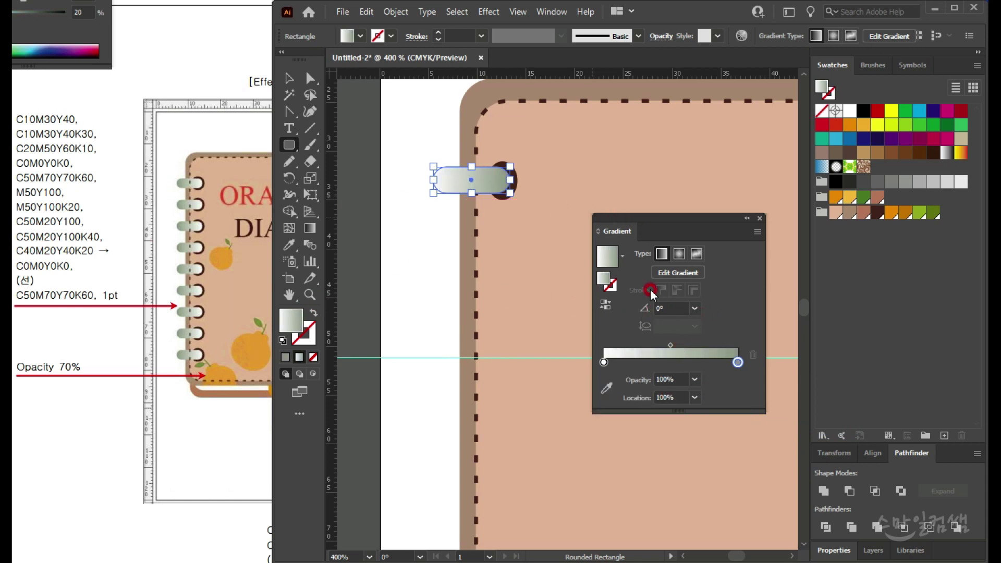
click(607, 303)
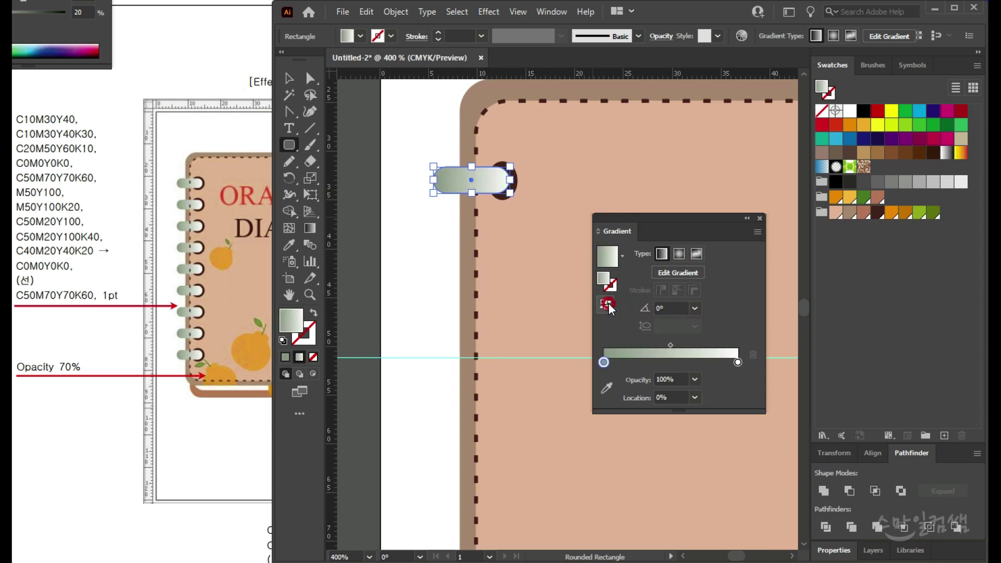
click(760, 219)
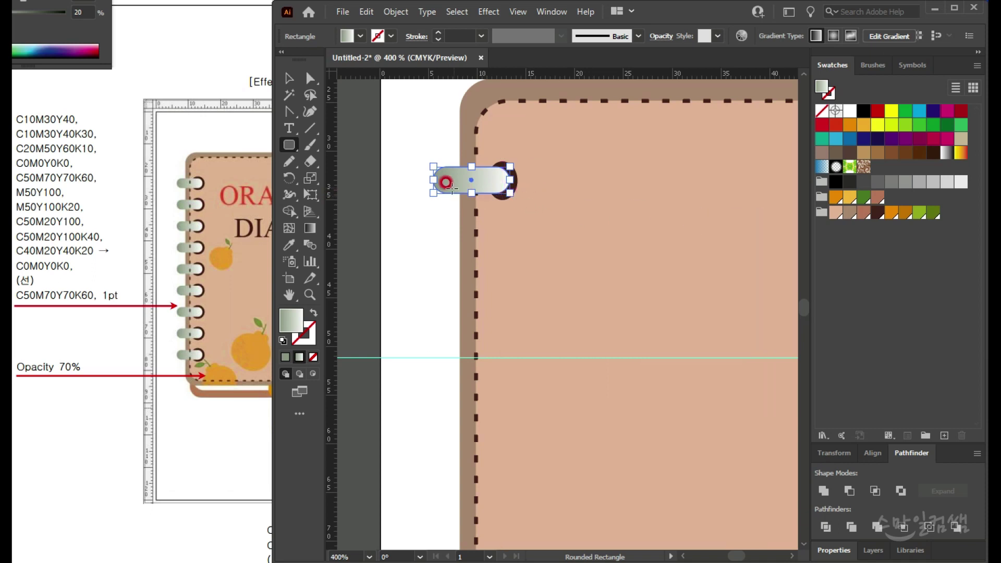
Step: Shorten the bar from its outer end to about 6.5 mm and group it with the dark ellipse
key(v)
drag(434, 178, 446, 177)
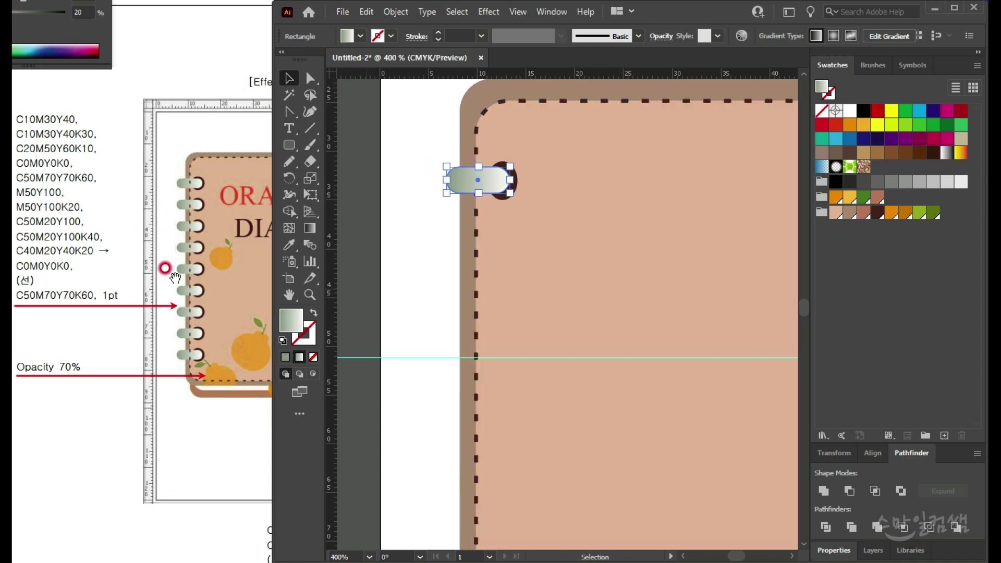
scroll(495, 200, up, 3)
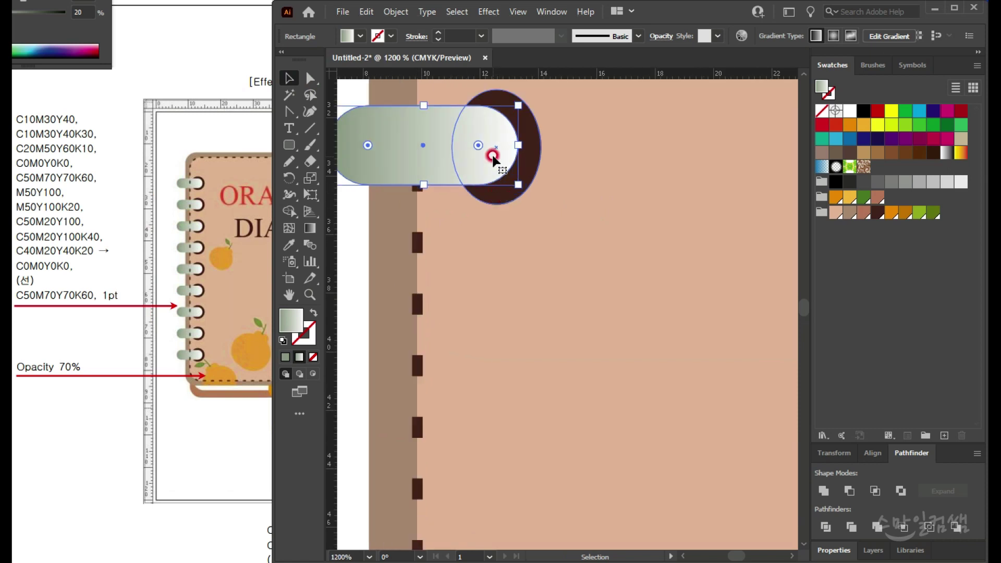
shift+click(533, 137)
key(ctrl+g)
scroll(539, 221, down, 1)
scroll(539, 221, down, 3)
scroll(522, 198, down, 2)
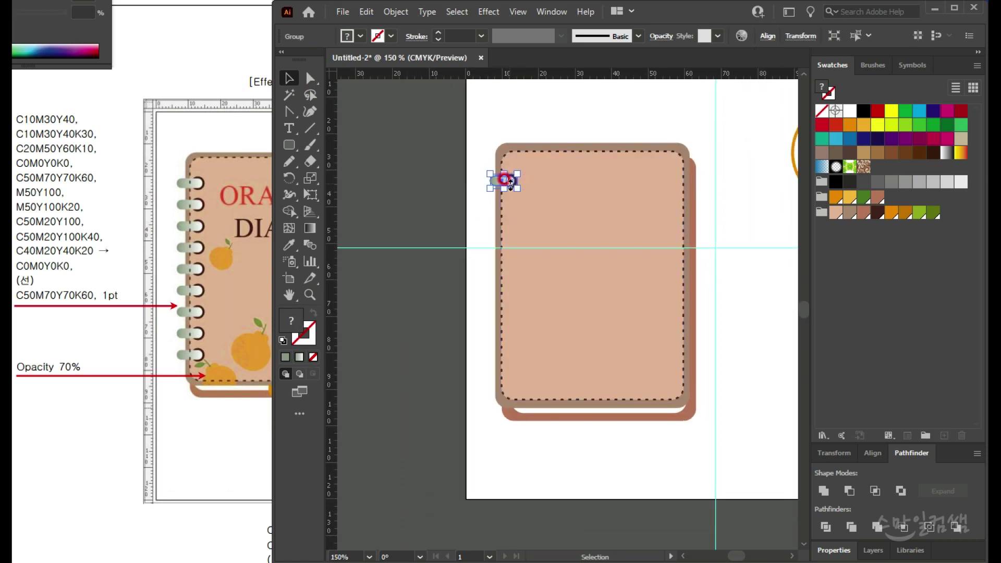
Step: Place a copy of the ring group straight below the original, about 6 mm down
scroll(509, 182, up, 3)
drag(505, 186, 506, 246)
scroll(508, 245, down, 3)
drag(569, 240, 547, 217)
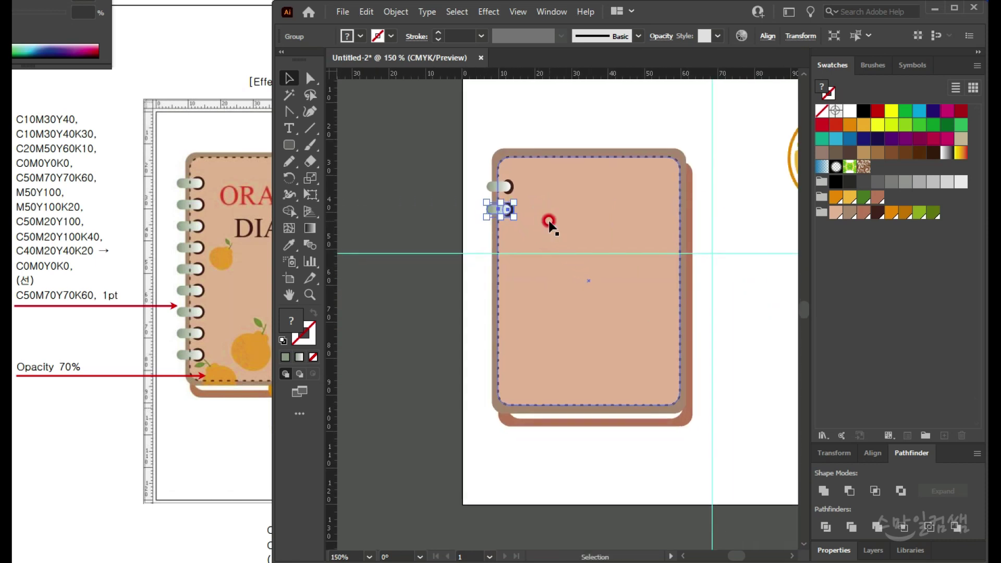
Step: Repeat the ring duplication until nine evenly spaced rings run down the diary's spine
key(ctrl+d)
key(ctrl+d)
key(ctrl+d)
key(ctrl+d)
key(ctrl+d)
key(ctrl+d)
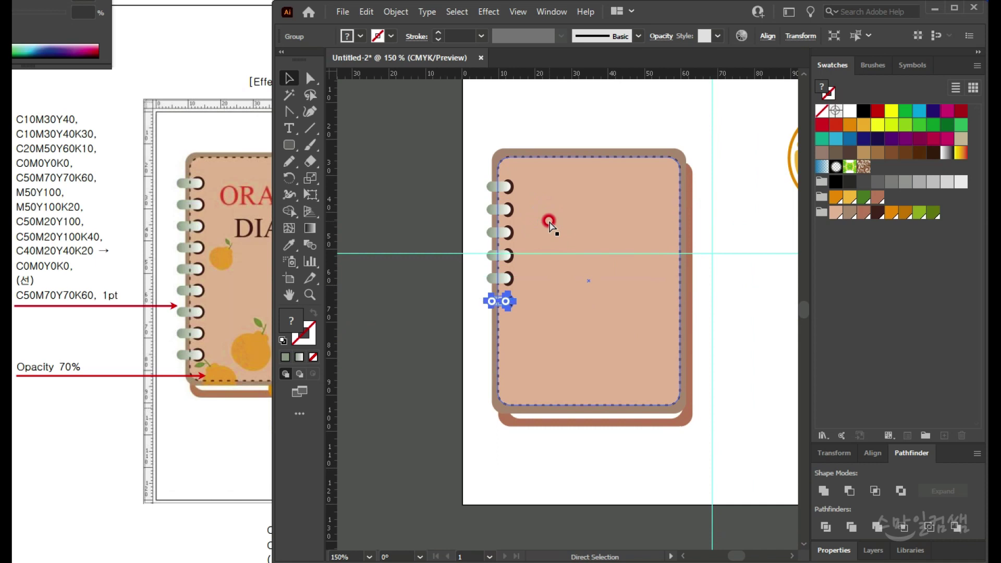
key(ctrl+d)
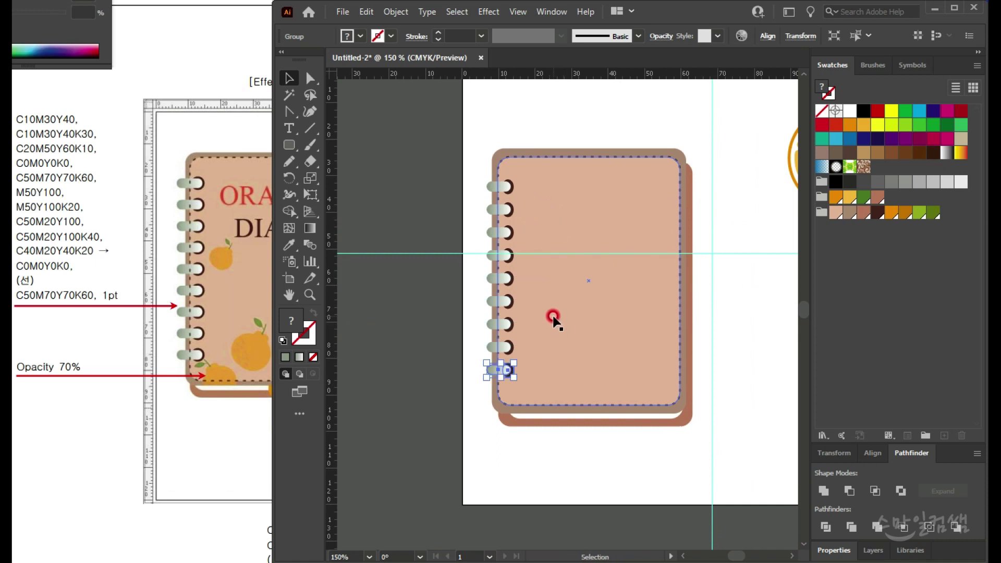
Step: Select all nine rings, stretch the column slightly downward along the spine, and deselect it
drag(474, 179, 488, 383)
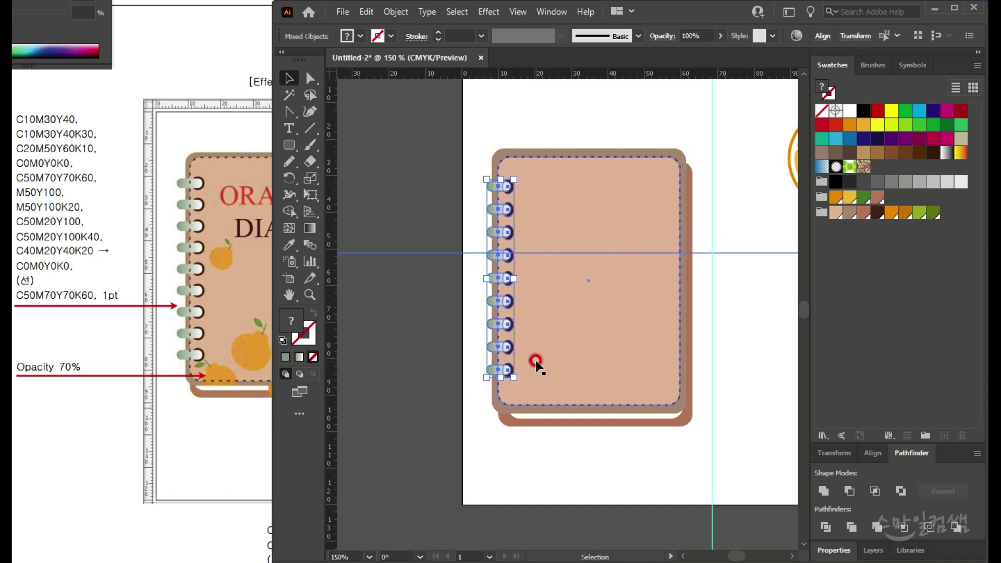
drag(510, 379, 511, 384)
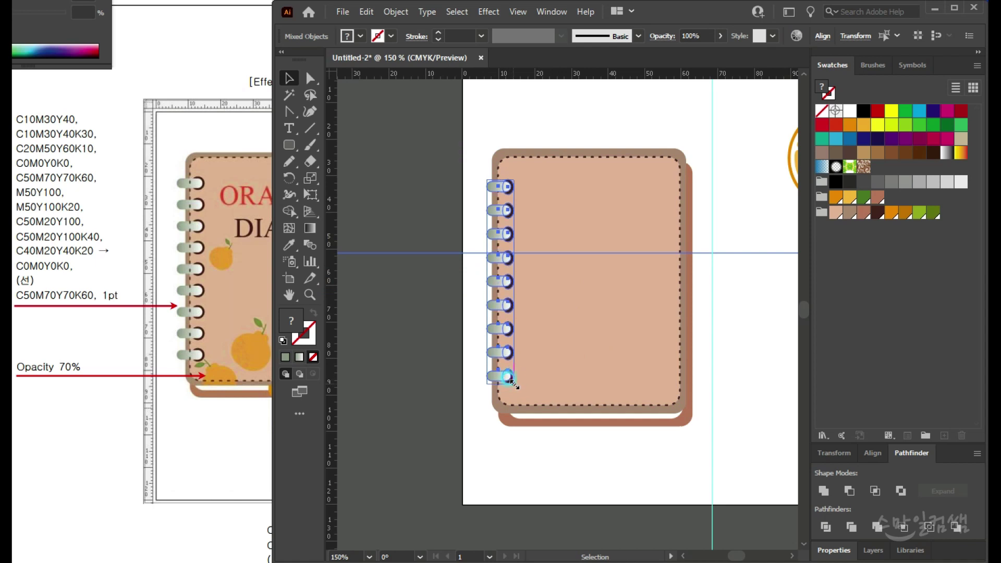
click(563, 127)
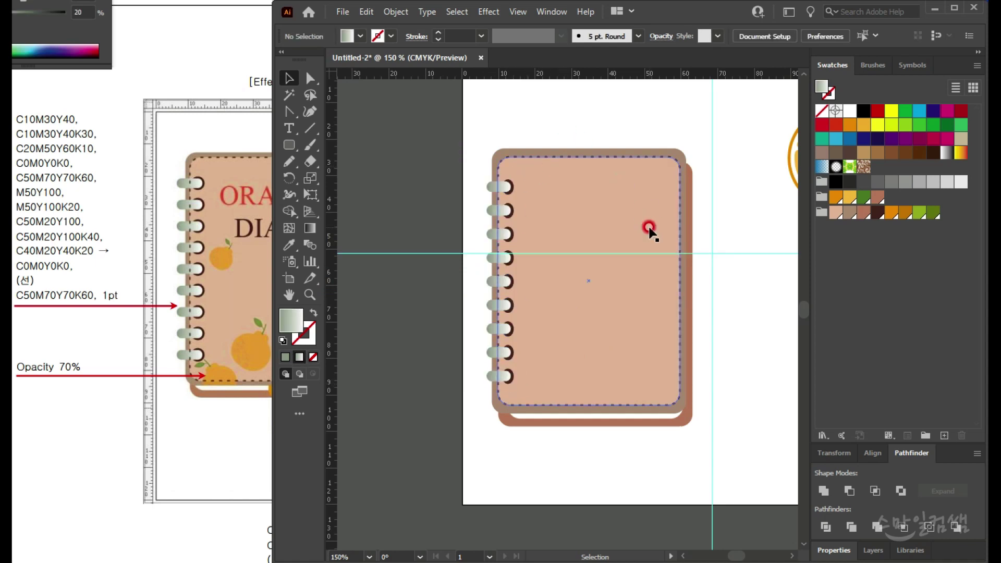
Step: Check the bookmark ribbons on the exam sheet and draw a rectangle, about 15 by 17 mm, on the lower cover
drag(576, 272, 539, 257)
click(172, 218)
drag(218, 230, 97, 230)
click(614, 115)
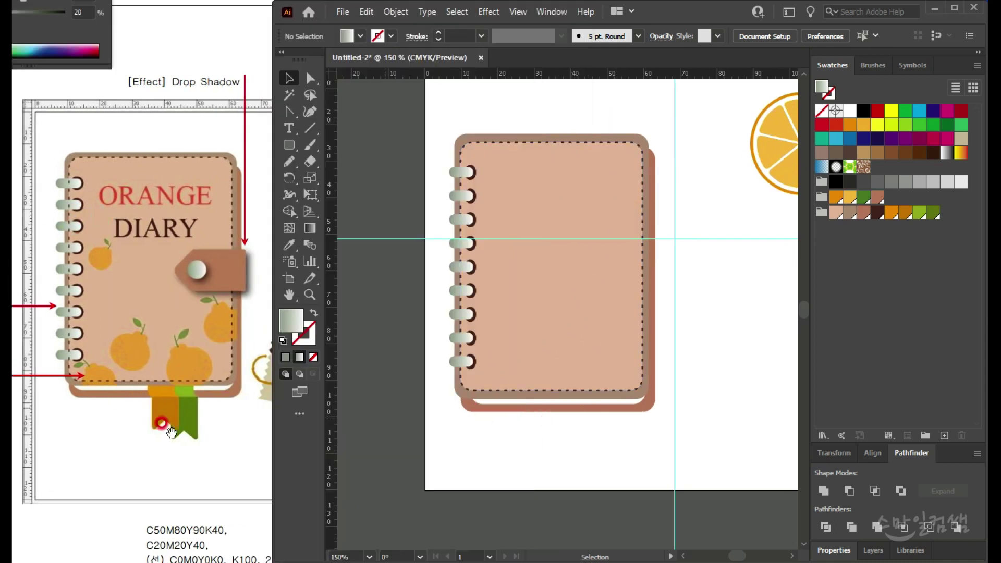
scroll(170, 430, up, 2)
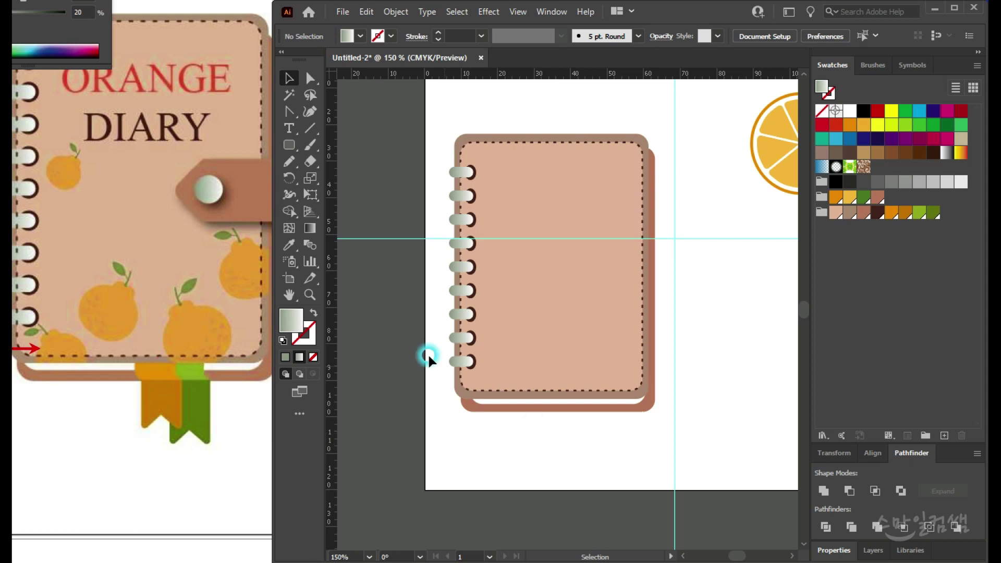
click(106, 0)
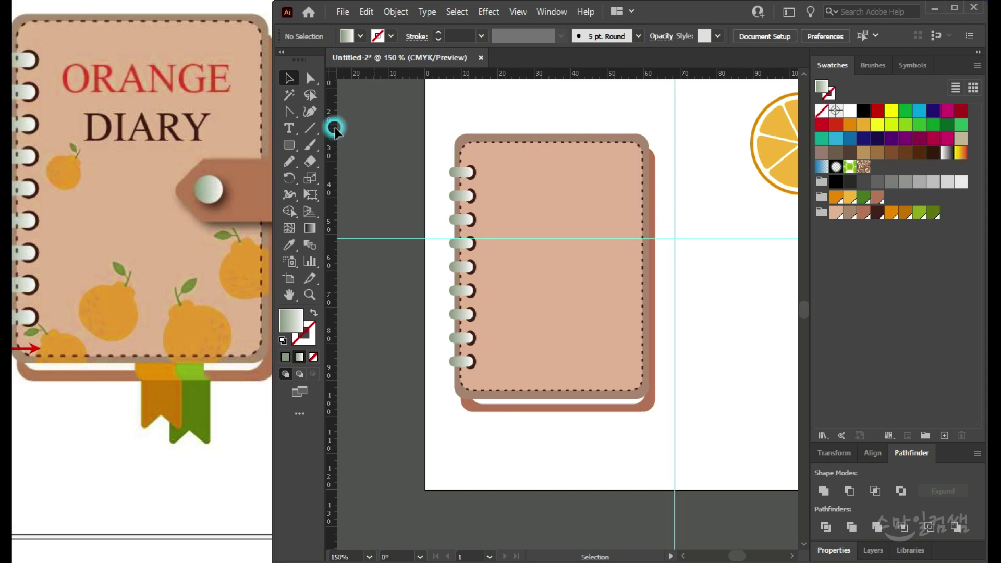
drag(290, 143, 344, 144)
drag(530, 279, 584, 342)
Step: Fill the bookmark rectangle with the M=50 Y=100 swatch and reduce it to about 14 mm wide and 9 mm high
click(841, 197)
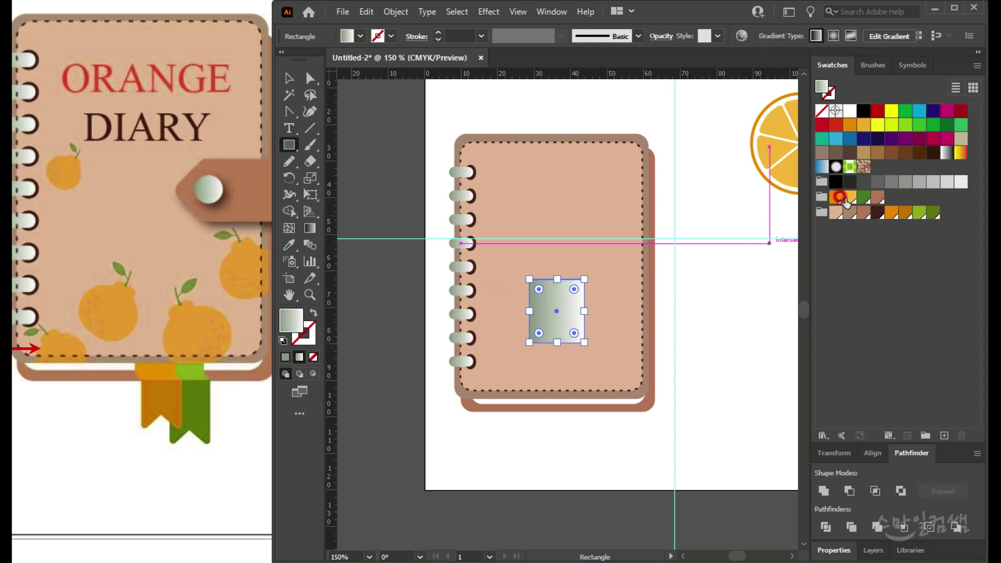
click(891, 214)
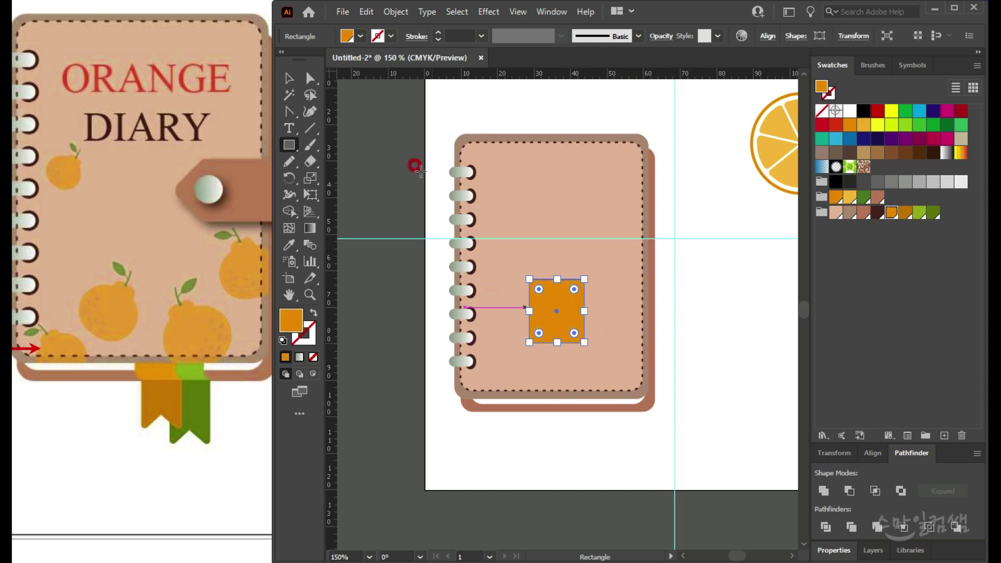
click(280, 83)
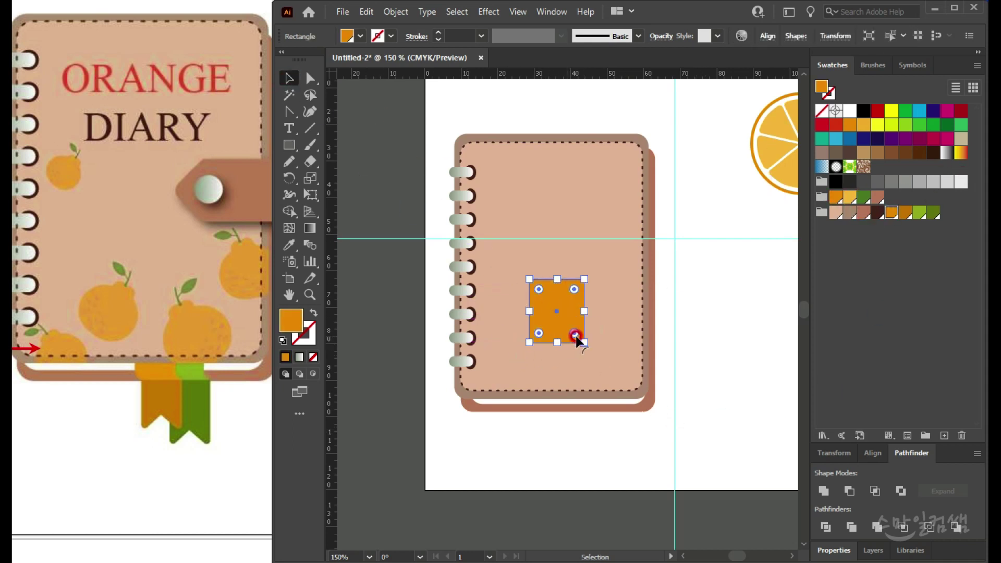
drag(583, 339, 580, 313)
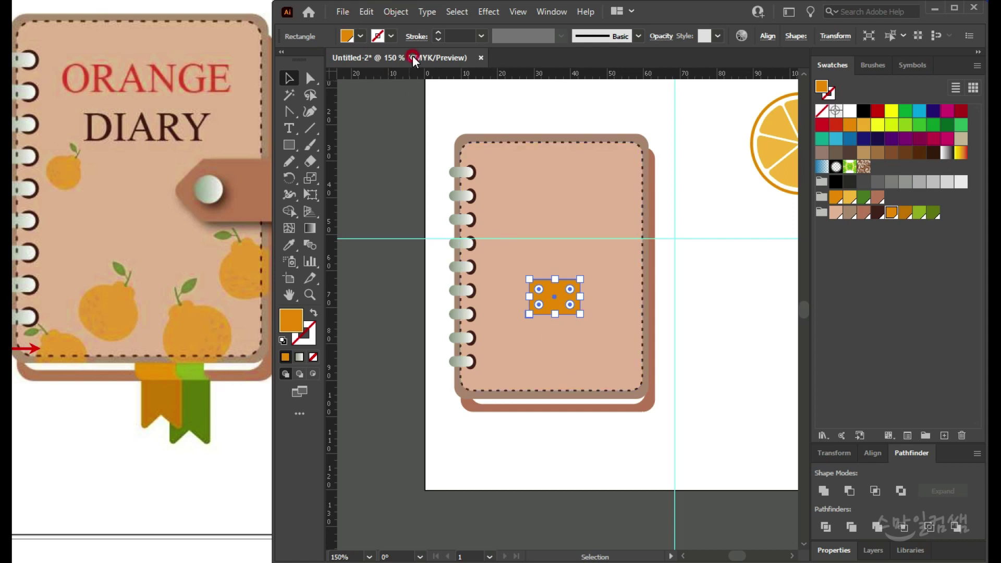
Step: Turn the orange bookmark rectangle upright and apply a horizontal Arch envelope warp with a 50% bend
mouse_move(585, 270)
mouse_down()
mouse_move(590, 316)
mouse_move(571, 336)
mouse_up()
key(ctrl+z)
click(562, 294)
click(395, 11)
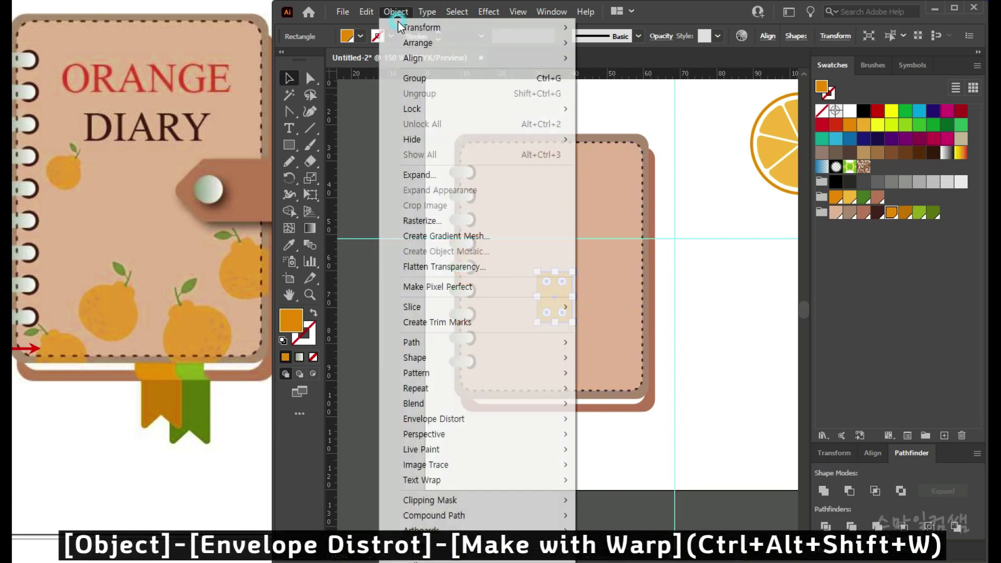
mouse_move(480, 418)
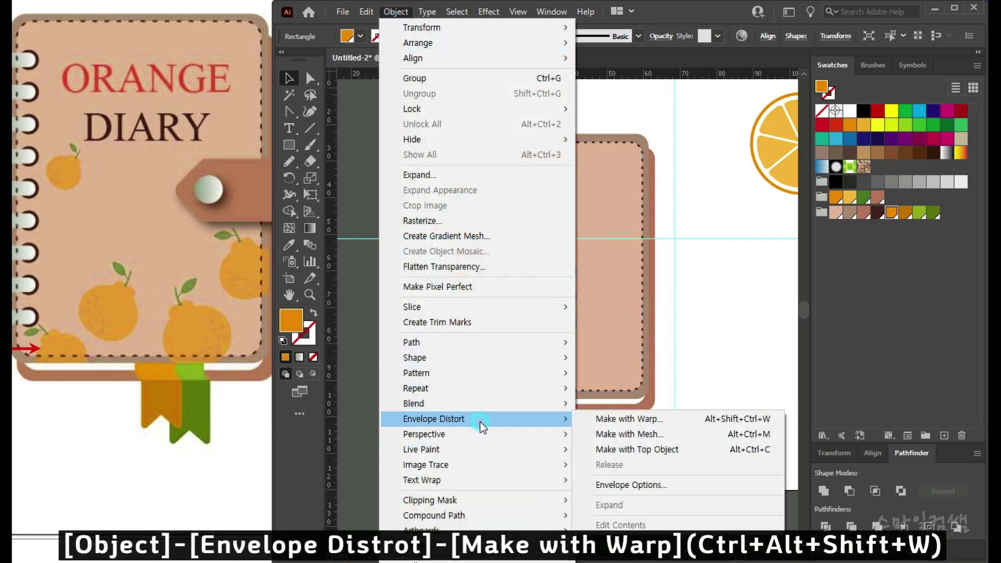
click(611, 421)
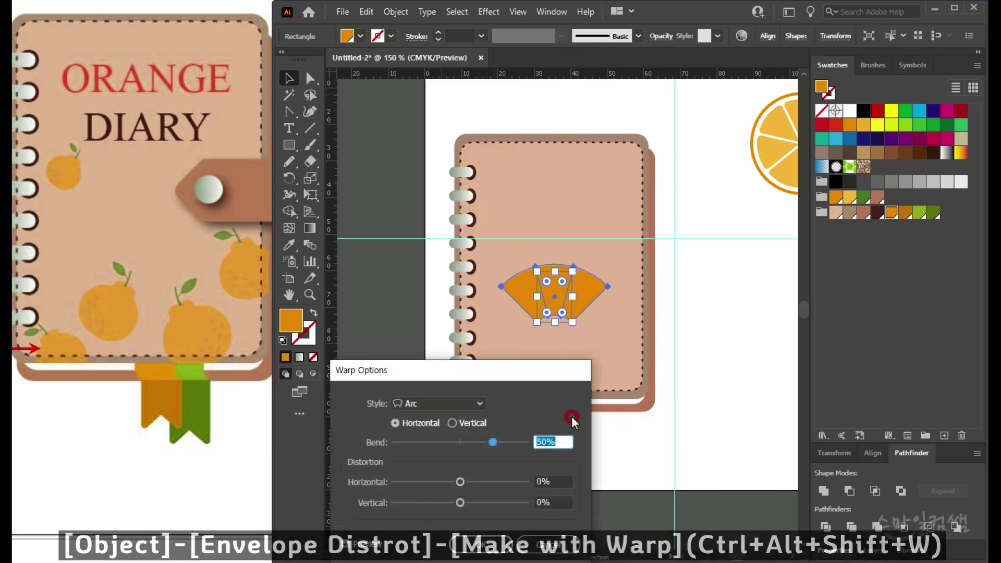
drag(454, 371, 533, 371)
click(506, 403)
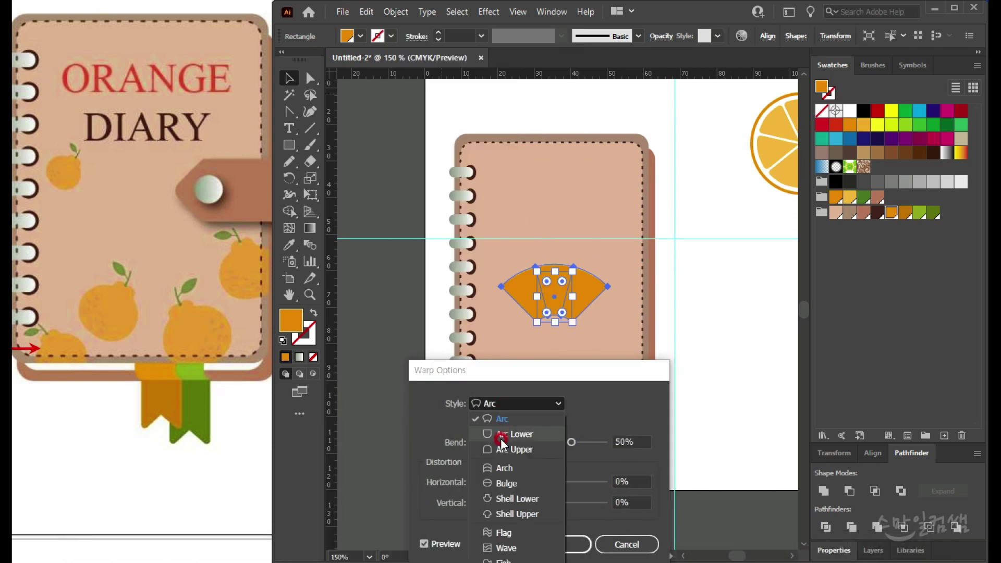
click(506, 469)
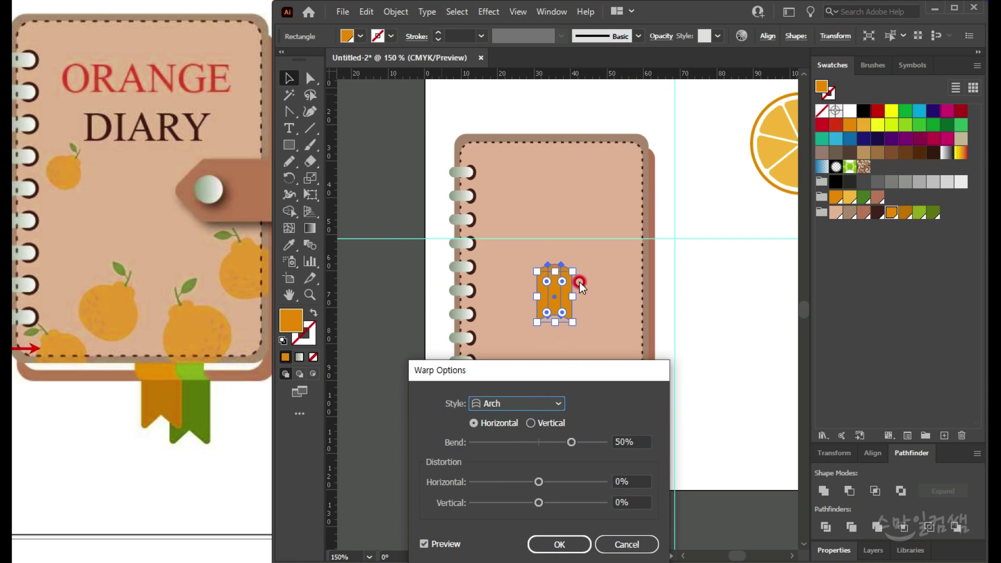
click(565, 550)
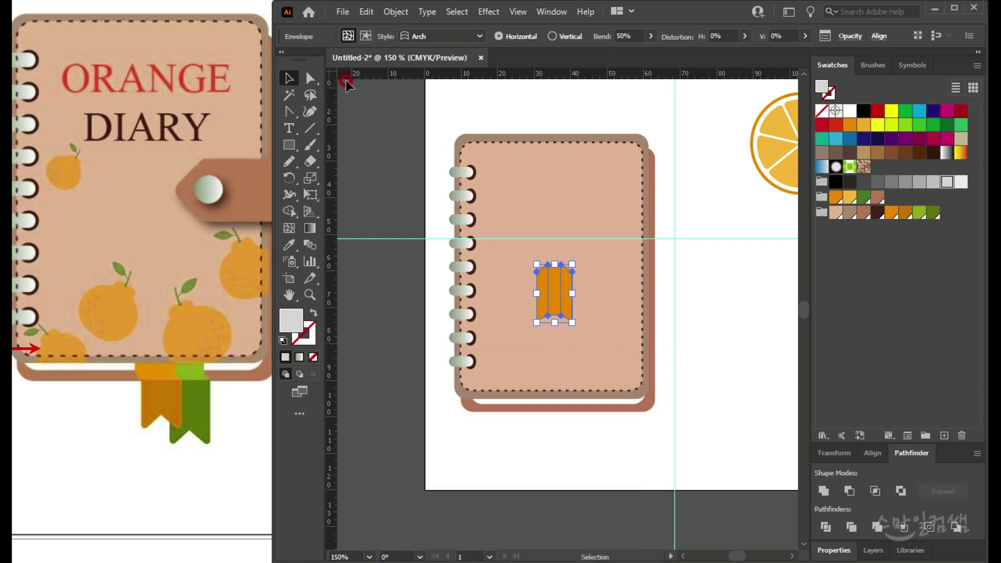
Step: Rotate the arched bookmark shape 90° counter-clockwise and expand its Object and Fill into plain paths
drag(575, 255, 509, 259)
click(608, 388)
click(566, 301)
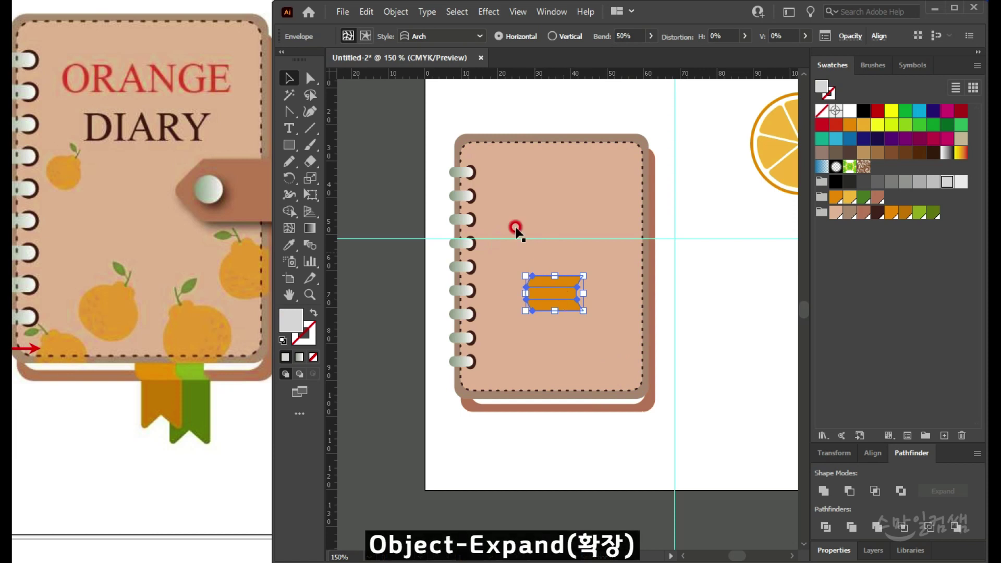
click(382, 11)
click(418, 170)
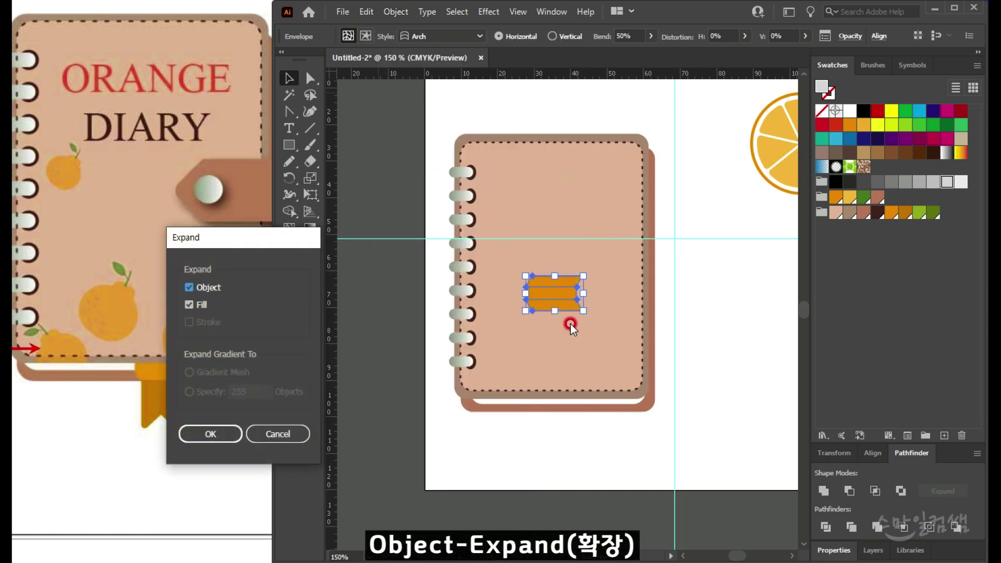
click(224, 429)
click(709, 310)
Step: Shrink the curved bookmark shape to about 9 by 3.5 mm and place it across the gap below the diary's front cover
drag(558, 297, 504, 441)
scroll(534, 415, up, 2)
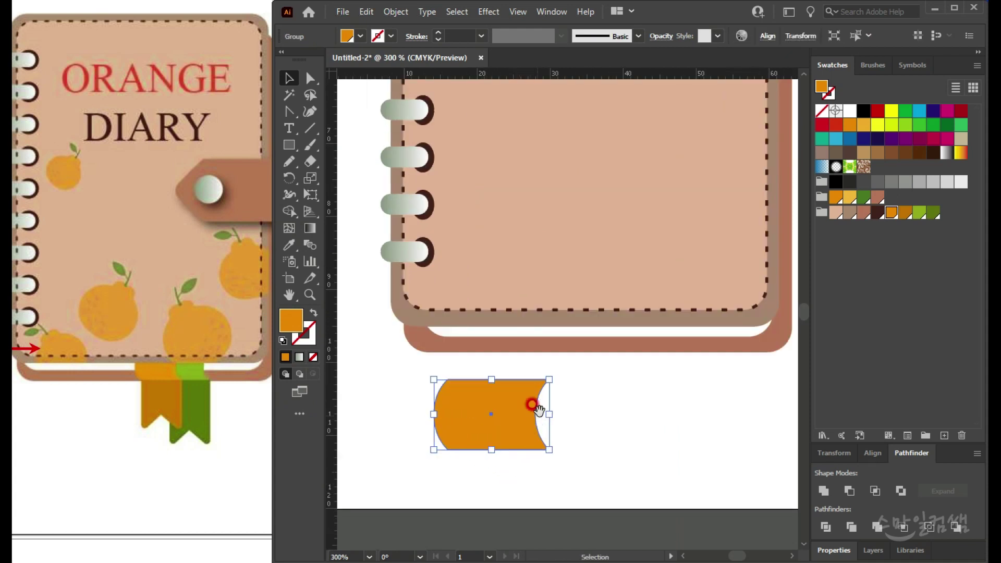
scroll(546, 391, down, 1)
drag(542, 410, 662, 315)
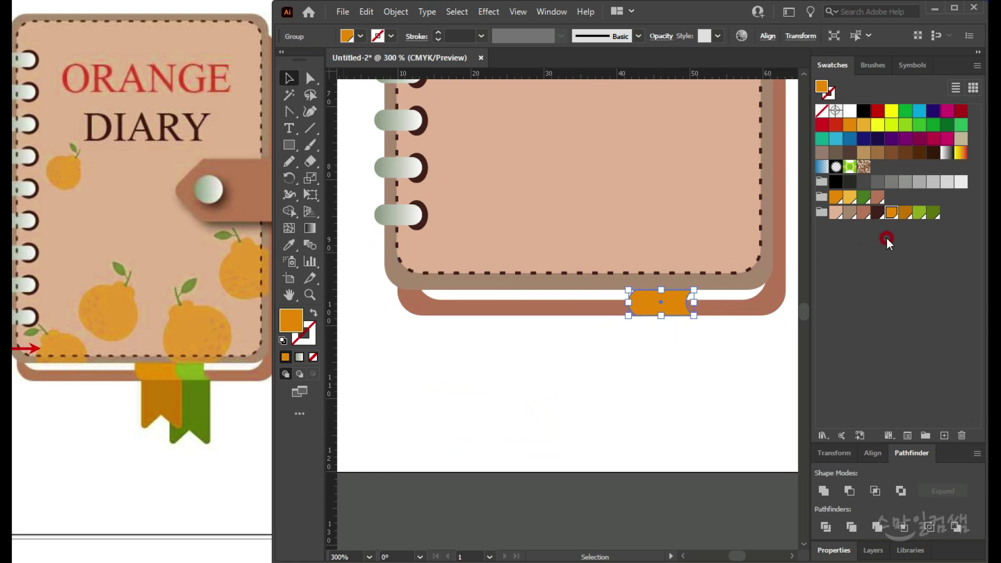
Step: Fill the curved bookmark fold with light green, then duplicate it about 4 mm to the left and fill the copy with orange
click(671, 308)
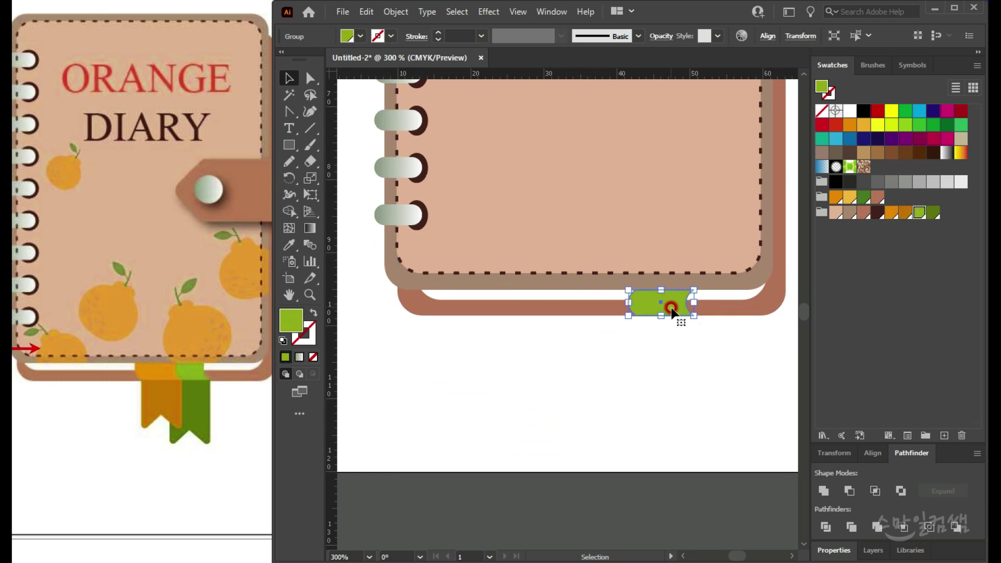
drag(675, 312, 644, 311)
click(895, 210)
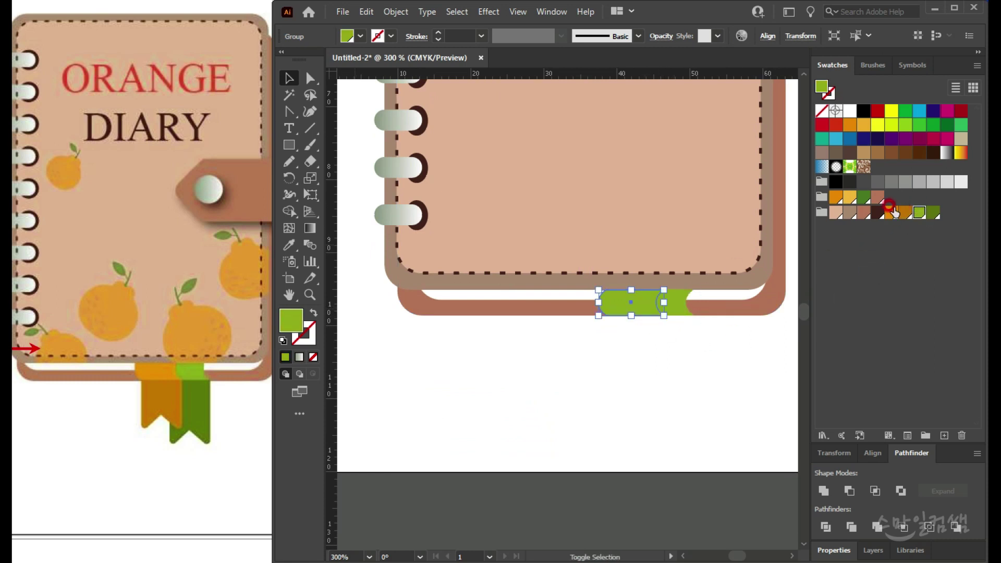
click(891, 213)
click(648, 366)
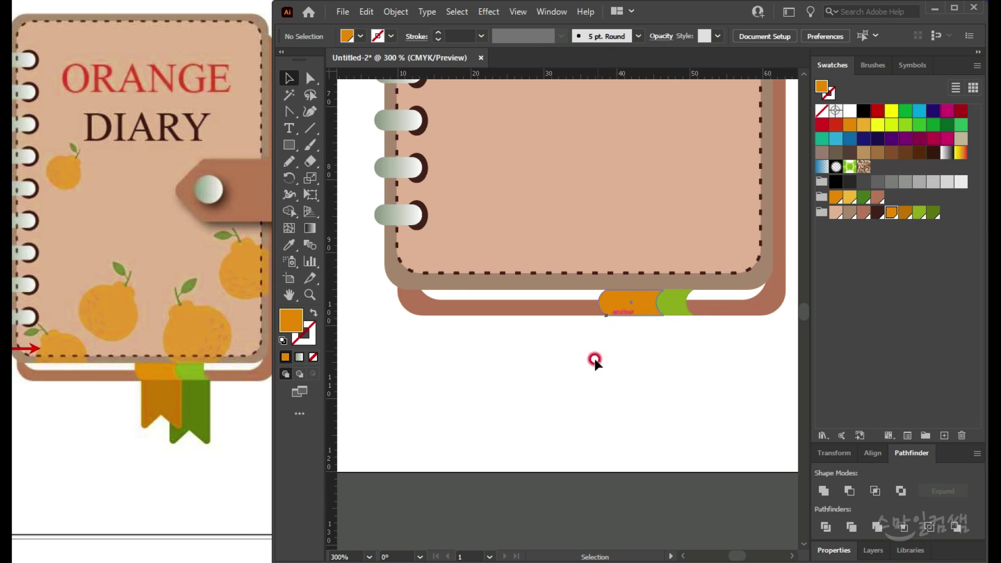
Step: Draw a rectangle about 8 by 8 mm directly under the orange bookmark fold, aligned with its right end
click(289, 145)
mouse_move(565, 338)
mouse_down()
mouse_move(606, 423)
mouse_move(617, 420)
mouse_up()
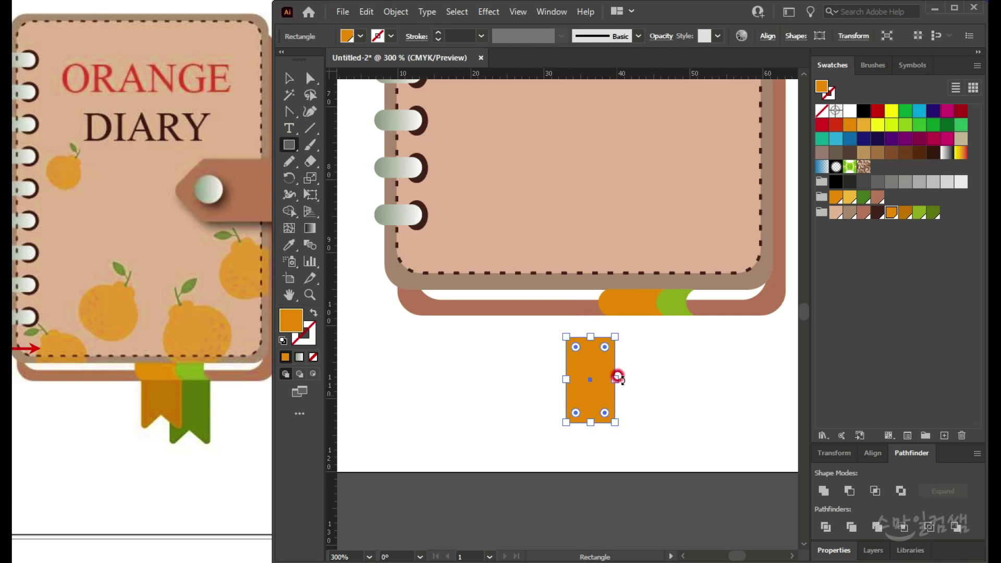
key(ctrl+z)
mouse_move(663, 317)
mouse_down()
mouse_move(598, 369)
mouse_move(605, 376)
mouse_up()
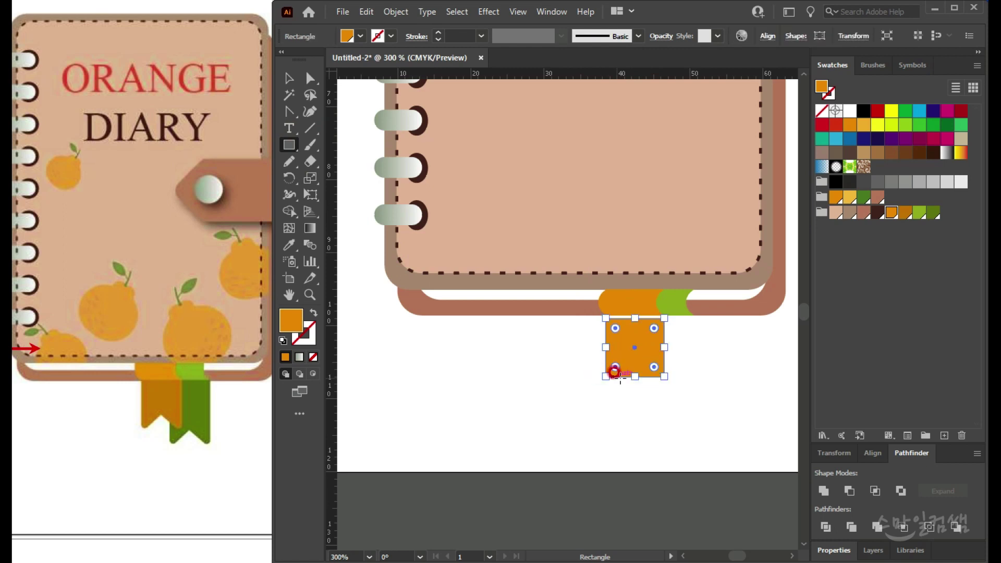
Step: Add an anchor point at the middle of the rectangle's bottom edge and raise it into a V-shaped ribbon notch
click(312, 78)
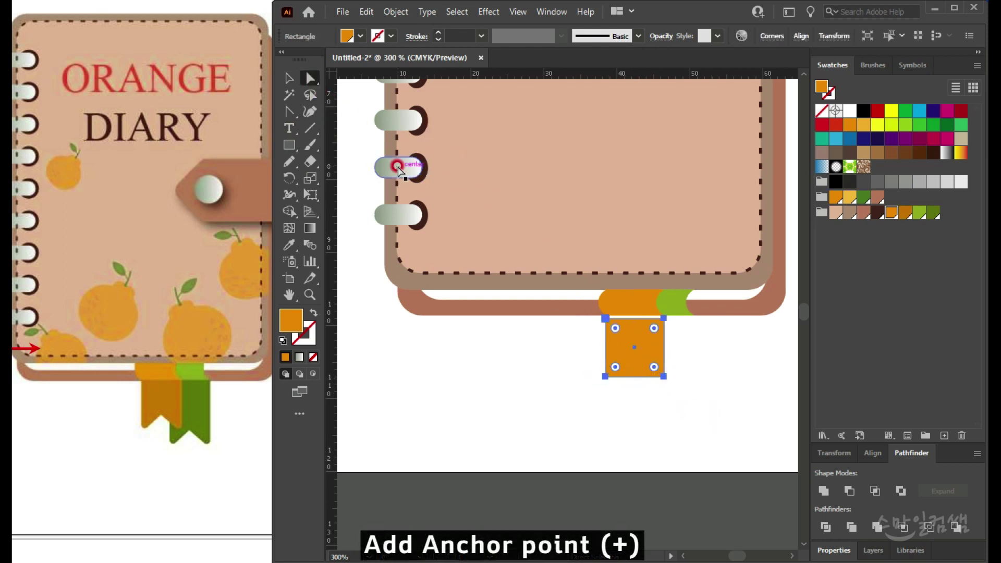
key(plus)
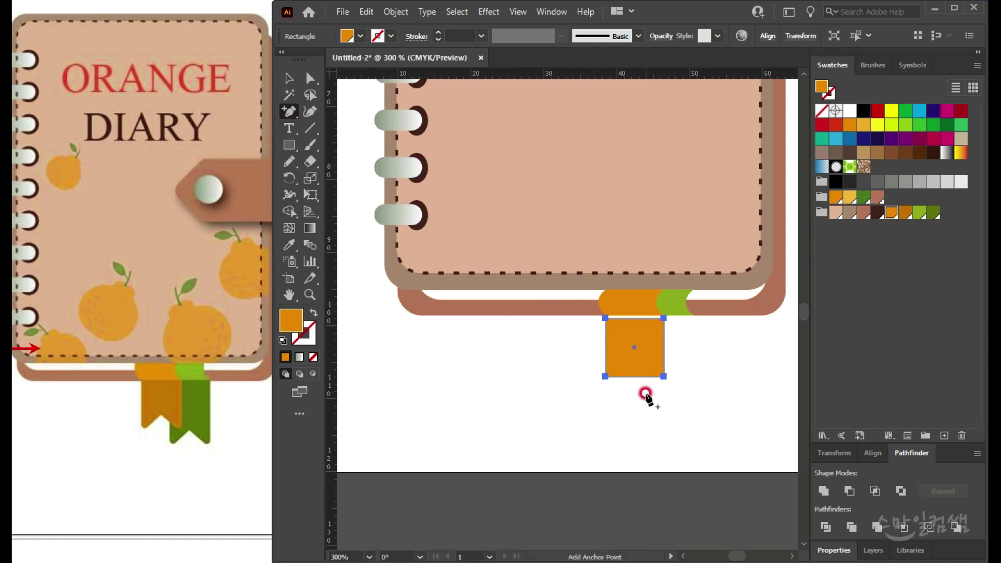
click(634, 376)
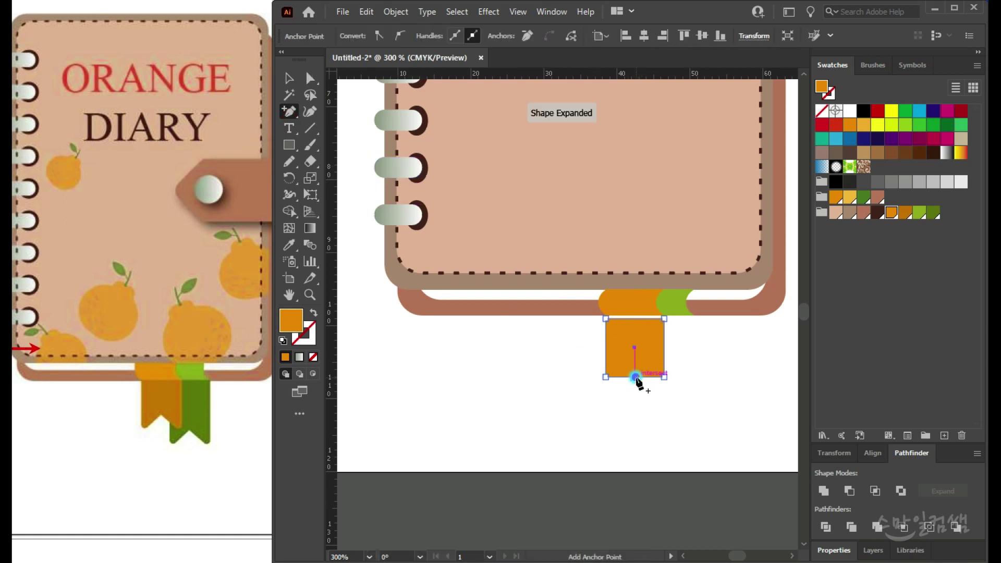
key(a)
click(634, 376)
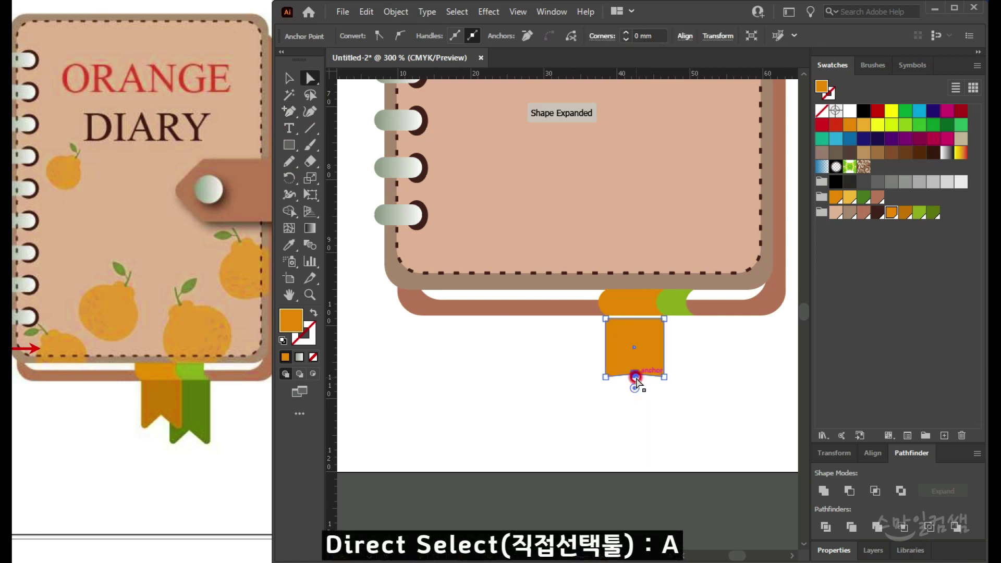
key(Up)
key(Up)
key(Up)
key(Up)
key(Up)
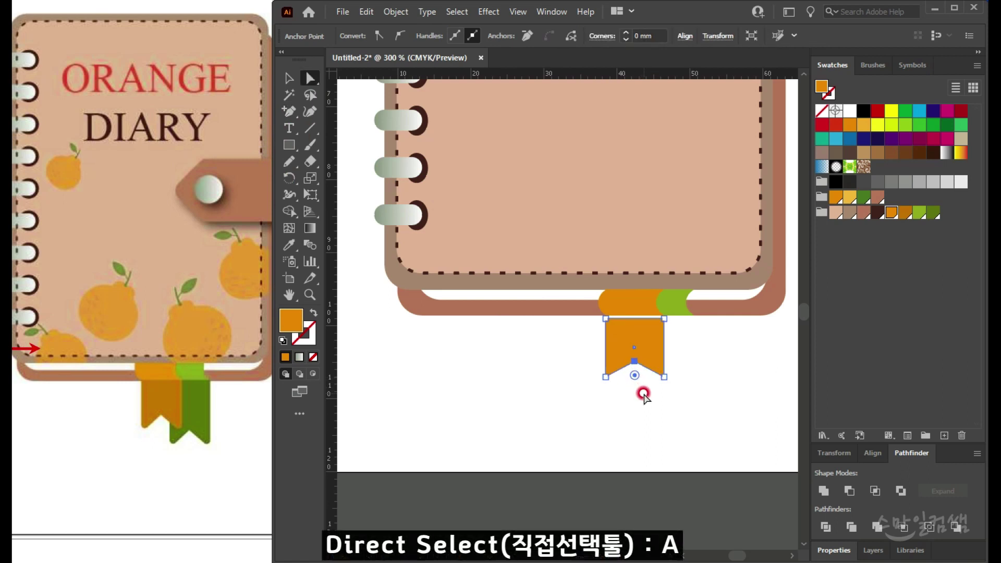
Step: Nudge the notched ribbon up against the orange fold and fill it with the darker orange swatch
click(288, 78)
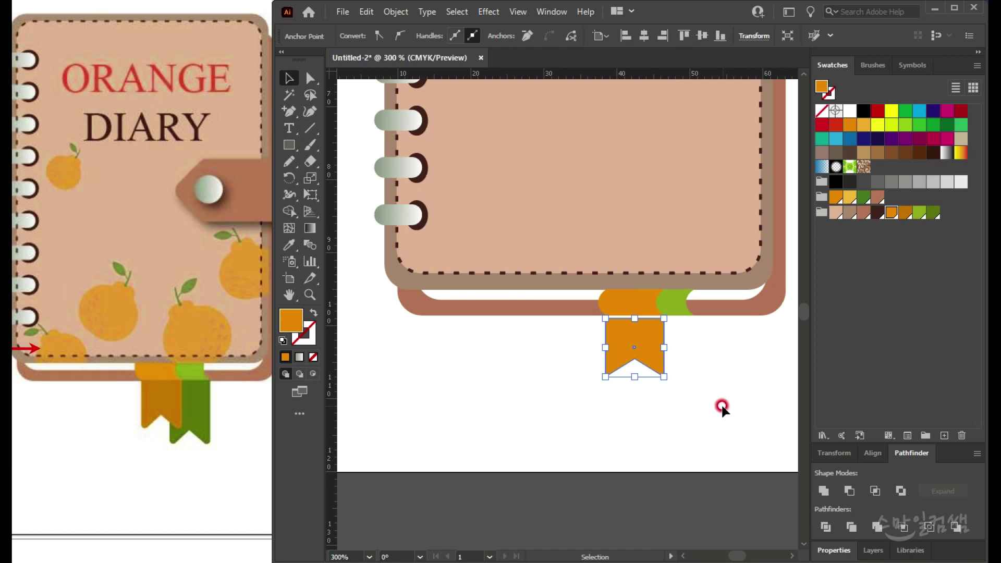
key(Up)
click(721, 399)
click(641, 341)
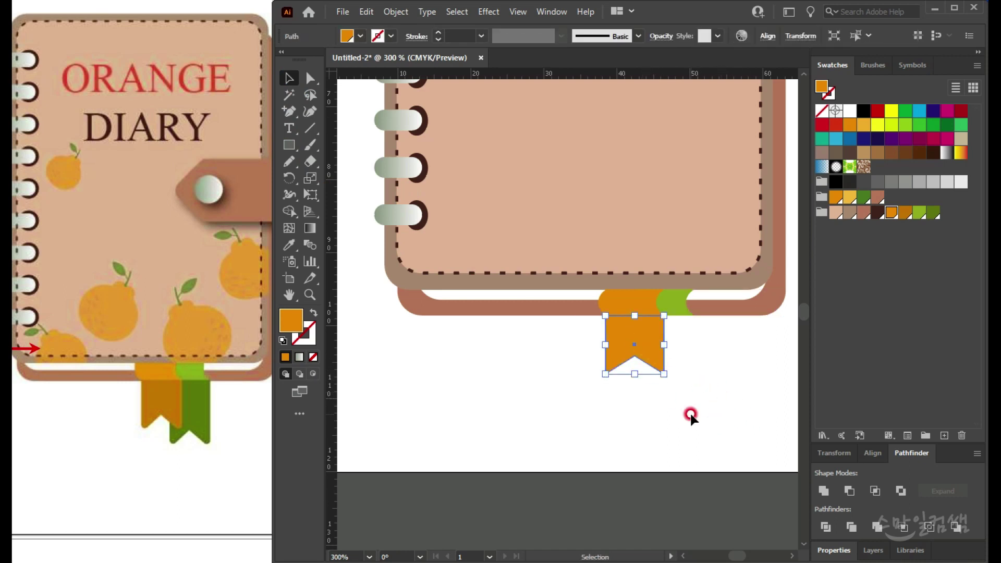
click(902, 214)
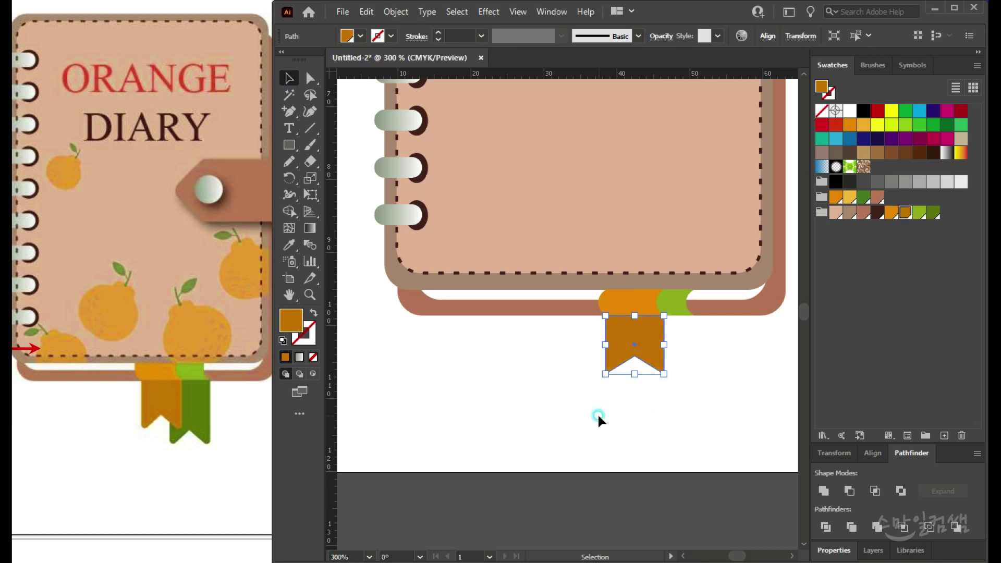
click(598, 413)
drag(652, 332, 684, 337)
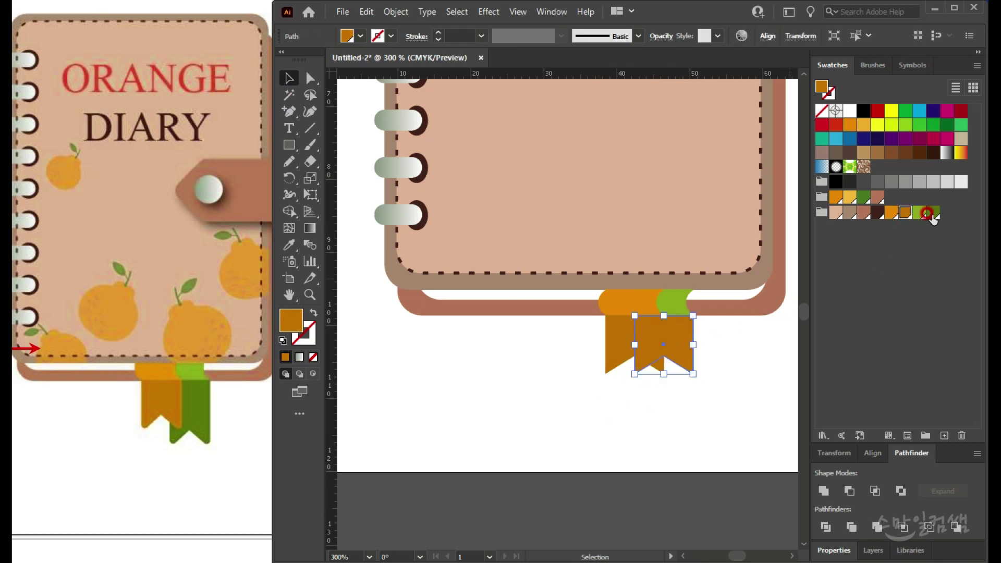
click(928, 214)
click(688, 401)
click(660, 340)
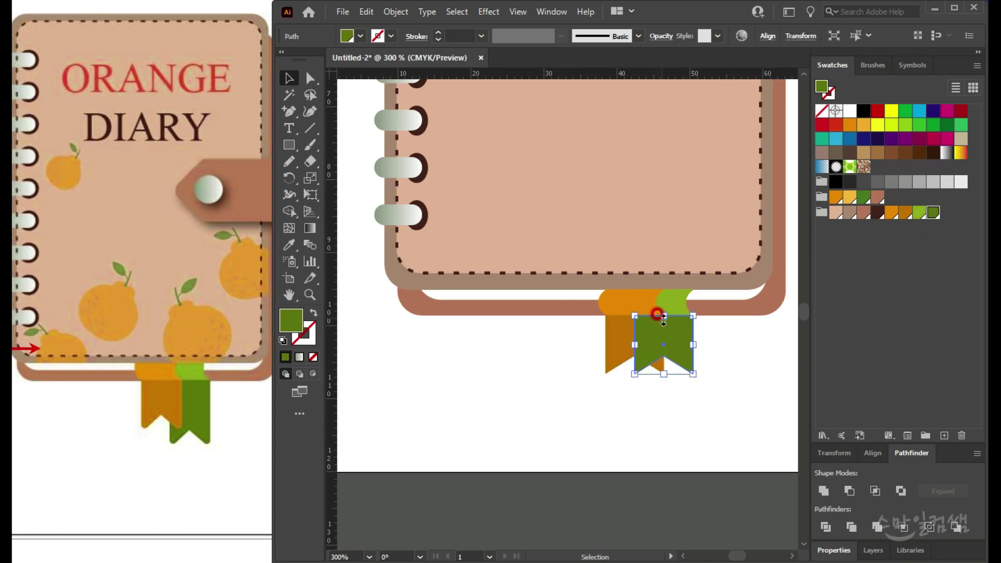
key(ctrl+shift+bracketleft)
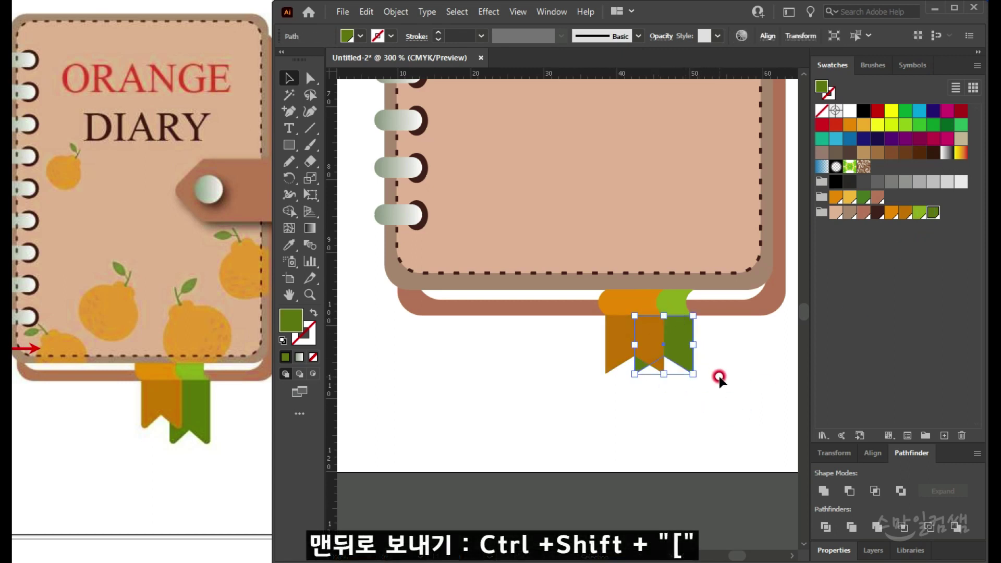
click(718, 377)
click(681, 332)
key(Delete)
Step: Round both pointed lower tips of the dark orange ribbon slightly with Live Corners
click(662, 340)
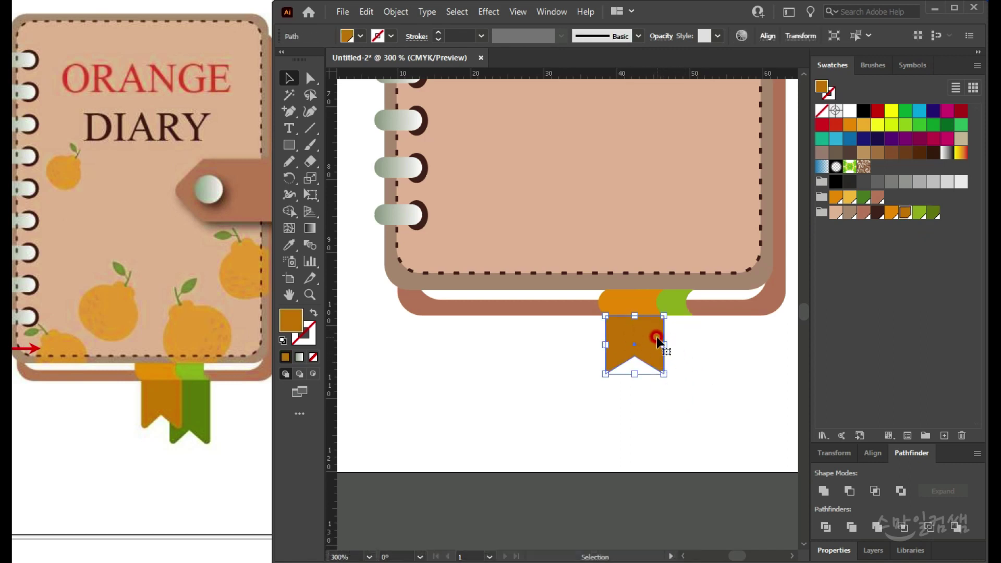
scroll(644, 372, up, 3)
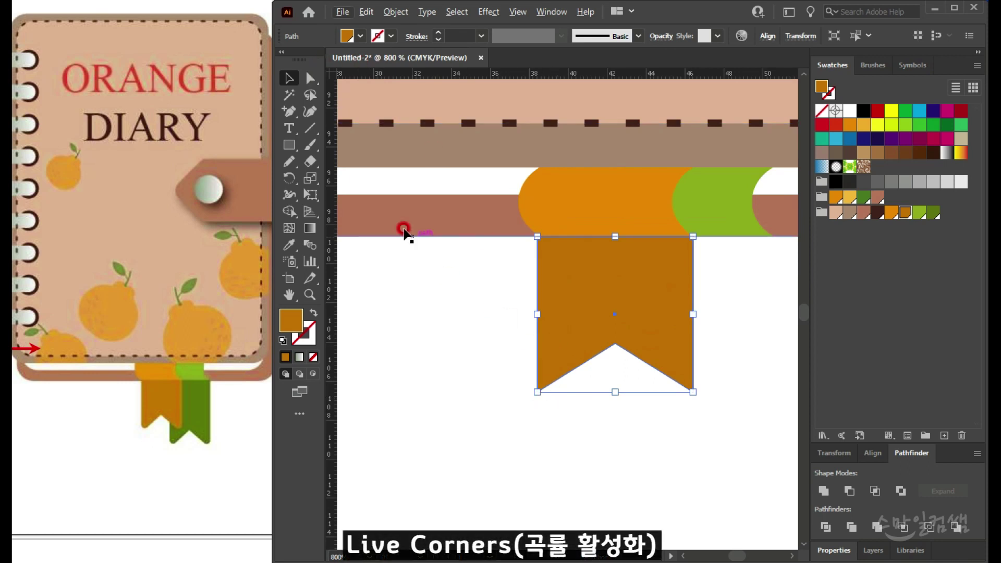
click(306, 80)
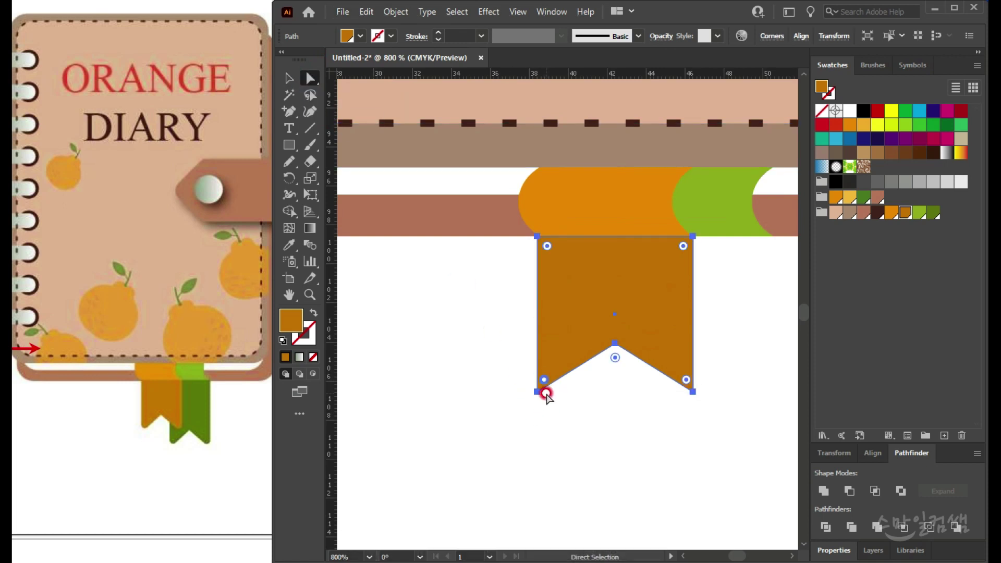
drag(546, 383, 552, 385)
mouse_move(684, 382)
mouse_down()
mouse_move(695, 393)
mouse_move(686, 383)
mouse_up()
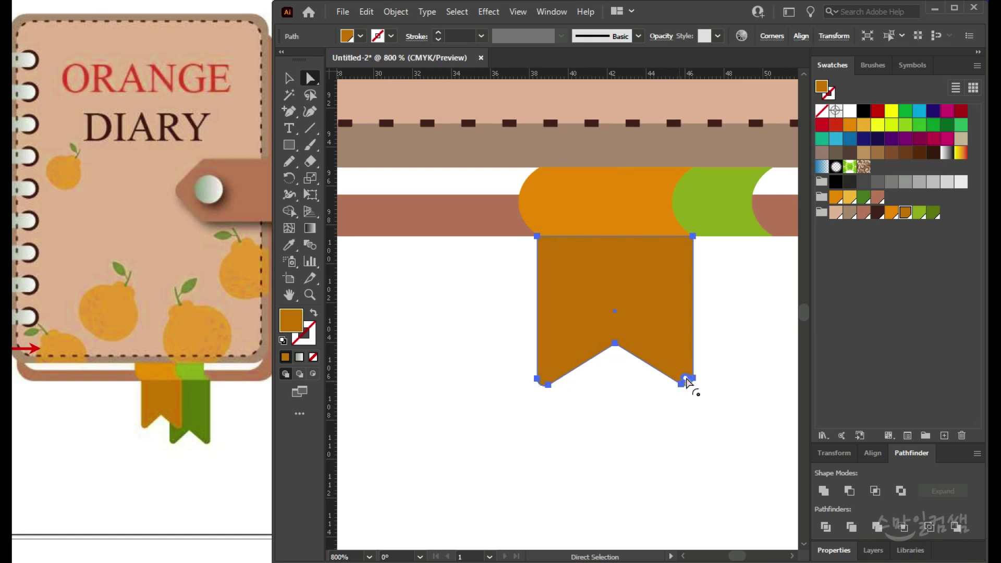
click(288, 78)
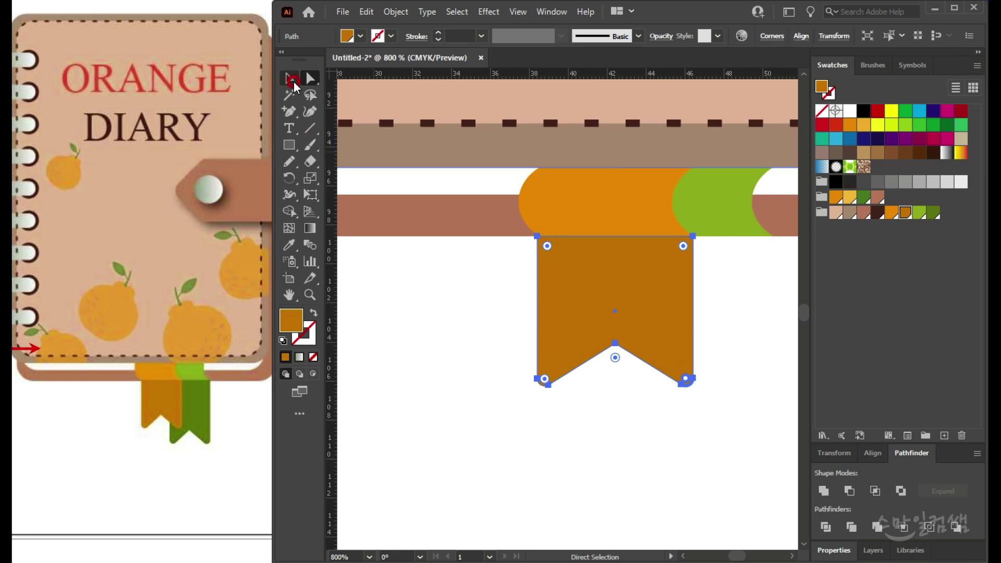
click(558, 381)
Step: Duplicate the dark orange ribbon to the right and fill the copy with dark green
click(631, 299)
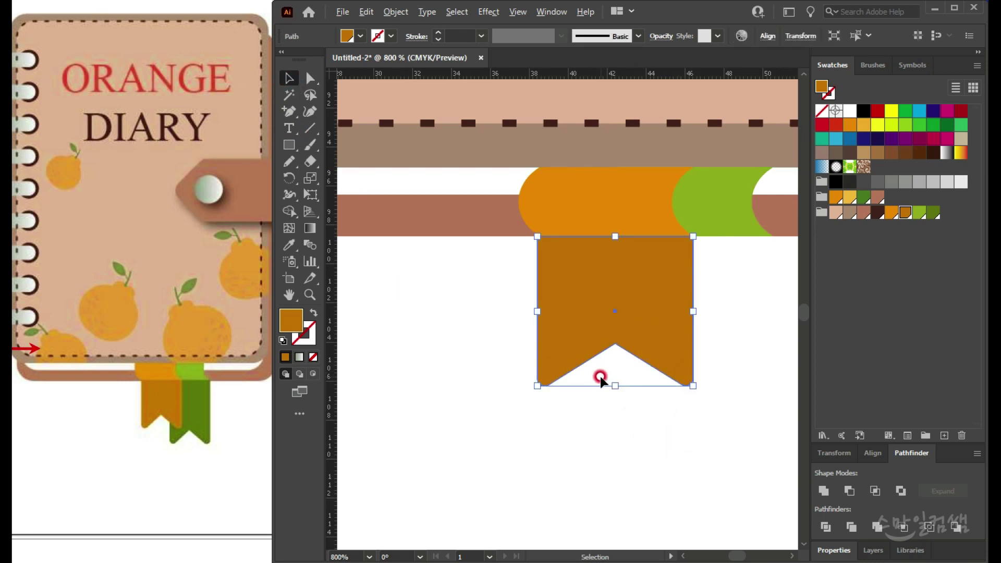
scroll(599, 375, down, 3)
drag(633, 399, 560, 371)
drag(554, 306, 581, 313)
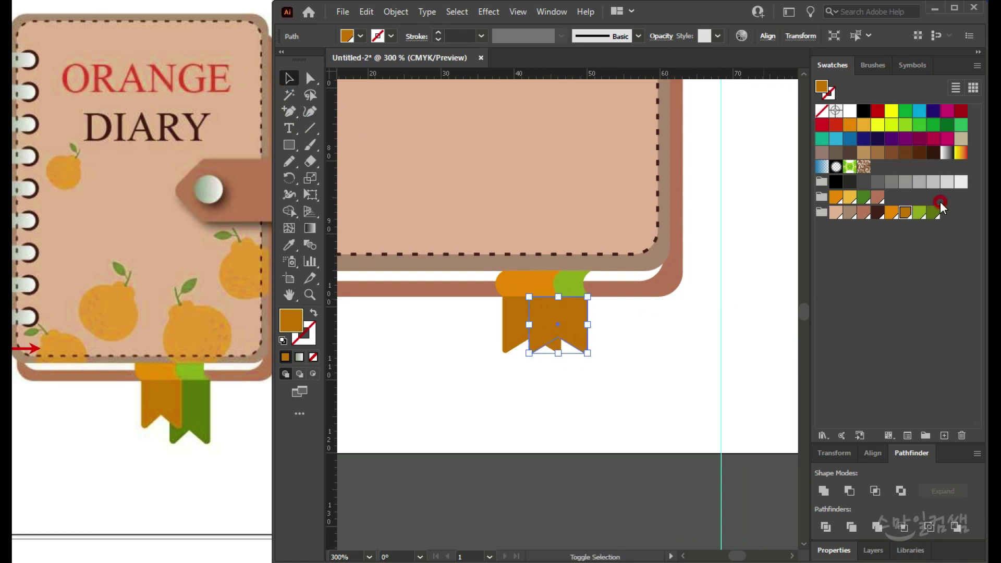
click(933, 212)
Step: Shift the green ribbon to about 4 mm right of the orange one and send it to the back
scroll(588, 344, up, 4)
drag(511, 230, 525, 230)
key(ctrl+shift+bracketleft)
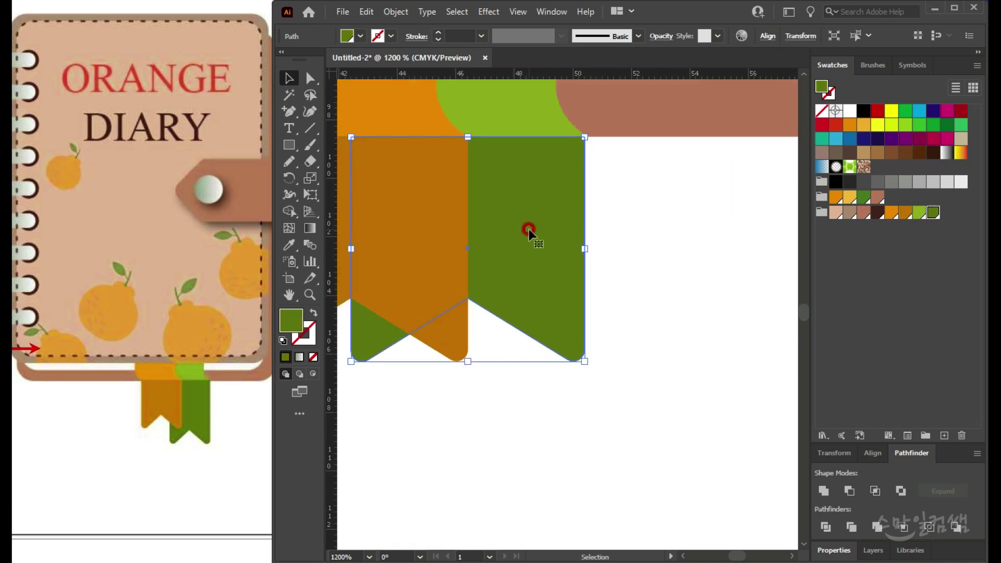
Step: Stretch the green ribbon downward by about 4 mm so it hangs below the orange one
drag(464, 364, 466, 478)
scroll(513, 442, down, 3)
drag(603, 385, 665, 355)
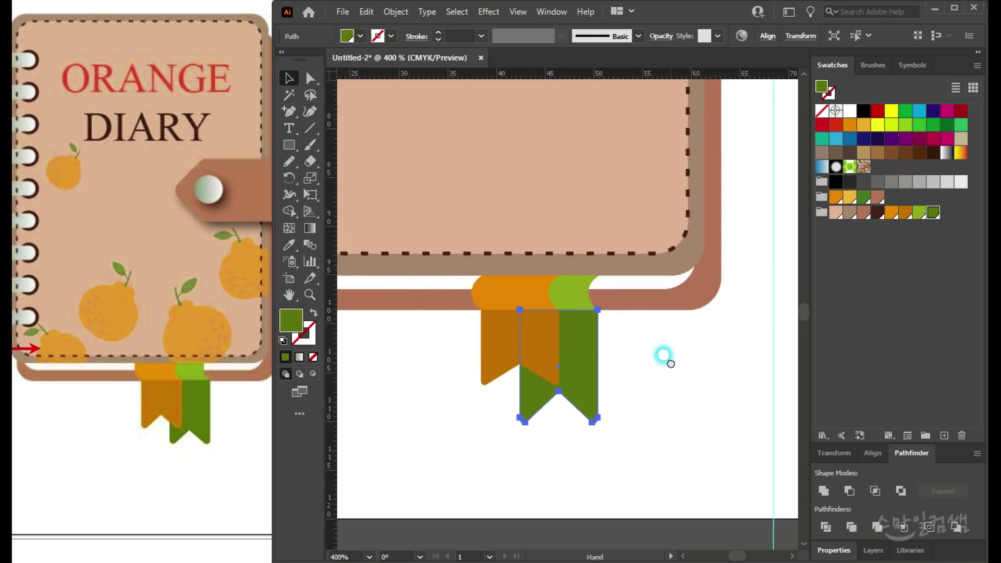
click(496, 330)
click(512, 424)
scroll(512, 424, down, 3)
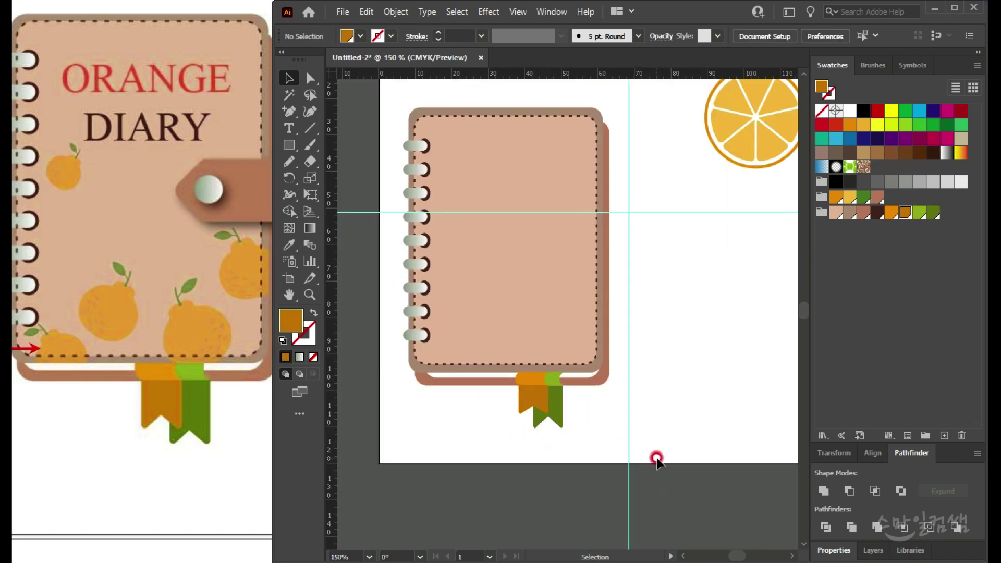
scroll(536, 380, up, 3)
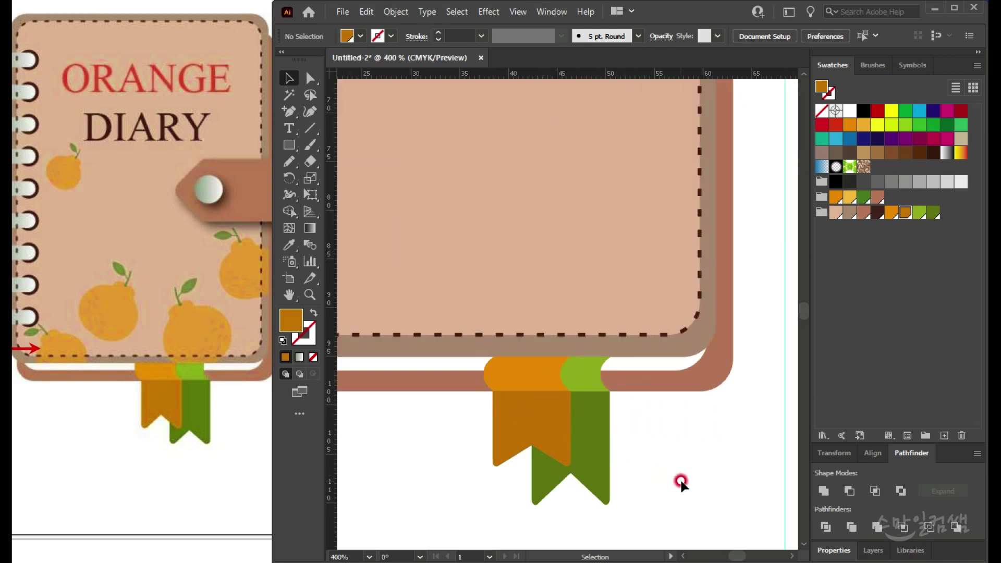
scroll(675, 471, down, 3)
Step: Draw a reddish-brown rectangle about 19 x 13 mm for the strap, extending over the diary's right edge near mid-height
click(189, 186)
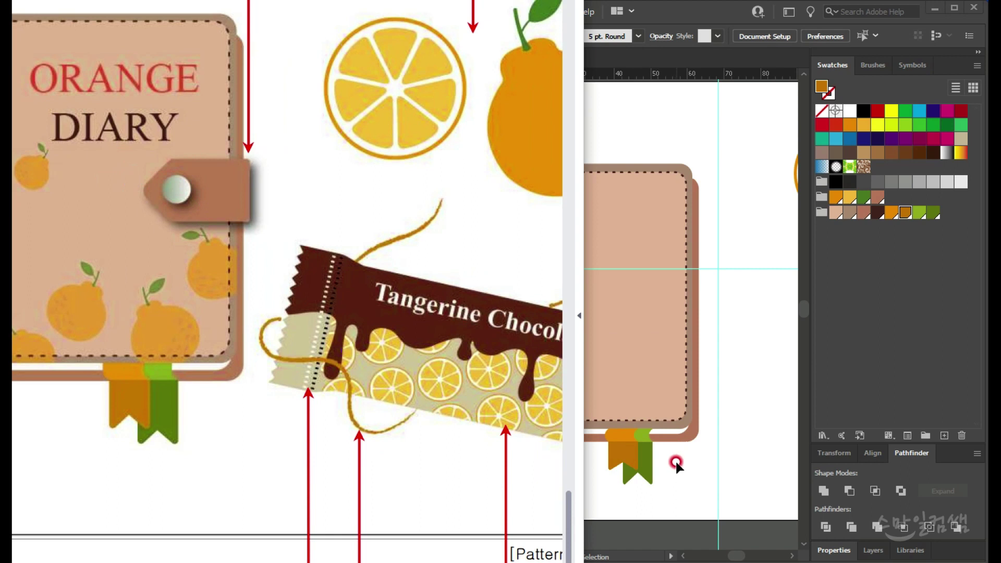
click(675, 463)
scroll(578, 224, up, 1)
drag(587, 197, 561, 337)
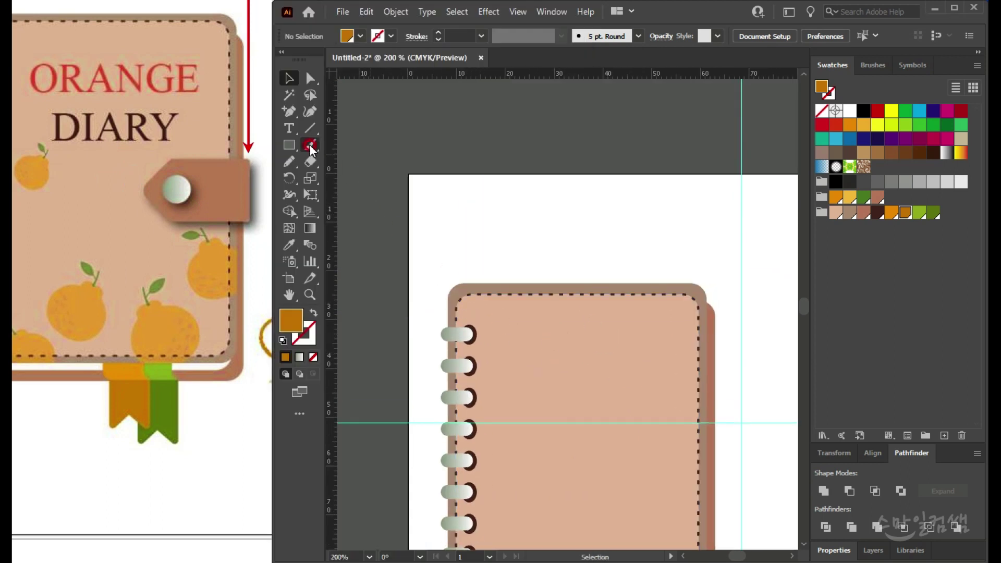
drag(292, 148, 344, 146)
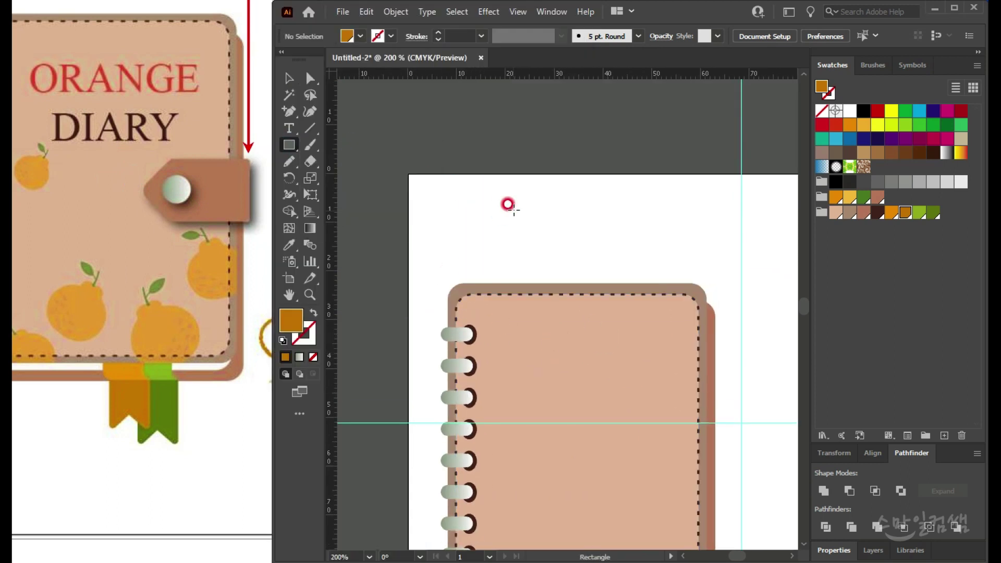
drag(598, 404, 529, 212)
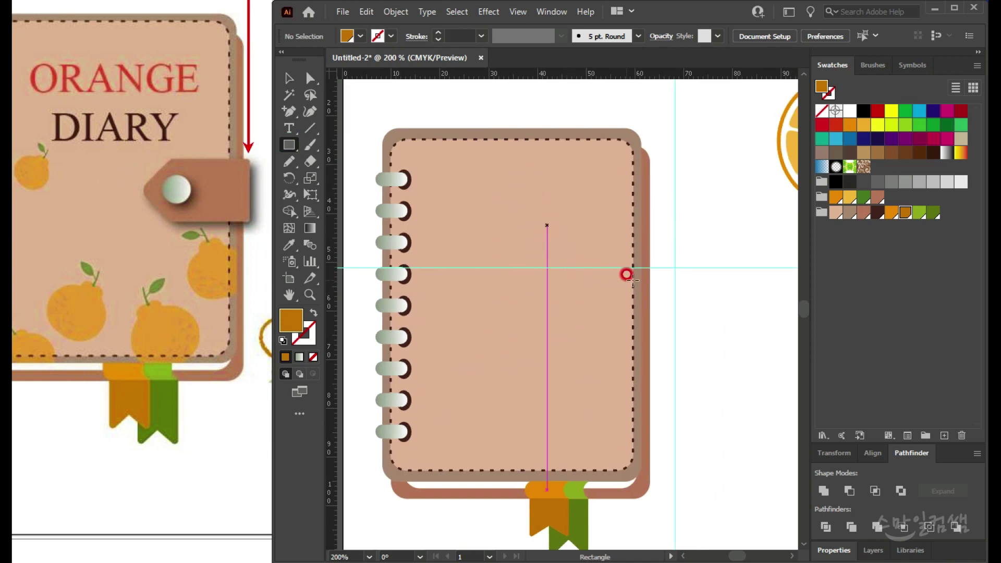
drag(647, 257, 557, 321)
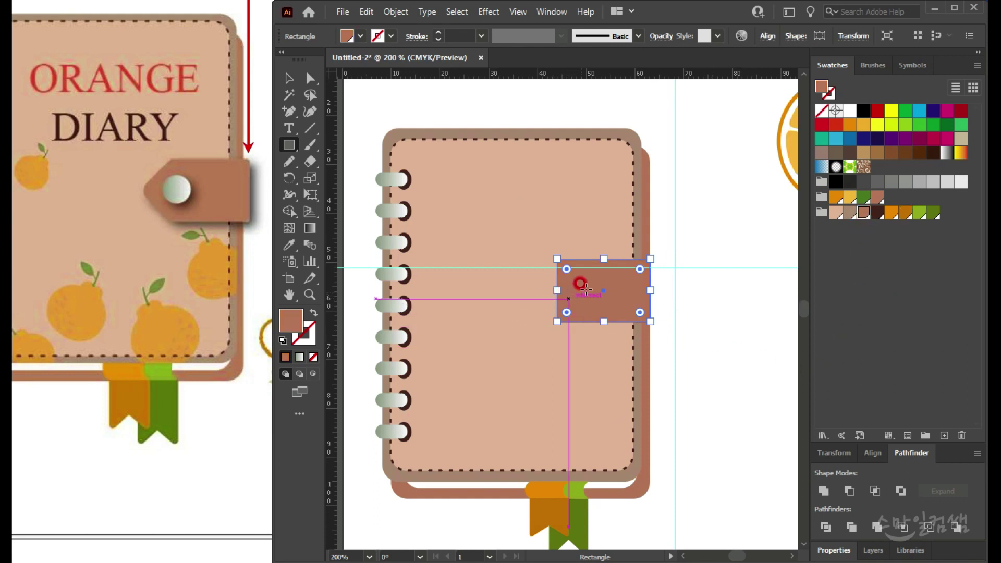
Step: Add an anchor point at the middle of the strap's left edge and move it about 4 mm left to form a point
scroll(585, 284, up, 3)
drag(523, 302, 482, 265)
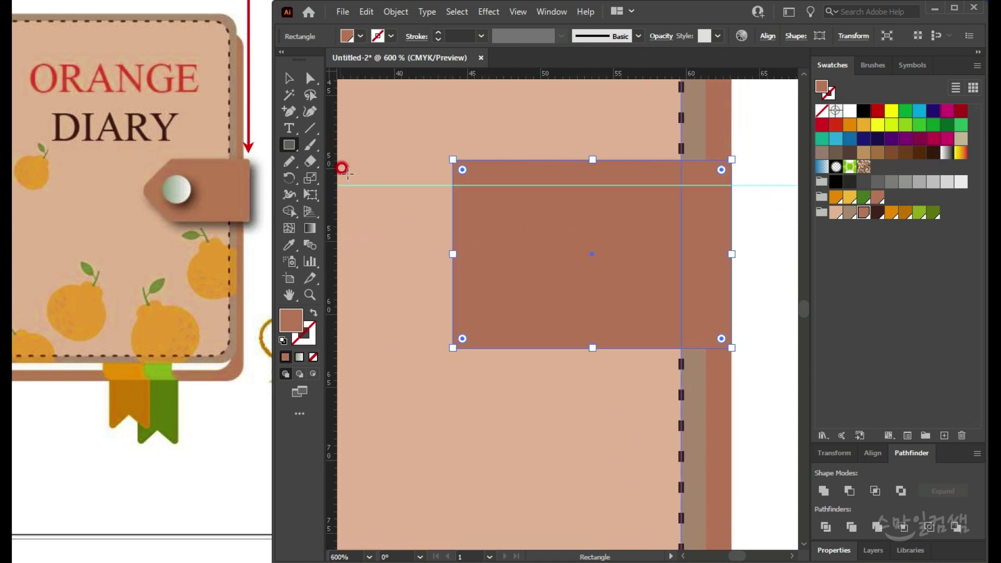
key(p)
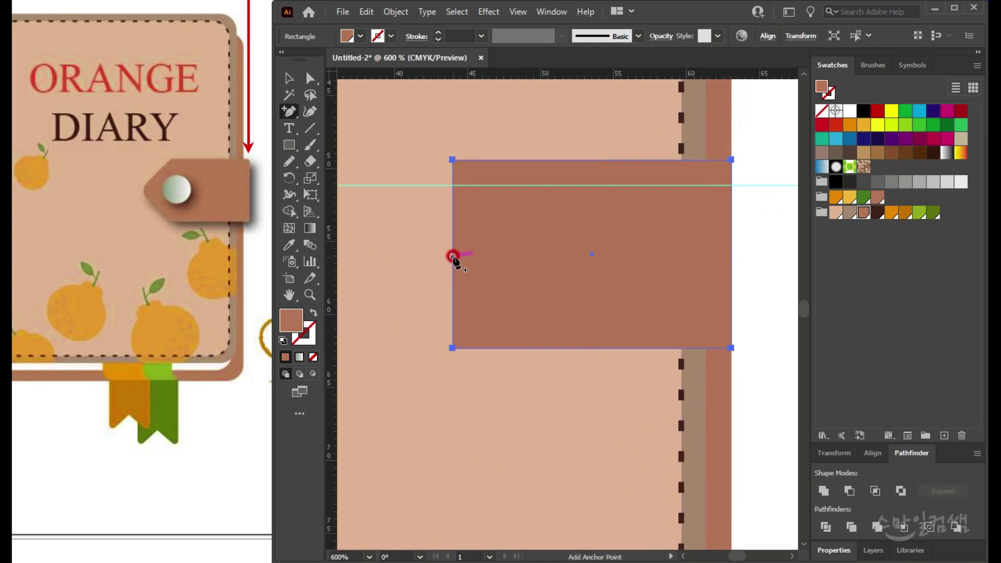
click(452, 254)
click(313, 84)
key(Left)
key(Left)
key(Left)
key(Left)
key(Left)
key(Left)
key(Left)
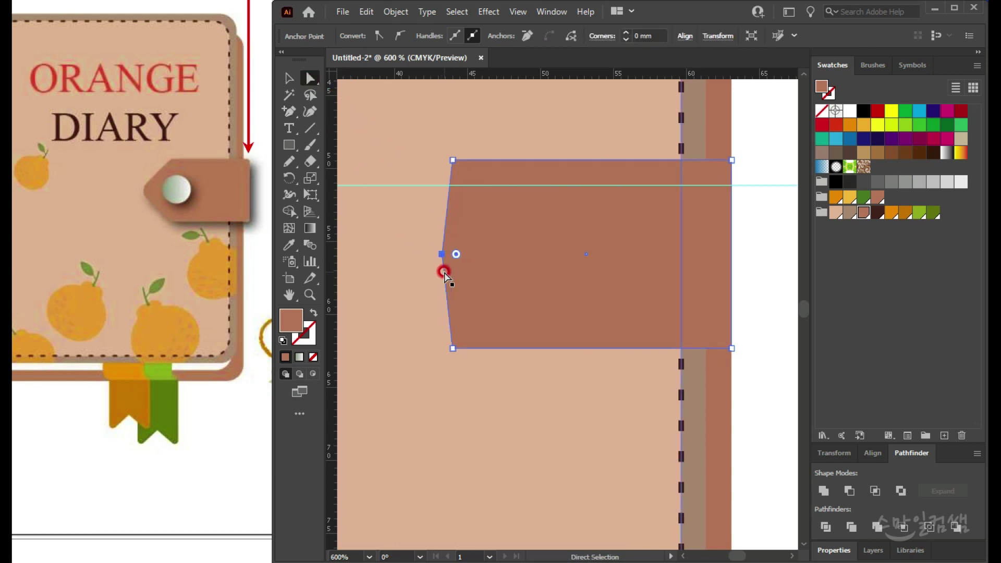
key(Left)
key(Left)
key(Left)
key(Left)
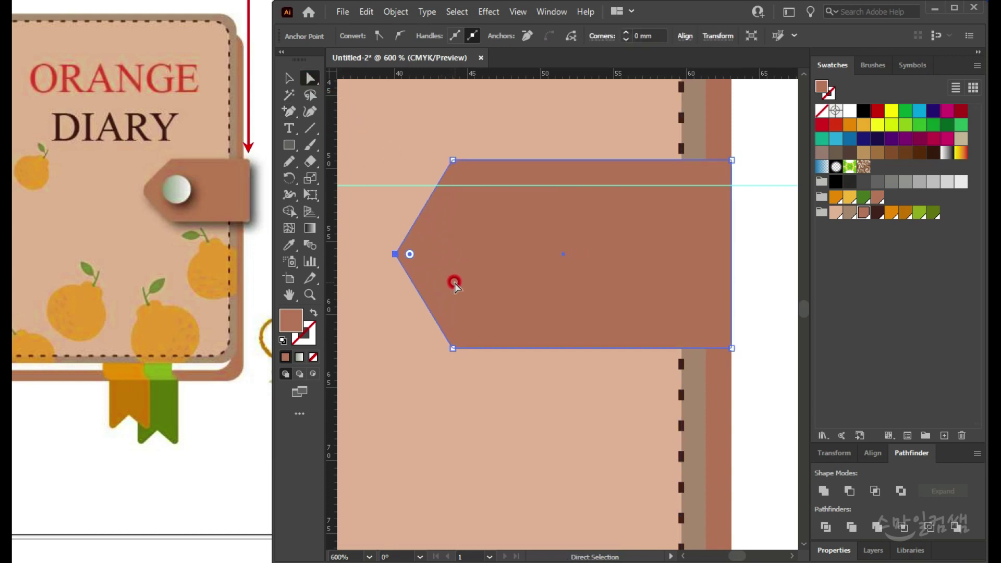
Step: Round the strap's pointed left tip with a Live Corners radius of about 1.47 mm
scroll(485, 325, down, 2)
scroll(511, 371, down, 2)
drag(510, 371, 562, 339)
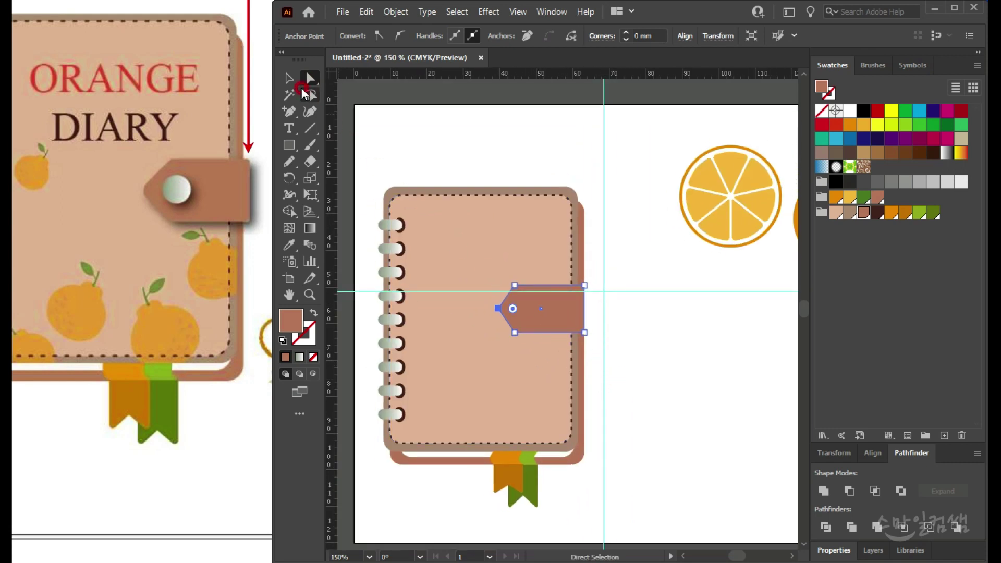
click(293, 80)
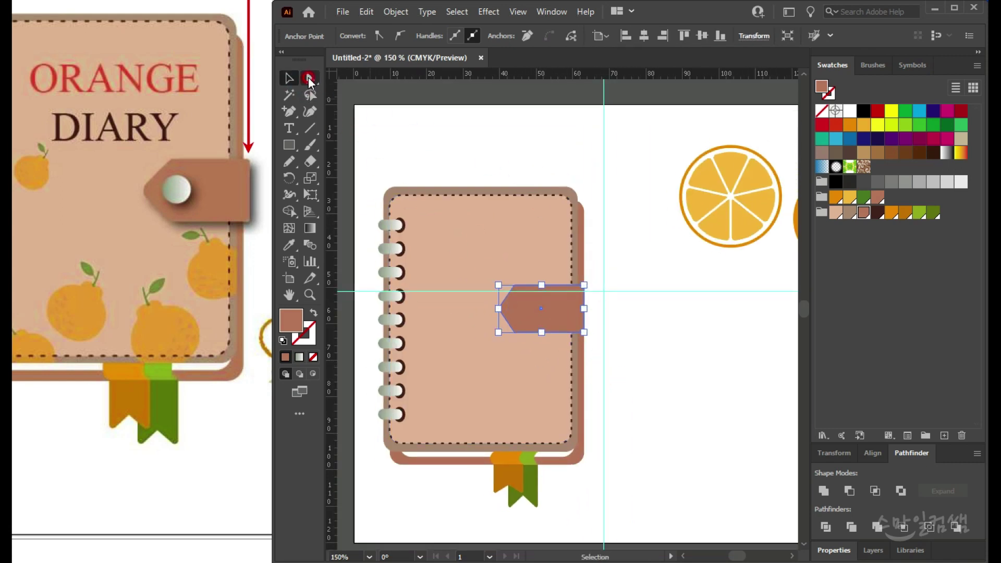
click(309, 78)
scroll(520, 296, up, 2)
scroll(558, 334, up, 2)
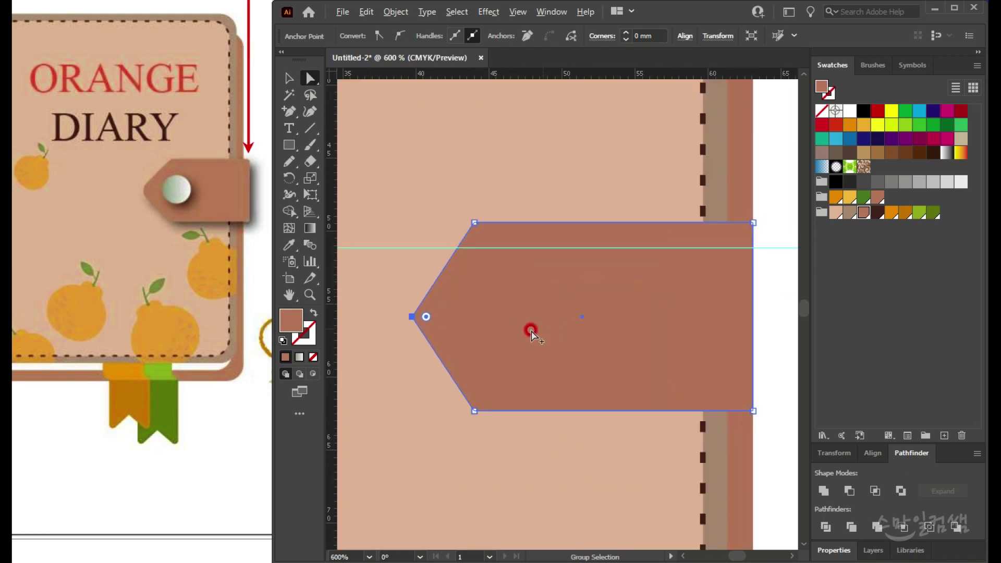
drag(427, 316, 438, 316)
shift+click(726, 420)
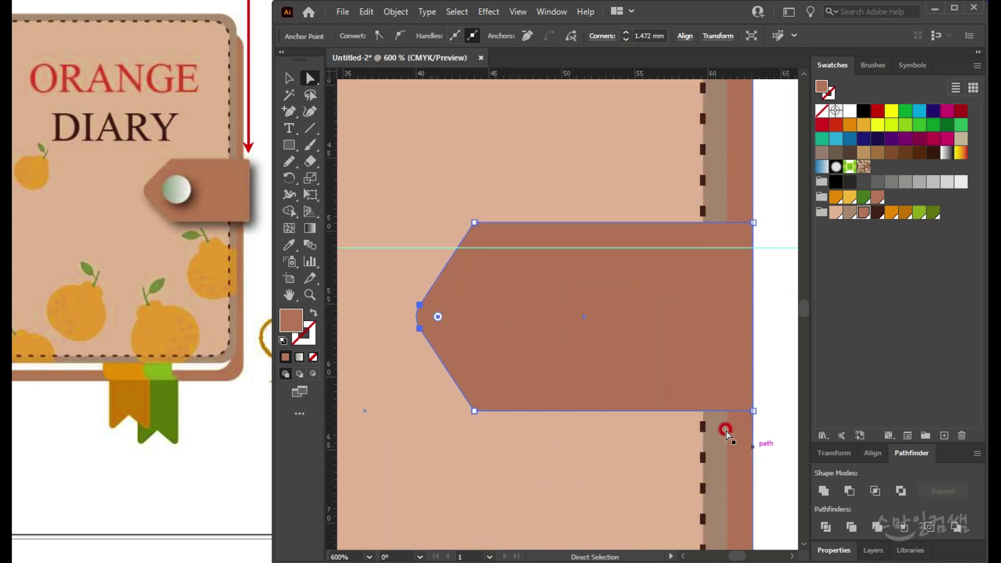
click(289, 79)
click(547, 152)
click(605, 351)
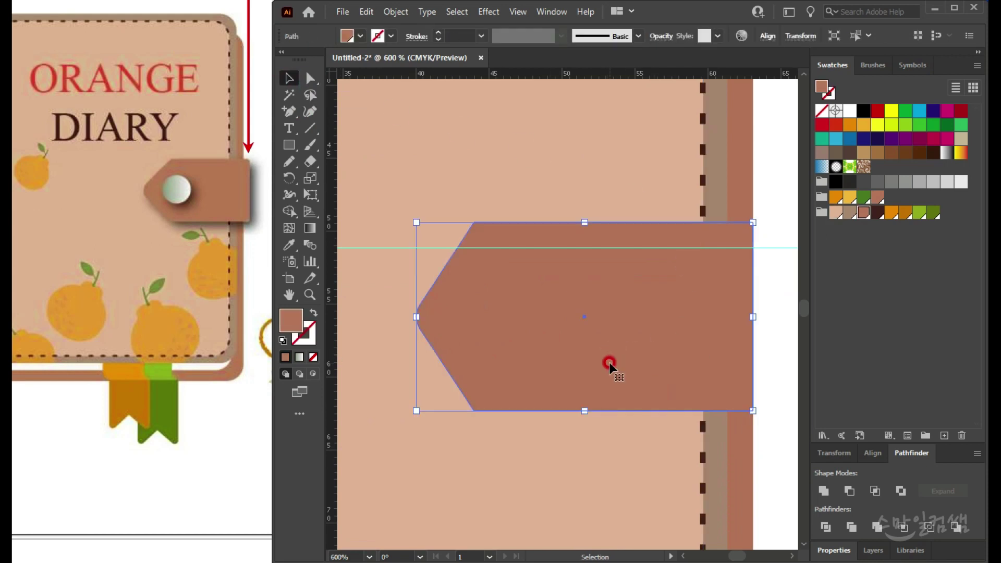
scroll(604, 352, down, 2)
drag(604, 351, 567, 316)
click(755, 249)
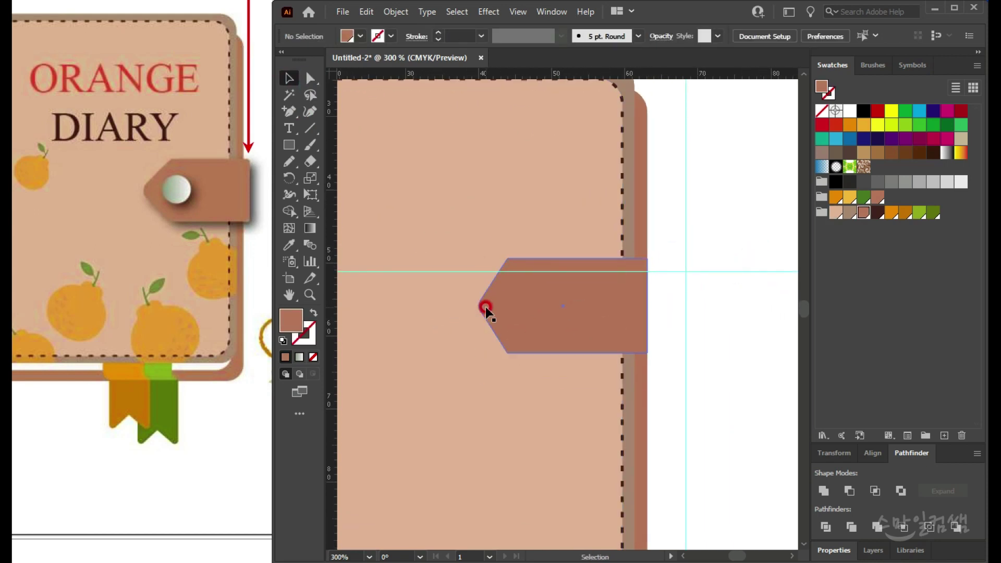
Step: Draw a circle about 5 mm in diameter near the strap's pointed end as the snap button
click(546, 329)
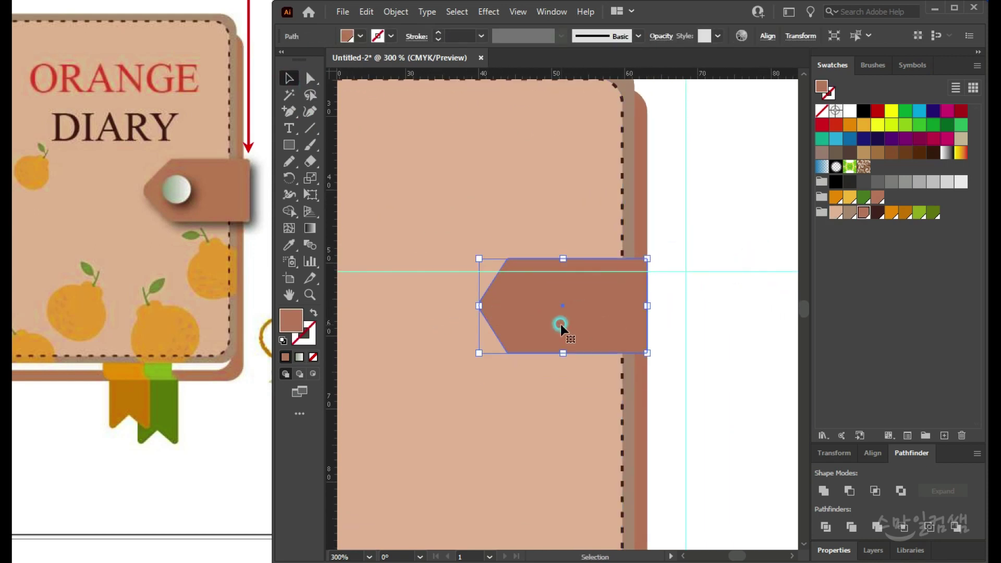
click(289, 115)
click(289, 145)
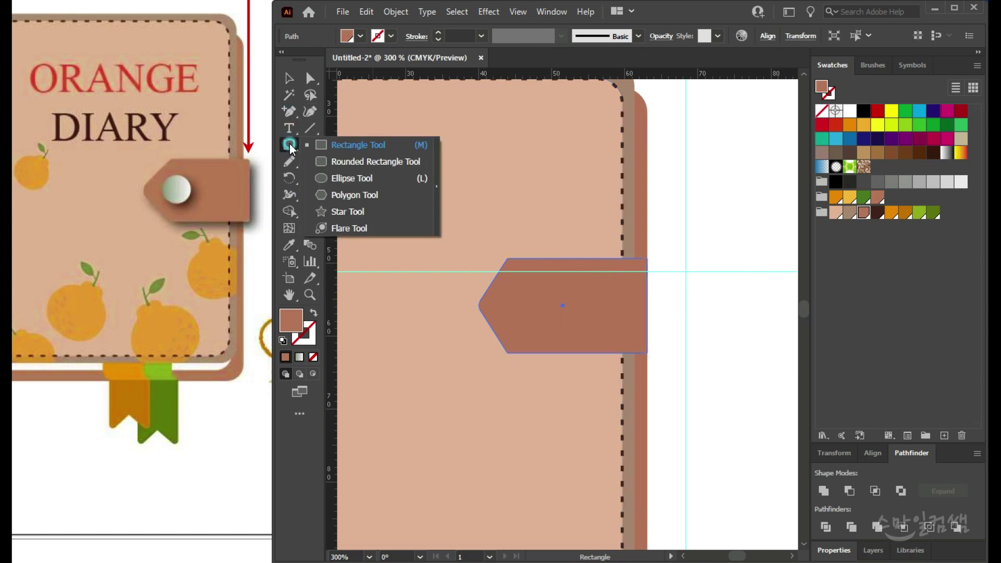
click(332, 175)
click(525, 296)
drag(518, 306, 538, 323)
Step: Apply the spiral binding rings' grey-green to white gradient to the button circle by sampling a ring with the Eyedropper
scroll(532, 354, down, 2)
drag(530, 406, 610, 316)
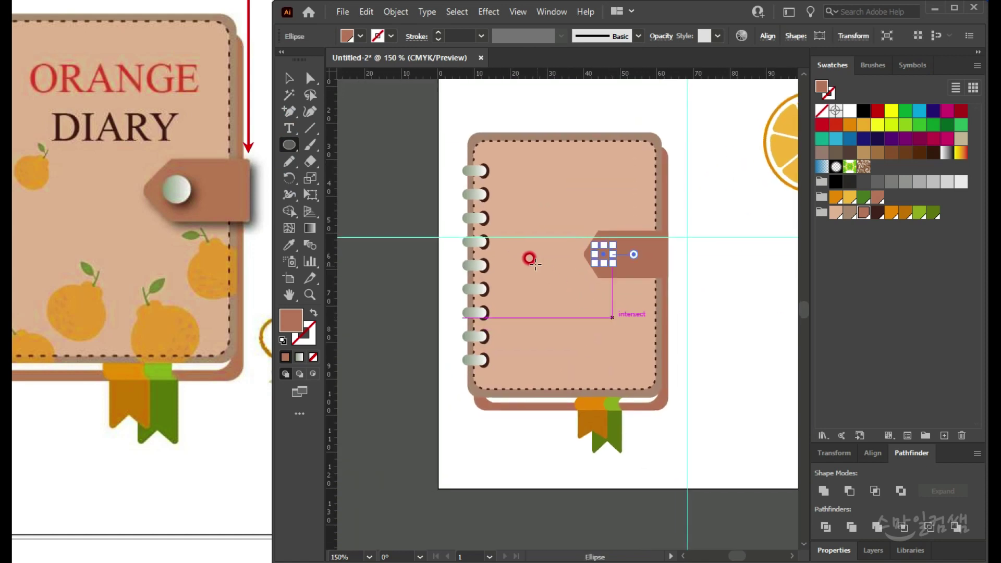
scroll(474, 212, up, 2)
key(i)
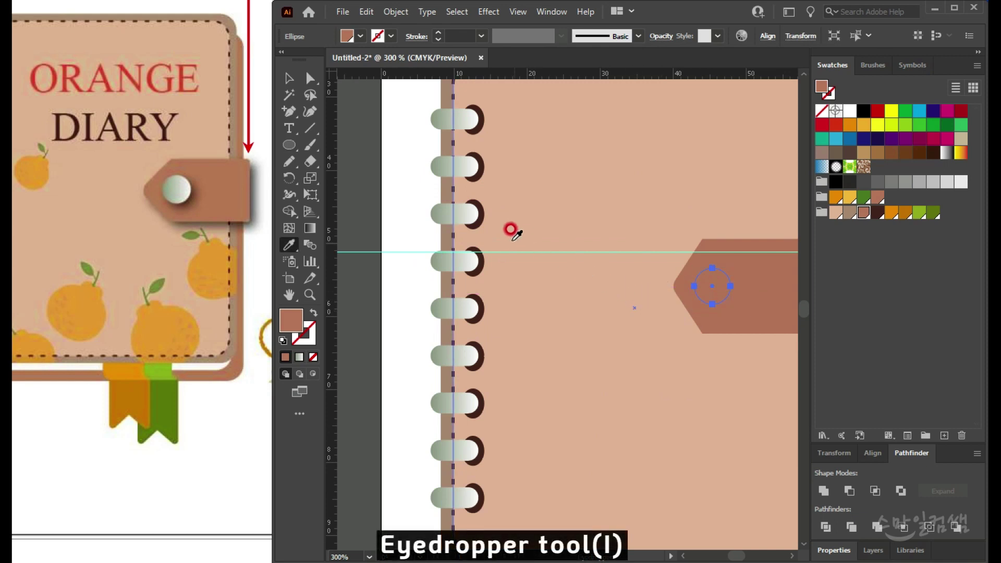
click(459, 207)
key(v)
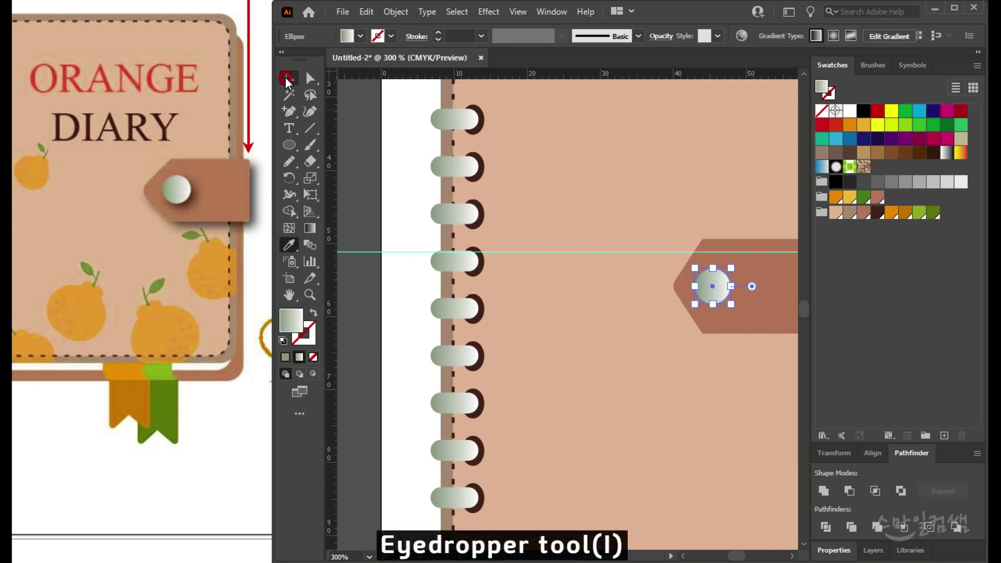
Step: Narrow the strap by about 1 mm from its pointed end
click(650, 203)
drag(719, 360, 547, 346)
click(620, 284)
click(584, 302)
drag(489, 274, 496, 272)
Step: Set up a Drop Shadow effect on the strap and its round button, with the opacity at 70%
click(539, 280)
shift+click(608, 301)
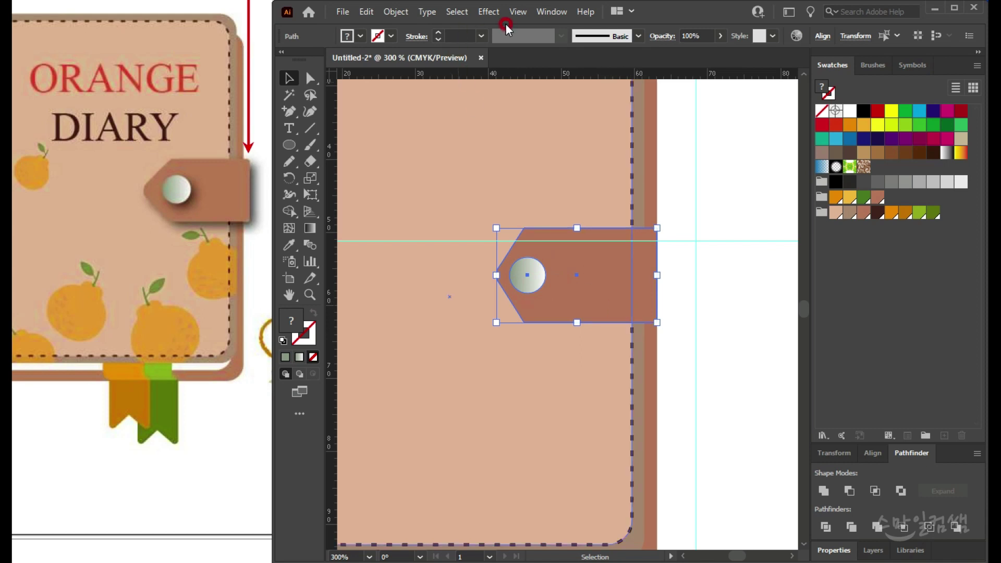
click(490, 11)
mouse_move(605, 168)
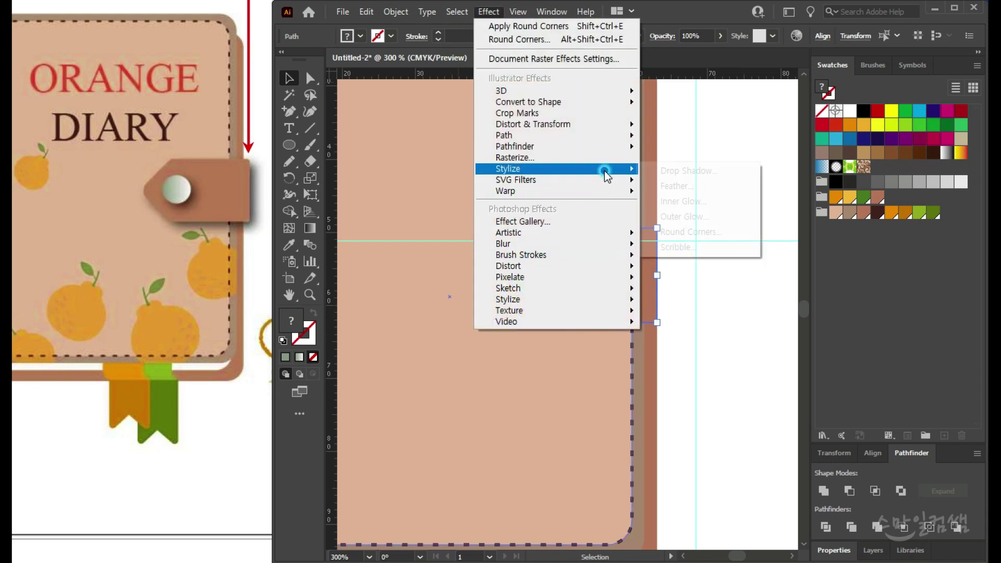
click(667, 200)
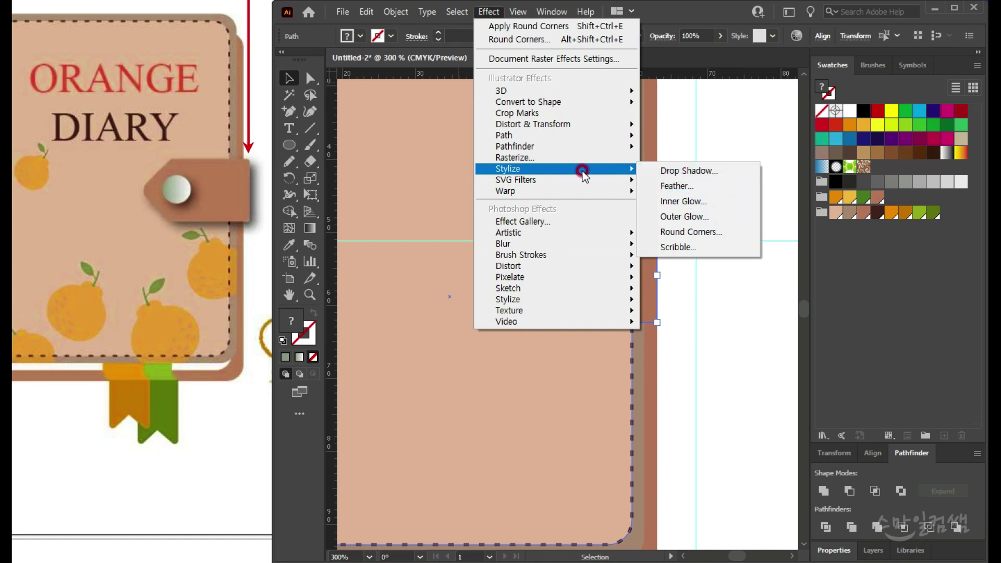
click(484, 26)
click(490, 11)
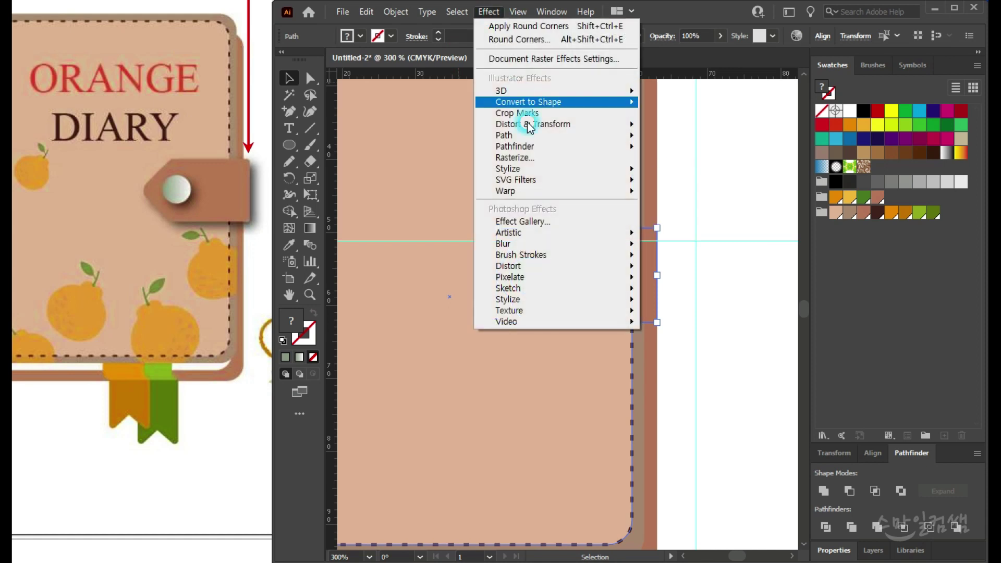
click(525, 170)
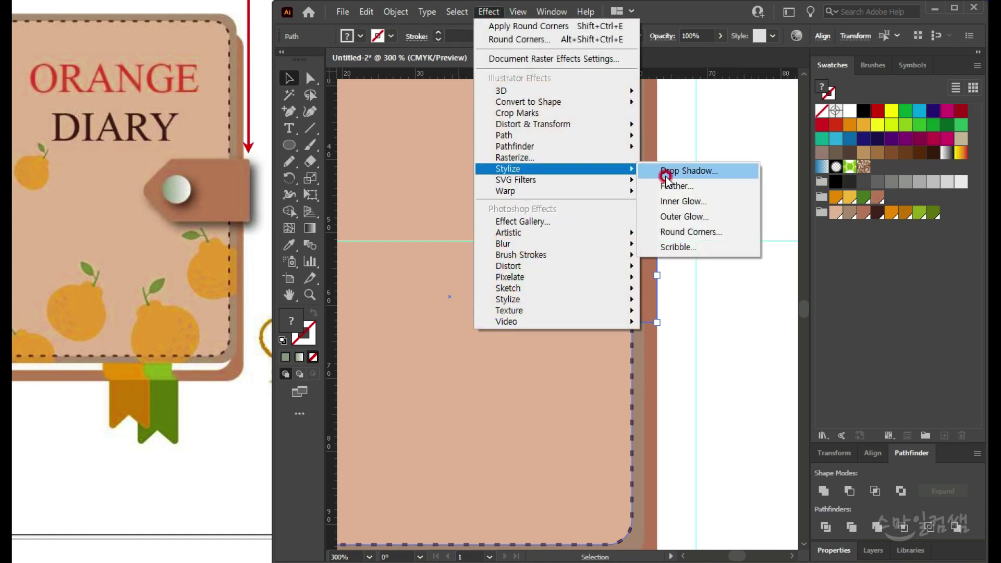
click(668, 172)
drag(565, 249, 847, 265)
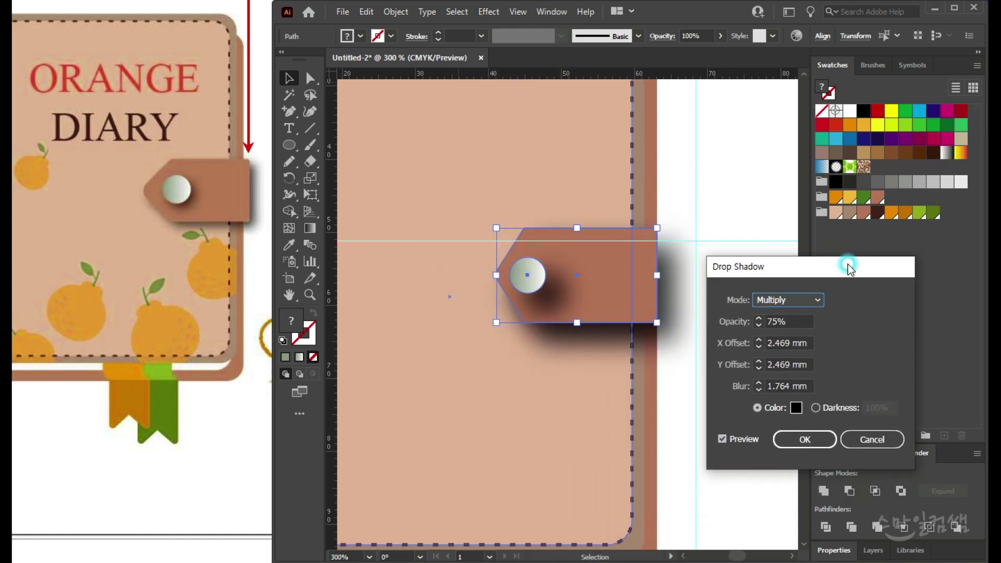
click(758, 329)
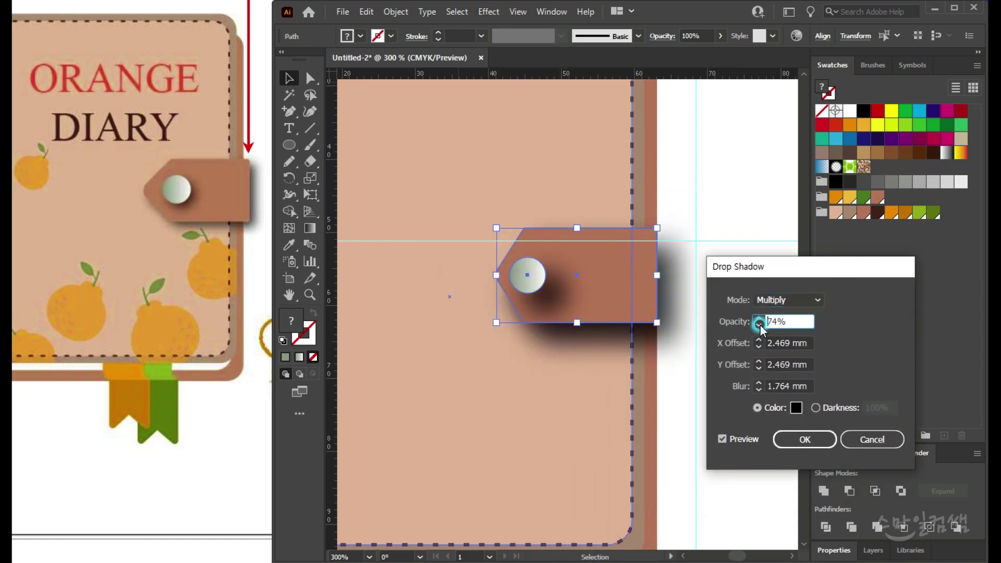
click(758, 325)
click(759, 325)
Step: Reduce the drop shadow's X and Y offsets to 1 mm each
click(759, 346)
click(758, 346)
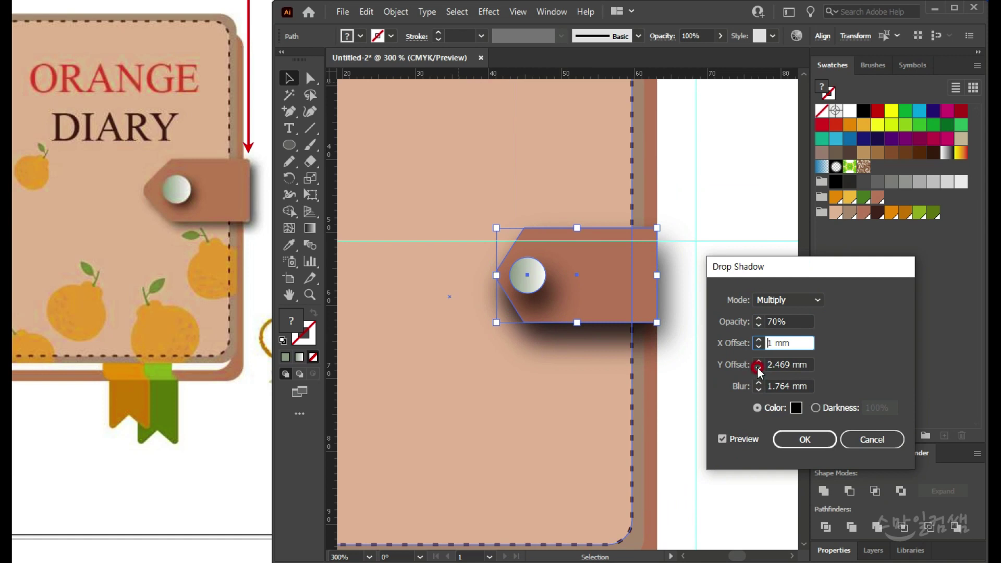
click(758, 368)
click(758, 368)
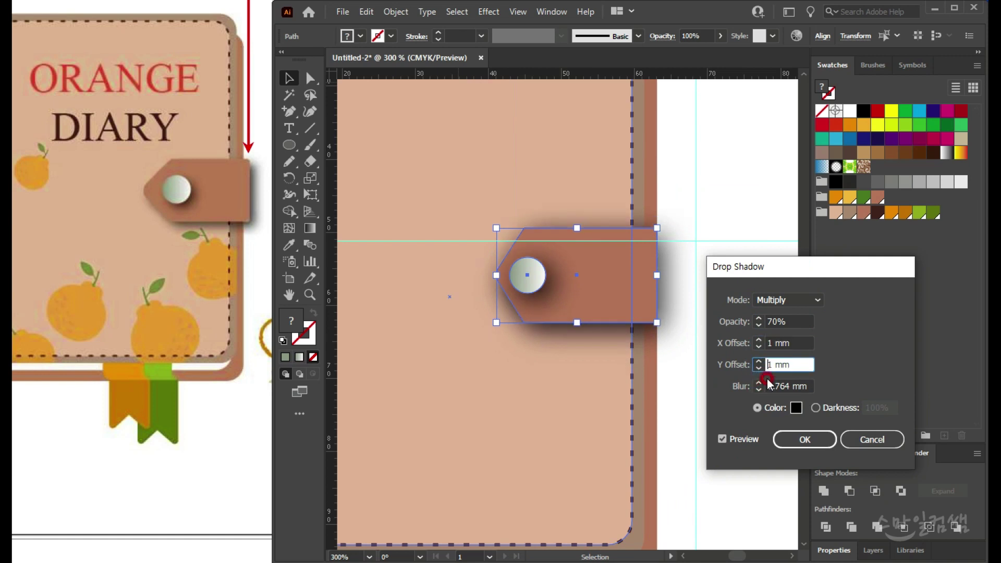
Step: Set both the X and Y offsets of the drop shadow to 1.5 mm
click(789, 348)
text(13.5)
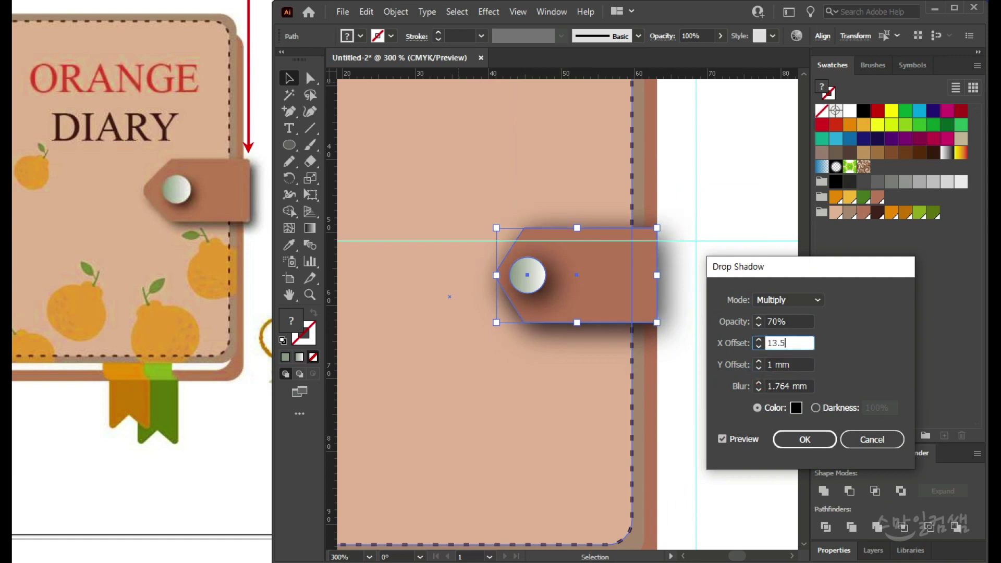
key(Tab)
text(1.5)
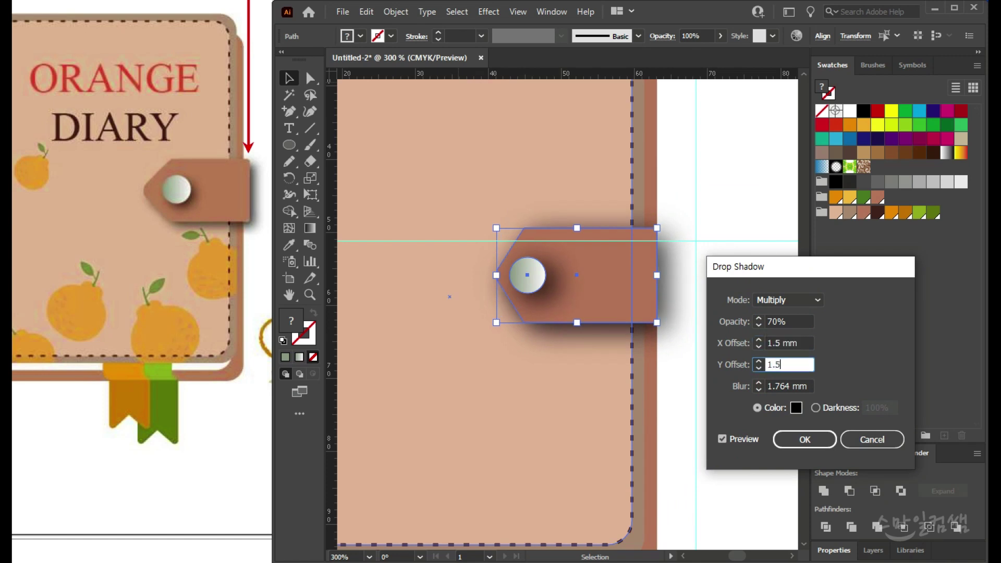
Step: Set the strap and button's drop shadow to 50% opacity, 1 mm X and Y offsets and 1 mm blur, and apply it
click(757, 390)
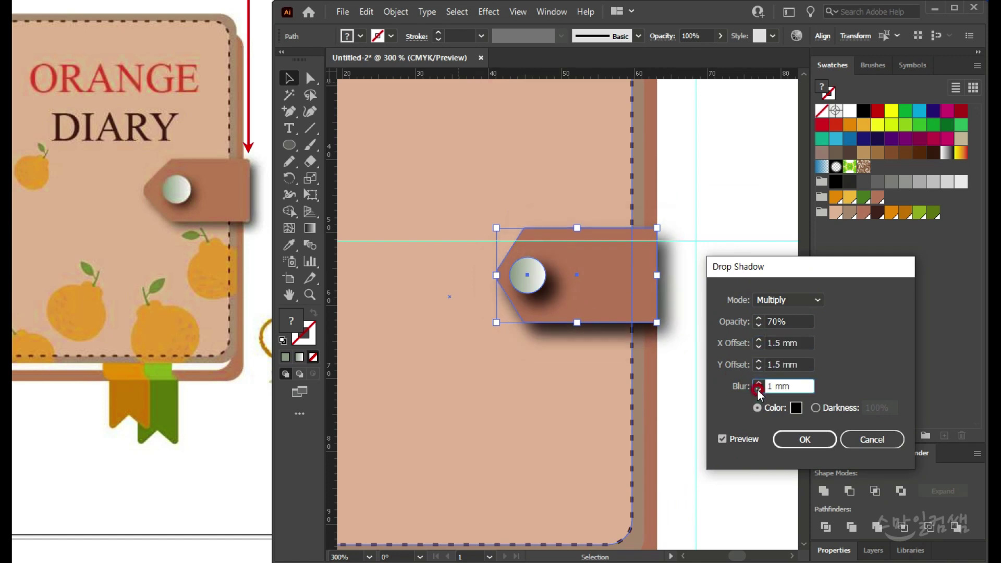
click(784, 321)
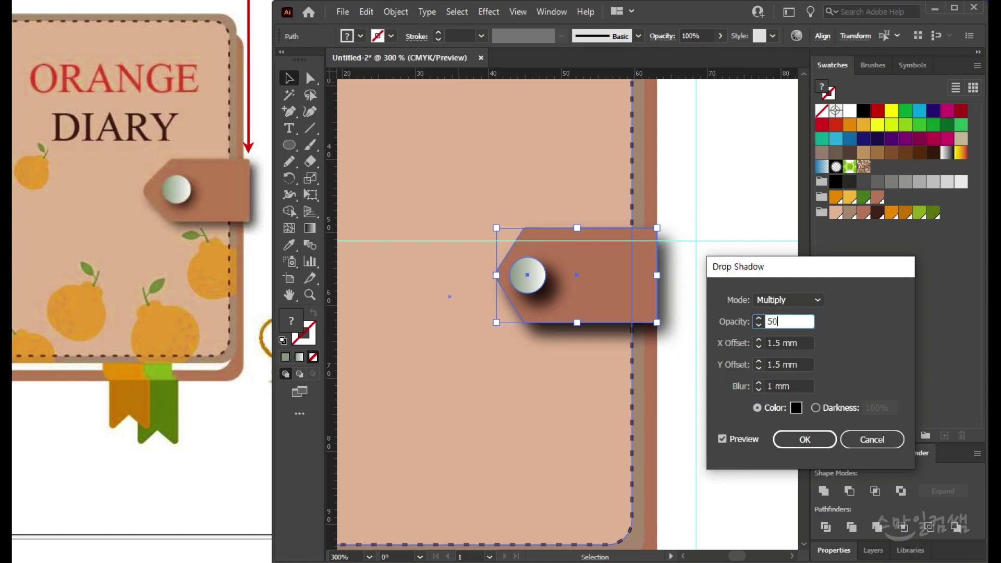
click(804, 342)
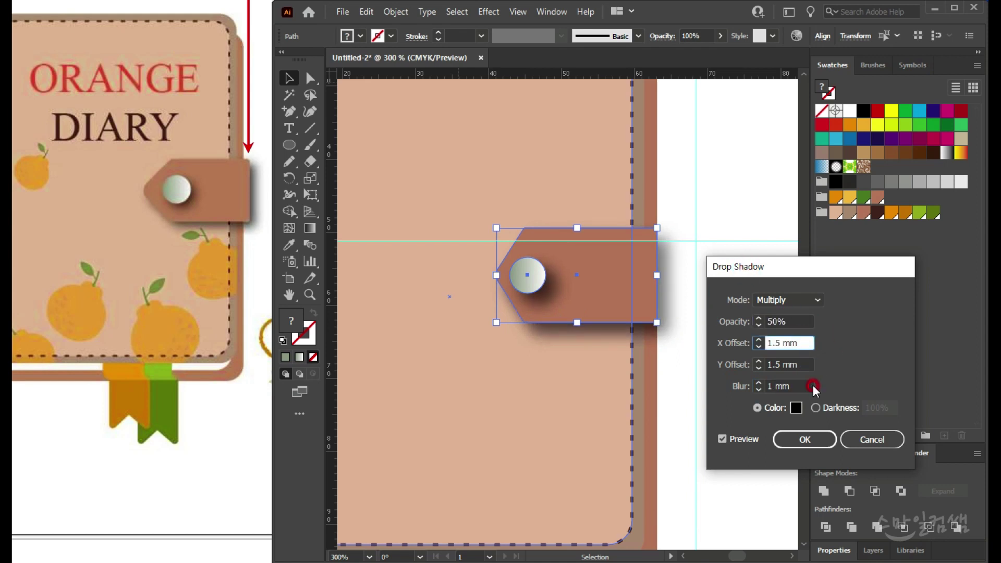
drag(798, 342, 643, 297)
text(1)
key(Tab)
text(1)
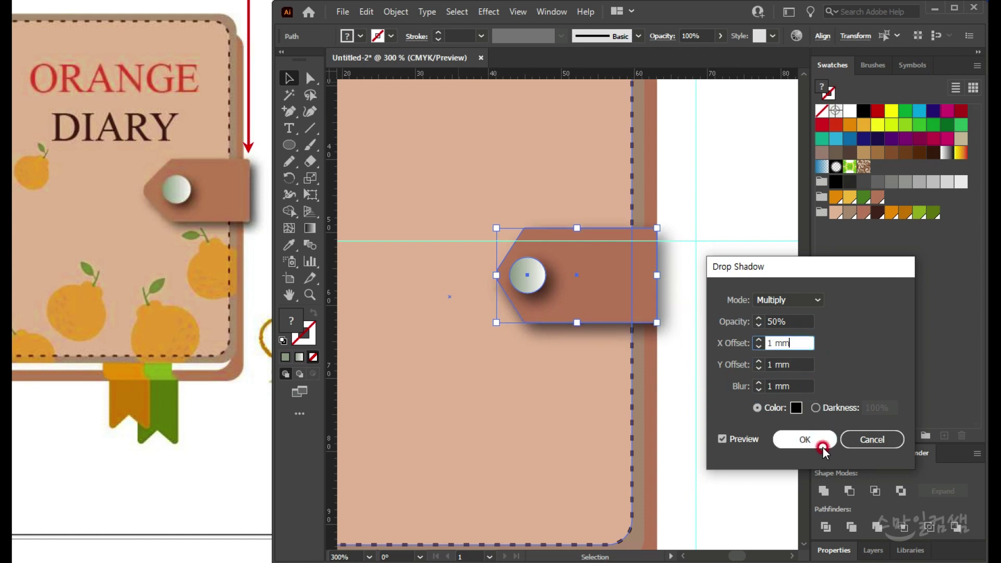
click(797, 439)
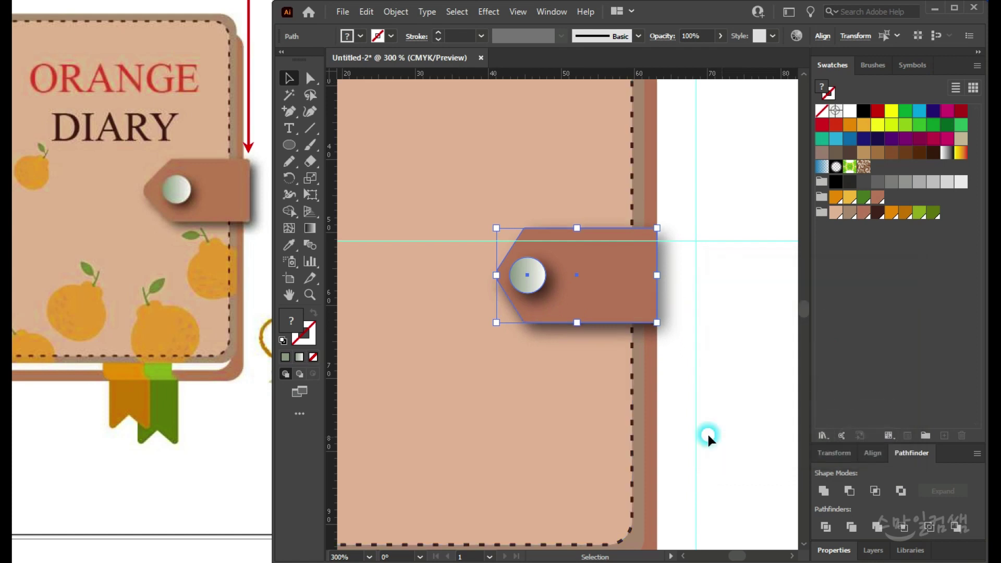
click(712, 406)
Step: Shift the strap and its button slightly to the right so the strap overhangs the diary's back cover
scroll(670, 417, down, 1)
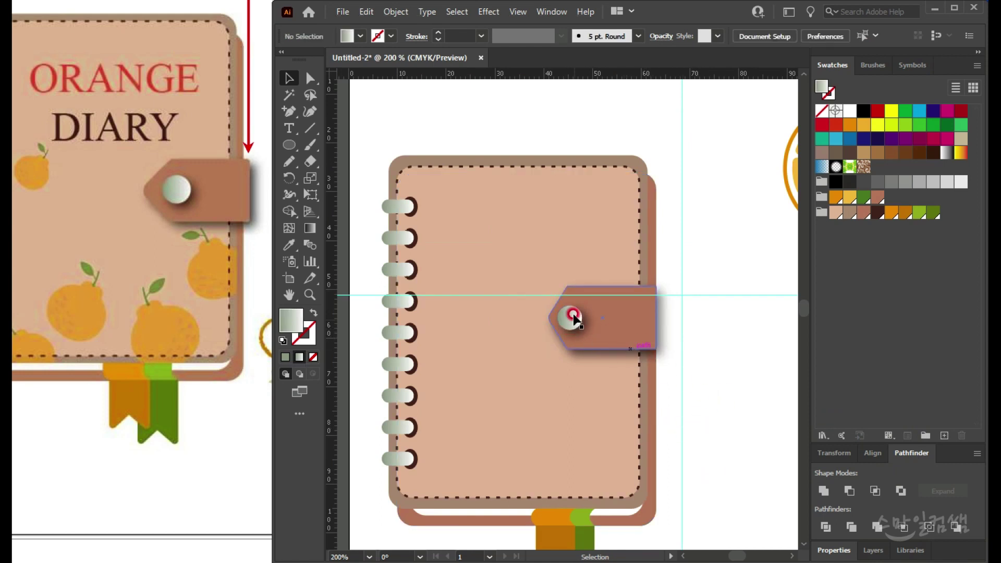
click(736, 351)
click(636, 332)
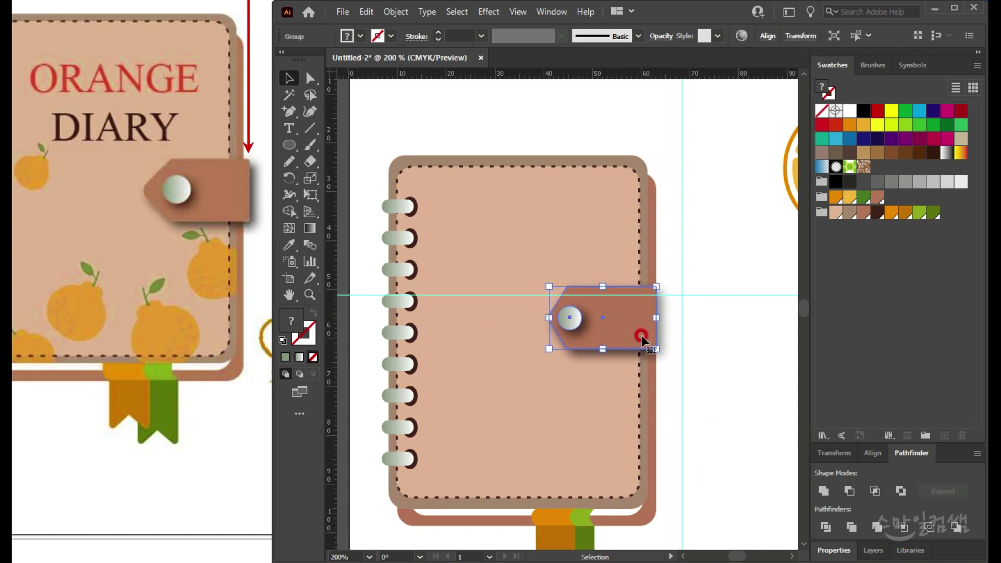
drag(641, 336, 646, 336)
click(740, 379)
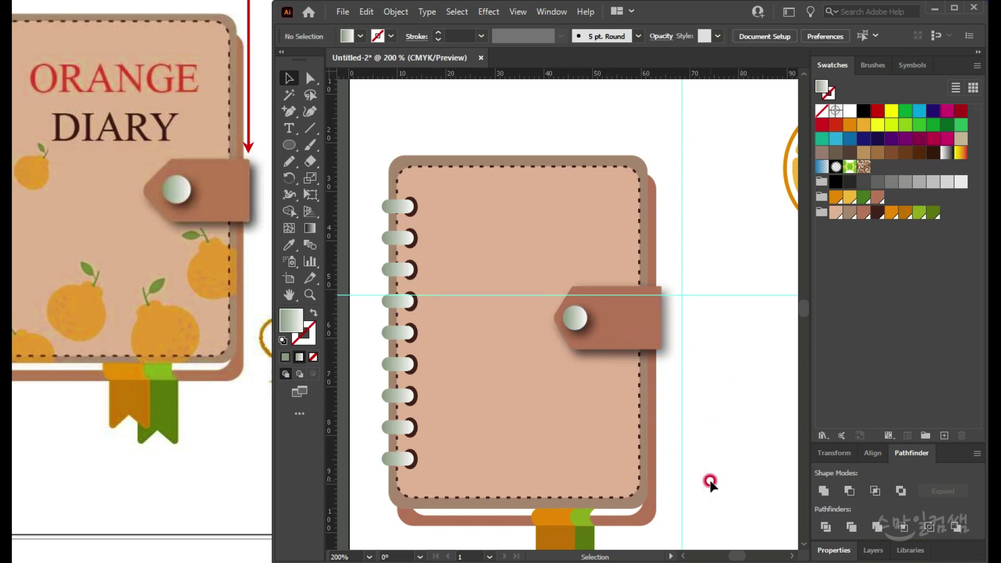
Step: Place a copy of the whole orange over the diary's lower-left corner, following the reference image
key(space)
drag(588, 412, 595, 369)
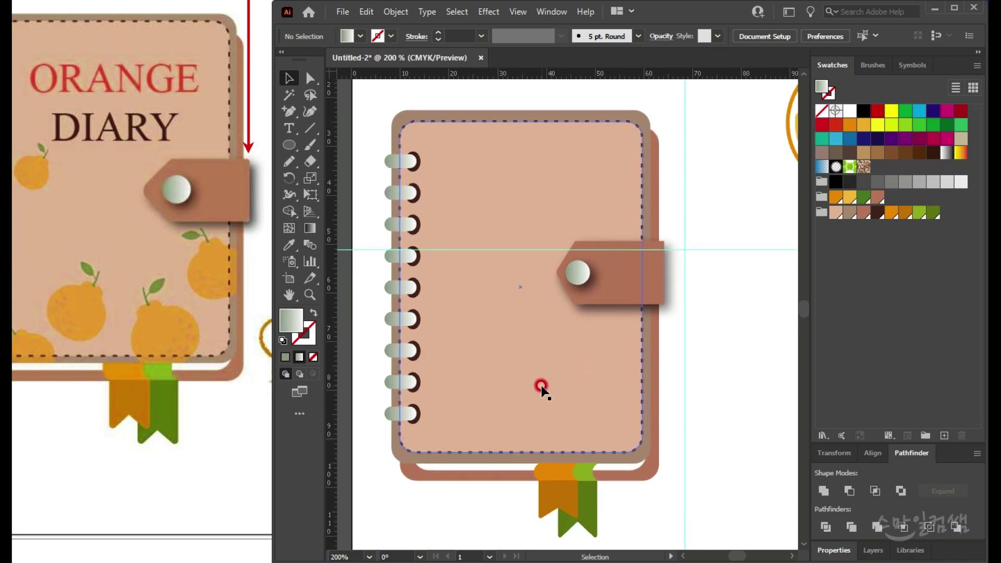
scroll(541, 386, down, 2)
key(space)
drag(594, 356, 565, 344)
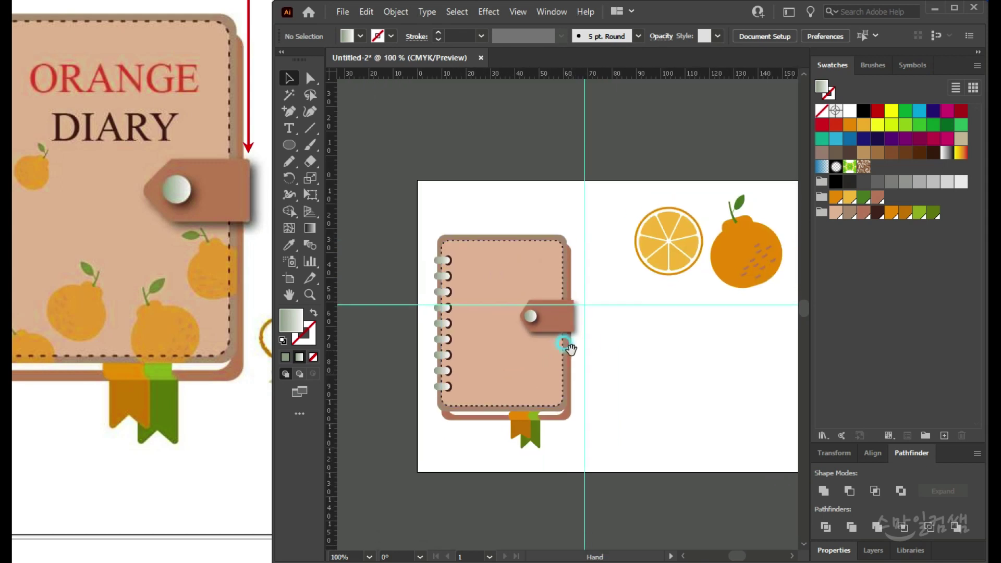
click(749, 253)
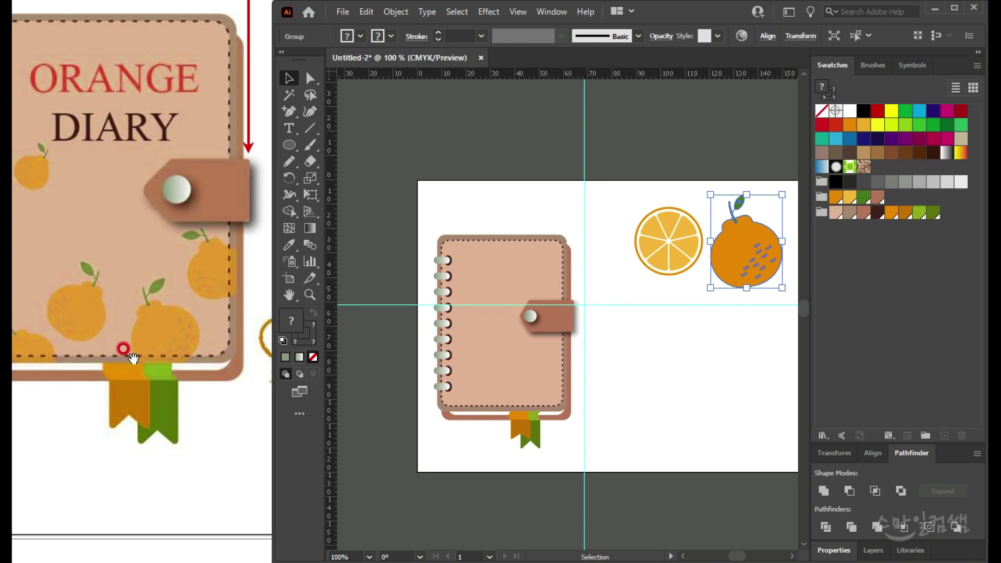
click(133, 358)
drag(109, 356, 422, 354)
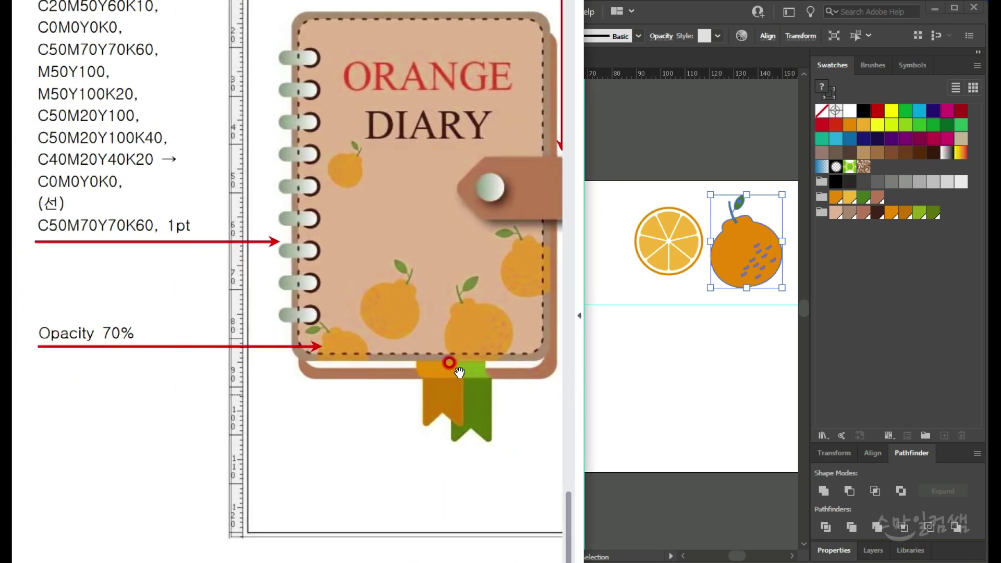
drag(458, 372, 231, 391)
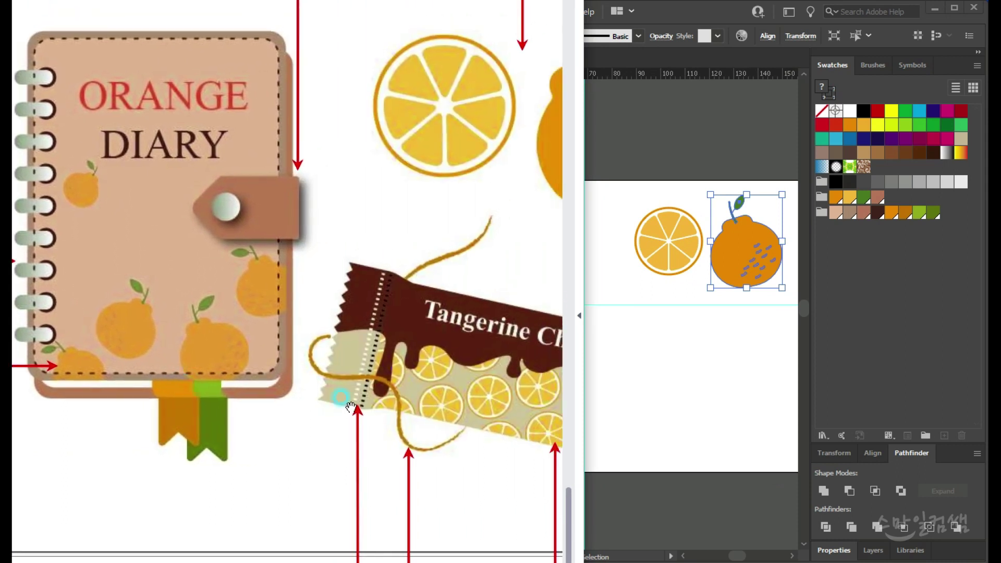
click(674, 380)
drag(500, 390, 465, 451)
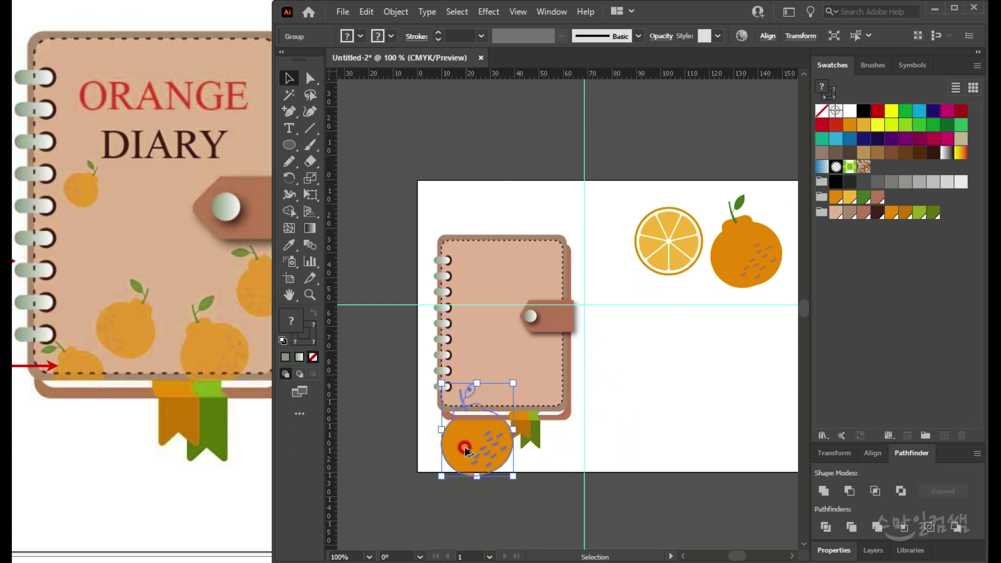
Step: Bring the copied orange to the front and scale it down
scroll(464, 446, up, 2)
drag(600, 362, 622, 306)
key(ctrl+shift+])
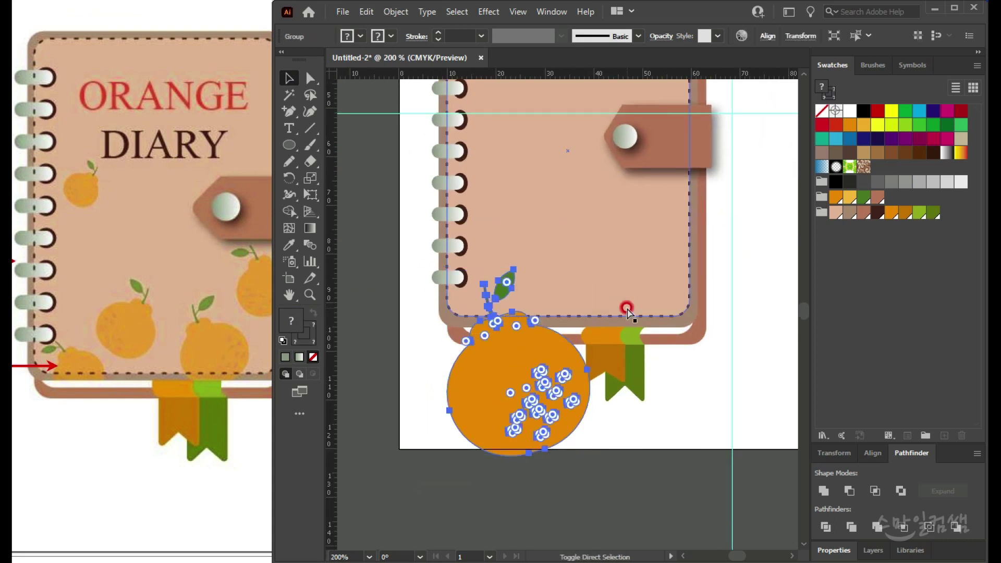
drag(588, 269, 527, 338)
Step: Move the orange to the cover's bottom edge above the ribbons and shrink it further
click(212, 286)
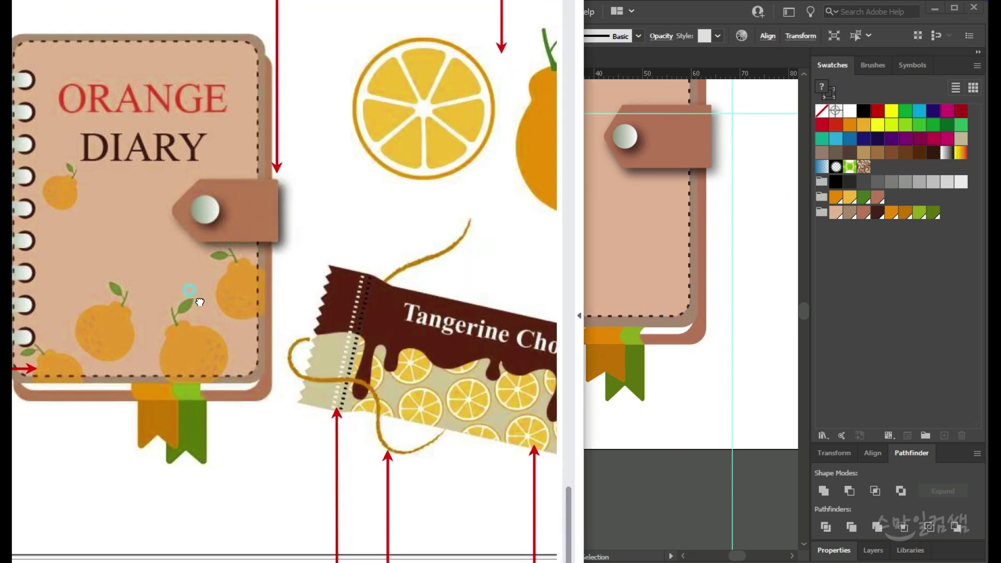
click(459, 402)
click(502, 413)
drag(503, 413, 518, 191)
scroll(521, 176, up, 2)
scroll(537, 241, down, 1)
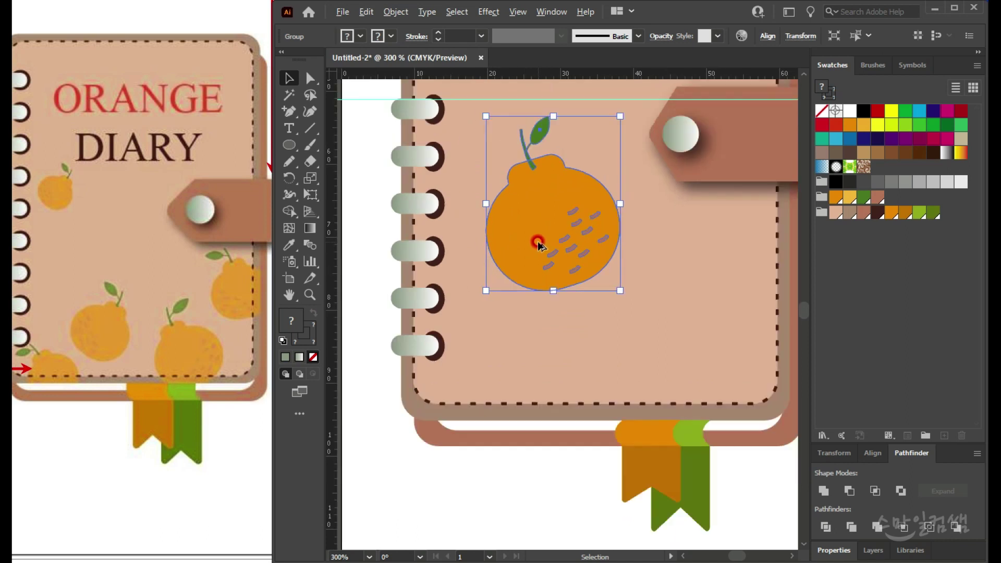
key(space)
drag(553, 322, 490, 342)
drag(468, 237, 614, 379)
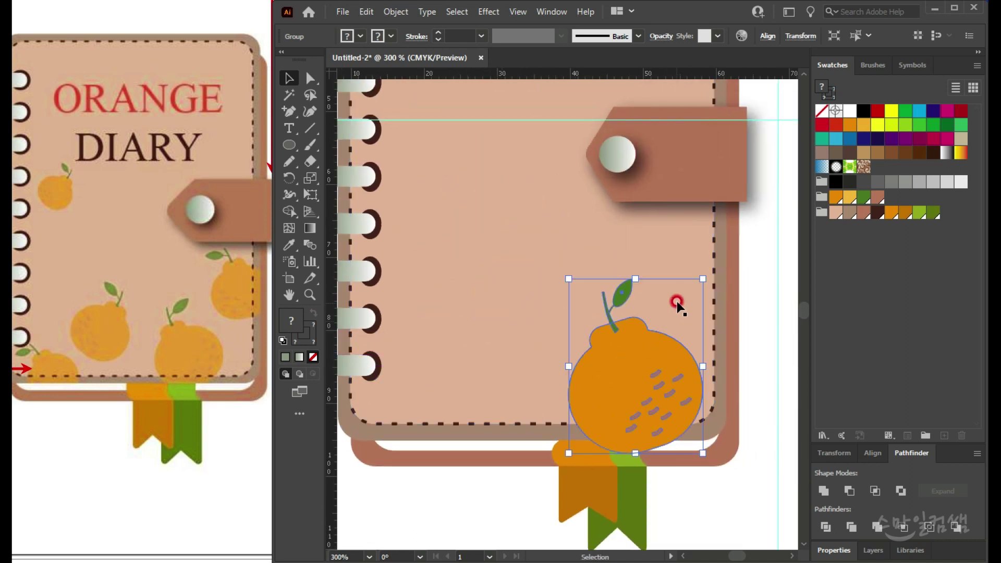
drag(699, 276, 659, 319)
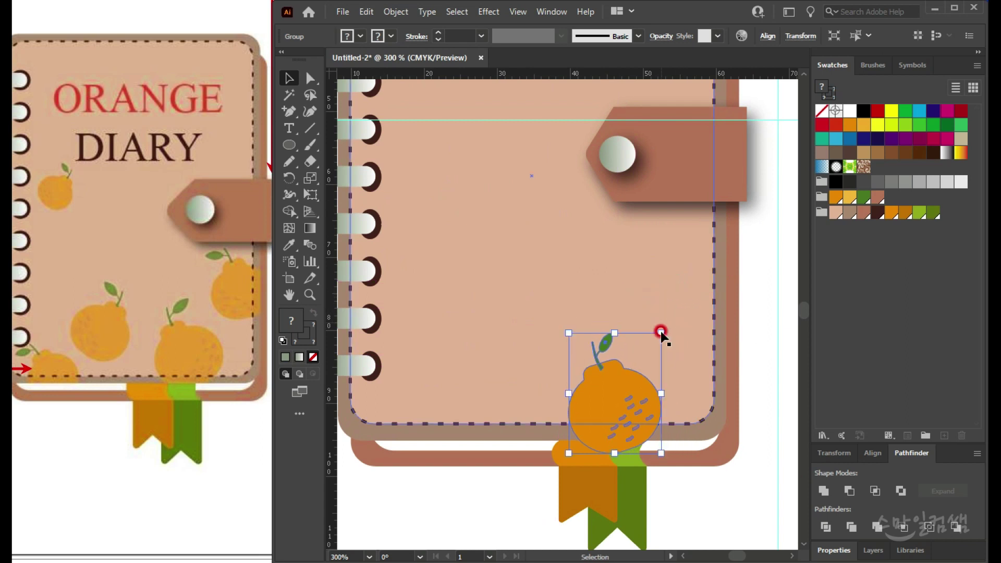
Step: Duplicate the orange to the cover's right edge, just below the strap
key(ctrl+minus)
drag(612, 344, 623, 312)
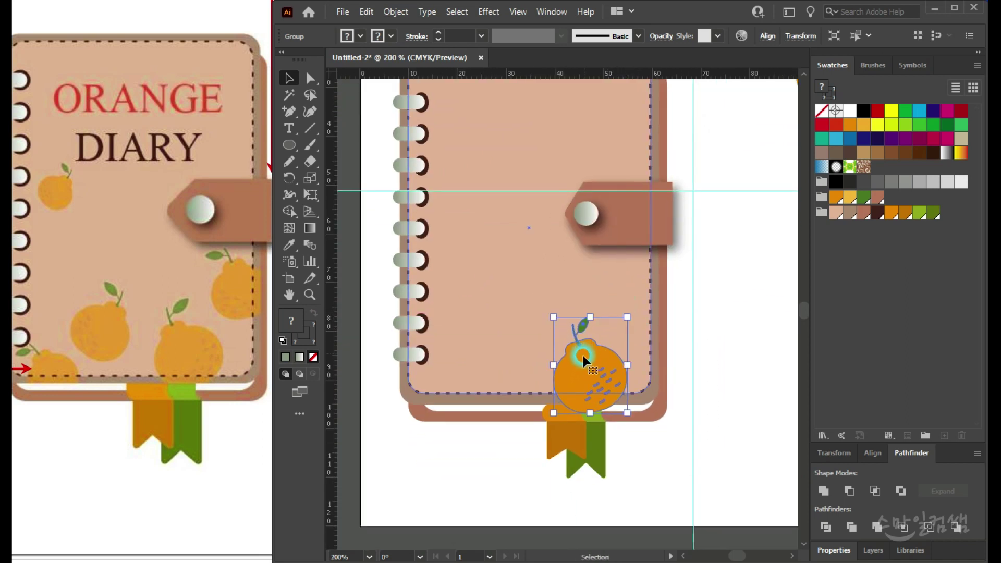
drag(585, 363, 634, 312)
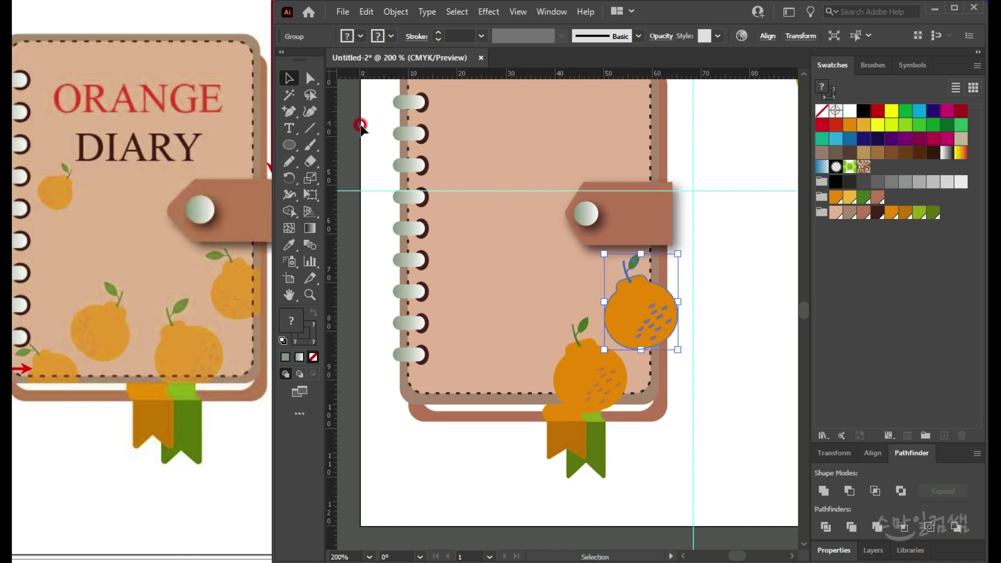
Step: Reflect a copy of the right-edge orange across the vertical axis, placing it toward the cover's left side
click(290, 180)
drag(293, 182, 338, 195)
alt+click(576, 285)
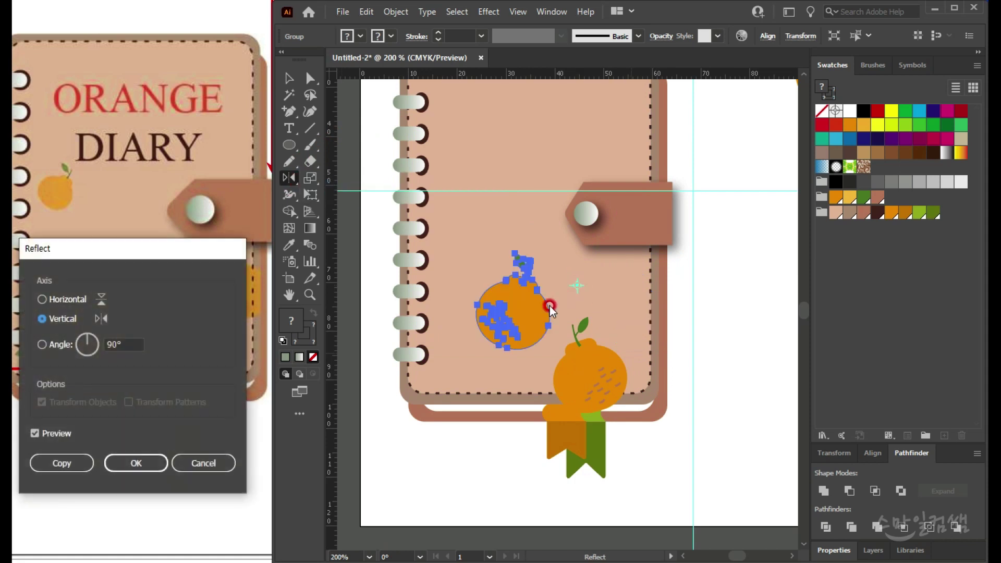
click(64, 462)
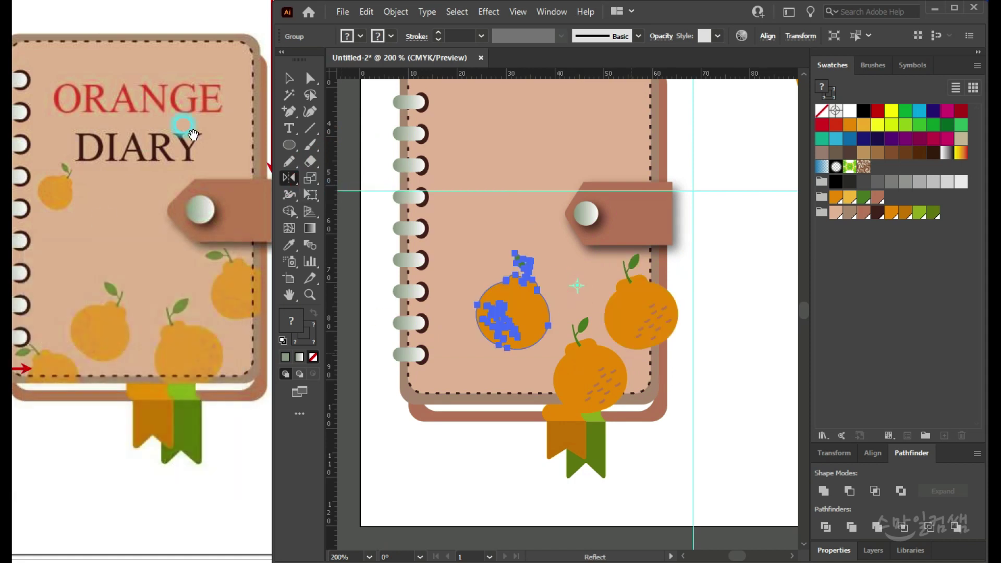
key(v)
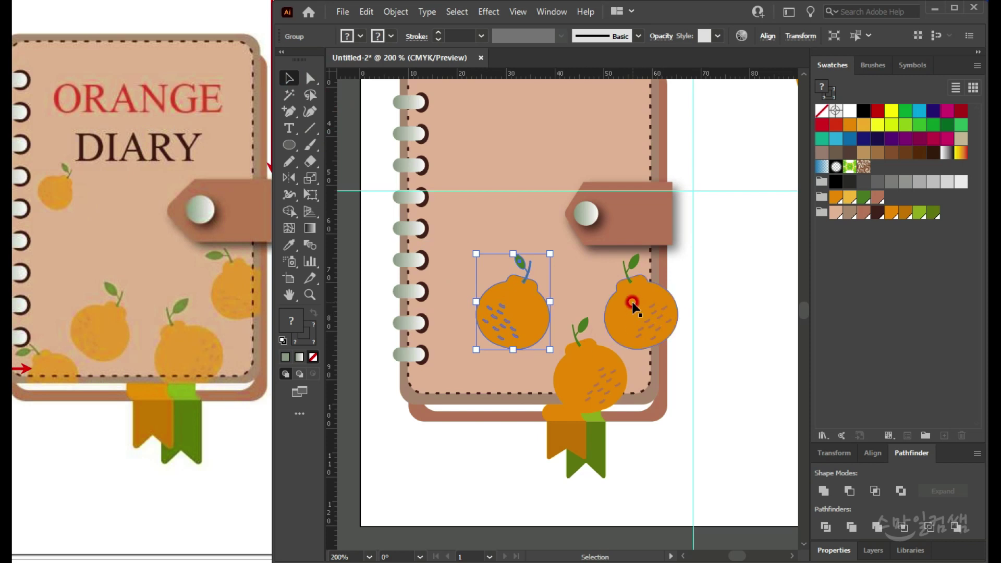
Step: Replace the unmirrored right-edge orange with the mirrored one, shrinking it and tilting its leaf to the left
drag(642, 303, 483, 265)
drag(525, 350, 646, 298)
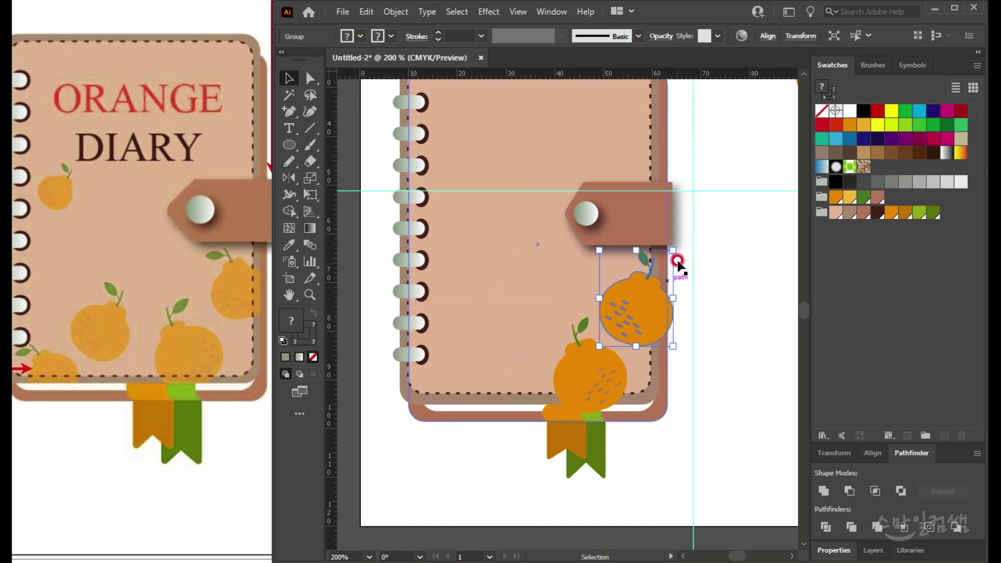
drag(672, 247, 612, 252)
Step: Add copies of the tilted orange along the cover's lower left, rotating one so its leaf points up
click(624, 317)
drag(623, 317, 482, 357)
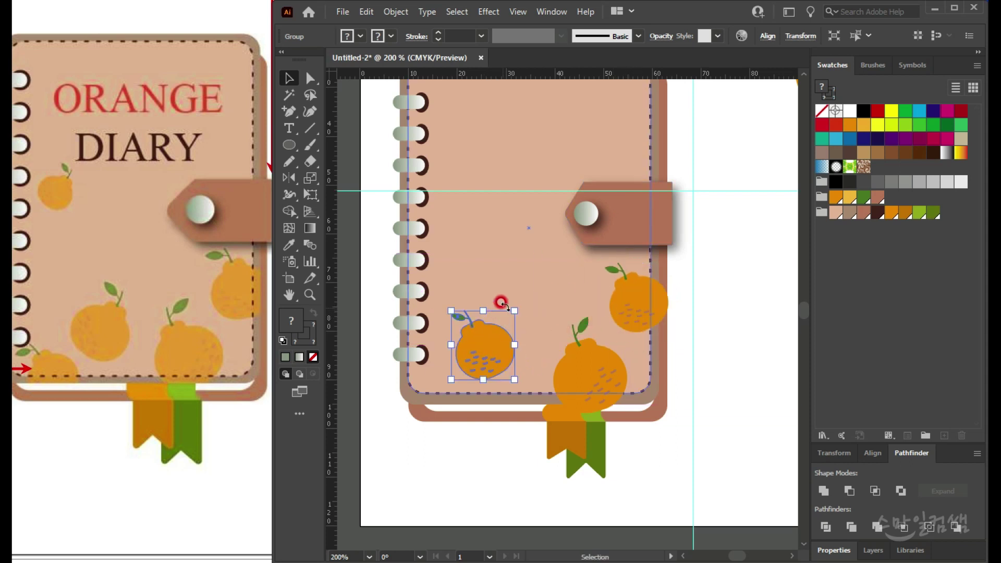
drag(513, 301, 465, 385)
Step: Place a smaller copy of the orange beside the binding rings on the upper-left part of the cover
click(481, 345)
drag(483, 334, 523, 210)
key(space)
drag(551, 288, 539, 326)
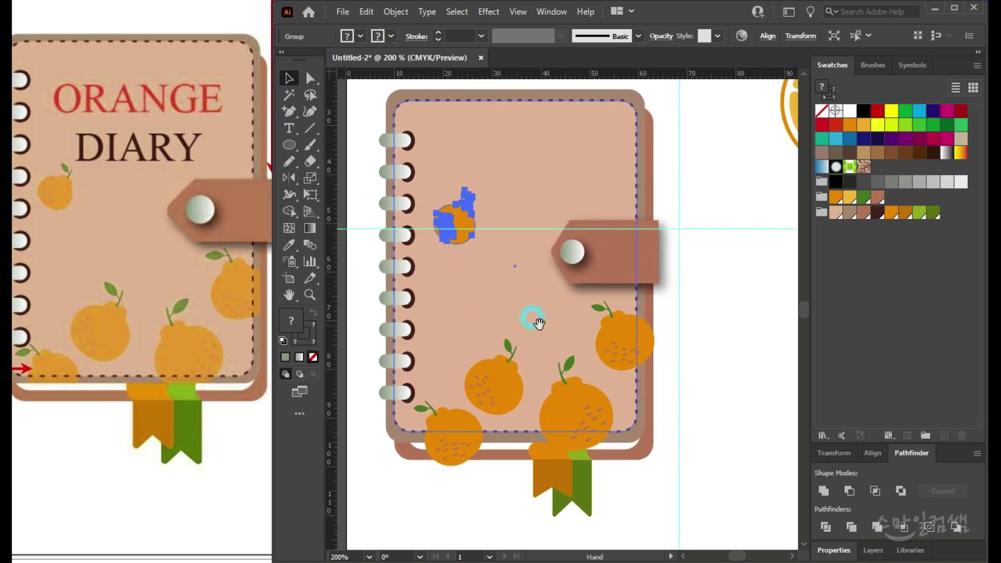
drag(462, 247, 456, 246)
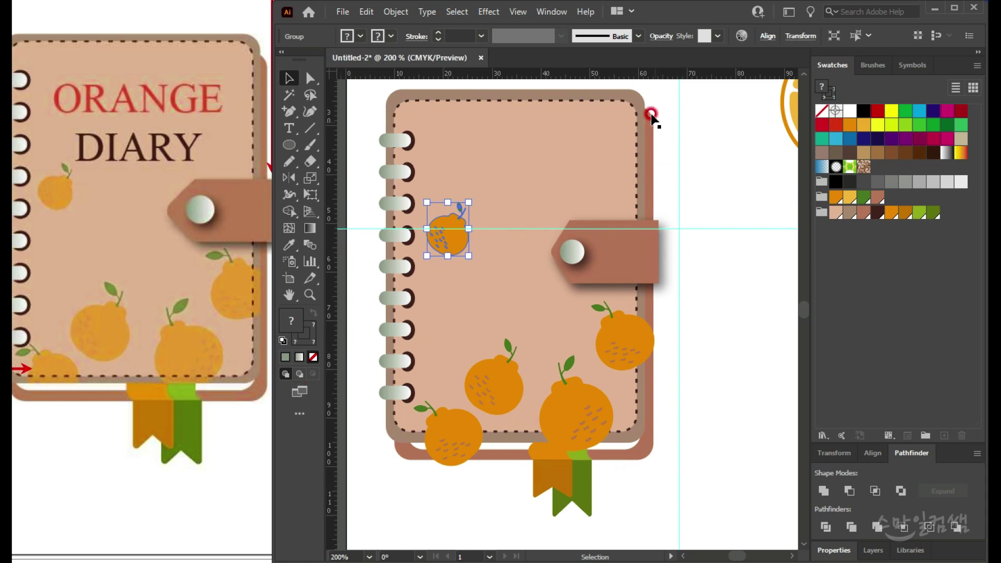
Step: Duplicate the cover's outer rounded rectangle together with all five oranges onto the empty area at the artboard's lower right
click(636, 96)
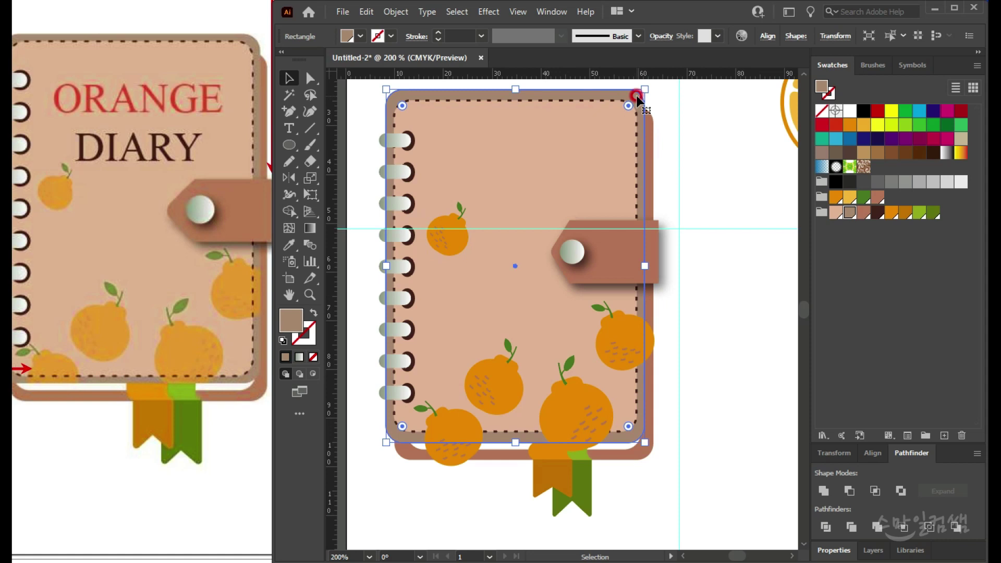
key(a)
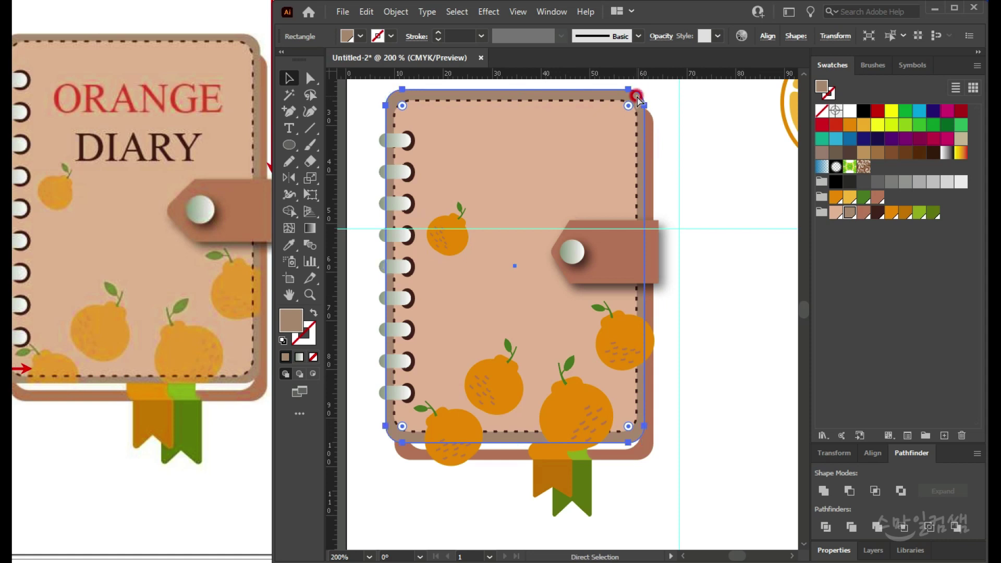
key(v)
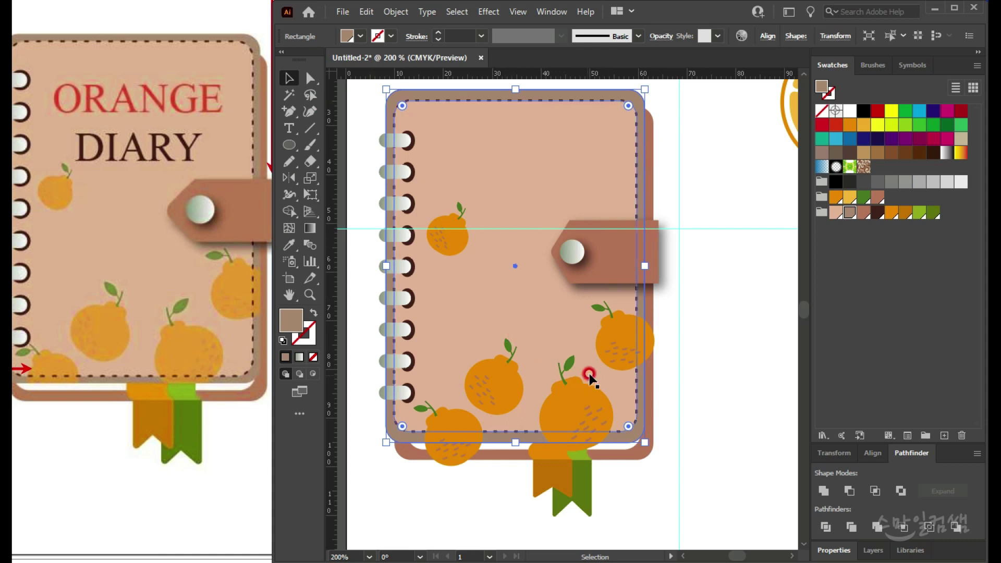
shift+click(460, 245)
shift+click(613, 344)
shift+click(571, 408)
shift+click(493, 386)
shift+click(462, 425)
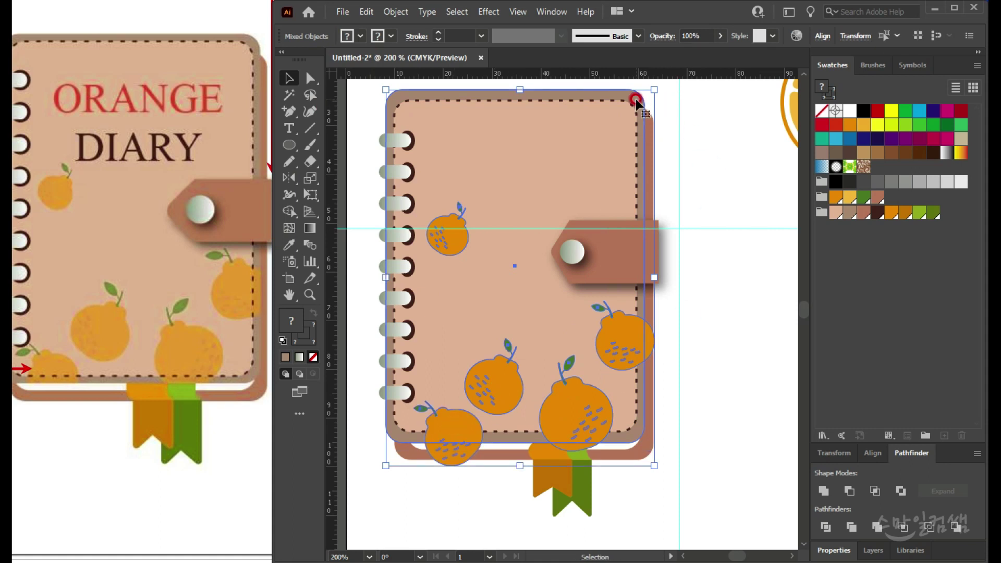
scroll(635, 101, down, 2)
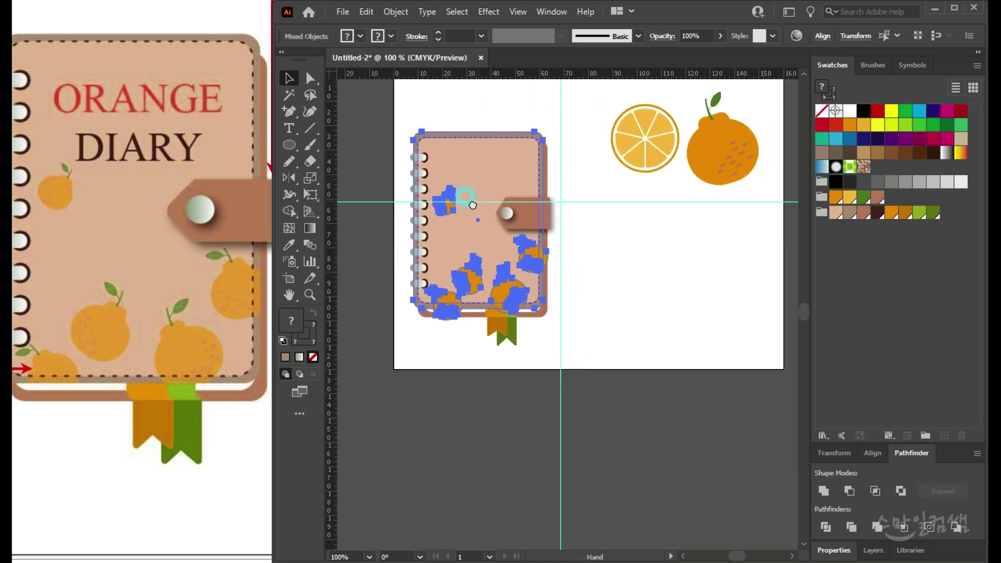
drag(474, 147, 677, 247)
scroll(717, 402, up, 2)
drag(622, 406, 550, 434)
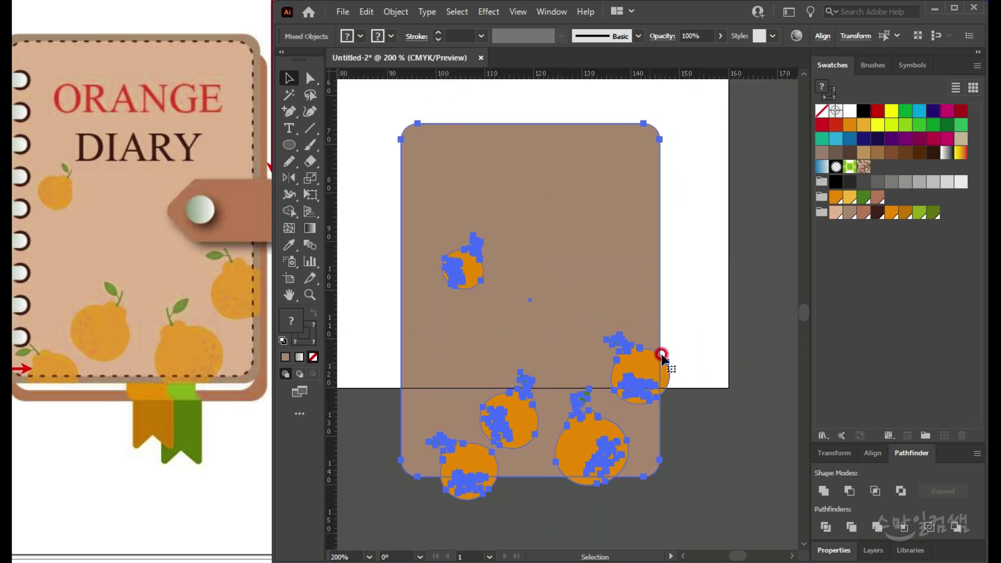
Step: Bring the duplicated rounded rectangle to the front and use it as a clipping mask on the five oranges
click(682, 321)
click(637, 169)
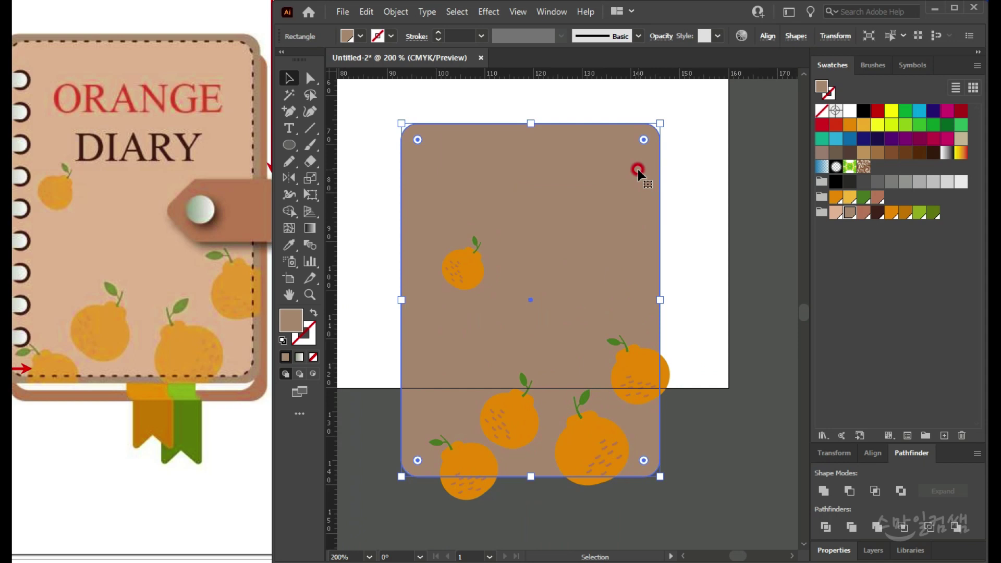
key(ctrl+shift+bracketright)
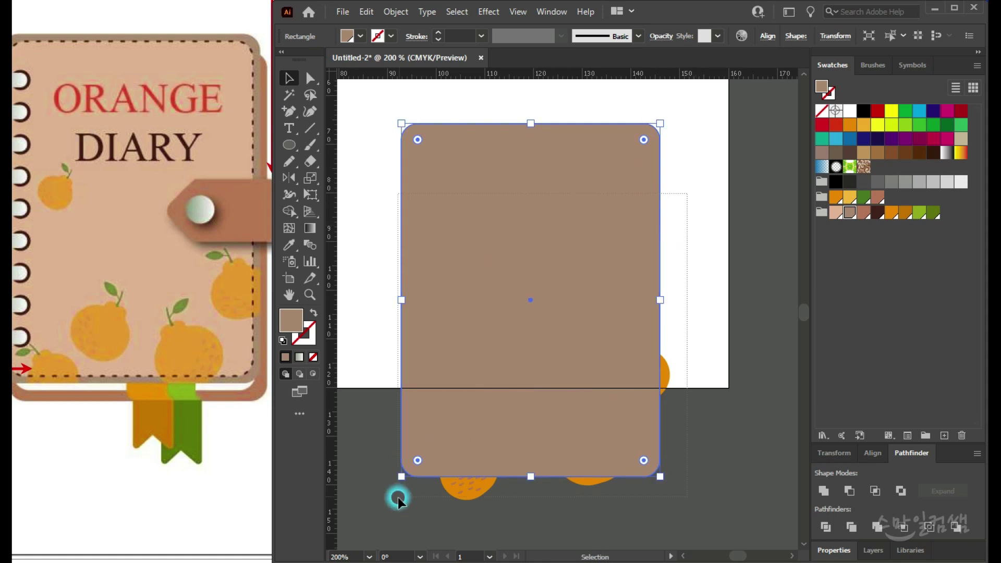
drag(398, 497, 627, 424)
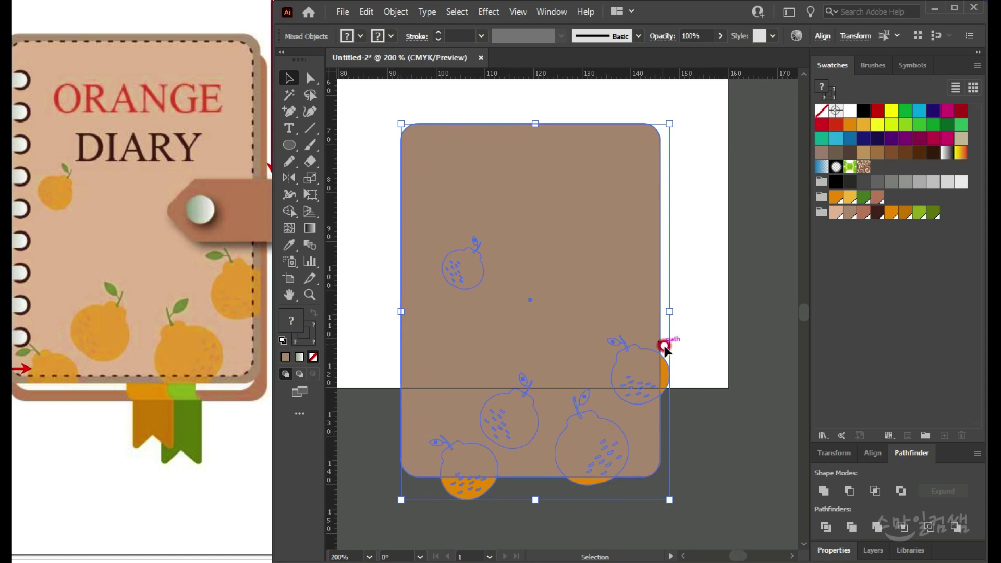
right_click(573, 208)
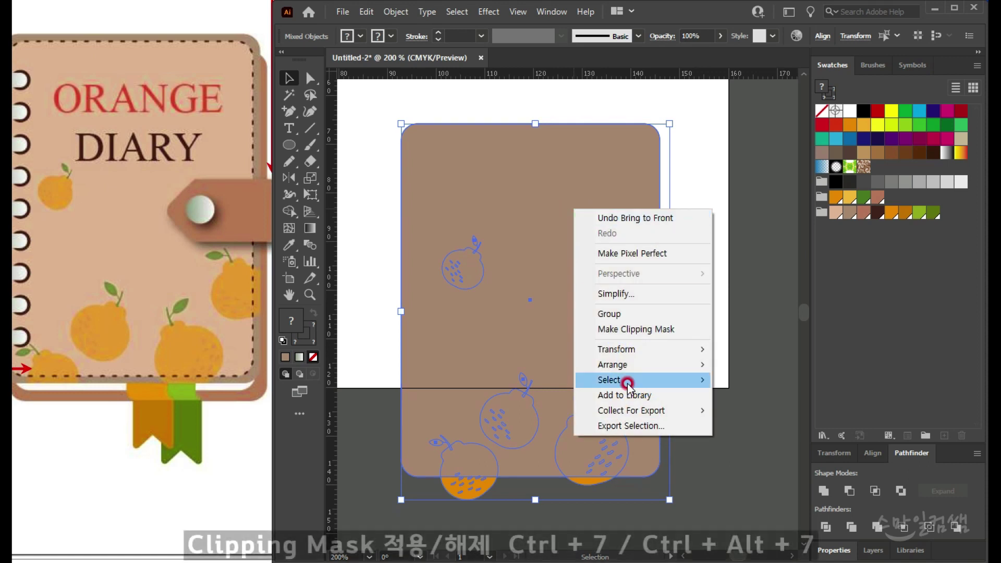
click(624, 329)
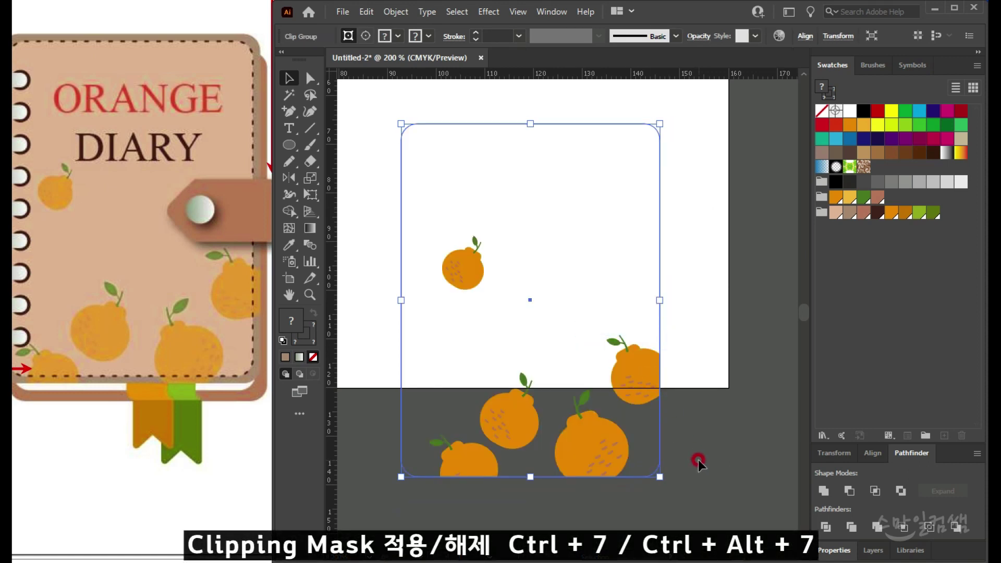
click(699, 461)
Step: Move the clipped oranges group onto the diary cover, over its outer rounded rectangle
click(633, 360)
scroll(631, 402, down, 1)
drag(537, 410, 725, 440)
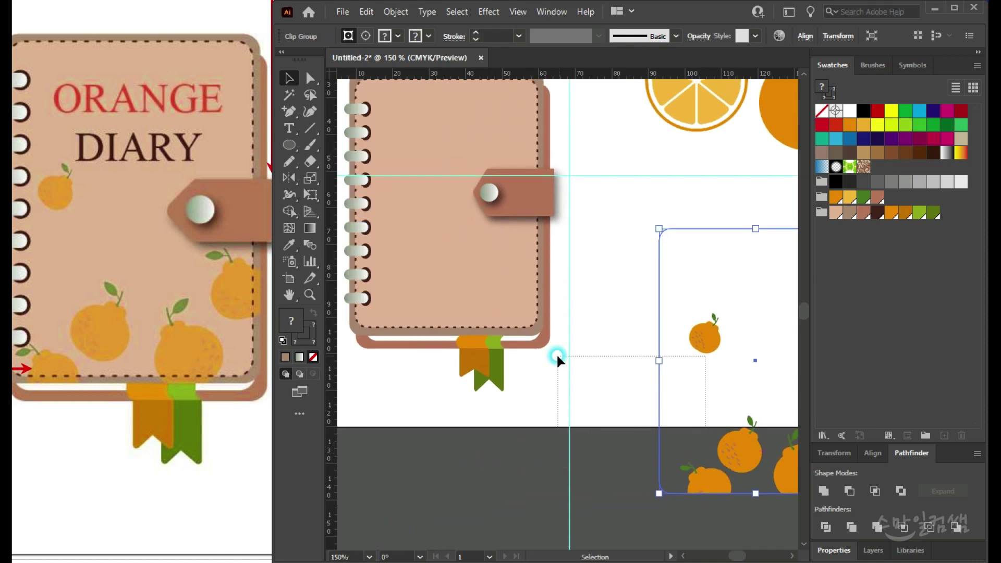
click(682, 436)
drag(734, 447, 435, 286)
drag(642, 324, 692, 384)
mouse_move(589, 327)
mouse_down()
mouse_move(575, 320)
mouse_move(578, 332)
mouse_up()
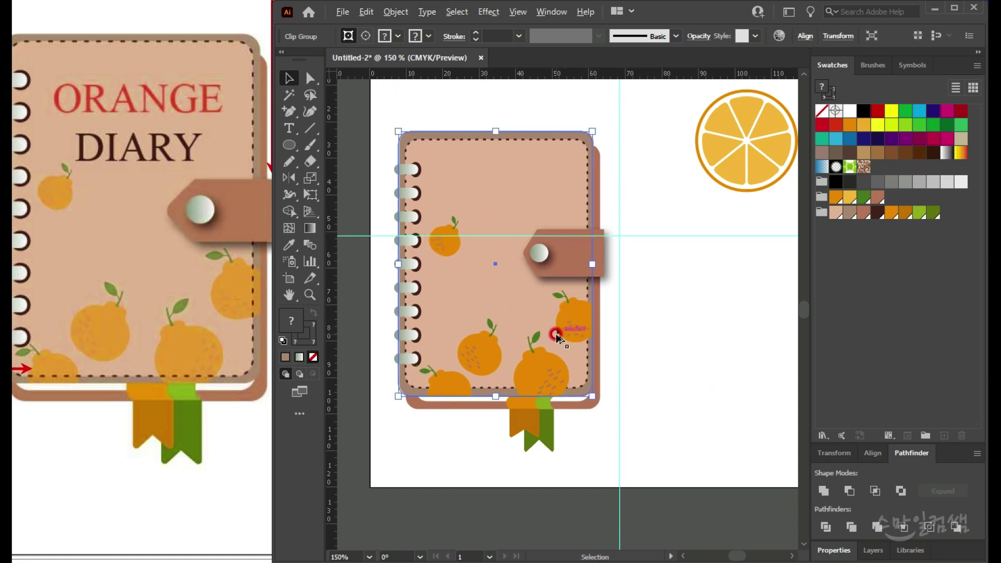
Step: Fine-tune the clipped oranges' position so the trimmed orange lines up with the cover's right edge
scroll(579, 331, up, 4)
drag(632, 286, 632, 290)
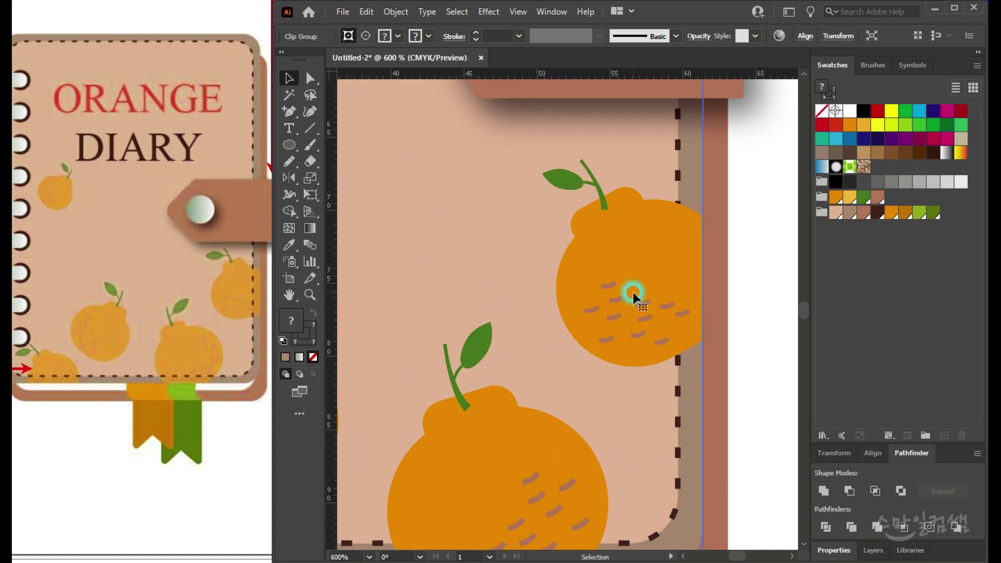
scroll(549, 362, down, 5)
click(542, 363)
drag(529, 341, 605, 318)
scroll(555, 410, down, 4)
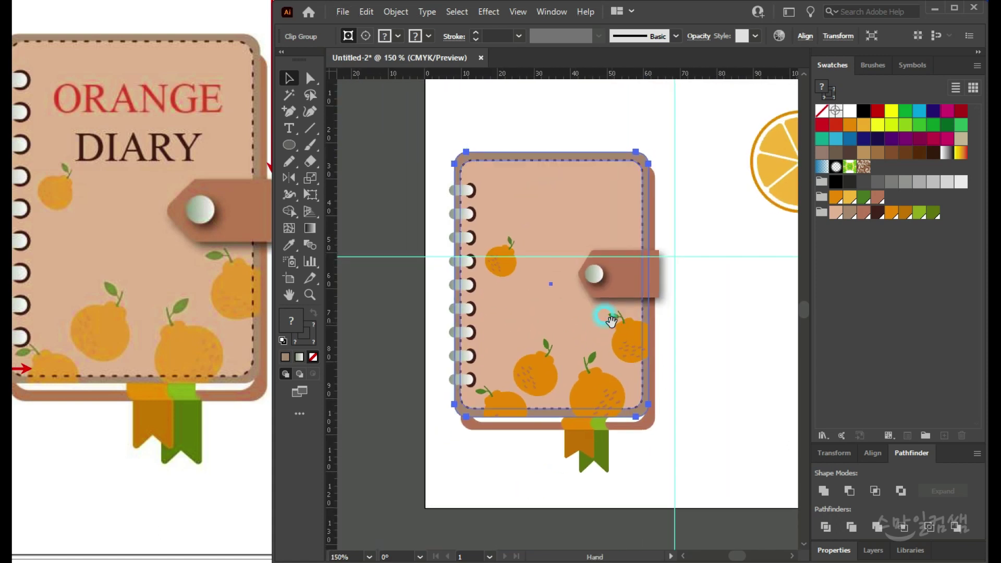
Step: Set the clipped oranges group's opacity to 80% to match the reference
drag(174, 459, 488, 464)
drag(282, 453, 79, 454)
click(628, 359)
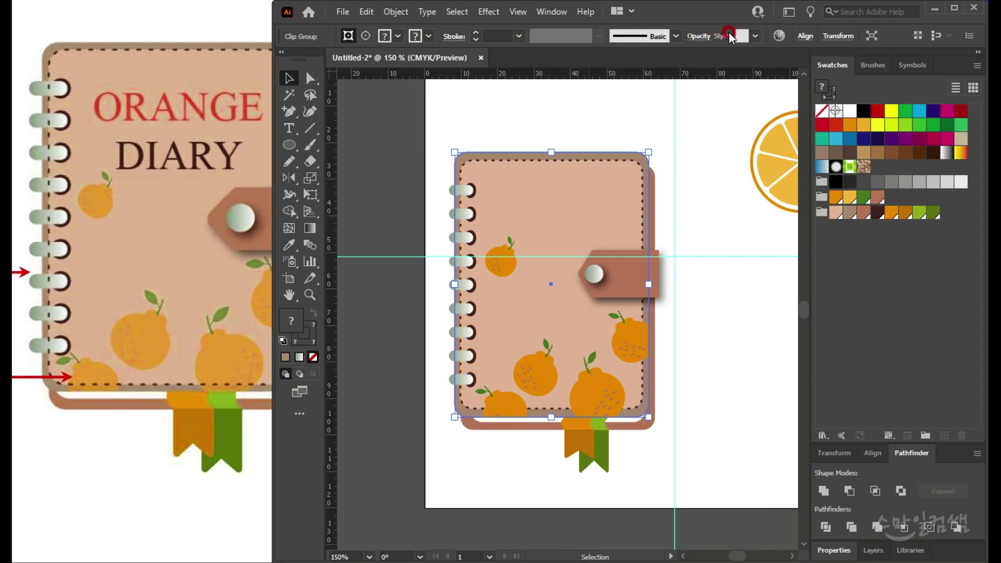
click(696, 37)
click(671, 56)
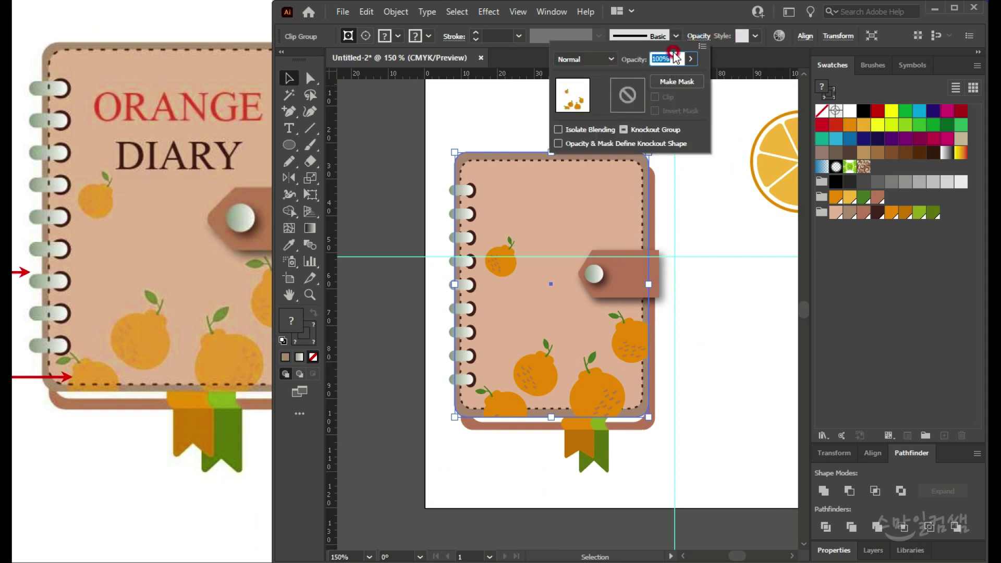
text(80)
key(Return)
click(720, 412)
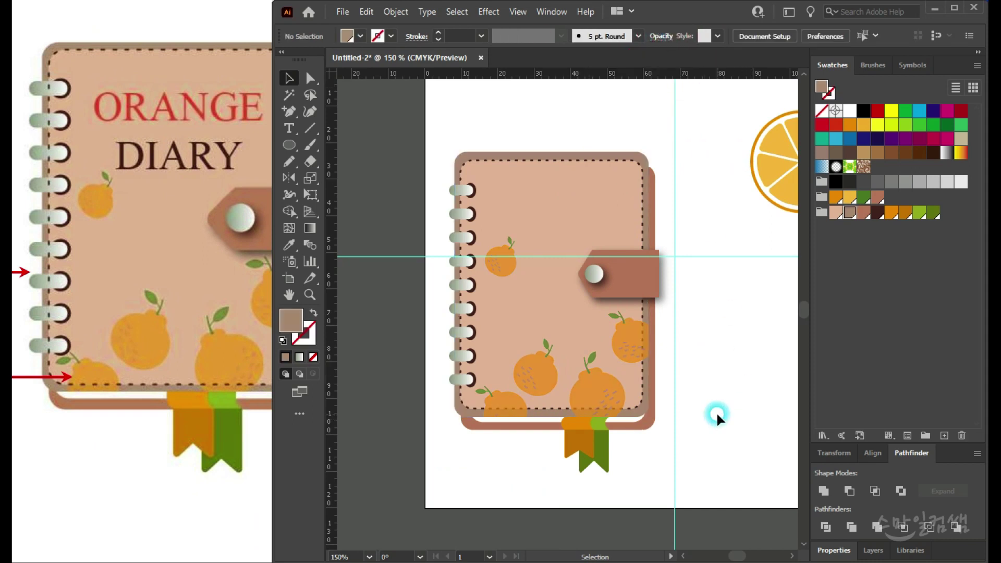
Step: Place a copy of the cover's inner dashed rectangle in front of everything, with no fill and only its stitching stroke
scroll(567, 432, up, 1)
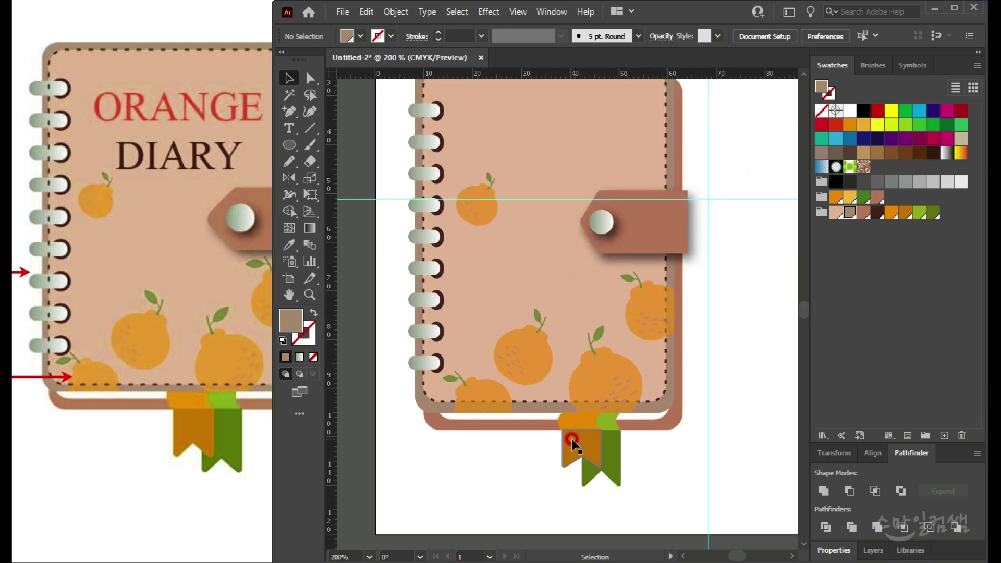
click(125, 302)
drag(538, 238, 553, 326)
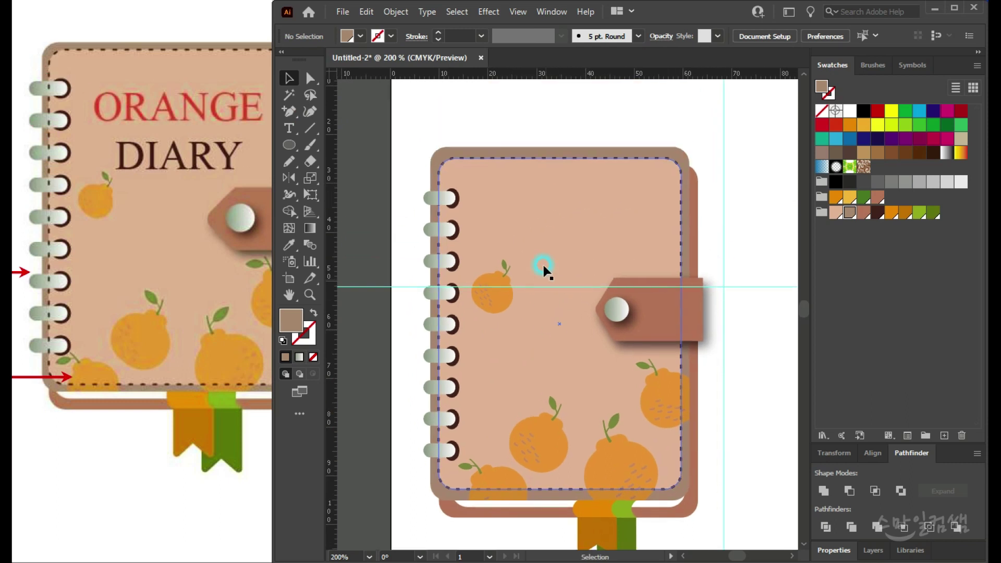
click(540, 205)
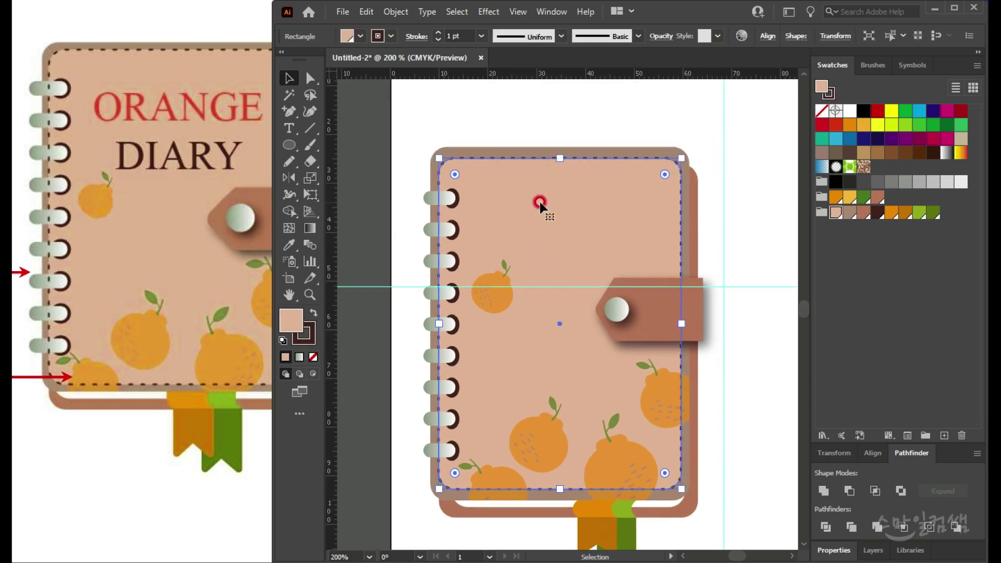
key(a)
key(v)
key(ctrl+shift+bracketright)
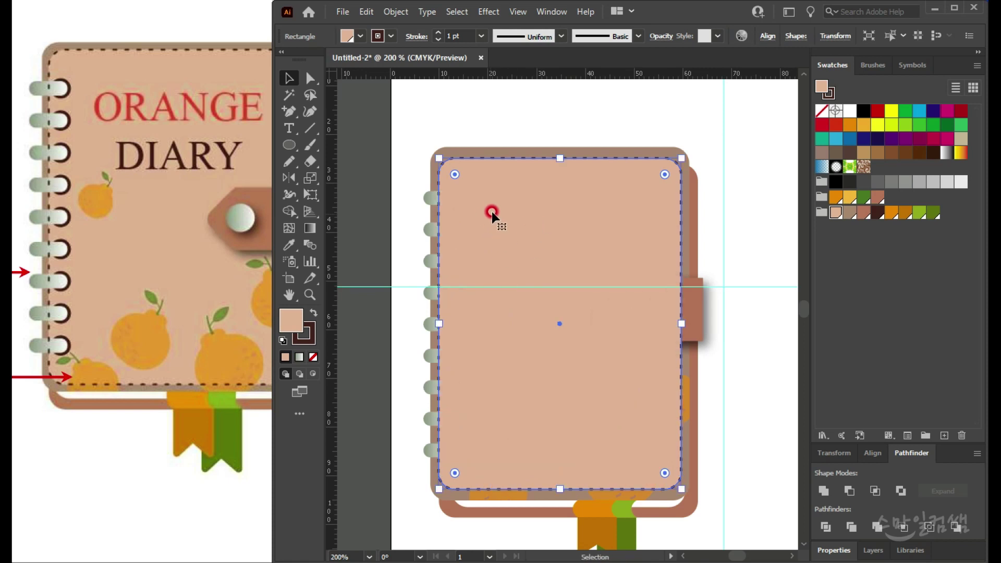
click(314, 358)
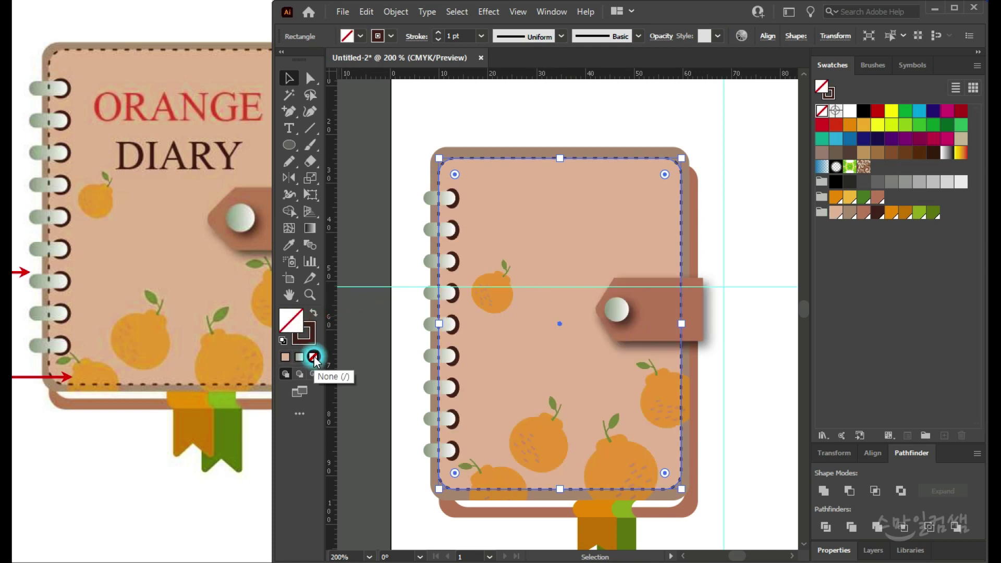
click(745, 237)
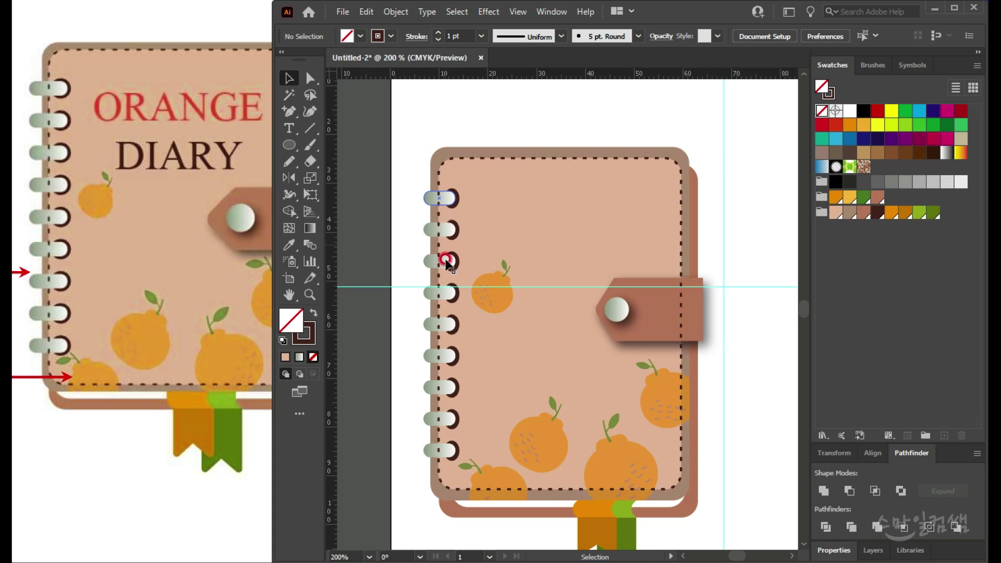
Step: Compare the strap and its overlap with the stitching against the reference diary
click(180, 281)
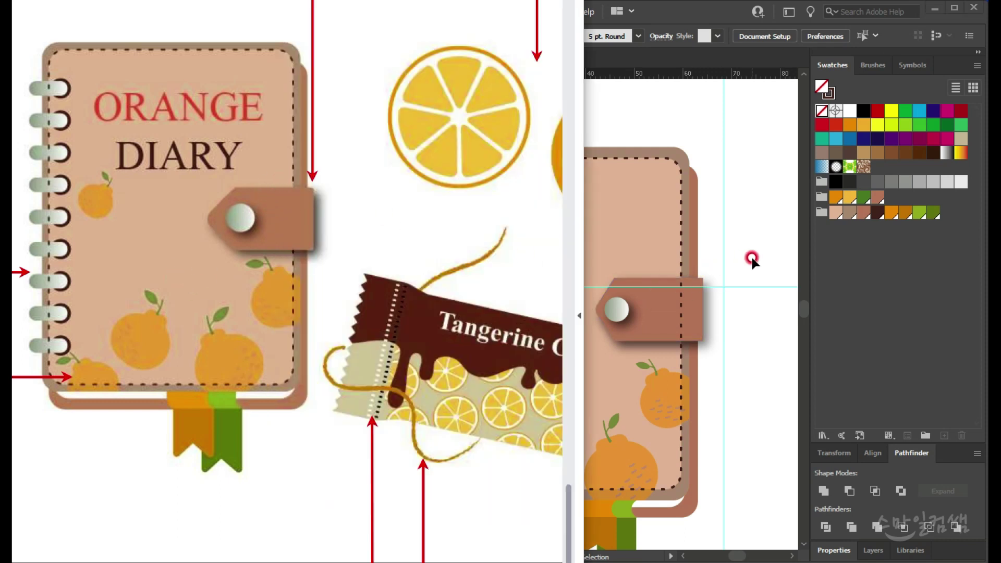
click(655, 306)
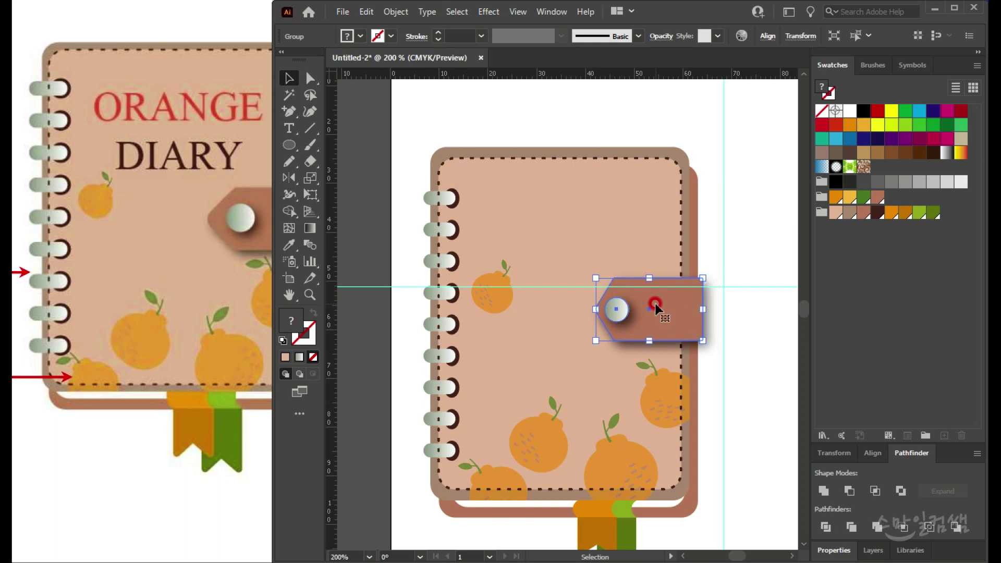
click(139, 285)
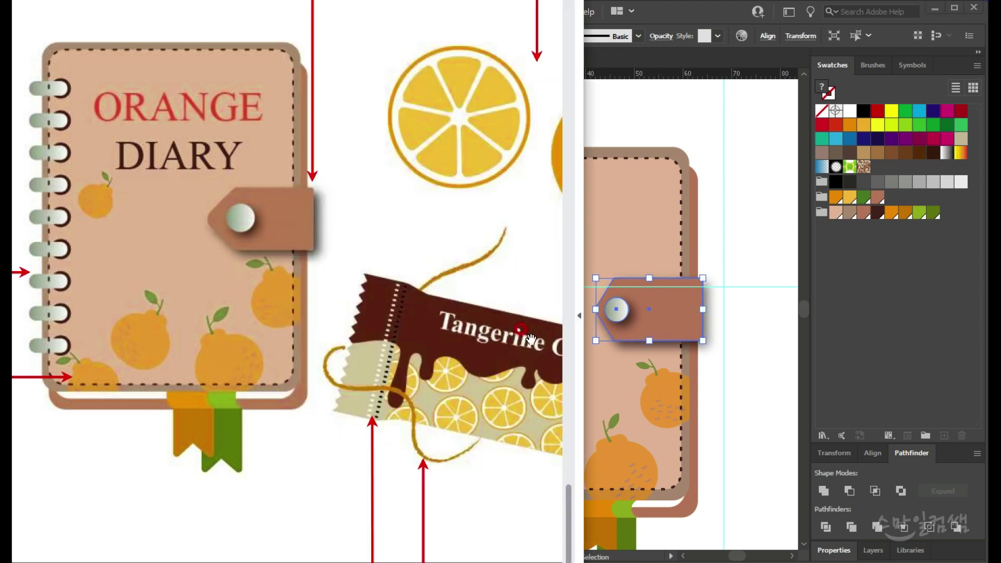
click(708, 288)
click(785, 434)
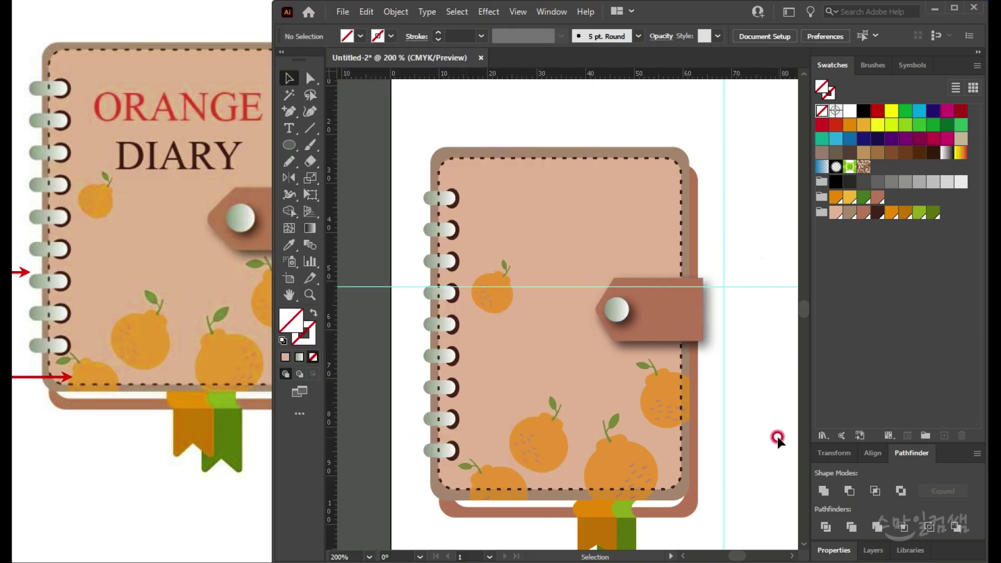
Step: Examine the reference sheet's text specifications for the ORANGE DIARY title
drag(117, 173, 310, 489)
drag(189, 299, 168, 304)
drag(224, 196, 250, 169)
click(674, 107)
click(609, 76)
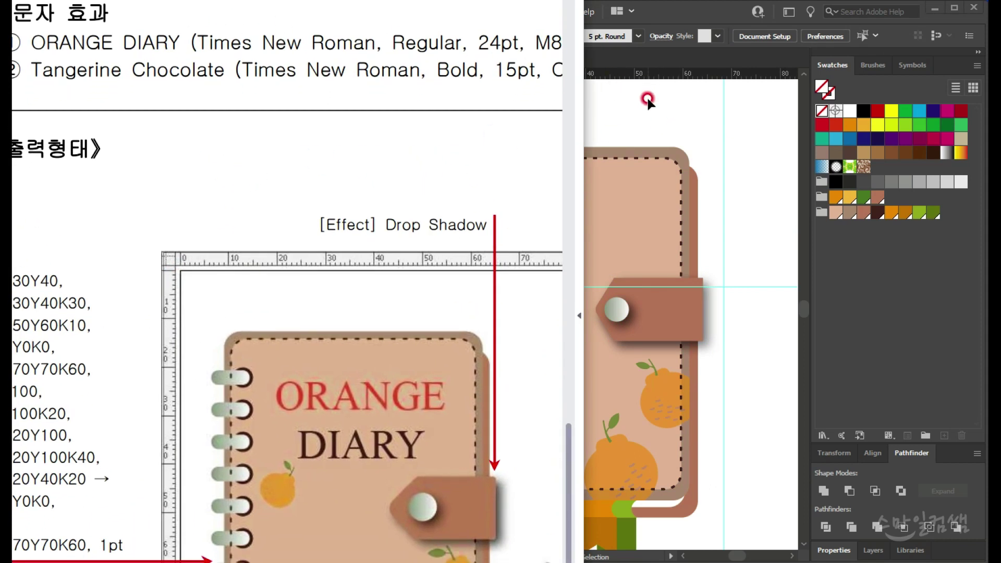
drag(513, 107, 254, 108)
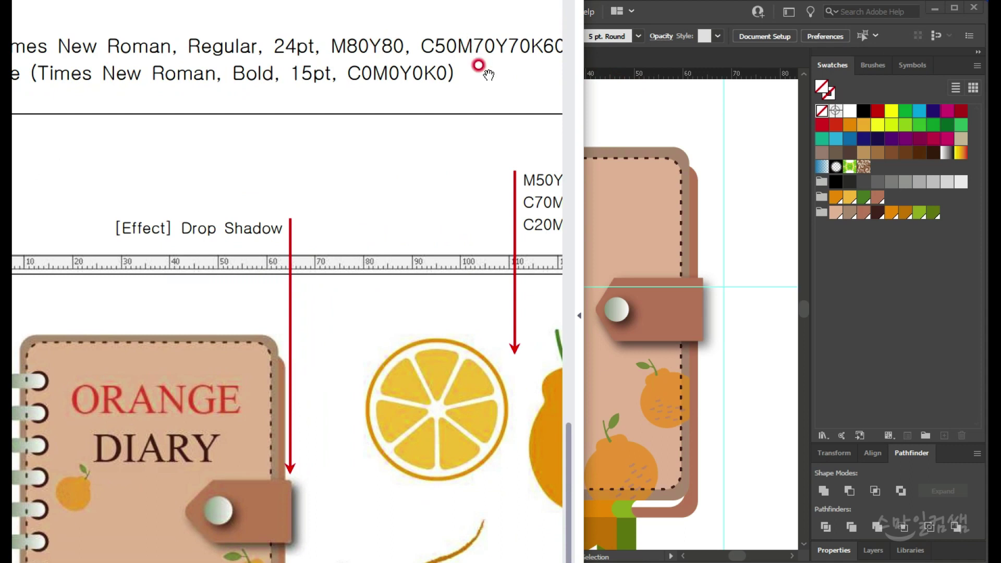
drag(324, 150, 512, 142)
click(643, 132)
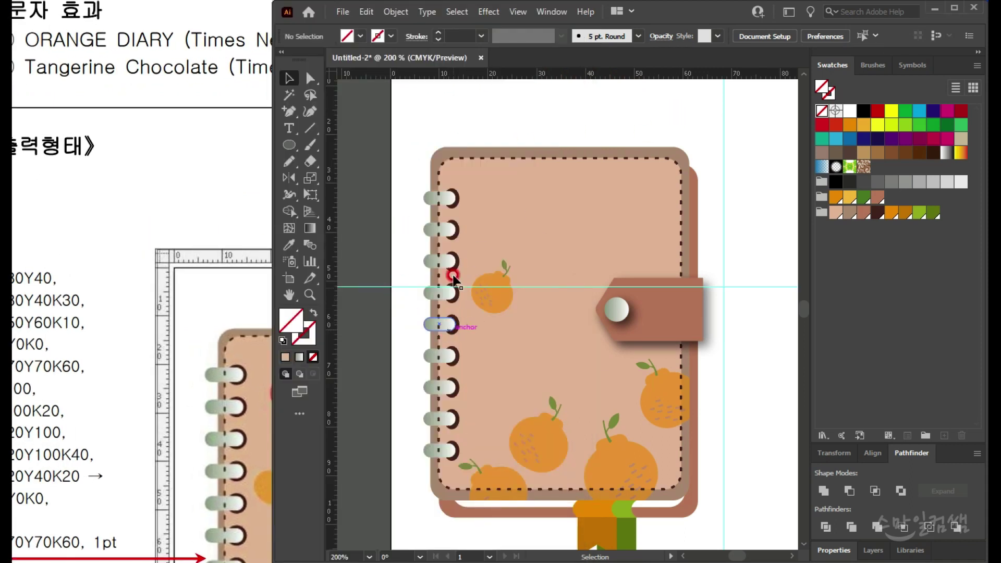
Step: Add the title text ORANGE DIARY above the cover, with DIARY on a second line
key(t)
click(480, 115)
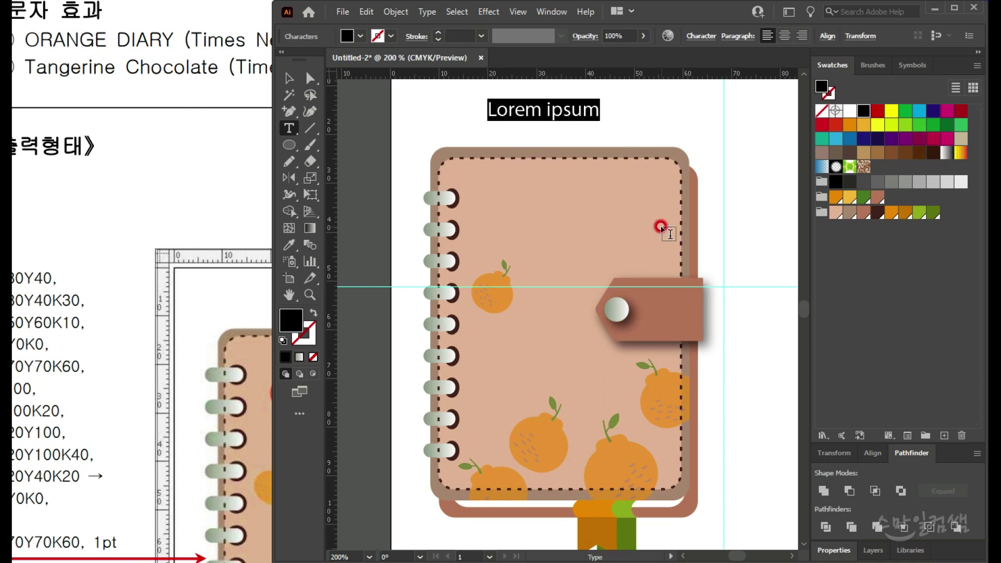
text(o)
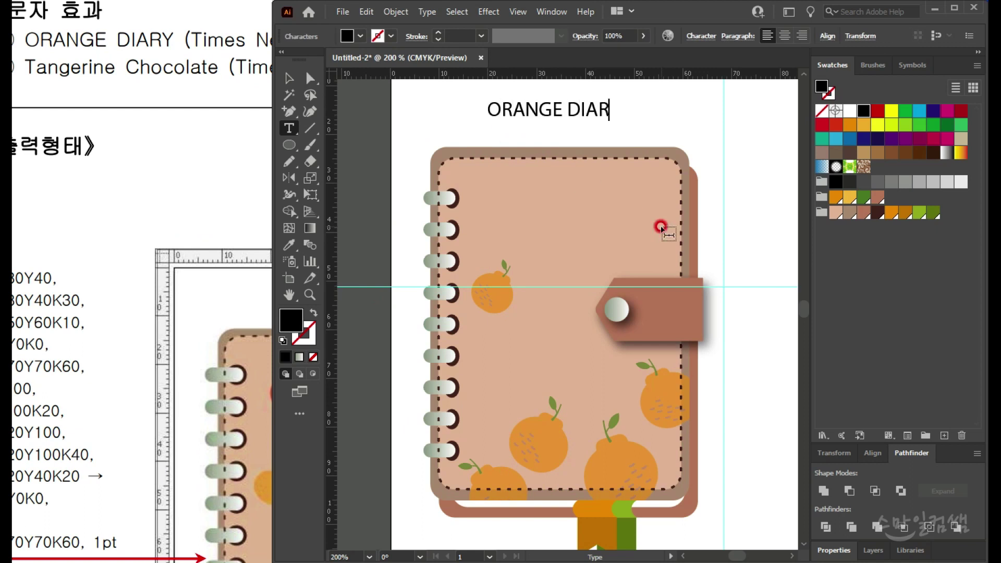
click(234, 261)
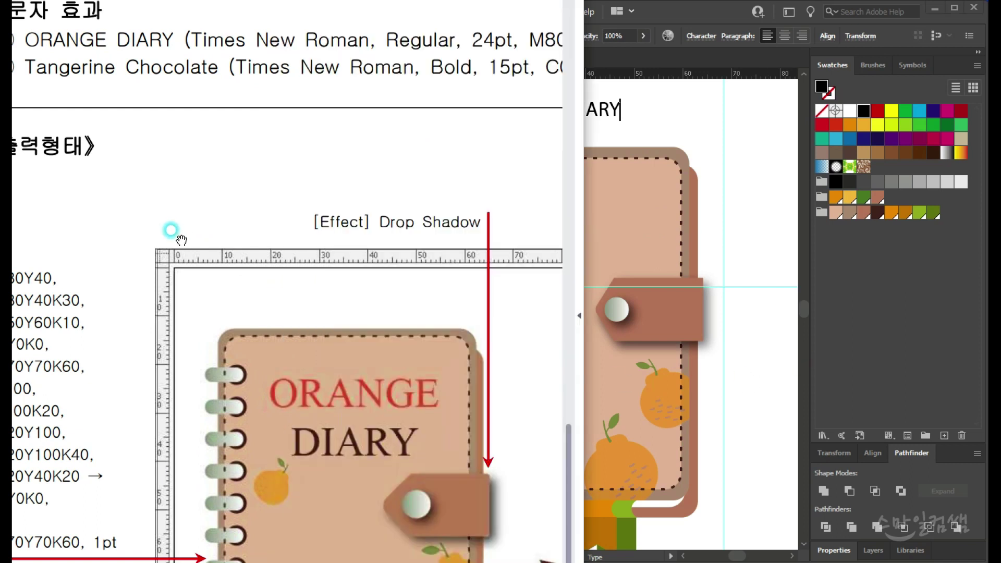
click(610, 131)
click(573, 109)
key(Return)
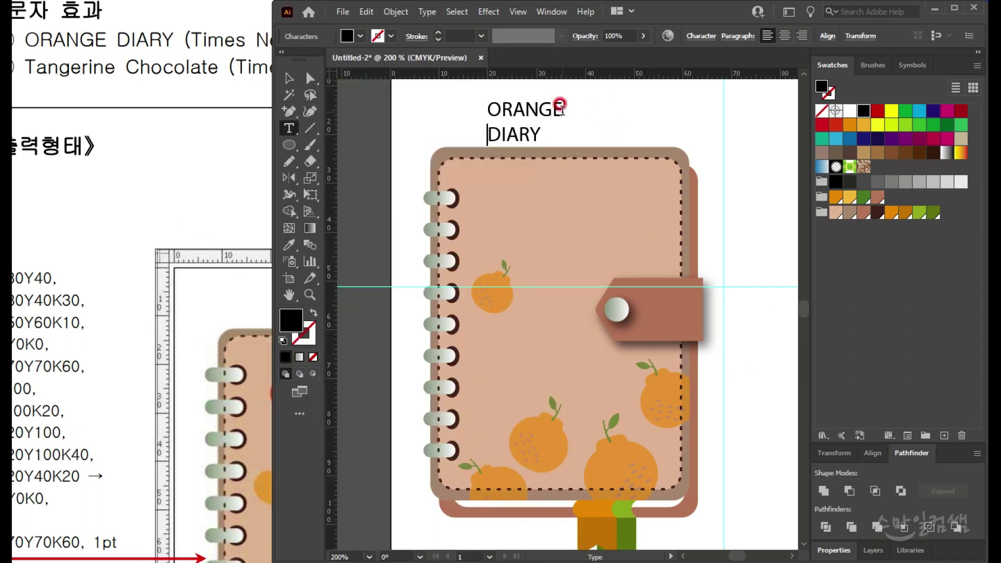
Step: Set the whole ORANGE DIARY title in Times New Roman Regular
drag(494, 104, 571, 126)
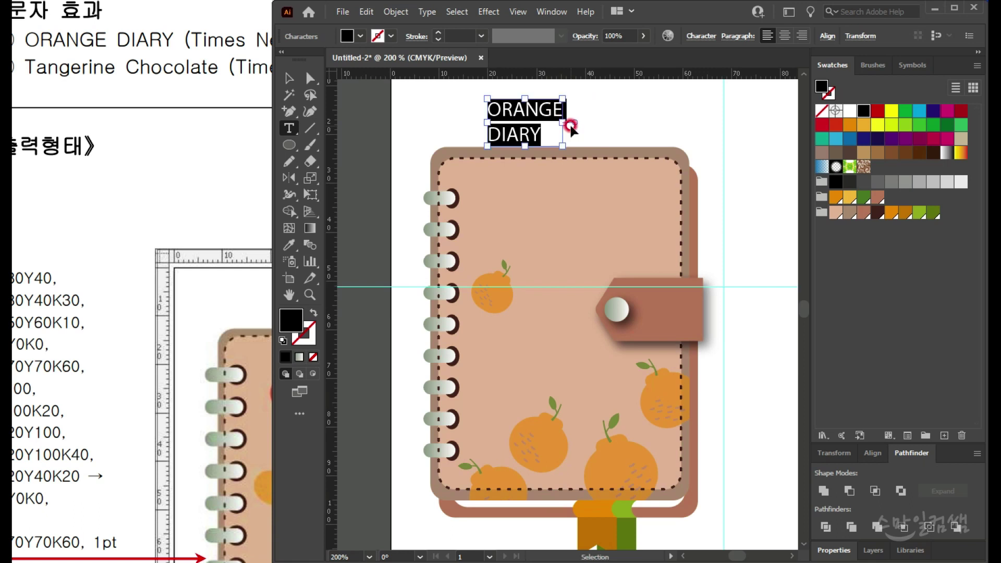
drag(1, 19, 682, 205)
click(610, 220)
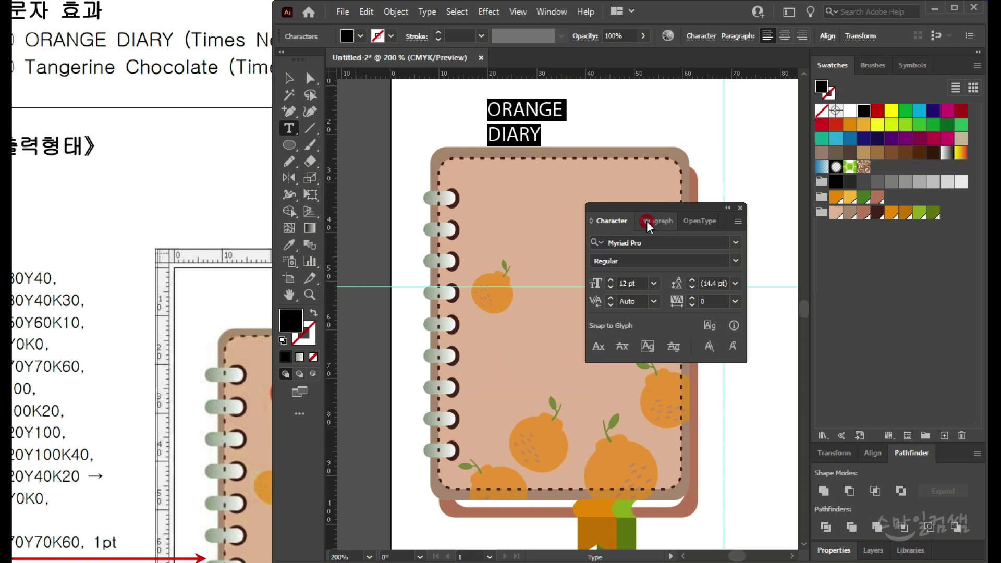
click(705, 243)
text(tim)
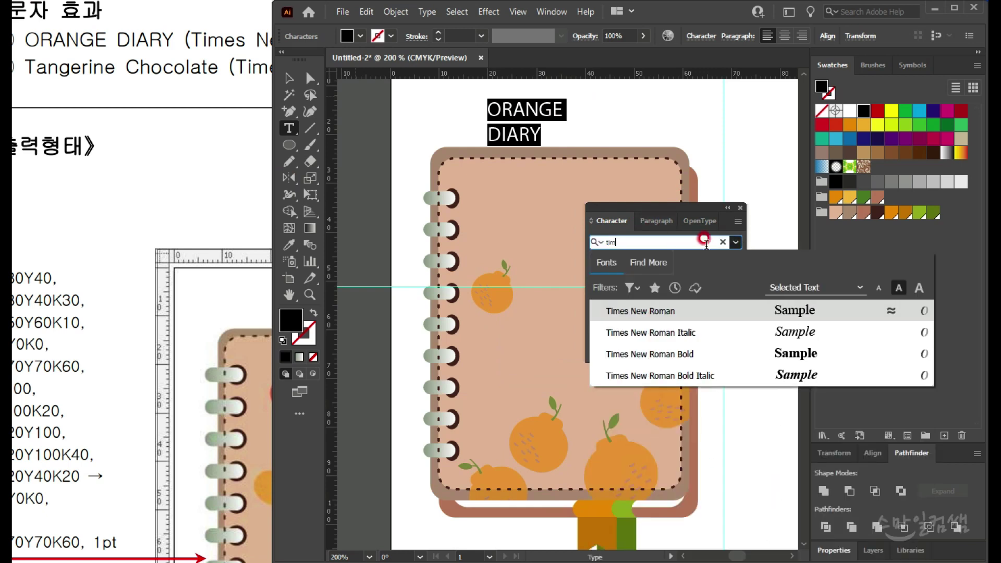
text(e)
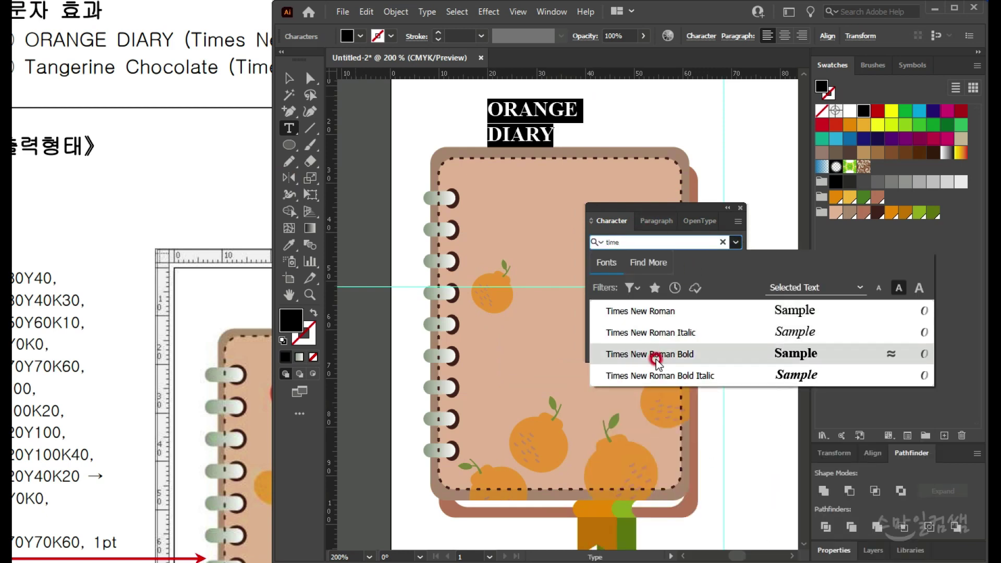
click(667, 312)
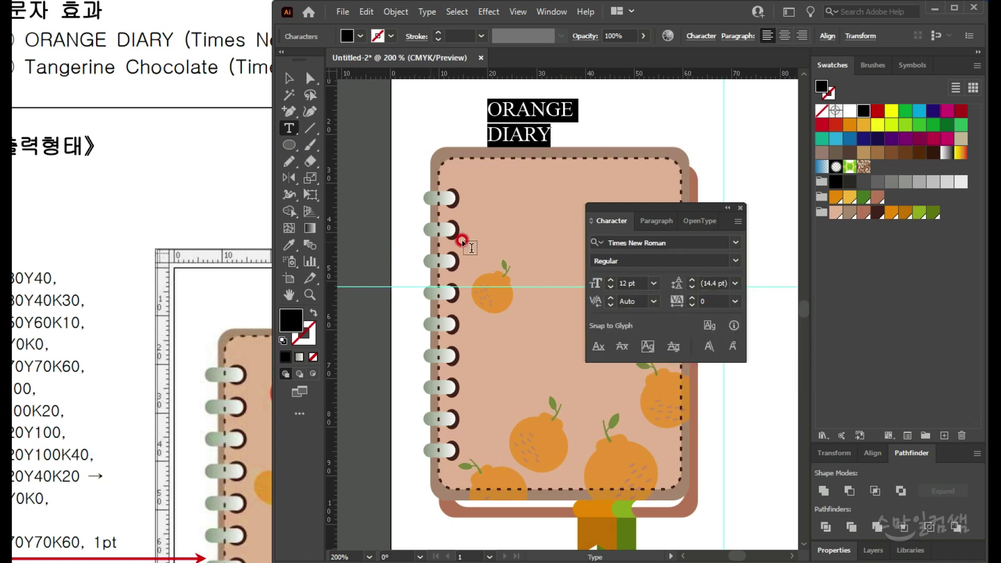
click(201, 94)
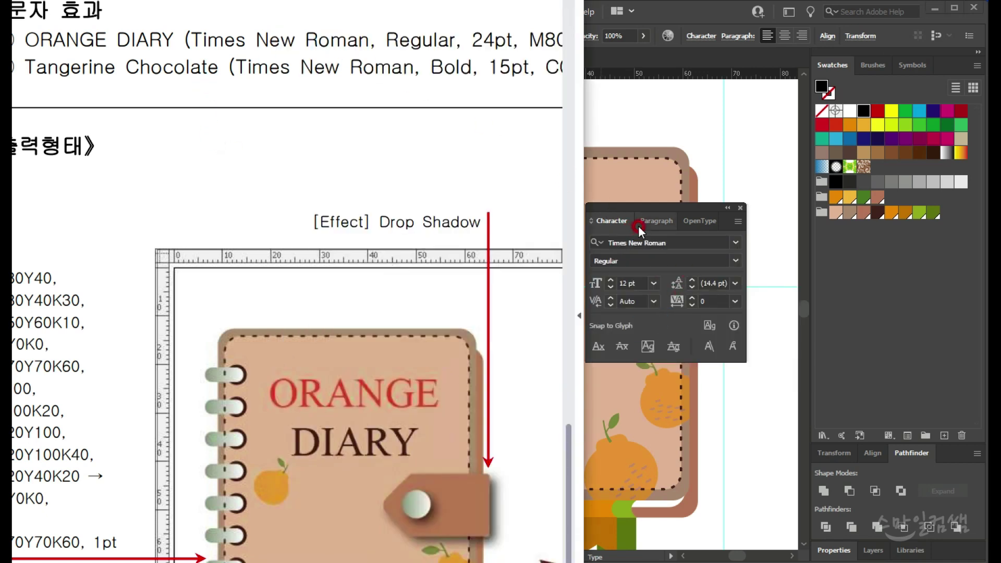
Step: Set the ORANGE DIARY title to 24 pt with centered paragraph alignment
drag(645, 208, 654, 209)
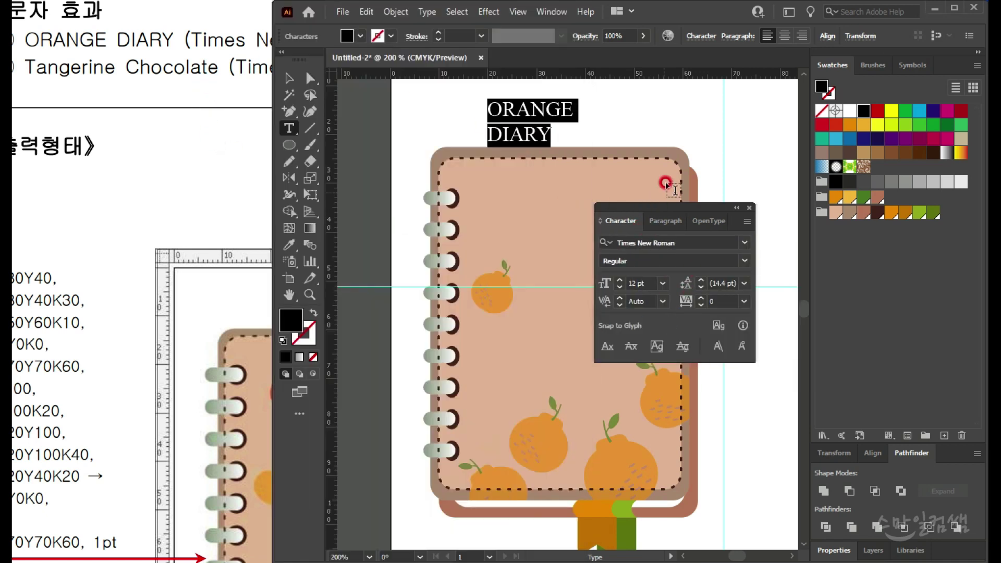
click(650, 282)
text(24)
key(Return)
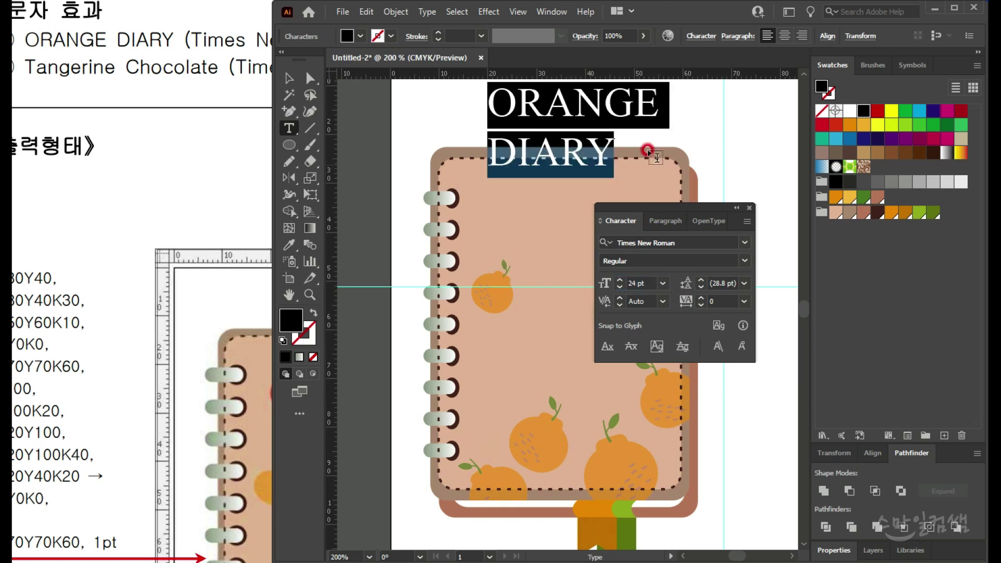
click(784, 36)
click(289, 77)
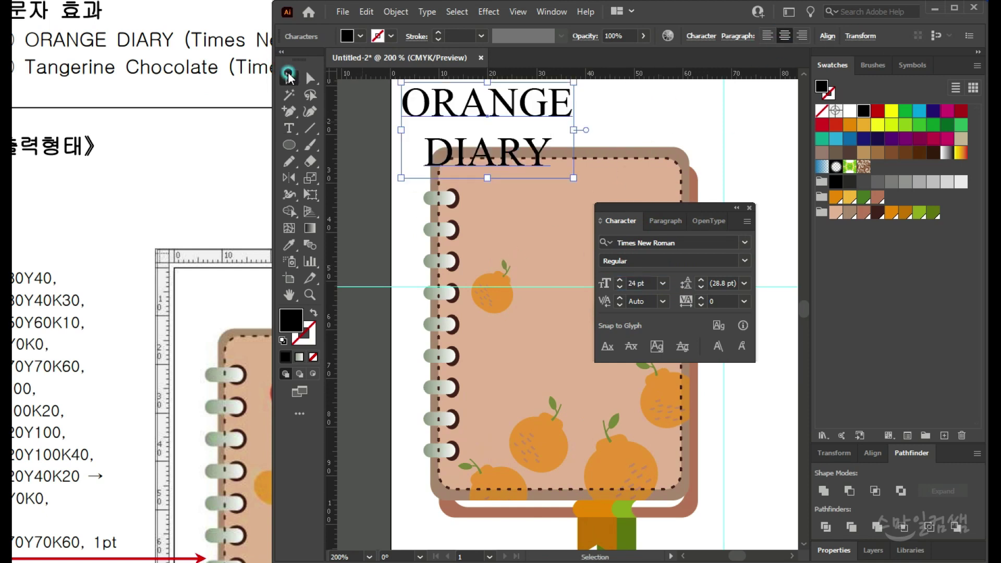
click(749, 208)
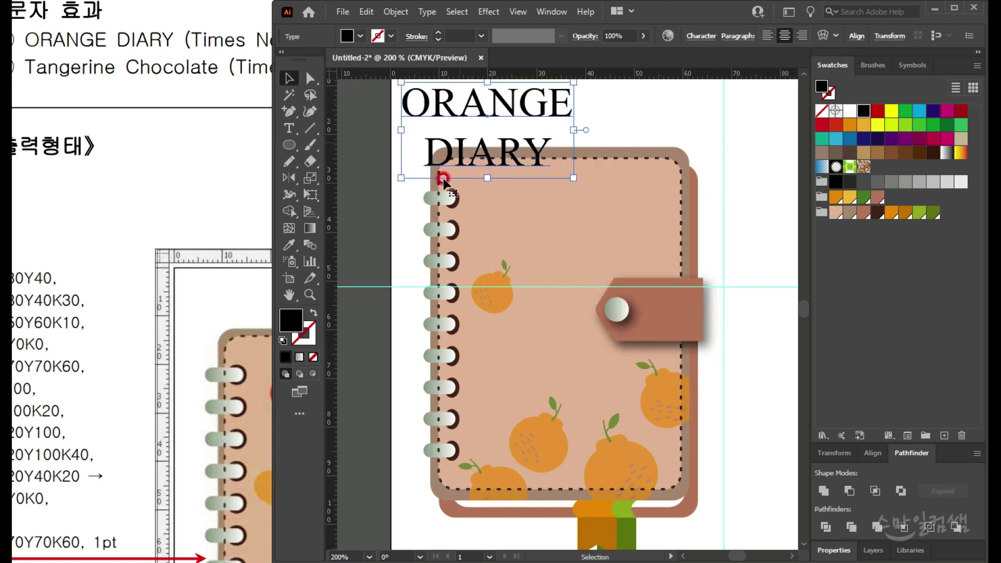
Step: Check the title's colour values on the reference sheet and place the title on the upper part of the diary cover
click(198, 264)
click(683, 132)
click(179, 48)
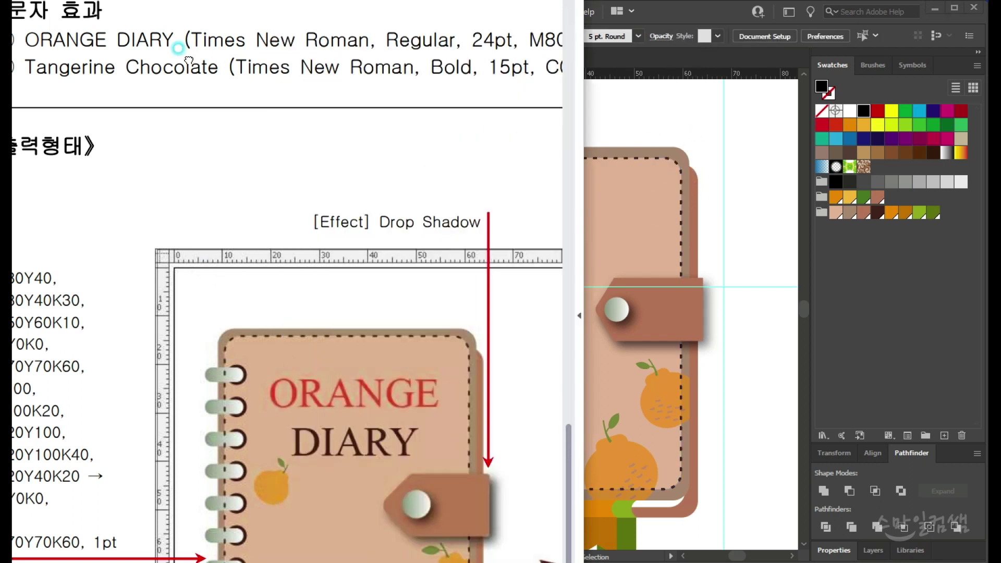
drag(470, 76, 239, 67)
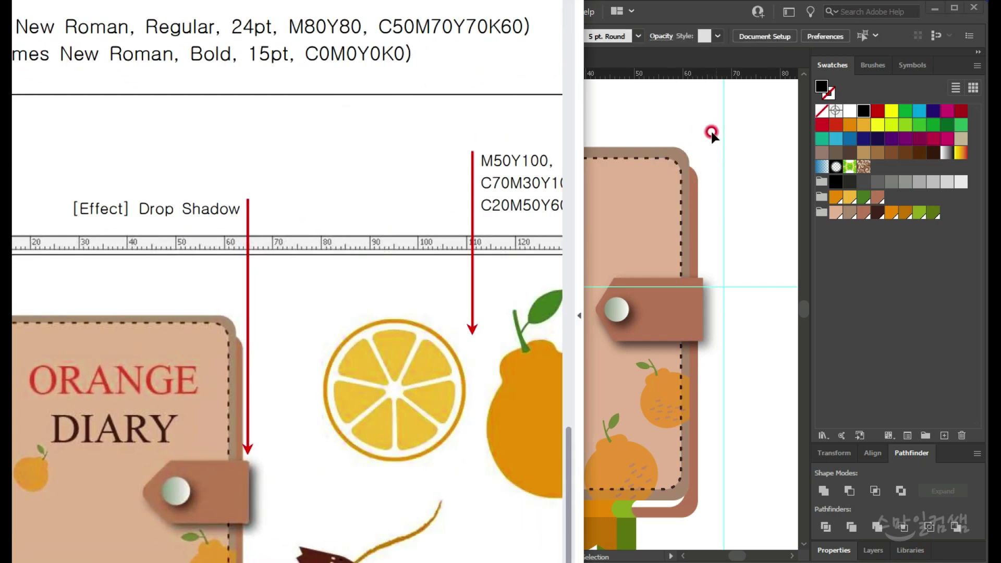
click(715, 139)
drag(518, 141, 587, 196)
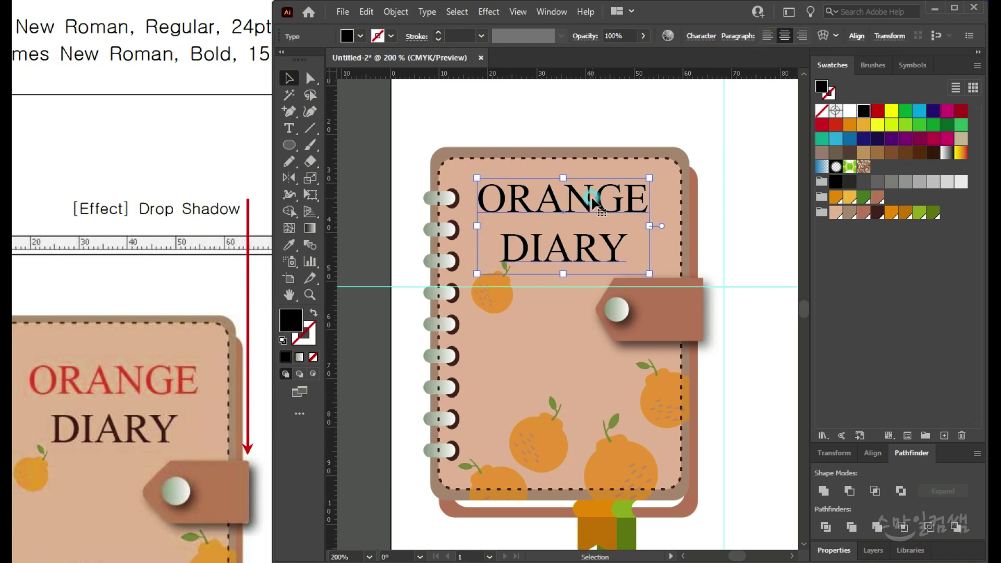
Step: Fill the word ORANGE with C0 M80 Y80 K0
double_click(521, 196)
double_click(518, 195)
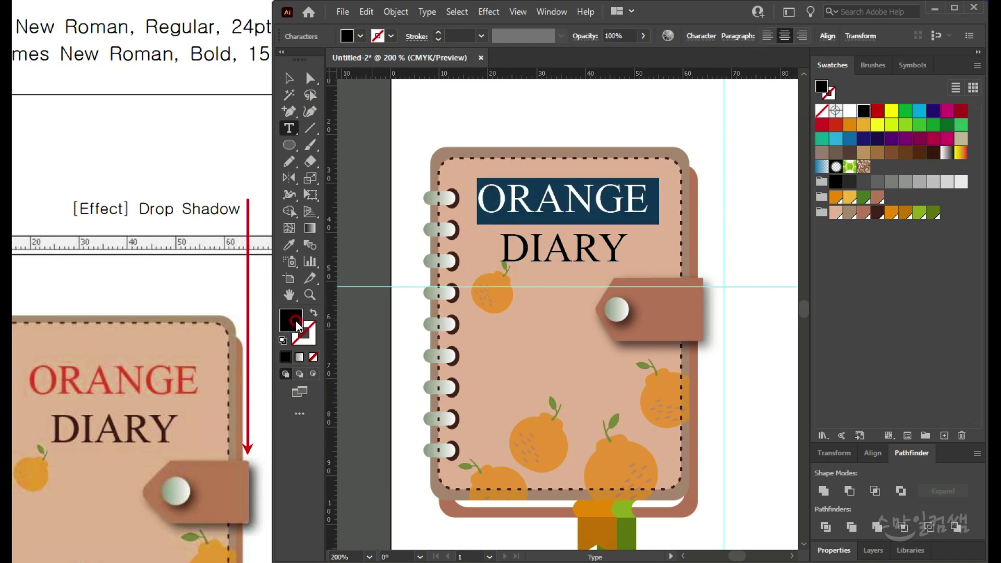
double_click(294, 323)
click(553, 440)
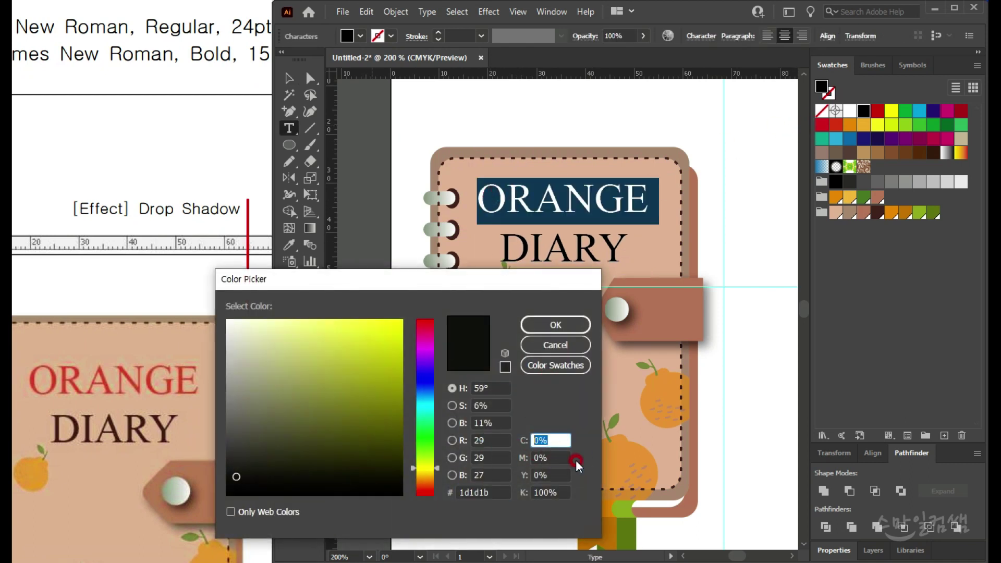
key(Tab)
text(80)
key(Tab)
text(80)
key(Tab)
text(0)
key(Return)
Step: Fill the word DIARY with C50 M70 Y70 K60, following the reference sheet
click(159, 76)
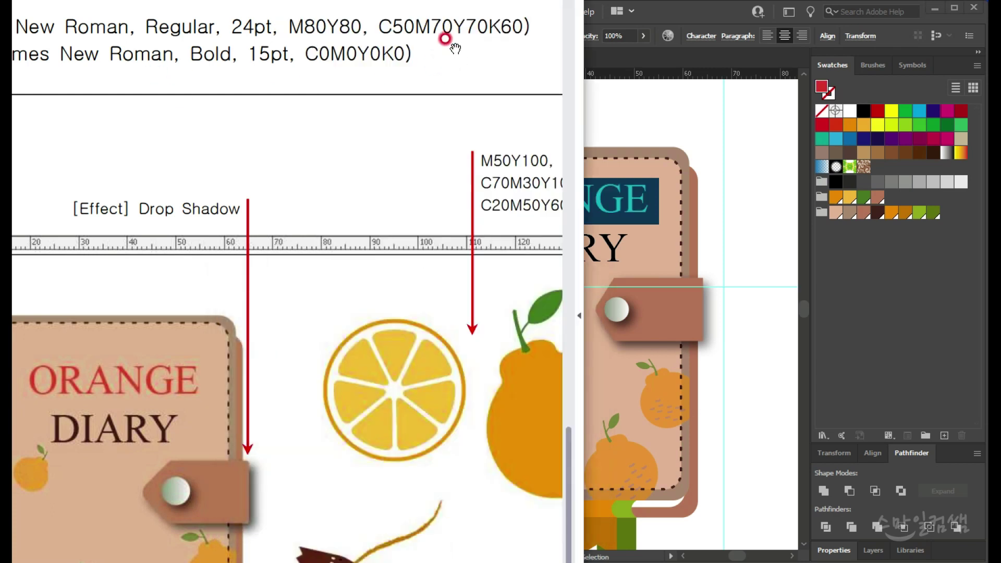
click(633, 206)
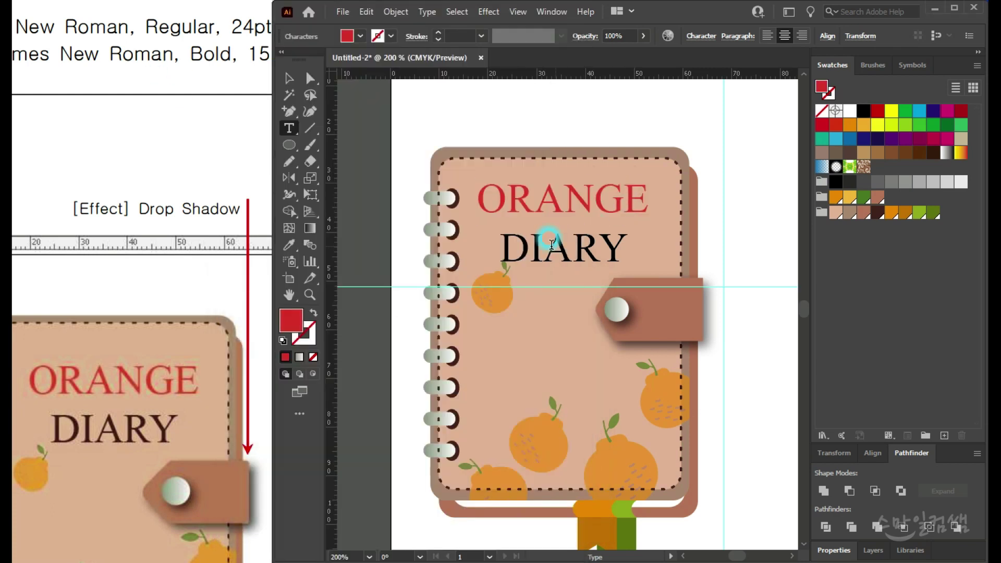
double_click(503, 243)
double_click(288, 320)
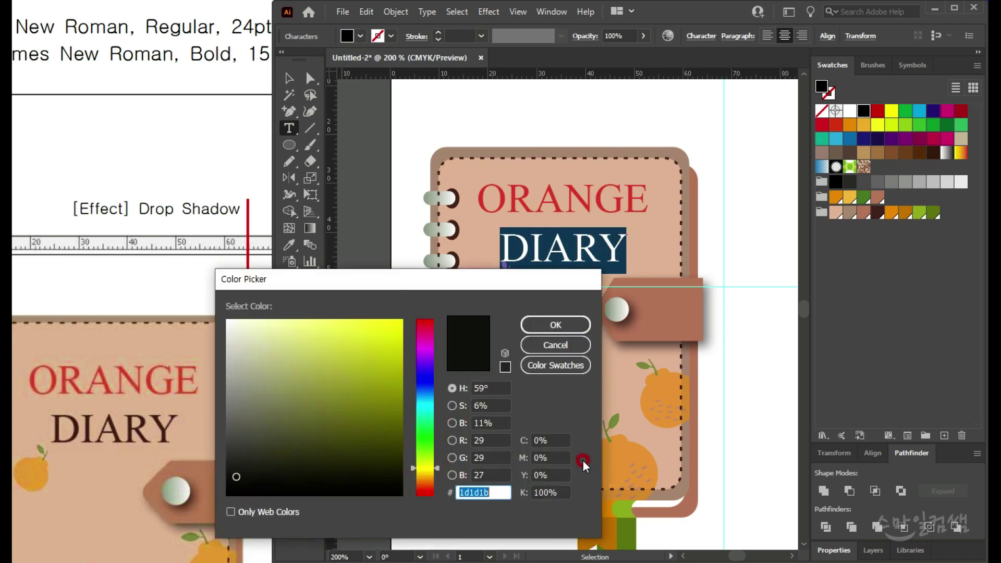
click(547, 439)
text(50)
key(Tab)
text(70)
key(Tab)
text(70)
key(Tab)
key(Return)
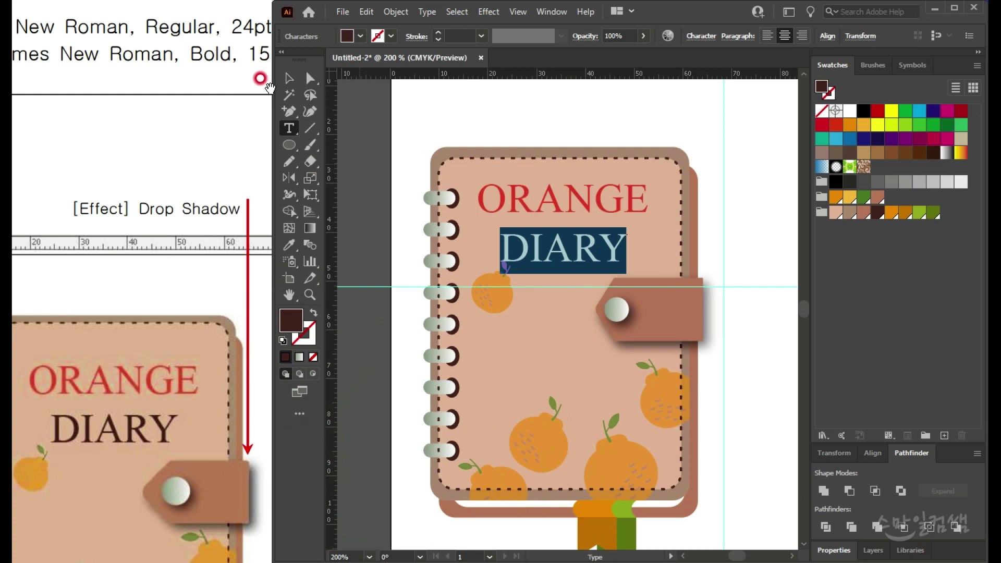
Step: Move the title and the strap with its button slightly lower on the diary cover
click(289, 79)
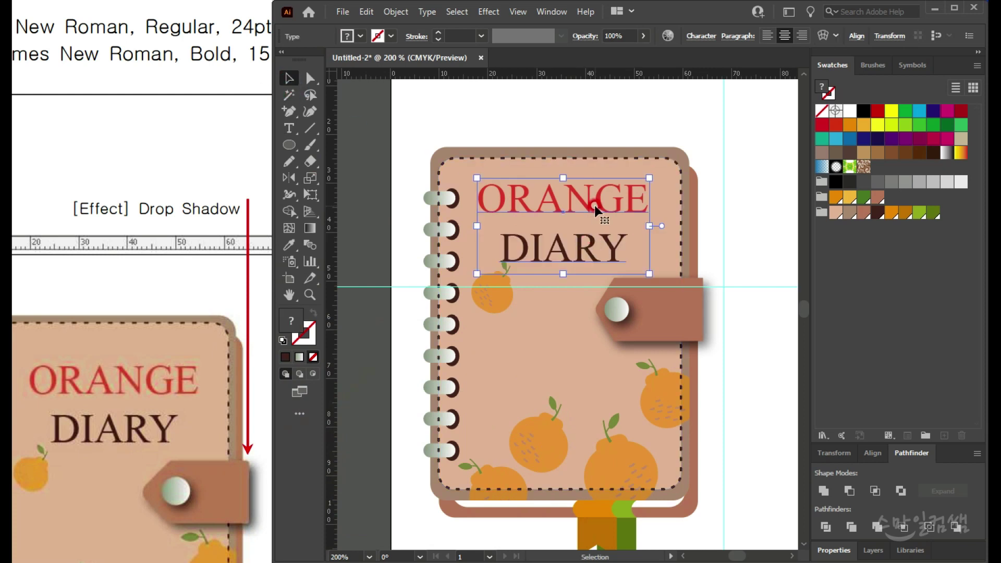
drag(594, 204, 595, 221)
drag(677, 317, 683, 345)
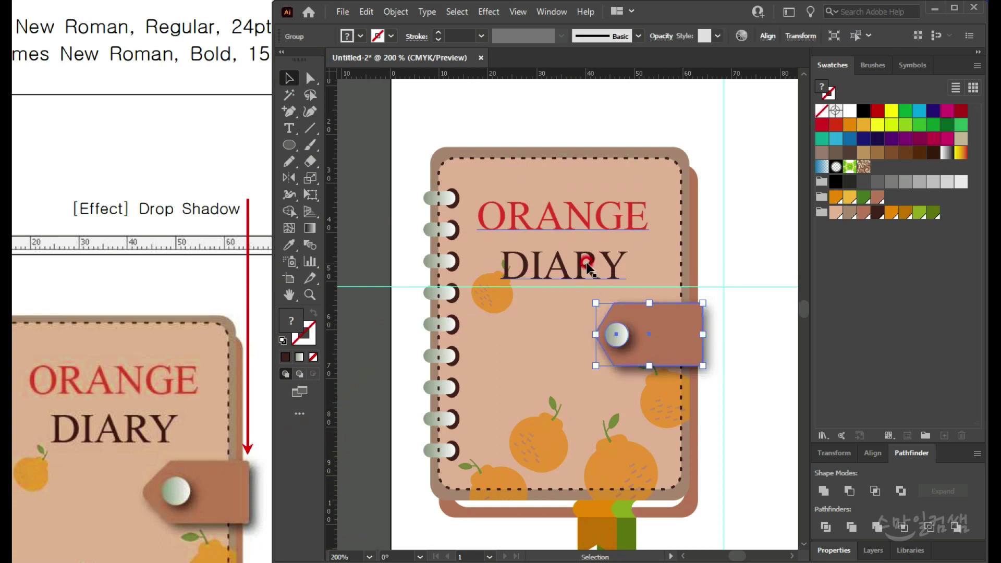
click(743, 251)
Step: Move the clipped orange beneath the strap downward inside its clip group, and leave isolation mode
scroll(695, 294, down, 1)
drag(608, 348, 563, 308)
click(635, 335)
scroll(634, 335, up, 4)
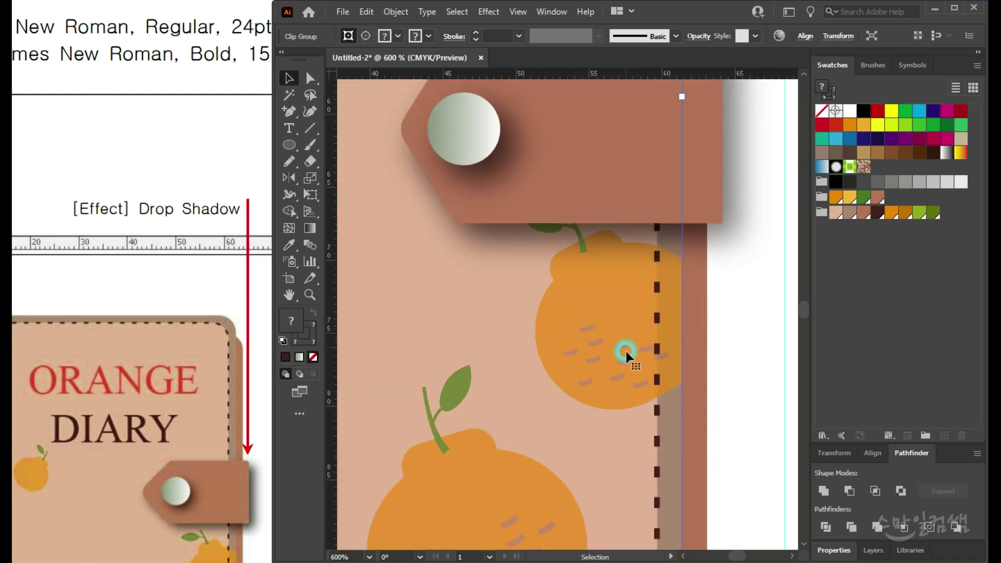
double_click(623, 282)
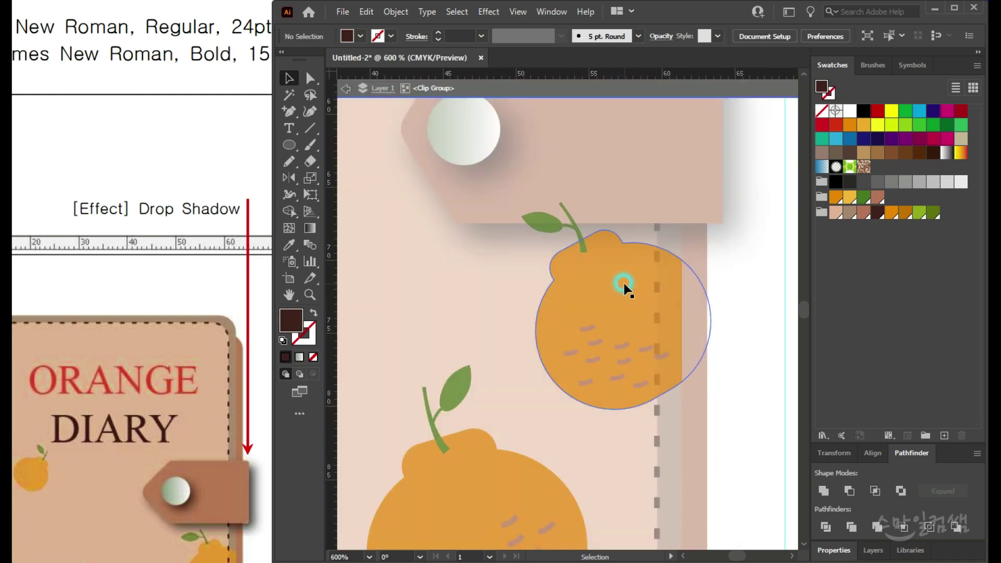
drag(625, 284, 622, 318)
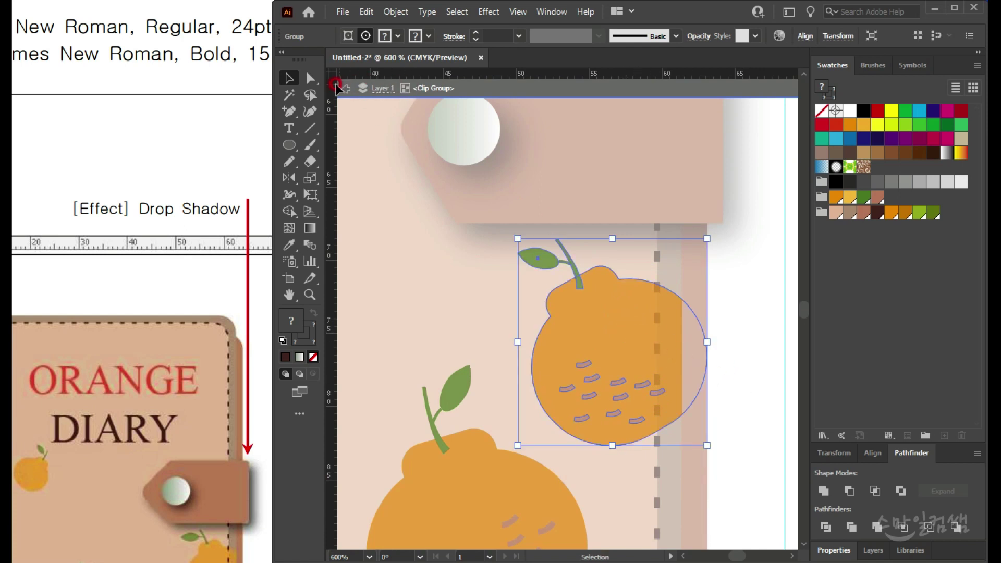
double_click(474, 168)
click(756, 461)
Step: Examine the Tangerine Chocolate wrapper on the reference sheet and the empty artboard area below the fruit
scroll(750, 458, up, 3)
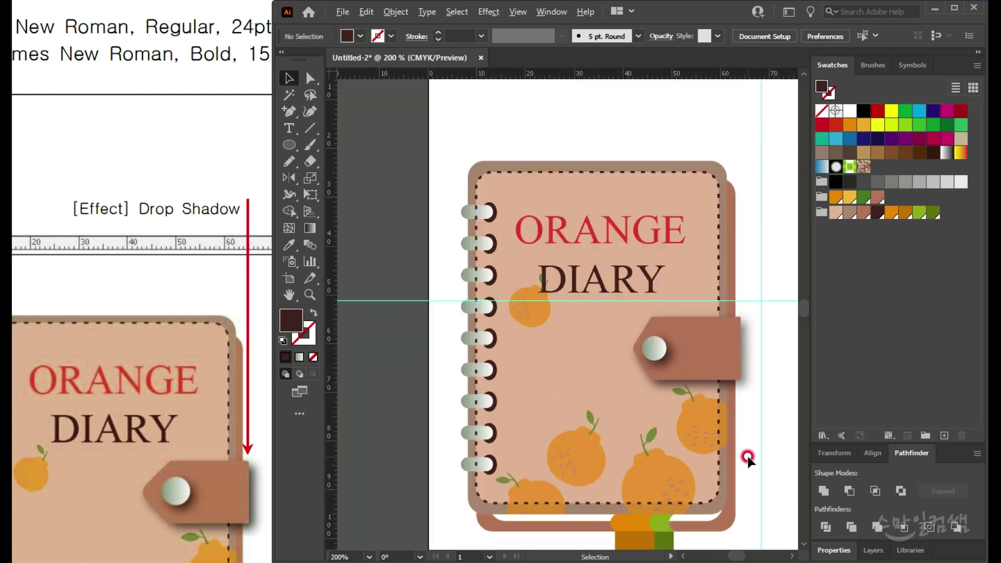
drag(643, 398, 487, 368)
scroll(655, 388, up, 2)
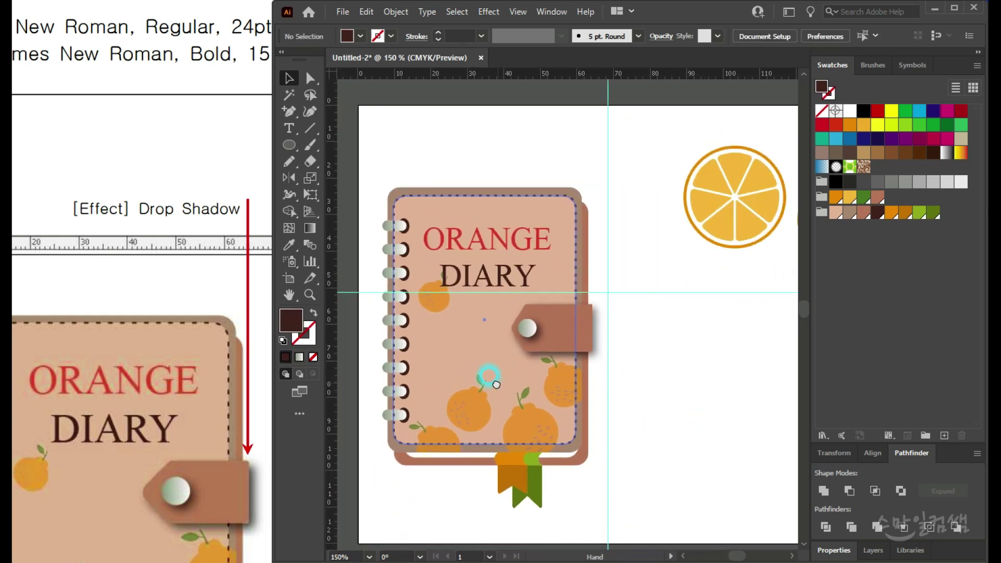
click(127, 357)
drag(246, 398, 66, 235)
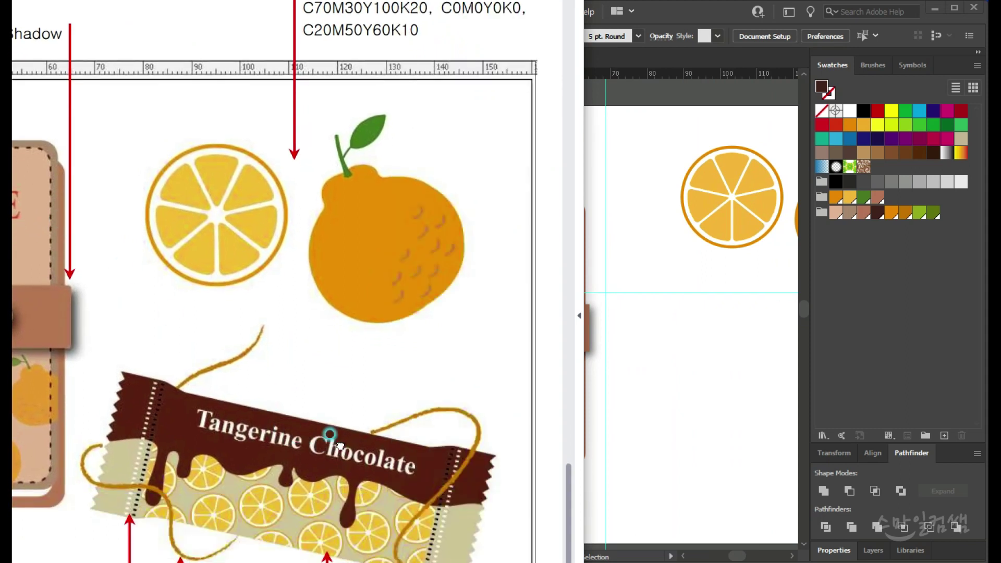
drag(340, 447, 315, 290)
click(725, 436)
drag(726, 436, 482, 425)
click(178, 375)
drag(266, 390, 223, 402)
click(676, 405)
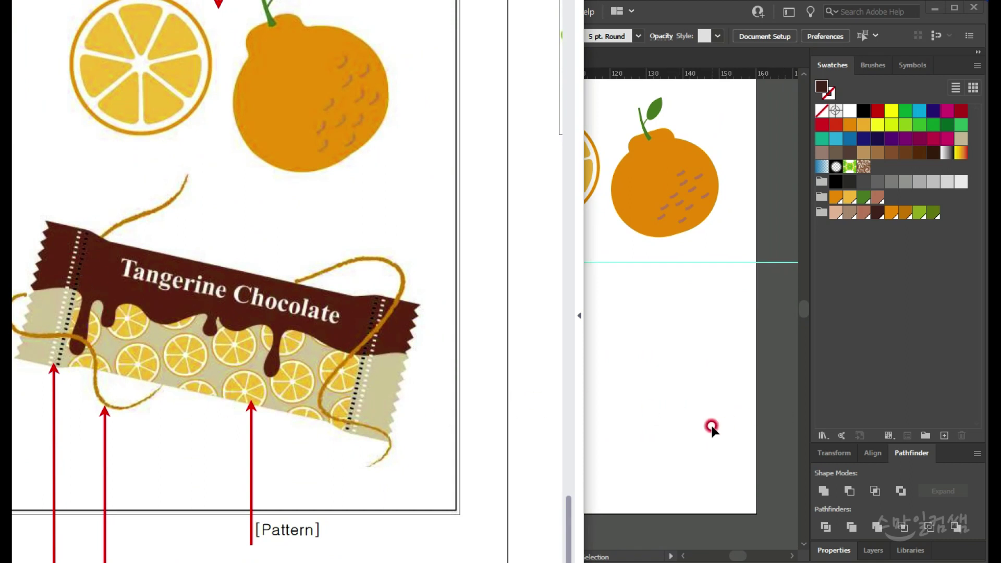
click(67, 327)
click(662, 346)
Step: Draw a tall rectangle about 17 mm wide and 49 mm high below the orange slice for the wrapper
click(291, 146)
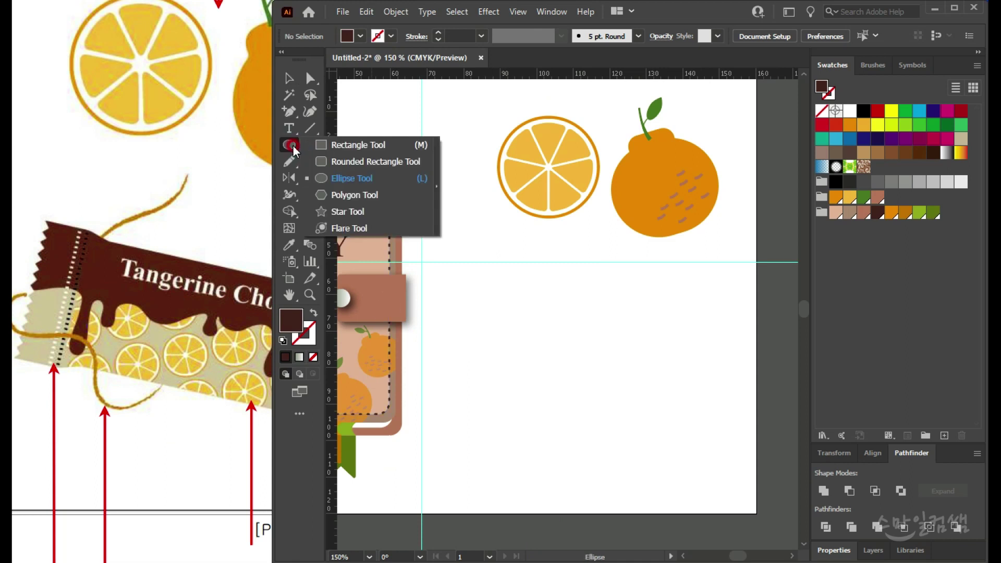
click(346, 145)
drag(457, 307, 520, 485)
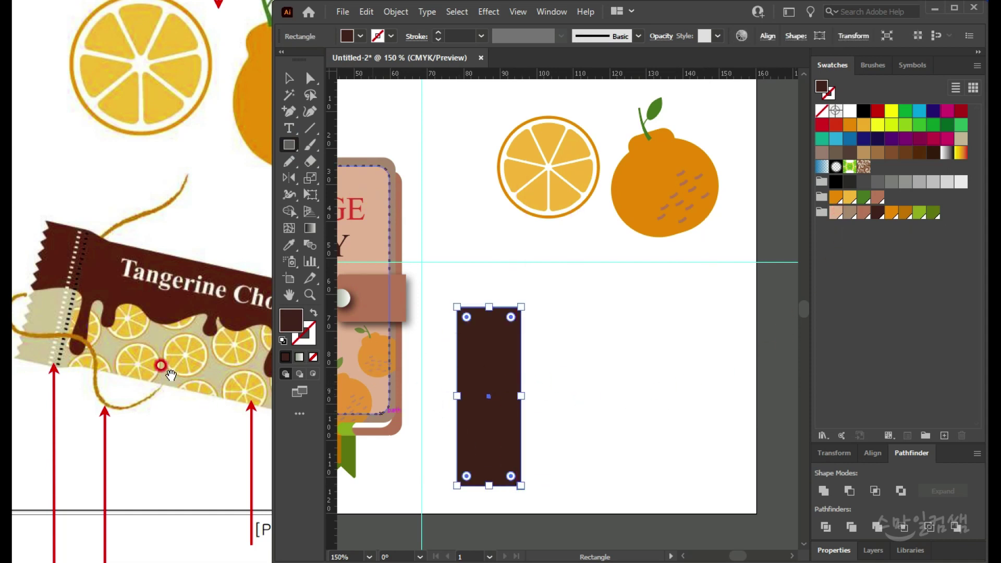
Step: Check the wrapper's colour values on the reference sheet and create a new colour group from the rectangle's fill
click(235, 346)
drag(244, 357, 447, 225)
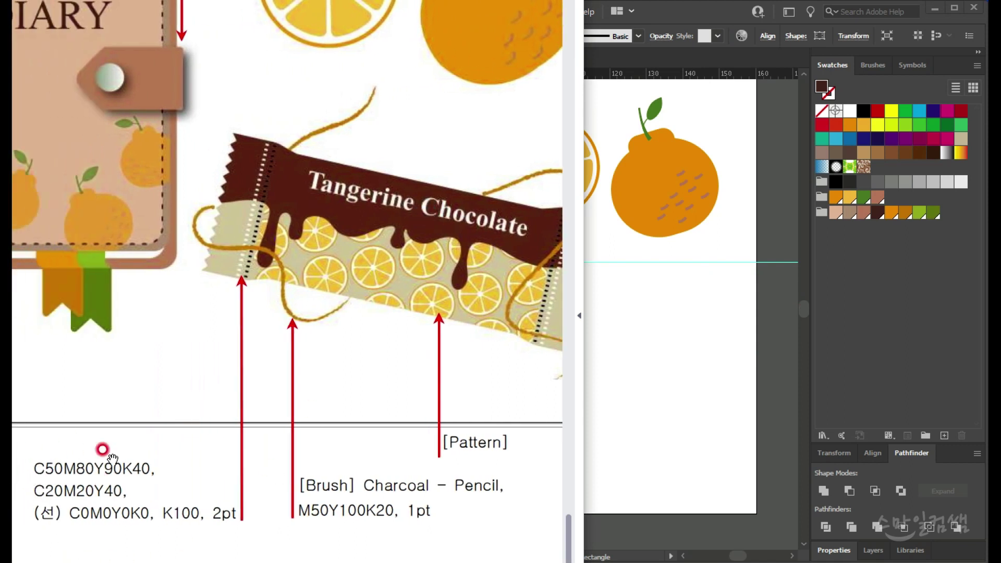
click(896, 304)
click(925, 435)
click(23, 288)
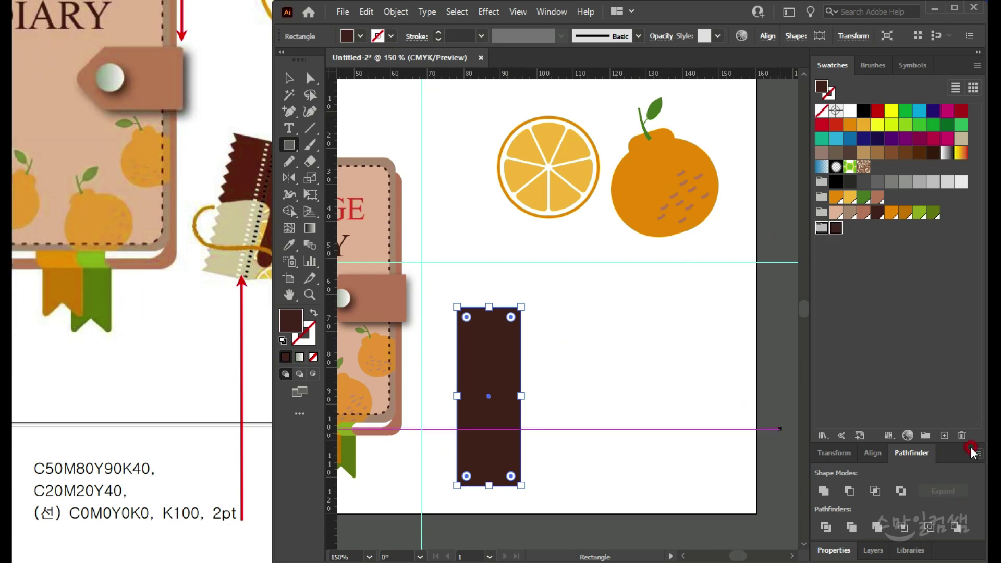
Step: Add a global C50 M80 Y90 K40 swatch to the new group and delete the group's C50 M70 Y70 K60 swatch
click(943, 437)
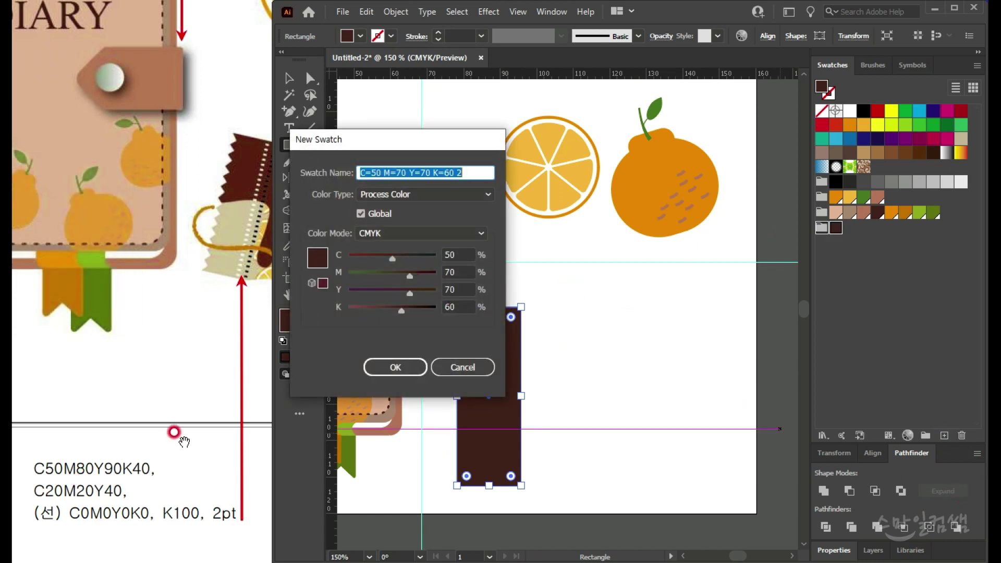
click(461, 281)
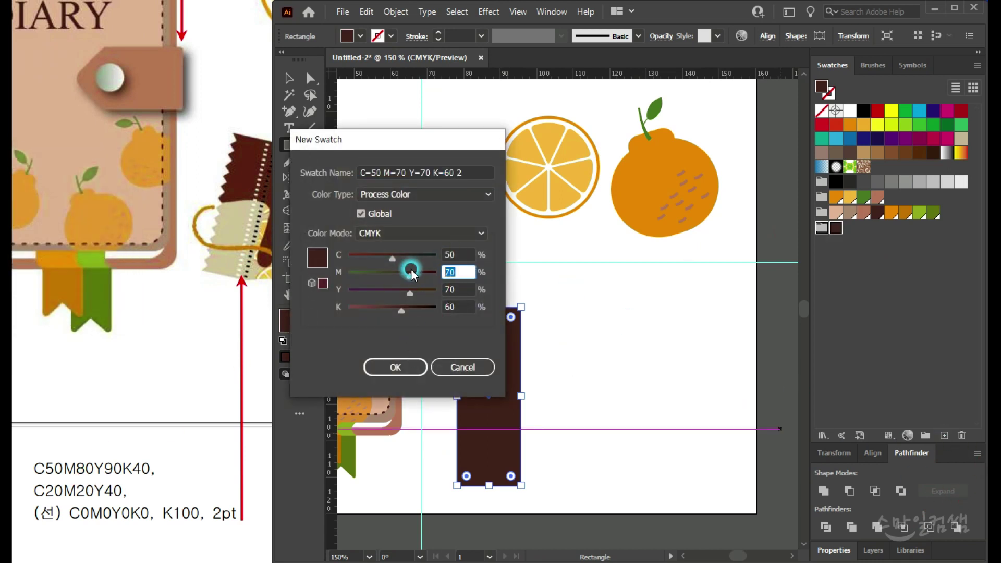
text(80)
key(Tab)
text(90)
key(Tab)
text(40)
key(Return)
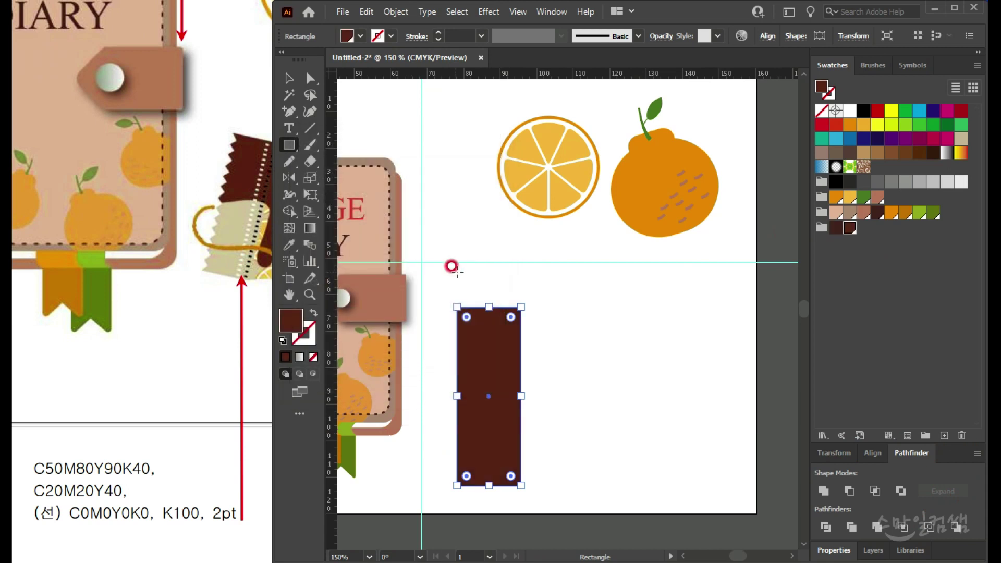
drag(832, 229, 960, 435)
Step: Add a global C20 M20 Y40 K0 swatch to the wrapper colour group and fill the rectangle with it
click(943, 436)
click(427, 298)
click(465, 254)
text(20)
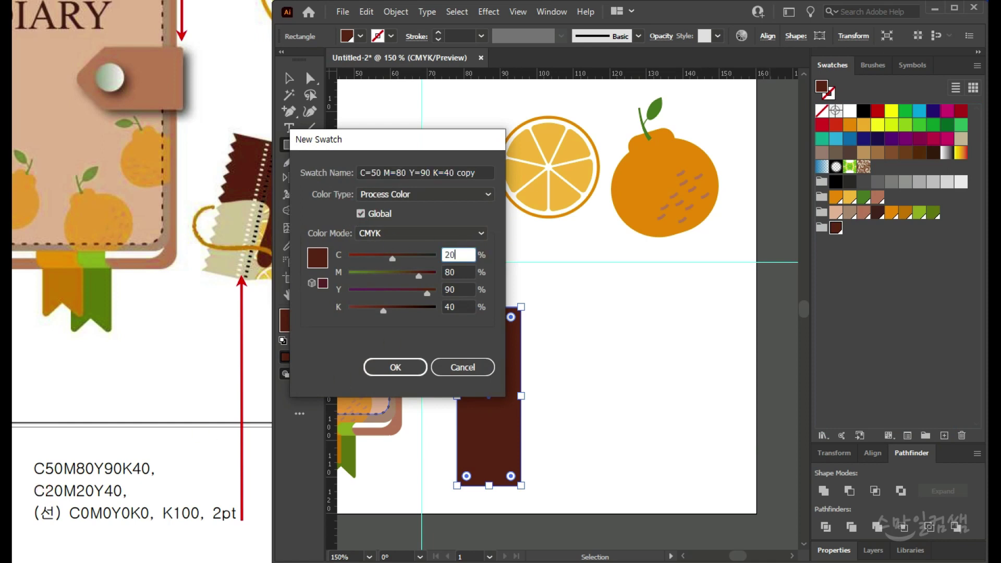
key(Tab)
text(20)
key(Tab)
text(40)
key(Tab)
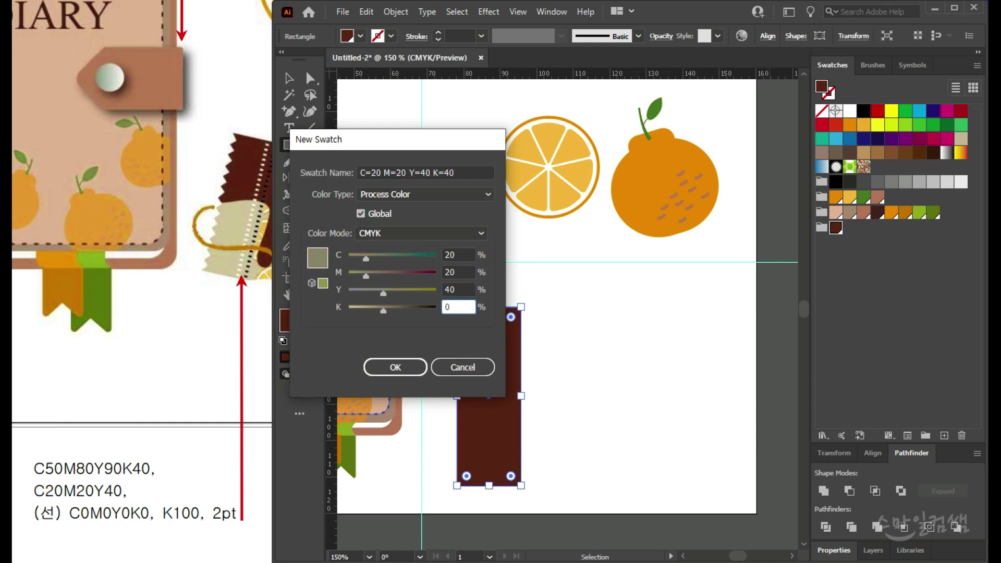
key(Return)
click(836, 242)
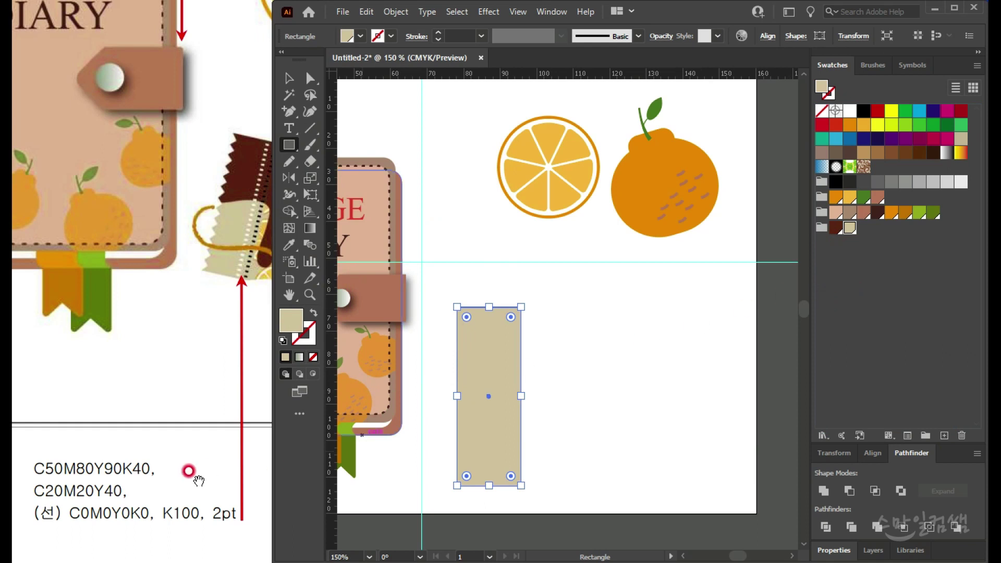
Step: Shift the beige rectangle slightly up and to the right, and check the wrapper's jagged ends in the reference
click(290, 78)
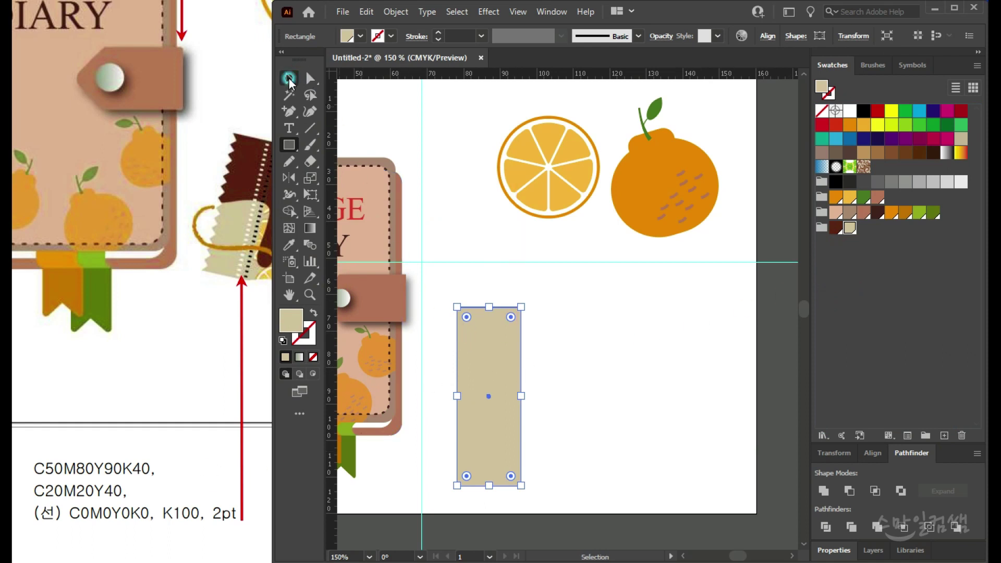
drag(496, 350, 505, 346)
click(216, 126)
Step: Apply a Zig Zag effect to the beige rectangle with corner points, 21 ridges per segment and a small absolute size
click(488, 12)
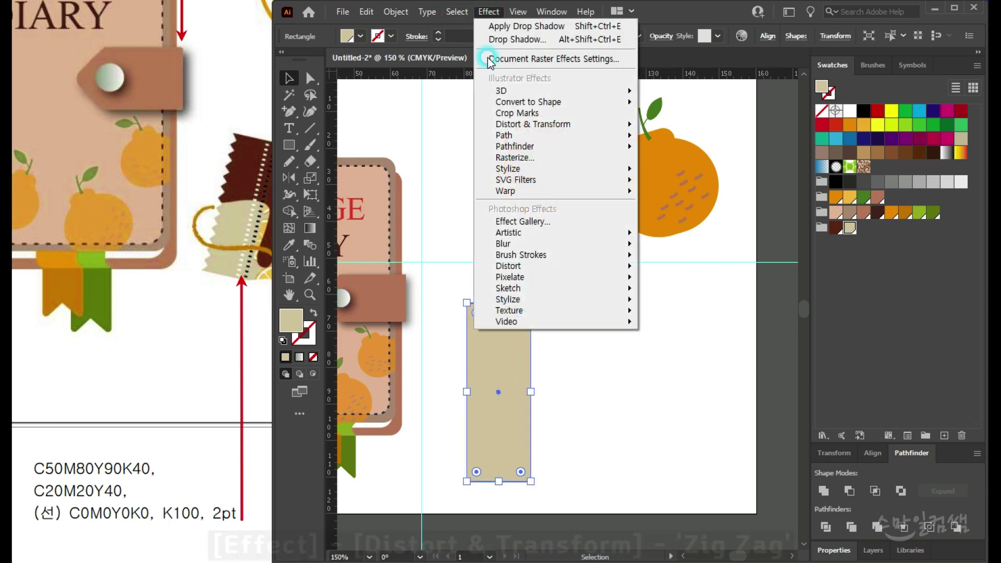
mouse_move(506, 191)
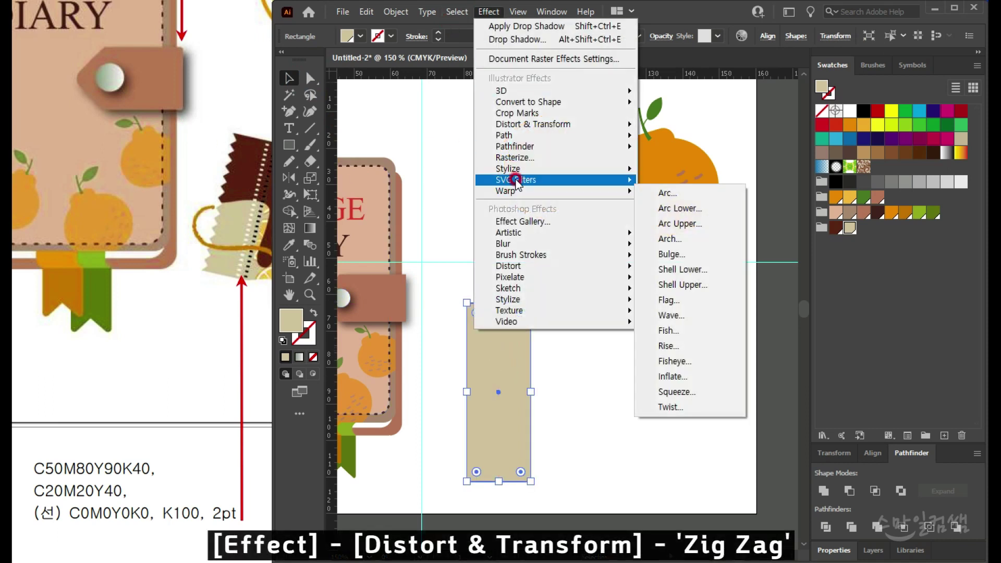
mouse_move(519, 172)
mouse_move(534, 125)
click(673, 218)
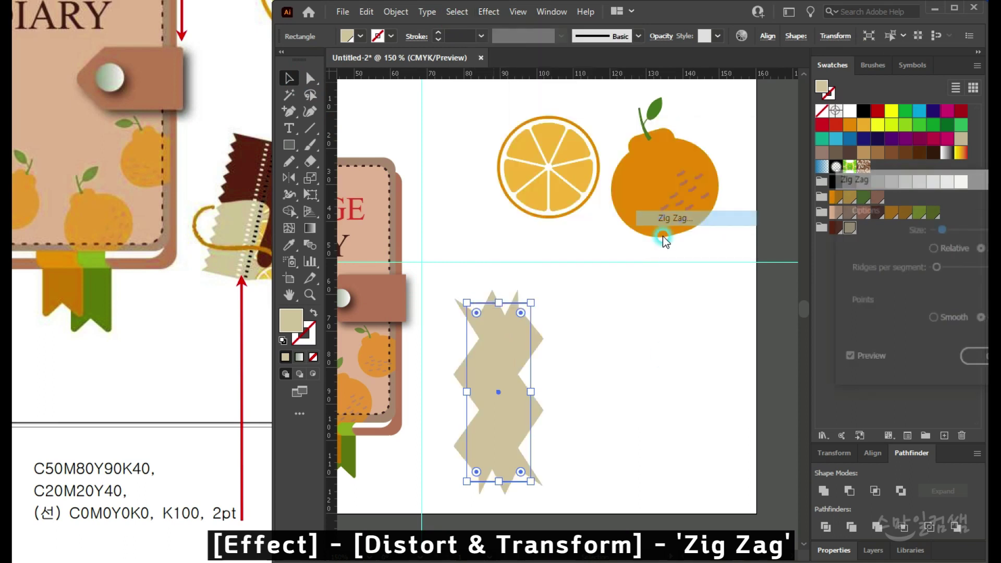
drag(868, 174, 619, 202)
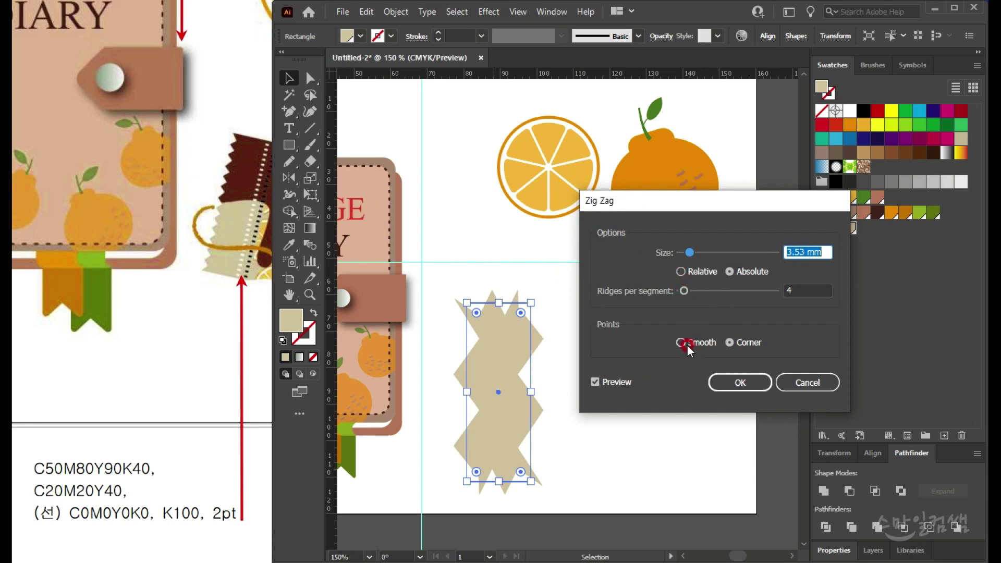
click(742, 344)
drag(688, 253, 684, 252)
drag(683, 291, 703, 294)
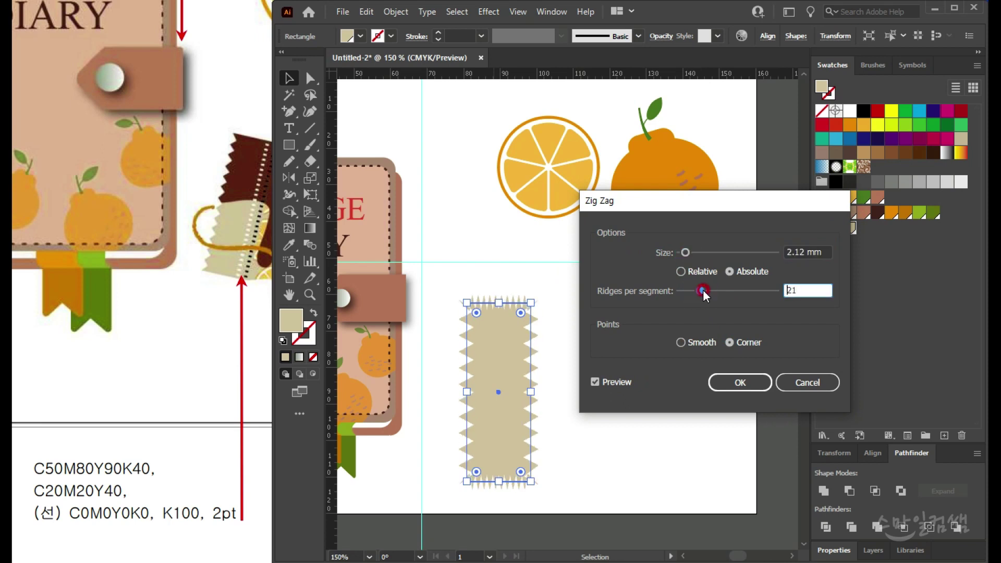
drag(683, 252, 680, 252)
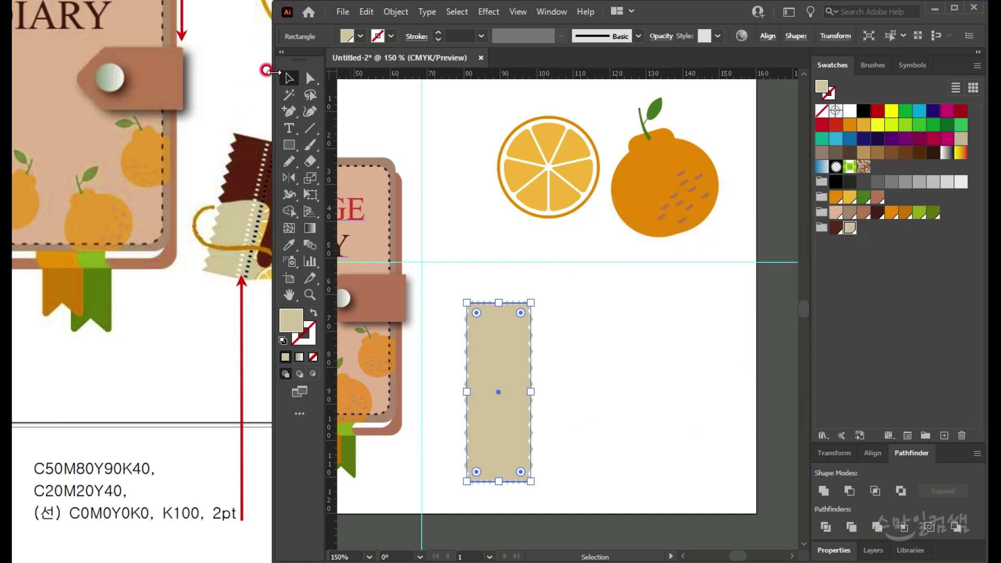
click(654, 490)
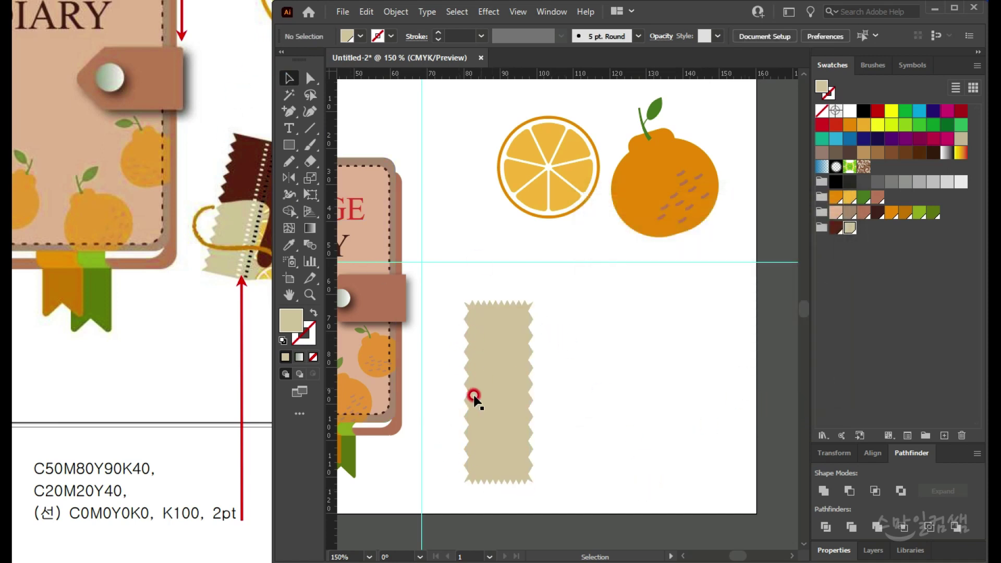
Step: Expand the appearance of the zigzag rectangle into an editable path
click(518, 380)
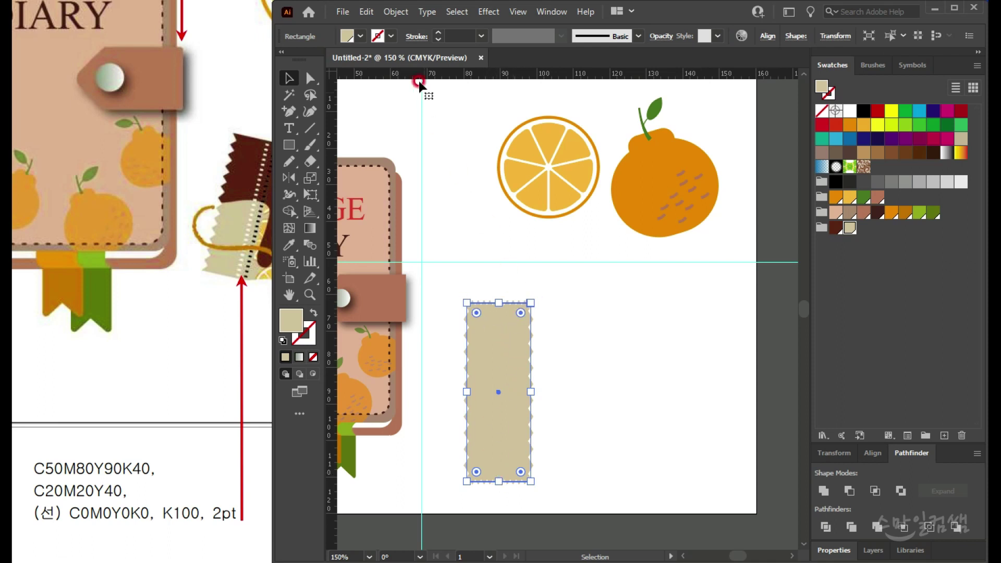
click(395, 12)
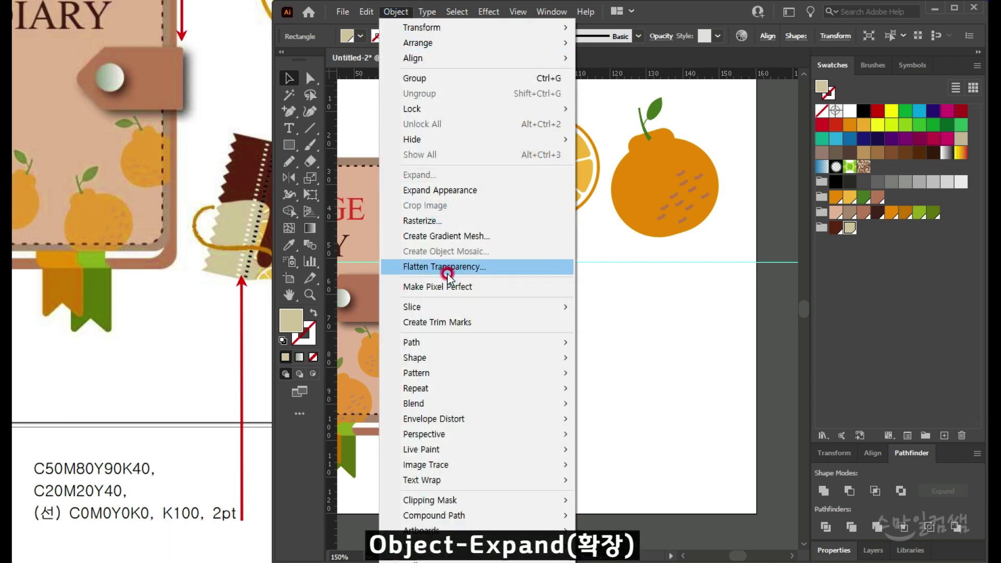
click(440, 196)
click(561, 392)
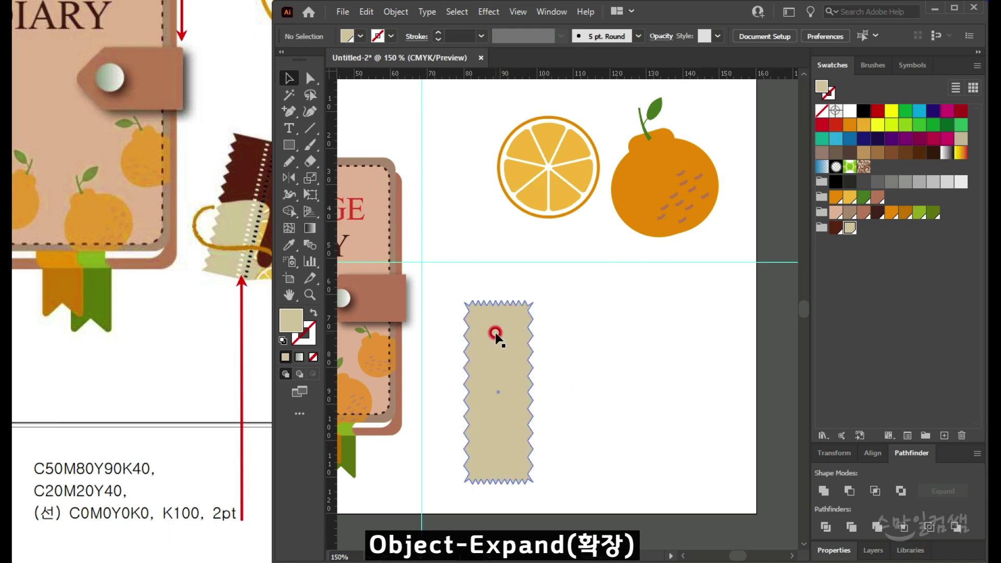
Step: Delete the anchor points along the wrapper's jagged upper edge so that edge becomes straight
scroll(494, 315, up, 1)
drag(466, 330, 483, 280)
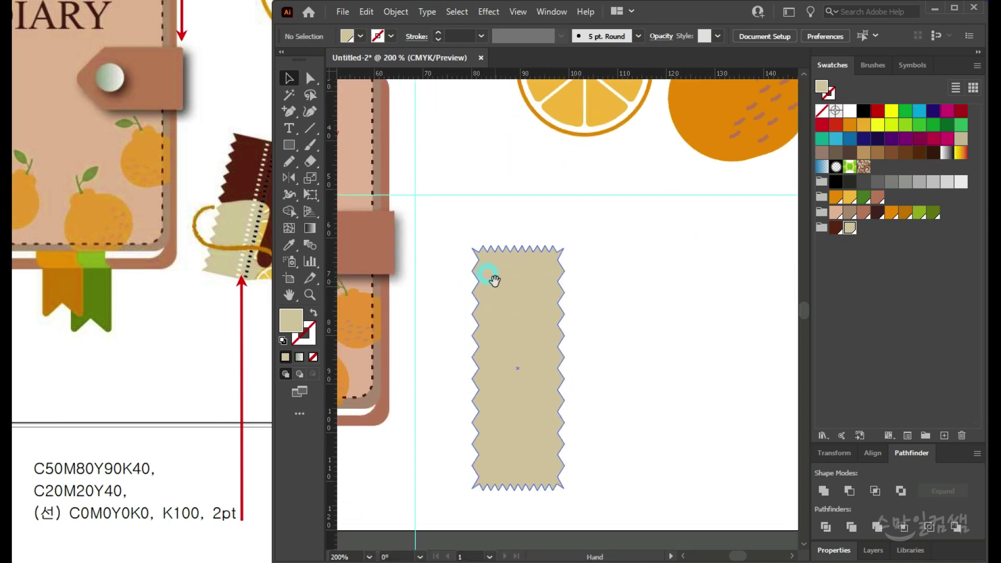
scroll(483, 284, up, 2)
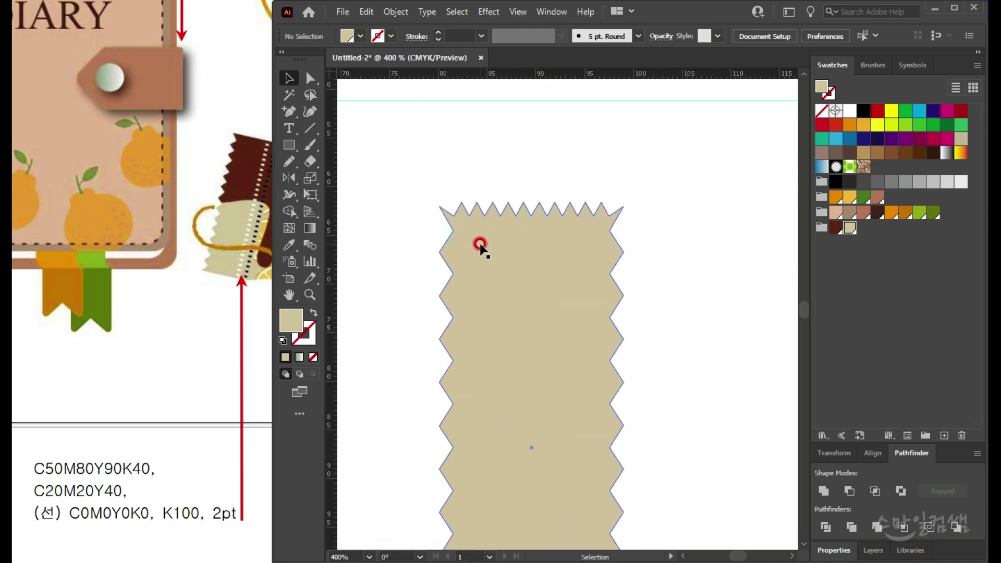
click(310, 79)
drag(404, 171, 665, 233)
key(Delete)
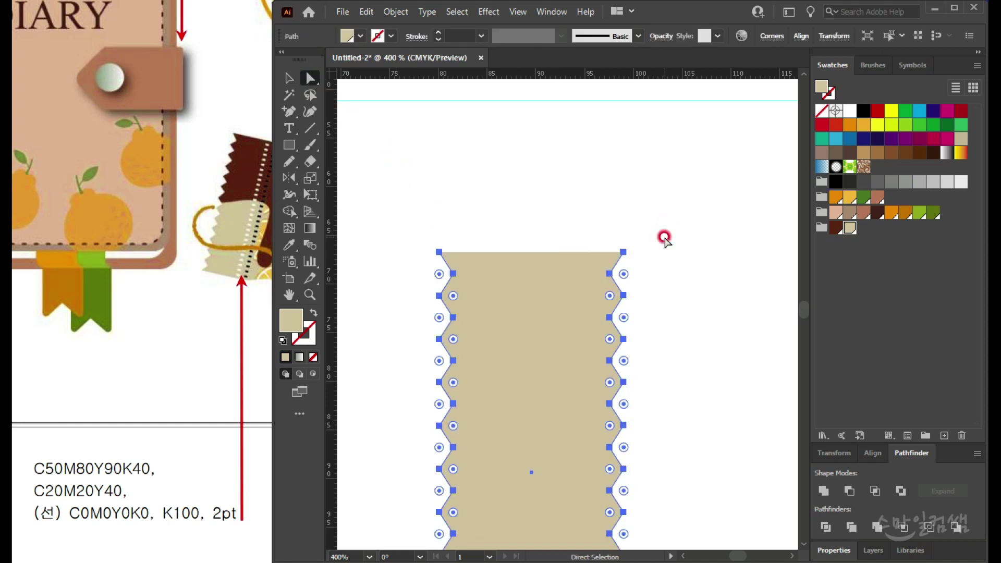
Step: Try to delete the anchor points along the wrapper's jagged lower edge
scroll(513, 391, down, 5)
drag(648, 446, 397, 384)
key(Delete)
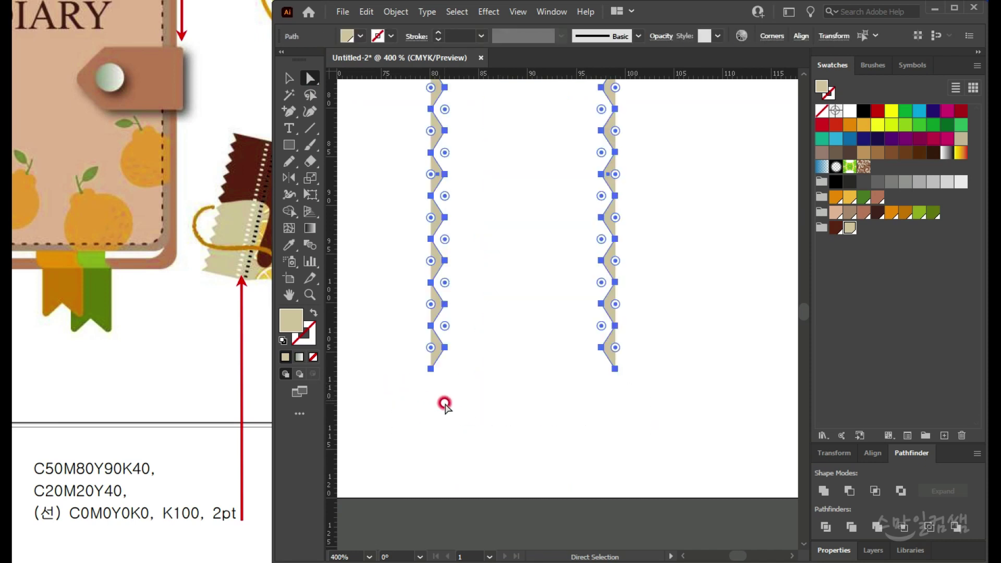
key(ctrl+z)
click(633, 449)
drag(653, 454, 384, 405)
key(Delete)
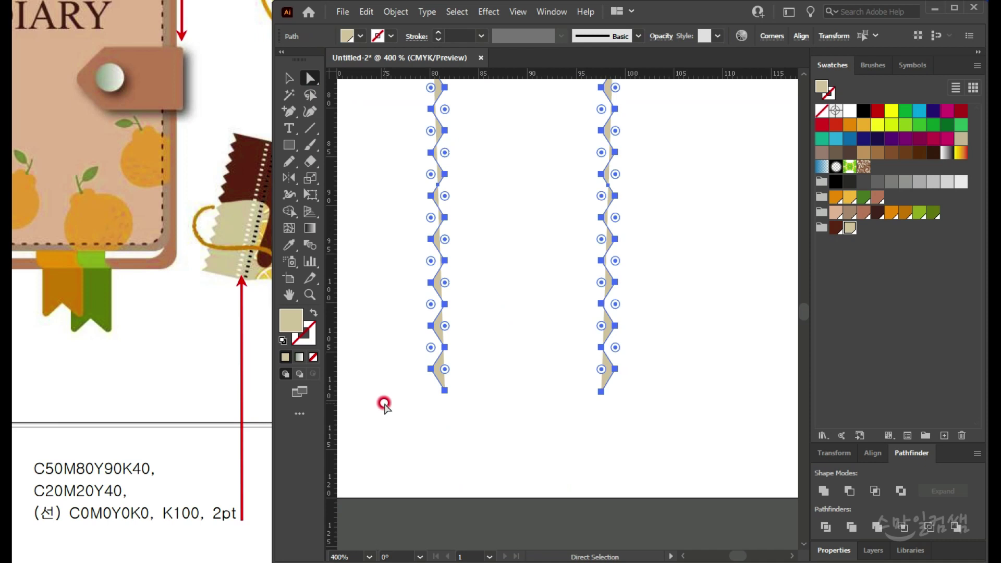
key(ctrl+z)
Step: Draw a horizontal line across the wrapper just above its jagged lower edge, extending past both sides
key(v)
click(642, 276)
key(ctrl+minus)
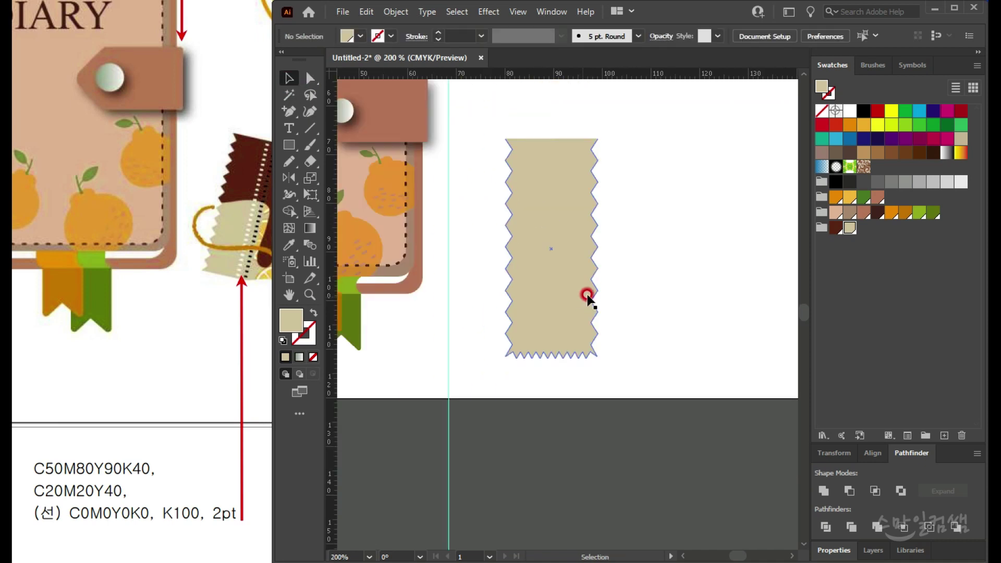
drag(574, 297, 550, 329)
click(549, 329)
scroll(494, 404, up, 4)
drag(461, 203, 359, 164)
click(711, 295)
scroll(710, 295, down, 3)
drag(632, 268, 576, 427)
drag(556, 334, 543, 314)
click(310, 128)
click(488, 475)
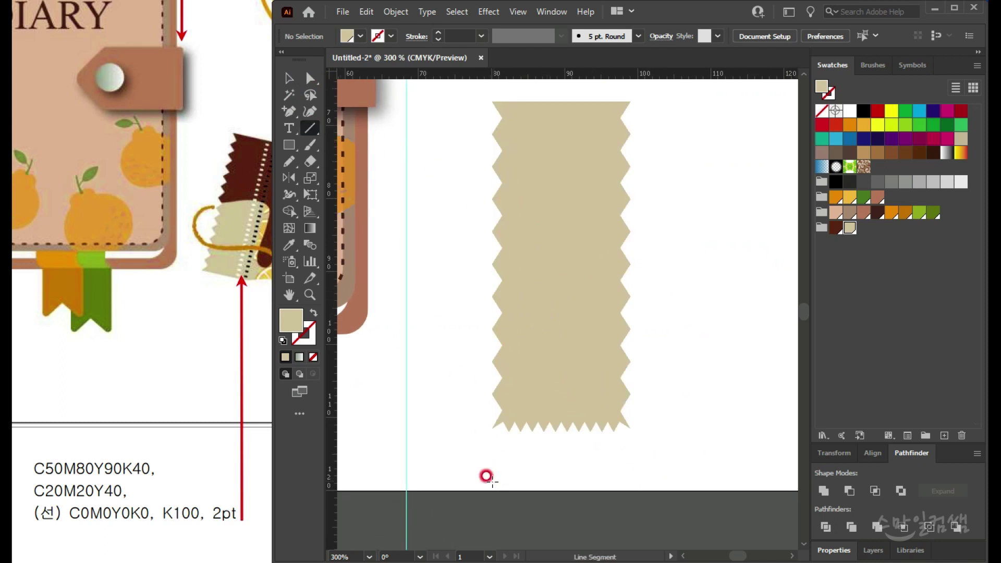
drag(444, 393, 691, 393)
key(v)
Step: Divide the wrapper along the horizontal line with Pathfinder and delete the jagged lower strip
drag(662, 318, 538, 424)
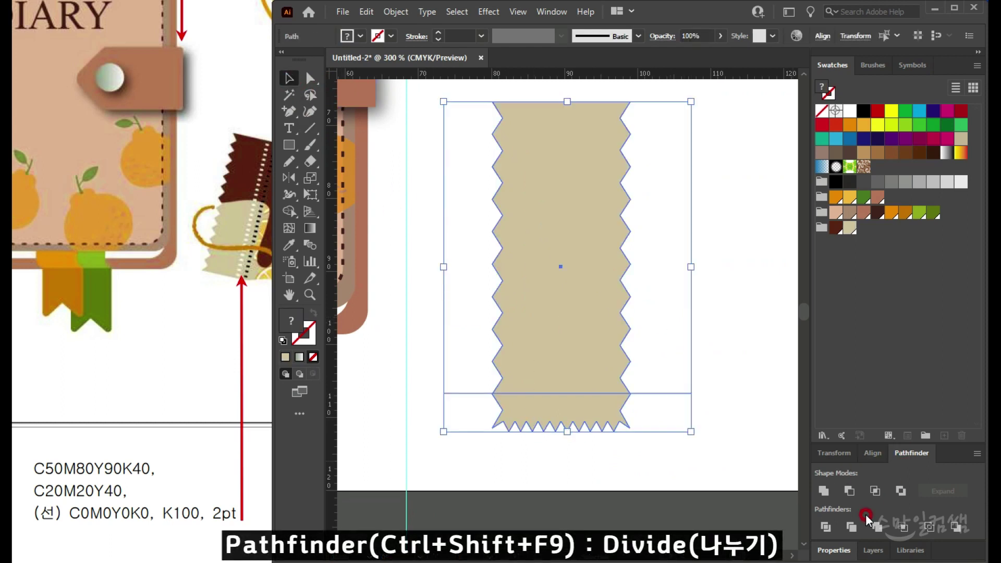
click(827, 528)
click(686, 304)
click(579, 409)
key(Delete)
click(573, 335)
Step: Check the wrapper's end in the reference and draw a vertical line just inside the shape's jagged right edge
drag(551, 319, 514, 352)
scroll(571, 370, down, 2)
drag(575, 360, 524, 336)
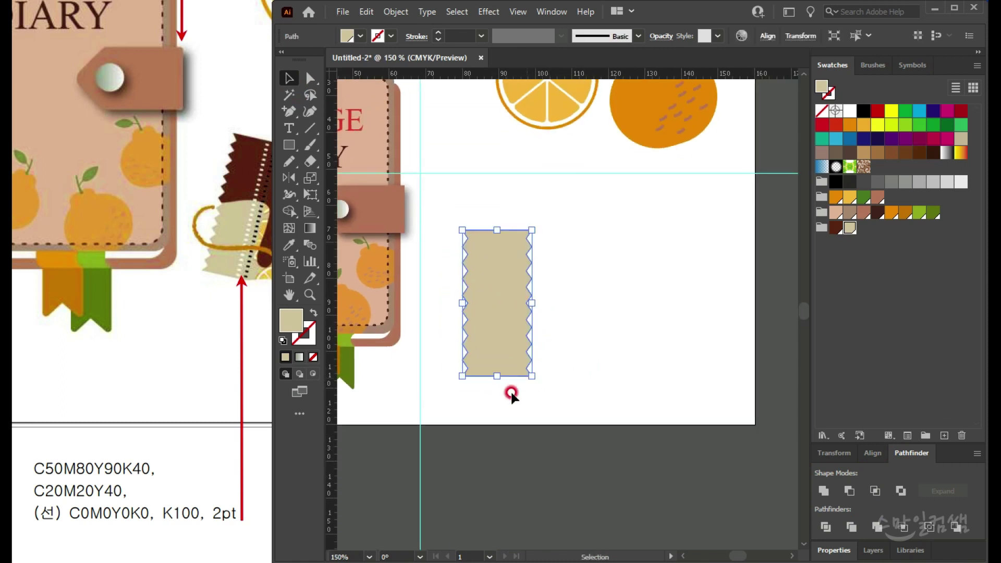
click(232, 224)
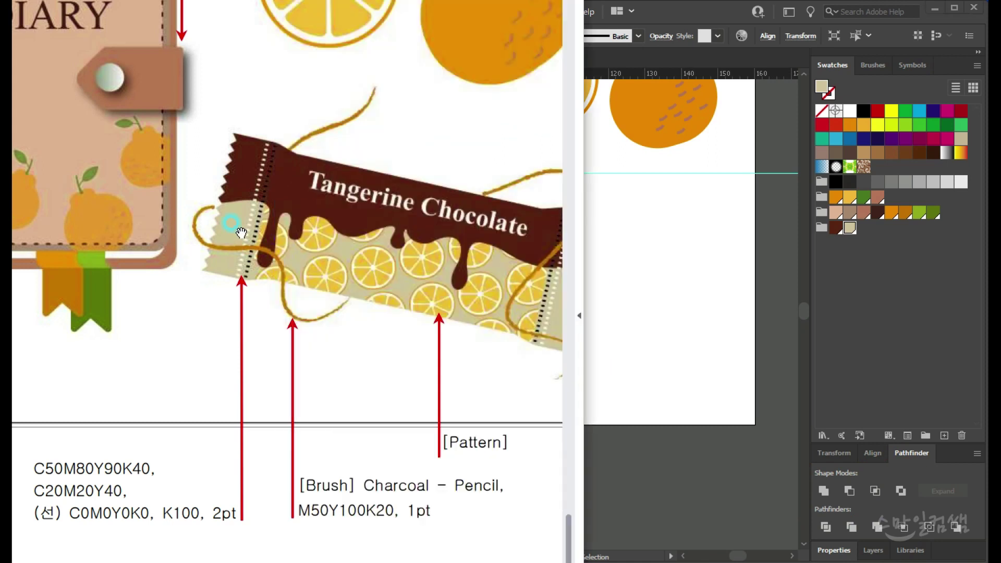
click(670, 285)
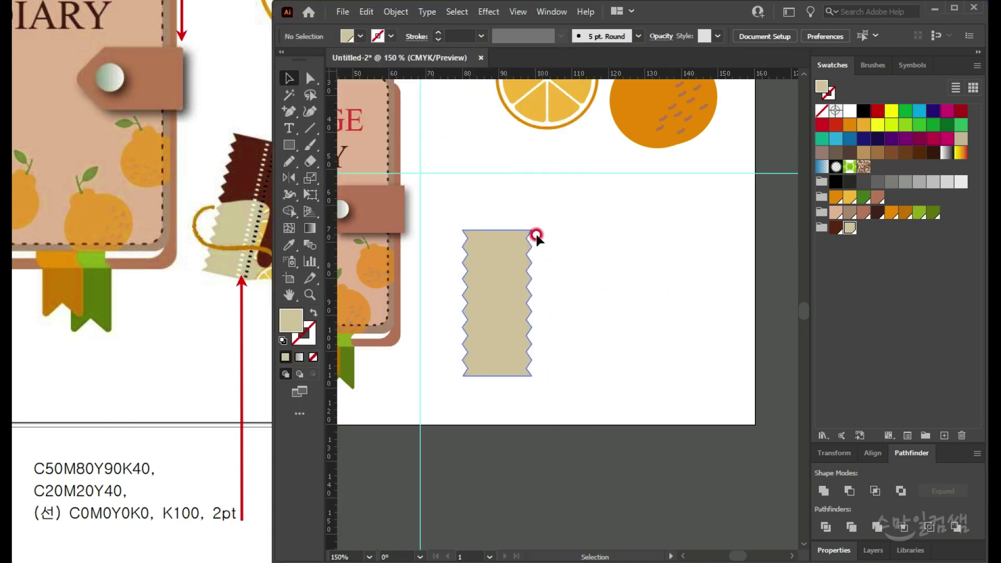
click(308, 76)
click(310, 128)
drag(523, 214, 523, 424)
click(291, 79)
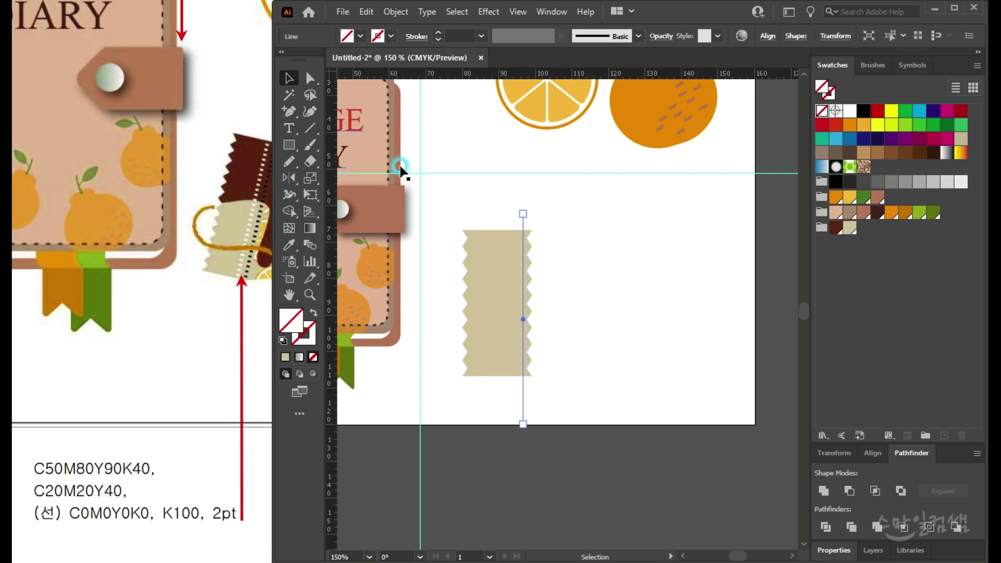
Step: Divide the shape along the vertical line with Pathfinder and delete the jagged right strip
drag(561, 271, 520, 295)
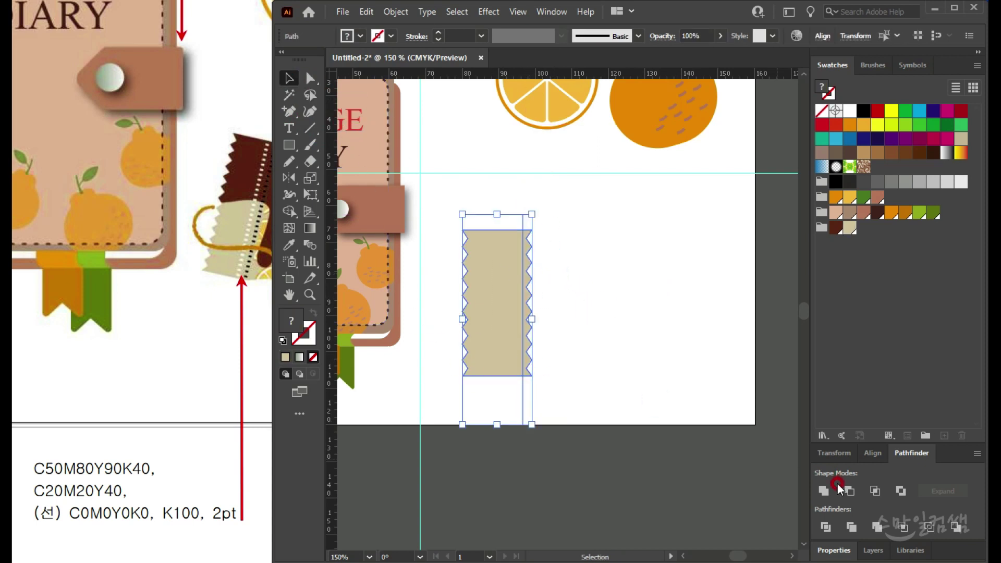
click(824, 528)
click(588, 257)
click(529, 261)
key(Delete)
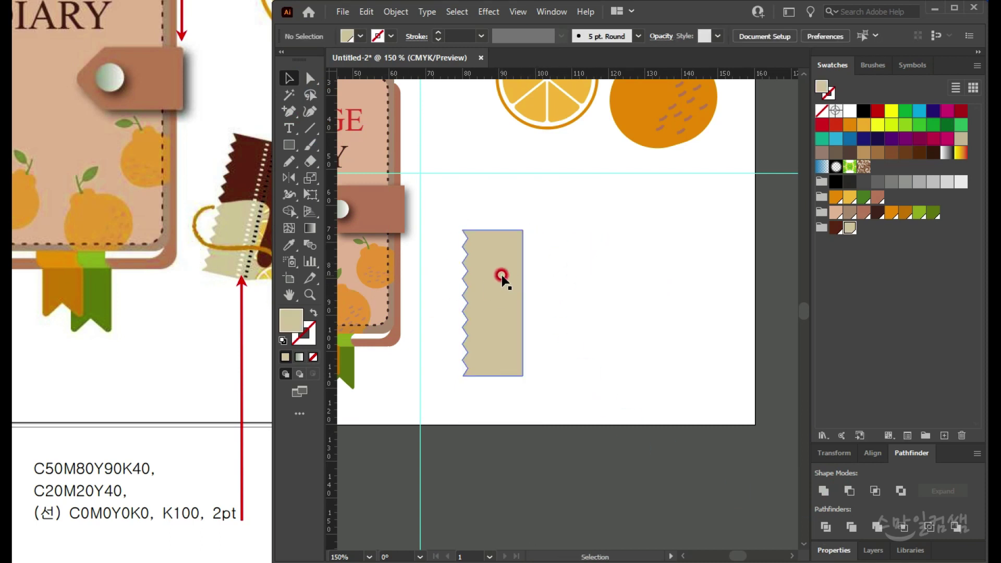
Step: Check the whole wrapper in the reference and widen the jagged end piece slightly by shifting its straight right edge outward
click(237, 227)
drag(238, 228, 134, 221)
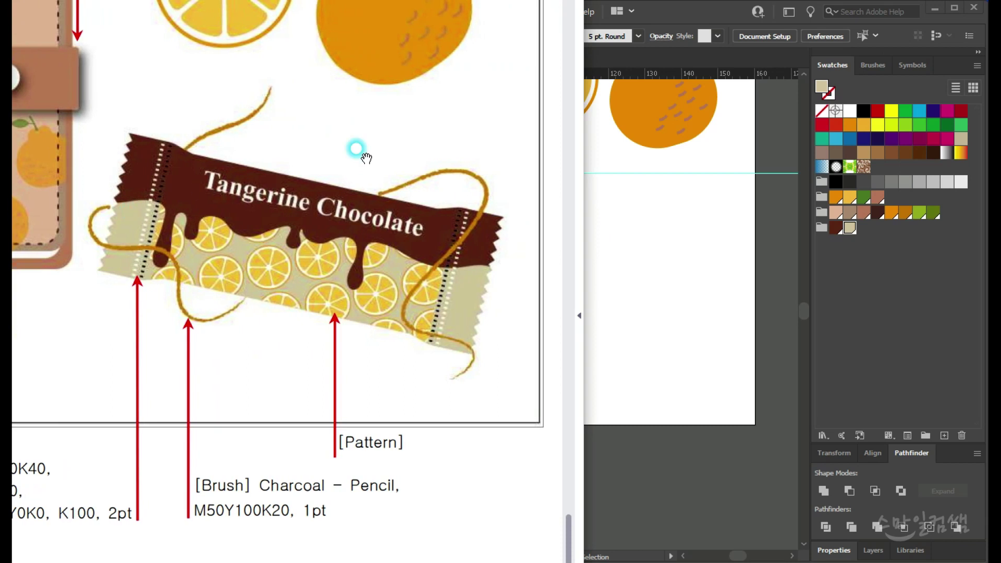
click(630, 268)
click(313, 84)
drag(545, 211, 513, 399)
key(Right)
key(Right)
key(Right)
key(Right)
key(Right)
key(Right)
key(Right)
key(Right)
key(Right)
key(Right)
key(Right)
key(Right)
key(Right)
key(Right)
key(Right)
key(Right)
key(Right)
key(Right)
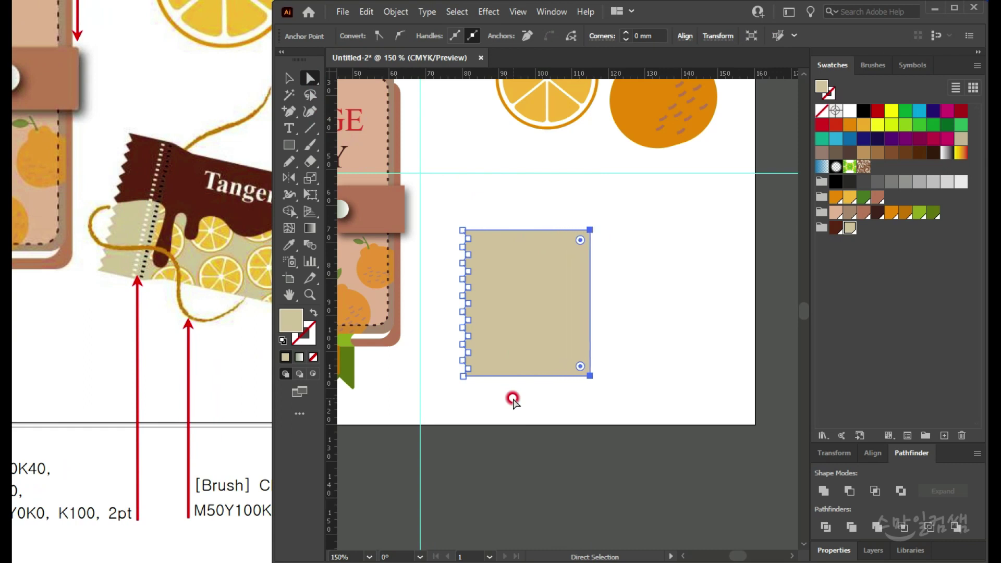
key(Right)
key(Right)
key(Right)
key(Right)
key(Right)
key(Right)
key(Right)
key(Right)
key(Left)
key(Left)
key(Left)
key(Left)
key(Left)
key(Left)
key(Left)
key(Left)
key(Left)
key(Left)
key(Left)
key(Left)
key(Left)
key(Left)
key(Left)
key(Left)
key(Left)
key(Left)
key(Left)
key(Left)
key(Left)
key(Left)
key(Left)
key(Left)
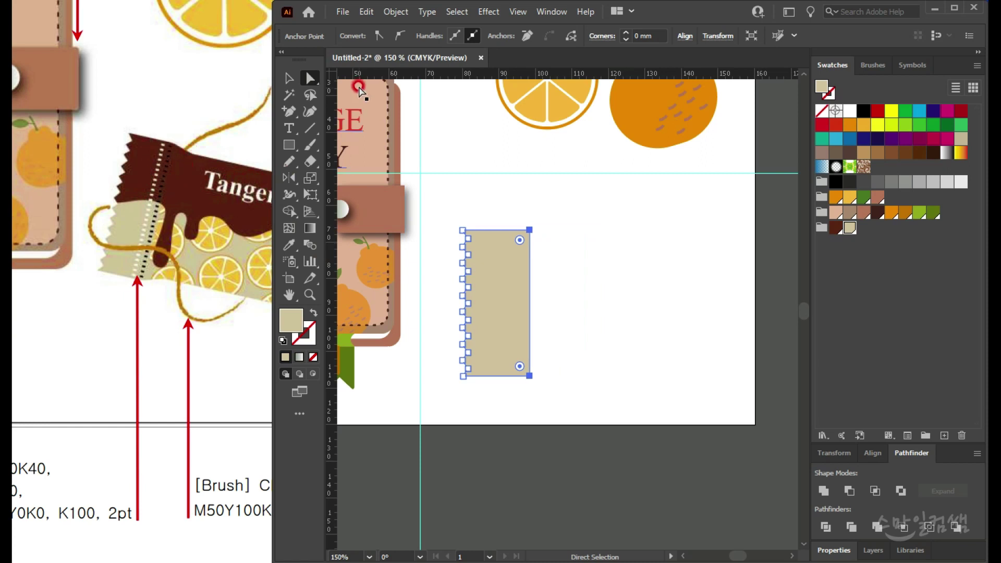
Step: Draw a narrow beige rectangle as tall as the jagged end piece and taper it by scaling down its right edge
click(289, 145)
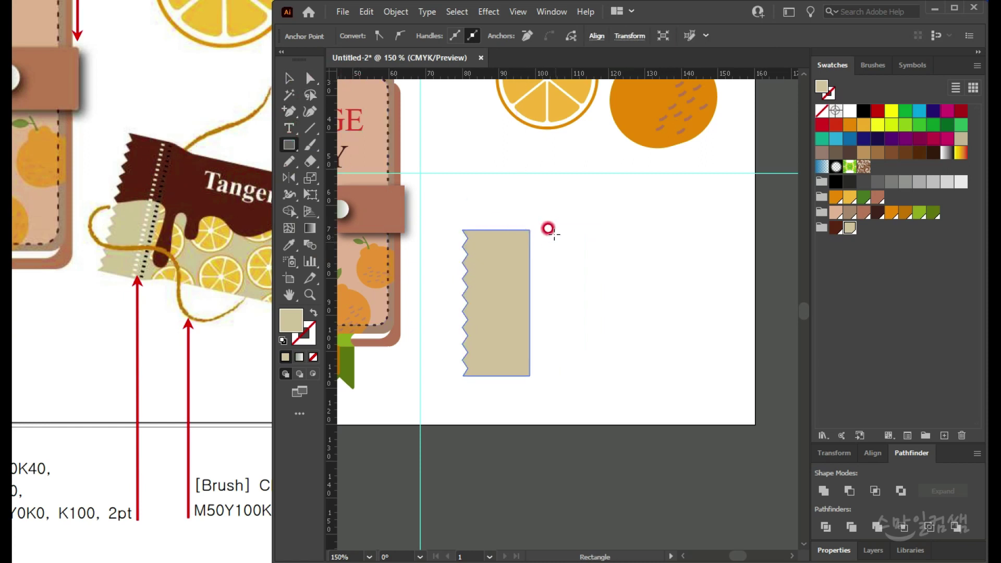
drag(545, 230, 589, 375)
key(a)
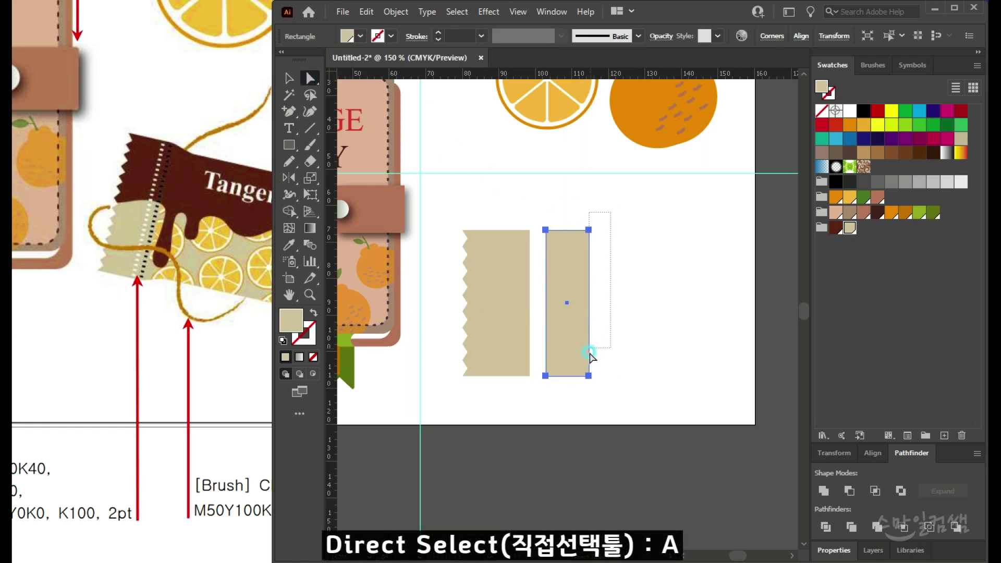
click(590, 346)
key(s)
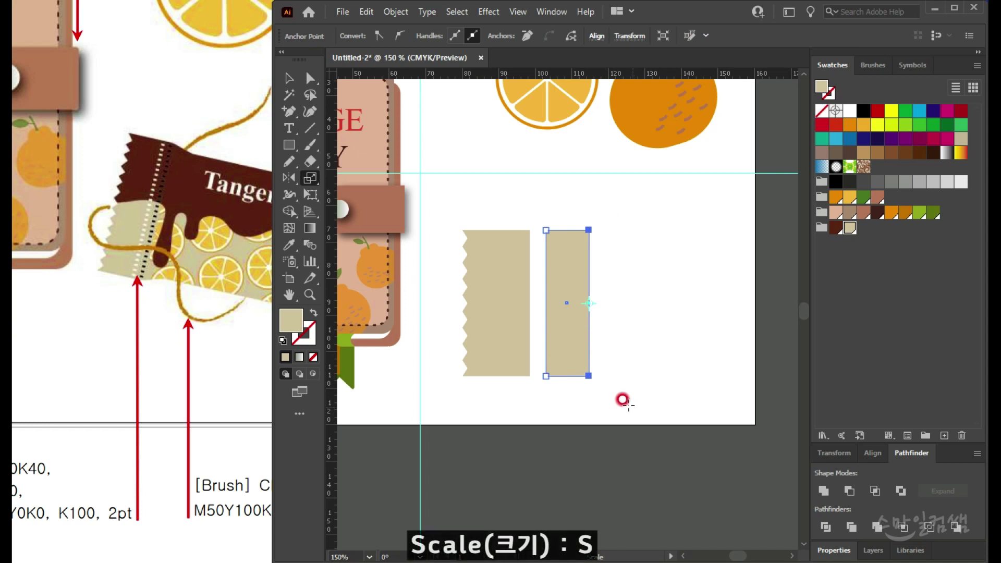
drag(587, 344, 587, 342)
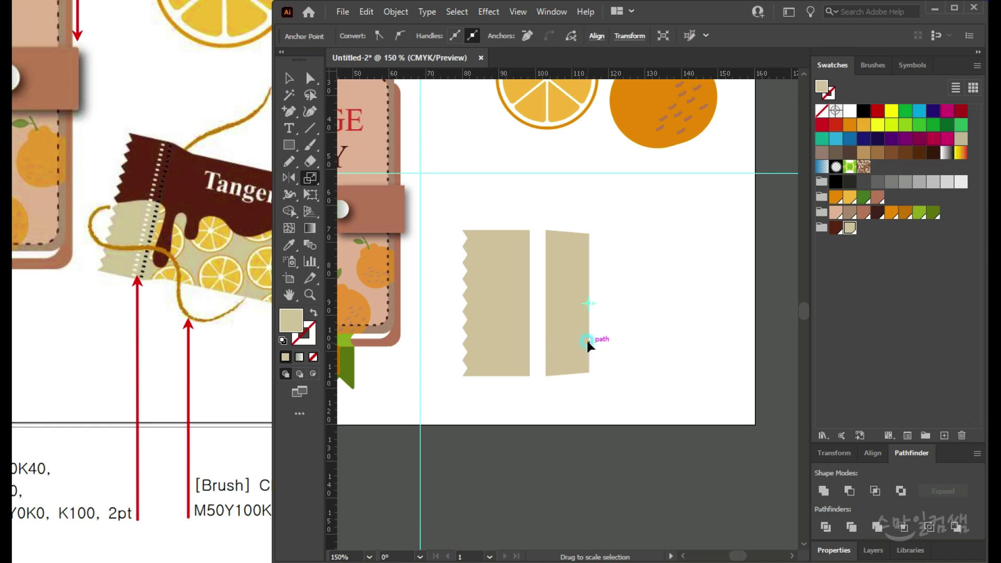
drag(588, 342, 588, 342)
Step: Move the tapered piece flush against the straight edge of the jagged end piece
click(289, 76)
mouse_move(562, 269)
mouse_down()
mouse_move(536, 265)
mouse_move(542, 271)
mouse_up()
click(310, 78)
drag(604, 220, 568, 386)
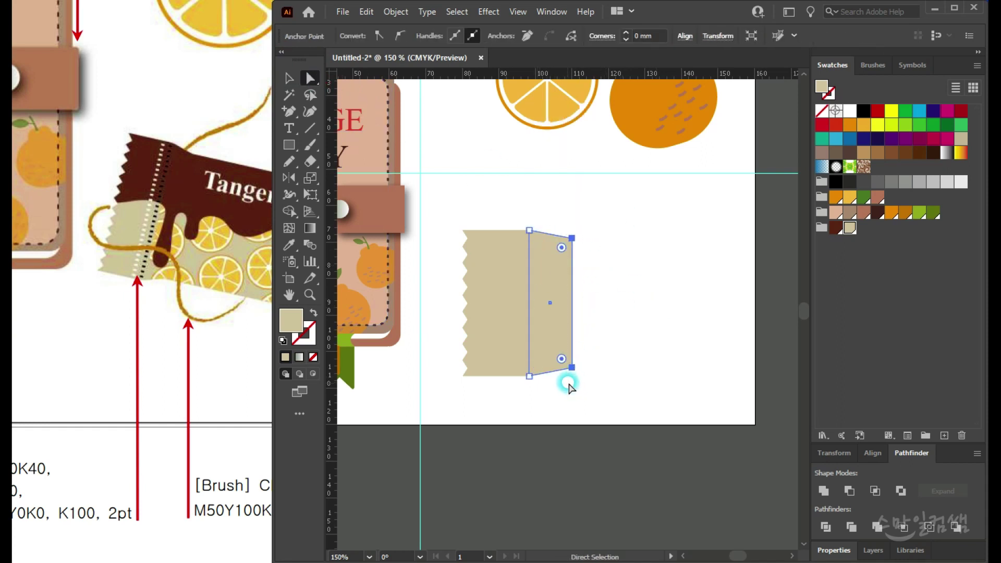
click(288, 78)
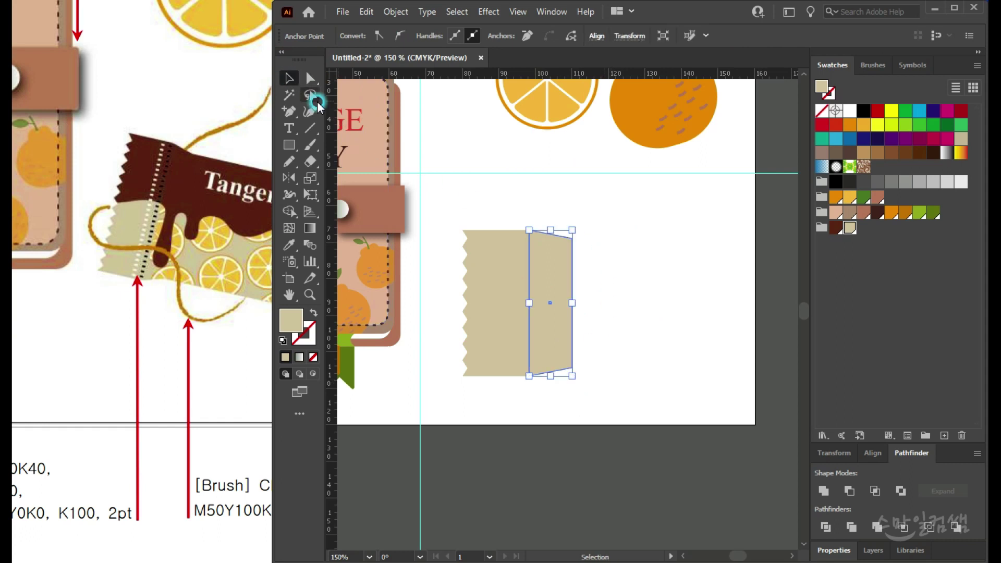
Step: Draw a beige rectangle for the wrapper's body, starting at the tapered piece's short edge and matching its height
click(288, 144)
scroll(614, 346, right, 3)
scroll(614, 346, down, 1)
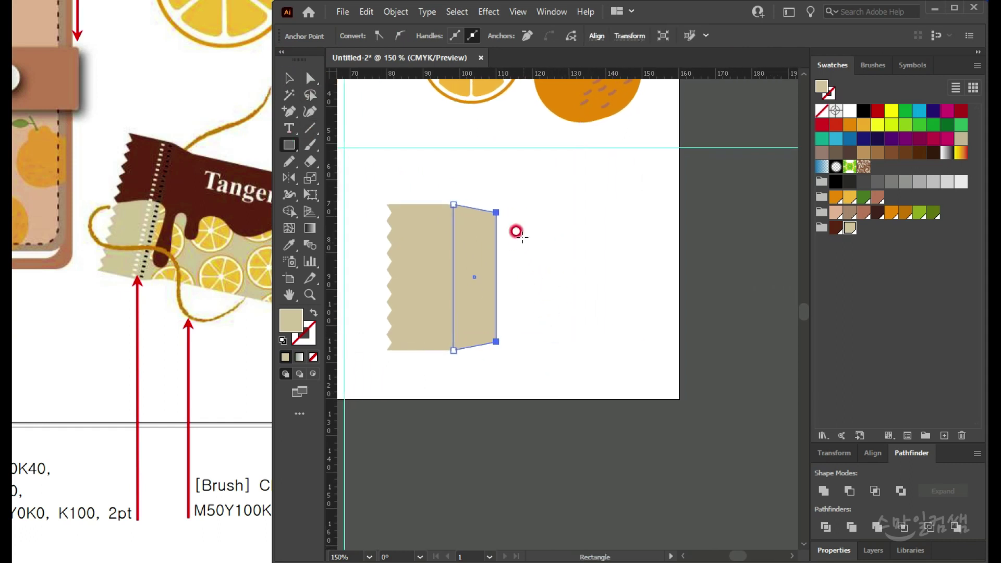
drag(496, 212, 611, 341)
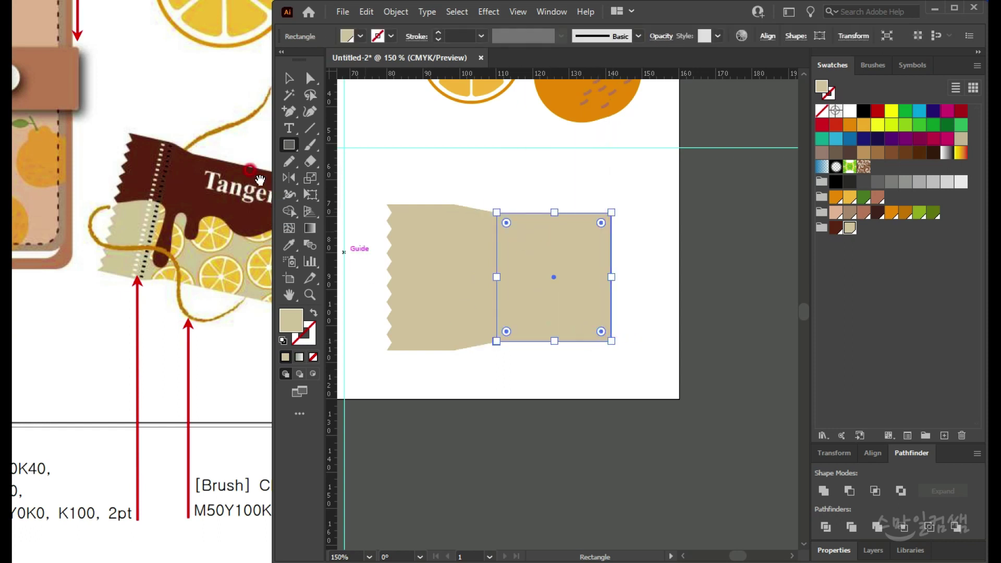
click(214, 158)
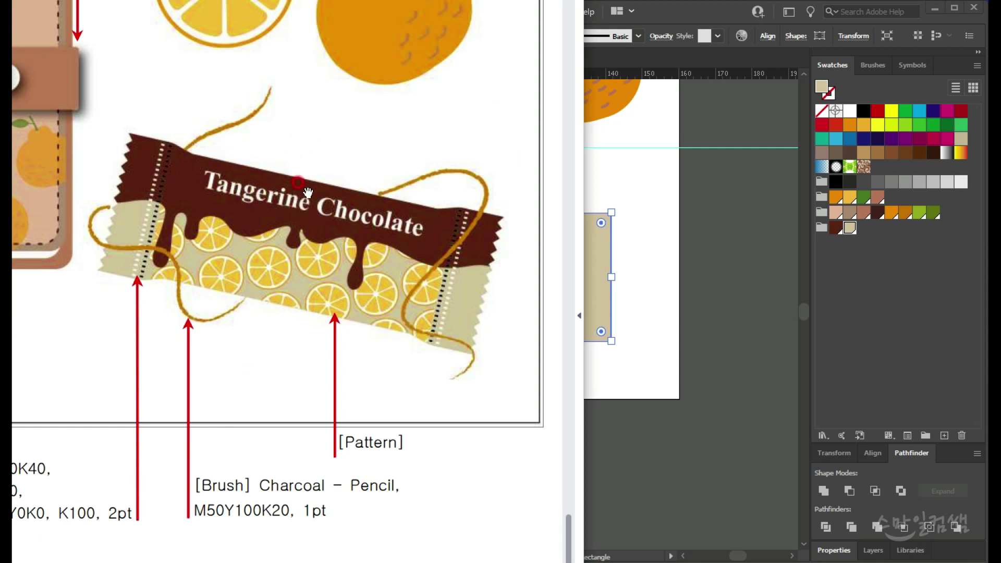
click(629, 242)
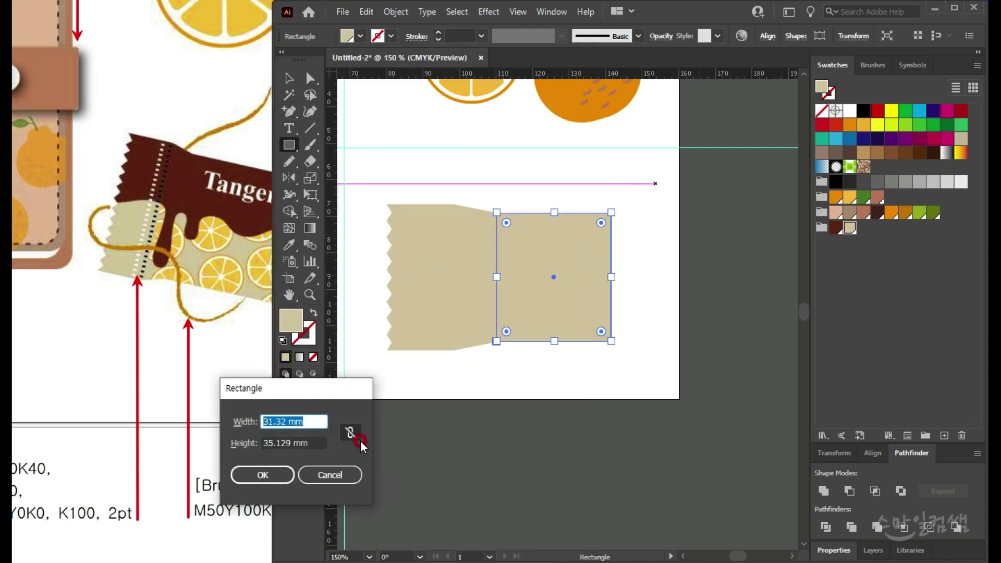
click(330, 474)
click(288, 79)
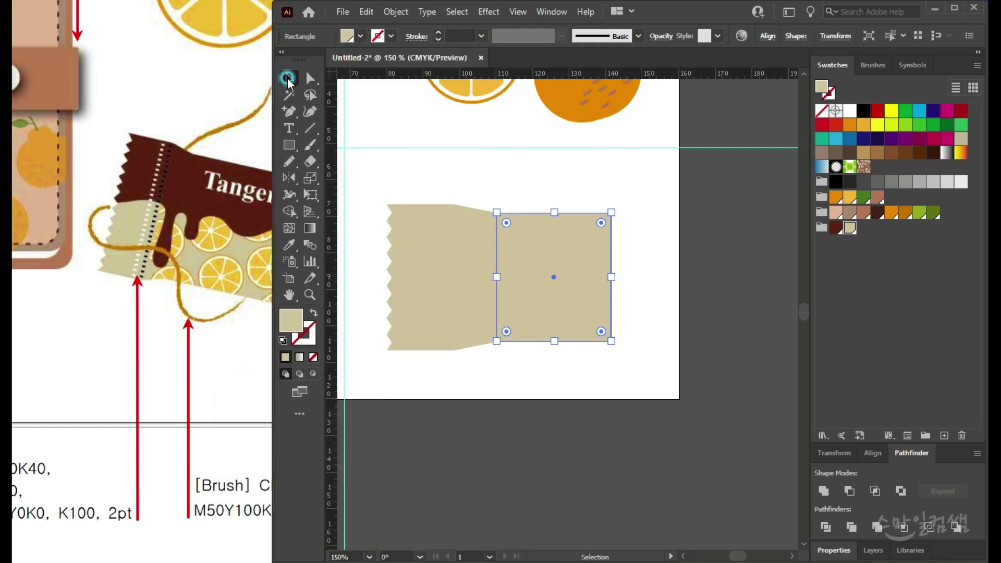
click(515, 188)
drag(384, 174, 586, 353)
click(681, 331)
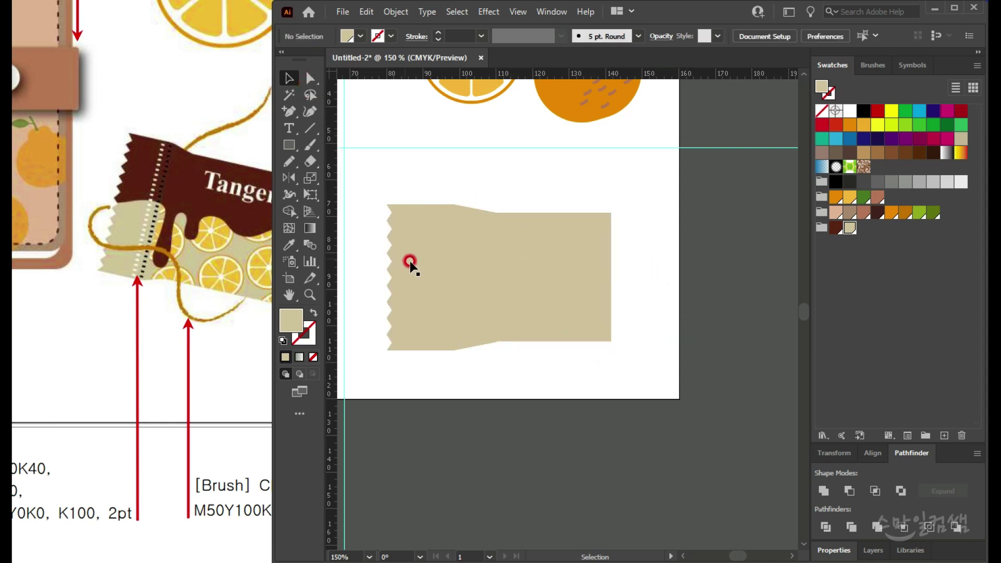
Step: Narrow the jagged end piece by shifting its straight edge inward toward the zigzag side
click(432, 267)
drag(453, 278, 447, 284)
key(a)
drag(431, 172, 444, 319)
drag(446, 361, 448, 362)
key(Left)
key(Left)
key(Left)
key(Left)
Step: Move the tapered neck and the body together against the straight edge of the narrowed jagged end piece
click(290, 79)
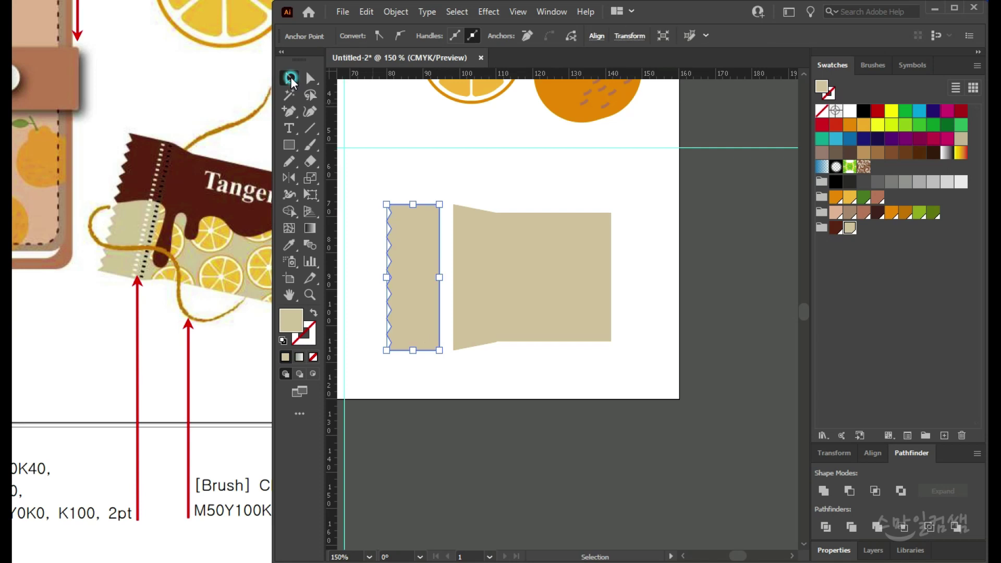
click(508, 242)
drag(570, 335, 542, 320)
click(639, 225)
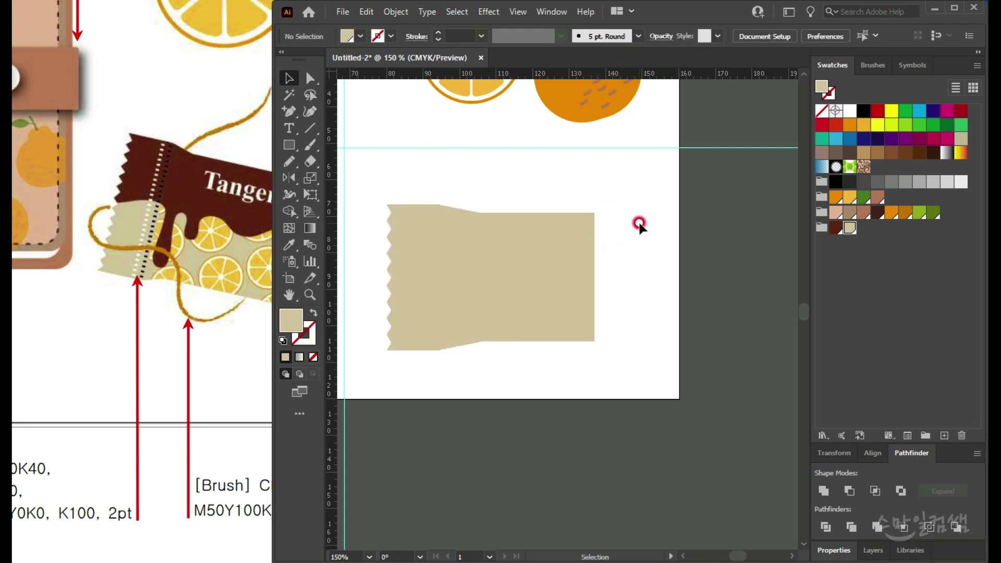
Step: Unite the jagged end piece, tapered neck and body rectangle into one shape with Pathfinder
drag(402, 340, 402, 341)
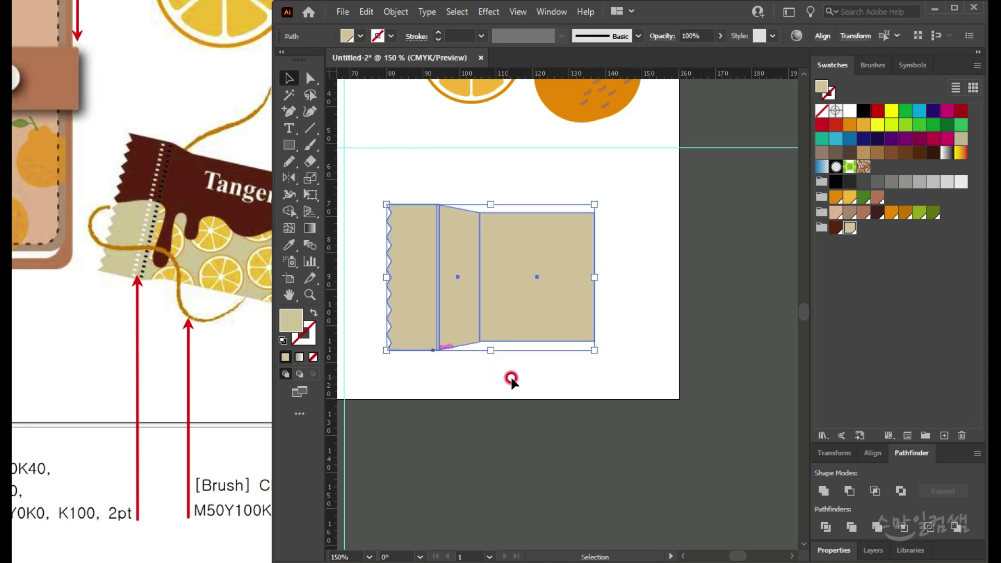
click(823, 490)
click(677, 357)
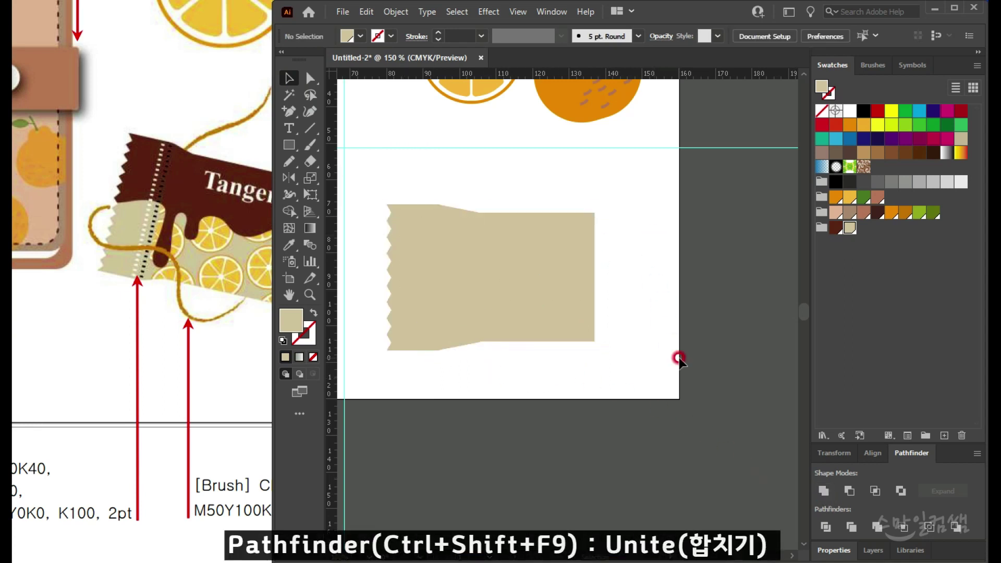
Step: Scale the united half wrapper down proportionally to about three quarters of its size and compare it with the reference
click(532, 315)
scroll(545, 322, down, 1)
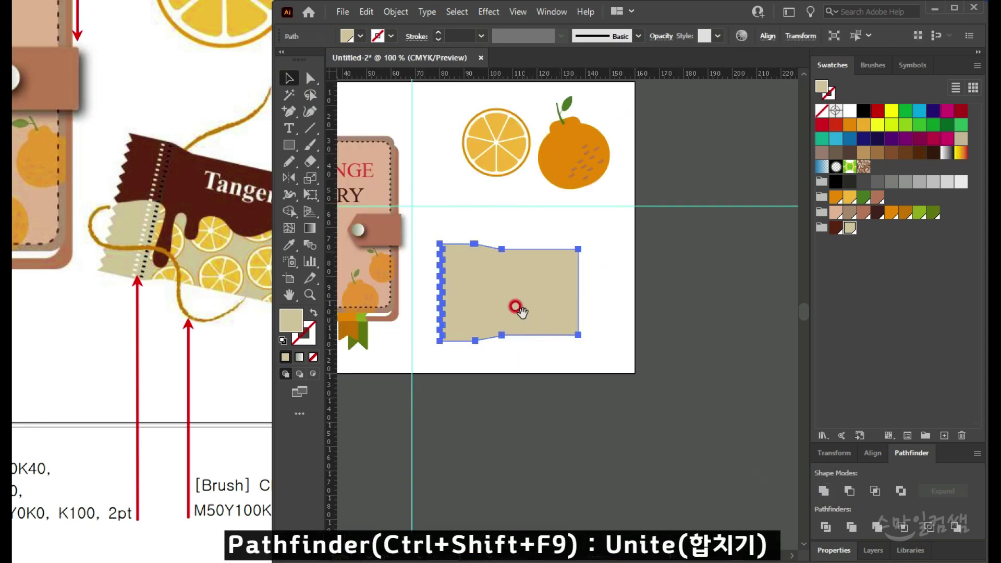
drag(521, 314, 550, 303)
drag(606, 240, 537, 256)
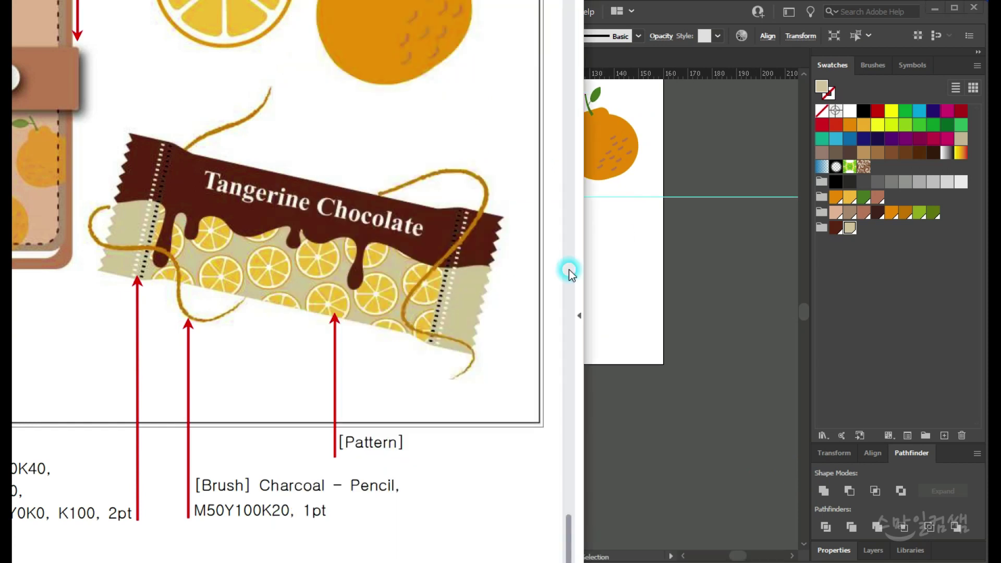
click(630, 277)
Step: Shorten the half wrapper's tapered neck by shifting its two inner corner anchor points toward the jagged end
scroll(572, 284, up, 1)
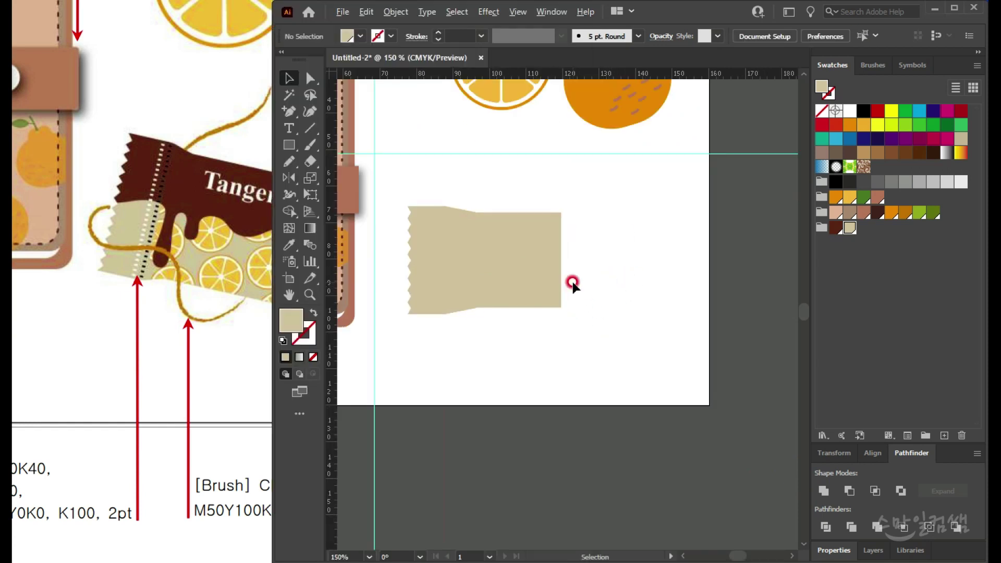
click(489, 259)
scroll(464, 224, up, 2)
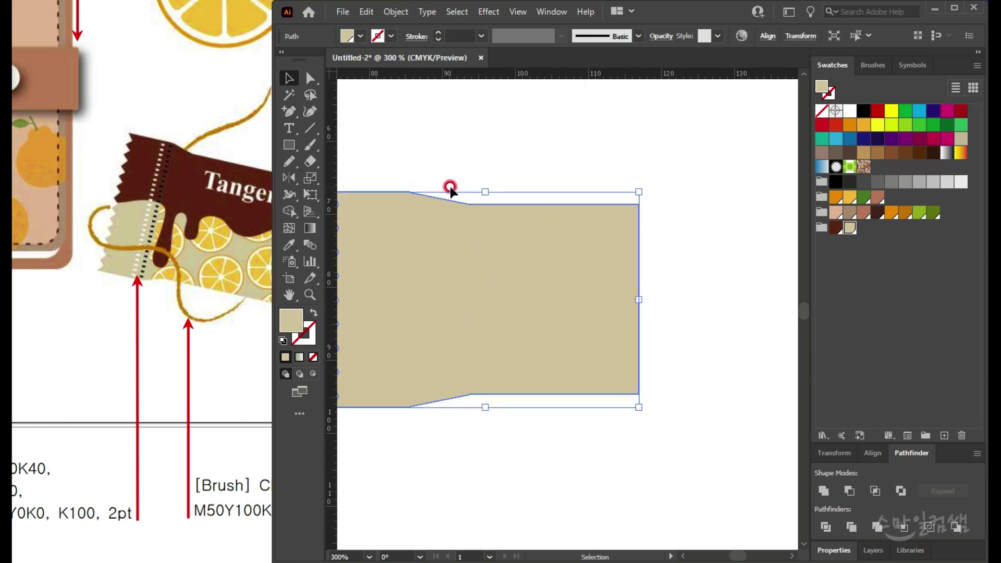
click(310, 78)
drag(450, 173, 492, 435)
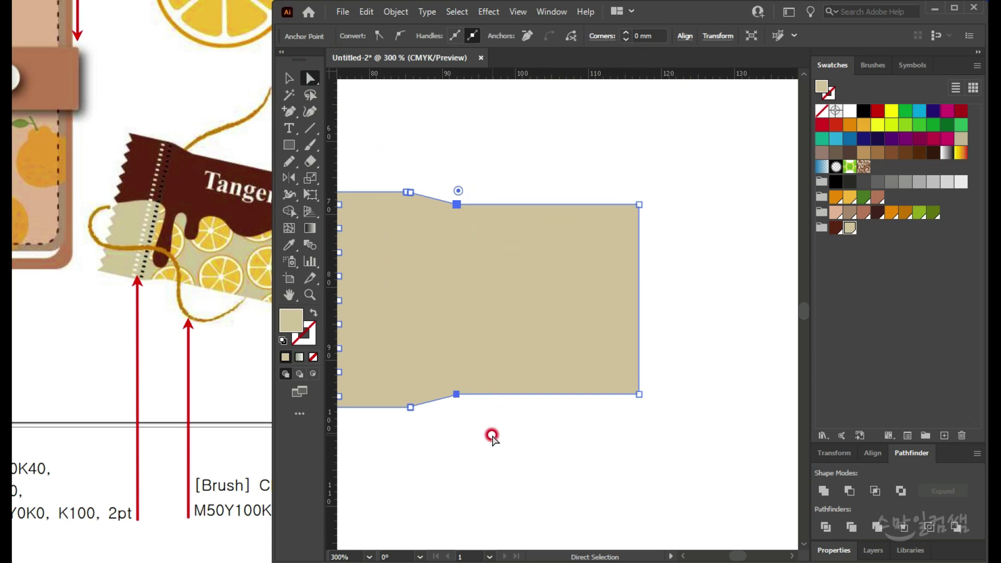
key(Left)
key(Left)
click(292, 79)
click(417, 128)
Step: Reflect a copy of the half wrapper across the vertical axis at its straight right edge
click(440, 289)
scroll(461, 290, down, 1)
drag(460, 290, 472, 257)
click(293, 131)
click(291, 181)
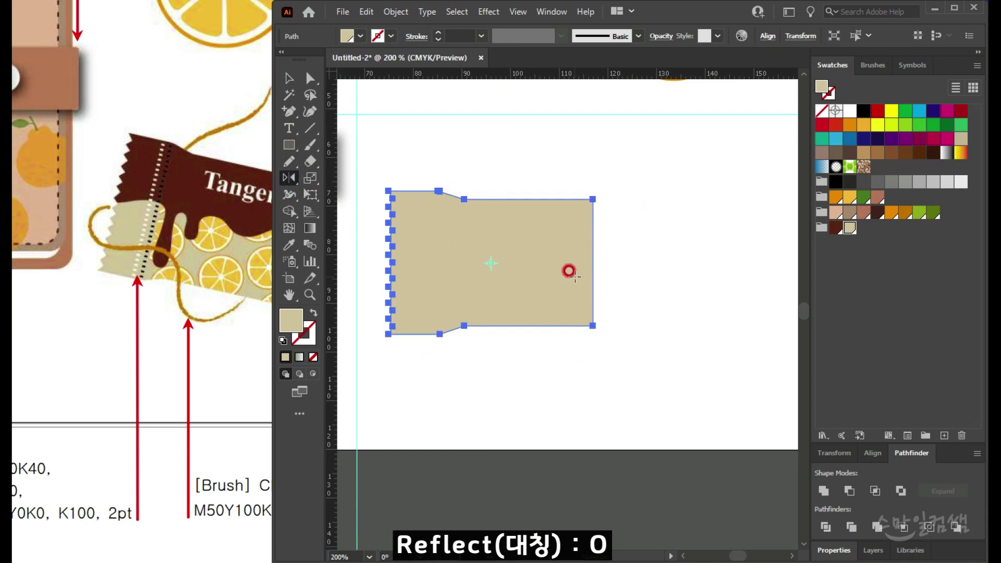
alt+click(591, 199)
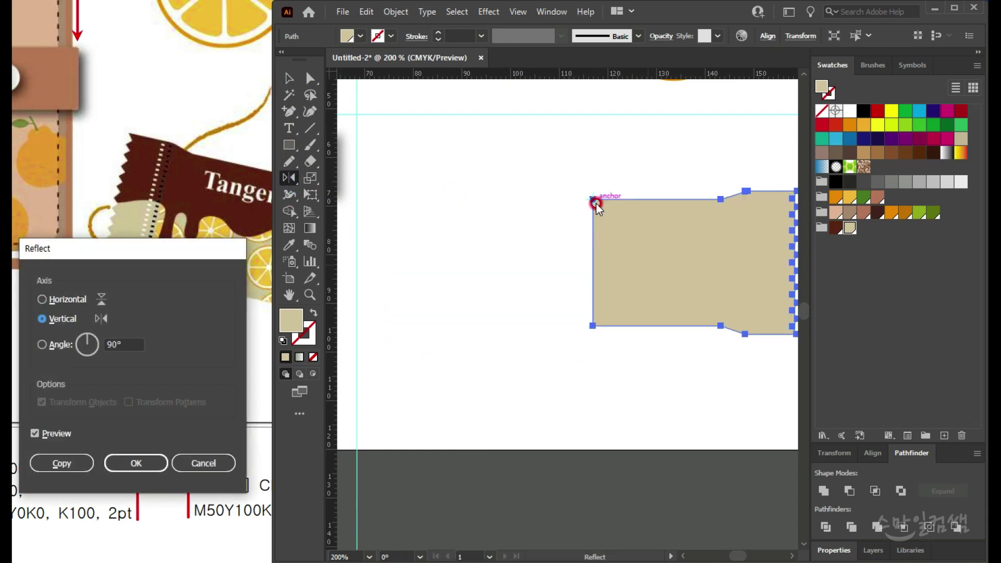
click(62, 462)
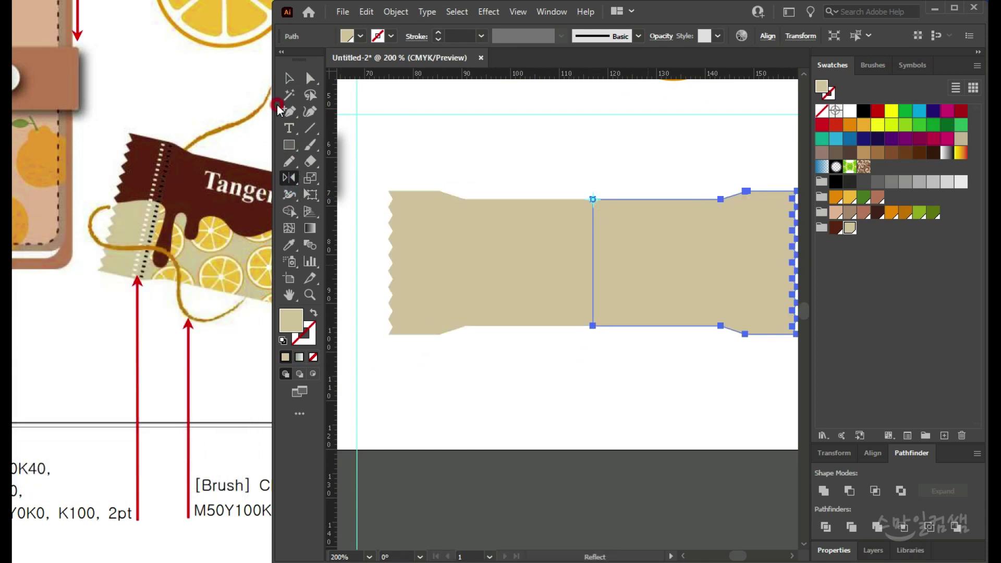
Step: Select both wrapper halves and unite them into one full wrapper shape with Pathfinder
click(288, 78)
click(448, 165)
scroll(707, 358, down, 3)
drag(706, 358, 661, 286)
click(823, 482)
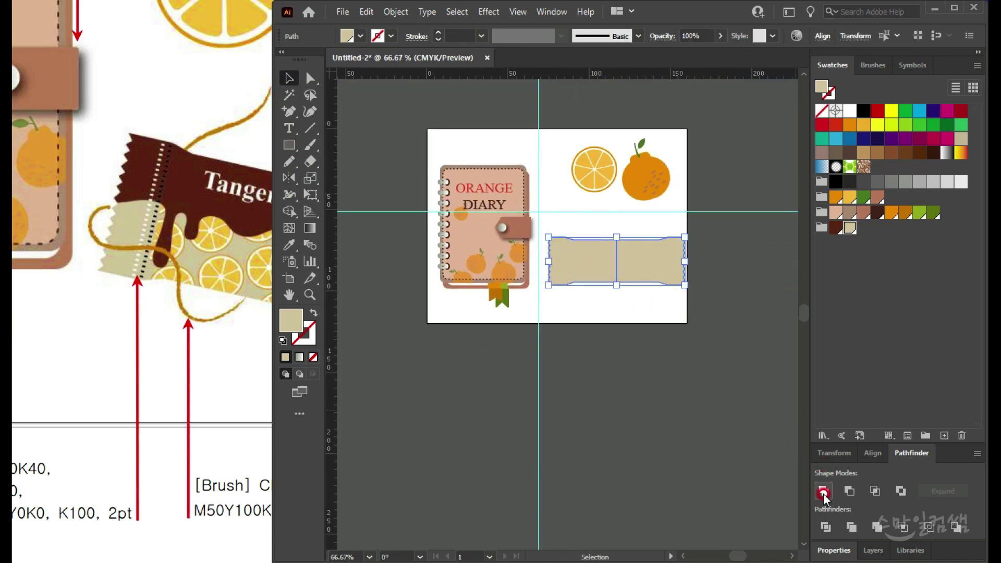
Step: Examine the patterned body and the end sections of the chocolate wrapper in the reference
scroll(618, 261, up, 2)
scroll(584, 299, right, 2)
click(191, 282)
click(410, 261)
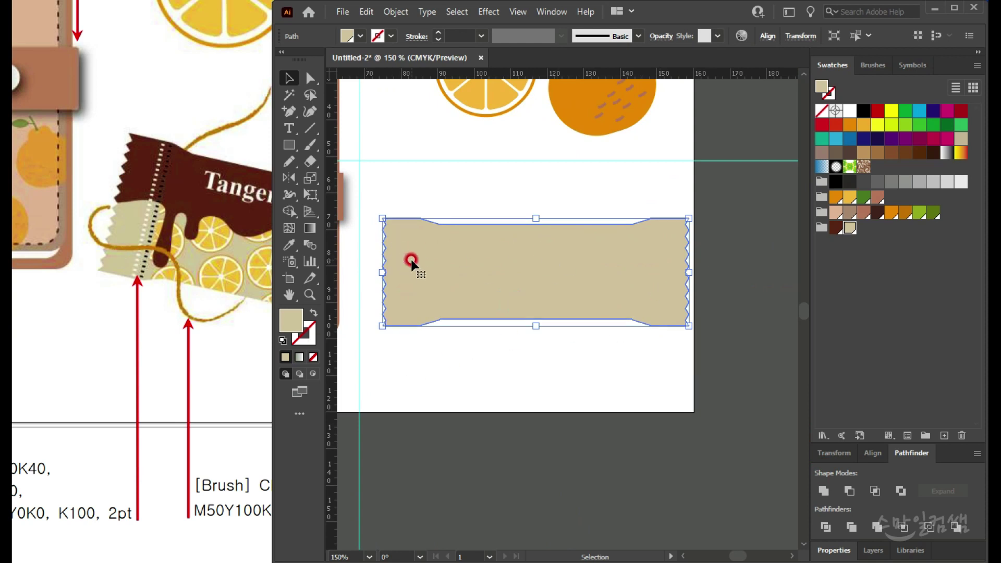
click(186, 271)
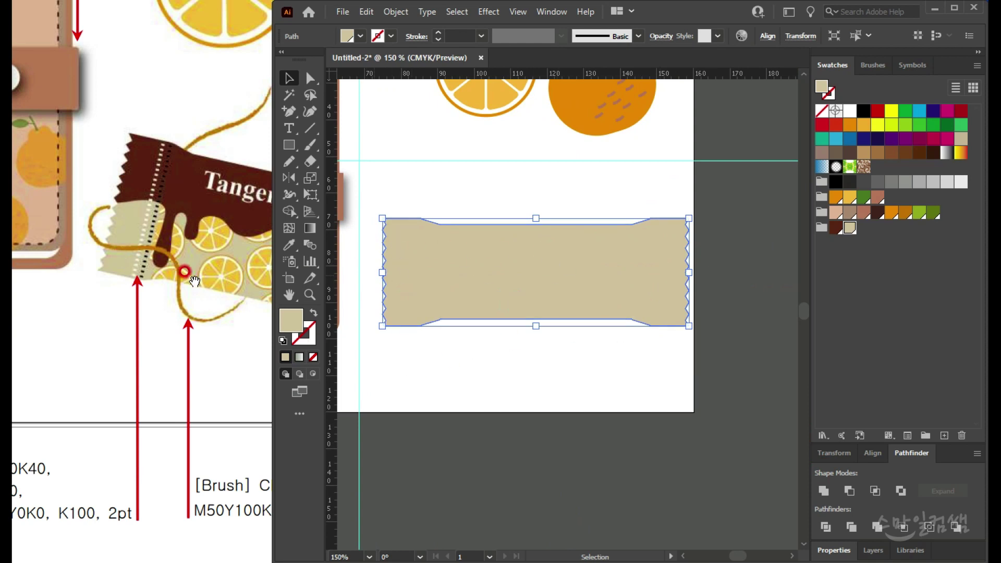
click(185, 270)
click(114, 189)
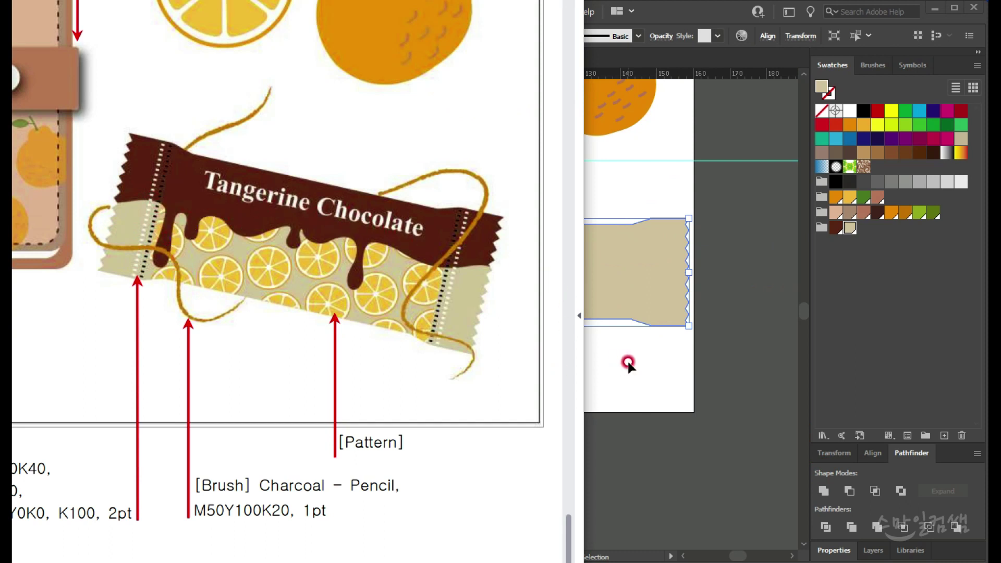
click(118, 298)
click(639, 362)
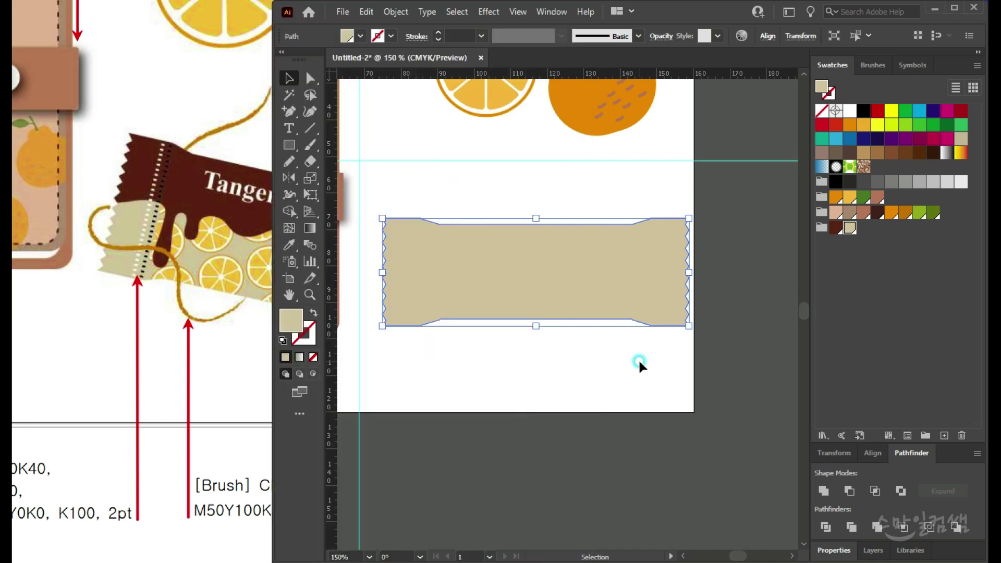
Step: Move the full wrapper slightly up on the artboard and duplicate it in place
drag(518, 311, 441, 218)
click(481, 200)
mouse_move(511, 230)
mouse_down()
mouse_move(521, 178)
mouse_move(559, 234)
mouse_up()
Step: Draw a rectangle over the wrapper between its two jagged end sections, taller than the wrapper, and fill it with orange
click(290, 146)
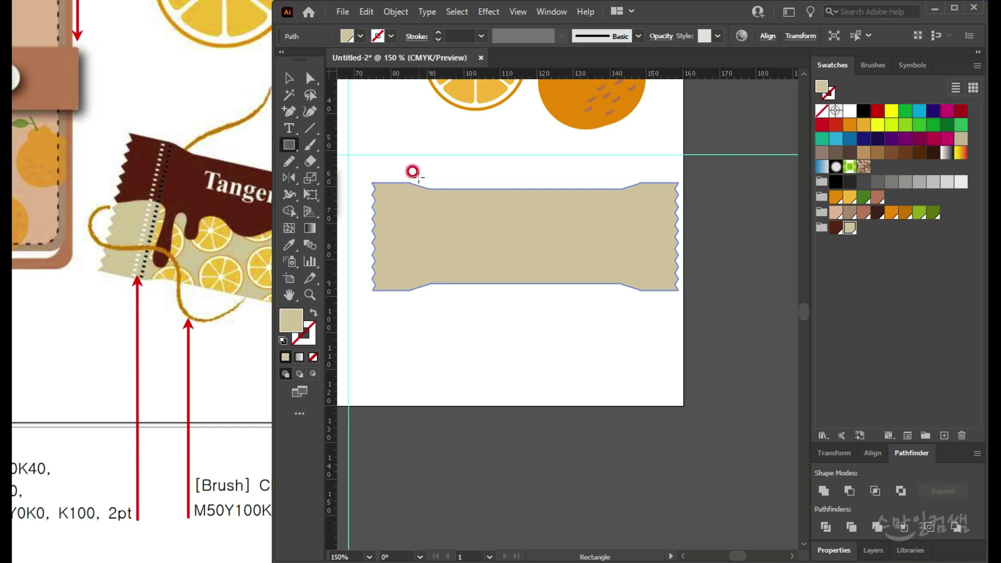
click(432, 243)
drag(410, 176, 636, 336)
drag(641, 336, 641, 336)
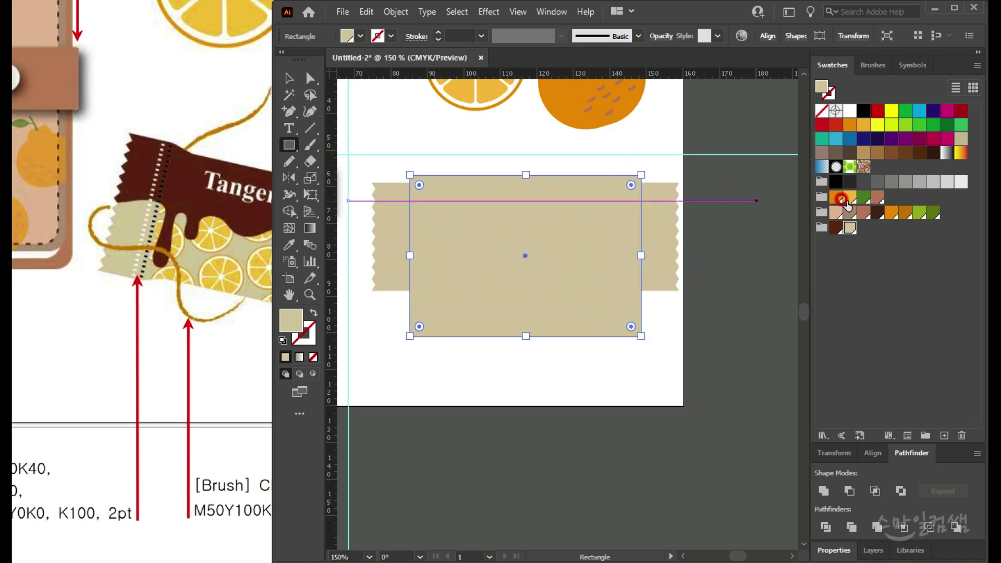
click(887, 211)
Step: Intersect the orange rectangle with the front wrapper copy to get an orange middle section
key(v)
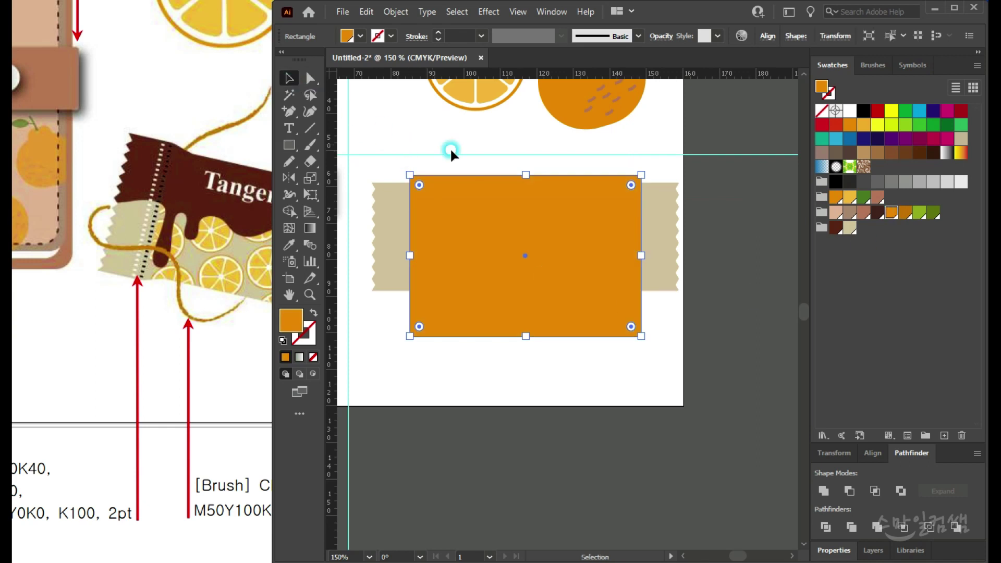
shift+click(654, 223)
click(874, 491)
click(873, 490)
click(425, 352)
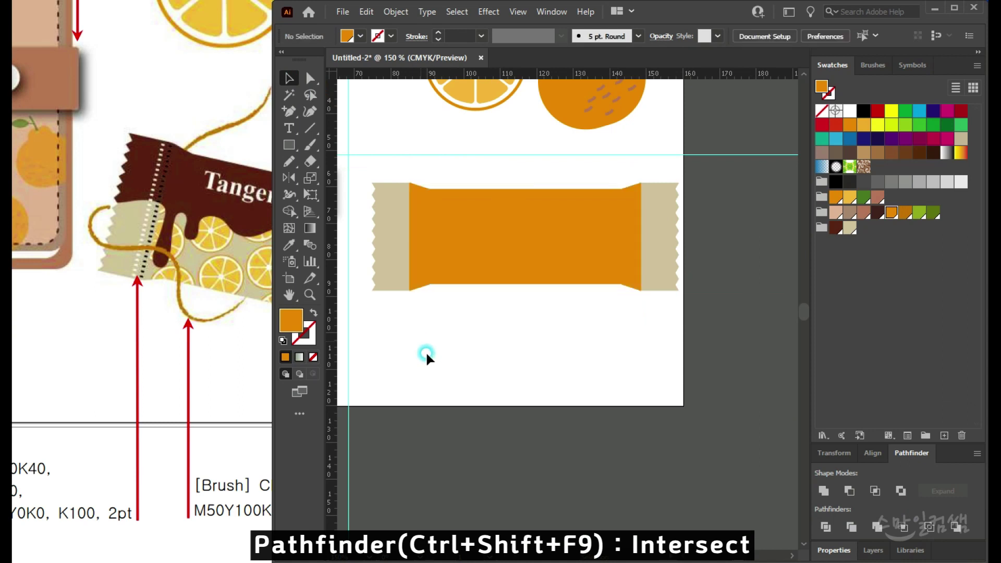
Step: Move the orange middle section straight down clear of the beige wrapper and check the chocolate drips in the reference
click(459, 270)
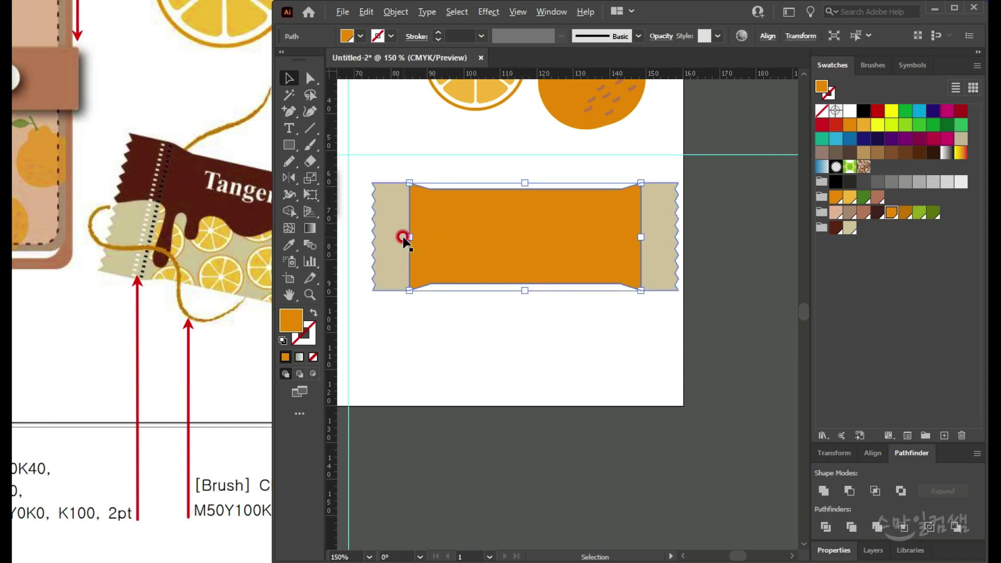
scroll(403, 241, up, 1)
drag(585, 217, 577, 469)
click(151, 243)
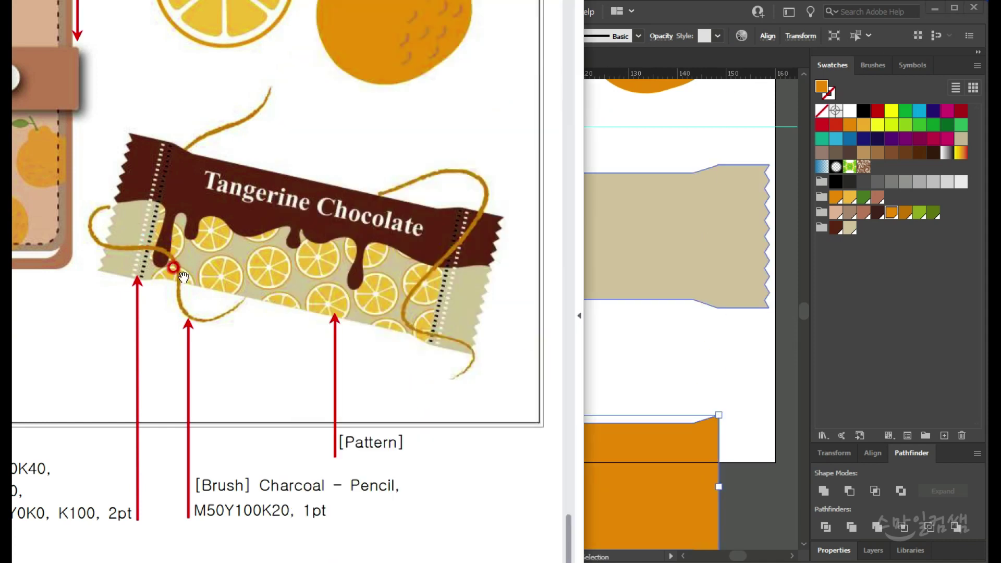
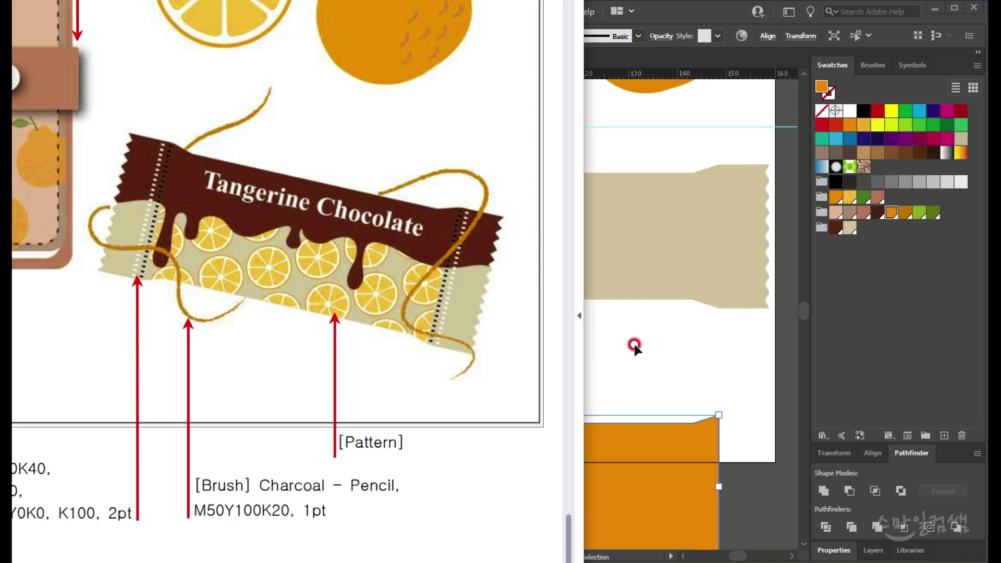
click(545, 331)
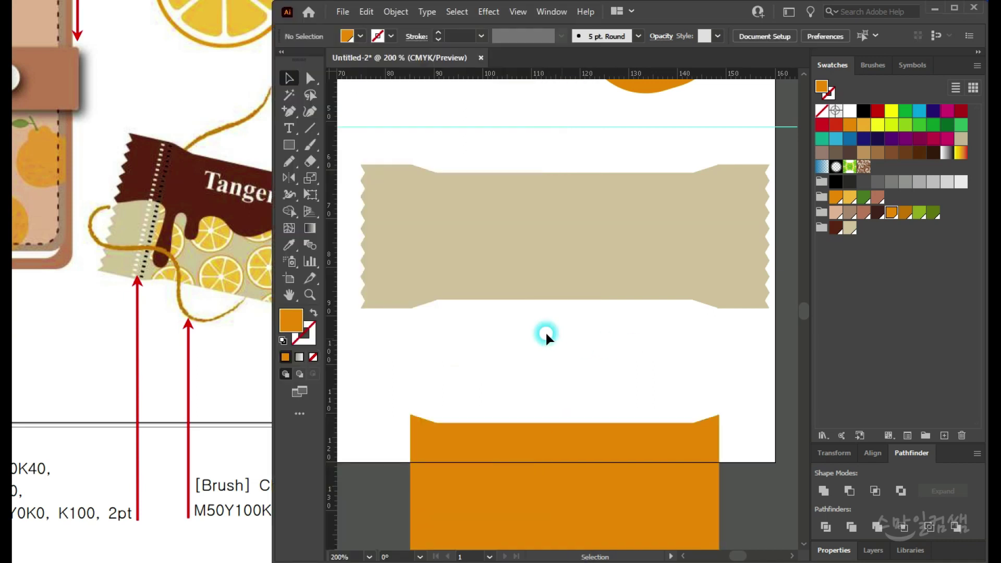
Step: Draw a closed Pencil outline around the wrapper's upper half, with a wavy lower edge across its middle like the reference's chocolate coating
click(310, 147)
click(346, 162)
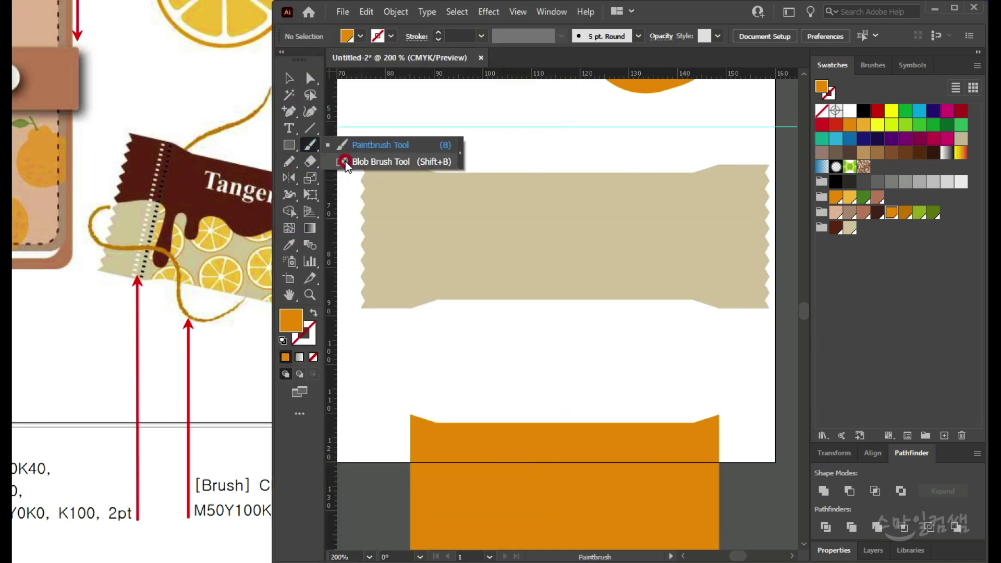
click(290, 79)
scroll(467, 250, down, 1)
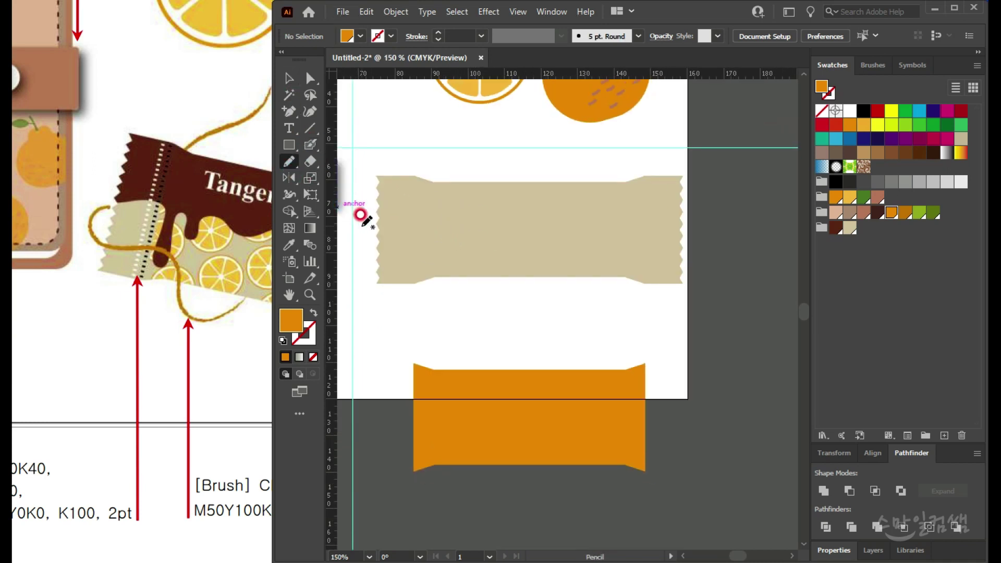
click(128, 105)
drag(306, 225, 243, 225)
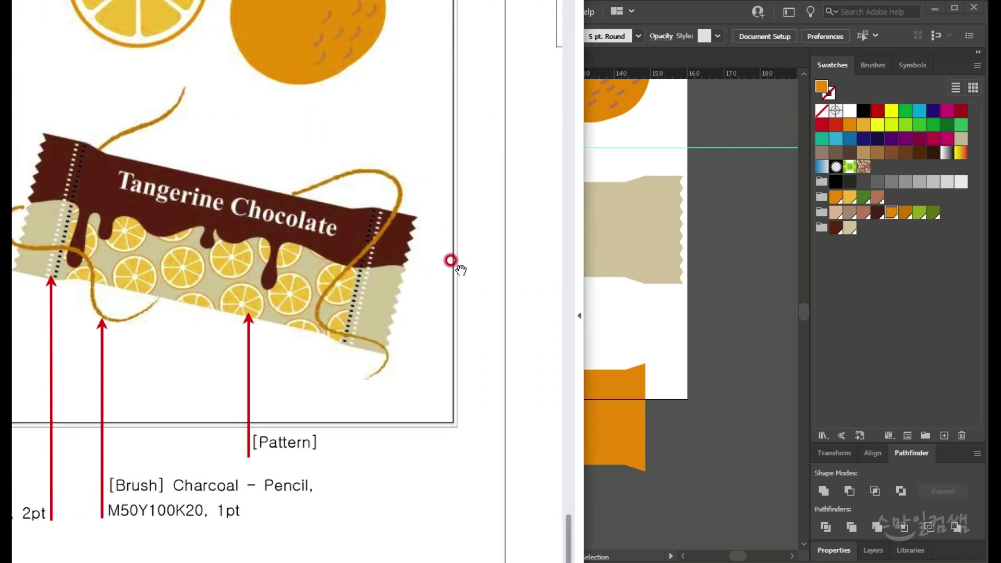
scroll(290, 273, down, 1)
drag(219, 370, 144, 370)
click(697, 330)
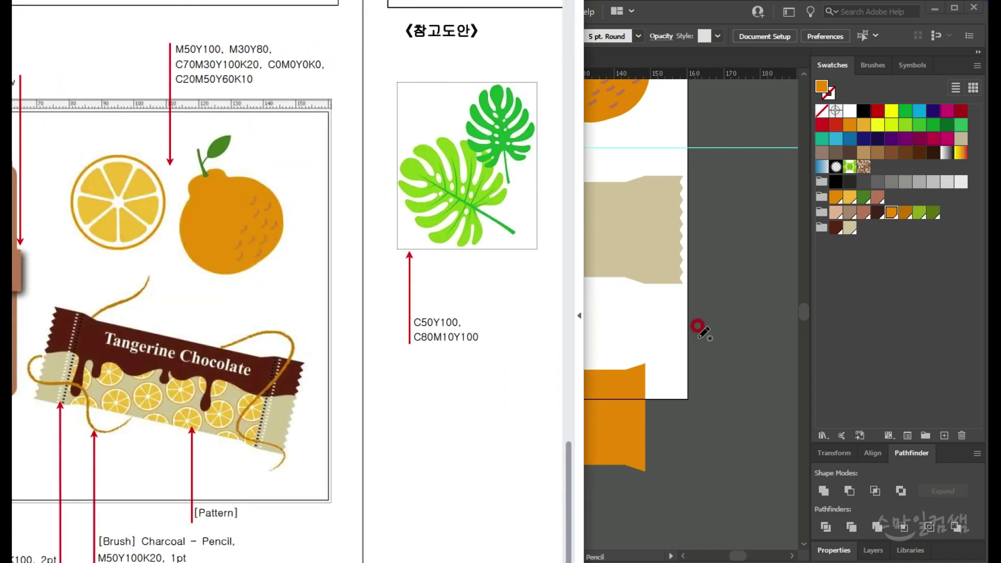
drag(362, 226, 381, 219)
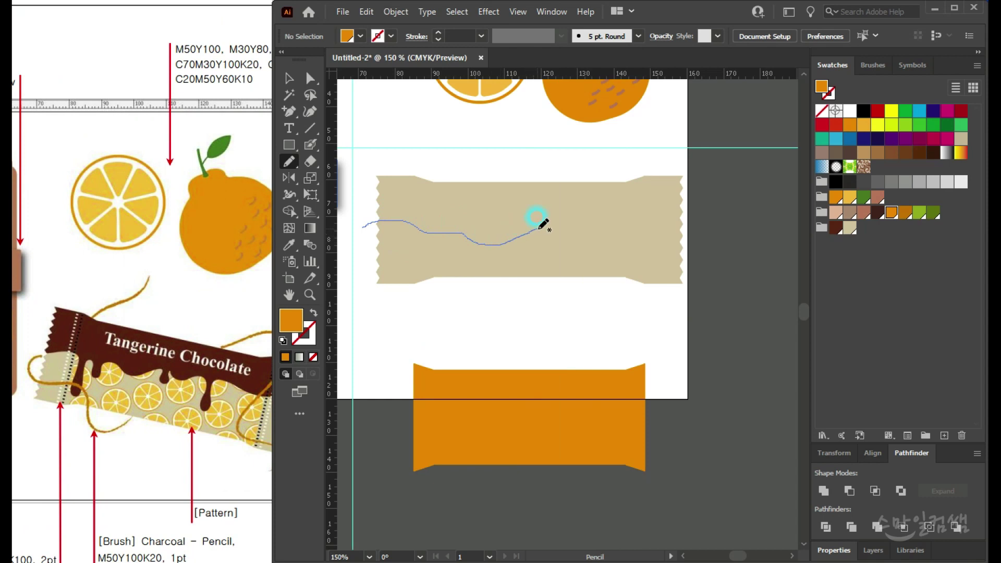
mouse_move(678, 238)
mouse_down()
mouse_move(716, 208)
mouse_move(714, 169)
mouse_move(586, 128)
mouse_move(406, 133)
mouse_move(353, 187)
mouse_up()
drag(361, 223, 361, 225)
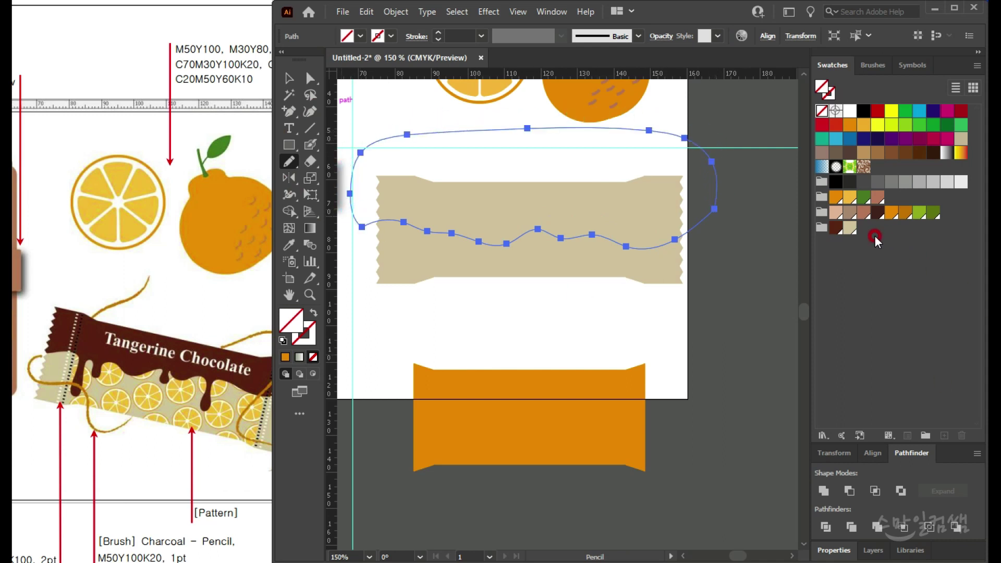
Step: Fill the closed wavy coating outline with dark brown and pick up the Blob Brush for the drips
click(834, 229)
click(289, 78)
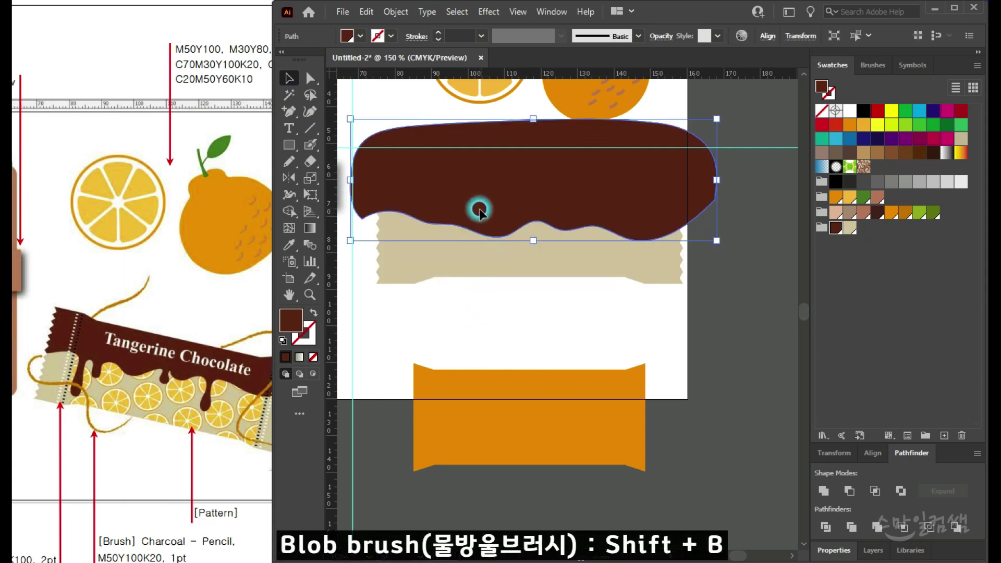
scroll(415, 219, up, 1)
scroll(414, 219, up, 1)
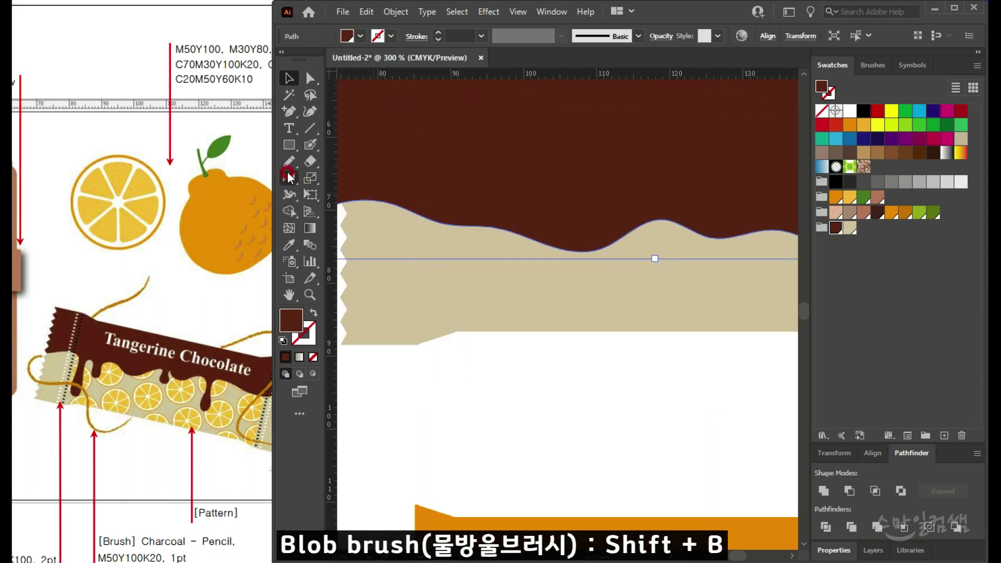
click(311, 144)
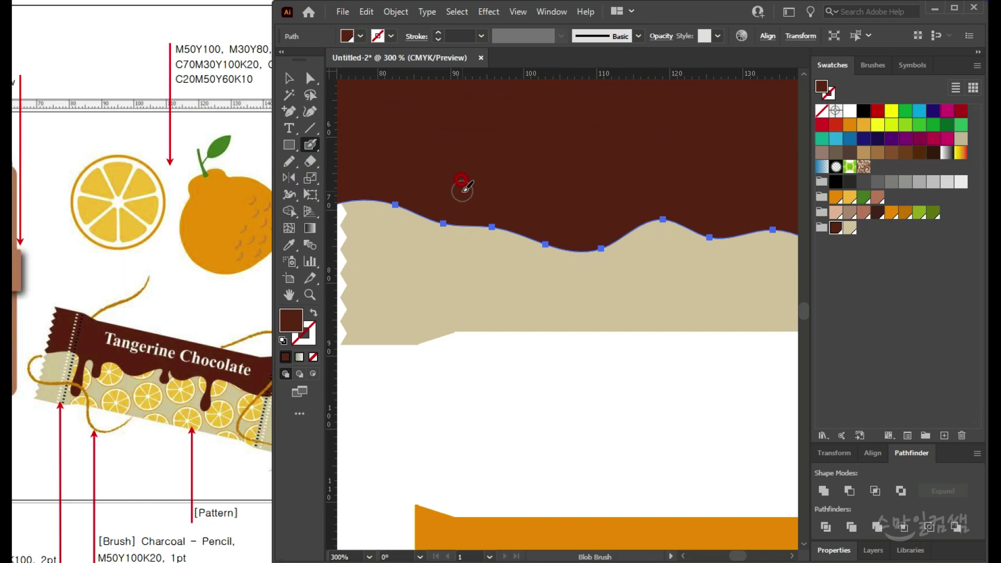
scroll(471, 214, down, 1)
mouse_move(455, 177)
mouse_down()
mouse_move(463, 162)
mouse_move(462, 172)
mouse_up()
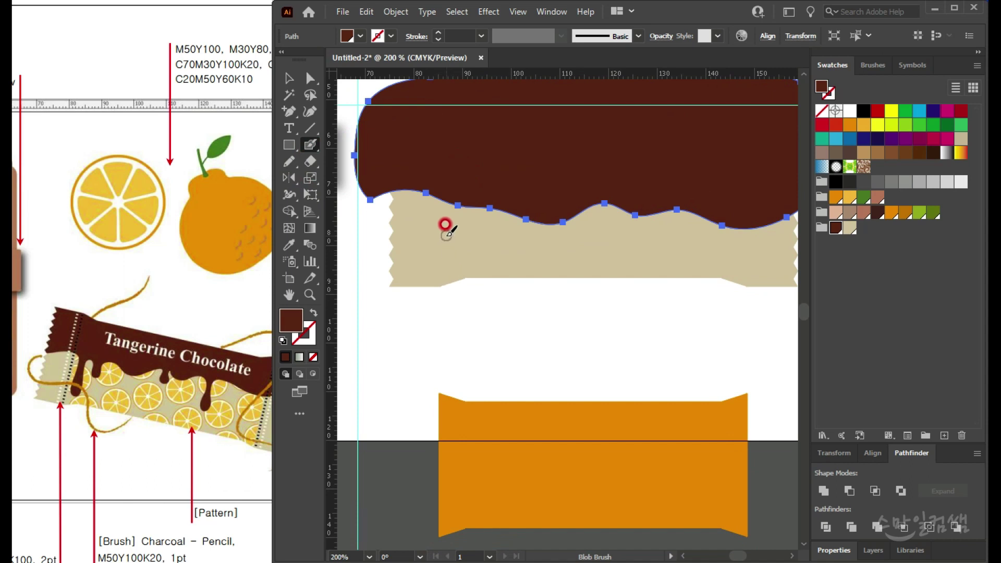
scroll(444, 225, up, 2)
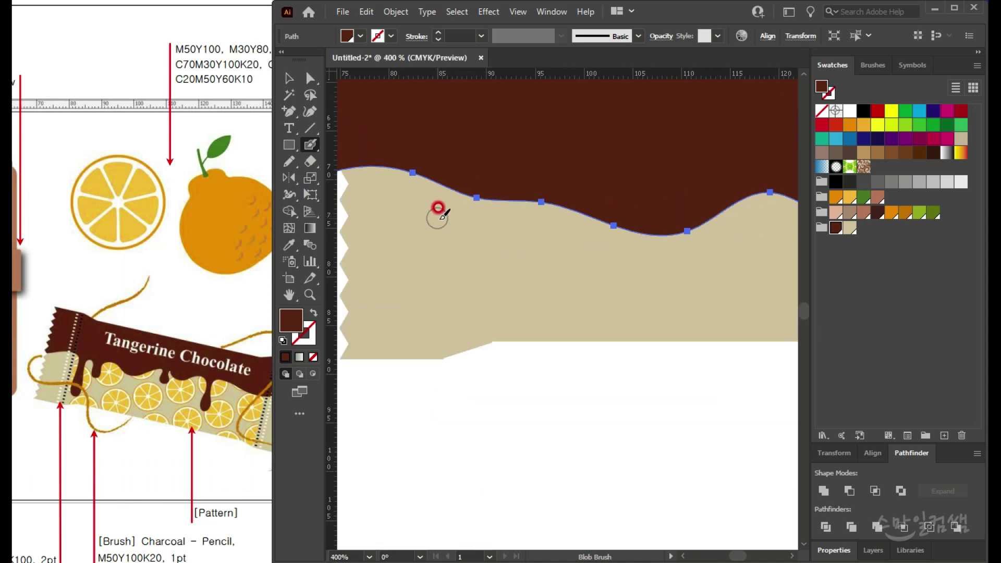
scroll(443, 226, down, 1)
drag(462, 274, 430, 300)
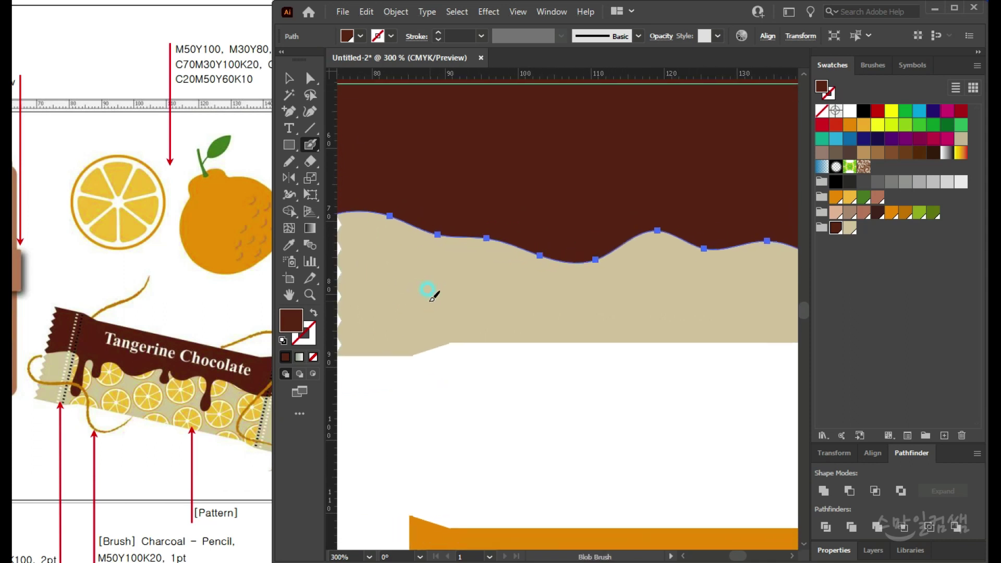
scroll(465, 294, down, 1)
drag(525, 321, 478, 283)
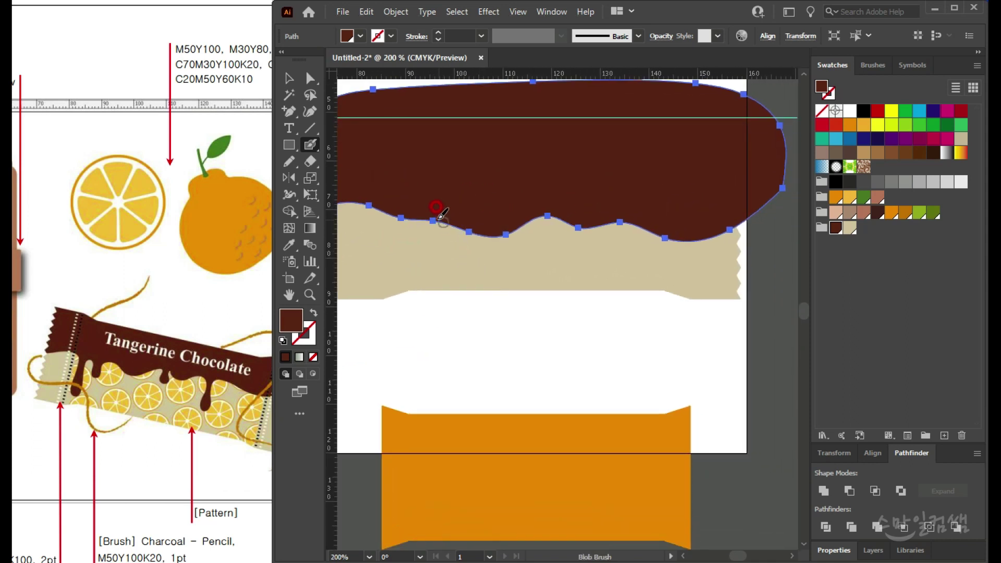
scroll(430, 204, up, 1)
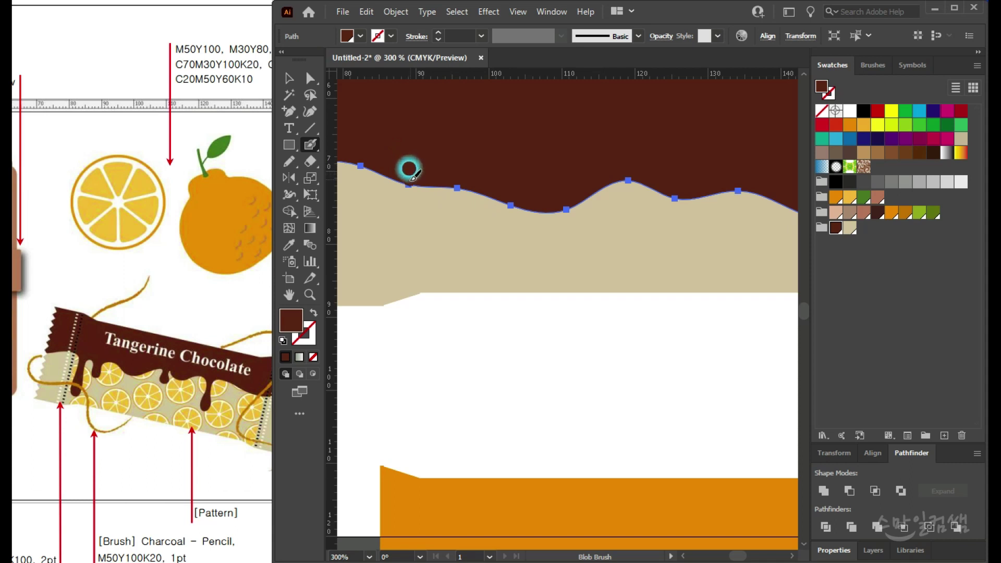
mouse_move(409, 168)
mouse_down()
mouse_move(411, 201)
mouse_move(395, 249)
mouse_move(403, 255)
mouse_up()
key(ctrl+z)
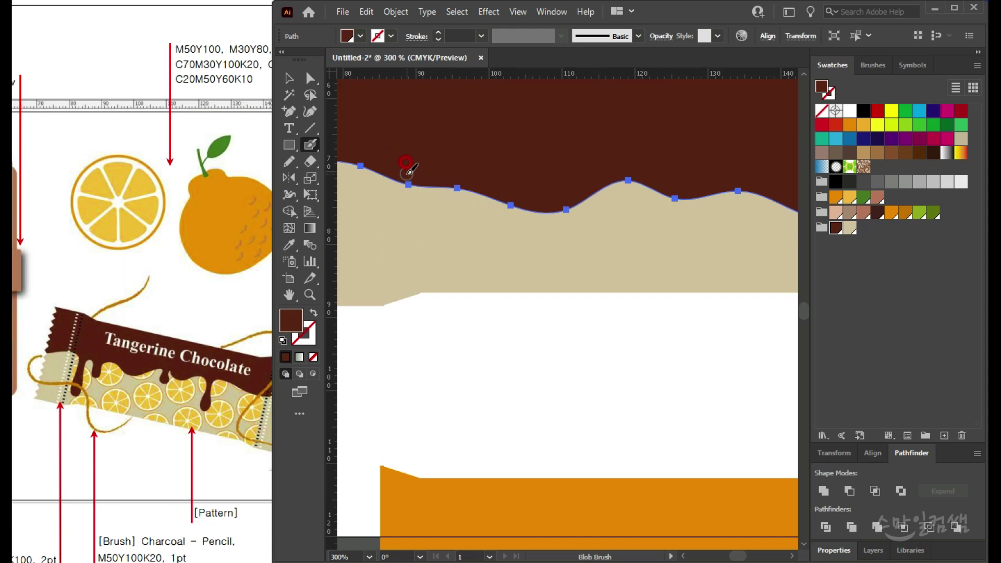
Step: Enlarge the Blob Brush, paint a long rounded chocolate drip below the coating's edge near the wrapper's left end, and deselect the coating
key(bracketright)
key(bracketright)
drag(407, 167, 411, 209)
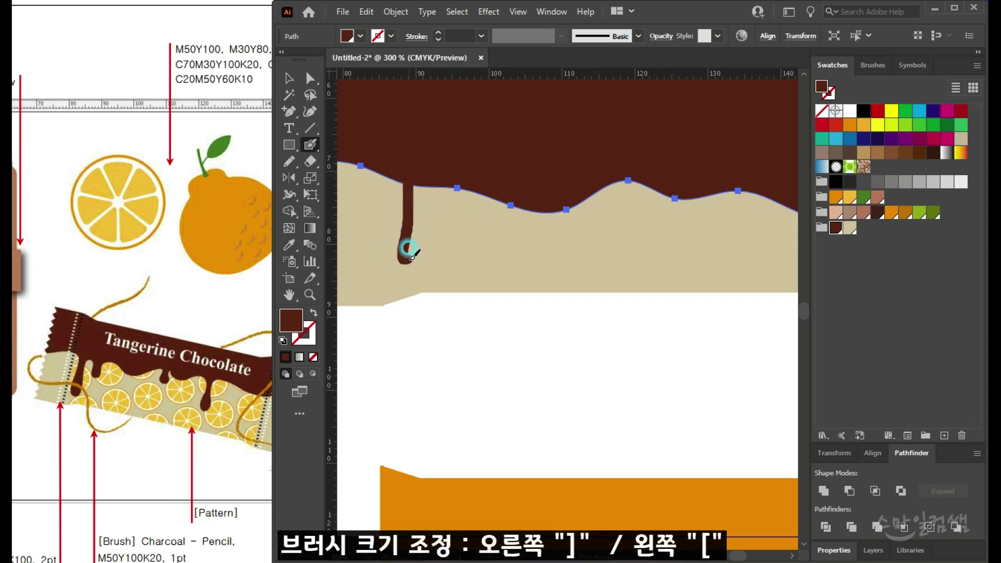
drag(412, 236, 417, 223)
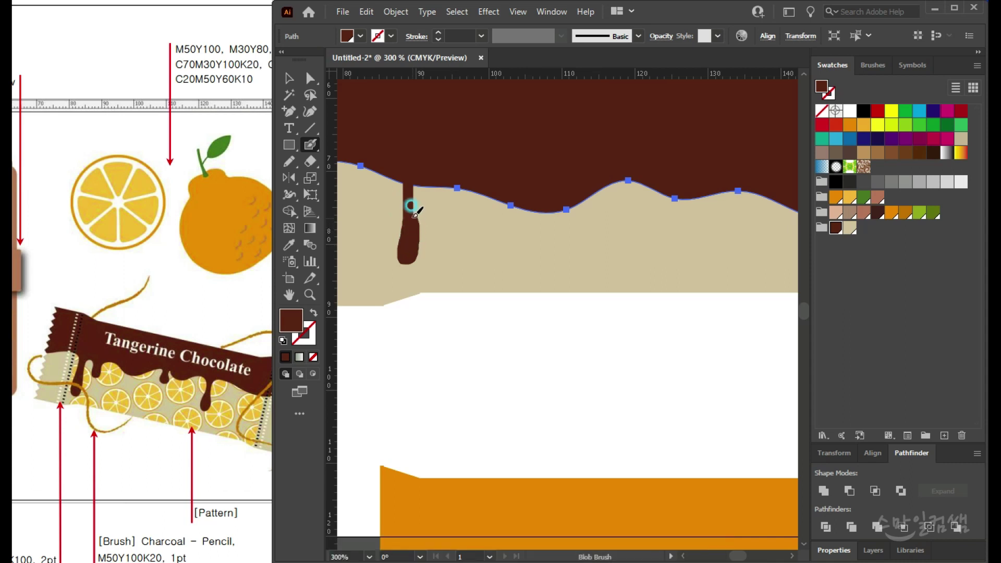
key(ctrl+shift+a)
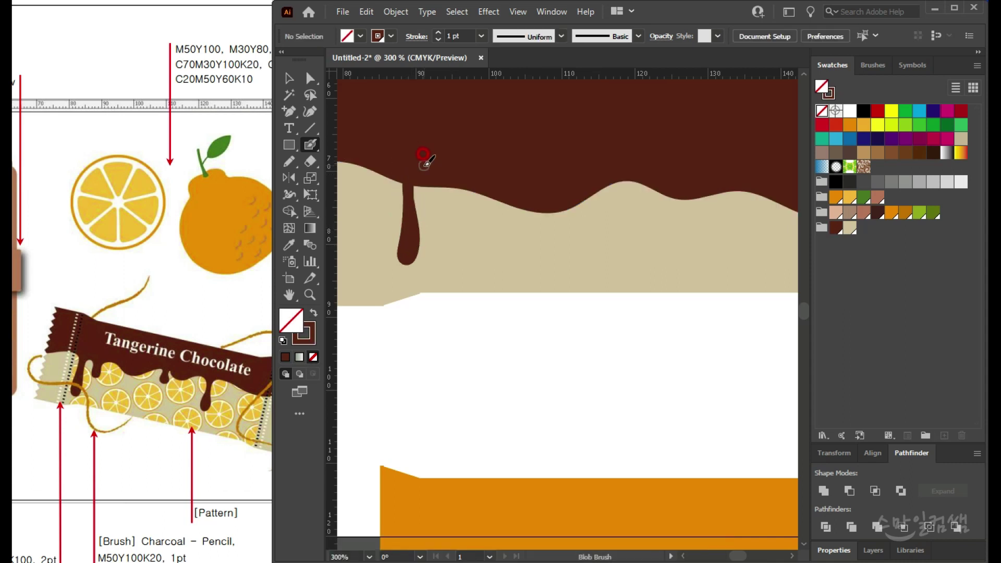
Step: Round the first drip's joint with the coating and paint a second, shorter drip just to its right
mouse_move(448, 169)
mouse_down()
mouse_move(452, 228)
mouse_move(453, 177)
mouse_move(465, 173)
mouse_move(455, 184)
mouse_move(426, 167)
mouse_move(425, 179)
mouse_move(399, 166)
mouse_up()
scroll(390, 164, up, 2)
scroll(390, 164, up, 2)
mouse_move(428, 188)
mouse_down()
mouse_move(469, 271)
mouse_move(469, 252)
mouse_move(495, 218)
mouse_move(592, 216)
mouse_move(612, 227)
mouse_move(633, 253)
mouse_move(646, 340)
mouse_up()
mouse_move(658, 400)
mouse_down()
mouse_move(665, 406)
mouse_move(485, 328)
mouse_up()
scroll(664, 406, down, 1)
drag(492, 225, 491, 269)
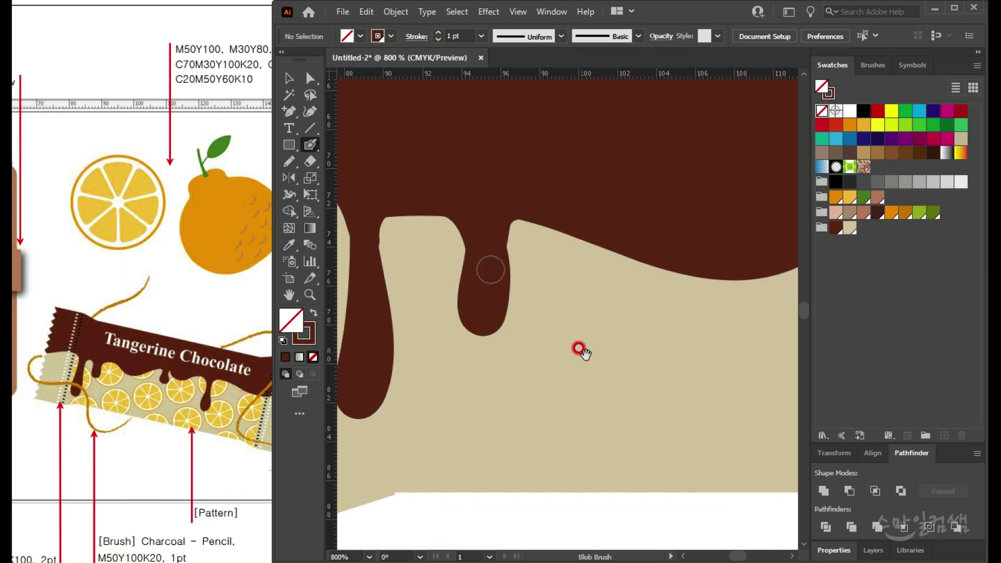
Step: Paint a short round chocolate drip below the coating's wavy edge, right of the wrapper's middle
scroll(505, 375, down, 1)
scroll(540, 350, down, 2)
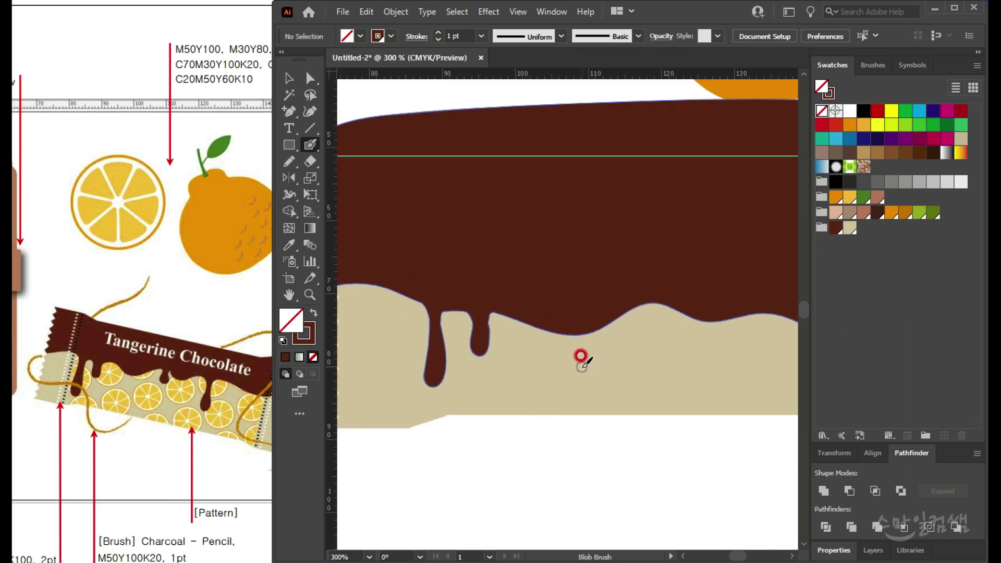
scroll(581, 359, down, 1)
drag(633, 377, 529, 330)
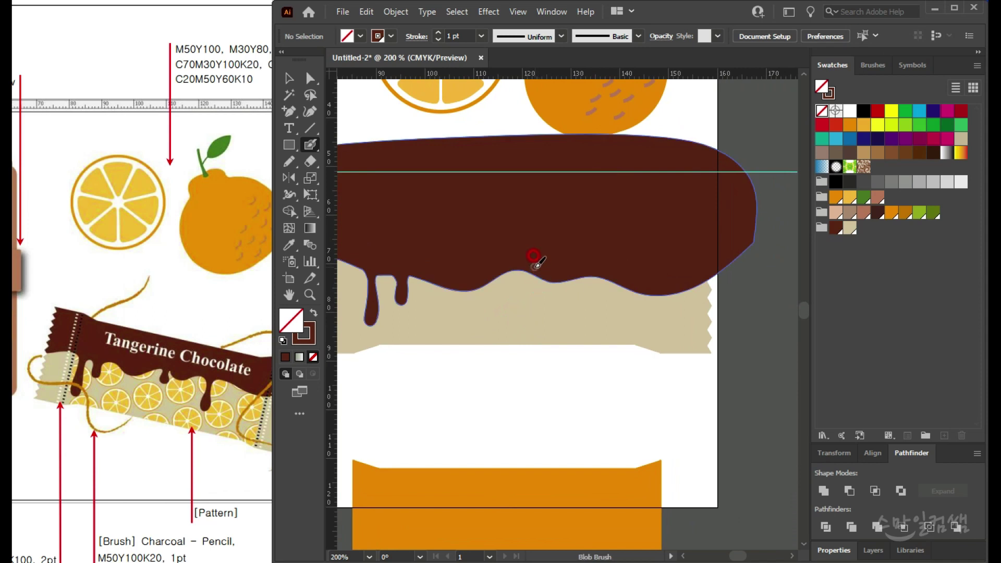
mouse_move(542, 267)
mouse_down()
mouse_move(543, 281)
mouse_move(542, 259)
mouse_move(558, 254)
mouse_up()
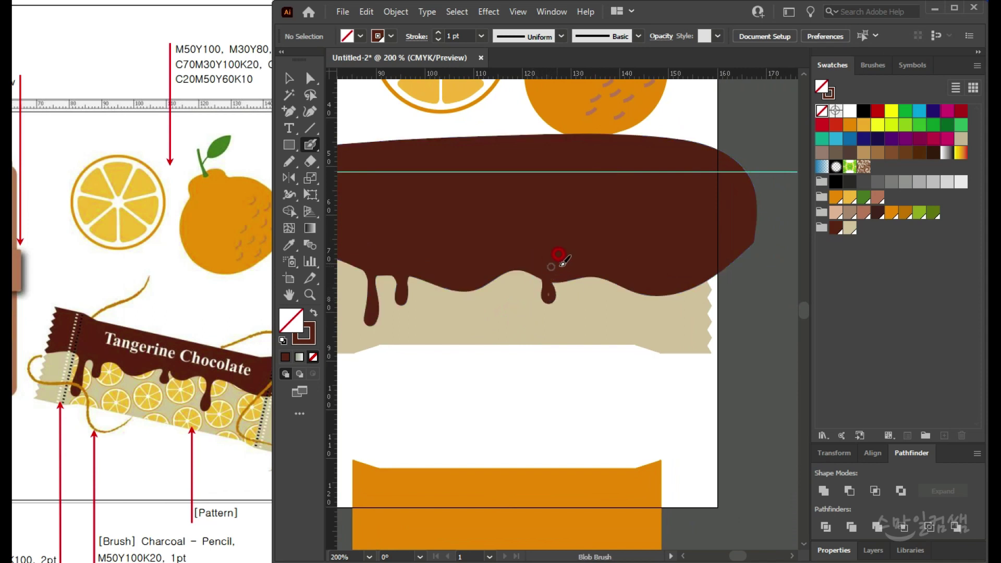
Step: Paint a long chocolate drip that widens at its lower end near the wrapper's right end
drag(631, 268, 642, 294)
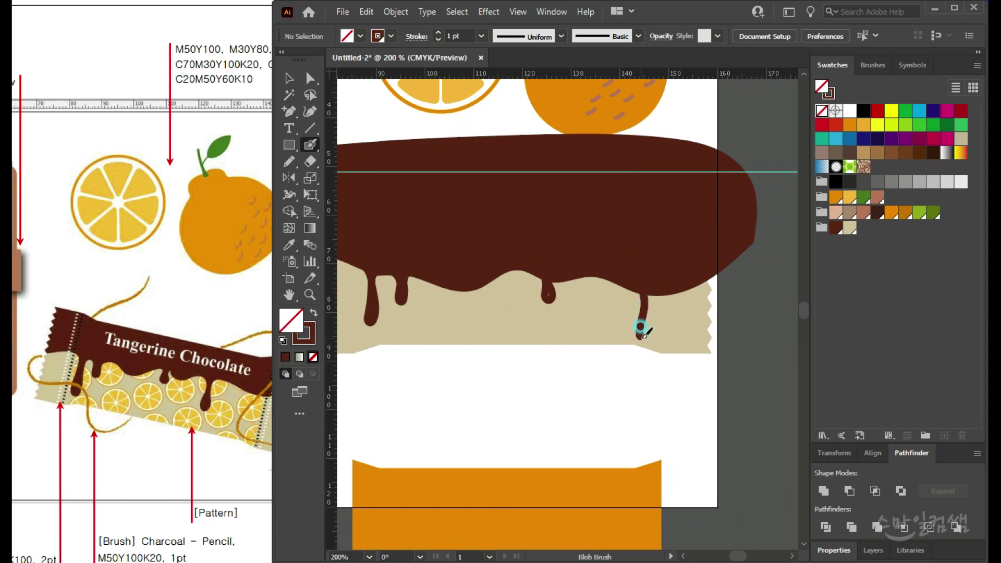
drag(645, 302, 639, 267)
drag(644, 314, 653, 333)
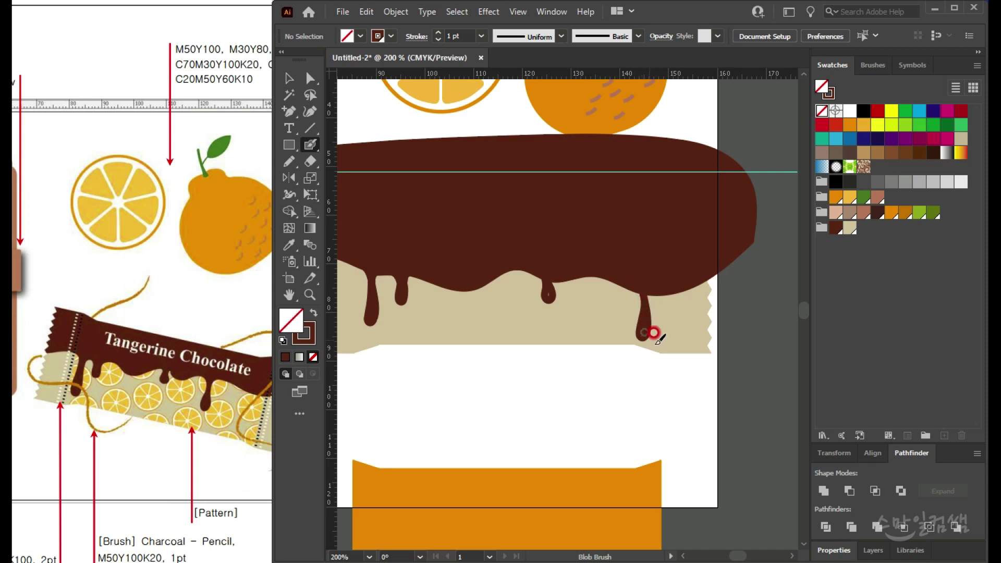
Step: Smooth both sides of the right-hand drip's neck where it joins the coating, using Blob Brush strokes
scroll(653, 331, up, 5)
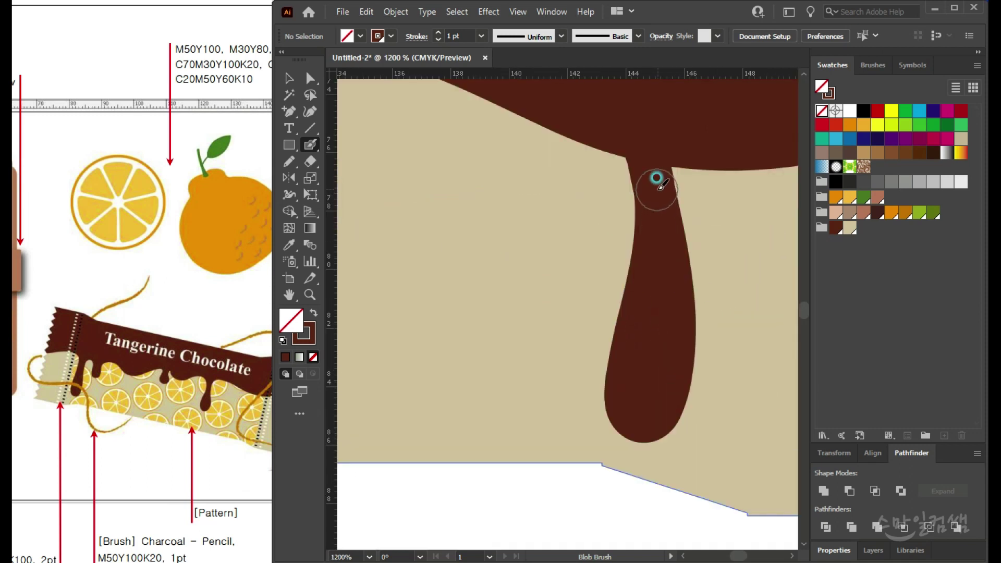
drag(664, 153, 715, 138)
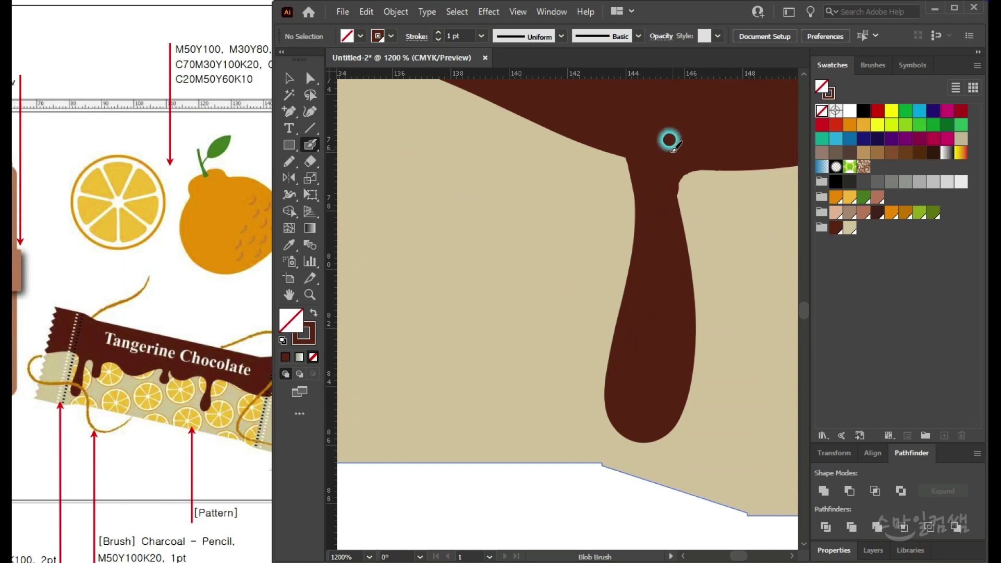
drag(661, 155, 657, 204)
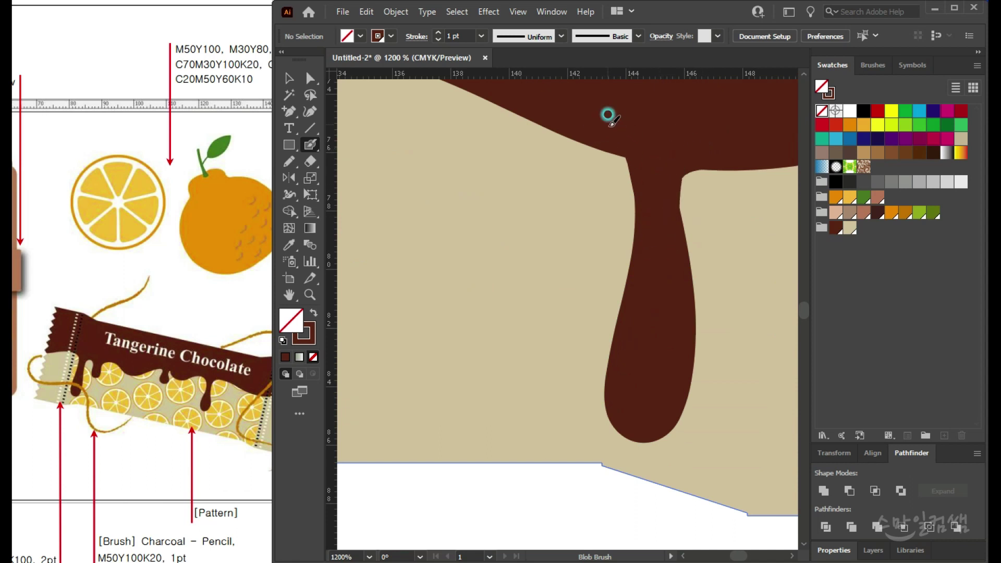
drag(619, 126, 662, 215)
mouse_move(637, 161)
mouse_down()
mouse_move(624, 130)
mouse_move(603, 119)
mouse_move(646, 147)
mouse_move(669, 141)
mouse_move(658, 275)
mouse_up()
Step: Copy the beige wrapper in front and intersect the copy with the dark brown drip shape to trim the coating to the wrapper
scroll(659, 271, down, 6)
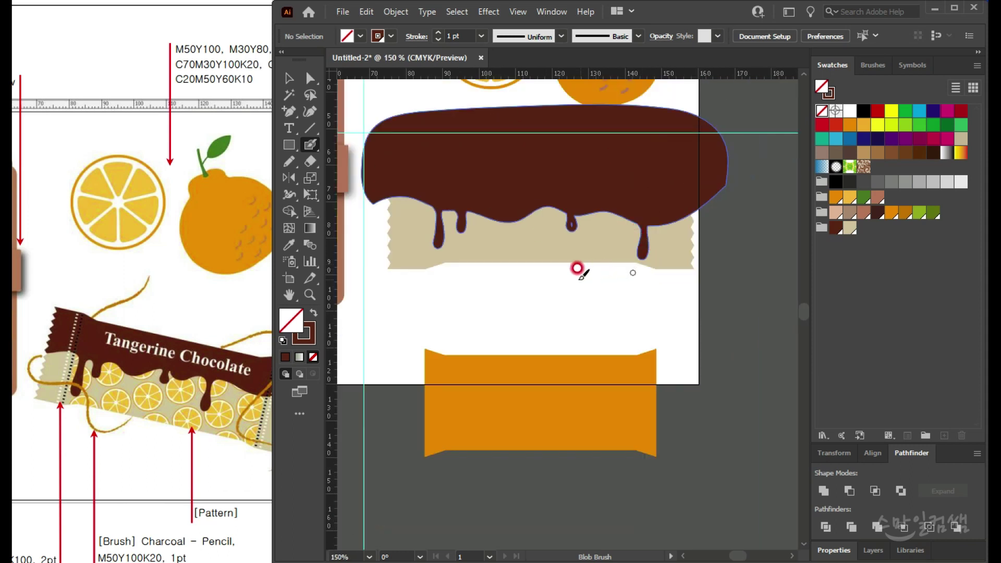
click(289, 78)
click(361, 101)
click(536, 239)
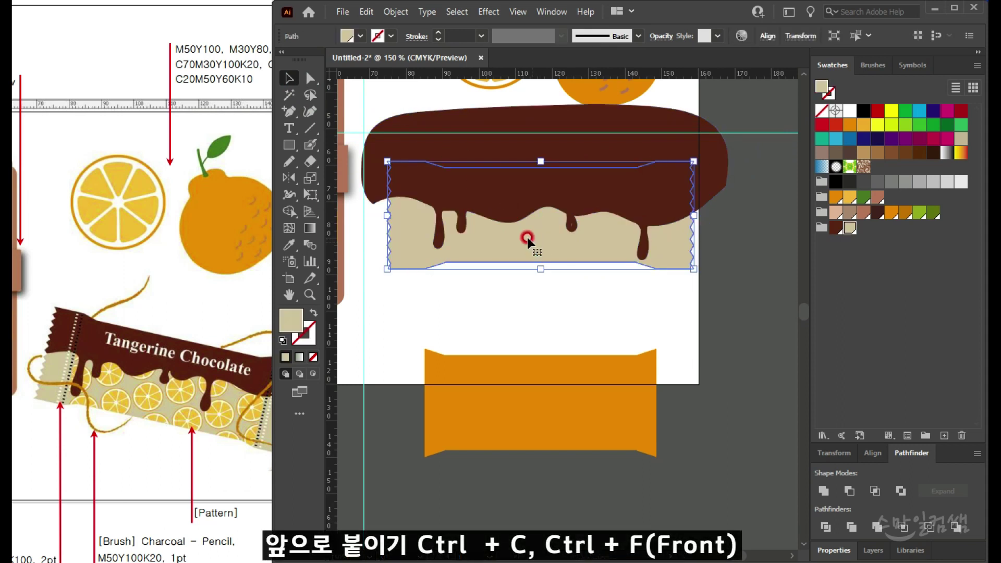
shift+click(475, 151)
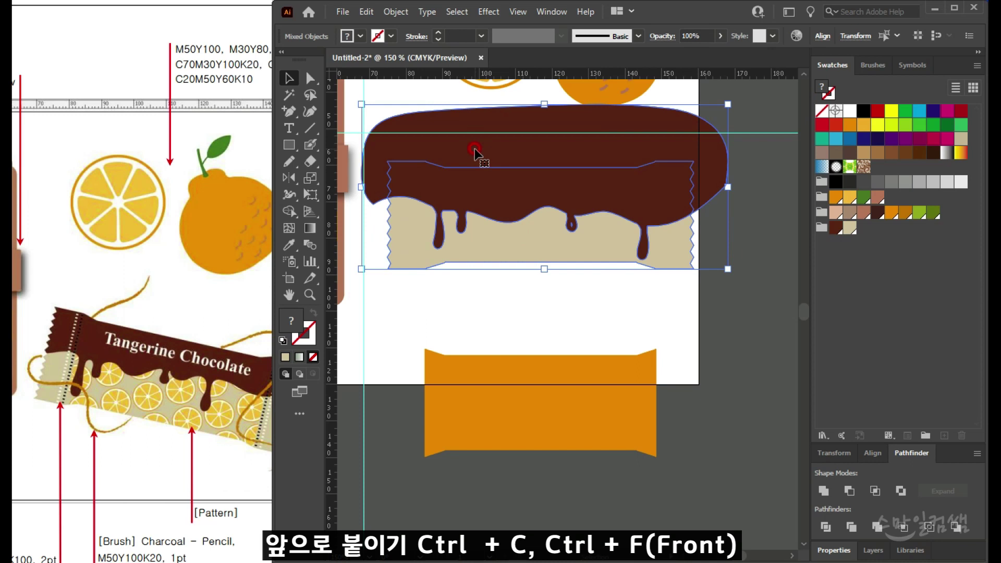
click(874, 492)
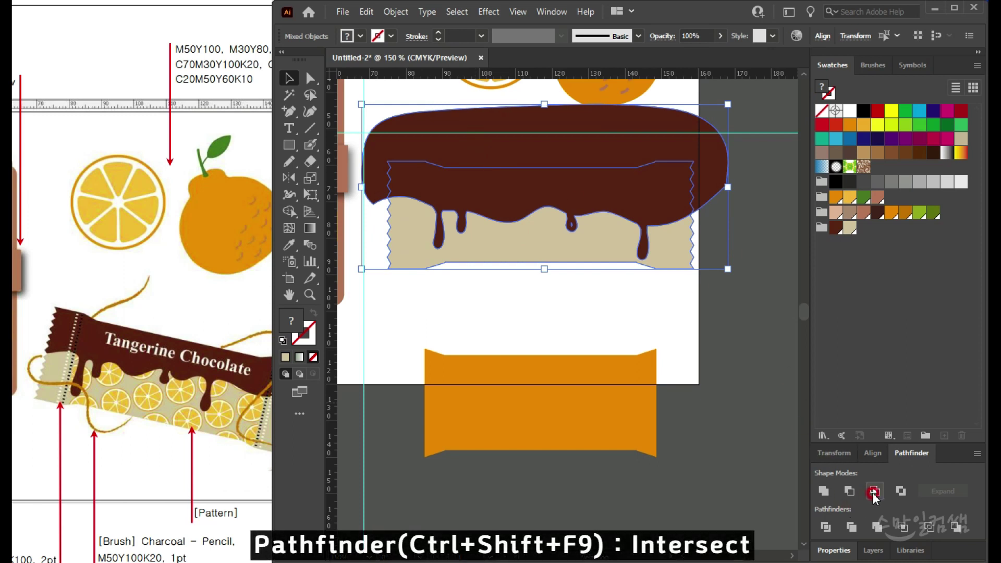
click(790, 390)
click(740, 283)
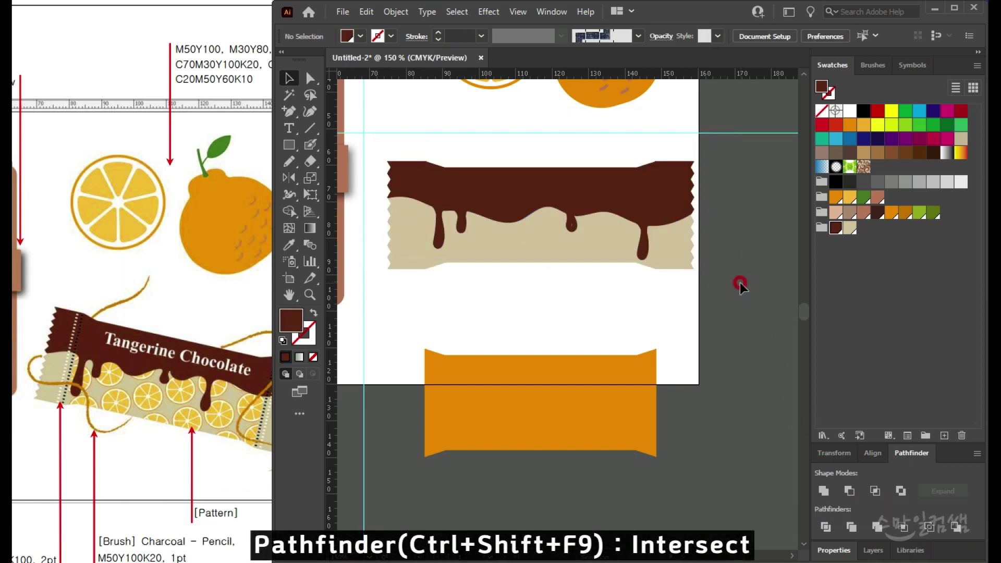
Step: Paint over the small hole inside the short third drip with the Blob Brush
scroll(587, 220, up, 4)
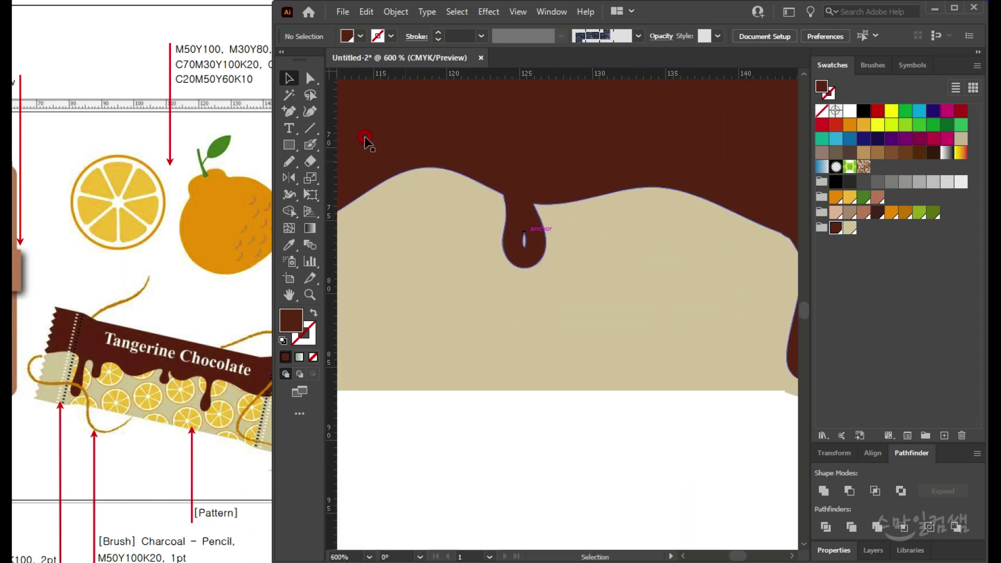
click(310, 145)
click(531, 178)
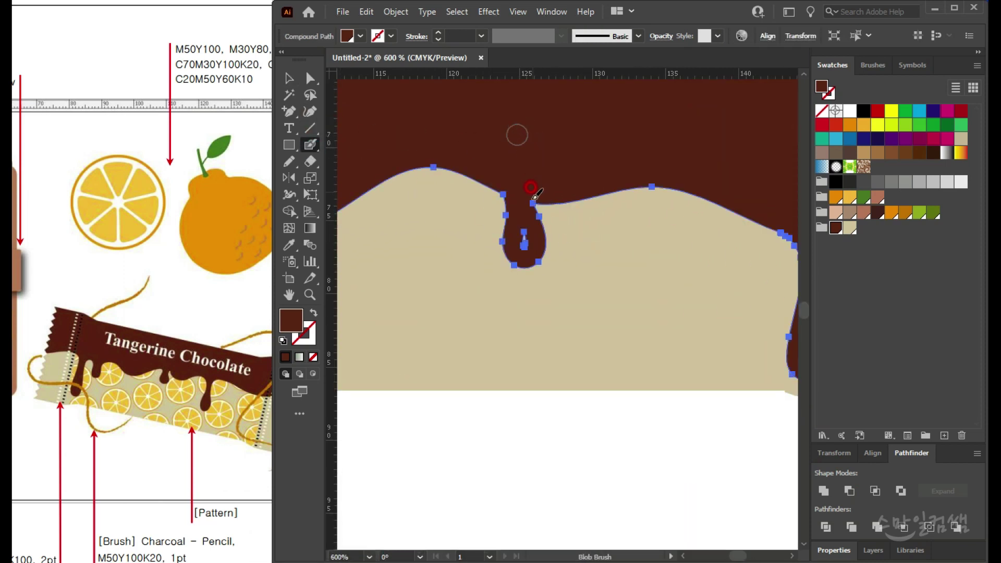
drag(527, 231, 526, 239)
Step: Move the orange middle section straight up, closer to the chocolate-coated wrapper
scroll(600, 276, down, 4)
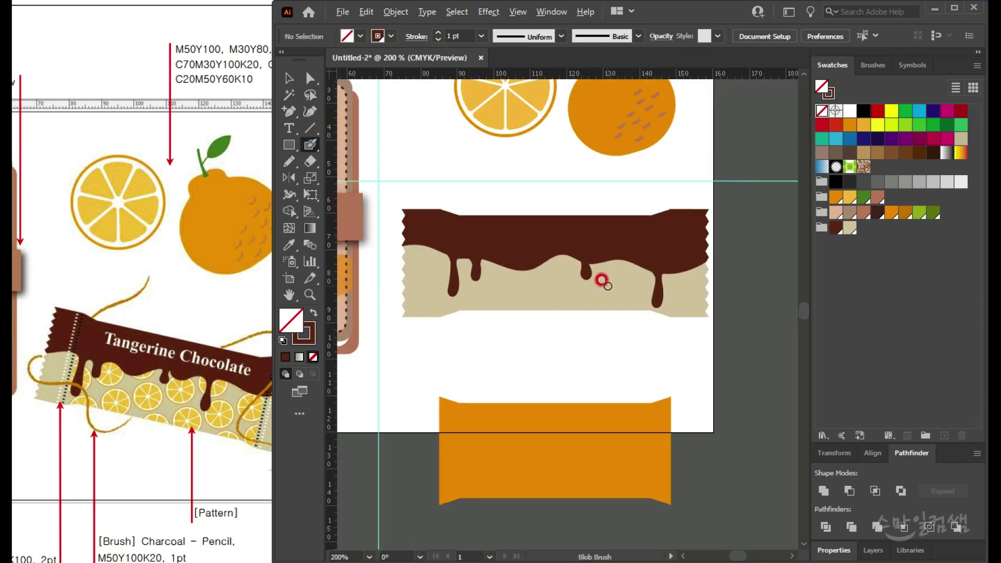
drag(543, 294, 559, 252)
click(286, 78)
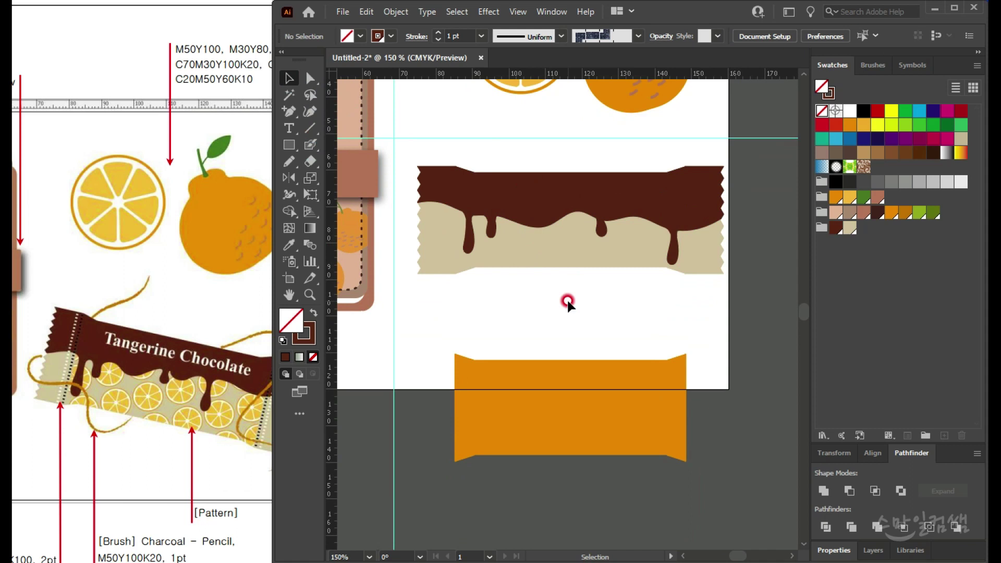
drag(572, 431, 564, 390)
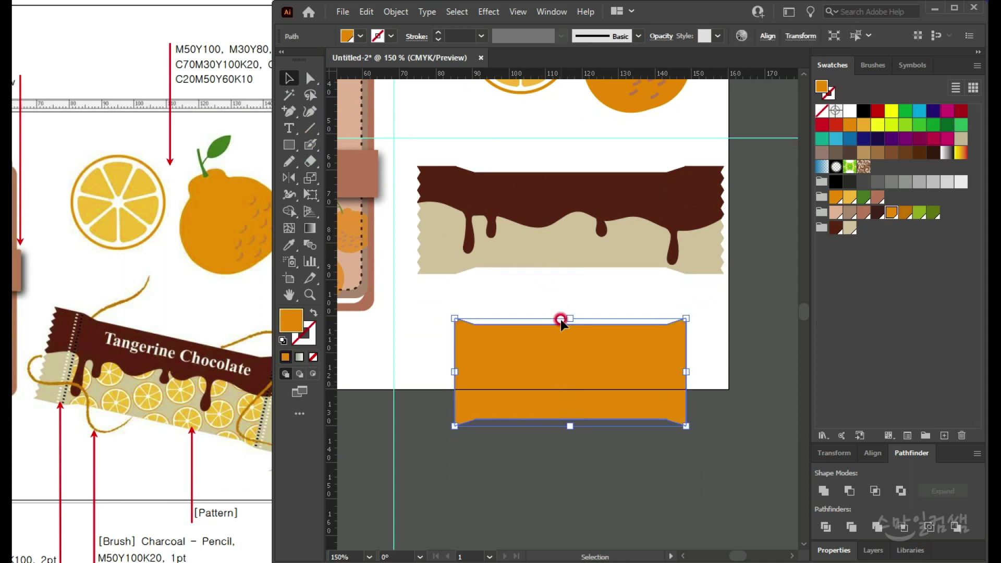
Step: Add the orange slice group to the swatches as a pattern swatch
scroll(560, 264, up, 3)
scroll(560, 264, right, 1)
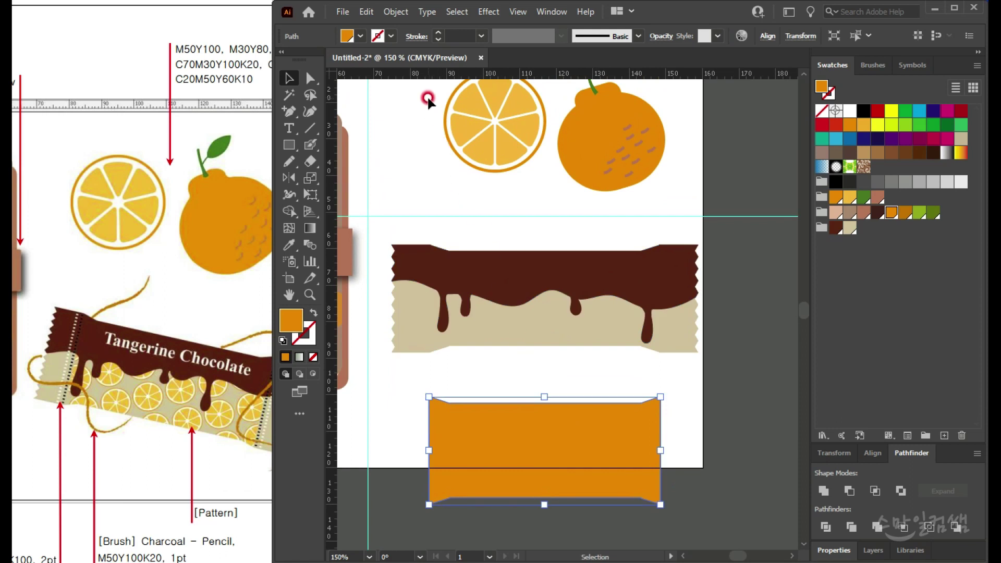
click(519, 169)
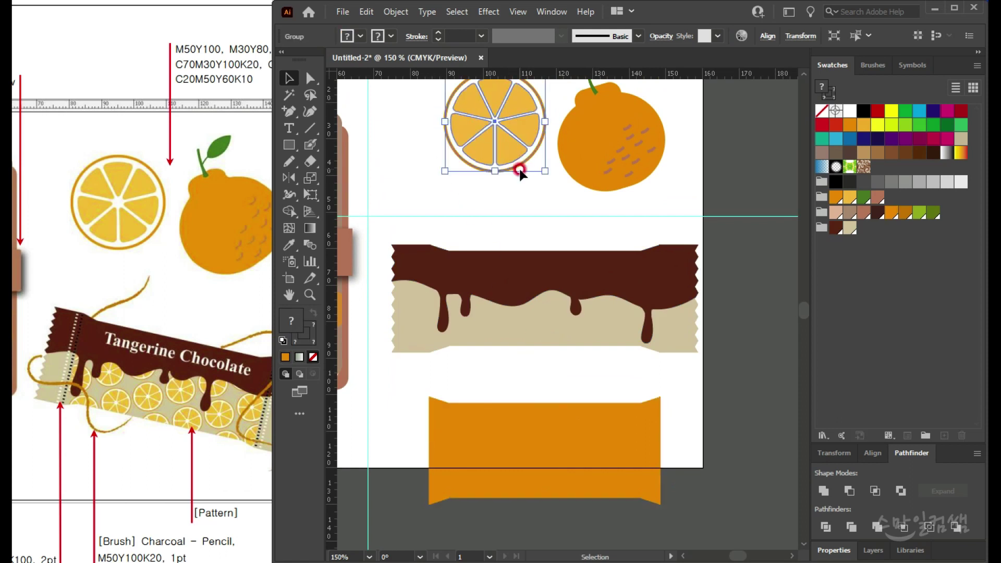
drag(521, 101, 884, 170)
Step: Fill the orange middle section with the new orange slice pattern swatch
click(581, 423)
drag(610, 446, 824, 223)
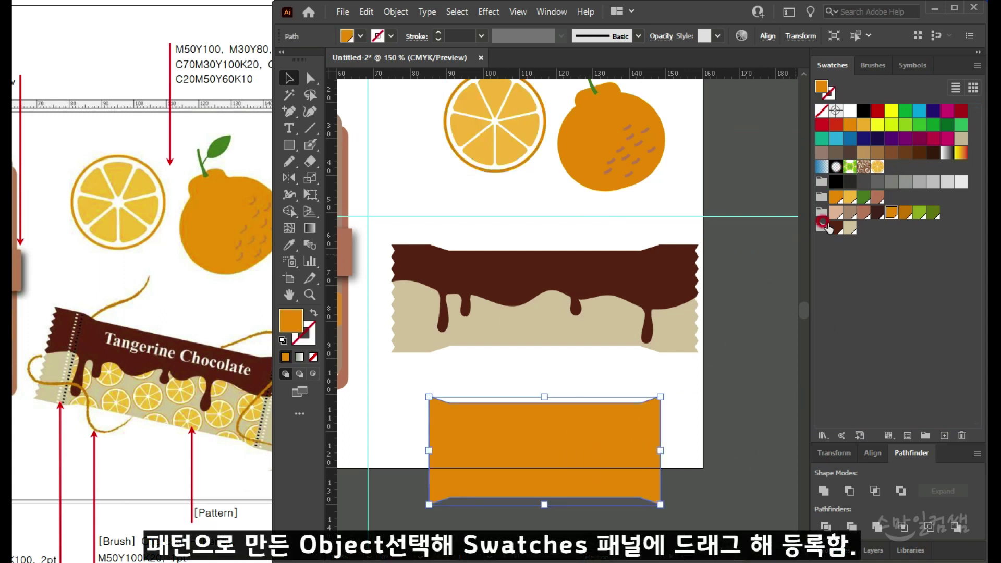
click(876, 169)
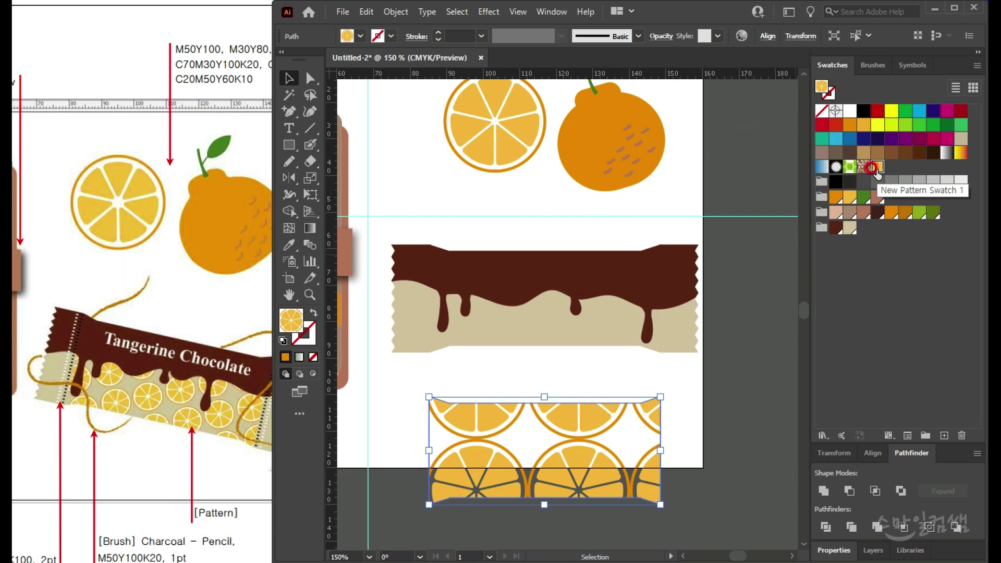
Step: Edit the orange slice pattern swatch, shrinking the slice inside its tile to leave gaps between the repeats
double_click(876, 168)
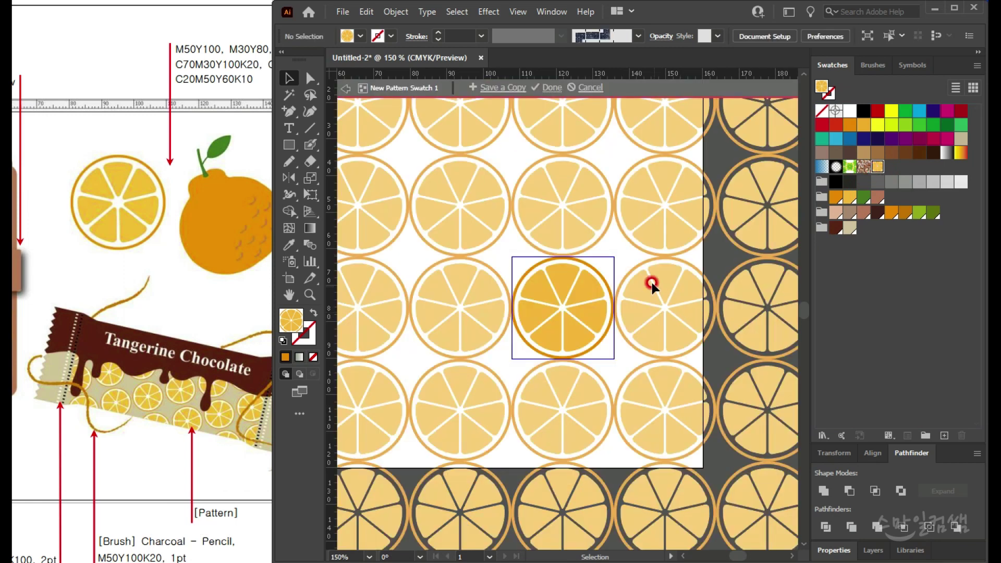
drag(648, 240, 409, 393)
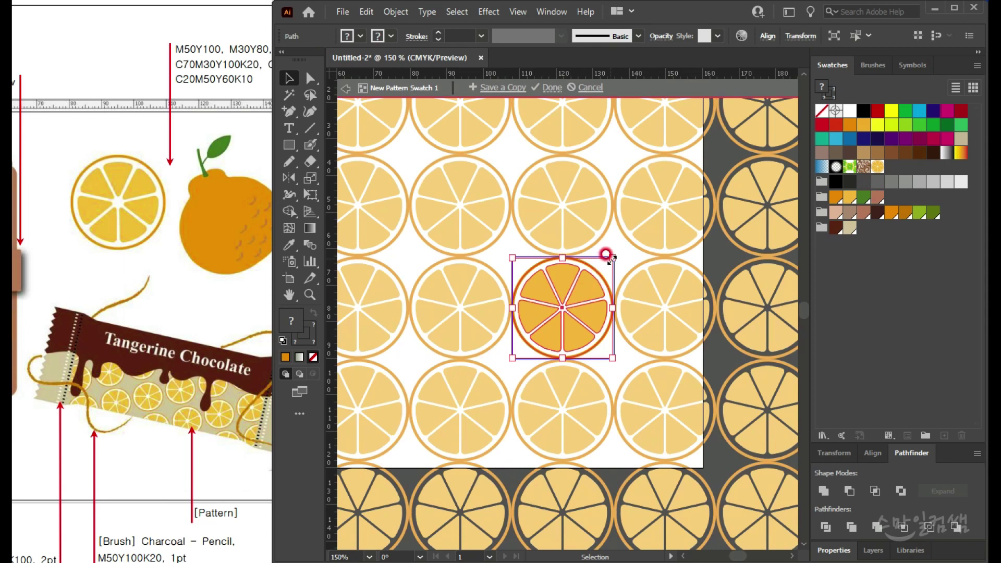
drag(611, 258, 609, 260)
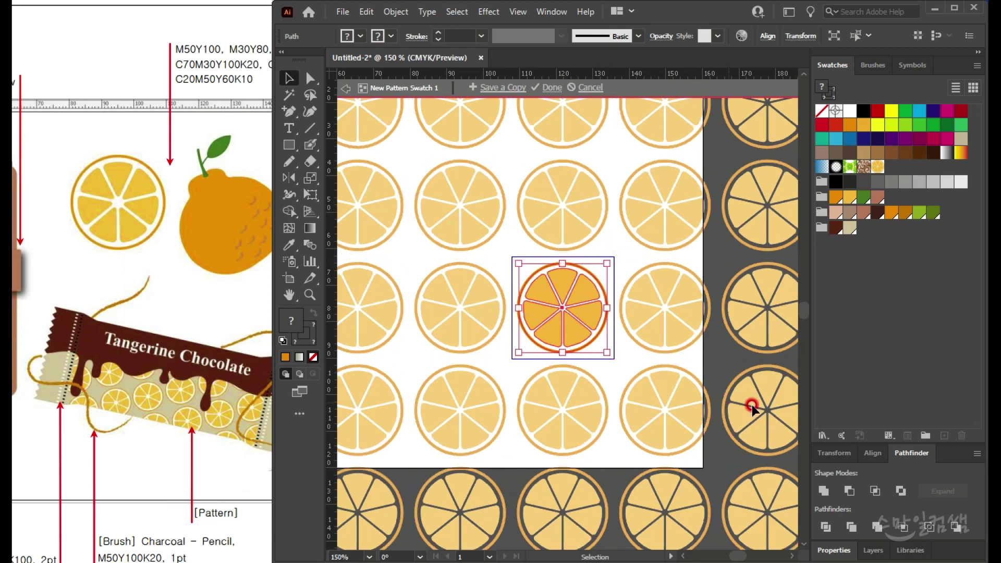
click(553, 88)
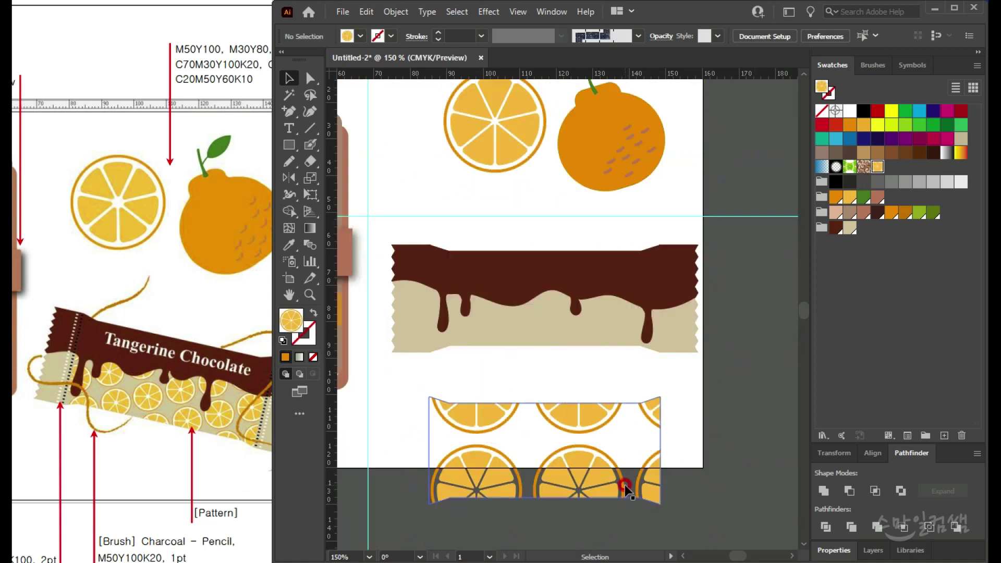
Step: Scale only the pattern fill of the orange middle section uniformly to 40%, without transforming the object itself
click(546, 459)
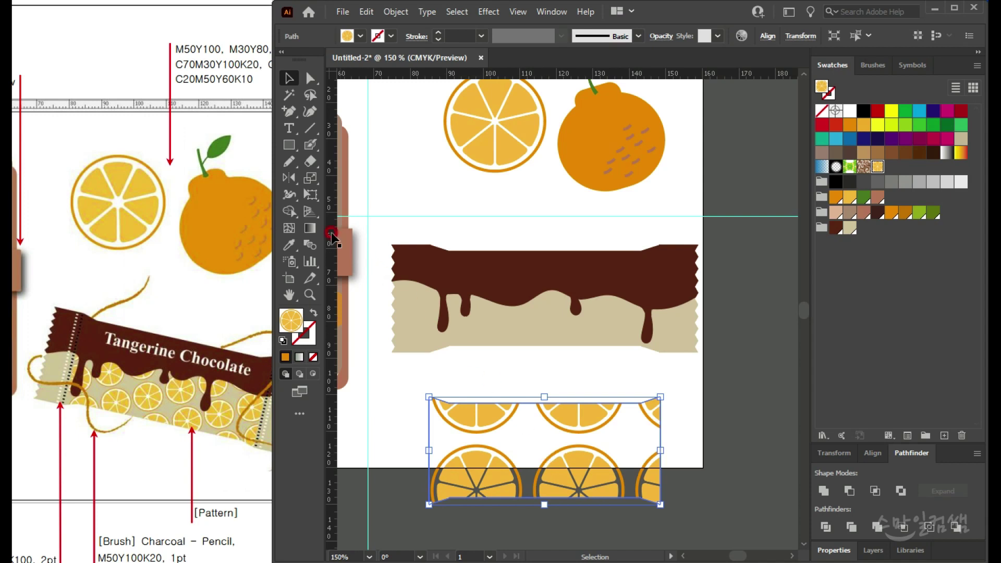
click(298, 179)
double_click(310, 179)
drag(521, 228, 702, 220)
click(658, 272)
click(648, 421)
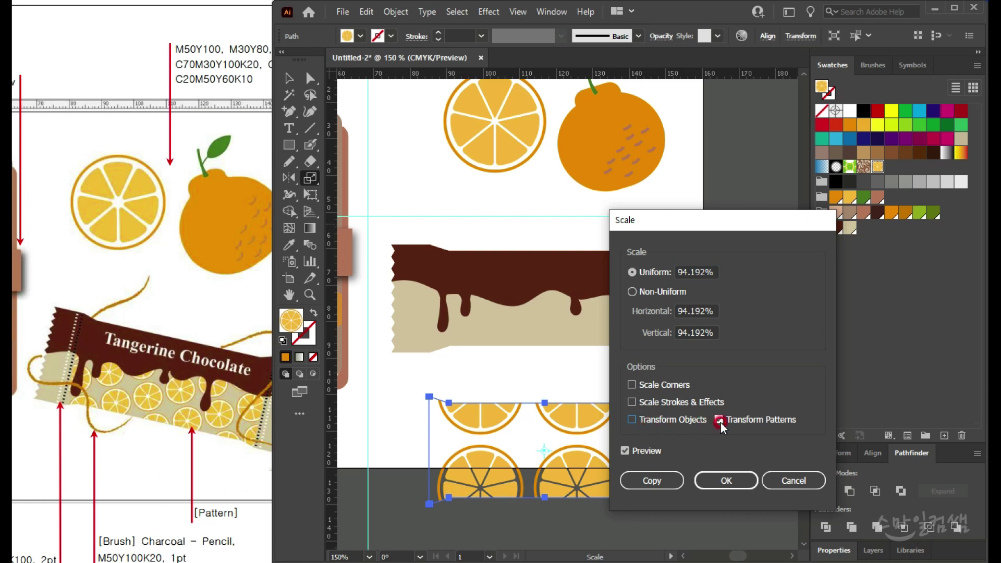
click(629, 265)
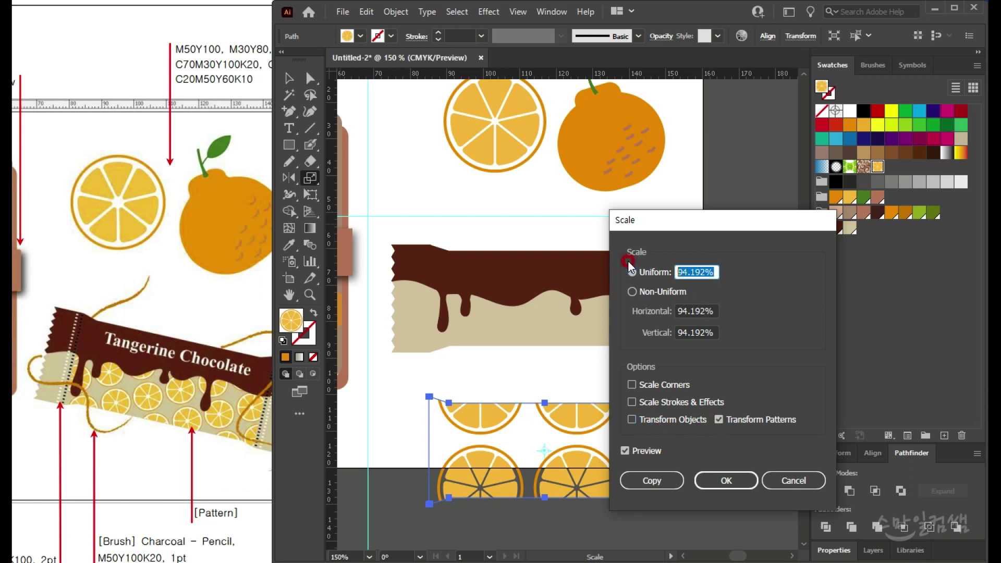
text(40)
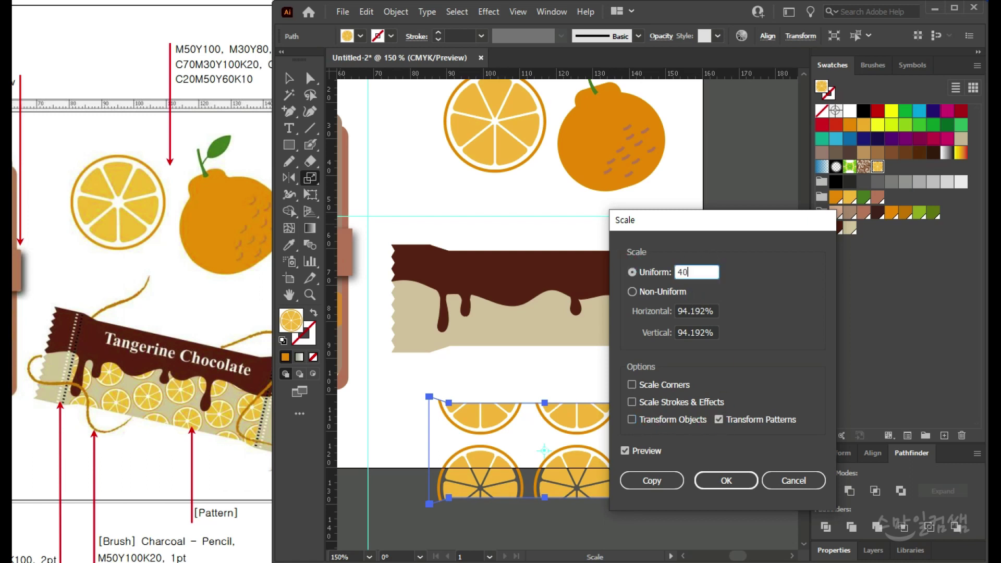
click(645, 455)
click(644, 455)
drag(664, 220, 694, 164)
click(753, 422)
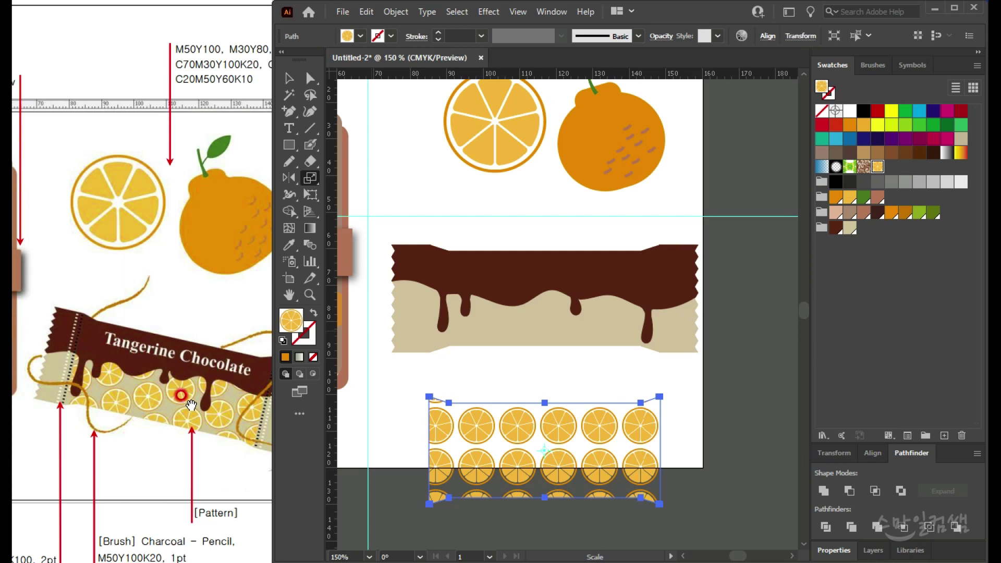
Step: Try the patterned section on the wrapper, compare it with the reference, and move it back below the wrapper
drag(519, 452, 518, 409)
click(289, 78)
drag(567, 452, 576, 302)
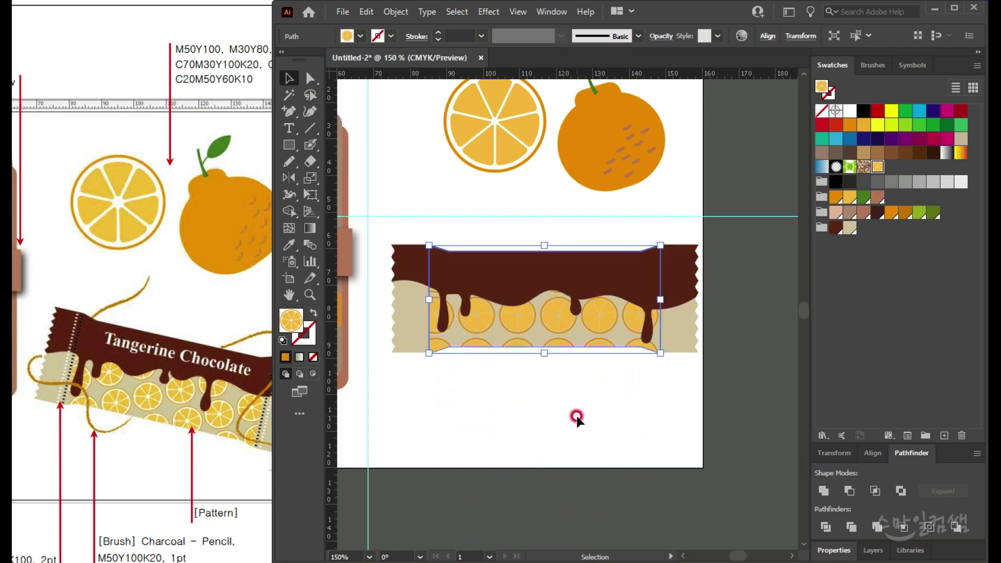
click(574, 413)
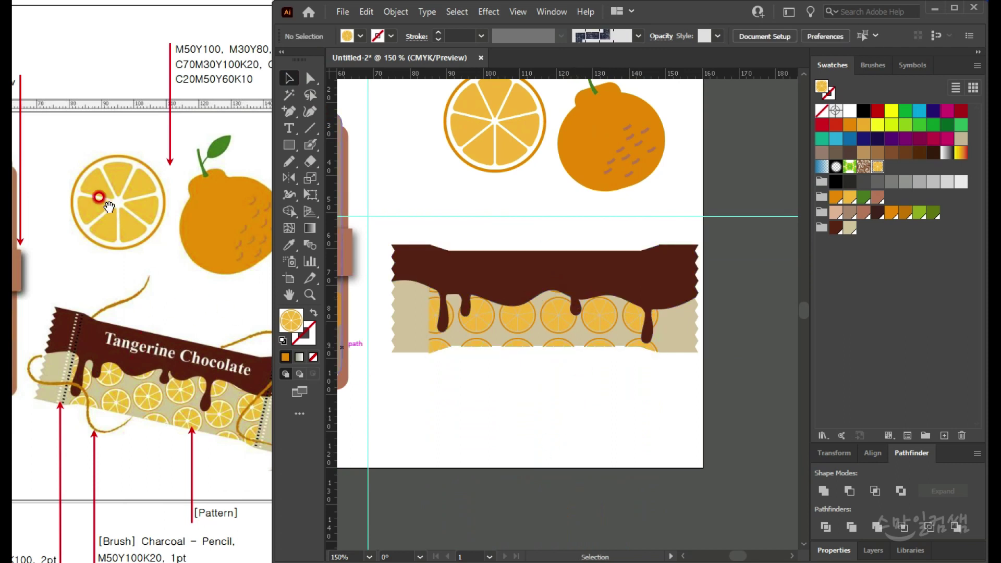
click(225, 65)
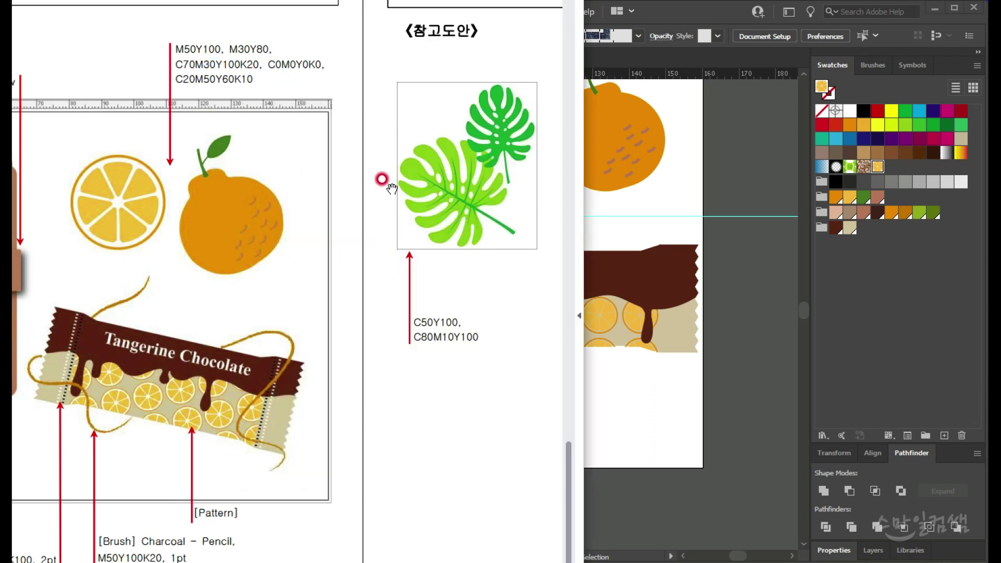
click(649, 431)
click(596, 328)
drag(596, 328, 596, 456)
Step: Isolate the large orange slice group and fill its outer ring circle with white
click(500, 210)
scroll(499, 149, up, 2)
scroll(481, 153, up, 4)
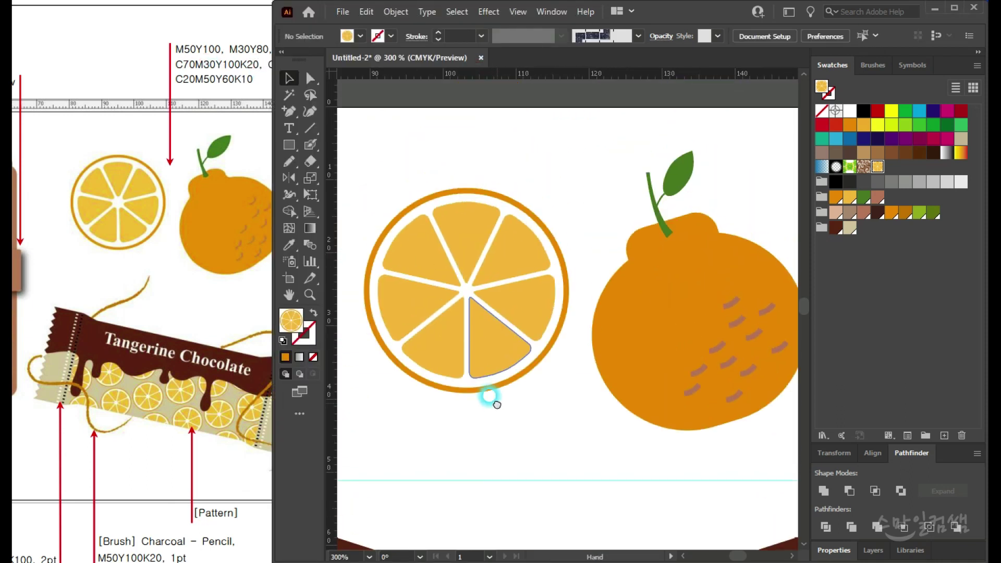
click(481, 192)
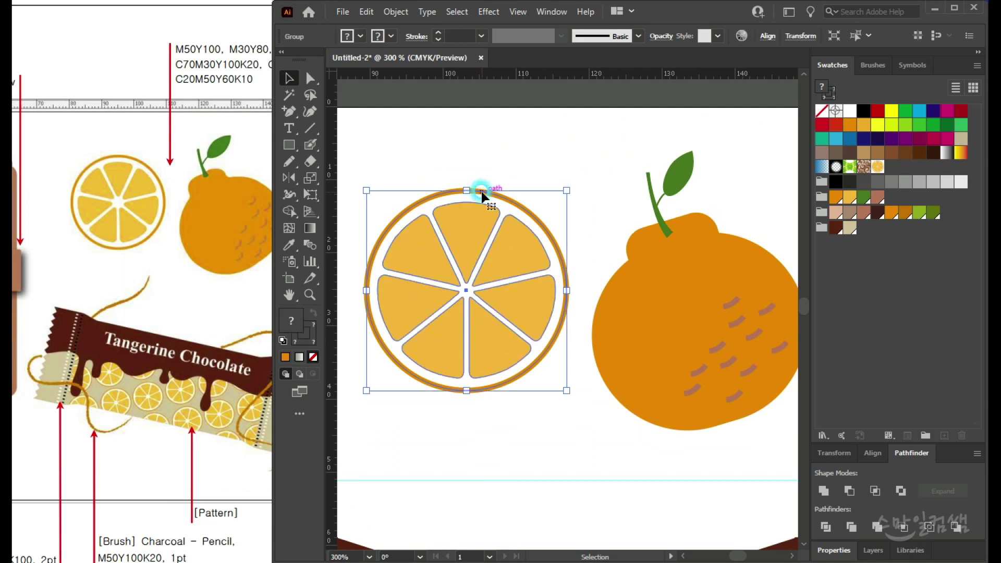
click(318, 313)
double_click(509, 198)
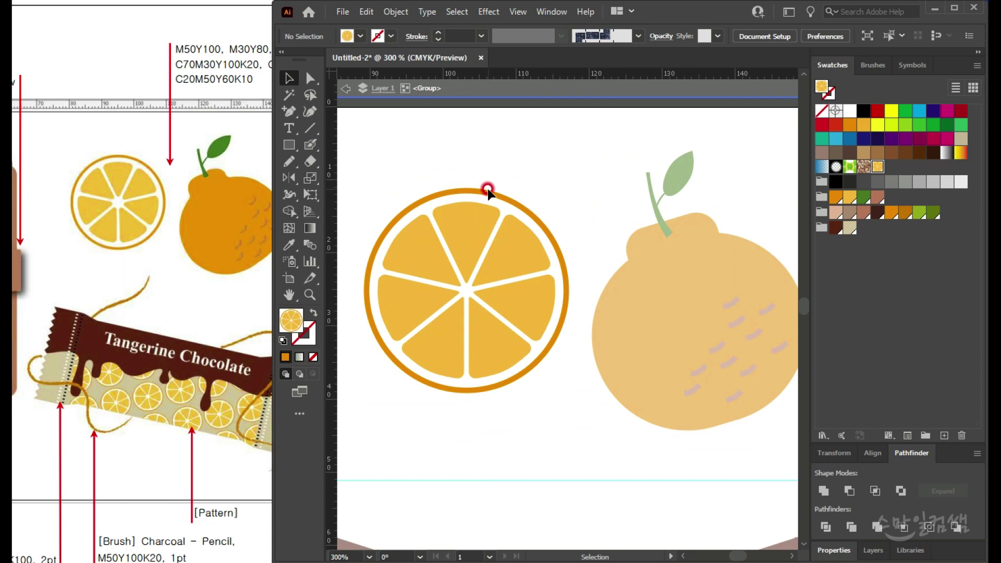
click(493, 281)
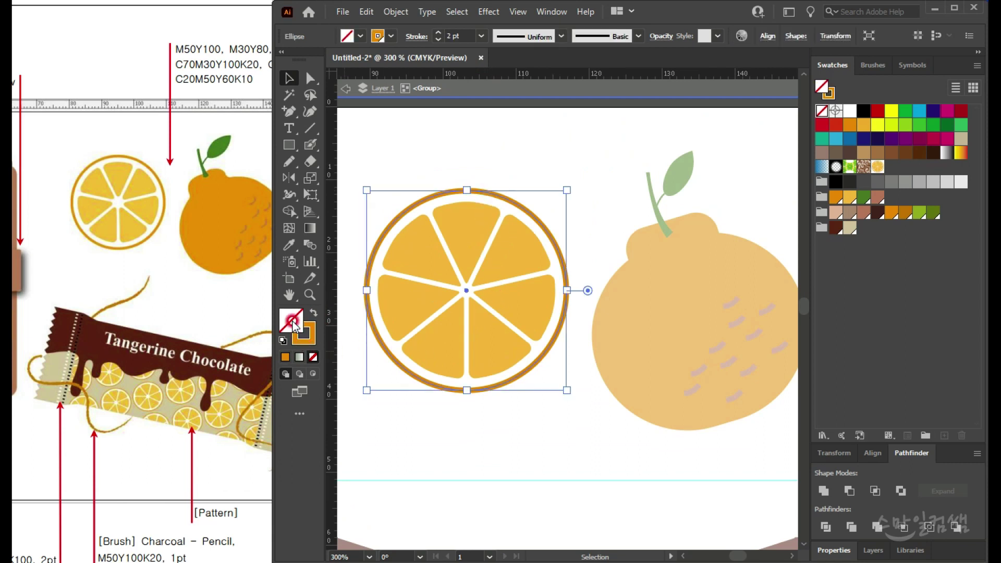
click(849, 111)
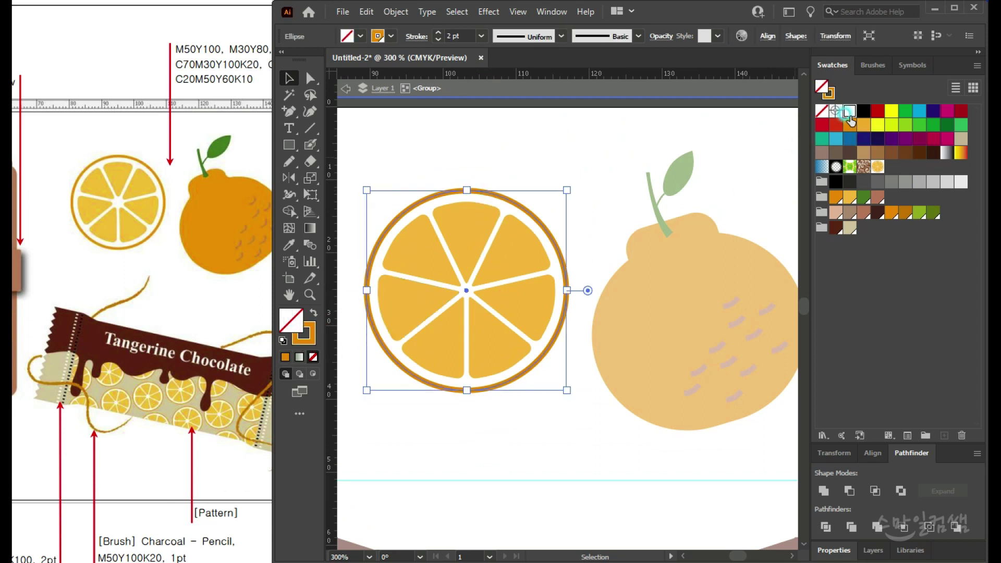
double_click(424, 151)
click(395, 160)
Step: Add the white-backed orange slice as a new pattern swatch and apply it to the middle section below the wrapper
click(500, 357)
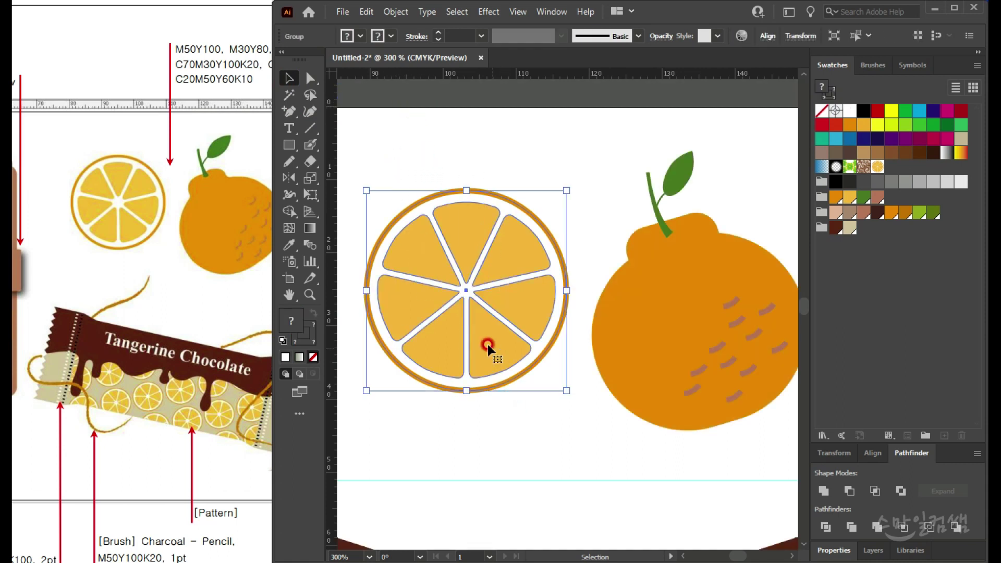
drag(446, 250, 889, 166)
scroll(562, 404, down, 2)
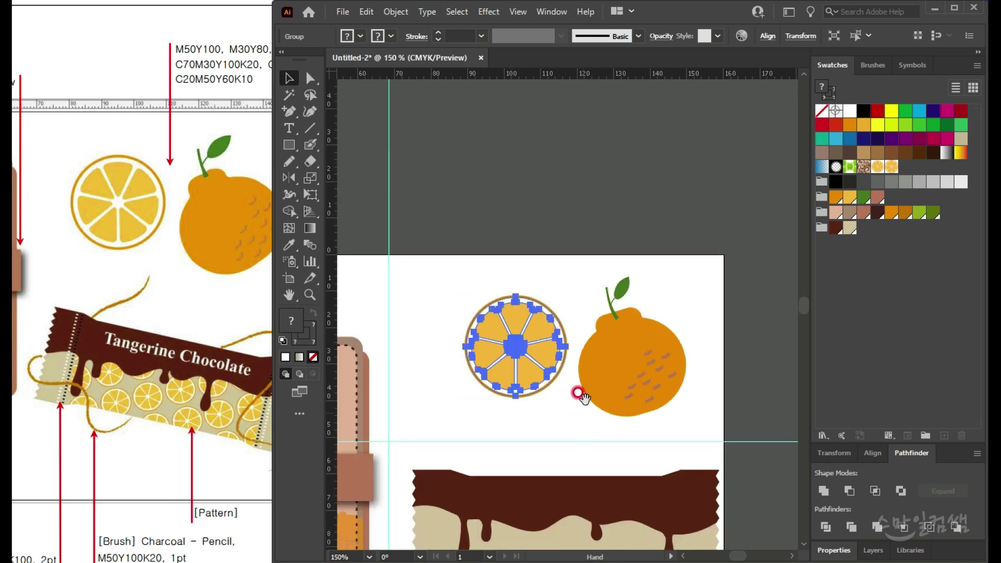
scroll(579, 391, down, 5)
click(577, 370)
click(888, 170)
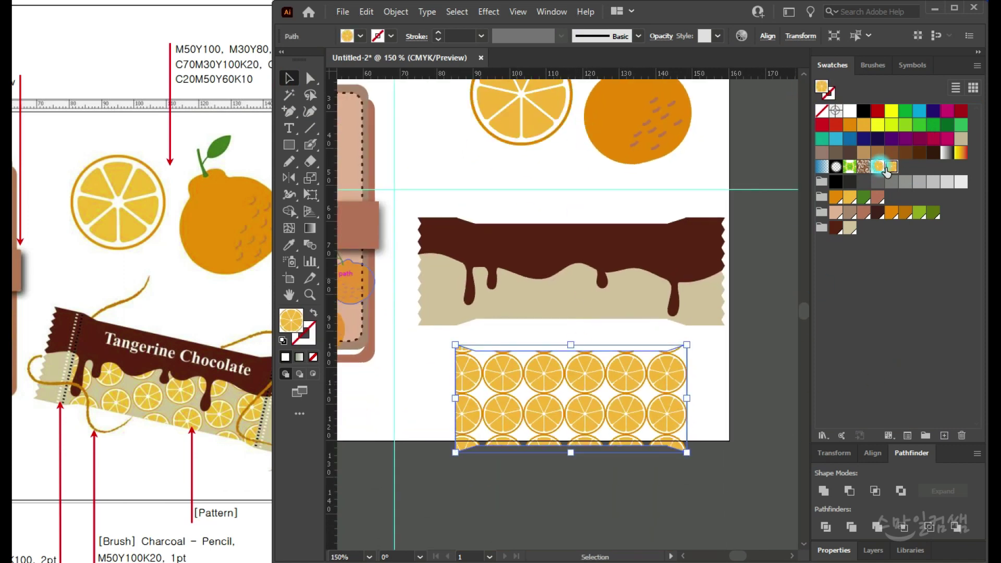
drag(639, 384, 626, 451)
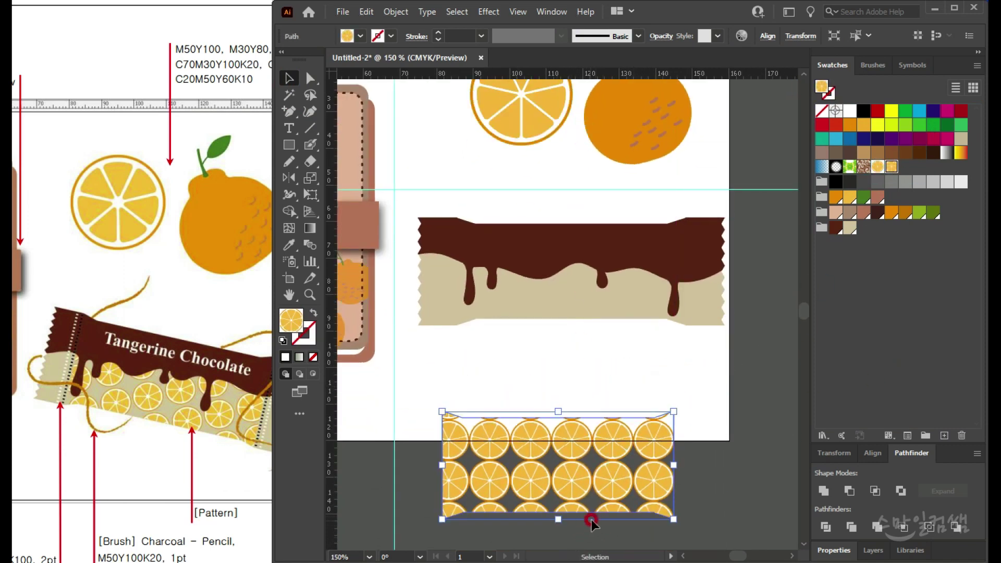
Step: Edit the new white-backed pattern swatch, shrinking the slice inside its tile so that gaps separate the slices
scroll(531, 440, up, 3)
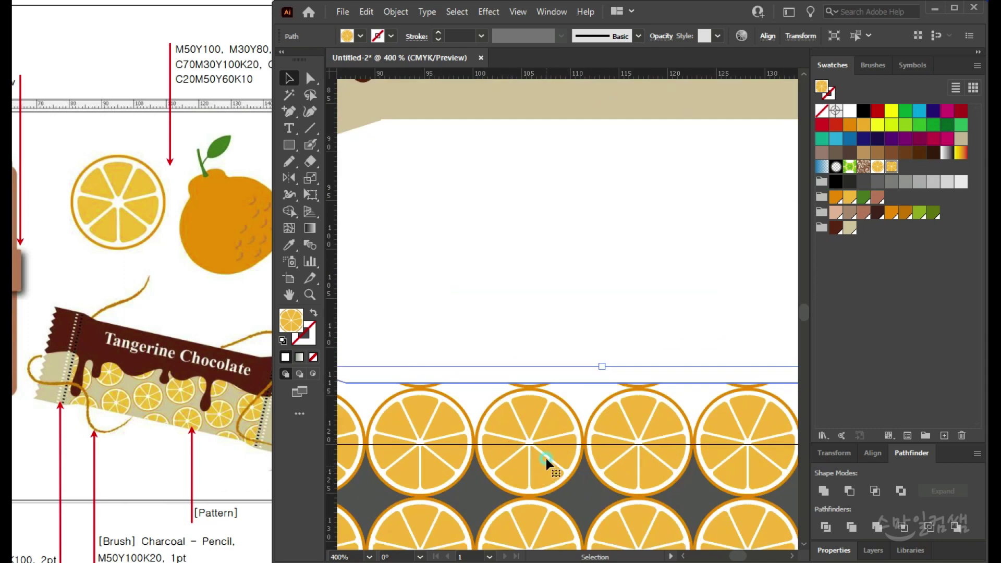
scroll(580, 283, down, 2)
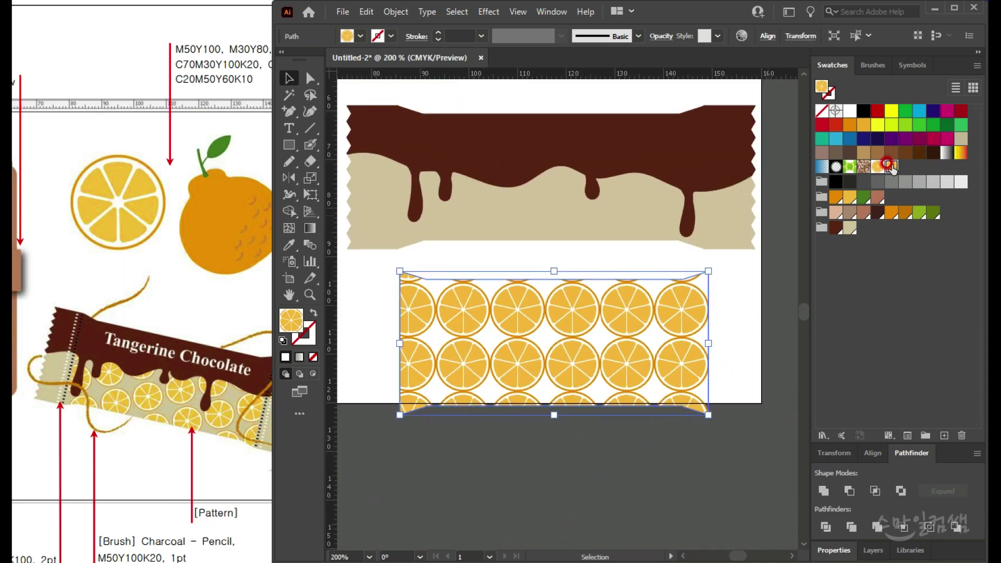
double_click(888, 166)
drag(645, 231, 485, 391)
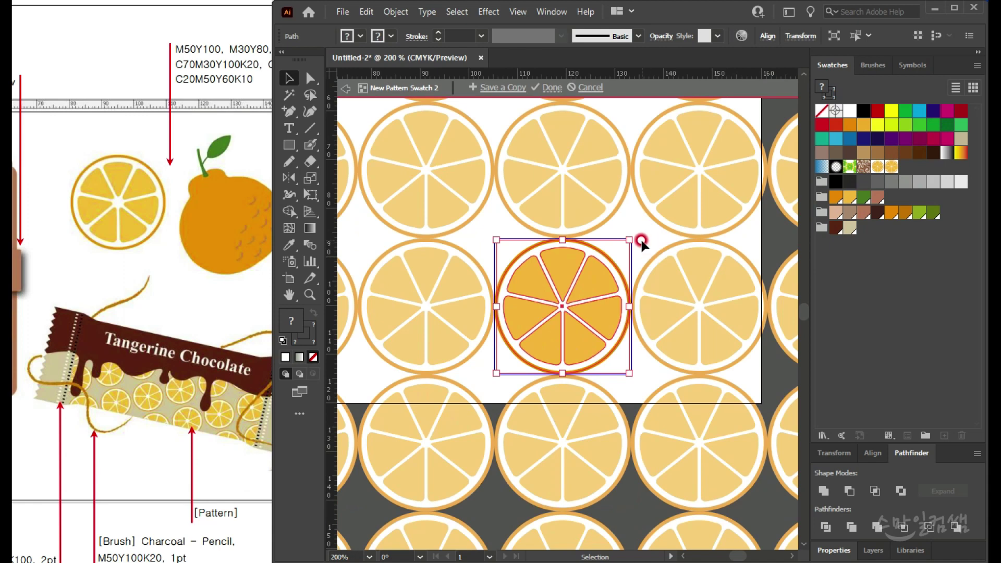
drag(628, 240, 618, 240)
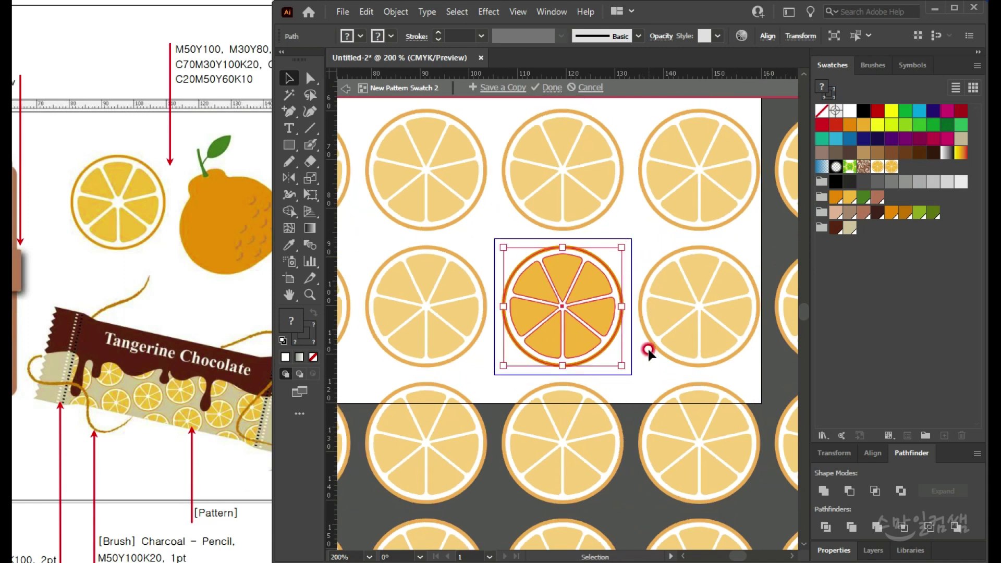
key(Escape)
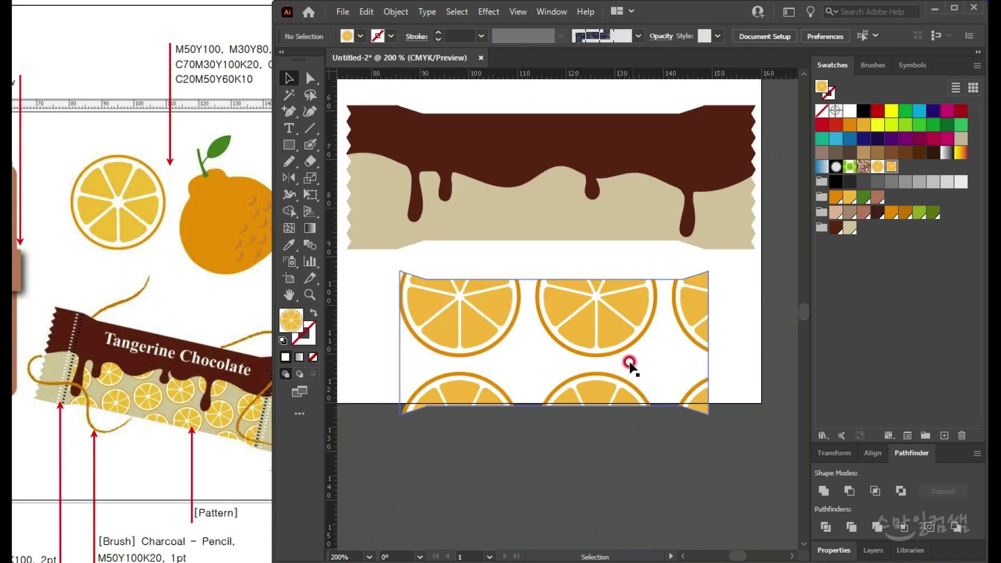
Step: Scale the middle section's white-backed slice pattern uniformly to 40%, transforming the pattern but not the object
click(492, 346)
key(s)
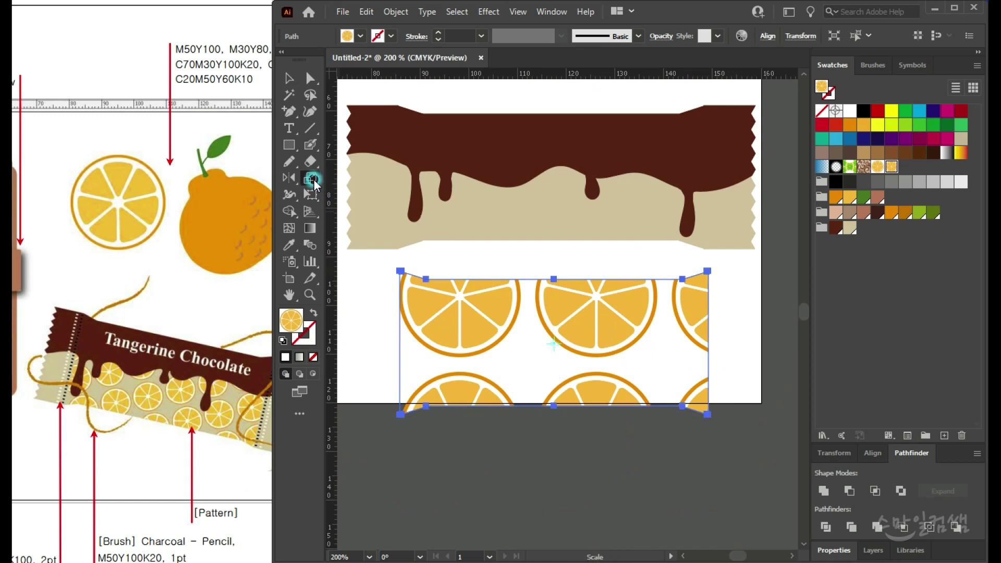
key(Return)
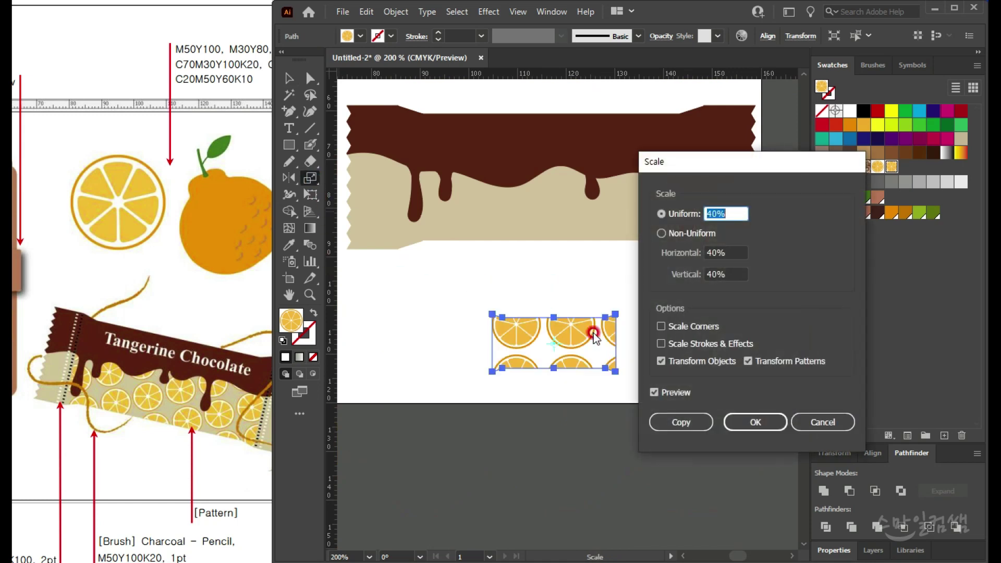
click(677, 362)
click(749, 422)
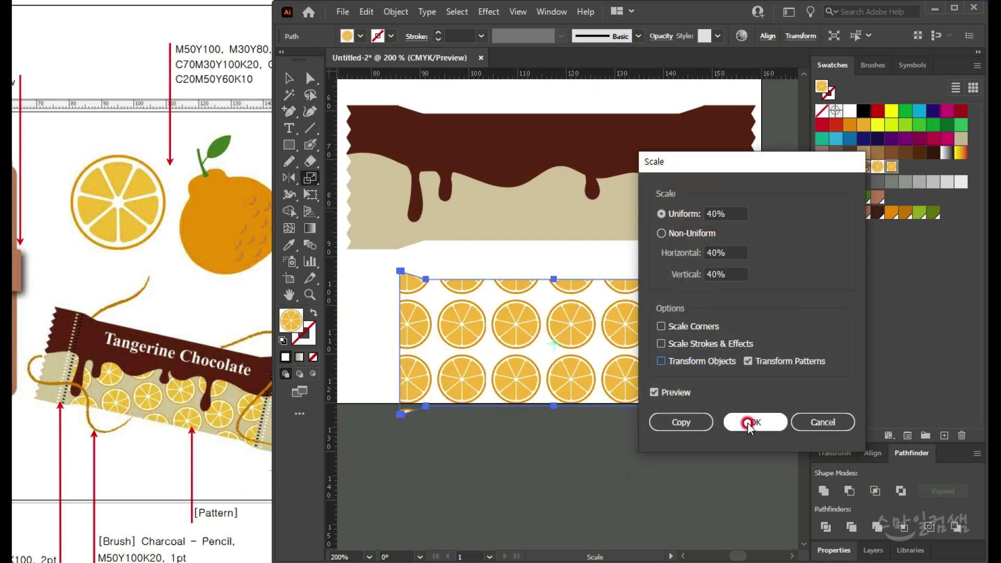
Step: Move the patterned middle section up onto the wrapper body, beneath the dripping chocolate and aligned with the wrapper's edges
key(v)
drag(592, 324, 602, 163)
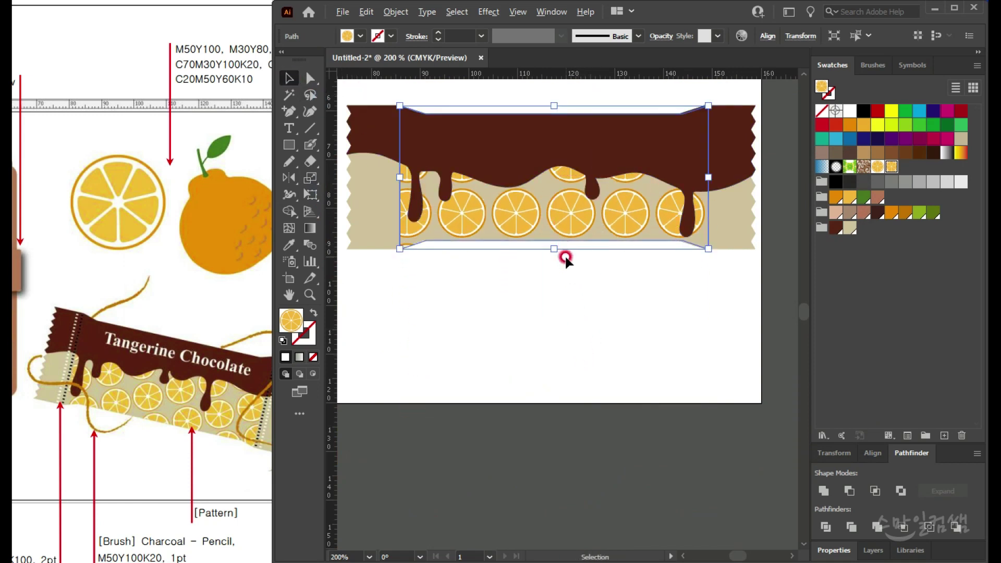
scroll(566, 252, down, 2)
drag(585, 295, 602, 338)
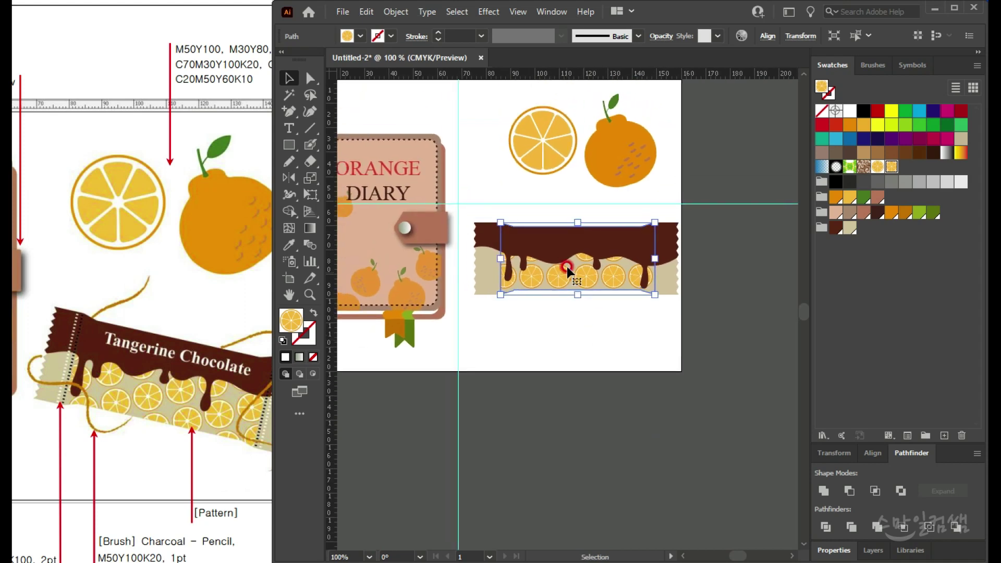
scroll(567, 280, up, 1)
scroll(431, 233, up, 2)
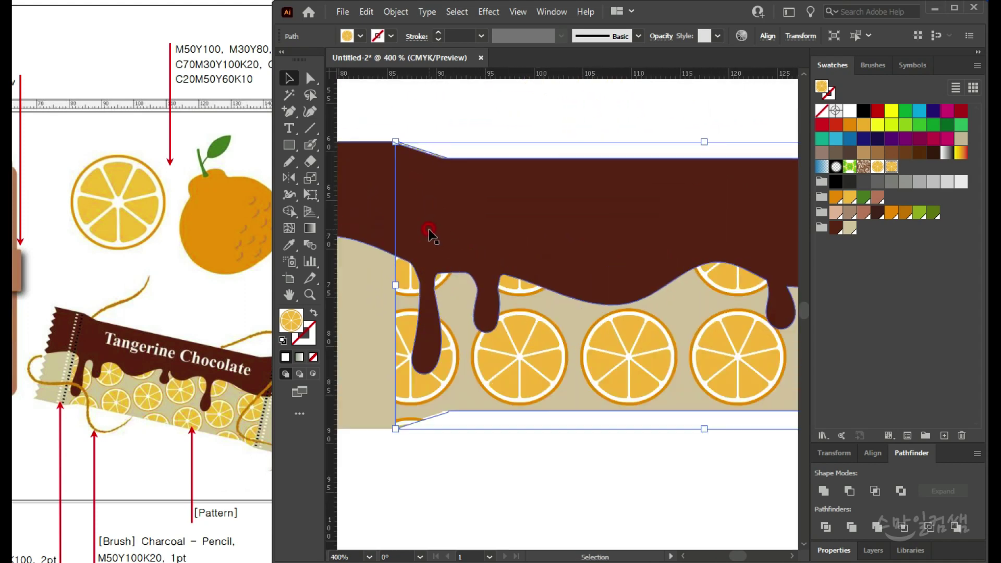
drag(429, 230, 516, 217)
Step: Check the reference for the wrapper's colour and stitch stroke specifications, and deselect the patterned section
drag(151, 469, 303, 378)
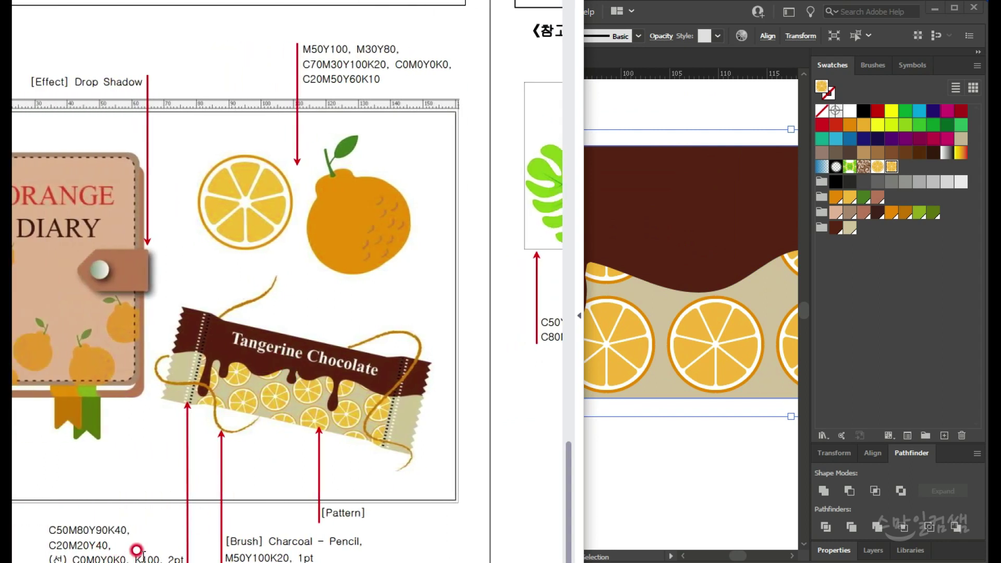
drag(269, 449, 278, 449)
drag(583, 562, 566, 562)
drag(290, 494, 291, 406)
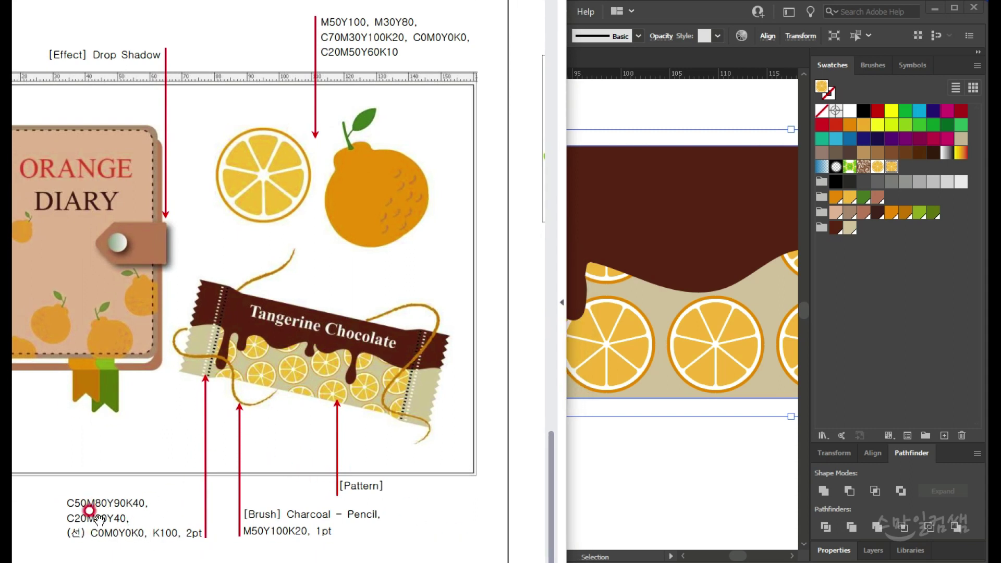
click(672, 488)
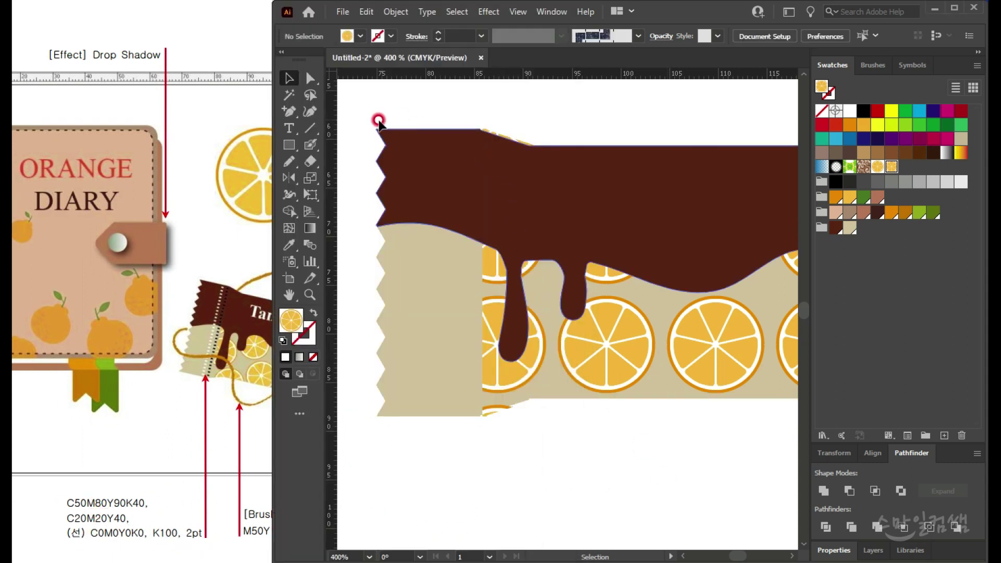
Step: Nudge the orange-slice patterned middle section slightly left on the wrapper body and deselect it
click(580, 359)
drag(602, 349, 598, 353)
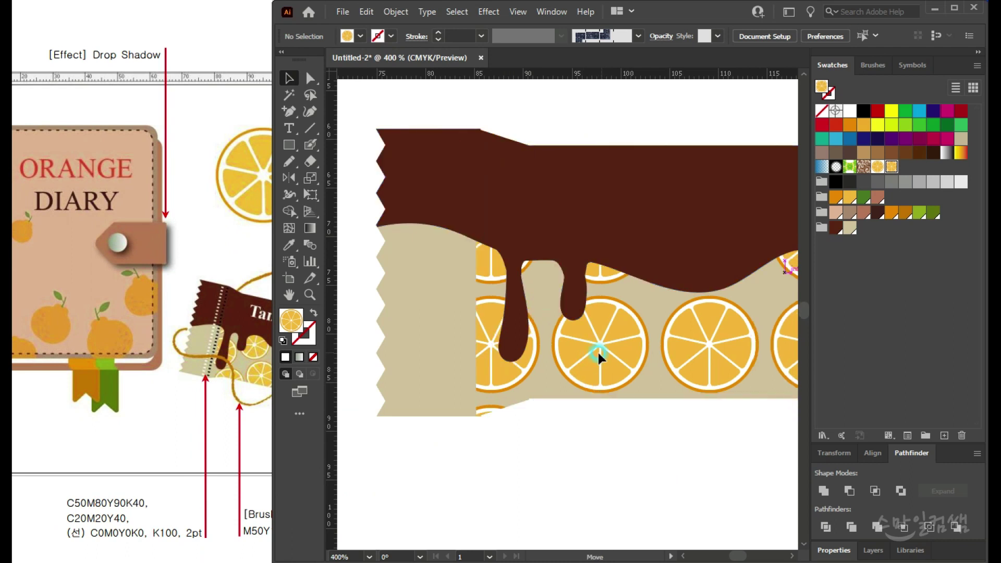
click(584, 537)
Step: Following the reference stitching, draw a vertical line over the wrapper's full height at the left seam with the Line Segment tool
click(310, 128)
click(188, 331)
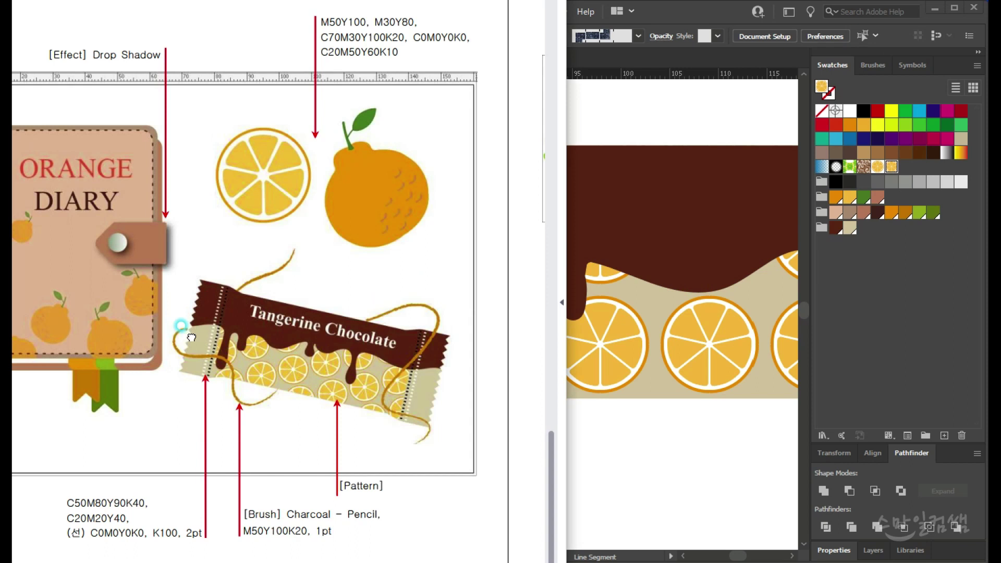
scroll(215, 340, up, 2)
drag(218, 340, 157, 286)
scroll(156, 286, down, 2)
click(619, 454)
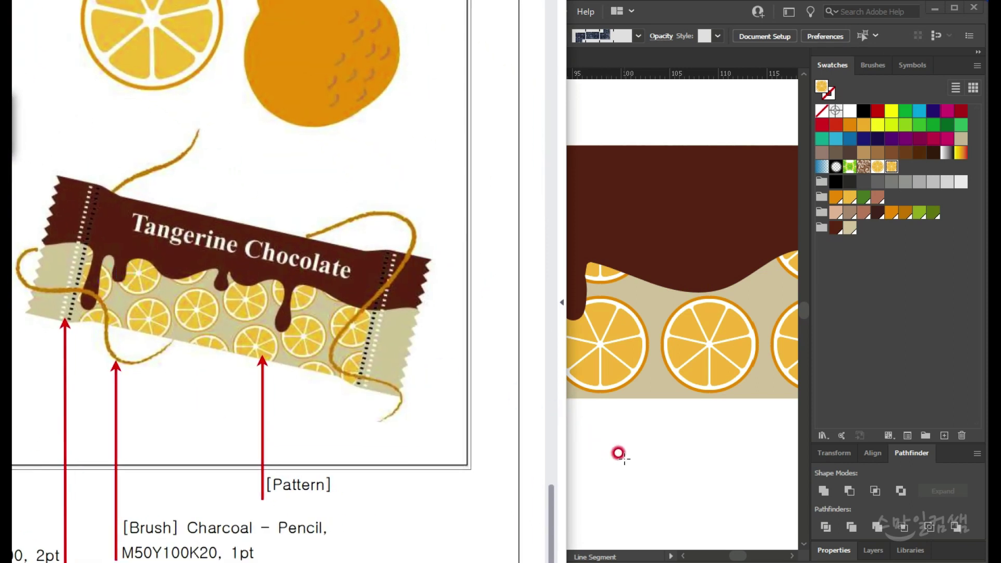
click(401, 297)
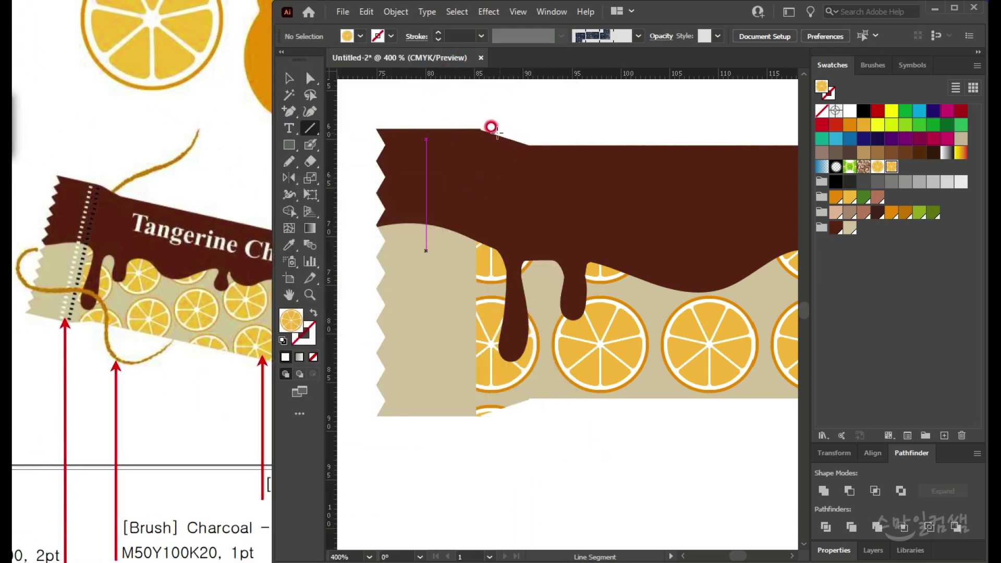
mouse_move(480, 128)
mouse_down()
mouse_move(467, 212)
mouse_move(465, 414)
mouse_up()
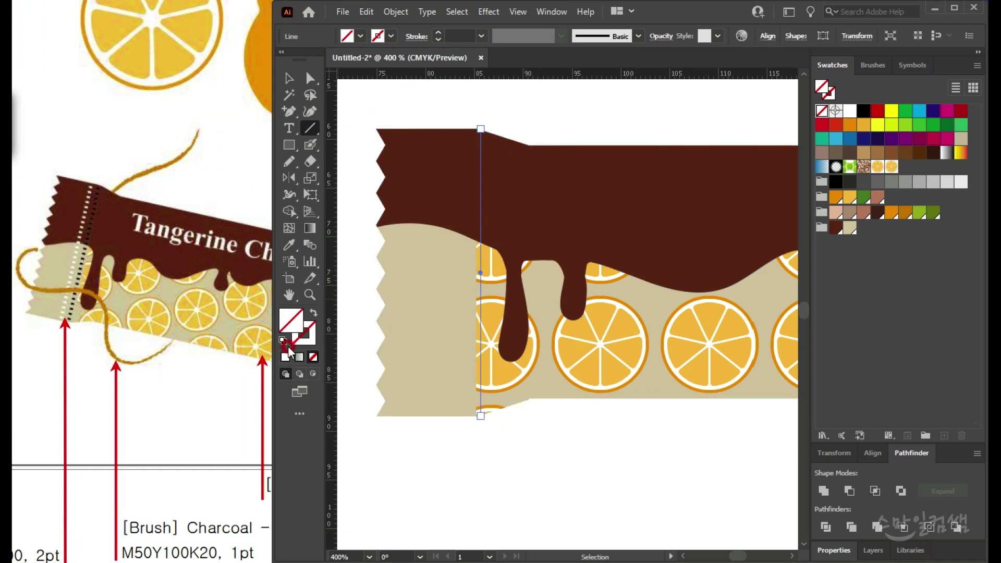
Step: Give the seam line no fill and a black stroke of 2 pt
click(312, 356)
click(842, 107)
click(440, 37)
click(439, 33)
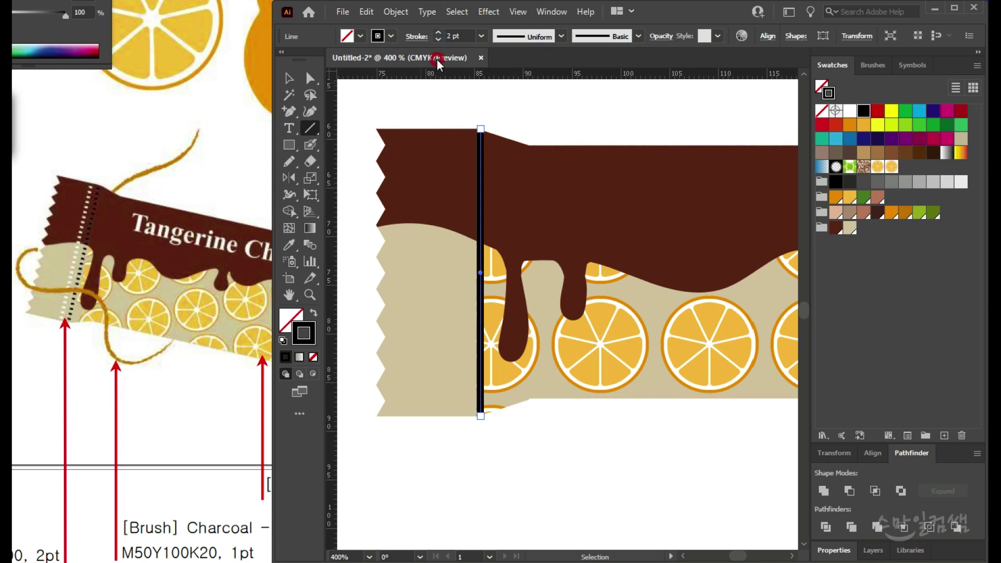
Step: Make the seam line dashed with a 1 pt dash and a 3 pt gap, and deselect it
click(415, 36)
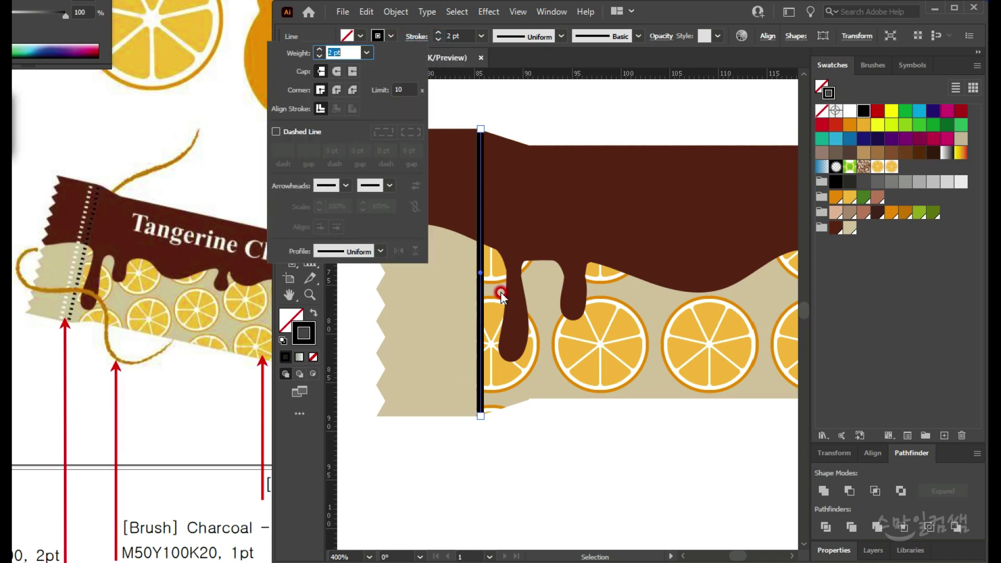
click(300, 131)
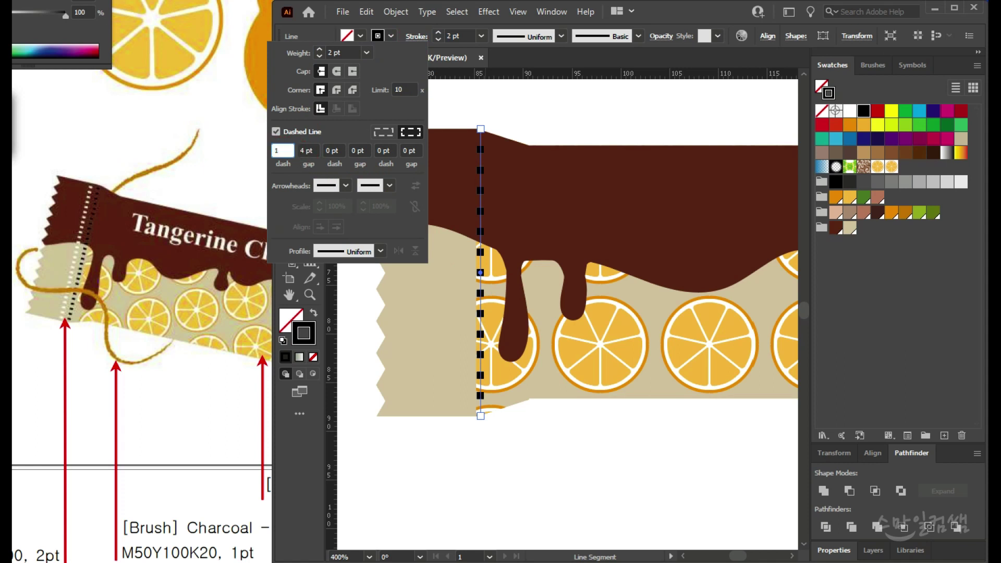
text(1)
key(Tab)
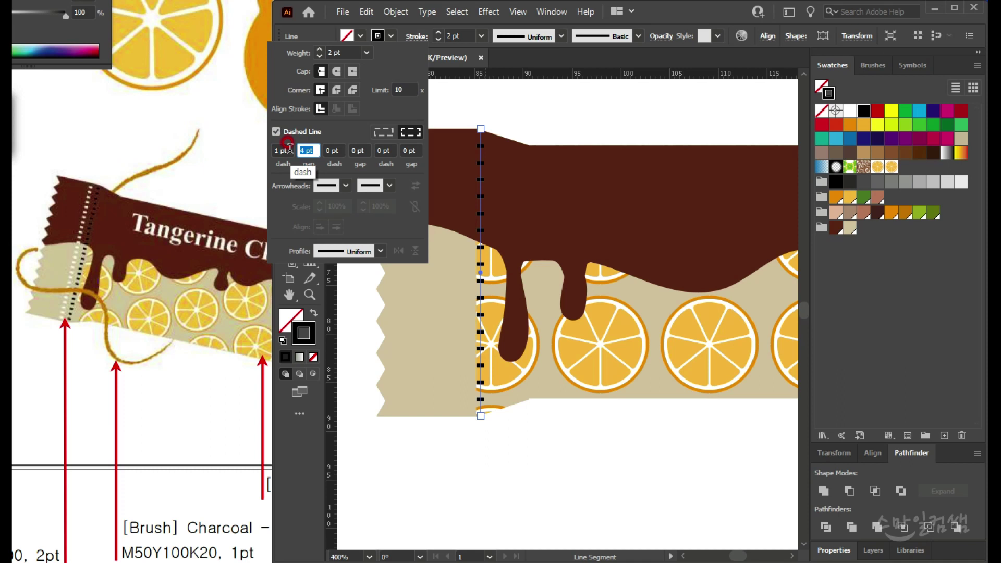
text(3)
click(334, 150)
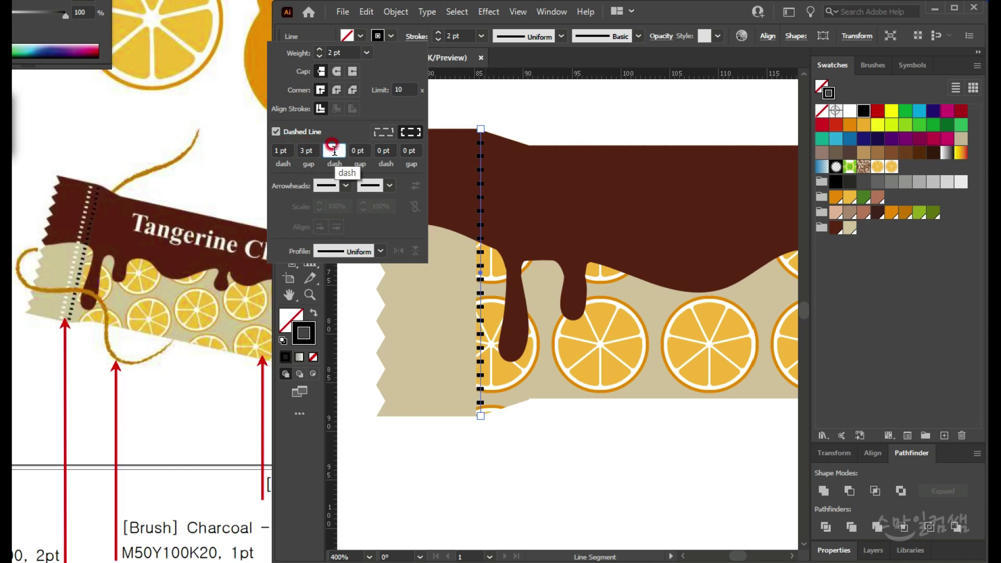
click(307, 151)
click(269, 75)
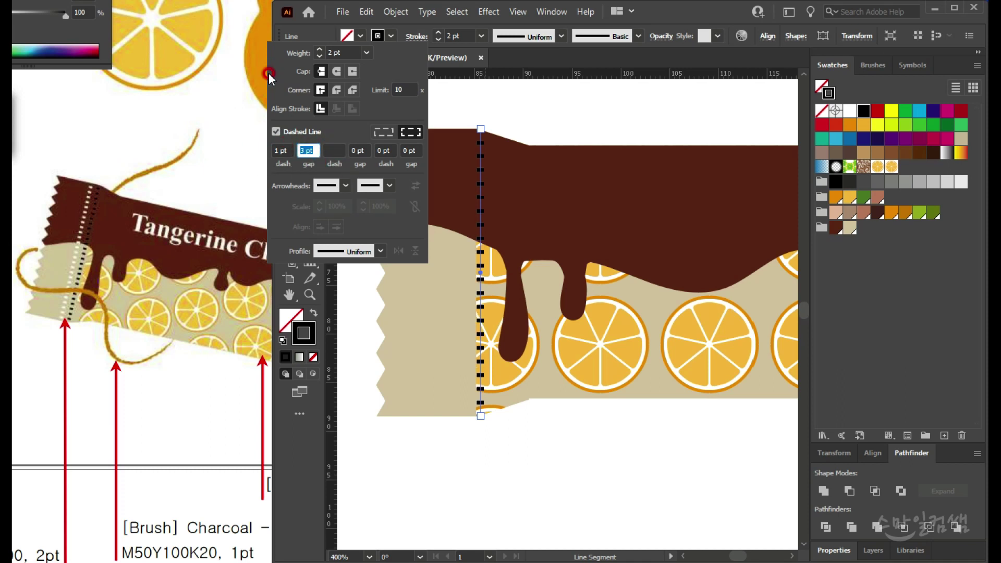
click(288, 78)
click(566, 130)
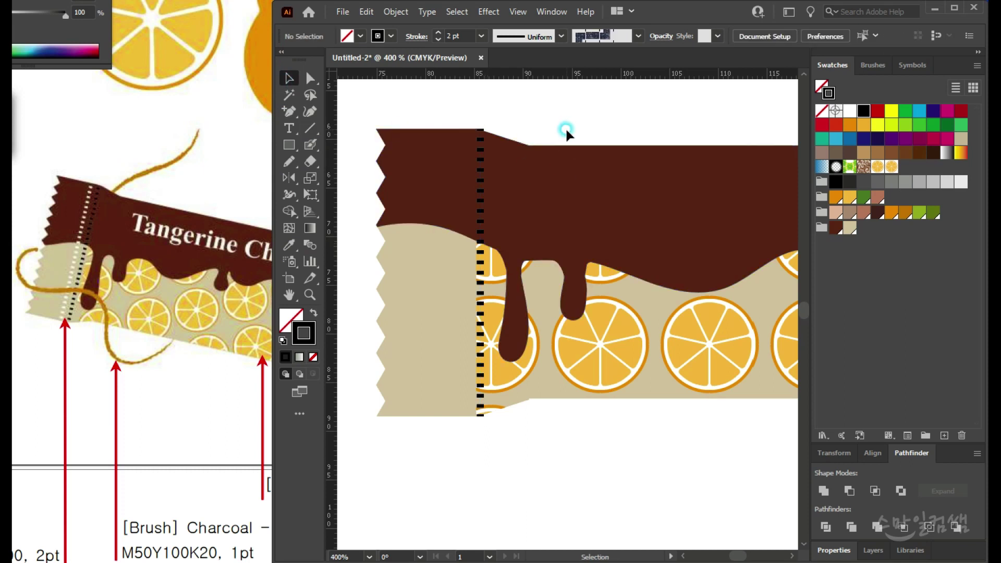
Step: Duplicate the black dashed line slightly to its left and give the copy a white stroke
drag(480, 167, 467, 171)
key(ctrl+z)
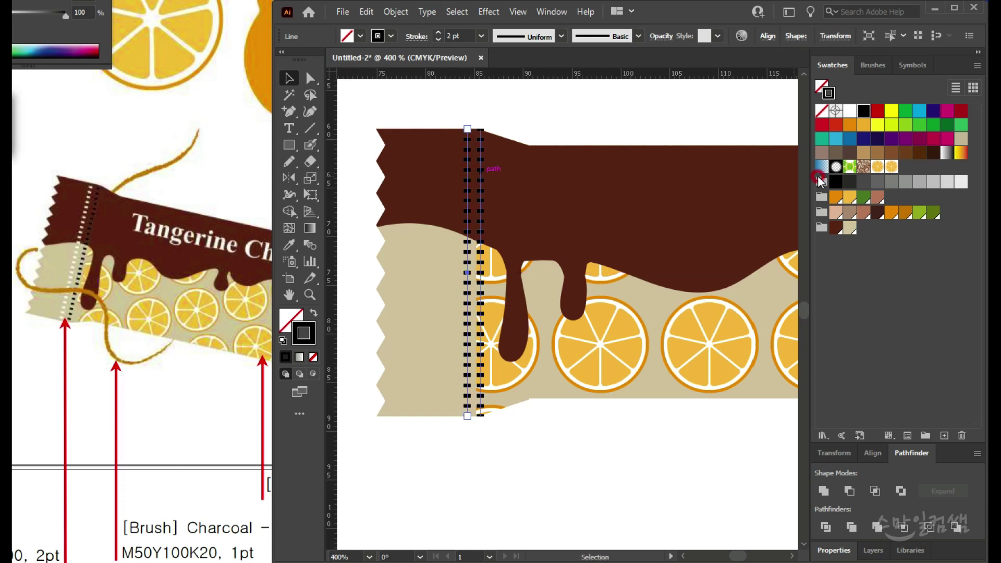
click(848, 111)
Step: Select both dashed lines and reflect a copy of them vertically about the wrapper's centre onto its right end
scroll(693, 291, down, 3)
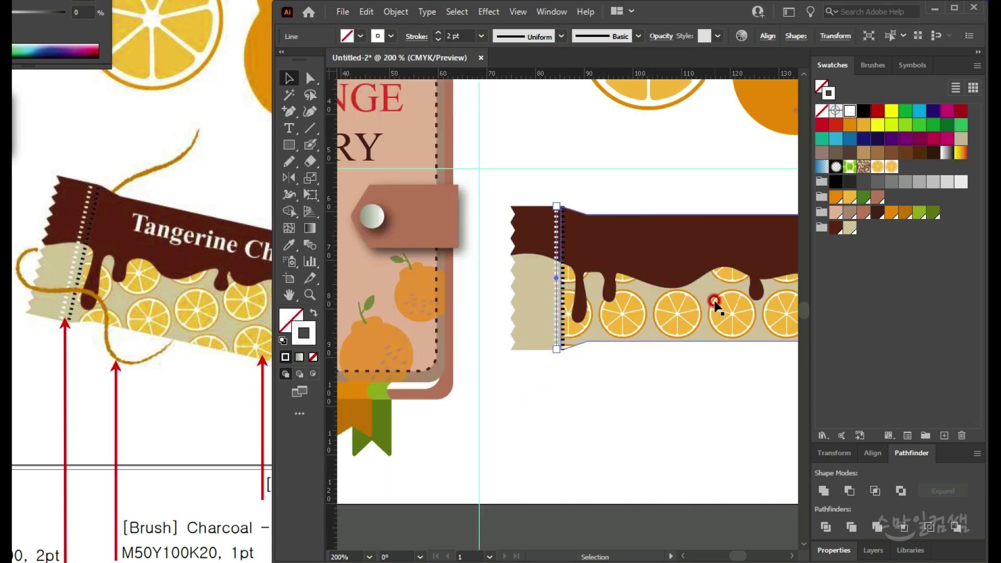
scroll(510, 320, up, 1)
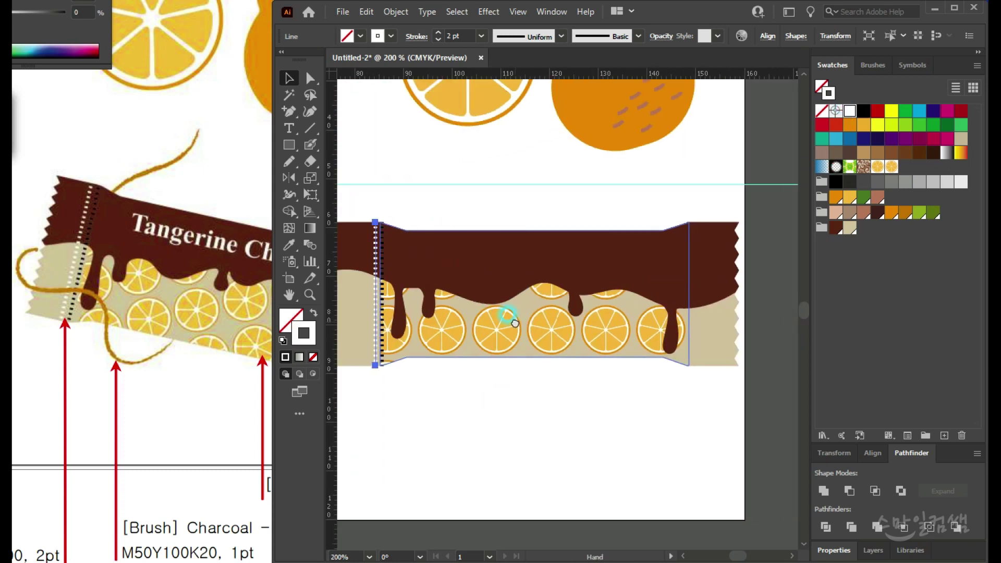
scroll(380, 230, up, 4)
shift+click(363, 232)
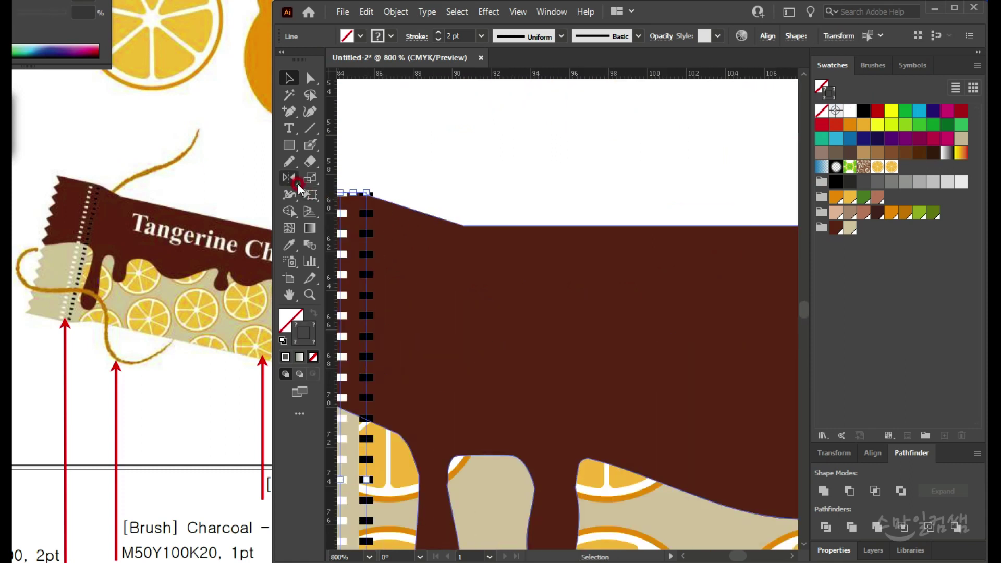
key(o)
scroll(544, 323, down, 3)
drag(600, 327, 530, 281)
drag(662, 347, 526, 351)
scroll(526, 351, down, 2)
drag(545, 319, 550, 297)
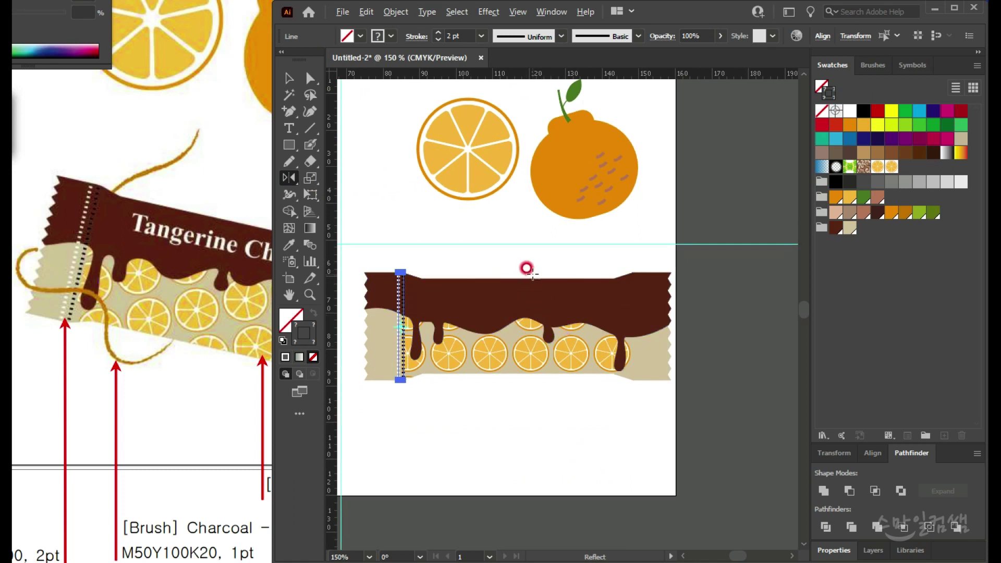
alt+click(531, 272)
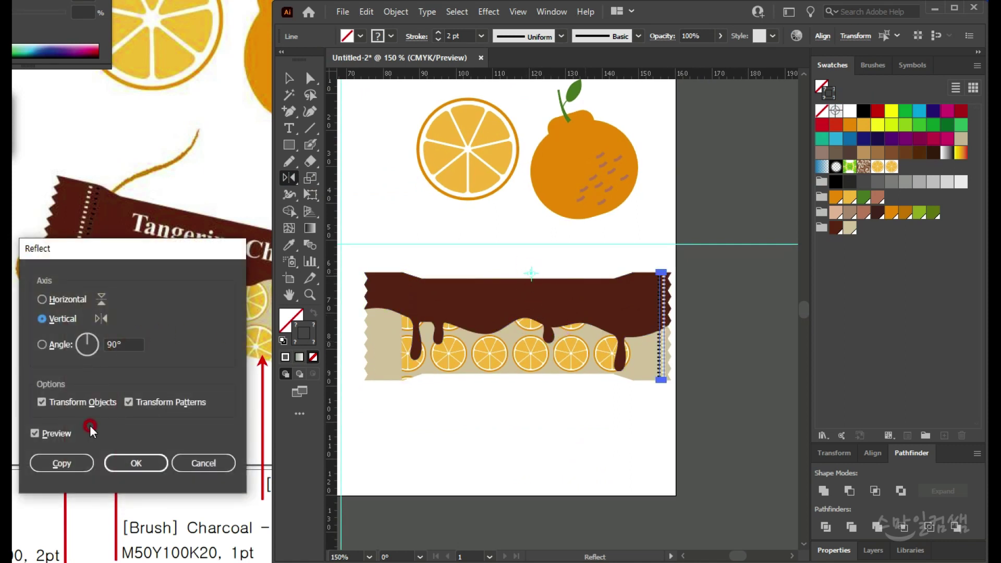
click(73, 465)
Step: Shift the mirrored pair of dashed lines left until it sits on the wrapper's right seam, and deselect it
alt+scroll(632, 297, up, 3)
key(Left)
key(Left)
key(Left)
key(Left)
key(Left)
key(Left)
key(Left)
key(Left)
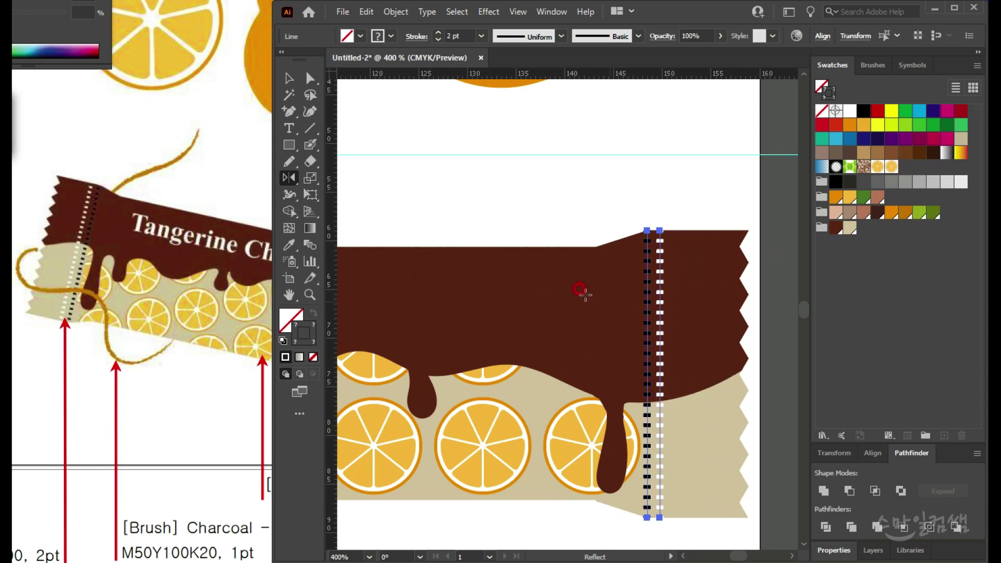
click(289, 79)
click(416, 116)
alt+scroll(539, 304, down, 2)
scroll(628, 333, left, 3)
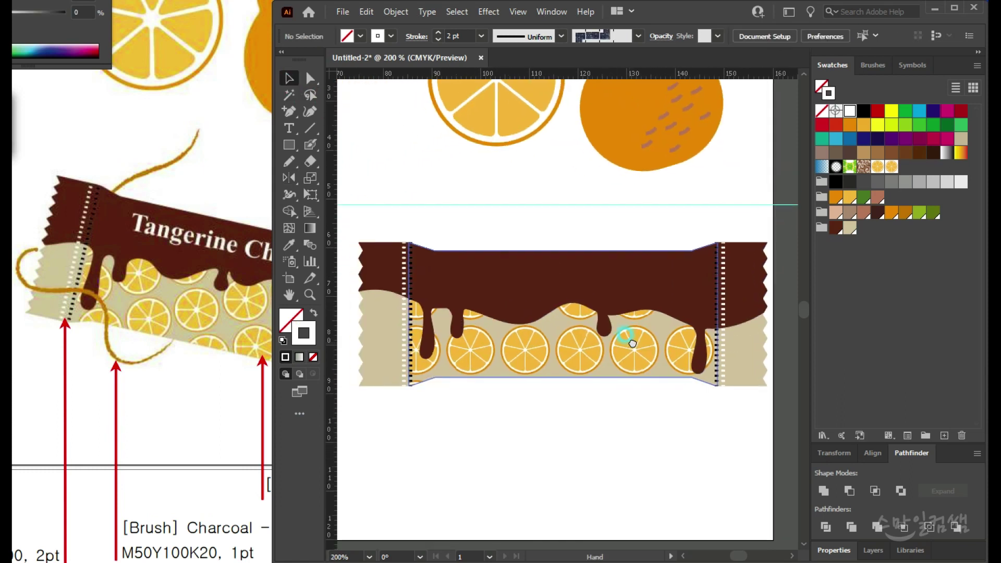
scroll(628, 334, down, 2)
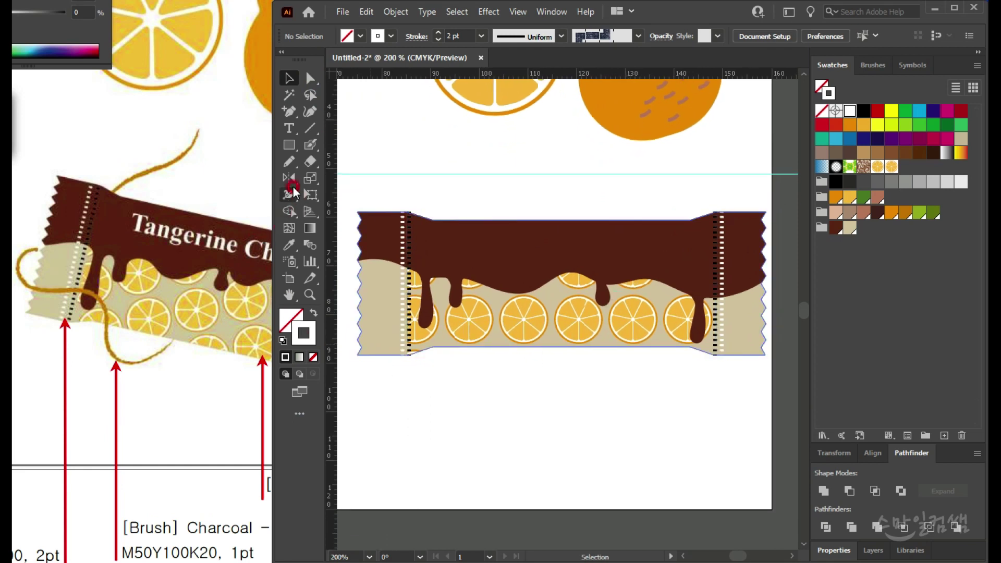
Step: Check the reference's text specification and add the text "Tangerine Chocolate" below the wrapper
drag(130, 104, 354, 460)
drag(151, 230, 415, 246)
click(598, 161)
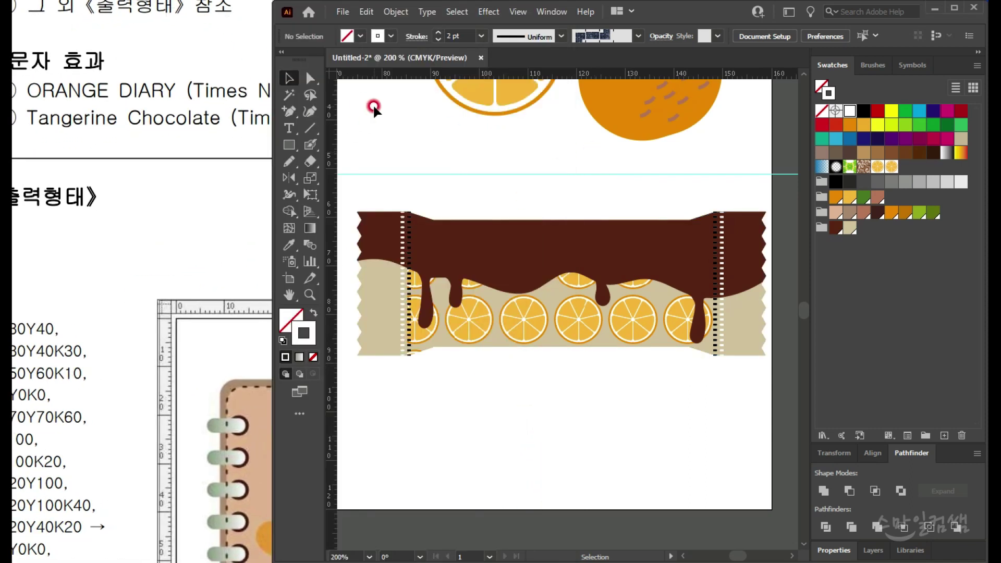
key(t)
click(453, 402)
text(Tange)
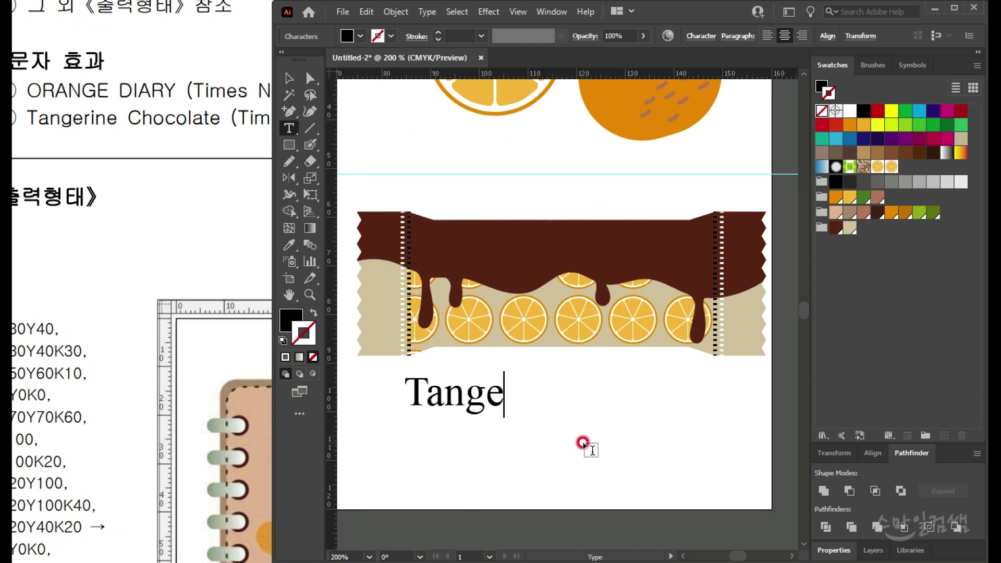
text(rine Cho)
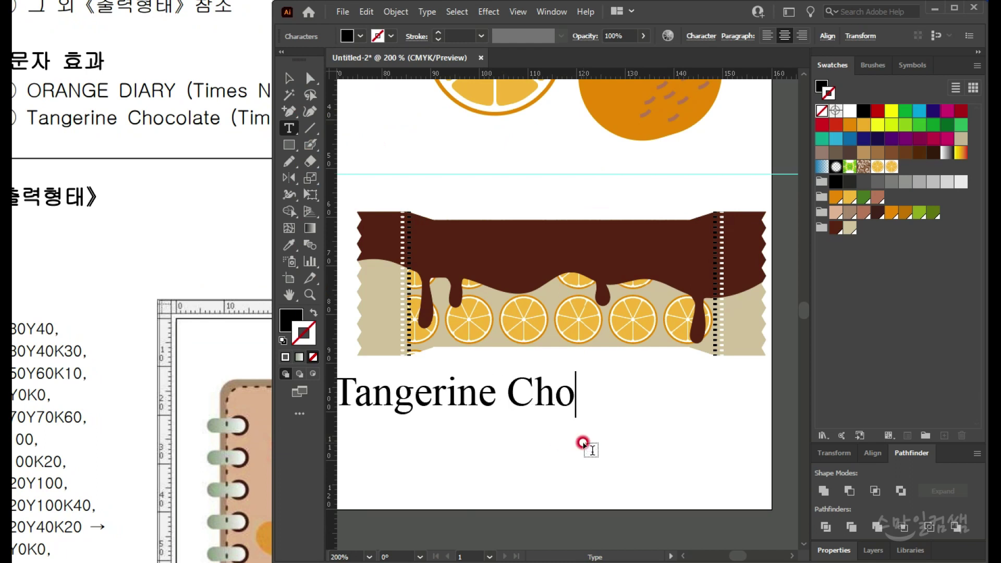
text(colate)
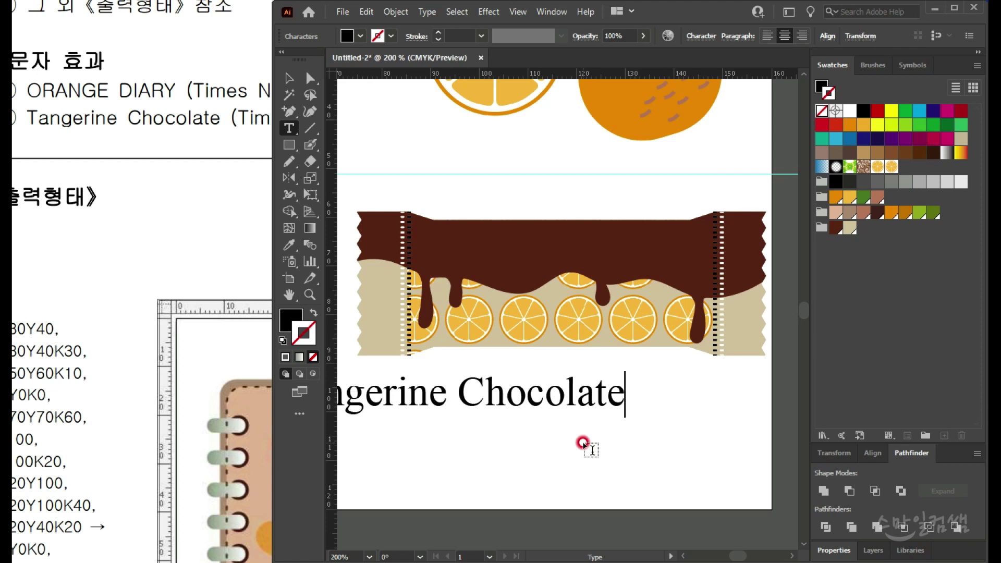
Step: Set the whole "Tangerine Chocolate" text to the Bold style and select it as an object
key(ctrl+a)
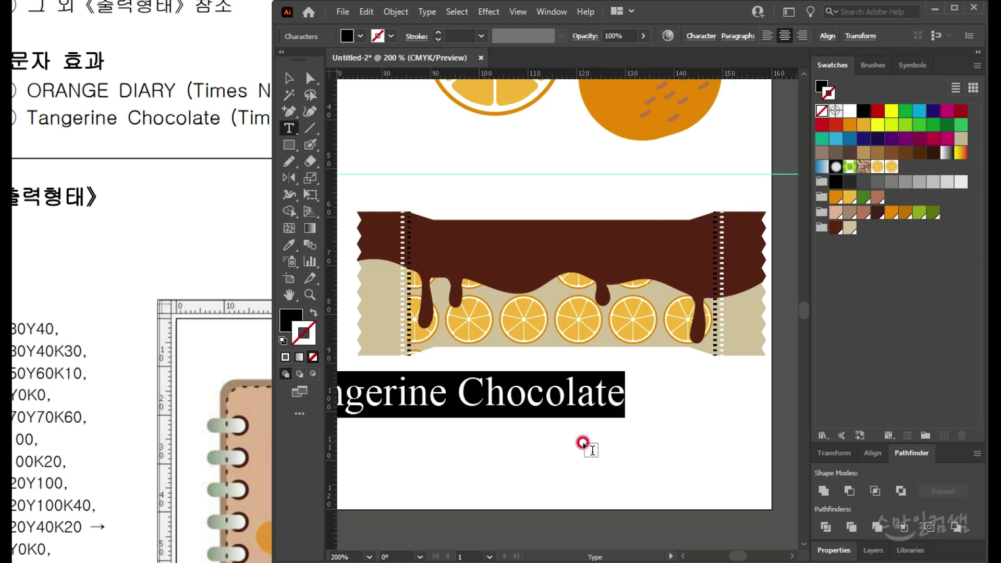
key(ctrl+t)
click(219, 152)
click(652, 207)
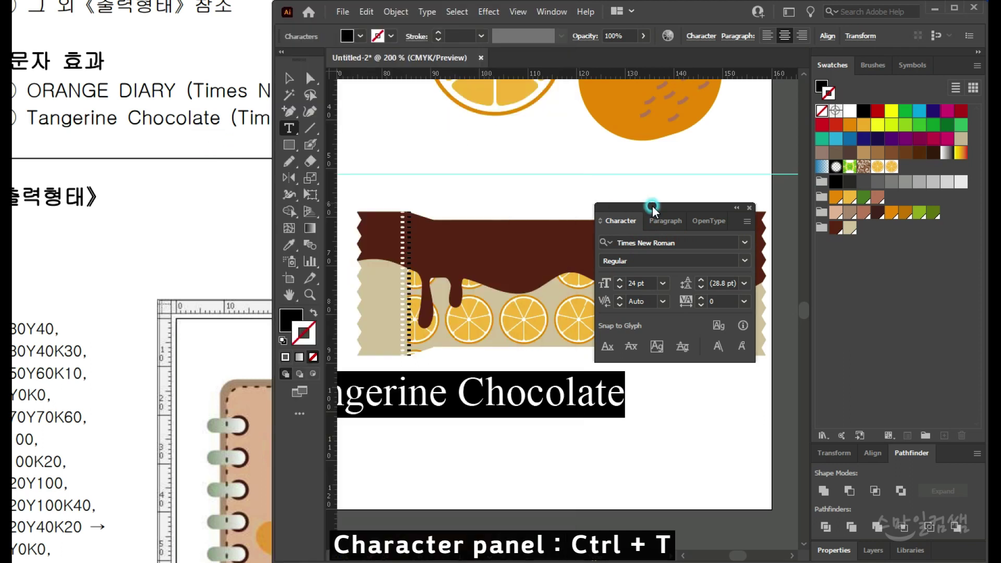
click(744, 260)
click(612, 309)
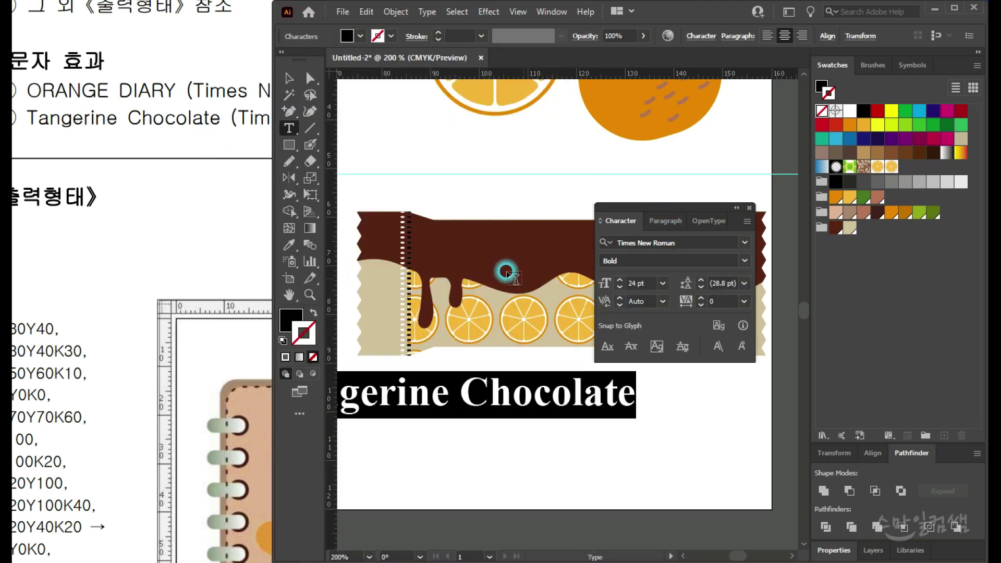
click(289, 78)
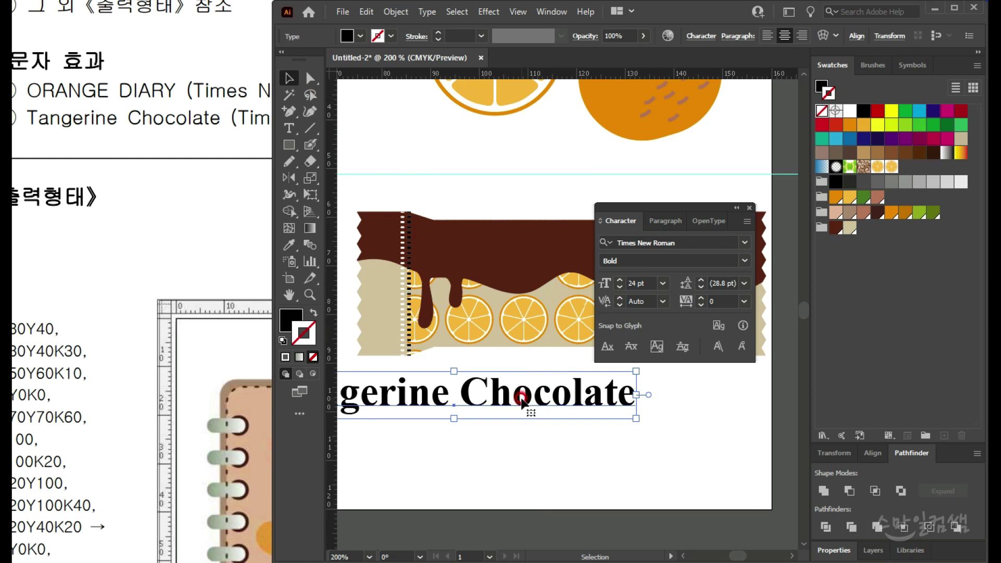
right_click(499, 397)
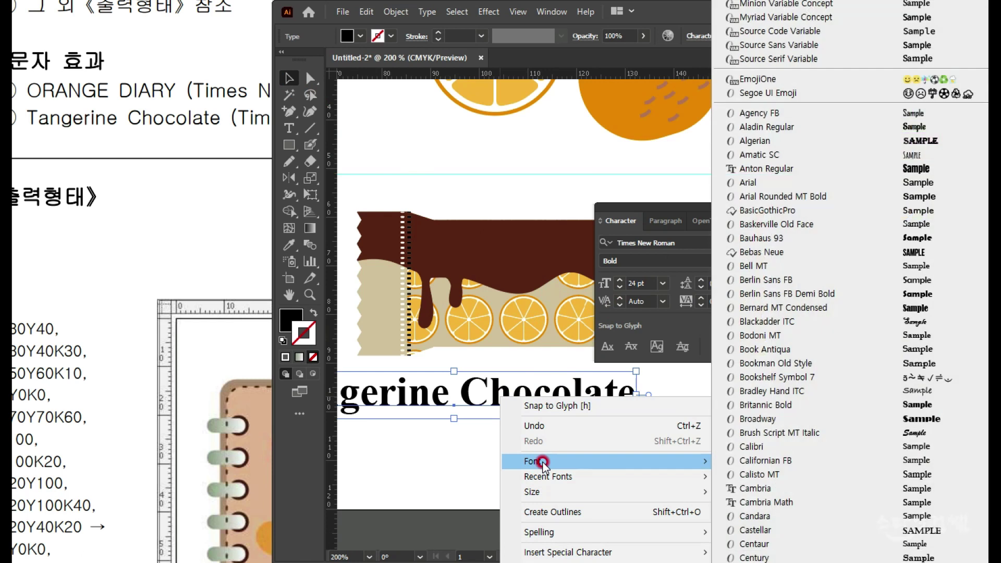
click(290, 78)
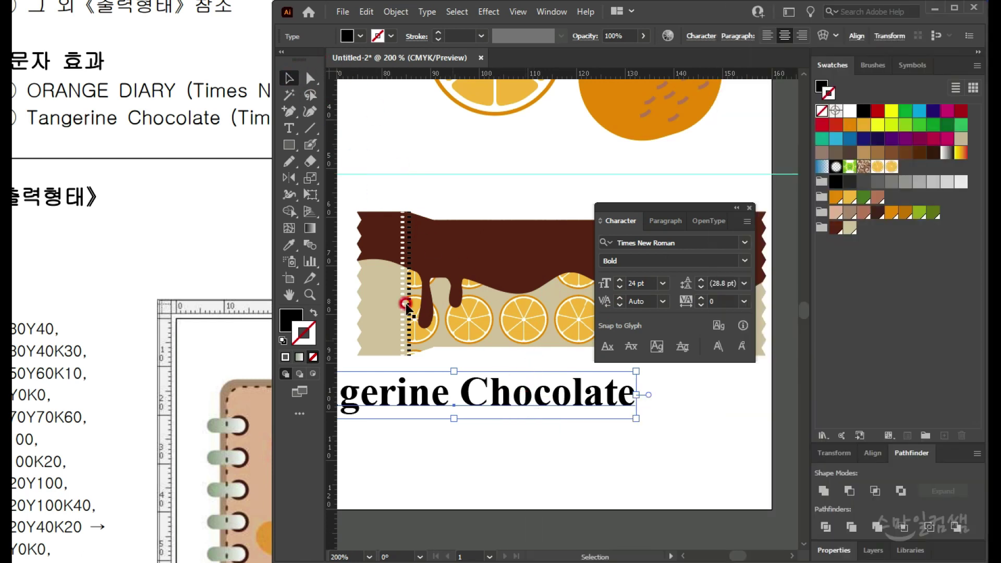
Step: Set the "Tangerine Chocolate" text size to 15 pt, consulting the reference's font and colour specification
click(191, 99)
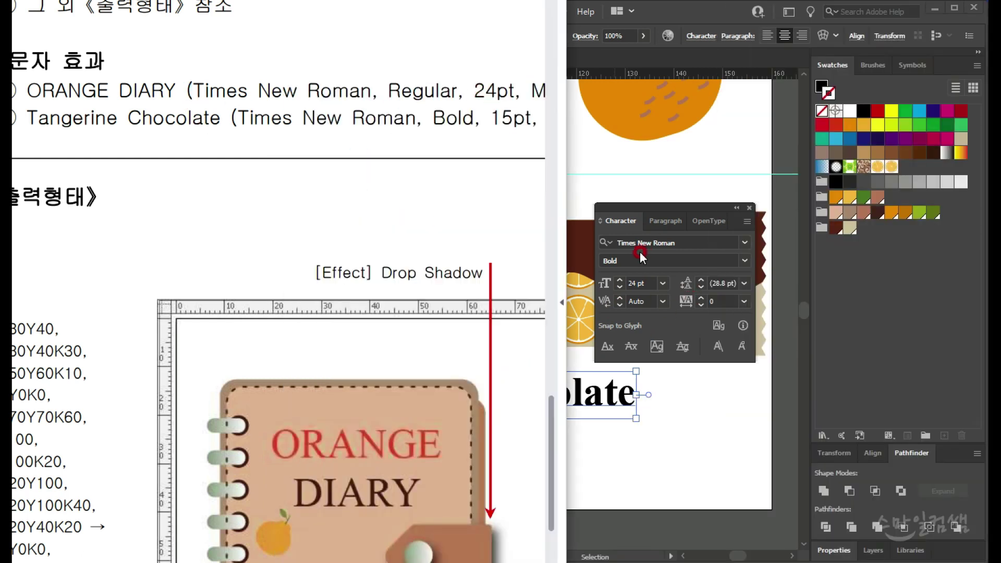
drag(461, 109, 282, 88)
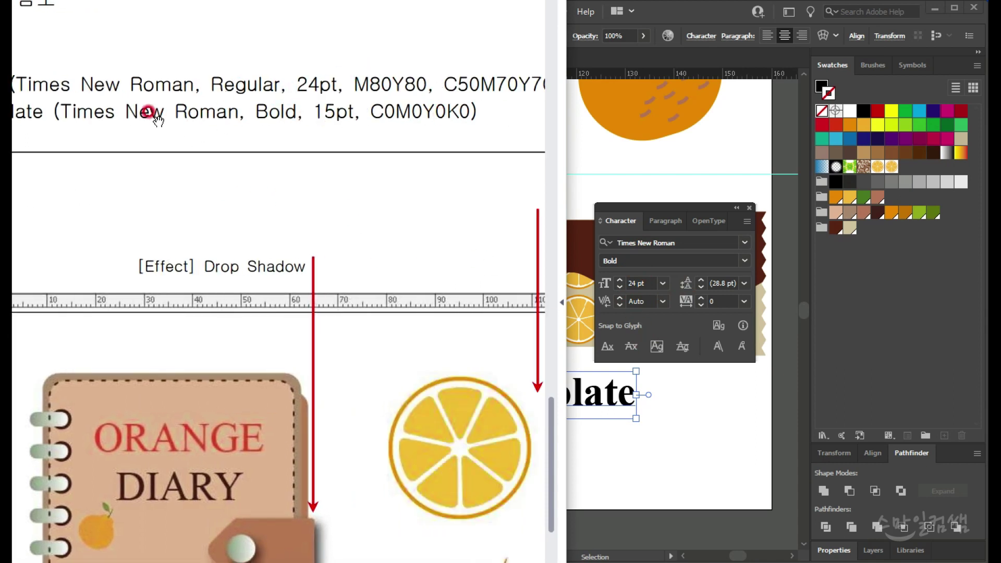
click(642, 281)
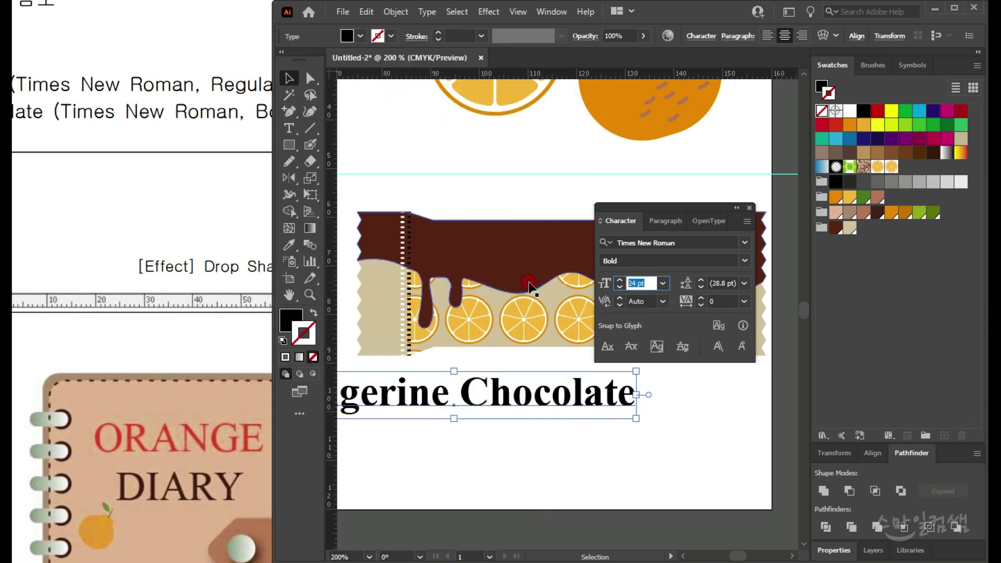
text(15)
key(Return)
click(231, 155)
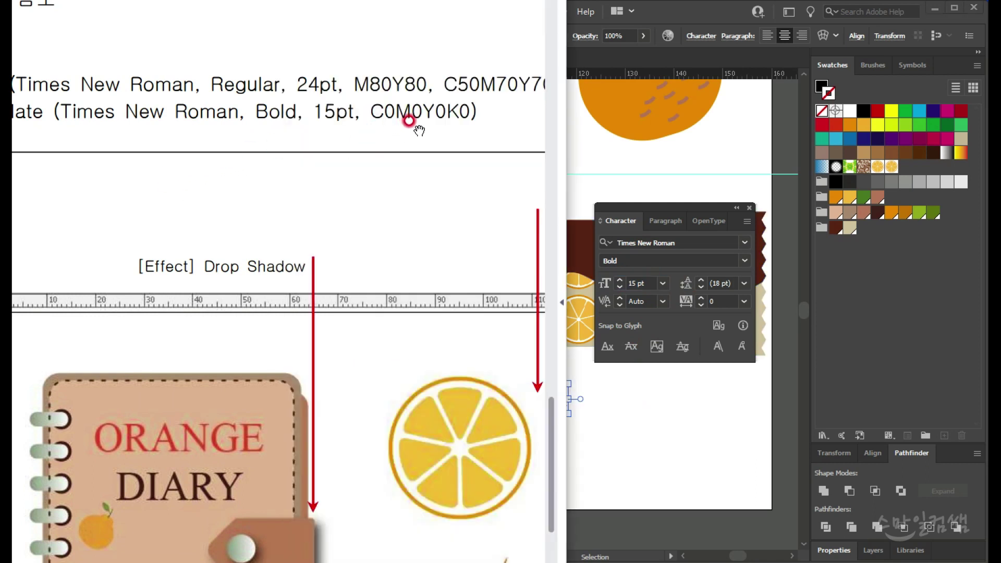
Step: Fill the "Tangerine Chocolate" text with white
click(671, 206)
click(842, 110)
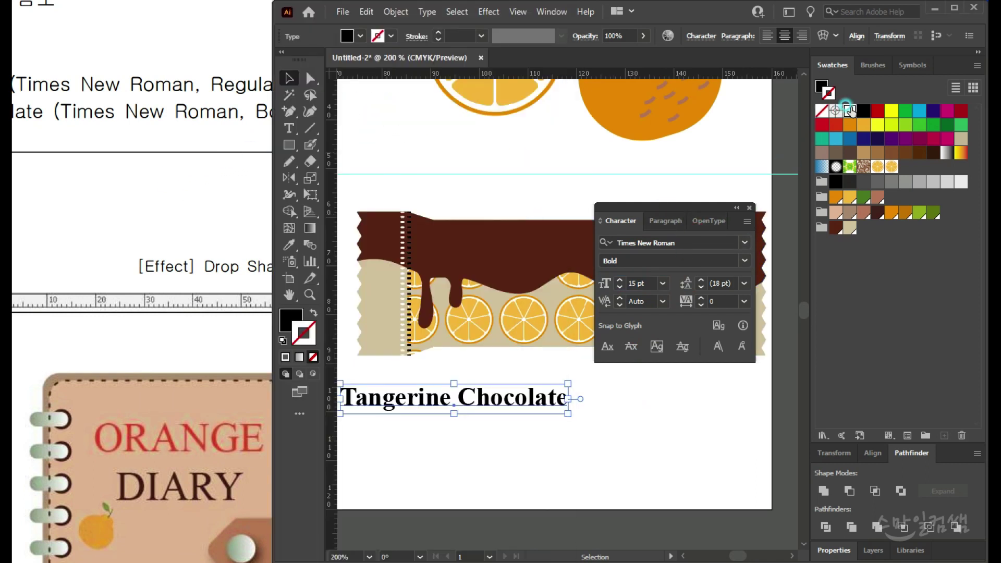
click(312, 313)
click(312, 356)
click(290, 317)
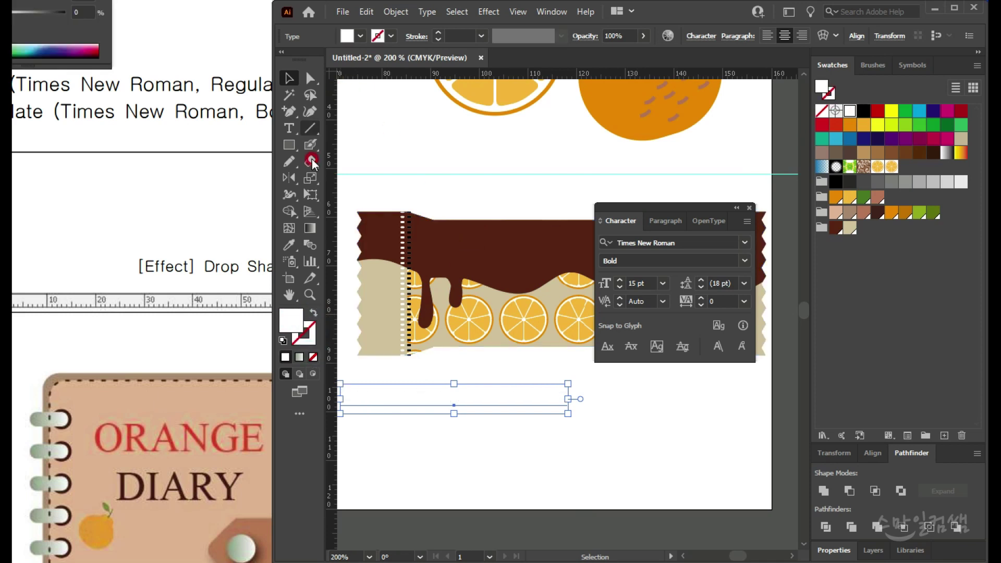
Step: Move the "Tangerine Chocolate" text onto the wrapper's dark chocolate area and centre it there, following the reference
drag(453, 405, 545, 257)
click(749, 208)
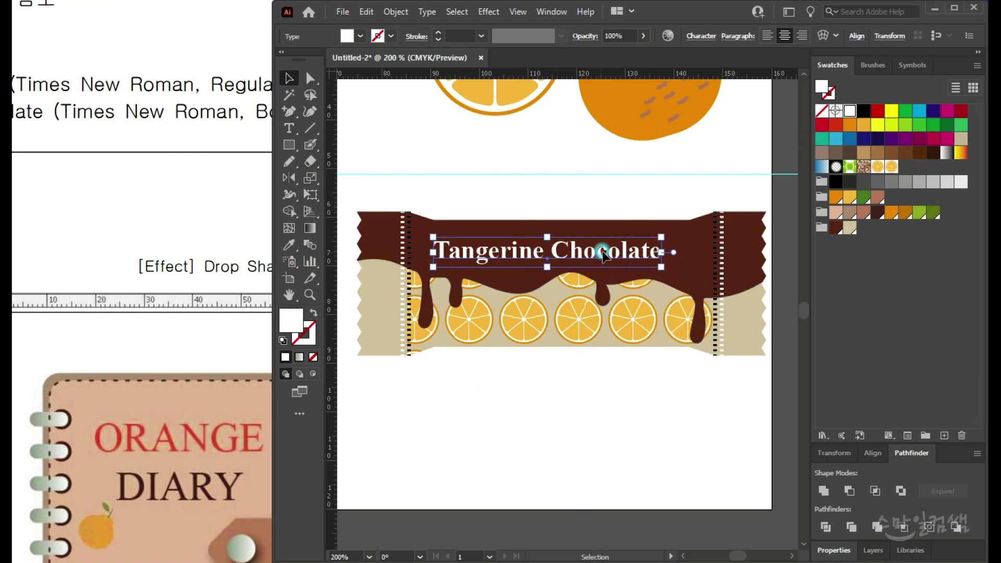
click(254, 445)
drag(253, 444, 156, 281)
drag(348, 350, 251, 375)
click(699, 443)
drag(509, 252, 526, 249)
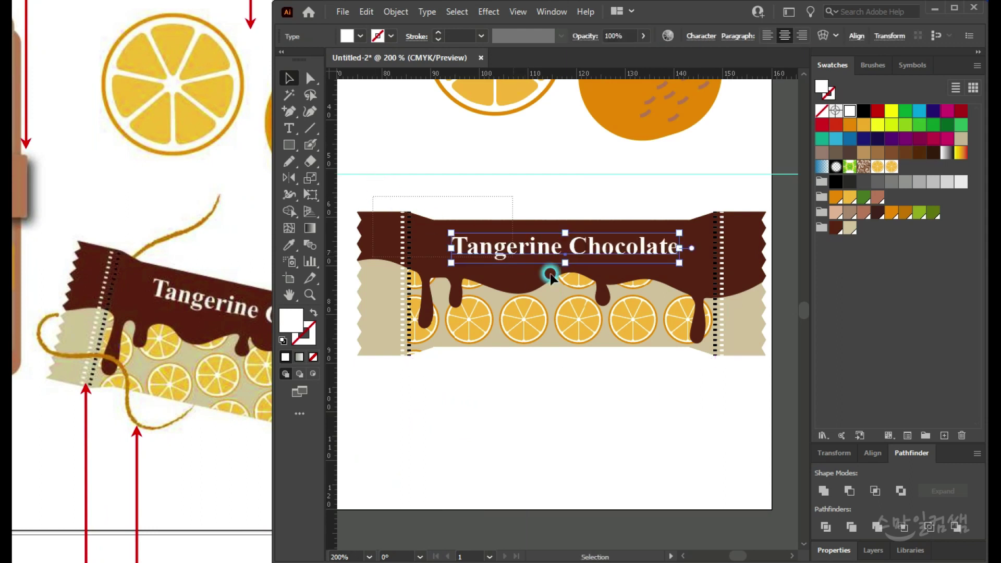
Step: Try to scale the whole wrapper down slightly together with its title text
drag(749, 388, 749, 387)
scroll(663, 358, down, 2)
click(165, 335)
drag(289, 377, 253, 334)
click(643, 398)
drag(683, 388, 560, 313)
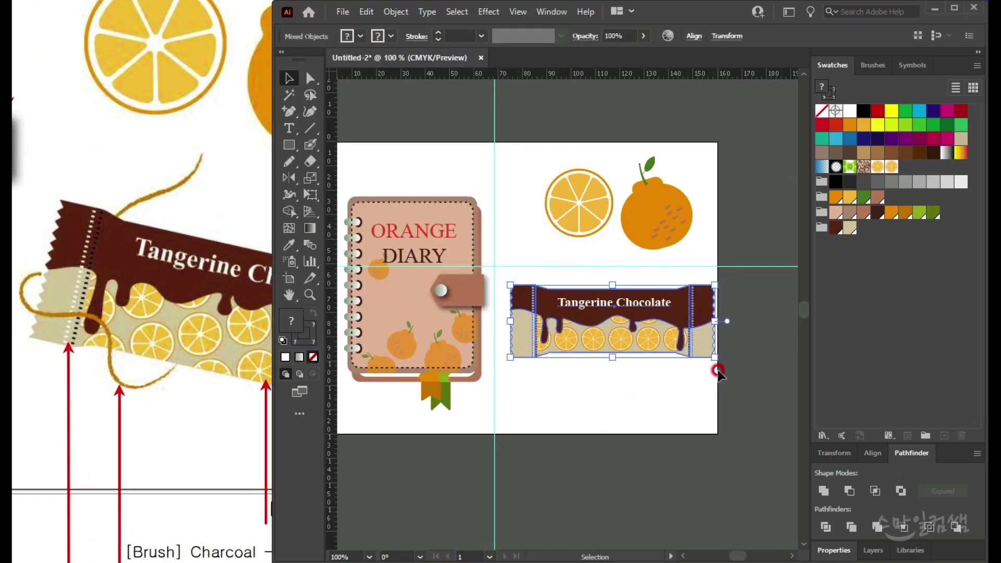
drag(708, 354, 700, 349)
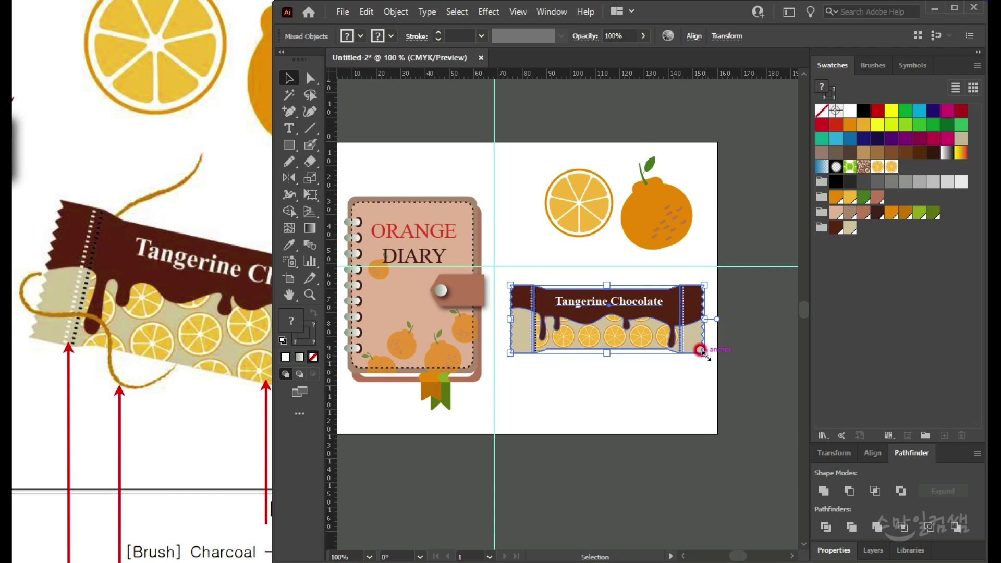
scroll(632, 297, up, 4)
click(566, 214)
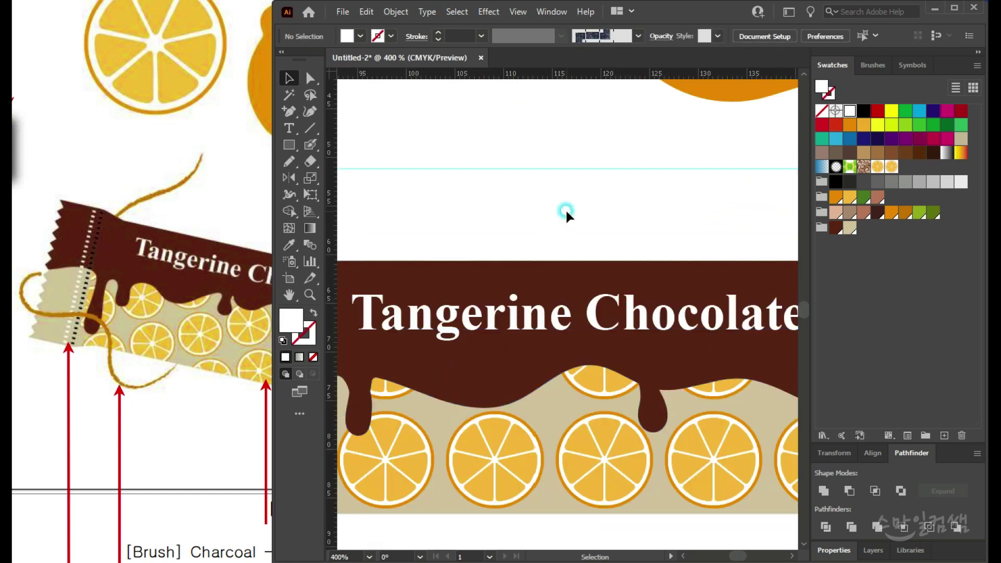
click(576, 330)
Step: Scale the wrapper artwork and seam lines down slightly, leaving the title text out of the selection
scroll(577, 365, down, 2)
scroll(583, 373, down, 1)
key(space)
drag(761, 437, 648, 331)
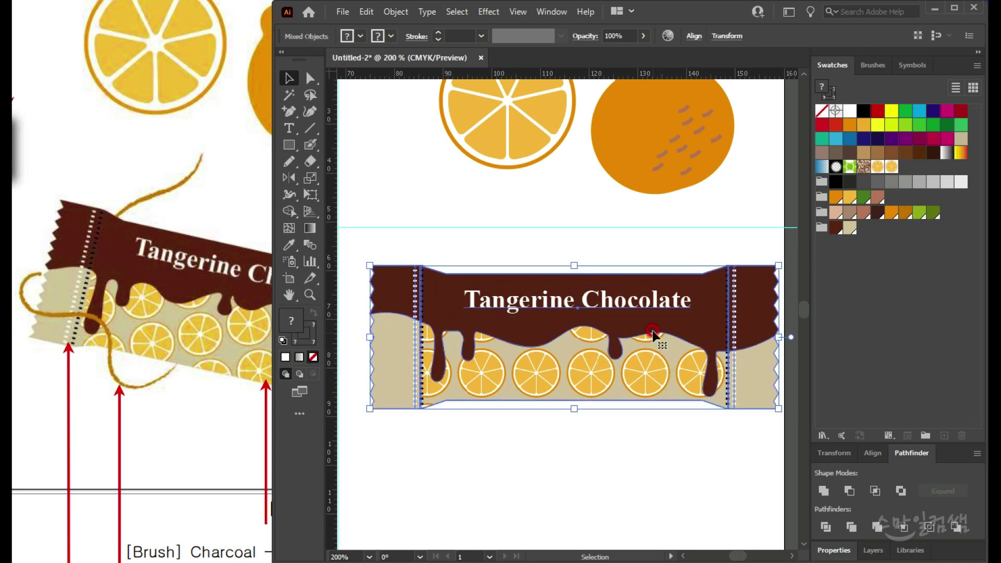
shift+click(703, 384)
scroll(740, 416, down, 1)
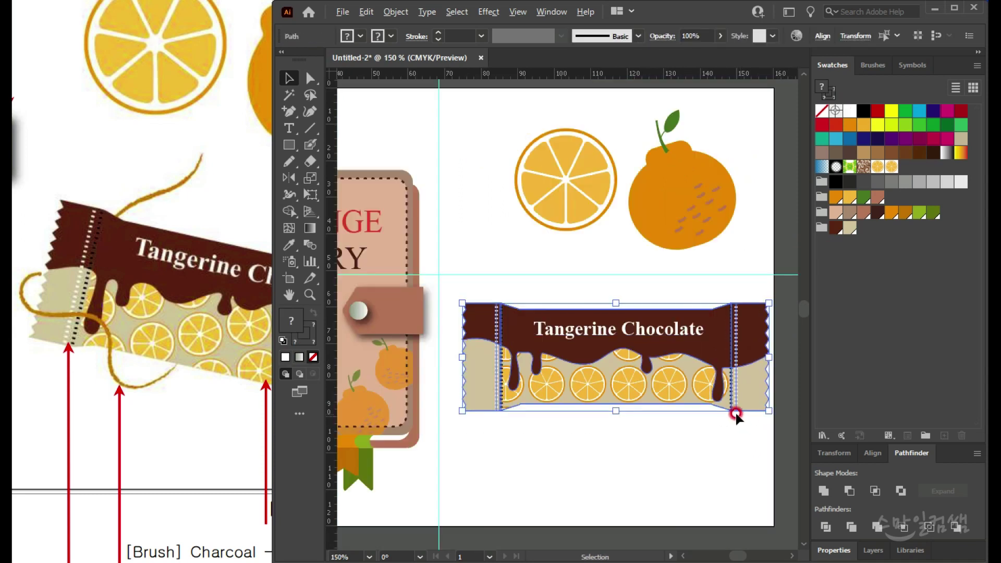
mouse_move(698, 408)
mouse_down()
mouse_move(676, 382)
mouse_move(681, 415)
mouse_up()
key(ctrl+z)
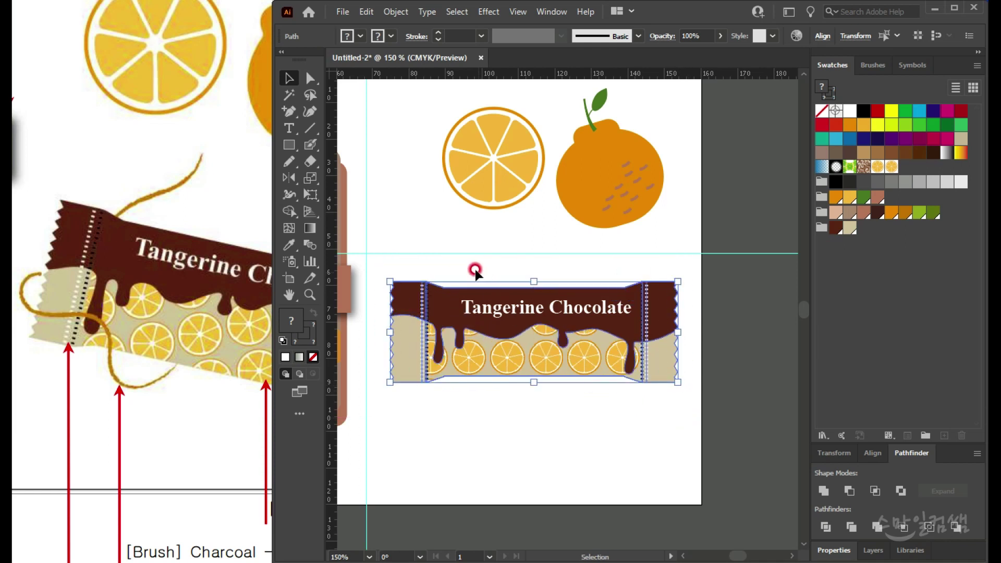
Step: Rotate the whole wrapper with its text slightly clockwise like the reference, and shift it down below the horizontal guide
click(458, 268)
drag(484, 311, 677, 412)
click(409, 416)
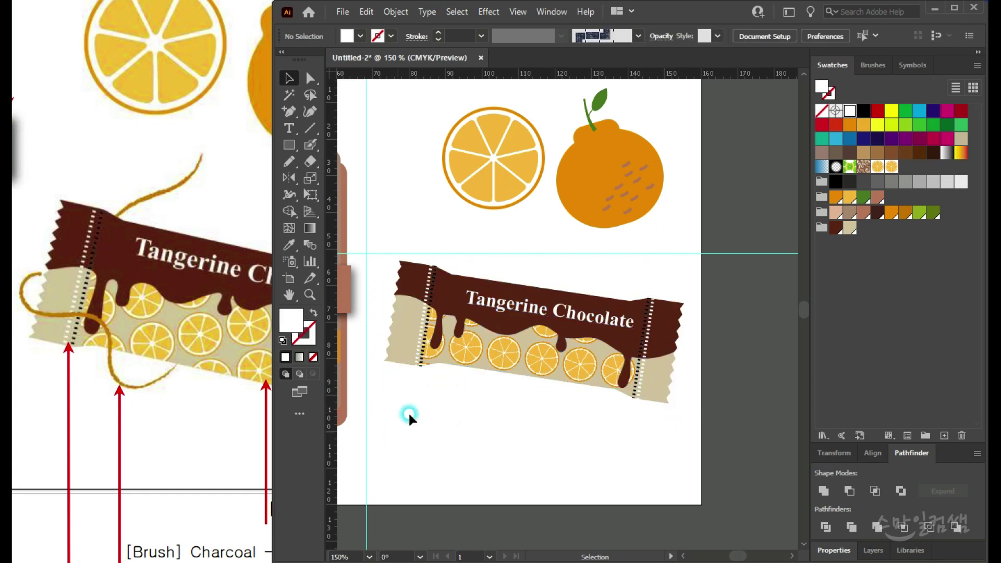
drag(479, 303, 630, 363)
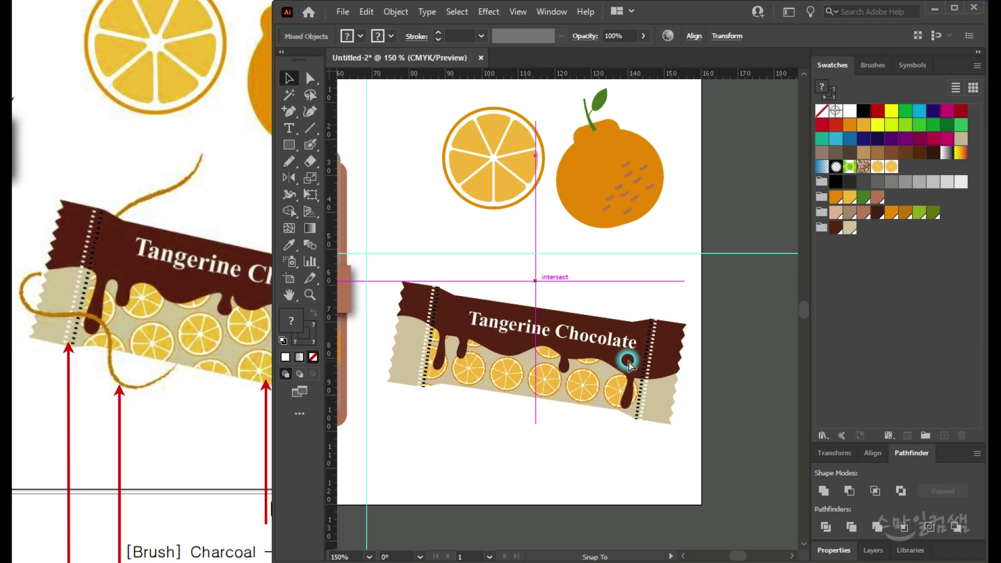
click(455, 271)
Step: Check the stroke weight of the white dashed line on the wrapper's left seam
scroll(436, 286, up, 4)
click(417, 302)
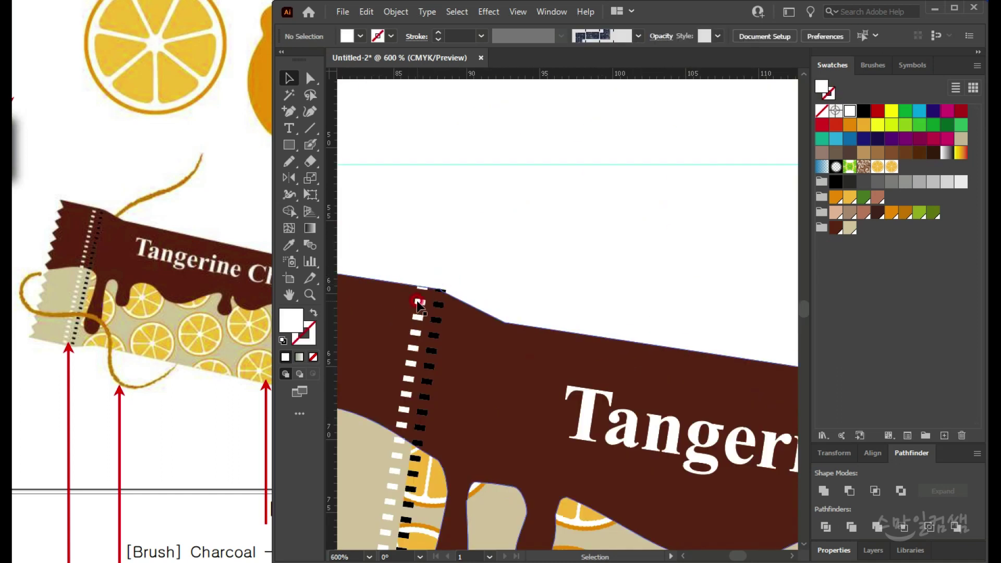
click(420, 303)
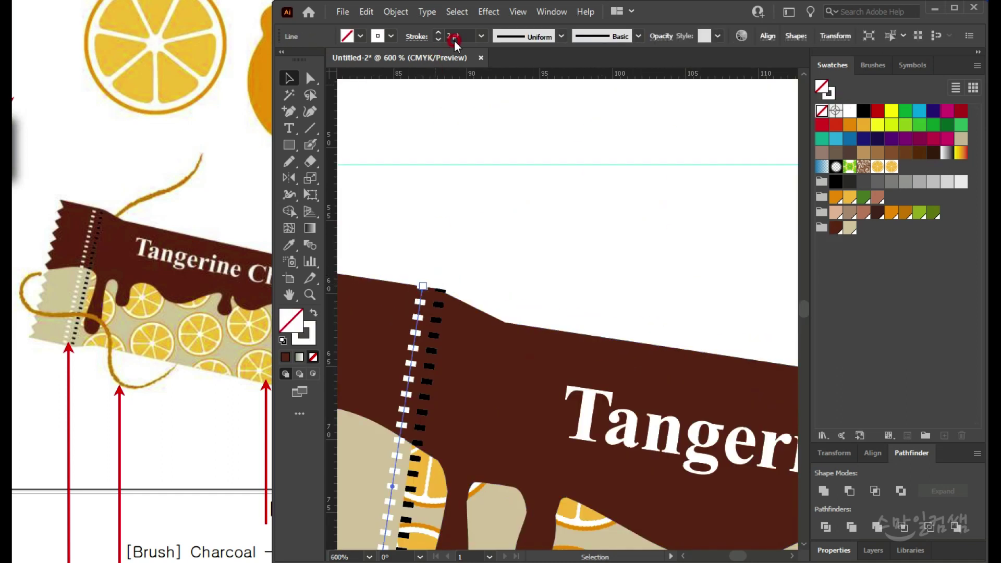
click(476, 223)
scroll(480, 264, down, 3)
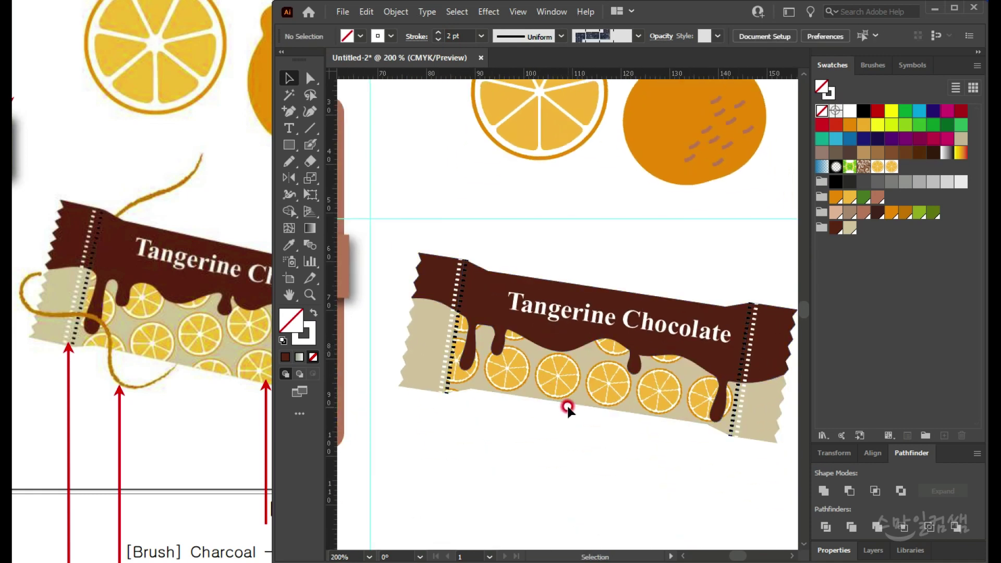
Step: Scale only the orange slice pattern fill uniformly to 80%, without transforming the wrapper shape, and compare it with the reference
click(556, 378)
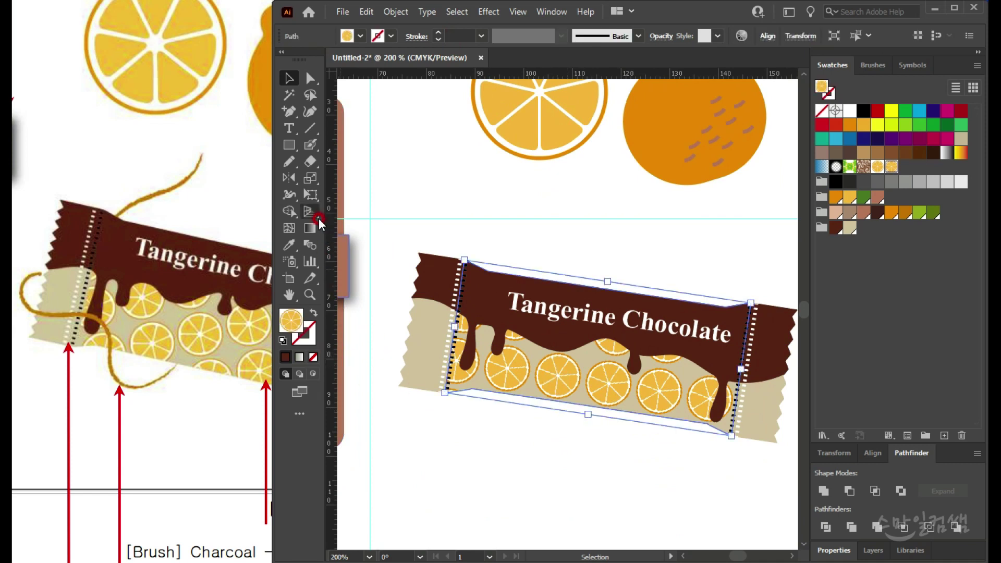
double_click(310, 178)
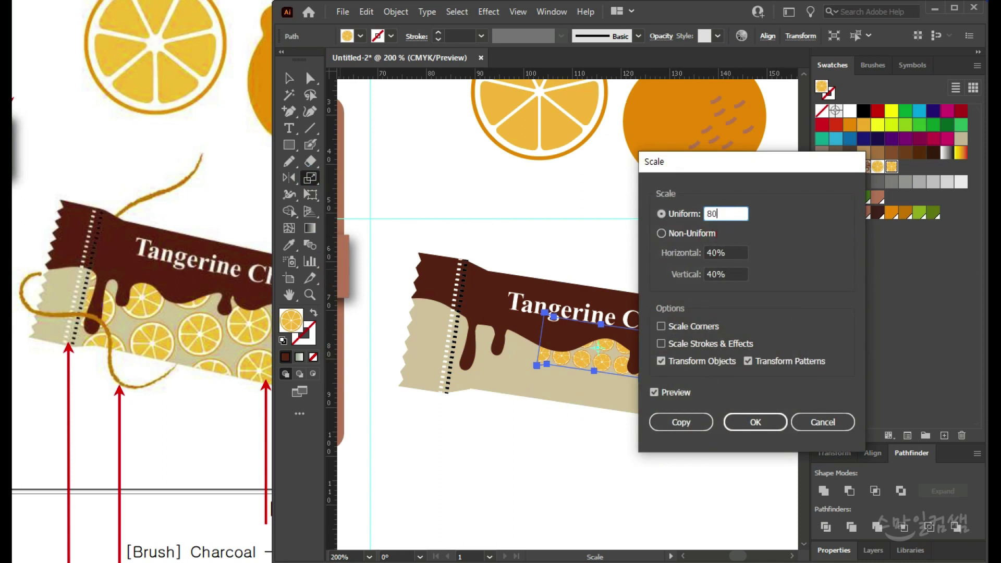
text(80)
click(661, 362)
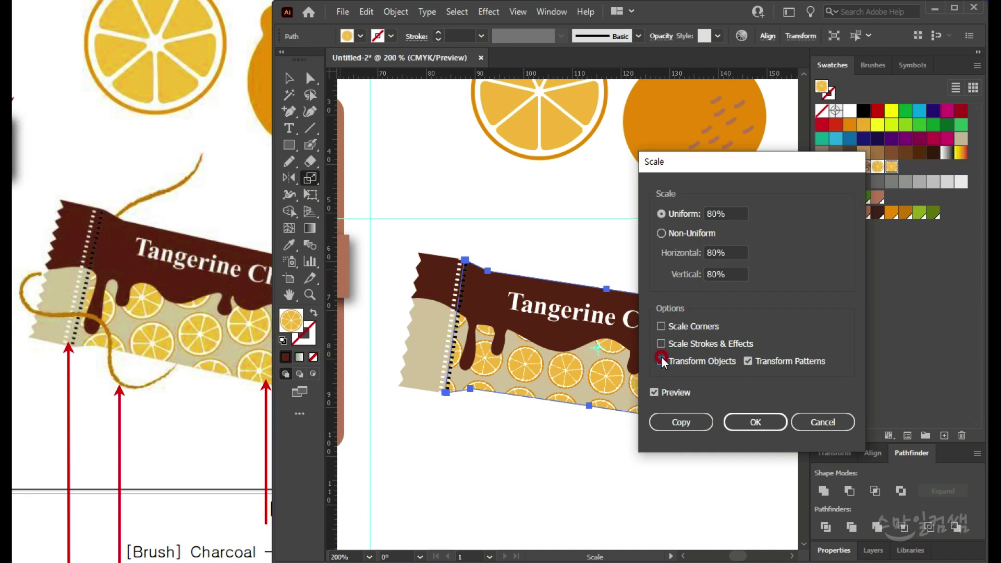
click(742, 426)
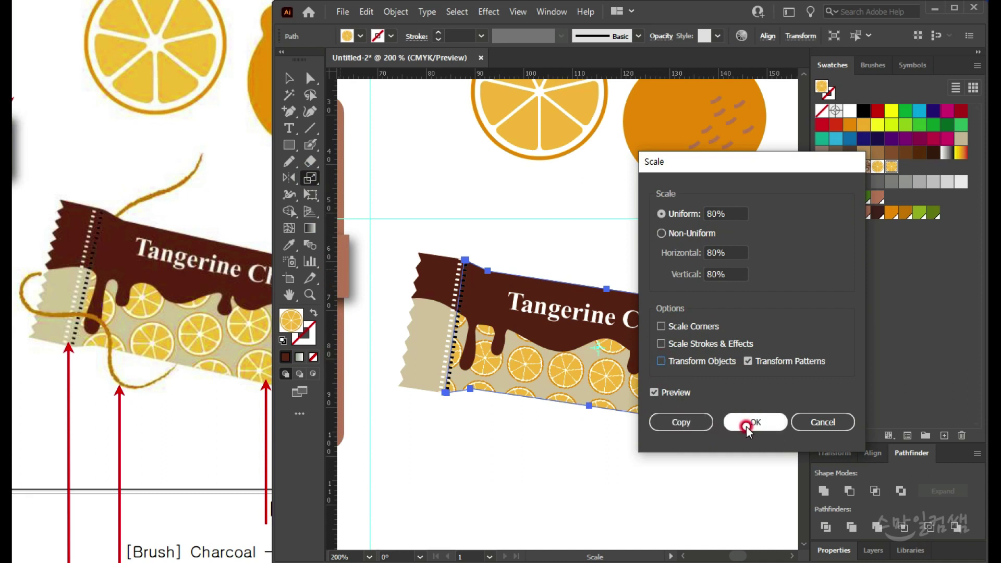
click(205, 518)
drag(246, 487, 246, 351)
click(632, 256)
click(285, 72)
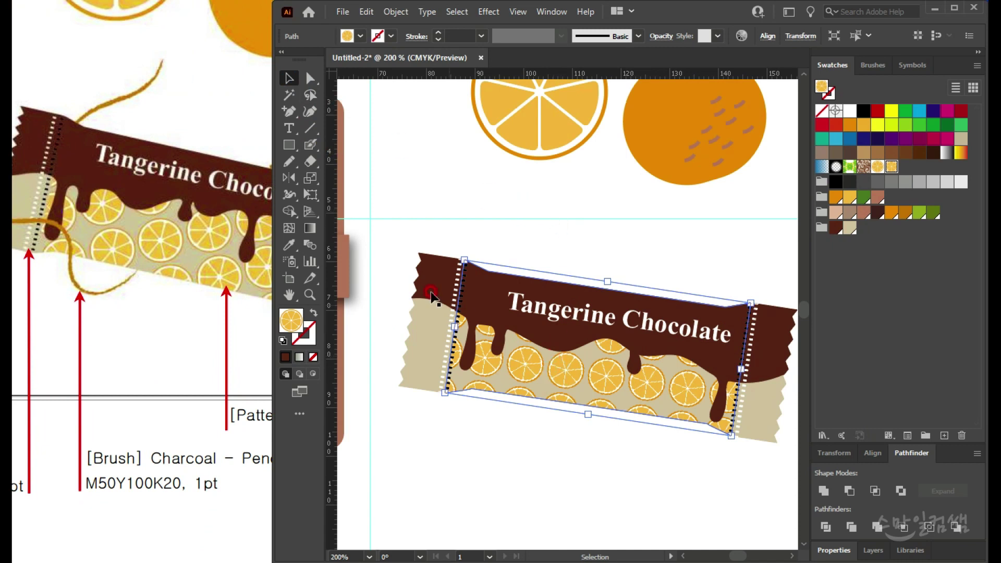
Step: Rotate only the orange slice pattern by 13° without transforming the wrapper shape, and deselect it
click(289, 178)
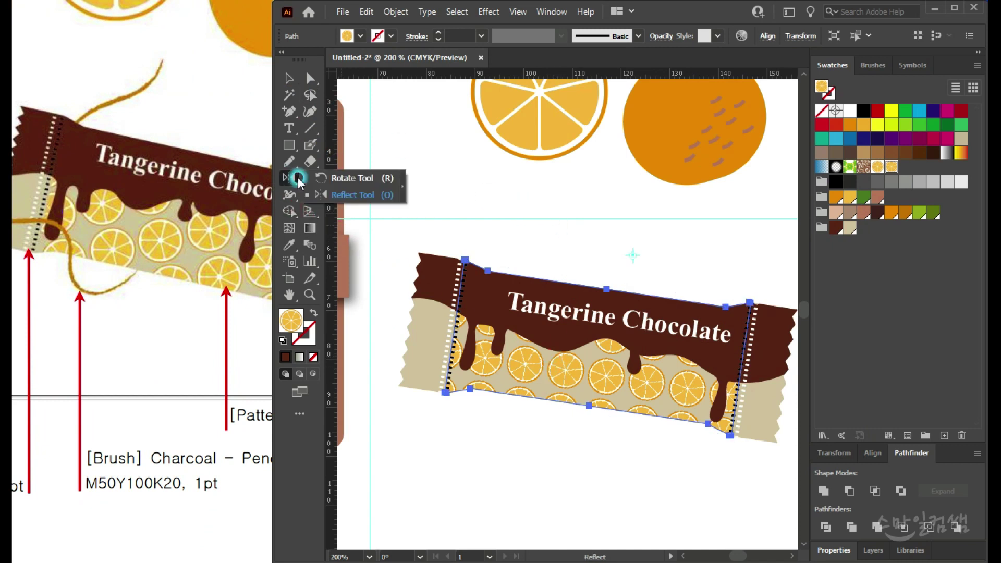
click(336, 178)
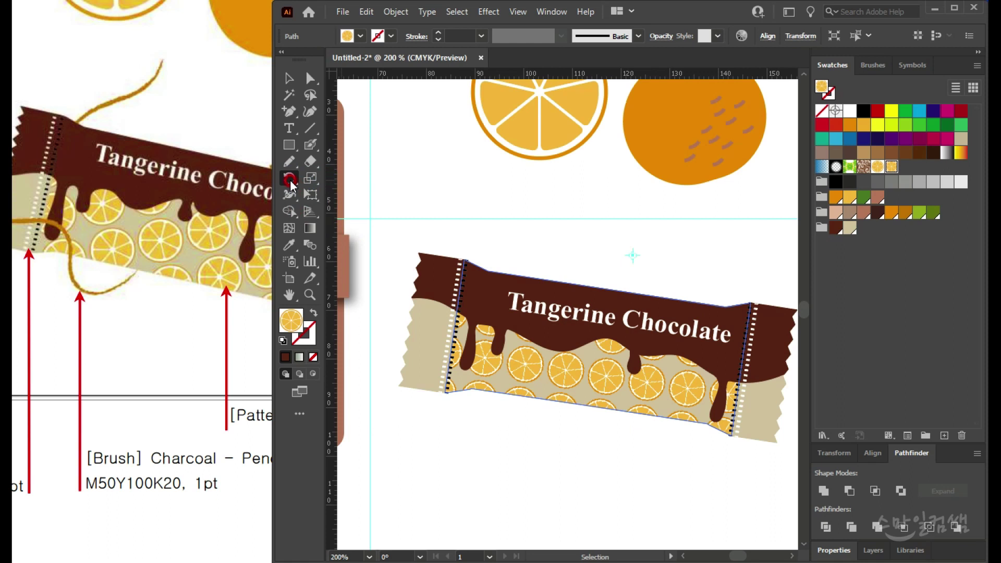
alt+click(445, 287)
drag(342, 313, 292, 354)
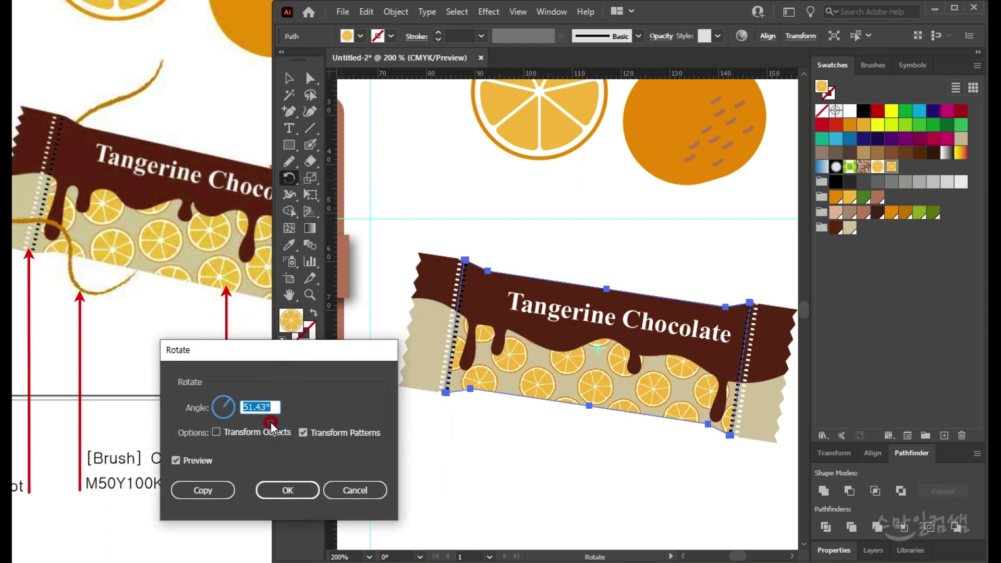
text(29)
click(233, 406)
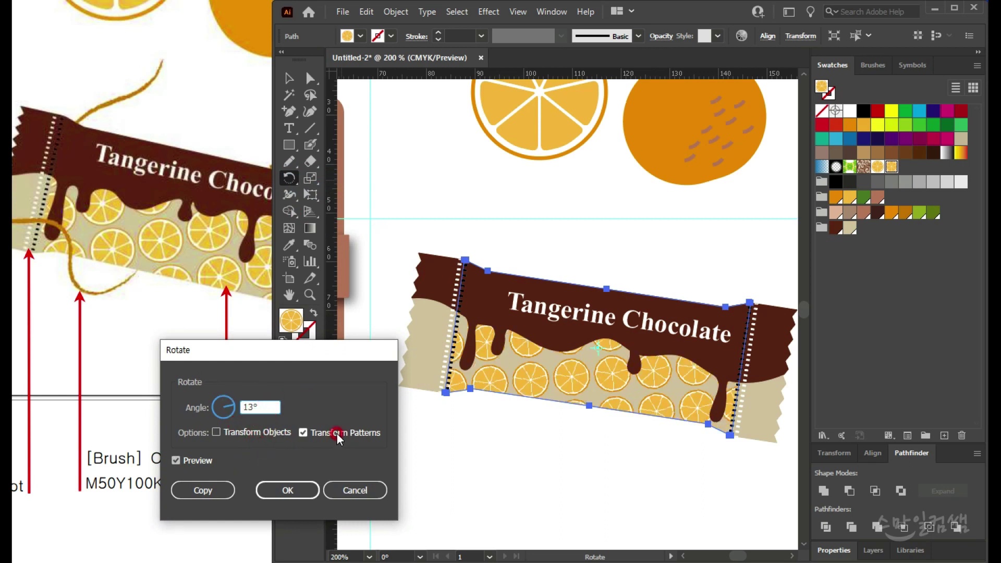
click(288, 490)
click(286, 78)
click(555, 441)
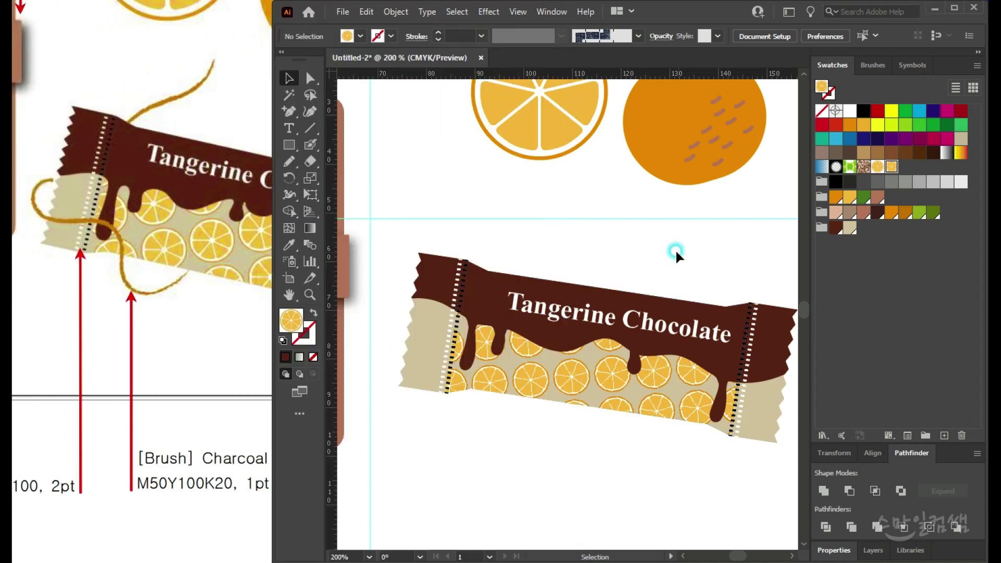
Step: Draw two string curves with the Pencil tool: one rising from the left seam's top, one looping around the wrapper's left end
click(289, 161)
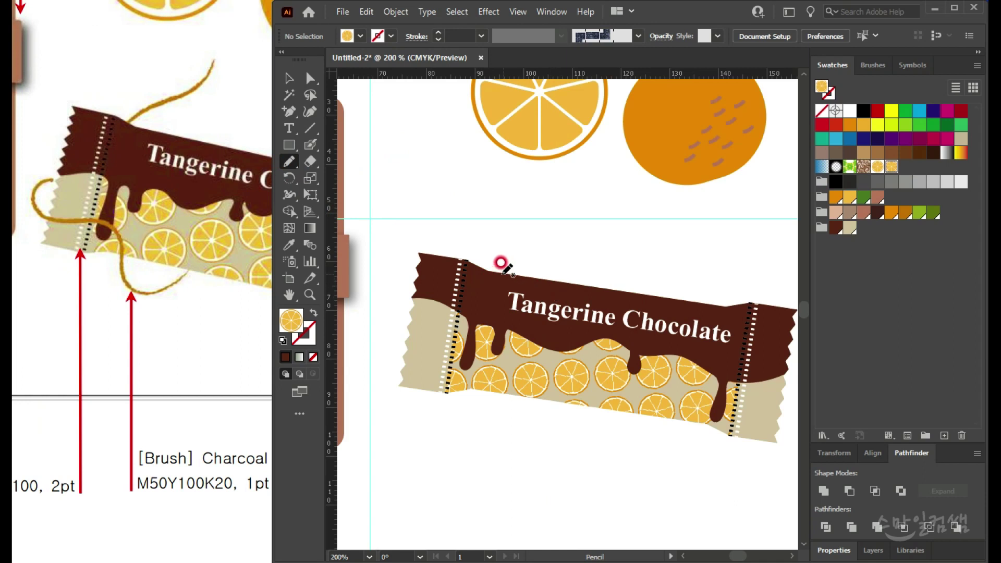
drag(479, 265, 575, 207)
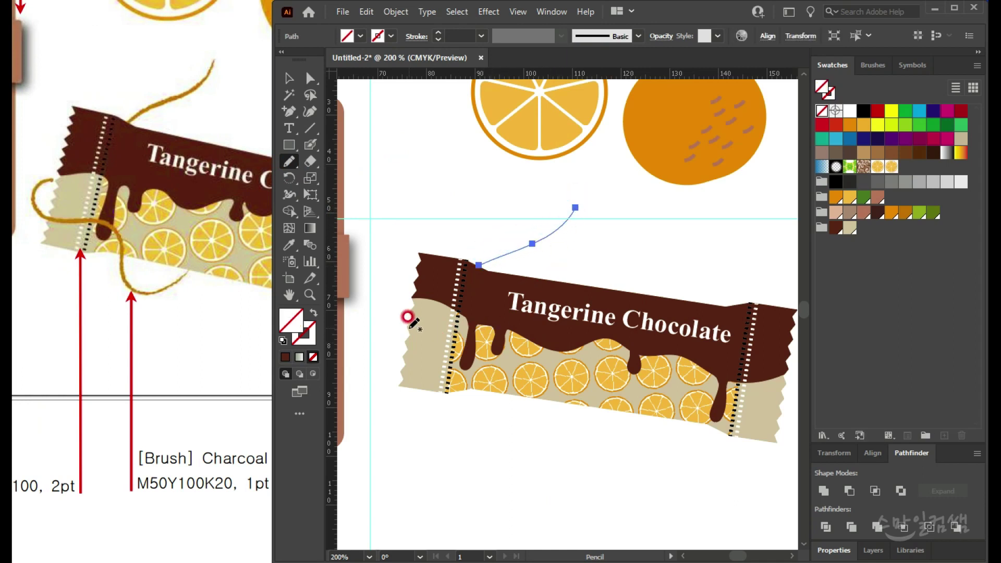
mouse_move(404, 302)
mouse_down()
mouse_move(383, 331)
mouse_move(405, 332)
mouse_up()
mouse_move(463, 354)
mouse_down()
mouse_move(494, 425)
mouse_move(527, 431)
mouse_move(553, 418)
mouse_up()
Step: Following the reference, draw a freehand string curve winding over the wrapper's right seam and ending below its lower edge
drag(202, 313, 149, 295)
drag(353, 319, 174, 325)
click(649, 251)
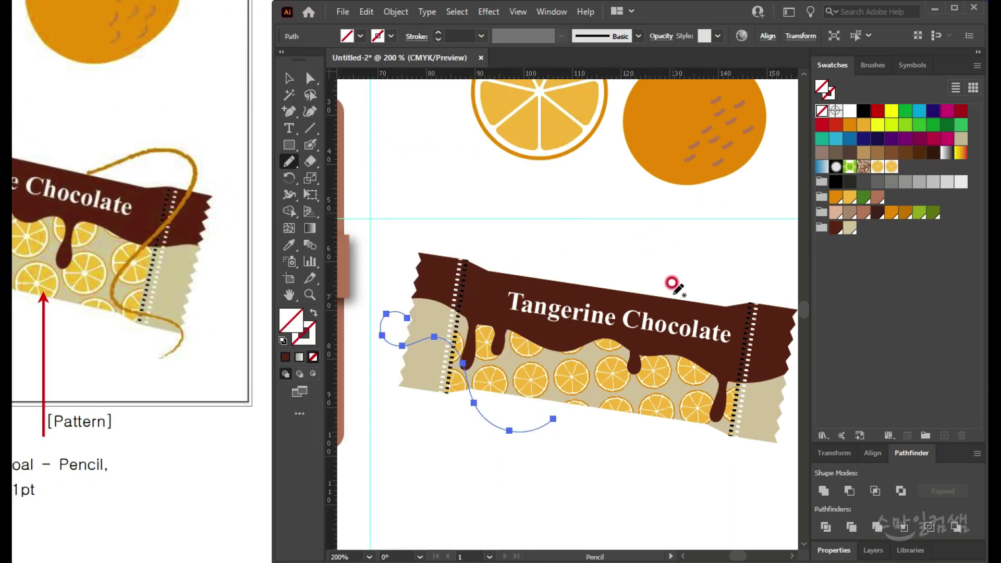
mouse_move(672, 293)
mouse_down()
mouse_move(733, 267)
mouse_move(755, 274)
mouse_move(742, 319)
mouse_move(690, 379)
mouse_move(688, 392)
mouse_move(746, 421)
mouse_move(728, 474)
mouse_up()
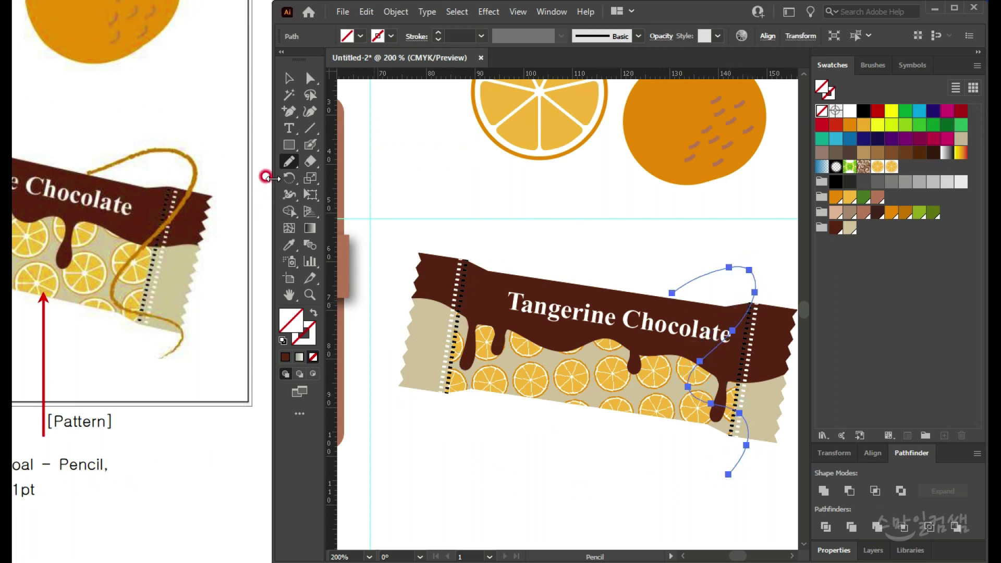
Step: Select all three string curves and consult the reference's brush, colour and stroke weight specification for them
click(290, 79)
click(524, 252)
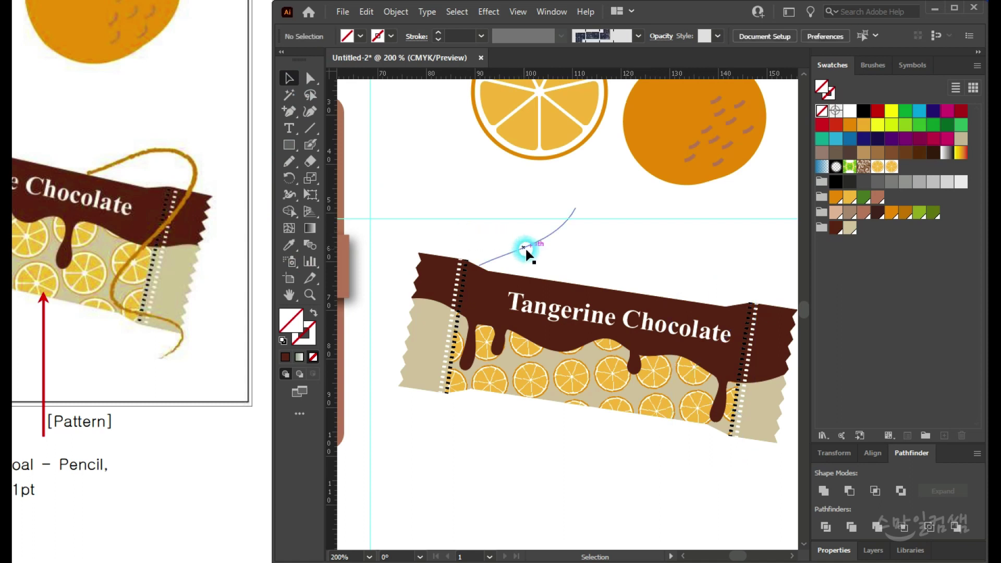
click(523, 233)
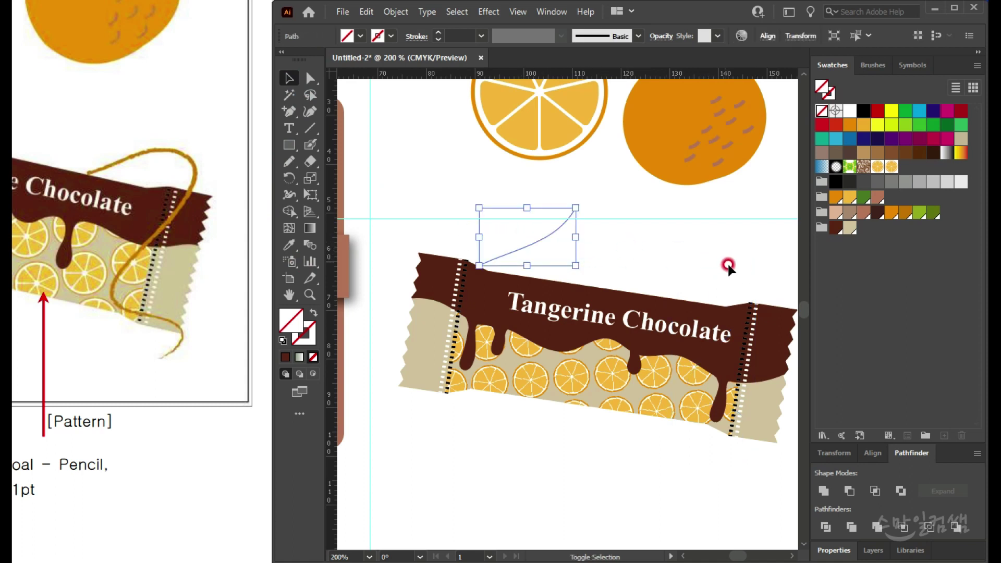
shift+click(736, 294)
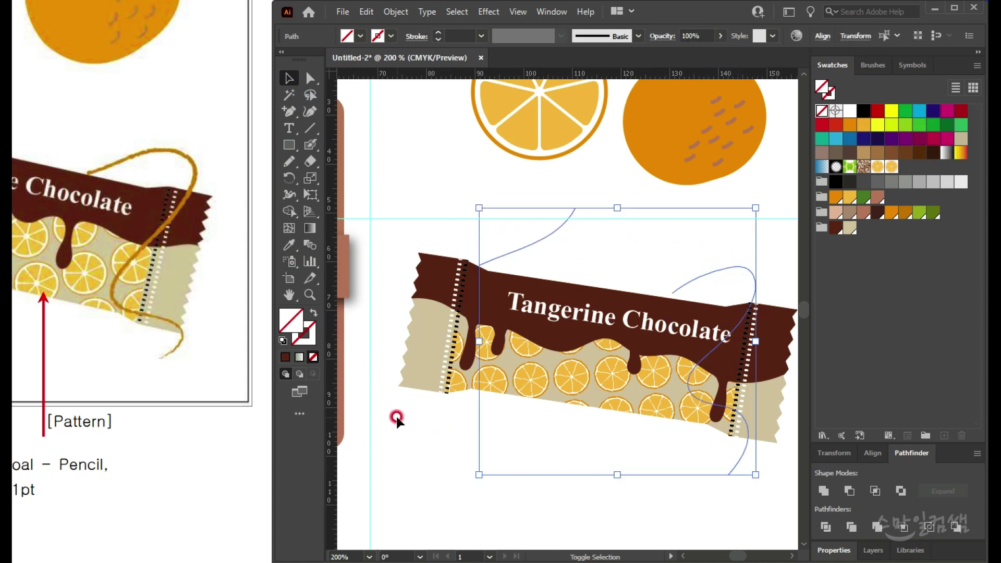
drag(487, 468, 570, 504)
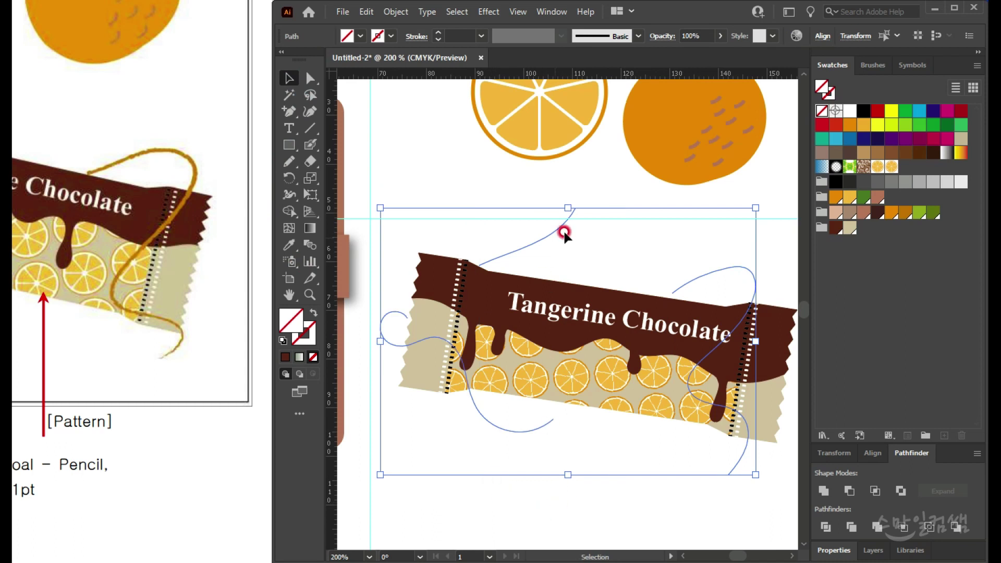
click(73, 292)
scroll(321, 266, up, 3)
drag(321, 266, 282, 264)
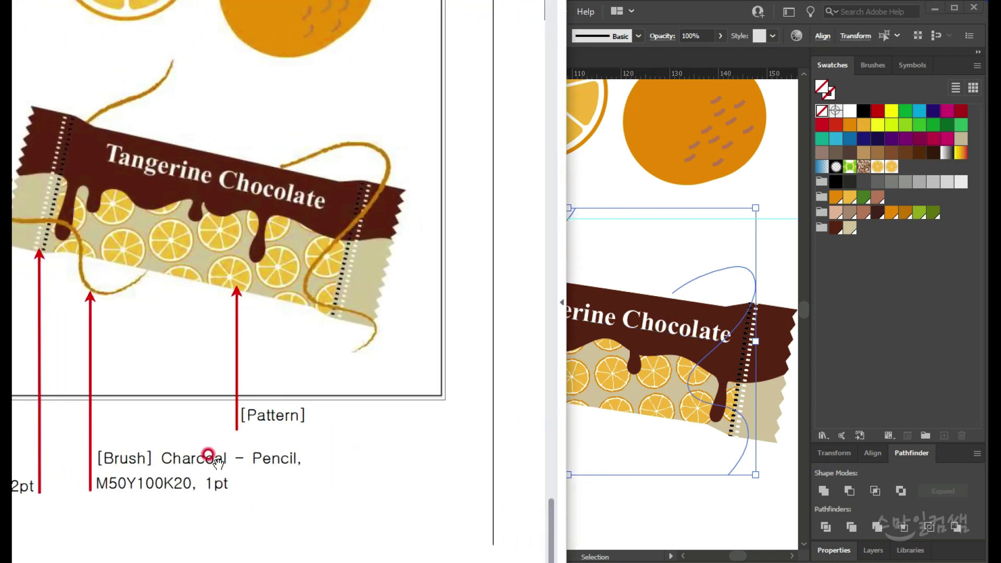
drag(138, 185, 394, 551)
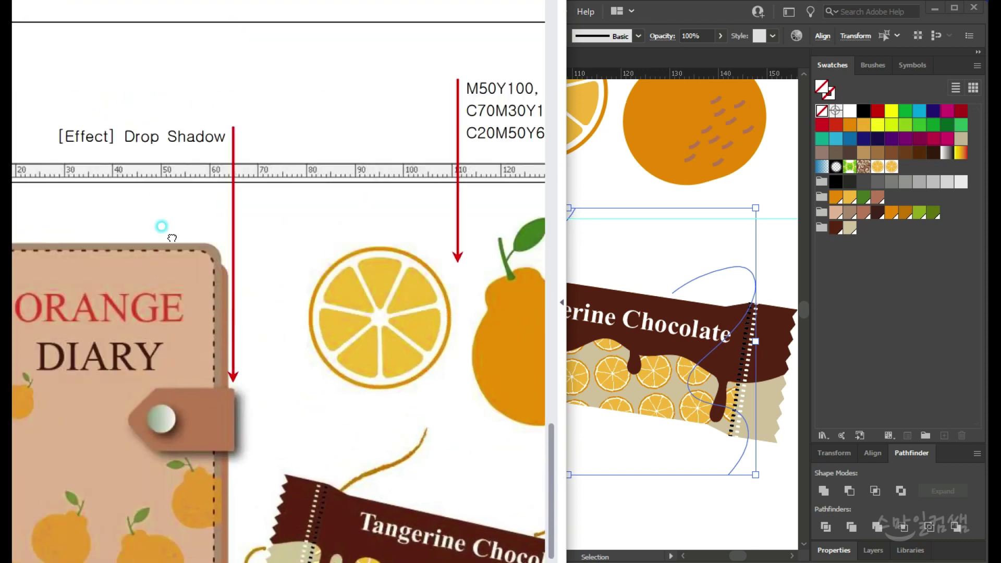
Step: Consult the reference's brush instructions and open the Artistic_ChalkCharcoalPencil brush library
drag(172, 234, 281, 523)
drag(195, 316, 330, 371)
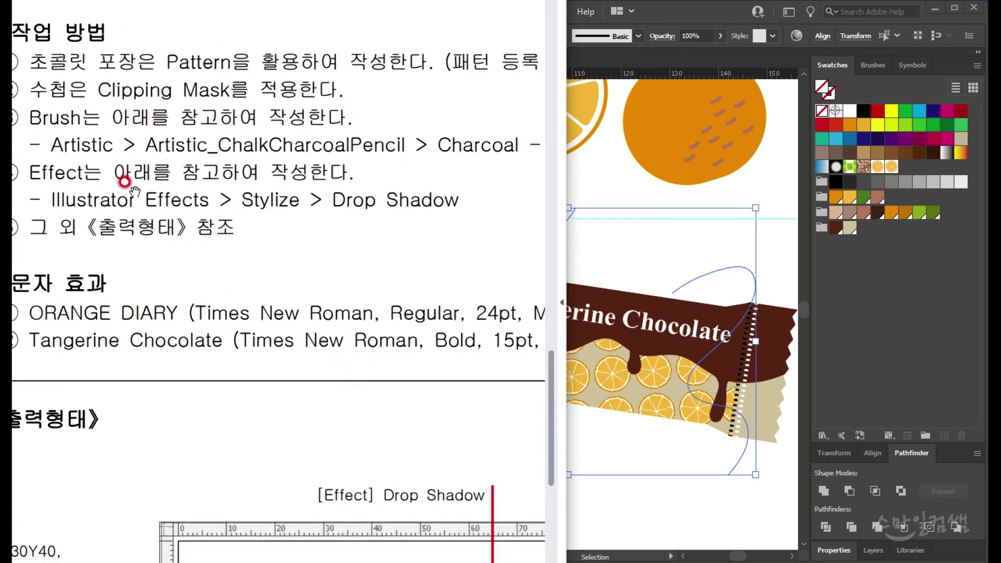
click(680, 20)
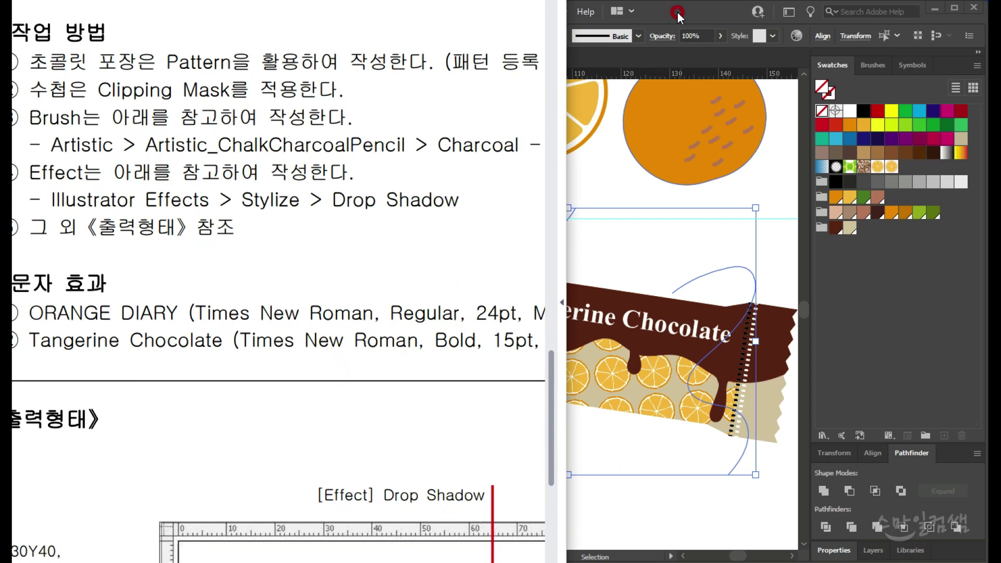
click(876, 64)
click(886, 111)
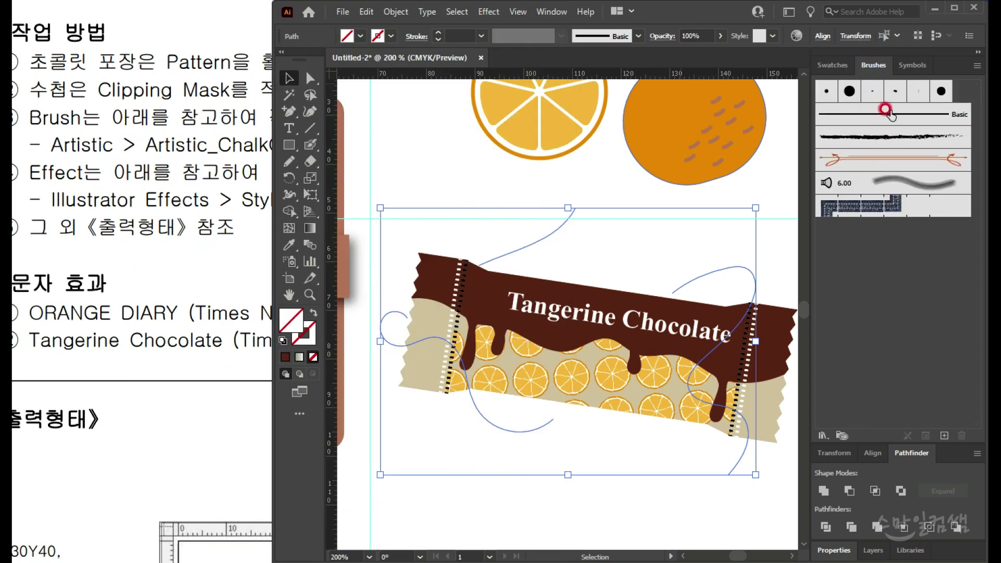
click(974, 66)
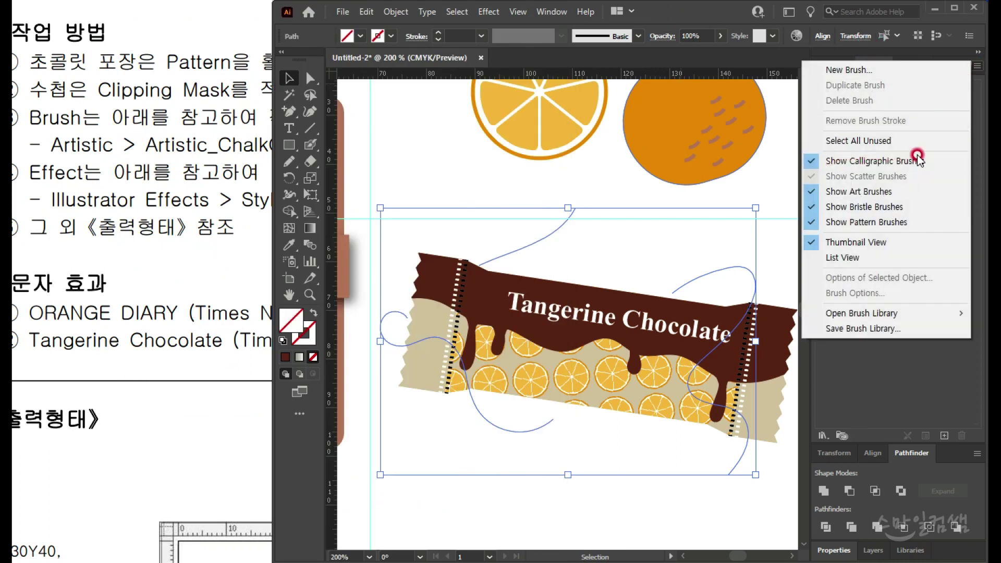
click(837, 313)
click(732, 329)
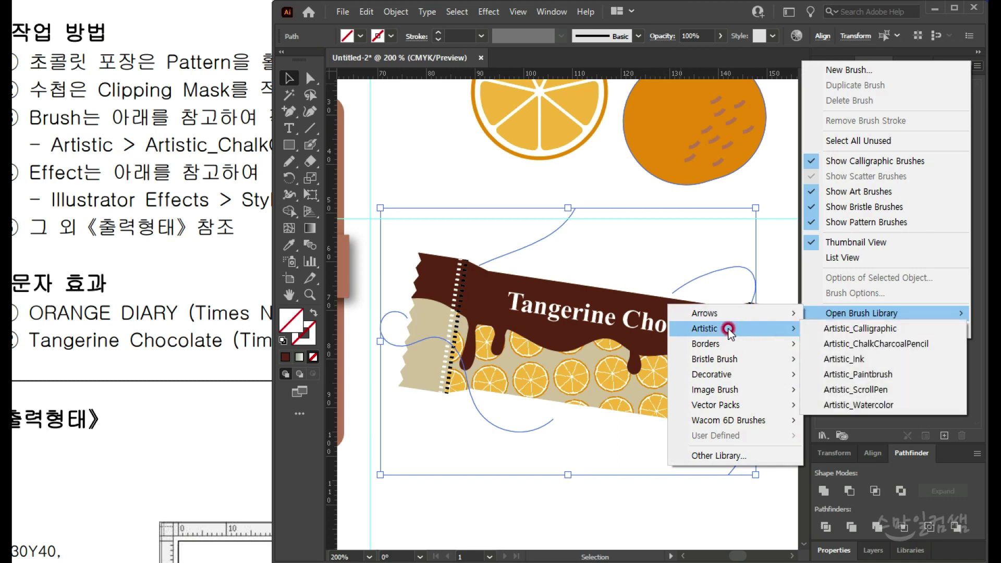
click(837, 341)
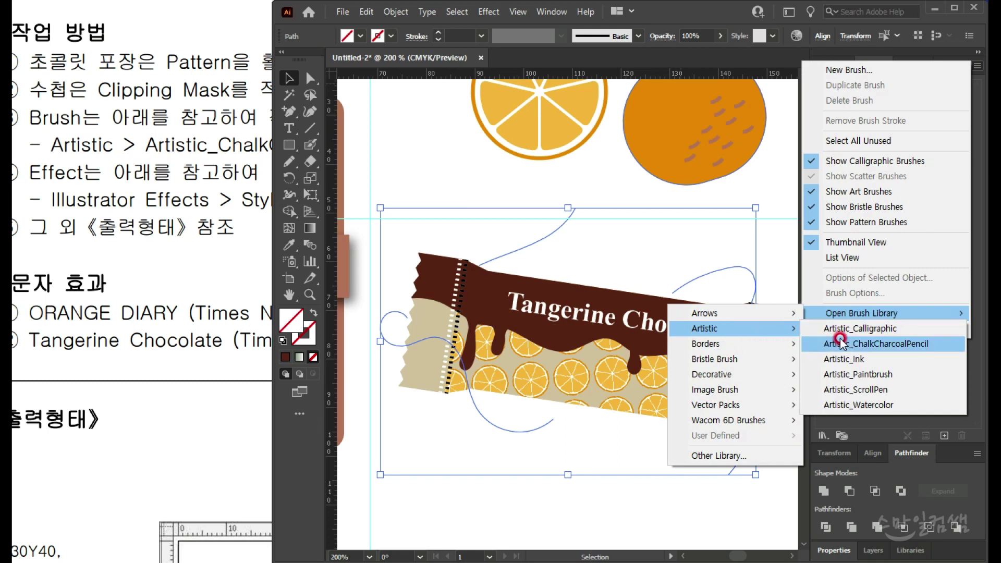
Step: Check the brush name in the reference, enlarge the brush library, and apply the Charcoal – Pencil brush to the three string curves
click(206, 148)
click(474, 149)
mouse_move(474, 149)
mouse_down()
mouse_move(496, 147)
mouse_move(353, 151)
mouse_up()
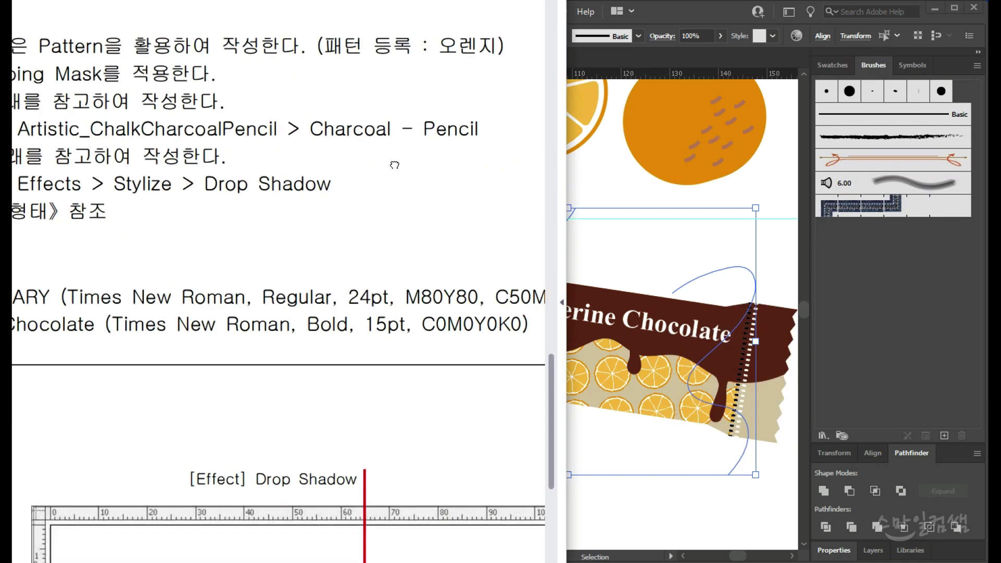
click(640, 36)
click(663, 13)
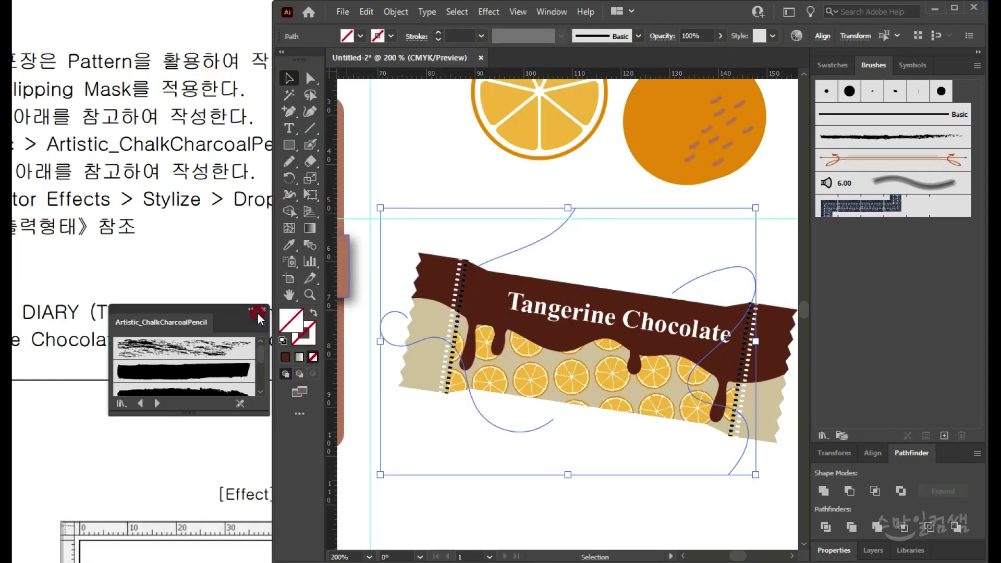
drag(209, 309, 510, 231)
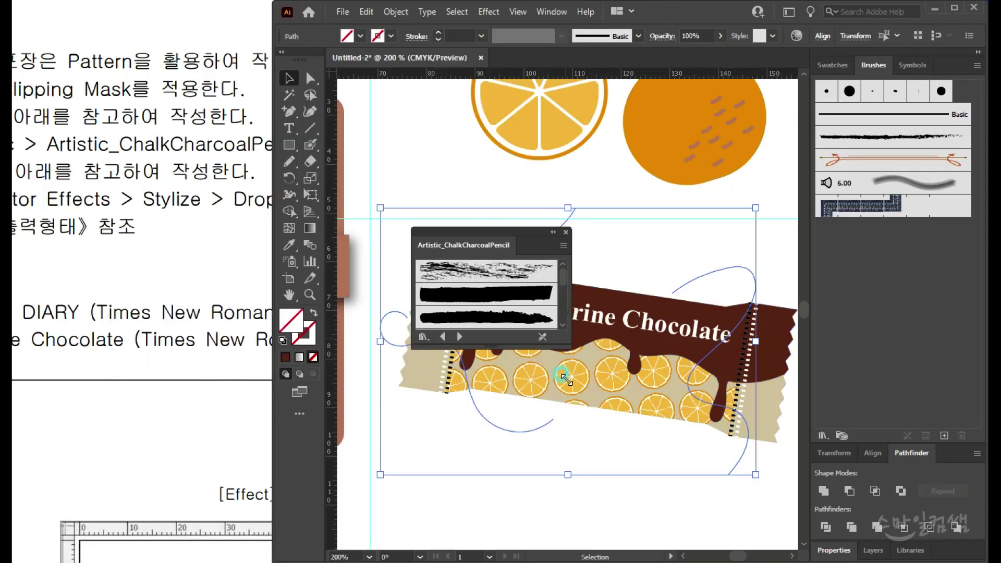
drag(561, 335, 562, 529)
scroll(475, 441, down, 3)
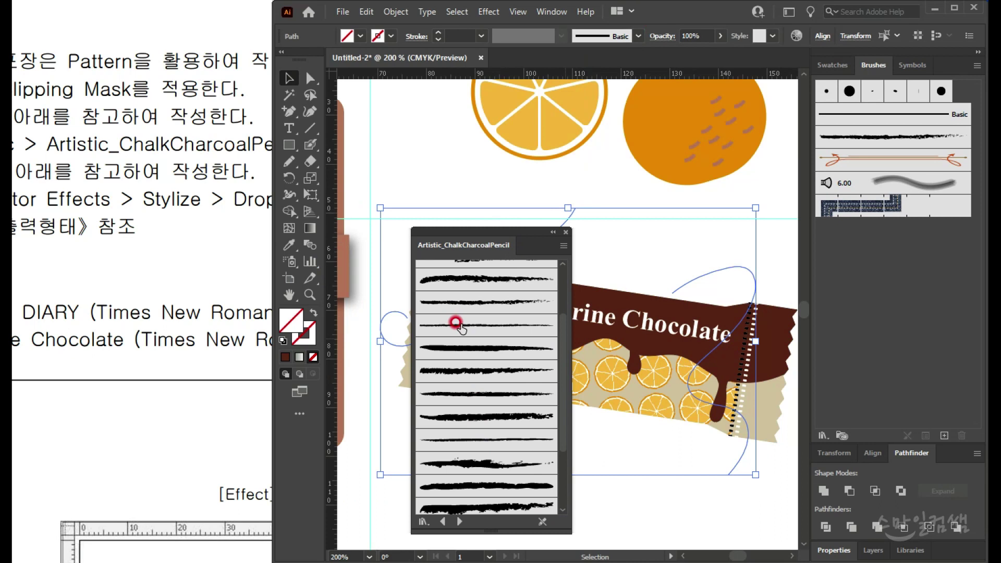
click(456, 324)
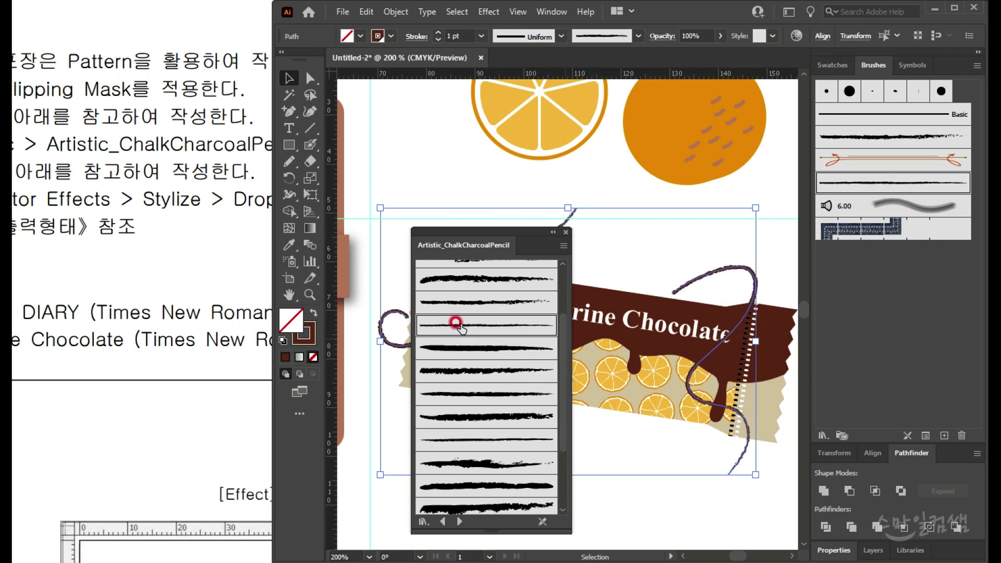
Step: Set the strings' stroke colour to C0 M50 Y100 K20, following the reference's brush specification
click(306, 340)
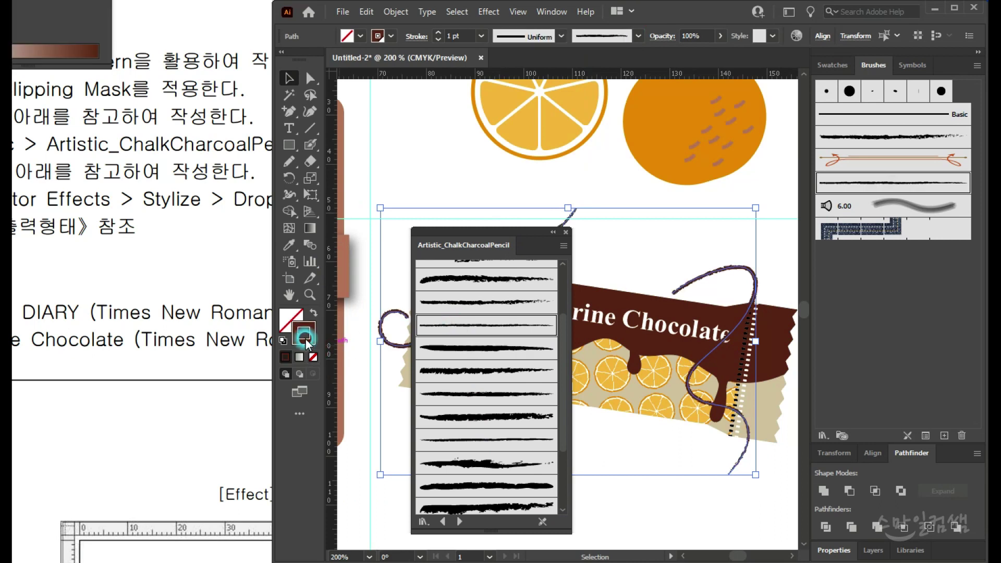
drag(183, 405, 134, 5)
drag(245, 349, 226, 253)
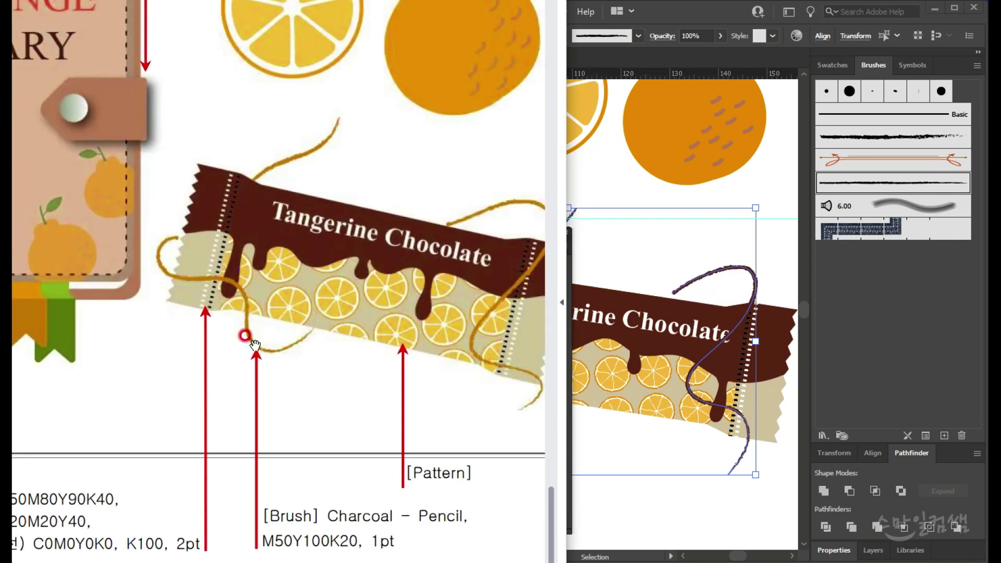
mouse_move(285, 468)
mouse_down()
mouse_move(196, 391)
mouse_move(94, 407)
mouse_up()
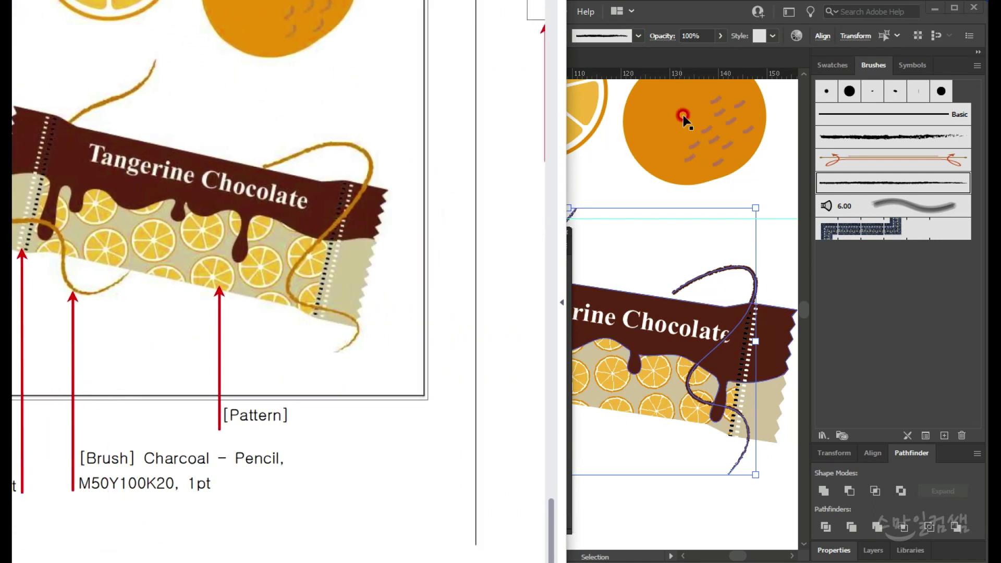
click(674, 12)
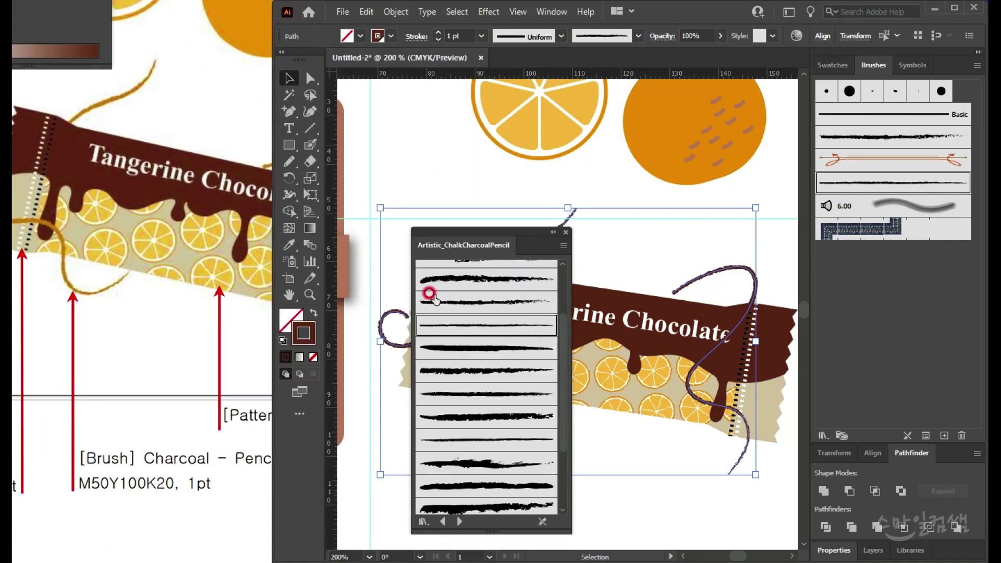
click(305, 339)
double_click(304, 335)
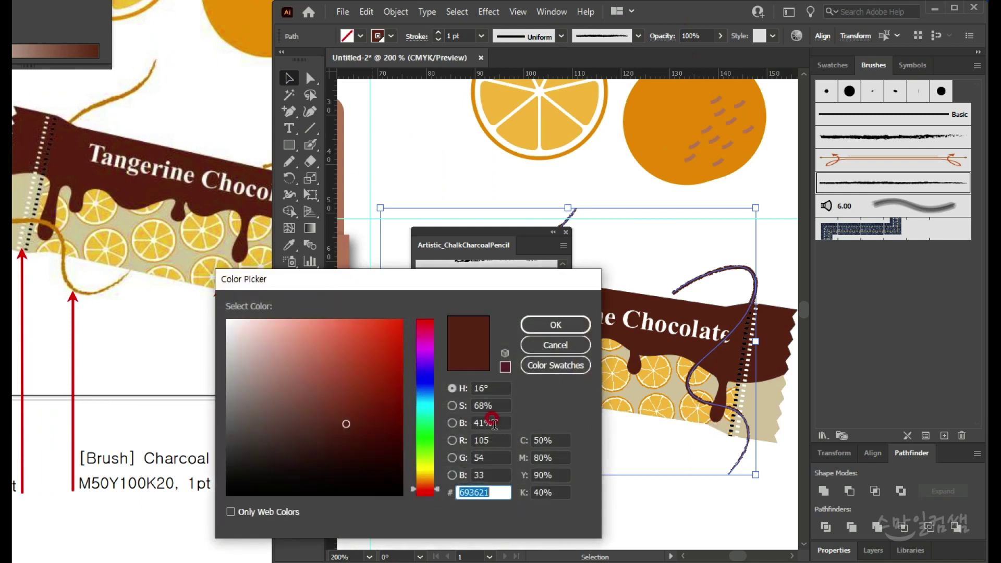
click(552, 441)
text(0)
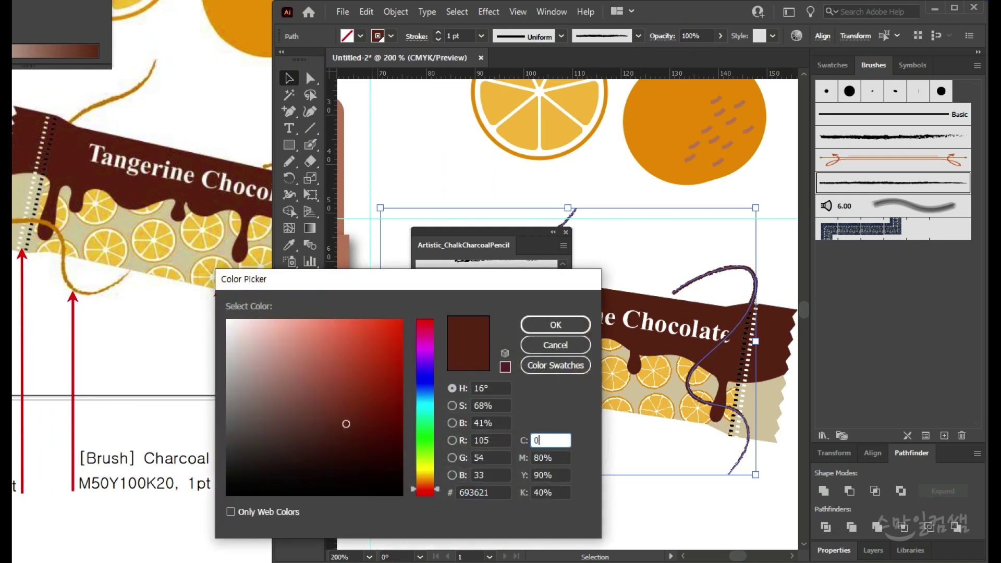
key(Tab)
text(50)
key(Tab)
text(10)
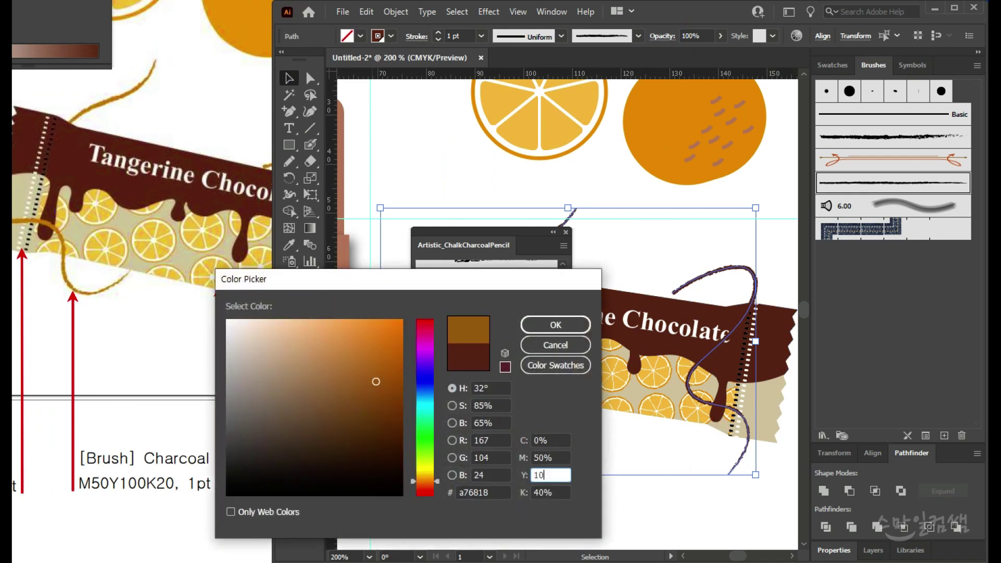
text(0)
key(Tab)
text(20)
key(Return)
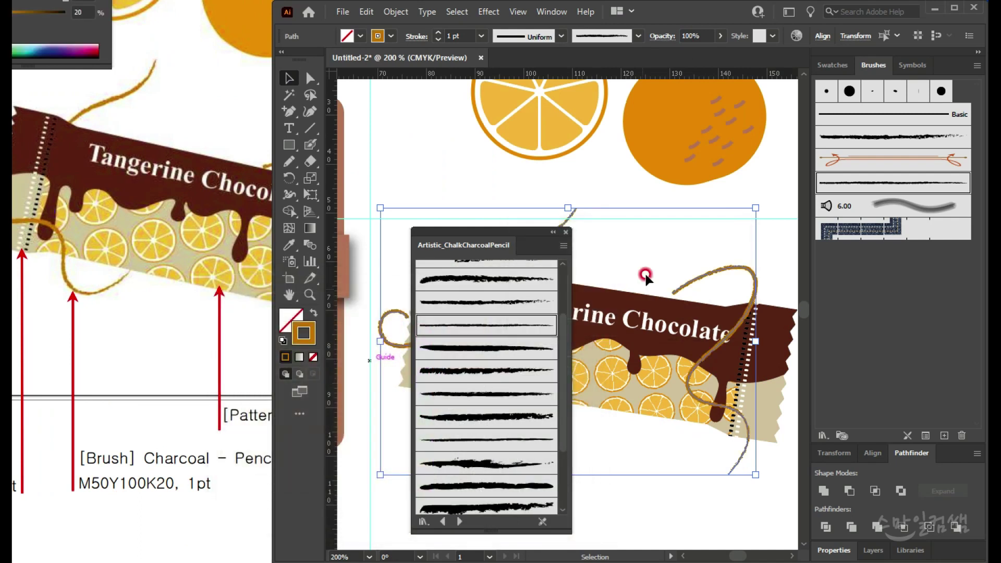
Step: Close the brush library and deselect the strings
click(565, 233)
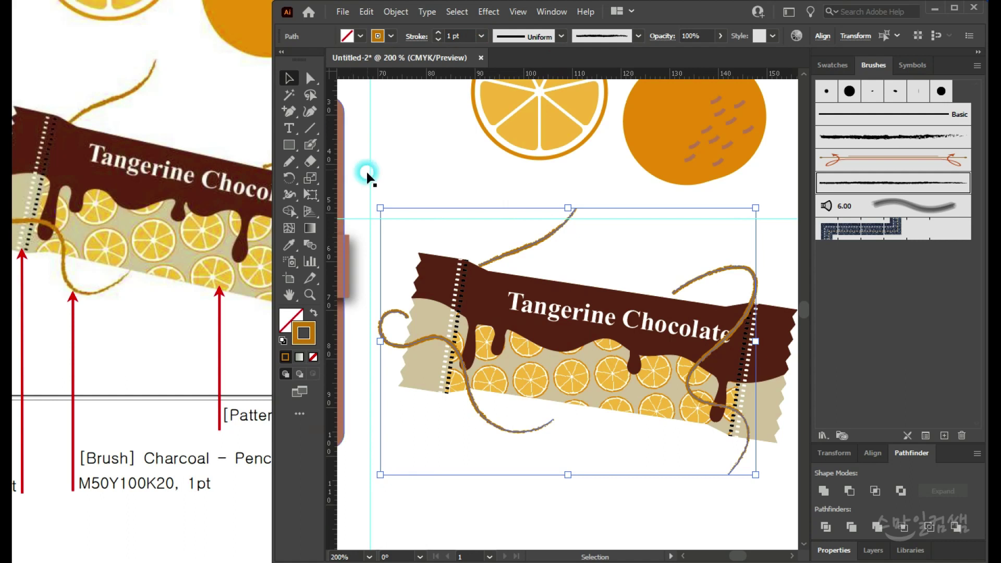
click(574, 437)
key(ctrl+0)
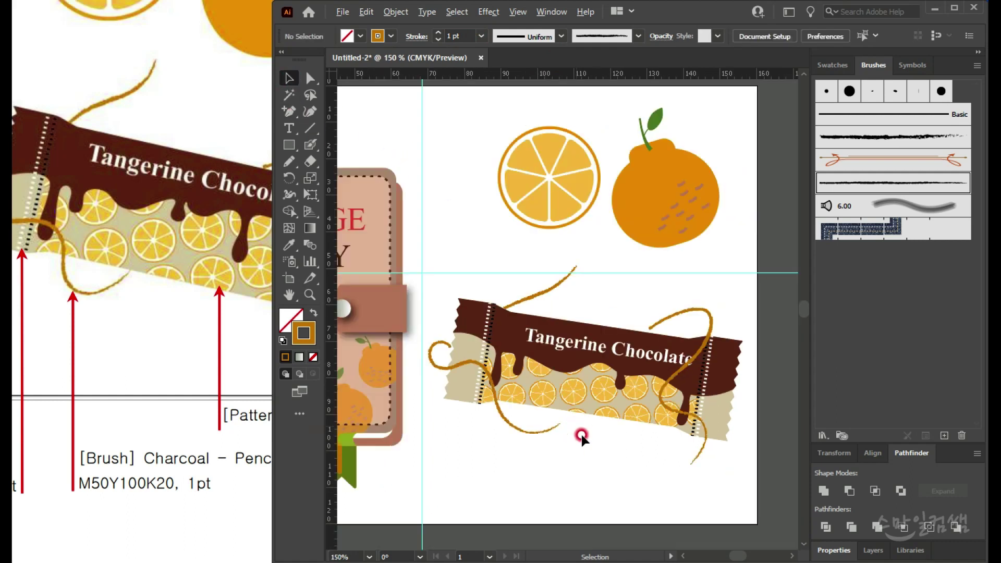
Step: Hide the panels and compare the complete illustration, including the diary, oranges, wrapper and strings, with the reference
click(194, 340)
scroll(227, 363, down, 1)
drag(143, 390, 311, 398)
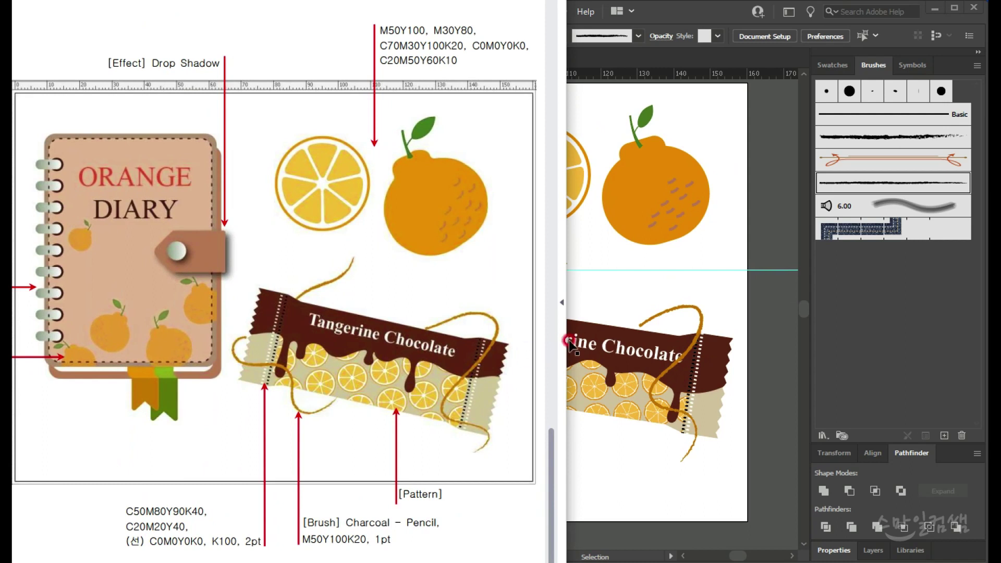
click(629, 287)
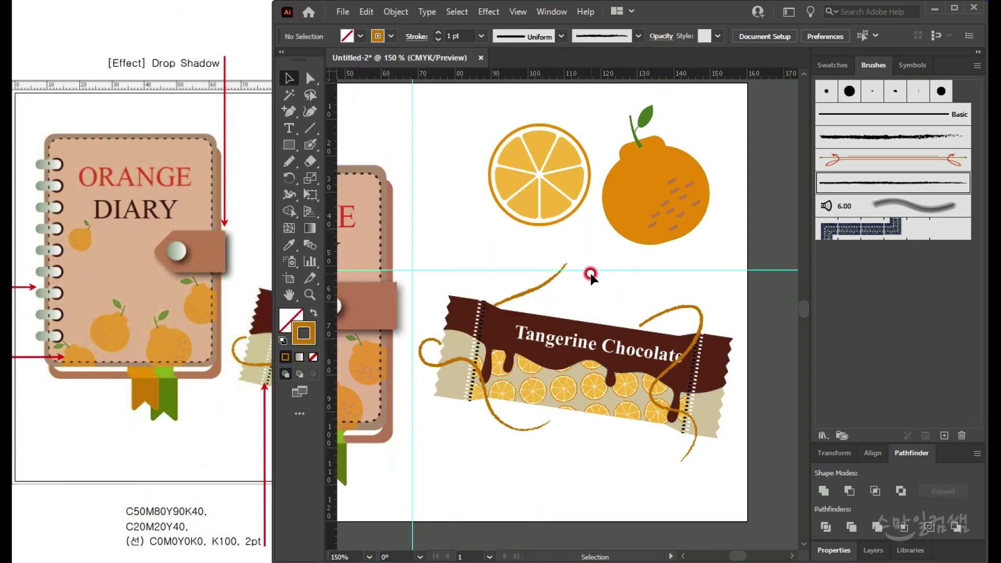
key(Tab)
drag(470, 313, 721, 383)
click(333, 348)
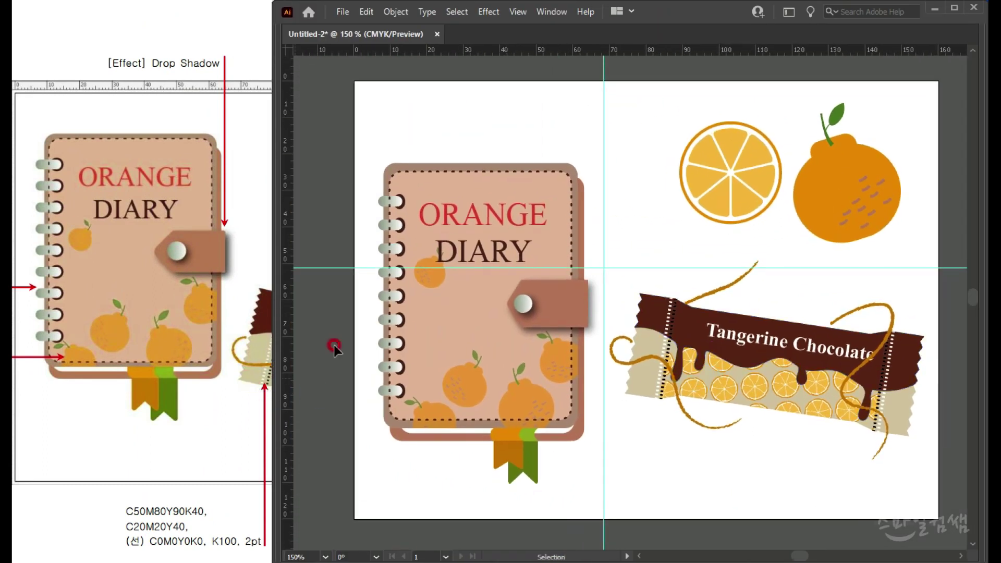
scroll(518, 346, down, 1)
drag(478, 368, 505, 296)
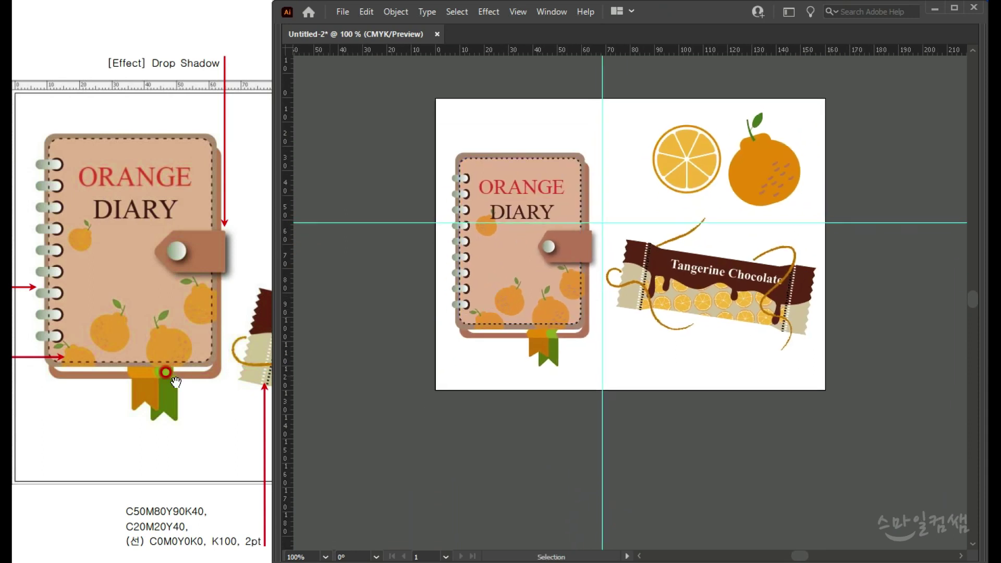
click(130, 380)
click(676, 435)
drag(520, 446, 655, 460)
click(149, 354)
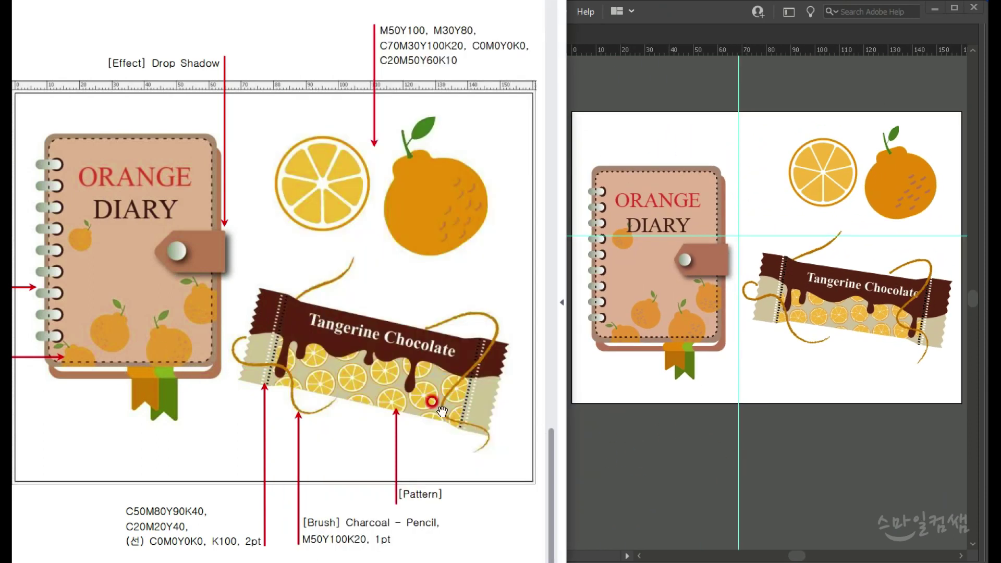
click(824, 388)
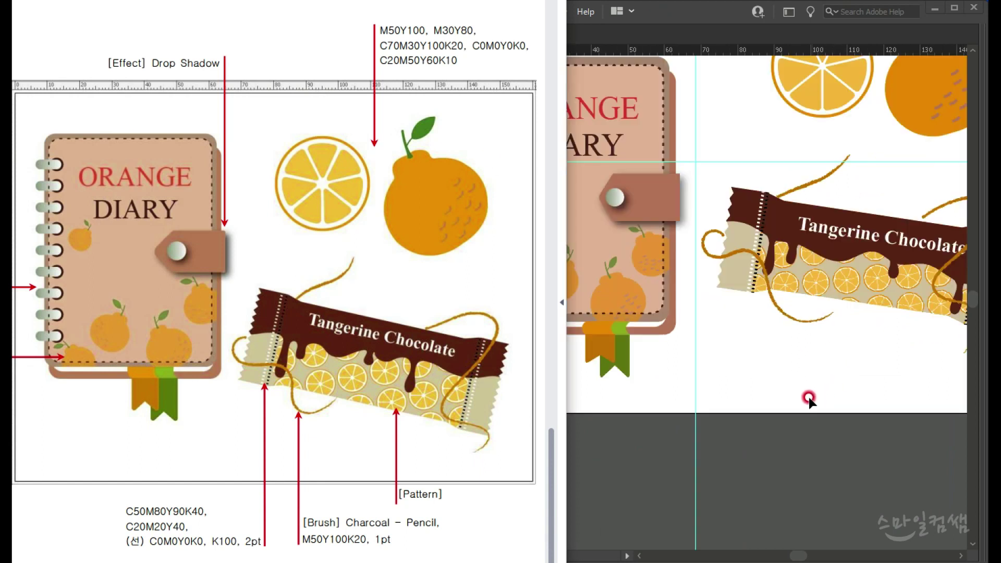
scroll(815, 397, up, 1)
drag(714, 412, 731, 424)
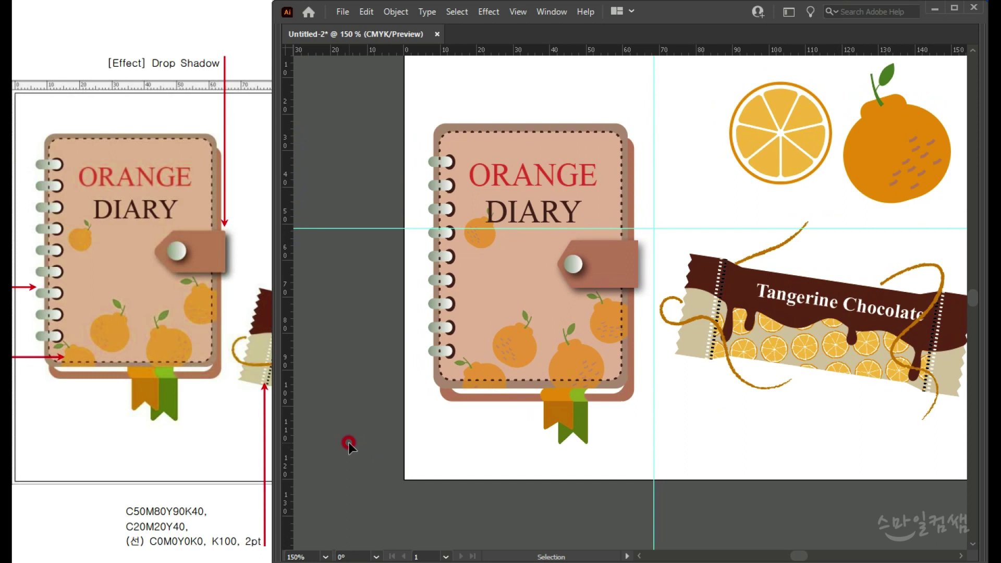
click(159, 411)
click(804, 466)
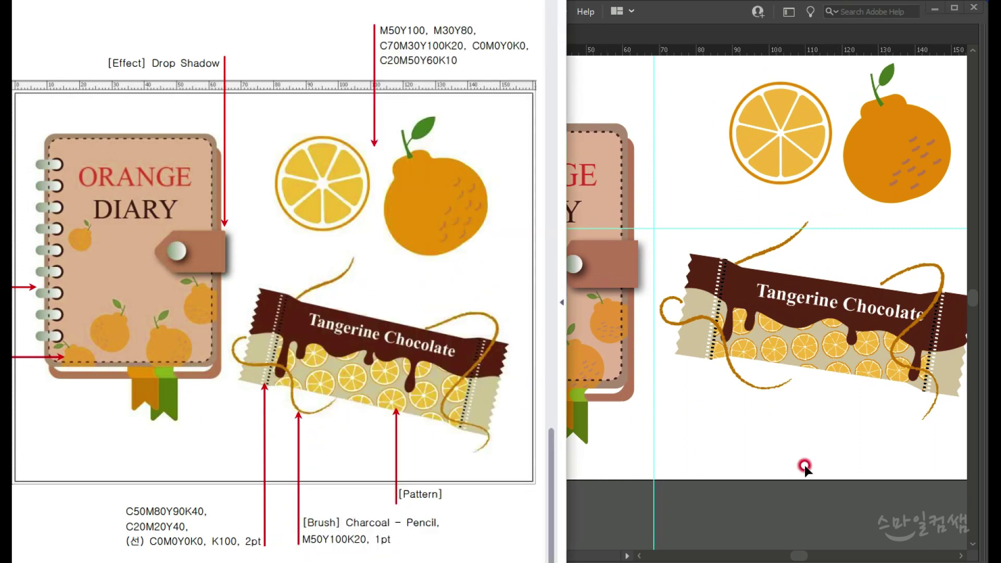